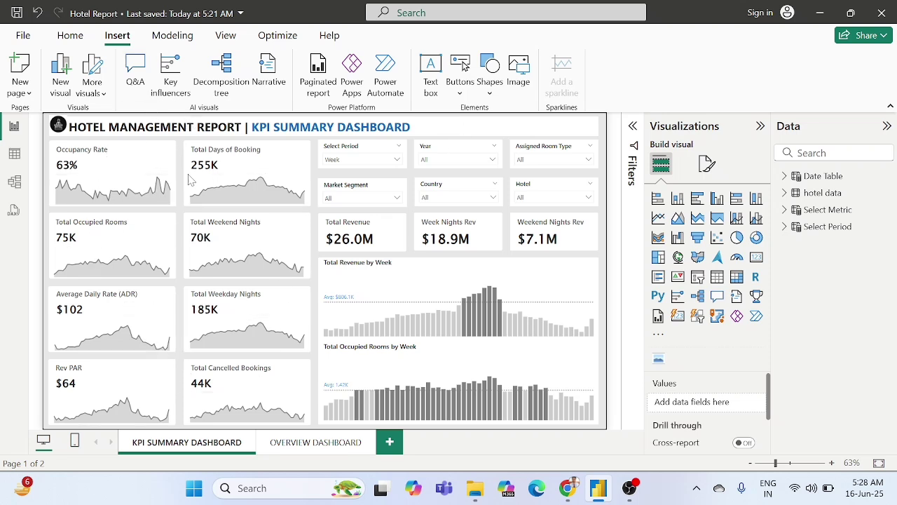
Step: Switch the Select Period slicer to Quarter, to Month and back to Week to compare the KPI trends
left_click(337, 167)
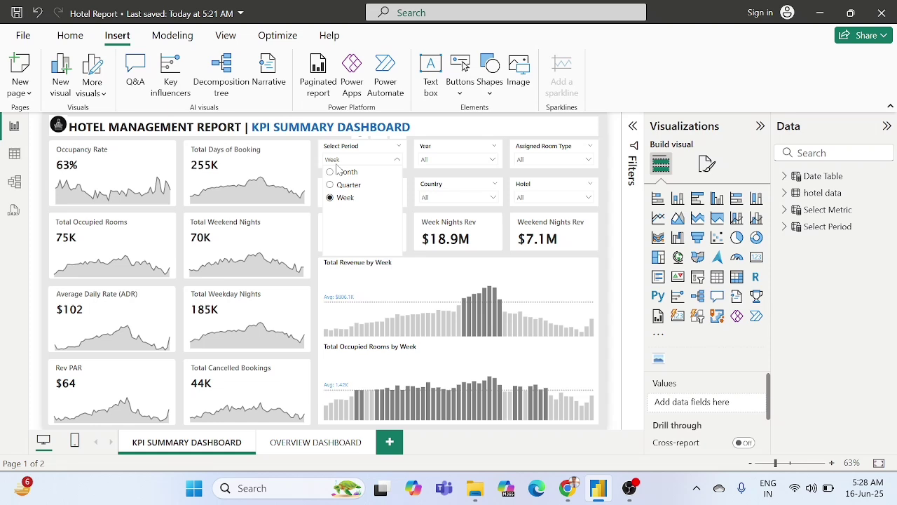
left_click(337, 167)
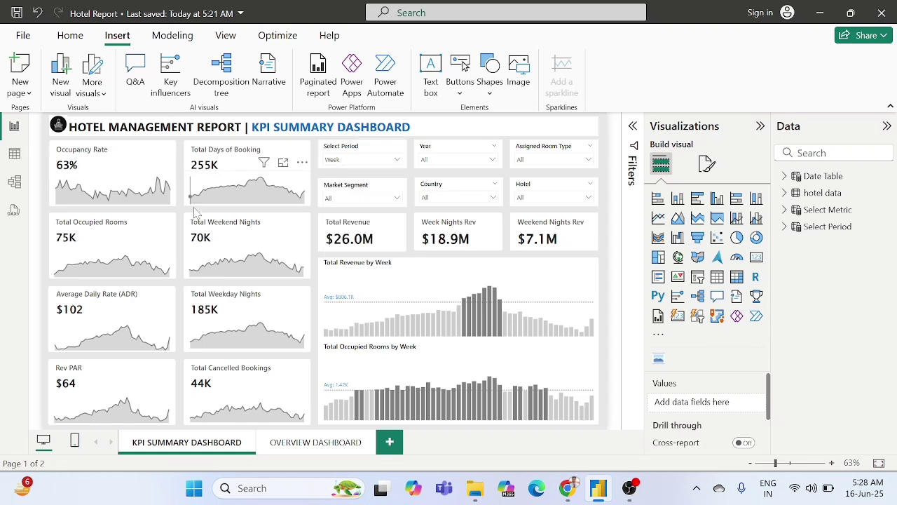
left_click(344, 163)
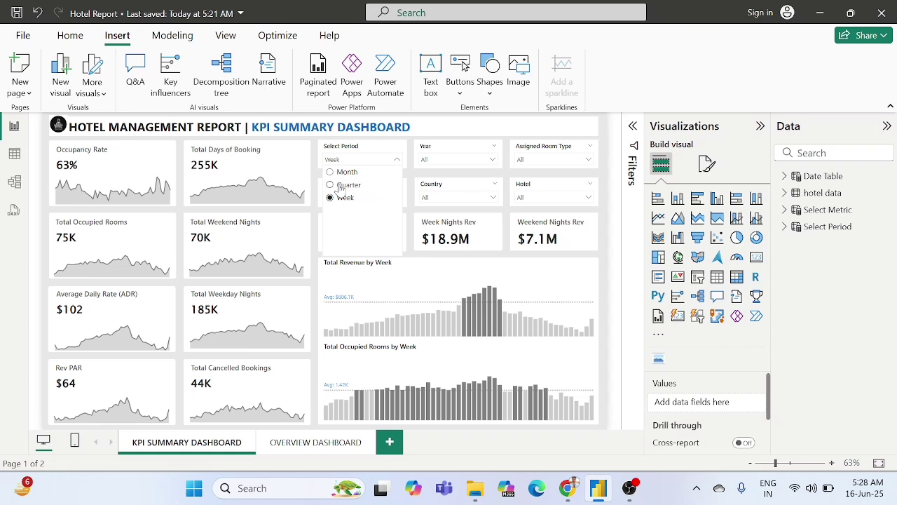
left_click(341, 186)
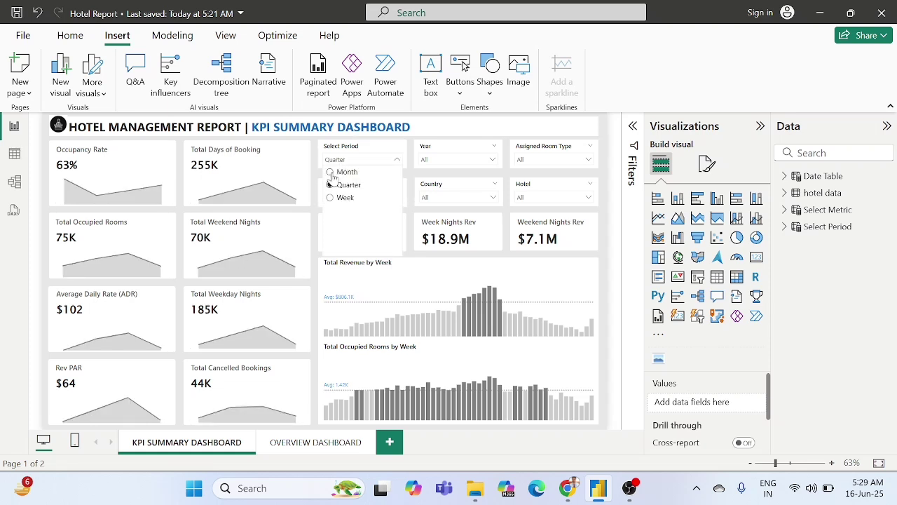
left_click(333, 175)
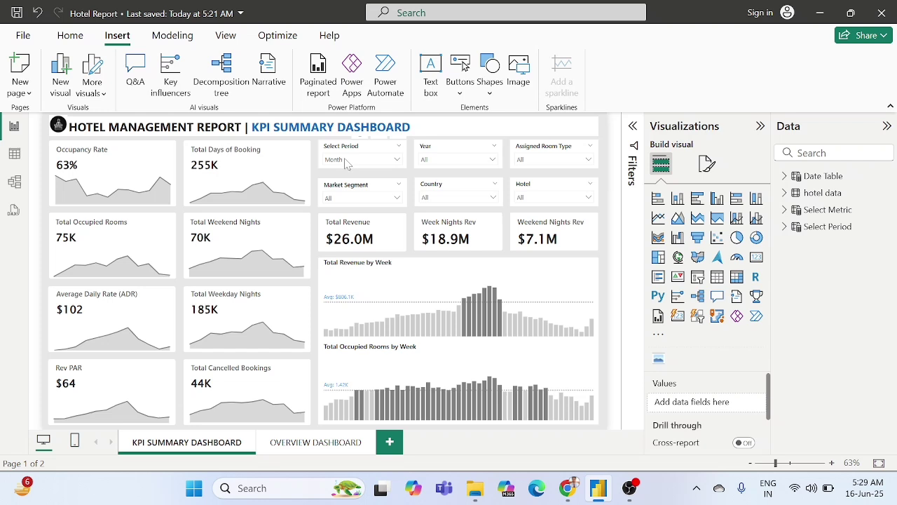
left_click(346, 162)
left_click(340, 198)
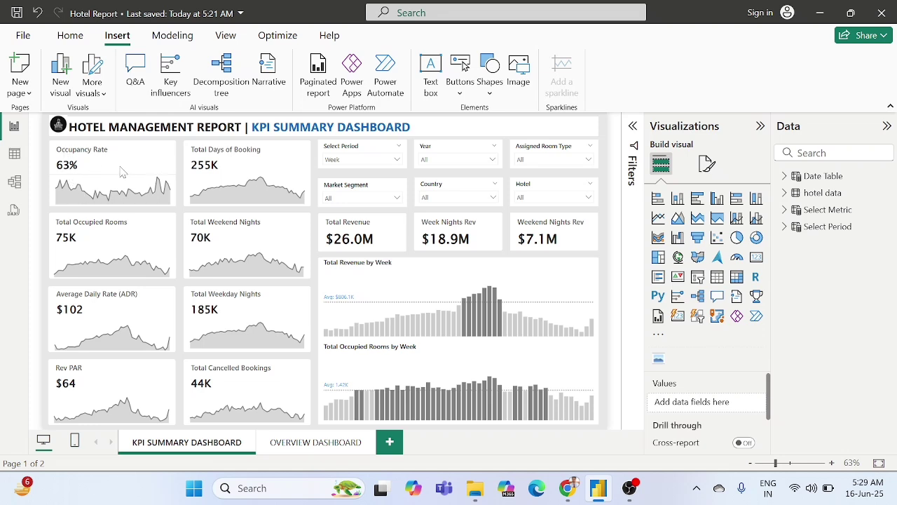
Step: Examine the KPI card trends for occupancy rate, occupied rooms, weekend and weekday nights, ADR, Rev PAR and cancelled bookings
mouse_move(66, 193)
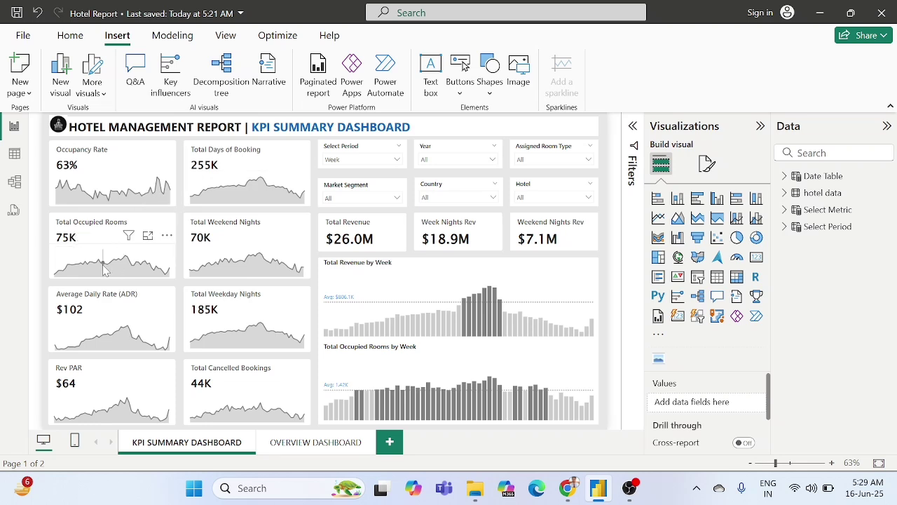
mouse_move(94, 266)
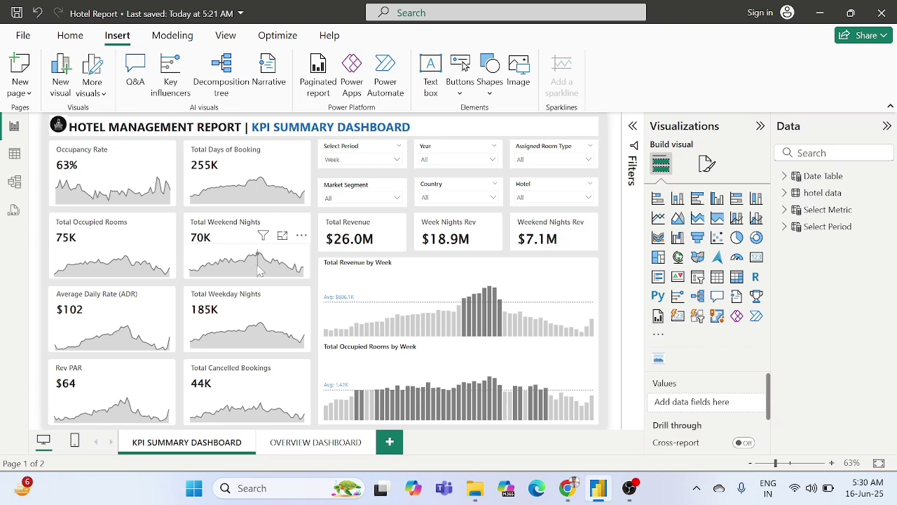
mouse_move(287, 279)
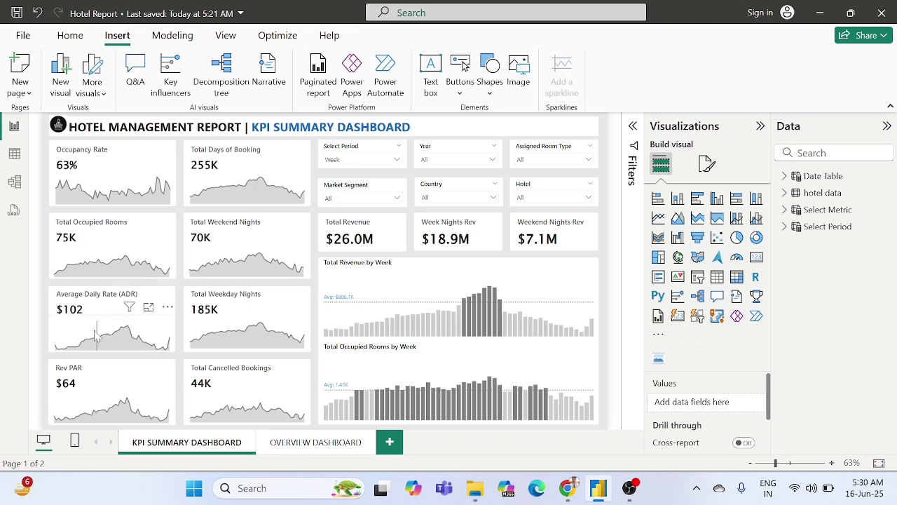
mouse_move(87, 342)
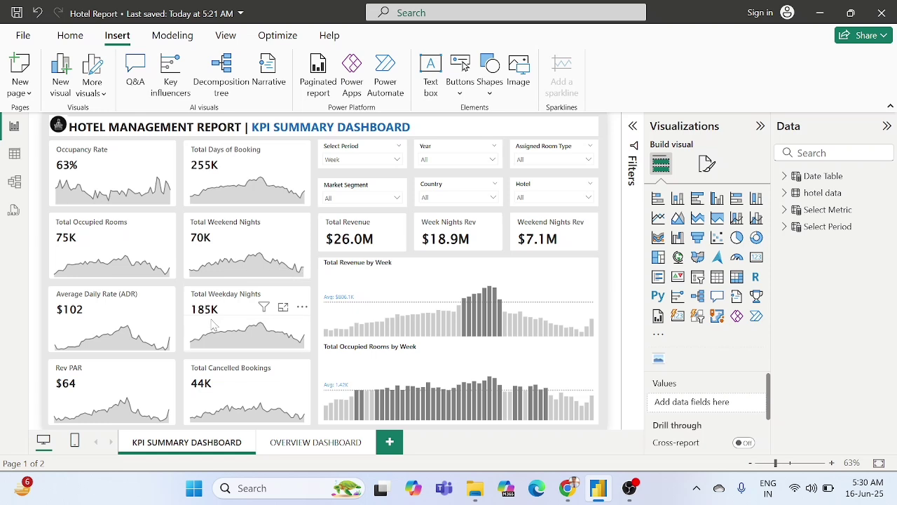
mouse_move(219, 335)
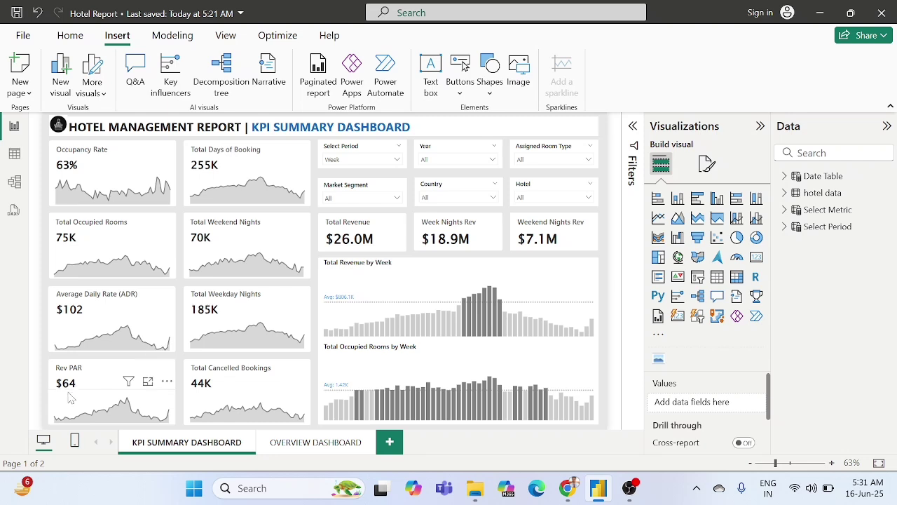
mouse_move(71, 394)
mouse_move(220, 407)
Step: Explore the period, year, room type and market segment slicers, excluding 2015 from the year filter and including it again
left_click(364, 160)
left_click(364, 160)
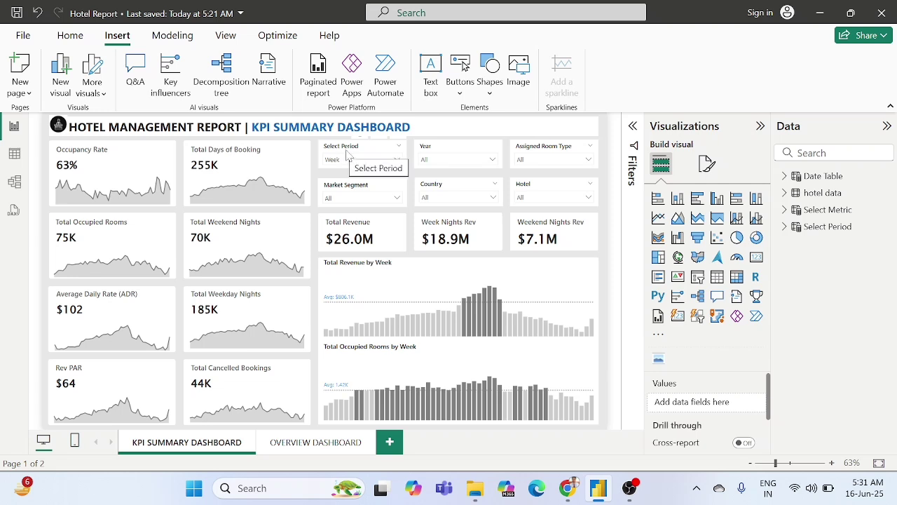
left_click(447, 161)
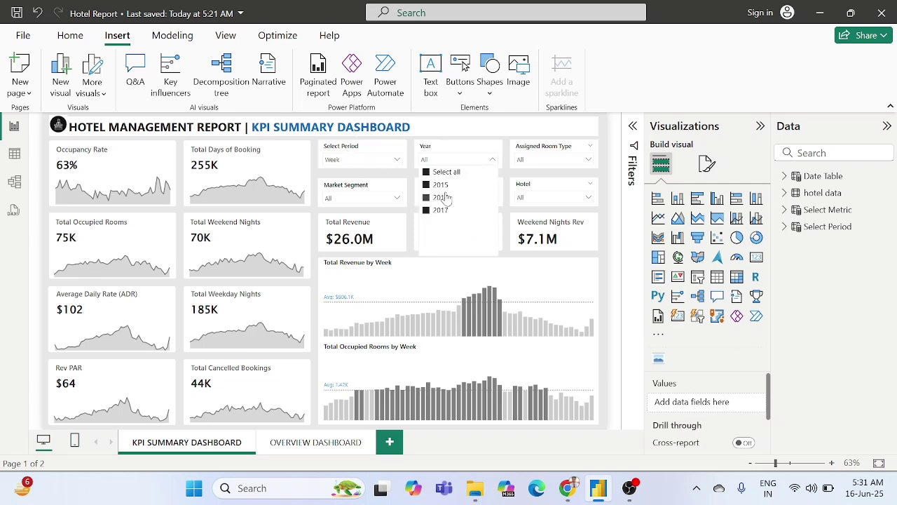
left_click(445, 186)
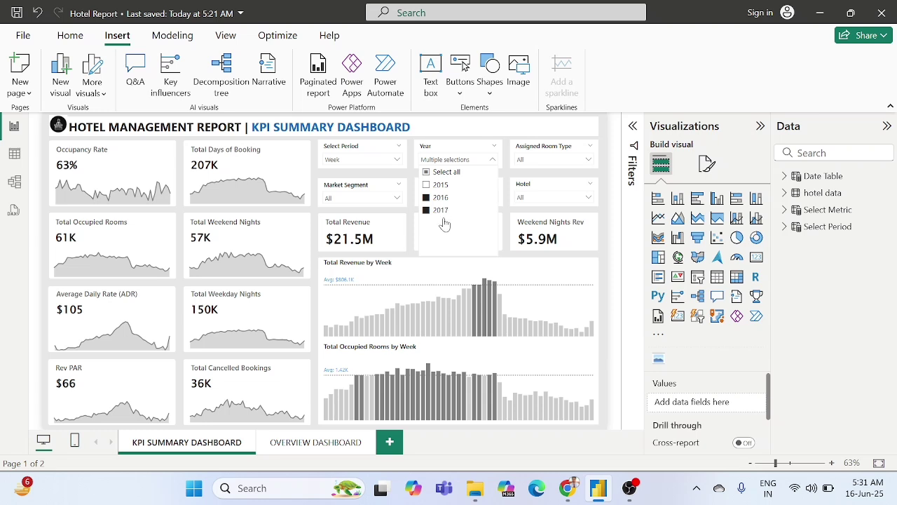
left_click(436, 185)
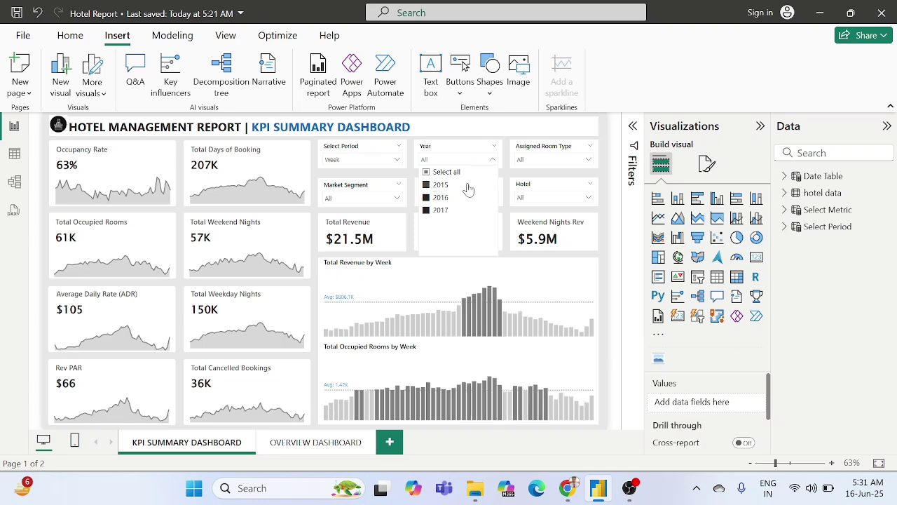
left_click(539, 161)
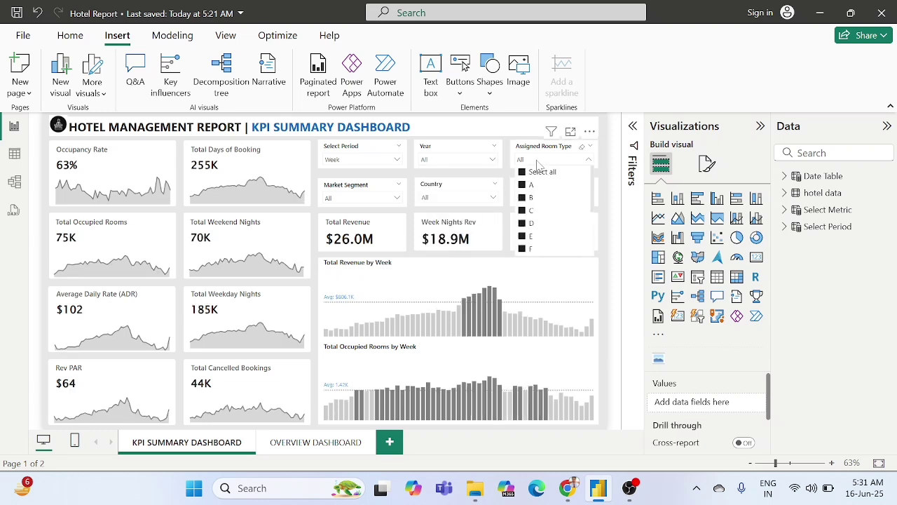
left_click(418, 176)
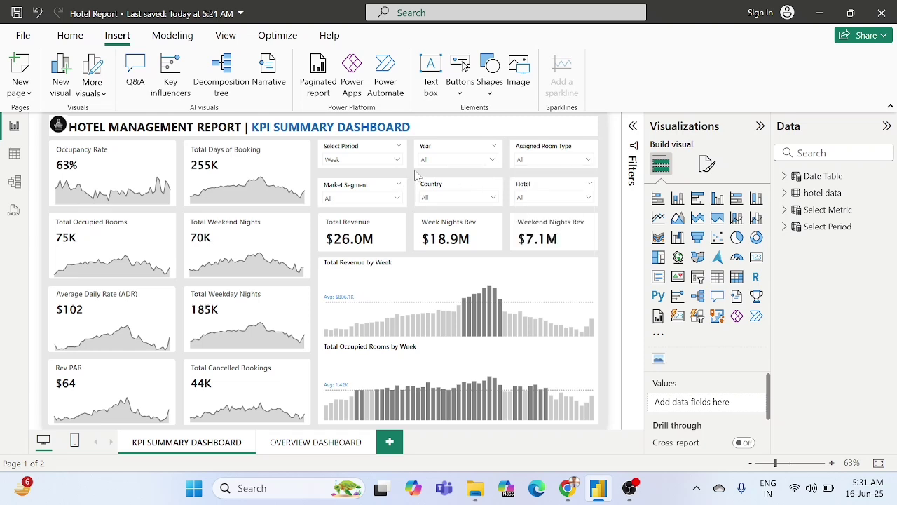
left_click(370, 199)
left_click(373, 198)
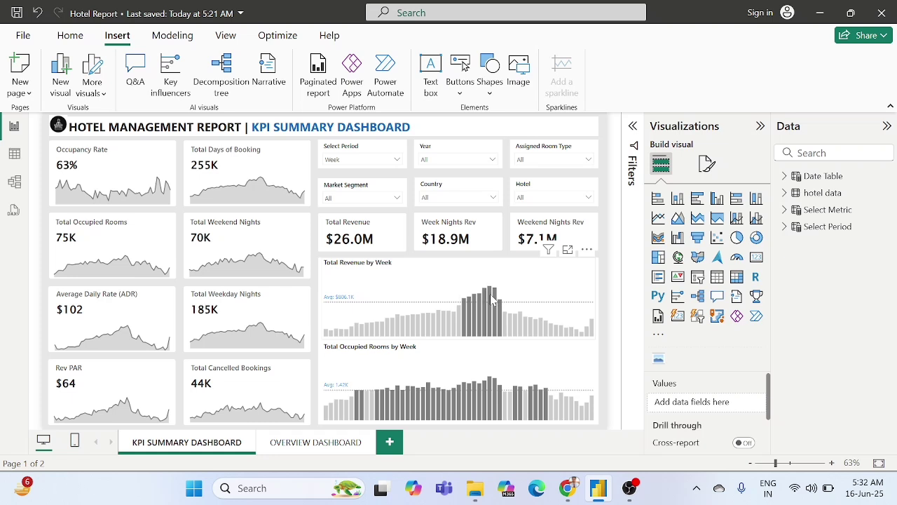
Step: Inspect the highlighted columns in the Total Revenue by Week and Total Occupied Rooms by Week charts
mouse_move(492, 298)
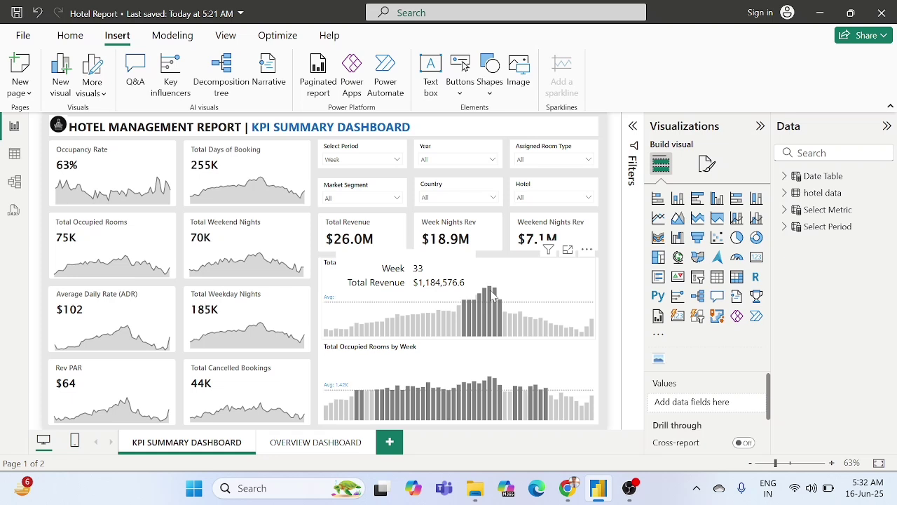
mouse_move(384, 403)
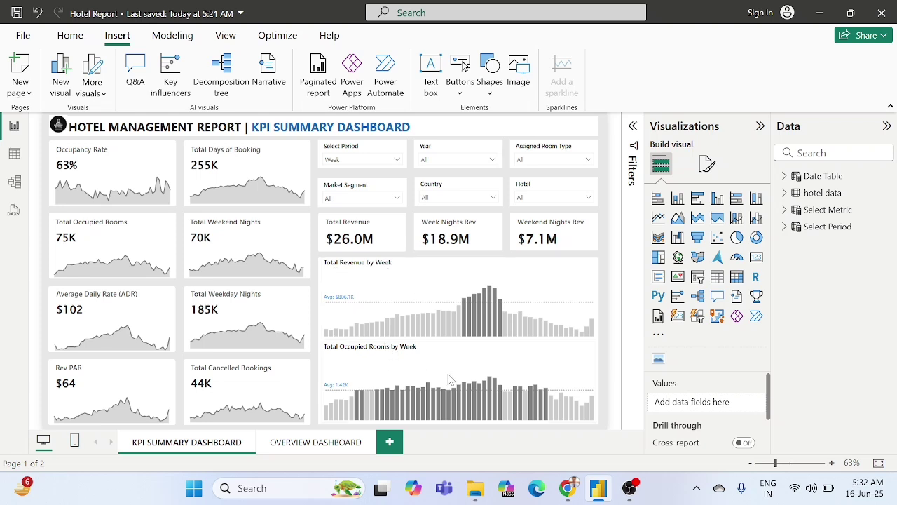
mouse_move(475, 391)
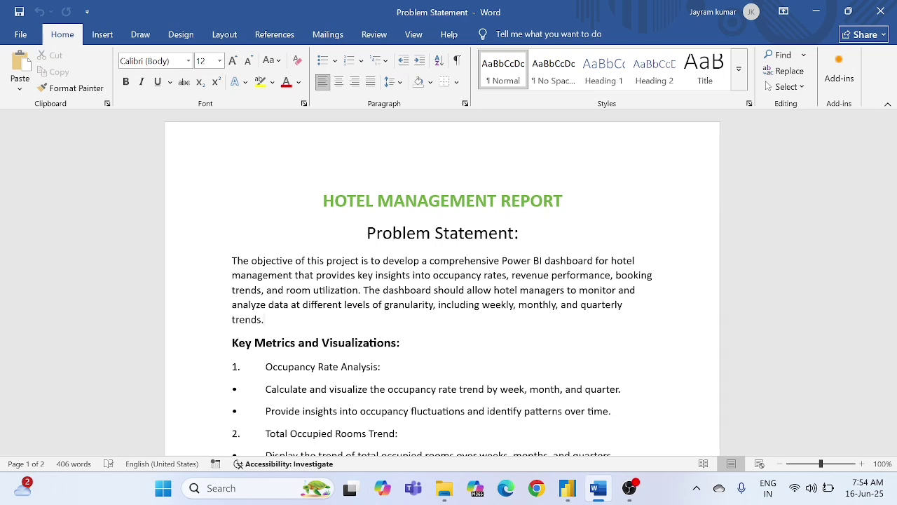
Step: In the Problem Statement document in Word, review the project objective and the Key Metrics and Visualizations heading
scroll(442, 281, "down", 2)
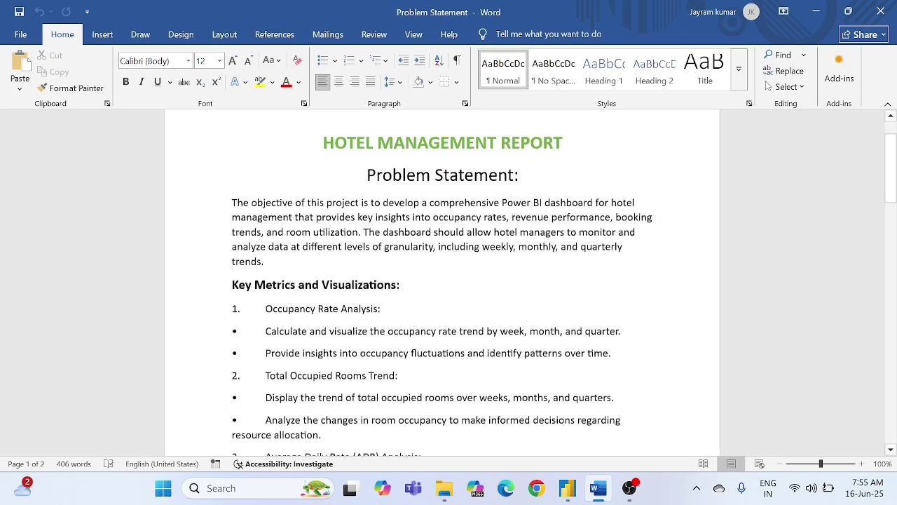
left_click_drag(232, 281, 403, 281)
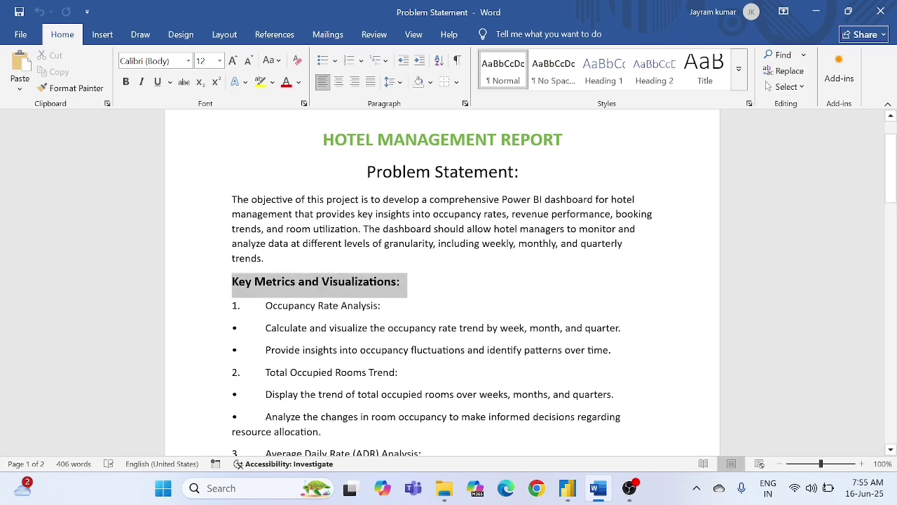
left_click(414, 289)
scroll(415, 288, "down", 1)
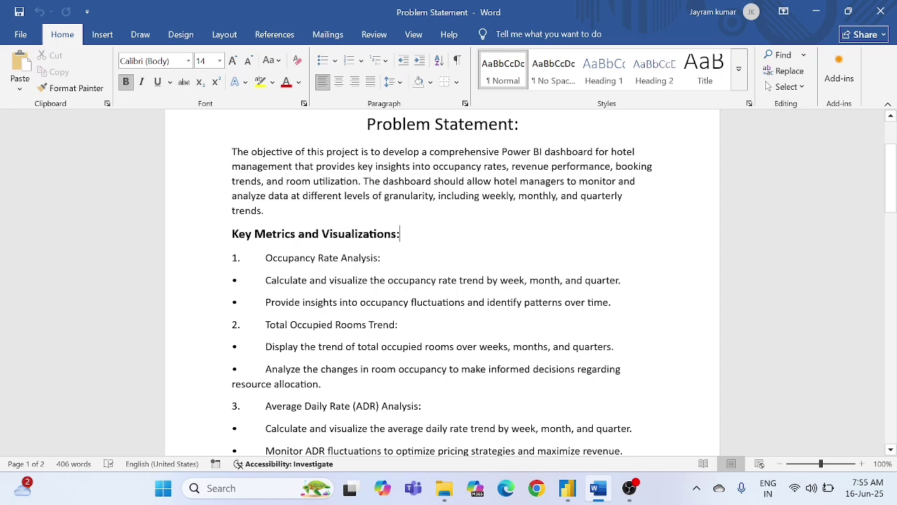
Step: Read the Occupancy Rate Analysis requirements, marking the occupancy rate trend and the week, month and quarter breakdown
left_click_drag(266, 280, 369, 280)
left_click(363, 281)
left_click_drag(621, 280, 507, 282)
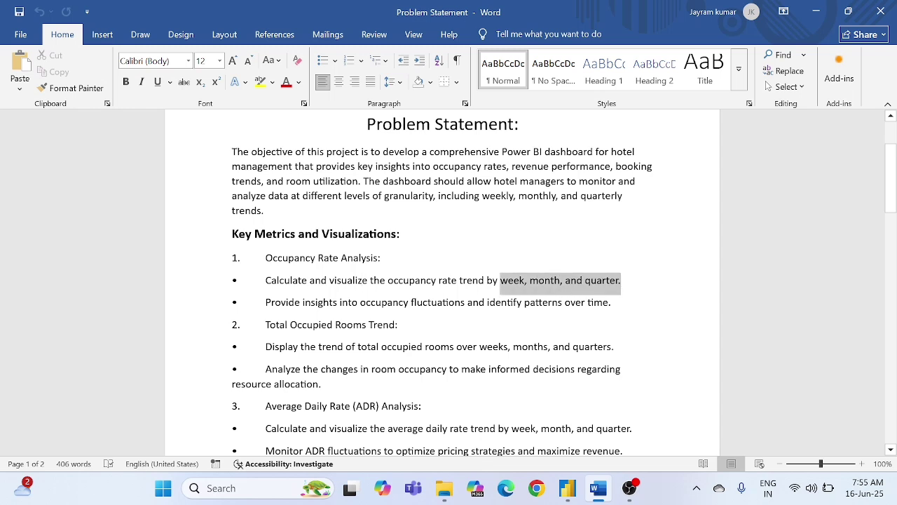
left_click(508, 281)
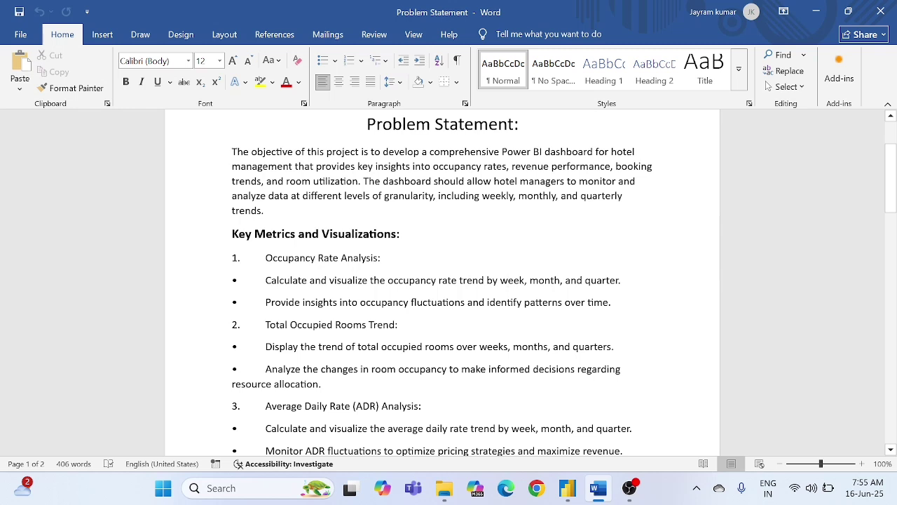
left_click_drag(389, 280, 485, 281)
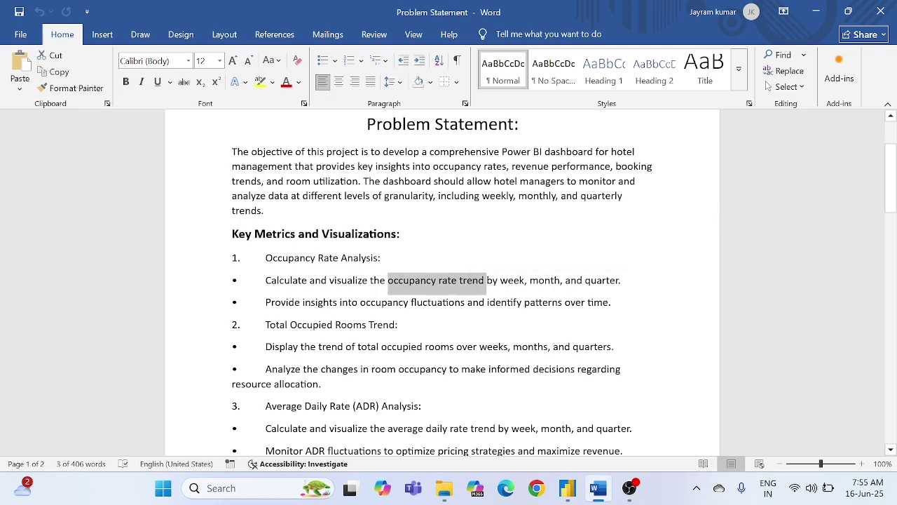
left_click(324, 302)
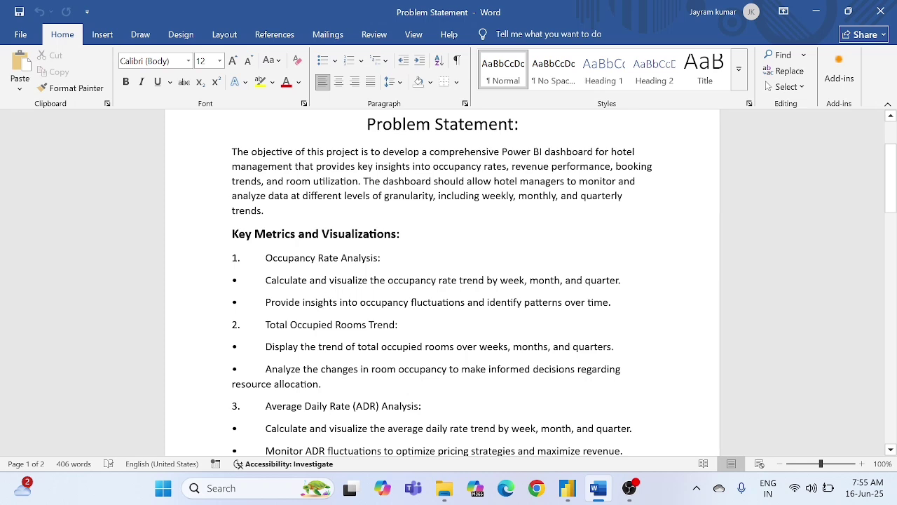
left_click_drag(266, 280, 611, 303)
left_click(591, 309)
Step: Review the Total Occupied Rooms Trend requirements alongside the occupancy rate calculation item
scroll(591, 310, "down", 3)
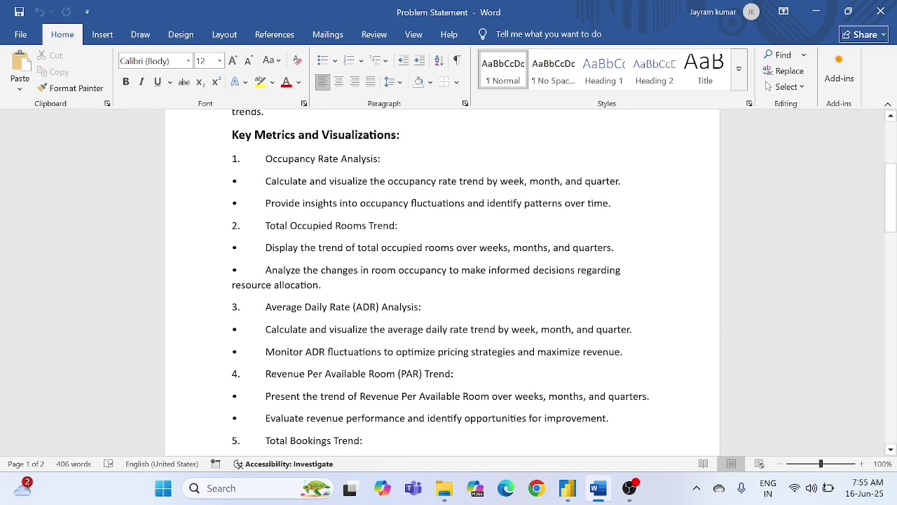
left_click_drag(266, 181, 387, 181)
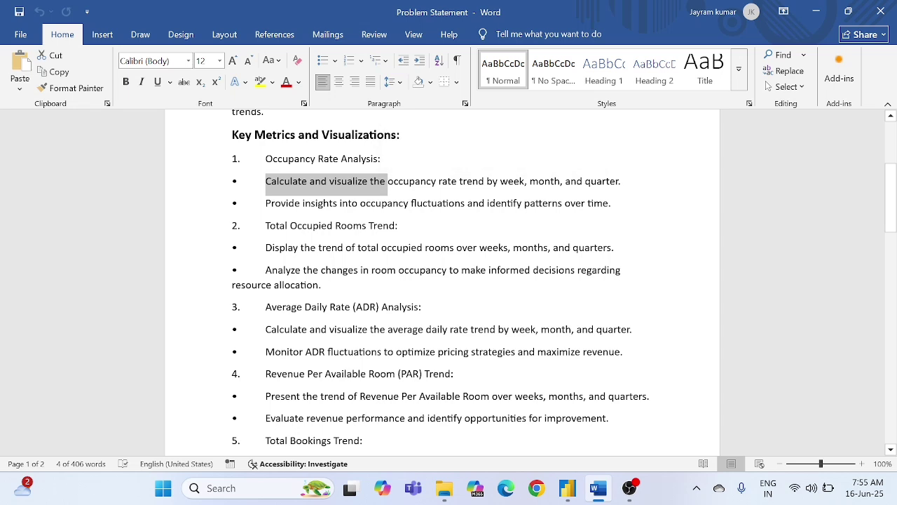
left_click_drag(398, 225, 442, 252)
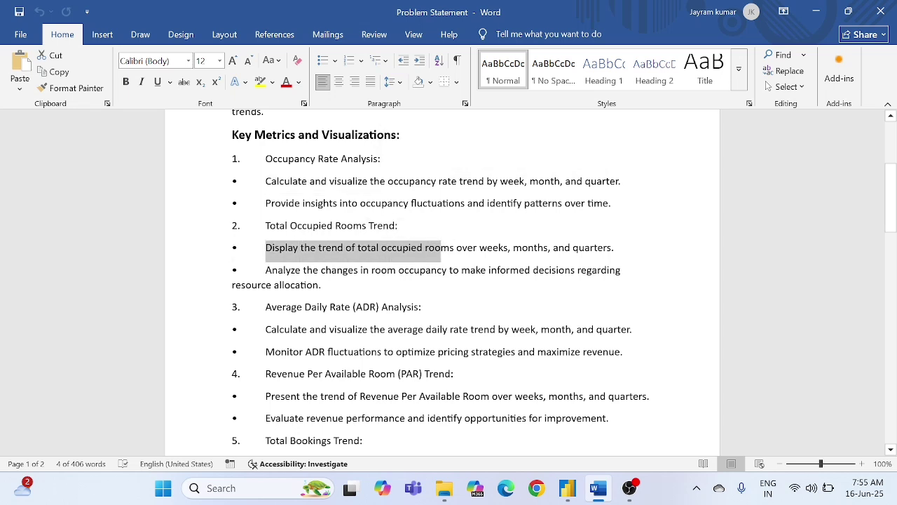
left_click(442, 258)
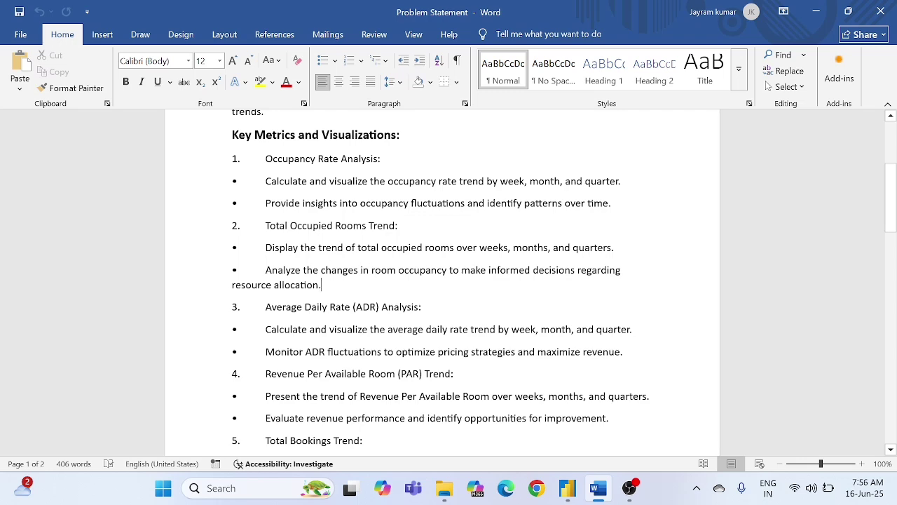
Step: Review the Average Daily Rate (ADR) Analysis section of the problem statement
scroll(448, 280, "down", 1)
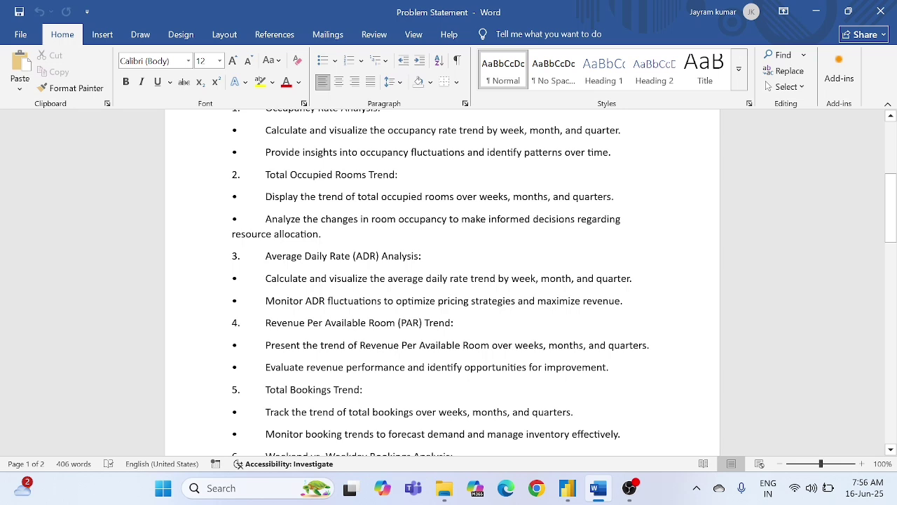
left_click_drag(266, 256, 421, 256)
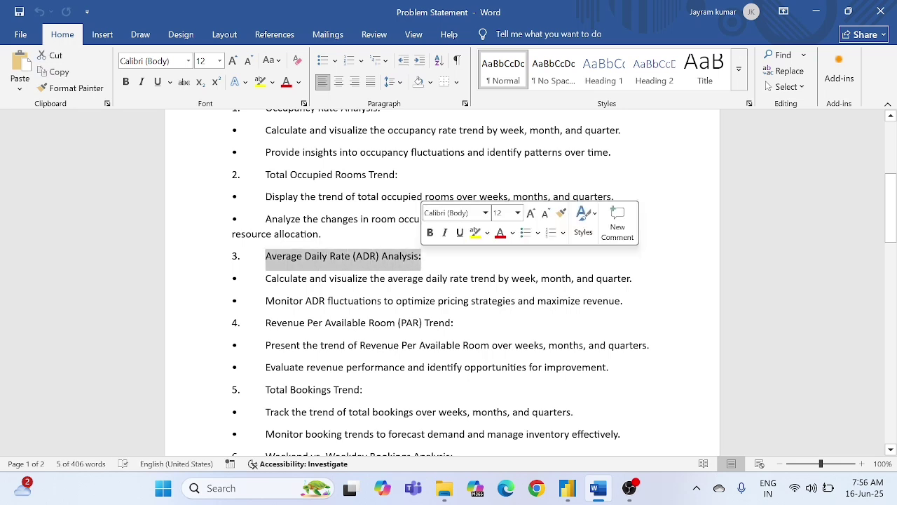
left_click(422, 256)
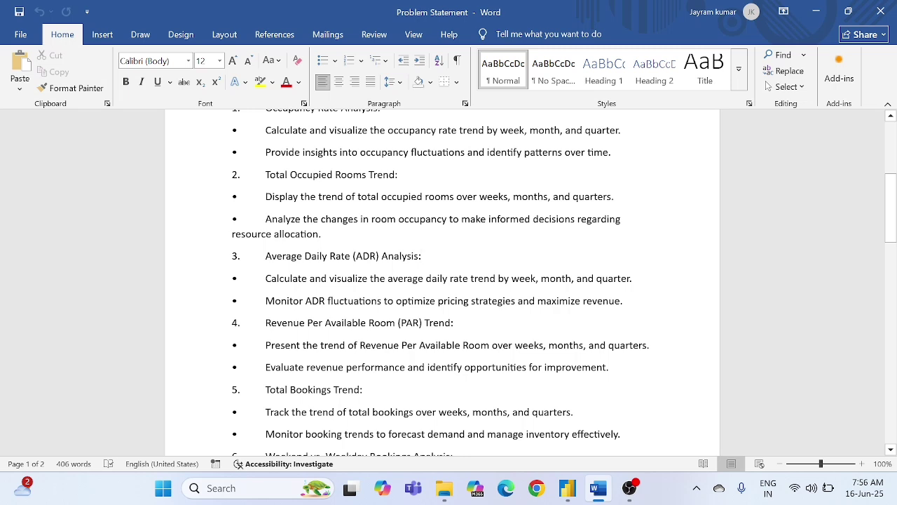
Step: Read the two Average Daily Rate requirements, marking the rate trend and the ADR fluctuation bullets
left_click_drag(266, 278, 367, 279)
left_click_drag(265, 279, 622, 300)
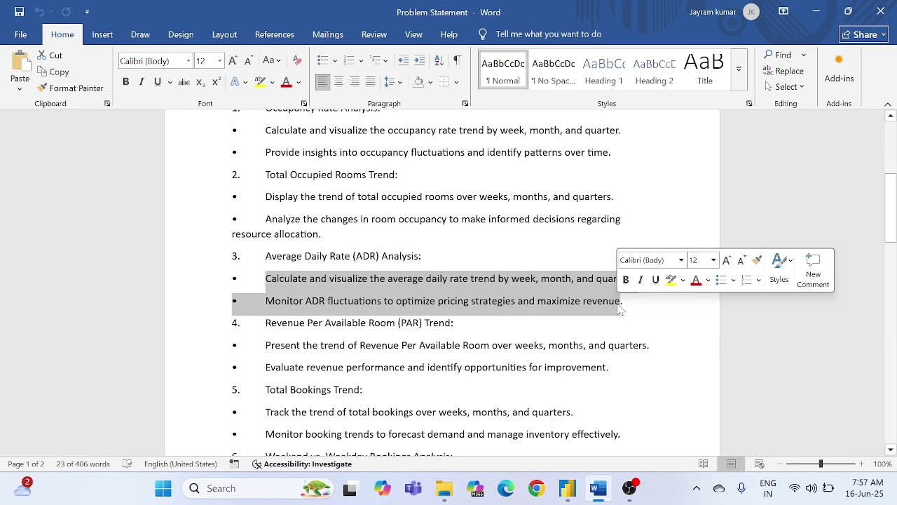
left_click(619, 309)
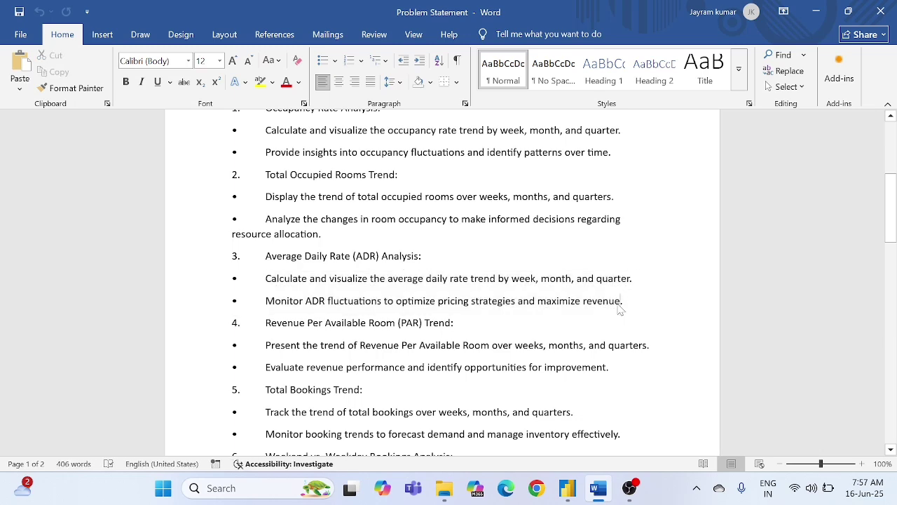
Step: Review the Revenue Per Available Room (PAR) Trend section, marking its heading
scroll(449, 280, "down", 1)
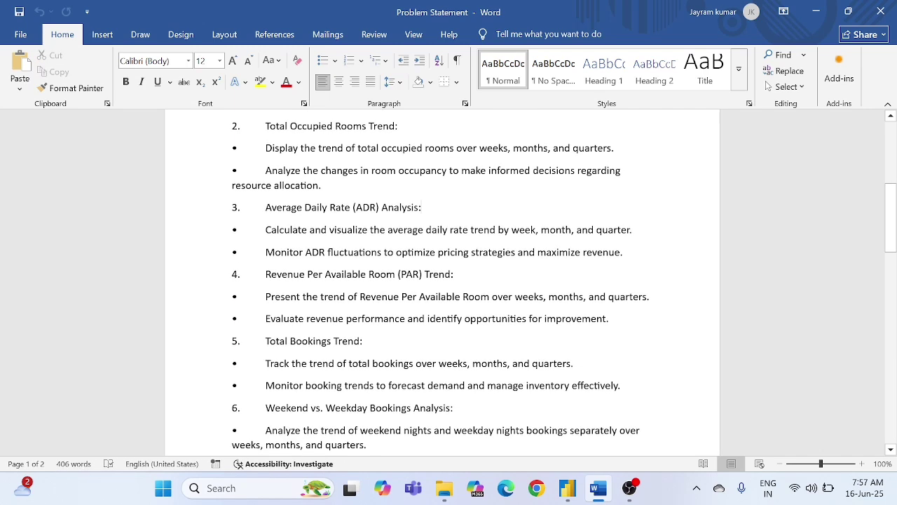
left_click_drag(266, 275, 454, 275)
left_click(397, 275)
scroll(396, 276, "down", 1)
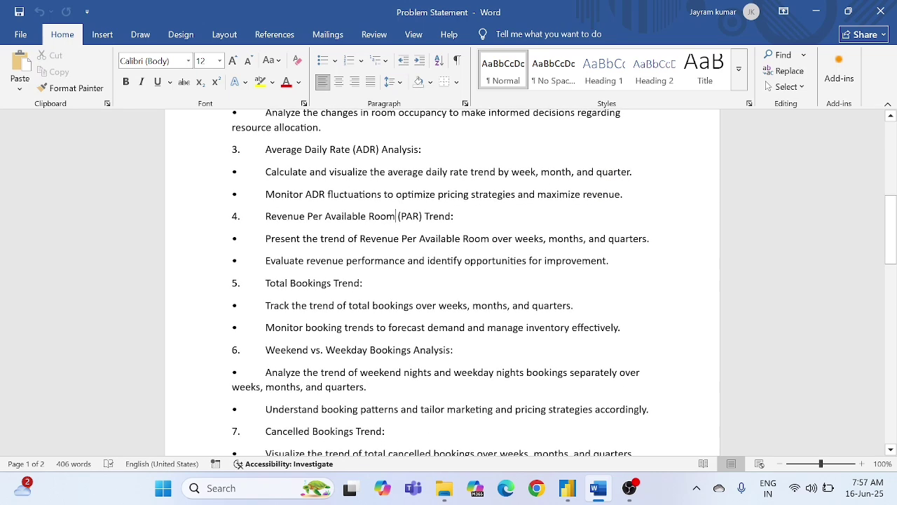
mouse_move(364, 284)
left_mouse_down()
mouse_move(307, 261)
mouse_move(370, 261)
mouse_move(370, 291)
left_mouse_up()
left_click(368, 293)
left_click_drag(266, 216, 463, 221)
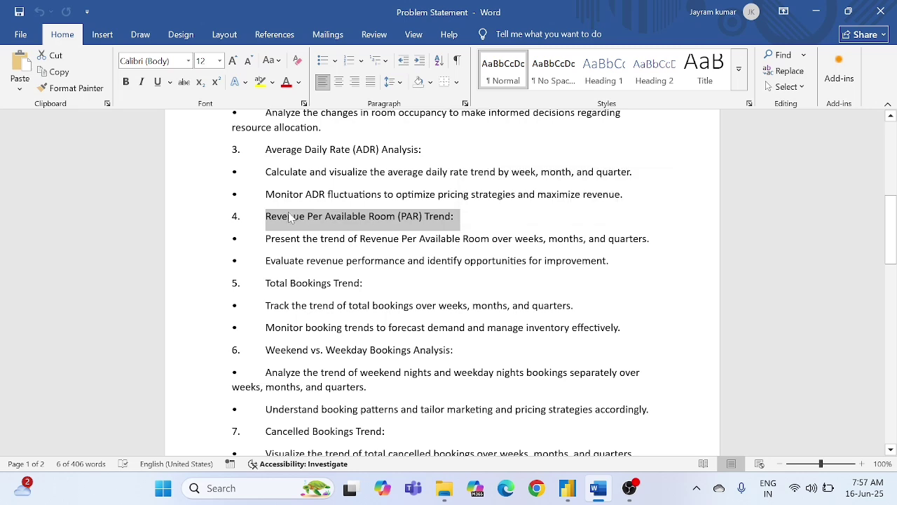
left_click(448, 217)
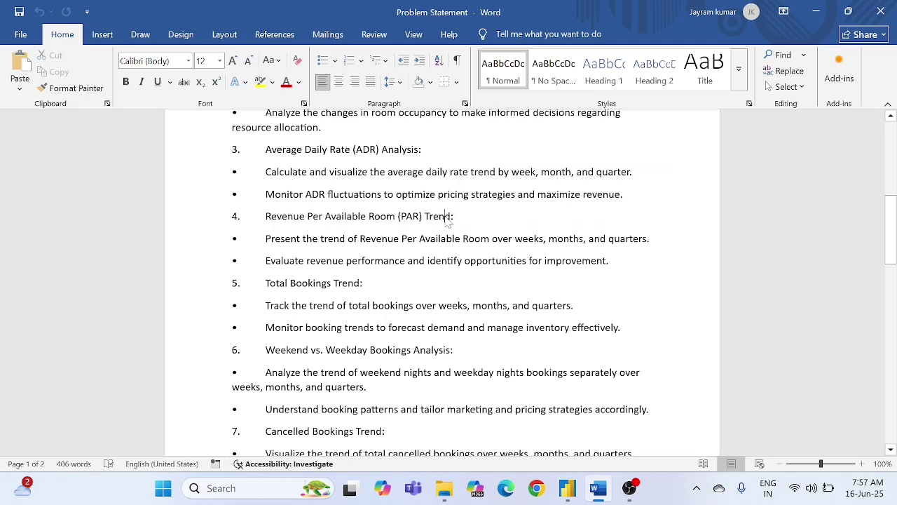
Step: Review the Total Bookings Trend section of the problem statement, marking its heading
scroll(445, 216, "down", 1)
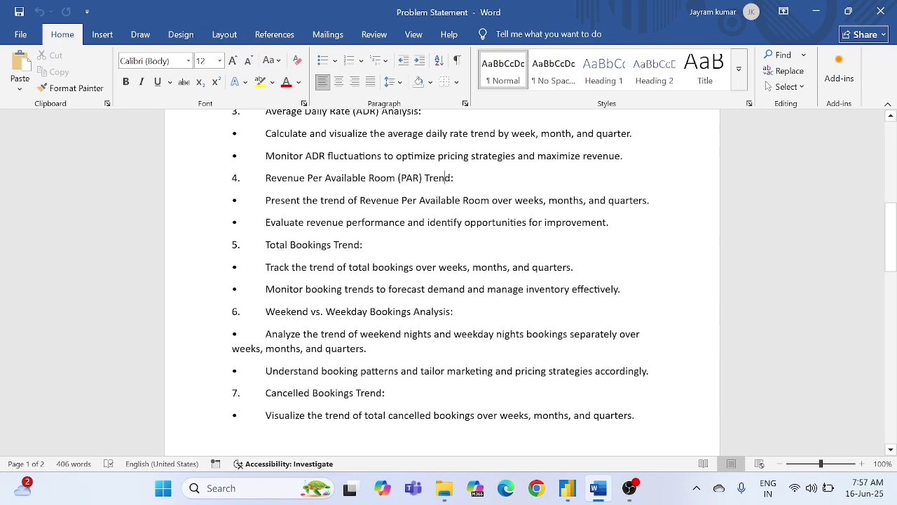
left_click_drag(265, 245, 370, 247)
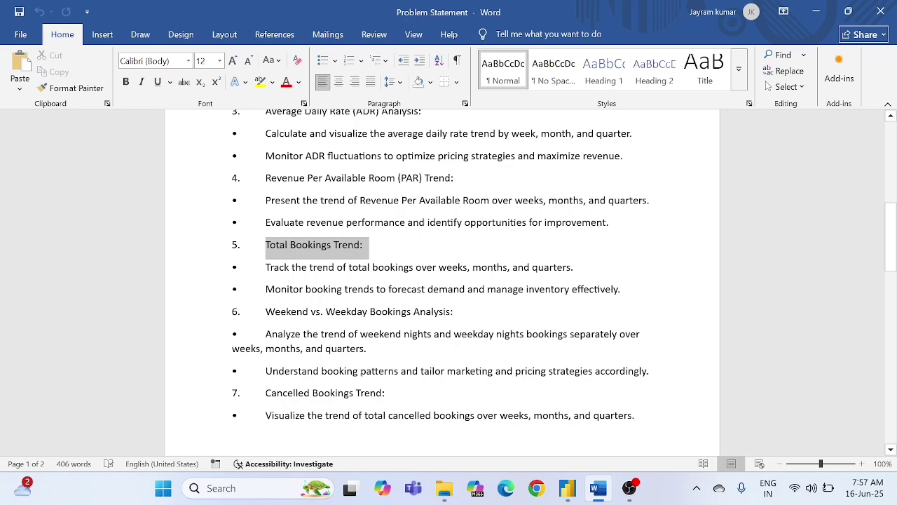
left_click(372, 256)
scroll(372, 256, "down", 1)
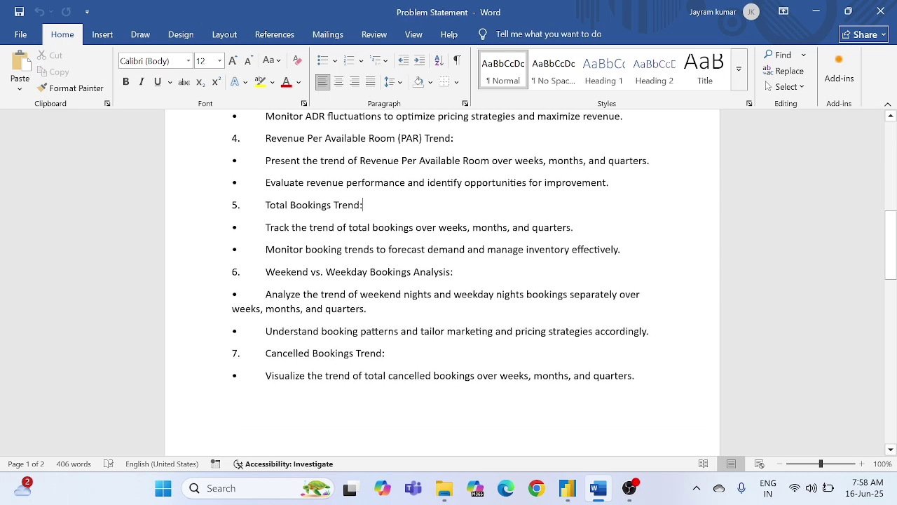
Step: Read the Weekend vs. Weekday Bookings Analysis item, marking its heading and the weekend and weekday nights trend requirement
scroll(442, 280, "down", 1)
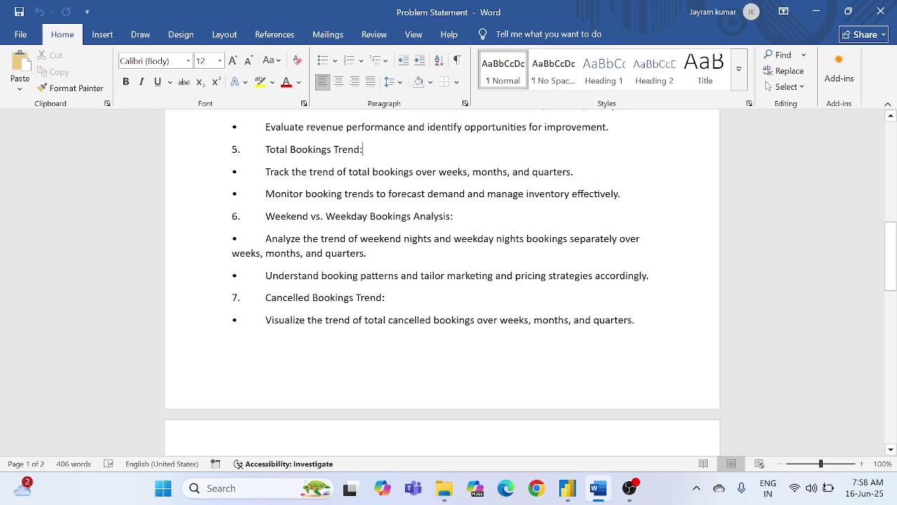
left_click_drag(265, 216, 454, 216)
left_click(454, 216)
double_click(274, 238)
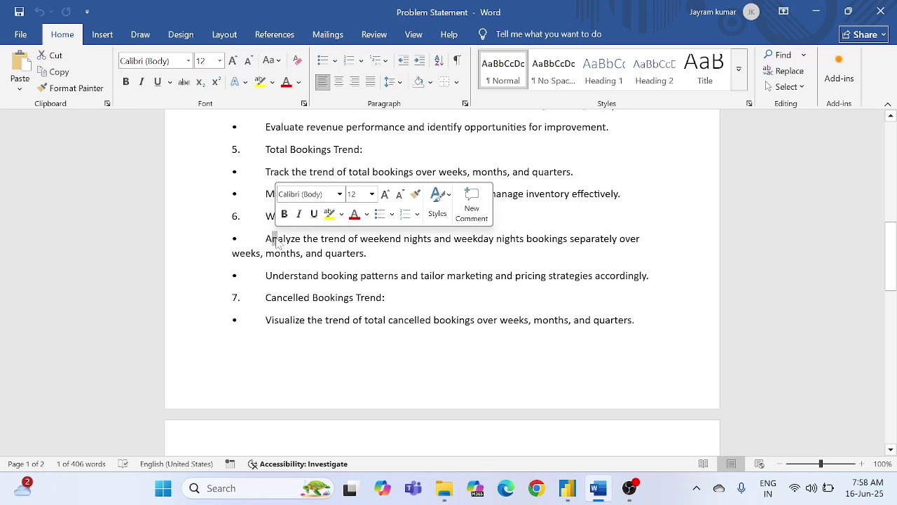
left_click(278, 239)
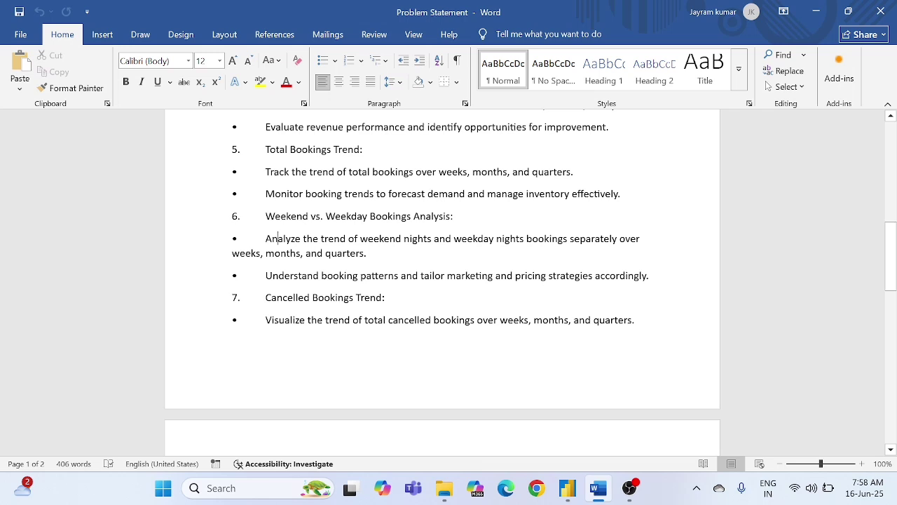
left_click_drag(277, 238, 368, 254)
left_click(382, 262)
Step: Read the requirement on booking patterns and tailored marketing and pricing strategies, marking the whole sentence
scroll(442, 280, "down", 1)
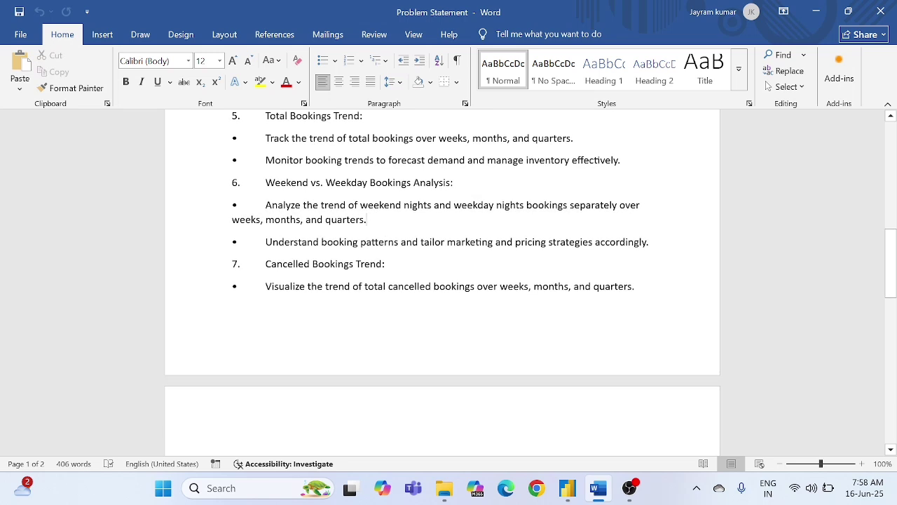
key("Right")
key("Right")
key("Right")
key("ctrl+shift+Right")
key("ctrl+shift+Right")
key("ctrl+shift+Right")
key("ctrl+shift+Right")
key("ctrl+shift+Right")
key("ctrl+shift+Right")
key("ctrl+shift+Right")
key("ctrl+shift+Right")
key("ctrl+shift+Right")
key("ctrl+shift+Right")
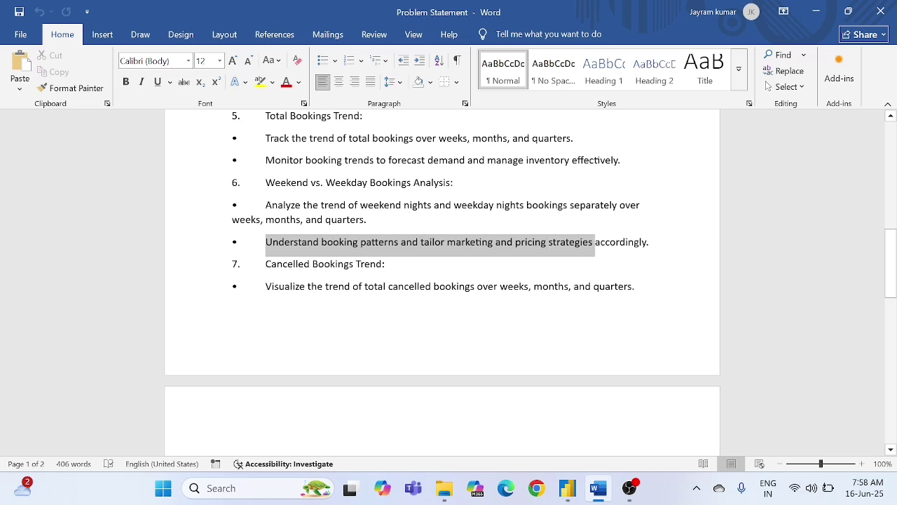
key("shift+Right")
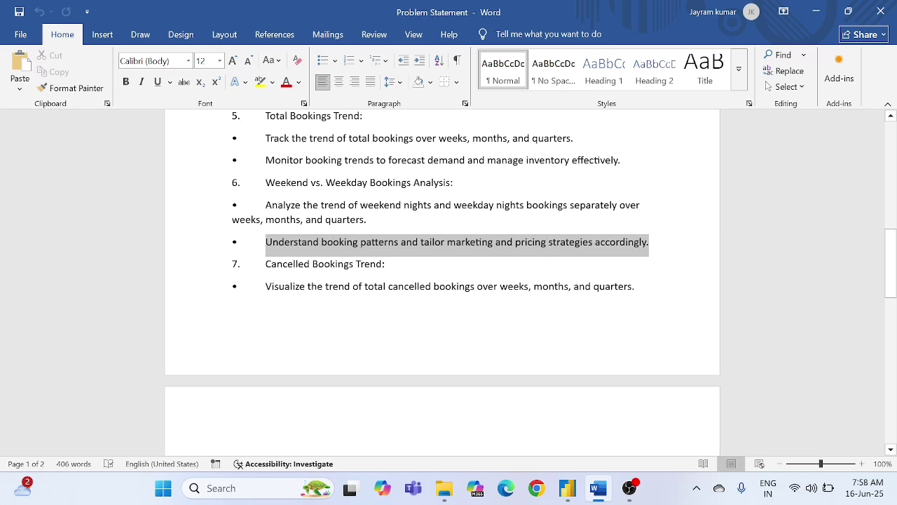
key("Right")
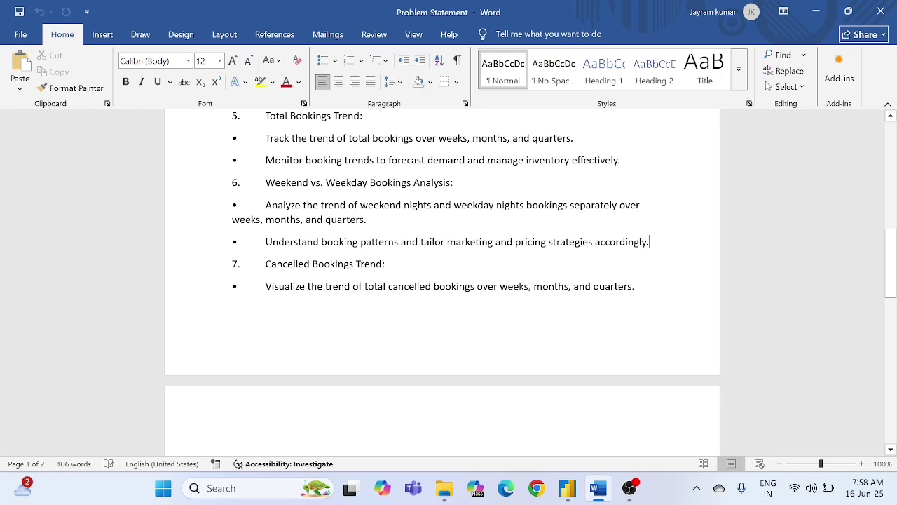
Step: Review the Cancelled Bookings Trend section, marking its heading and the start of its visualization requirement
key("ctrl+shift+Right")
key("ctrl+shift+Right")
key("ctrl+shift+Right")
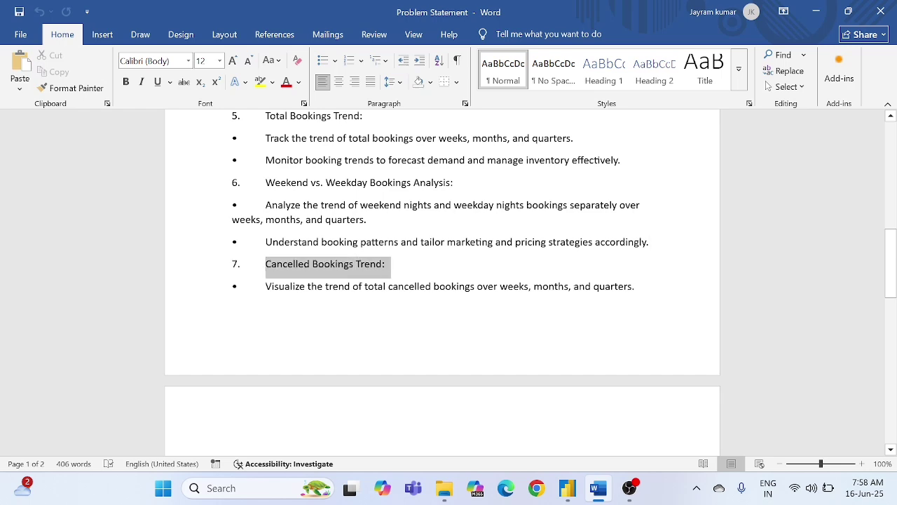
left_click(412, 263)
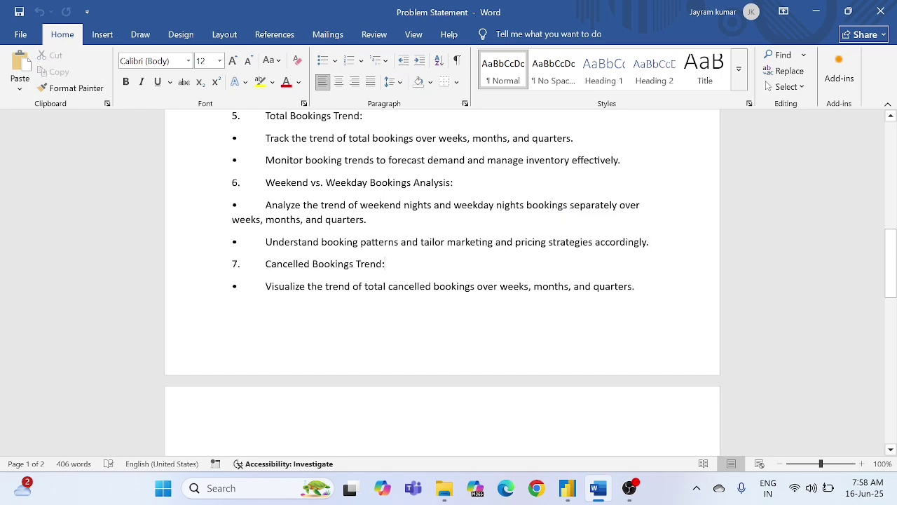
scroll(442, 280, "down", 2)
scroll(372, 285, "down", 1)
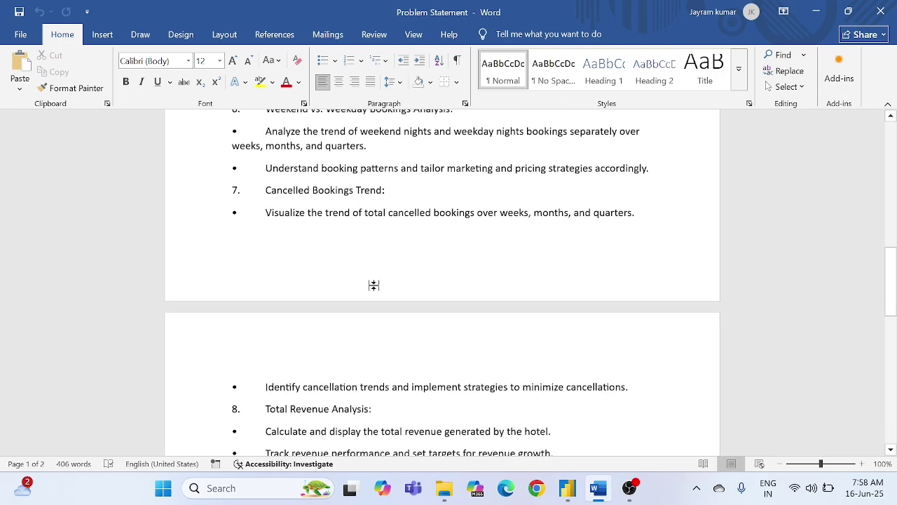
left_click_drag(265, 191, 362, 191)
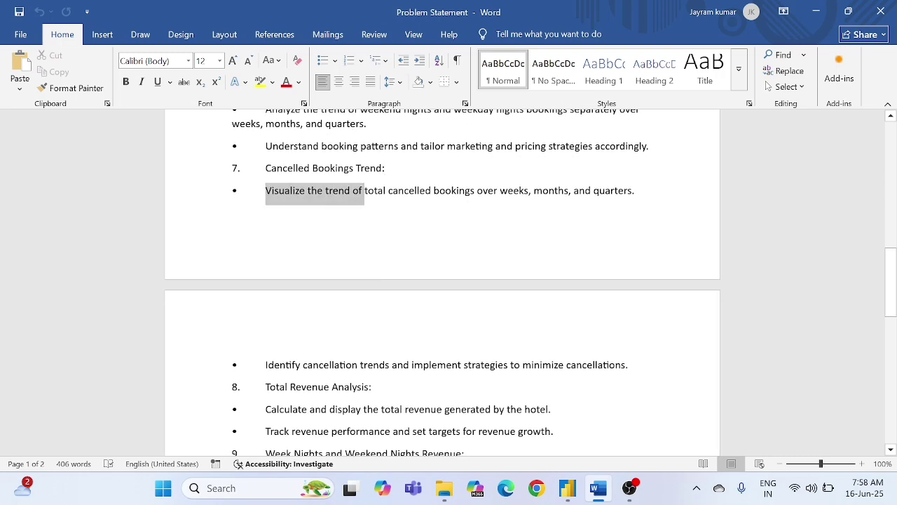
left_click(363, 198)
Step: Review the Total Revenue Analysis and the Week Nights and Weekend Nights Revenue items, marking both headings
scroll(362, 199, "down", 3)
scroll(442, 280, "down", 2)
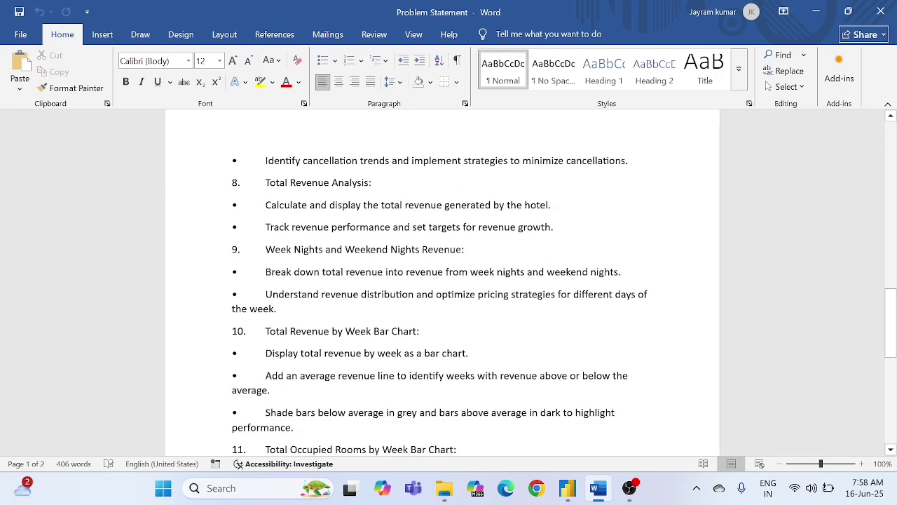
left_click_drag(266, 182, 389, 188)
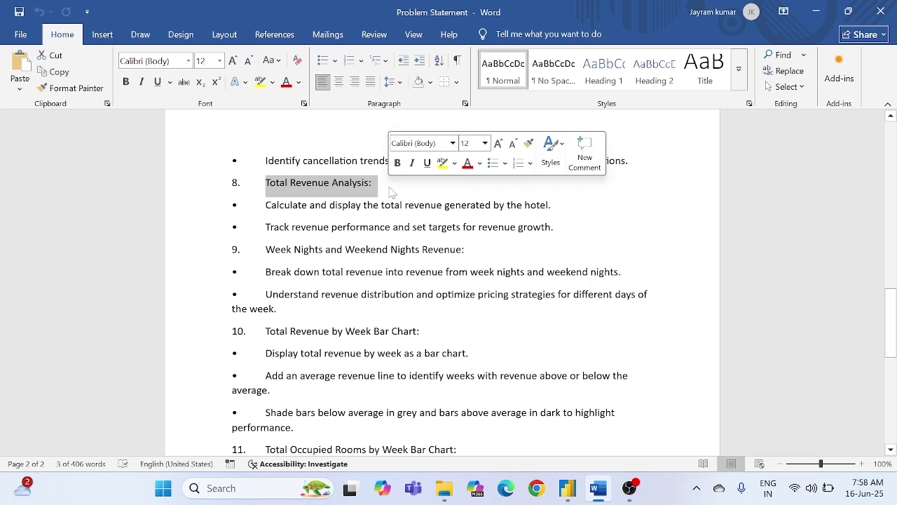
left_click(344, 249)
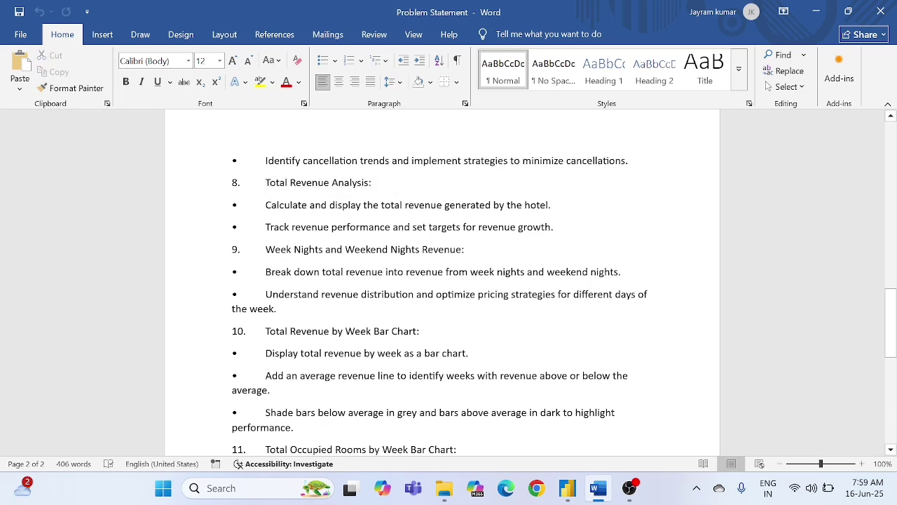
left_click_drag(266, 250, 474, 253)
left_click(474, 253)
scroll(464, 249, "down", 2)
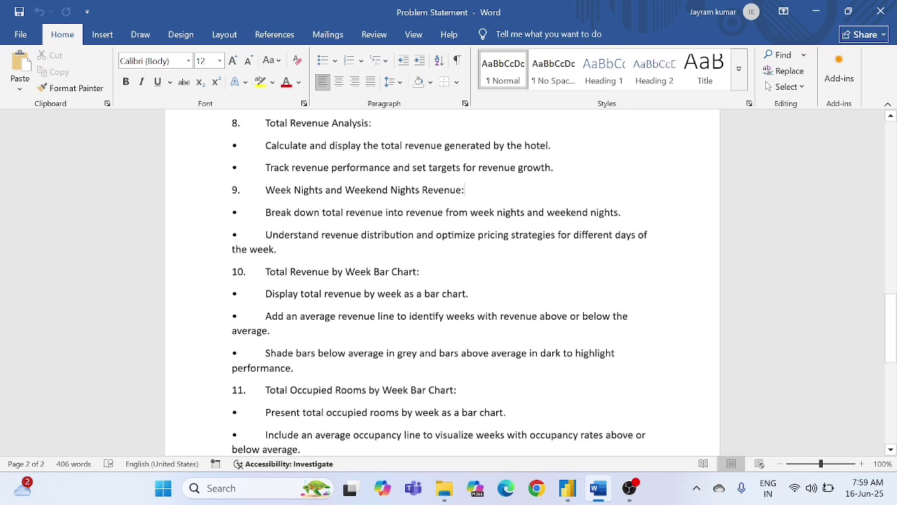
Step: Compare the Weekend vs. Weekday Bookings Analysis item with the Week Nights and Weekend Nights Revenue item
scroll(442, 280, "up", 10)
scroll(442, 281, "up", 1)
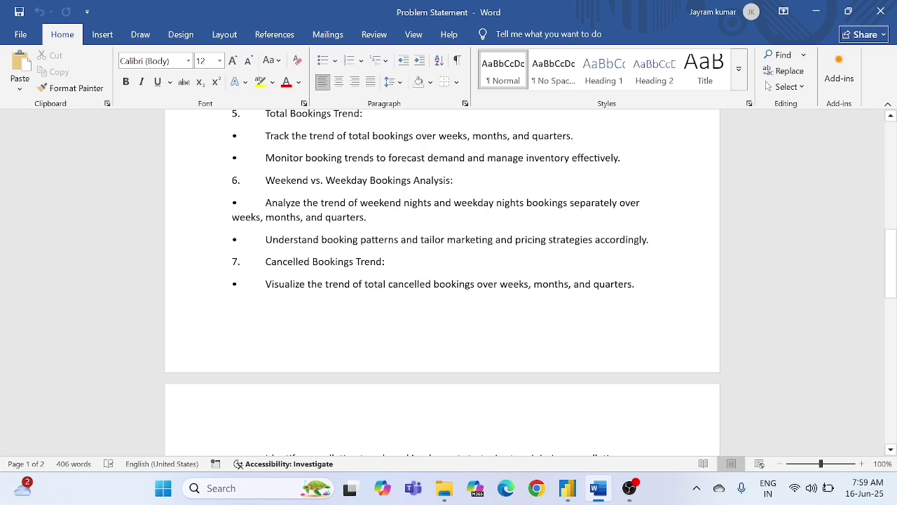
left_click_drag(453, 181, 326, 180)
scroll(442, 280, "down", 7)
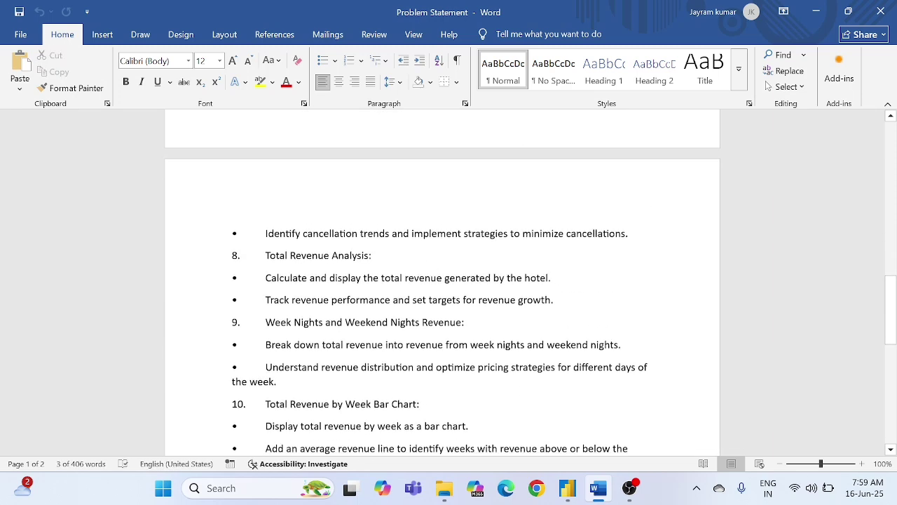
scroll(441, 294, "down", 1)
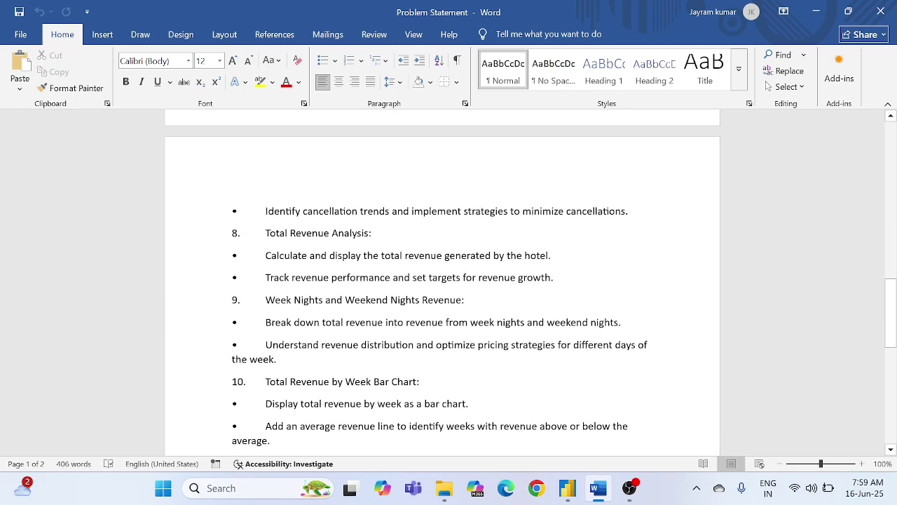
left_click_drag(265, 299, 461, 301)
left_click(457, 300)
Step: Review the Total Revenue by Week Bar Chart requirements, marking the item's heading
scroll(457, 315, "down", 3)
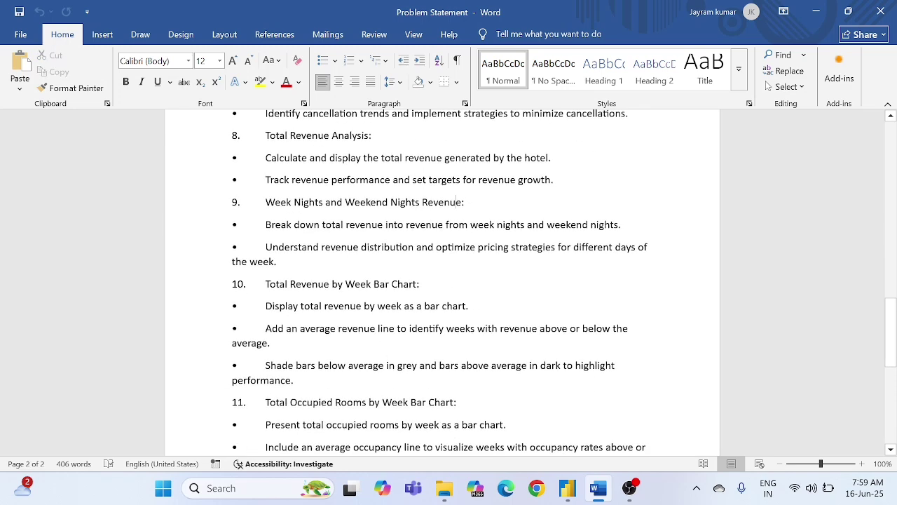
left_click_drag(267, 284, 419, 284)
left_click(420, 284)
Step: Review the Total Occupied Rooms by Week Bar Chart item, marking its heading, bar chart and average occupancy line requirements
scroll(441, 281, "down", 5)
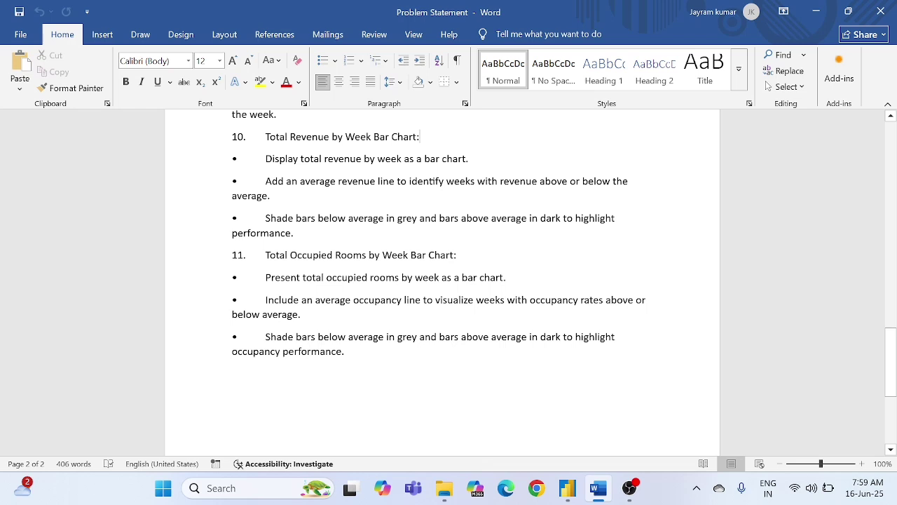
left_click_drag(266, 256, 410, 255)
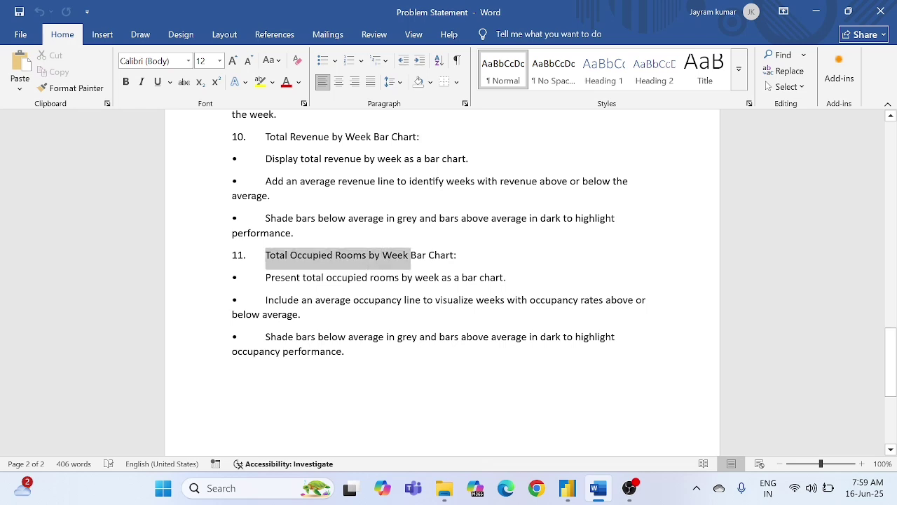
left_click_drag(409, 255, 413, 260)
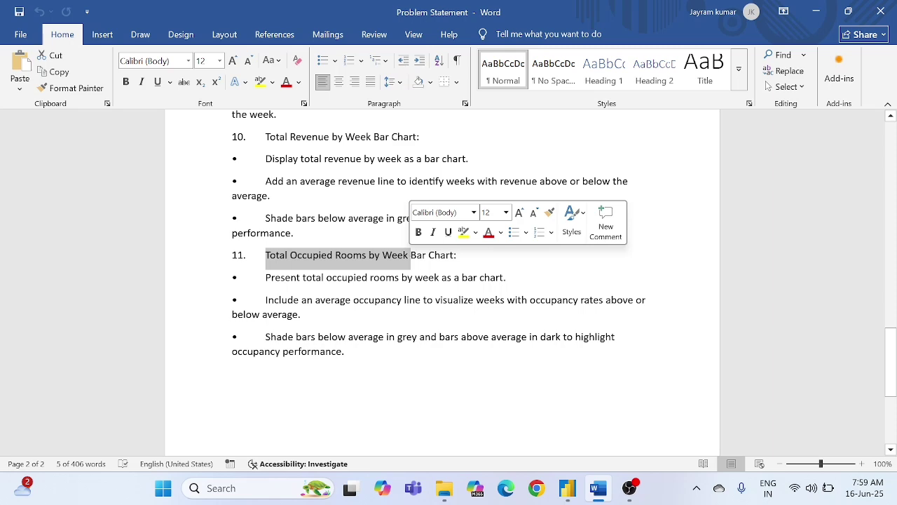
left_click(358, 278)
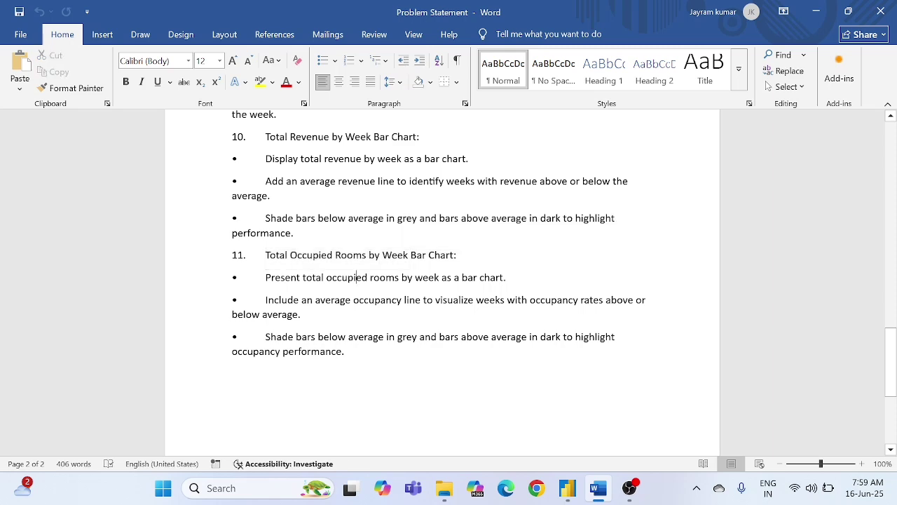
left_click_drag(233, 278, 405, 325)
left_click(404, 325)
Step: Return to the start of the problem statement and look over the project objective and first key metrics again
scroll(404, 324, "down", 3)
scroll(442, 281, "up", 20)
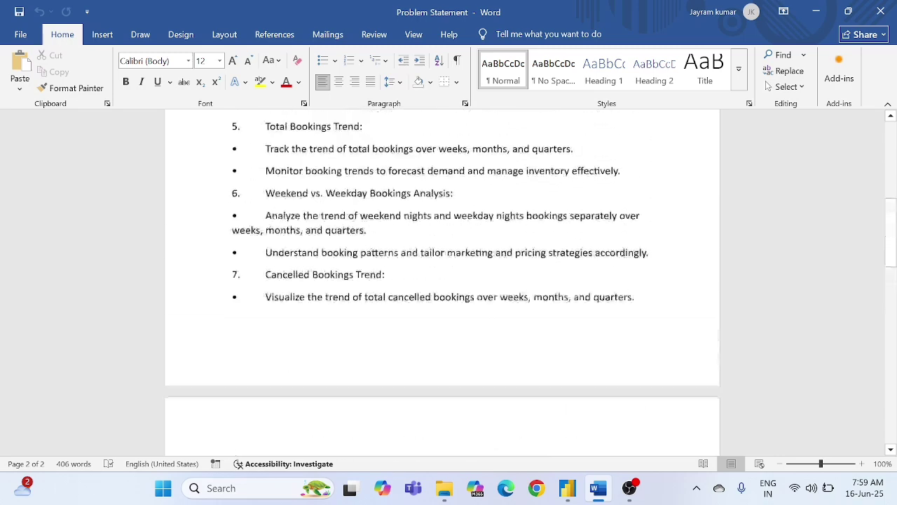
scroll(442, 280, "up", 4)
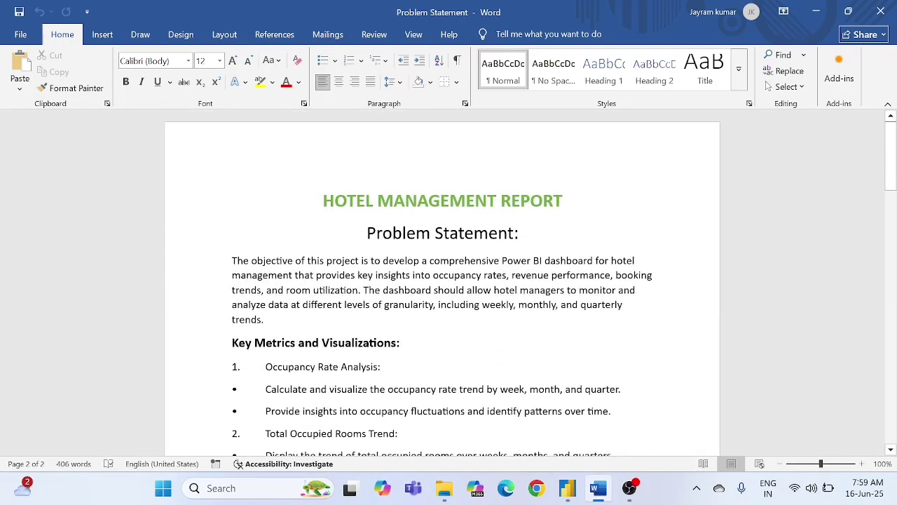
scroll(442, 295, "down", 5)
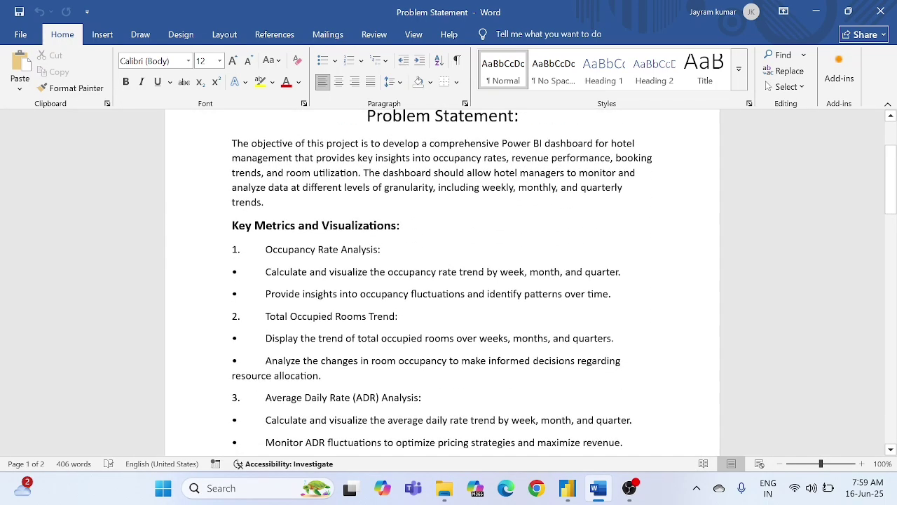
Step: Skim the remaining problem statement items, from Total Occupied Rooms Trend to Total Revenue by Week Bar Chart, and return to the document's start
scroll(442, 295, "down", 3)
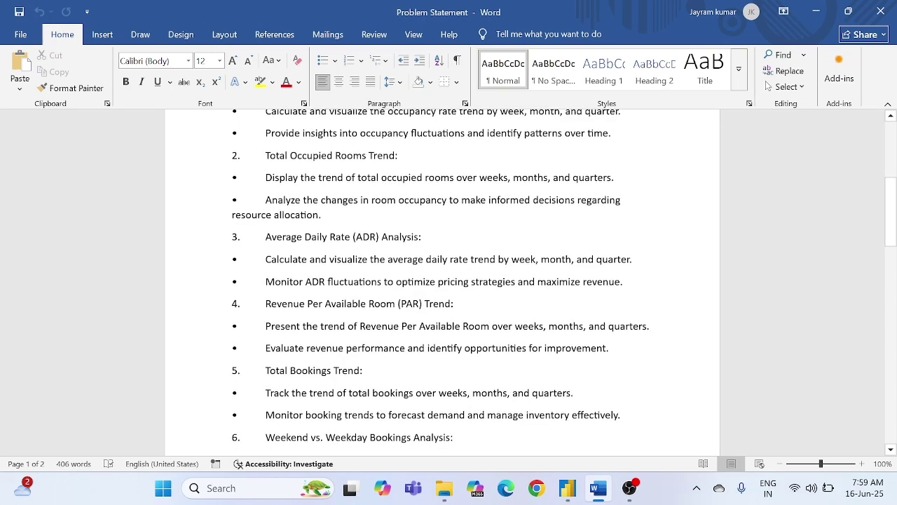
scroll(442, 295, "down", 8)
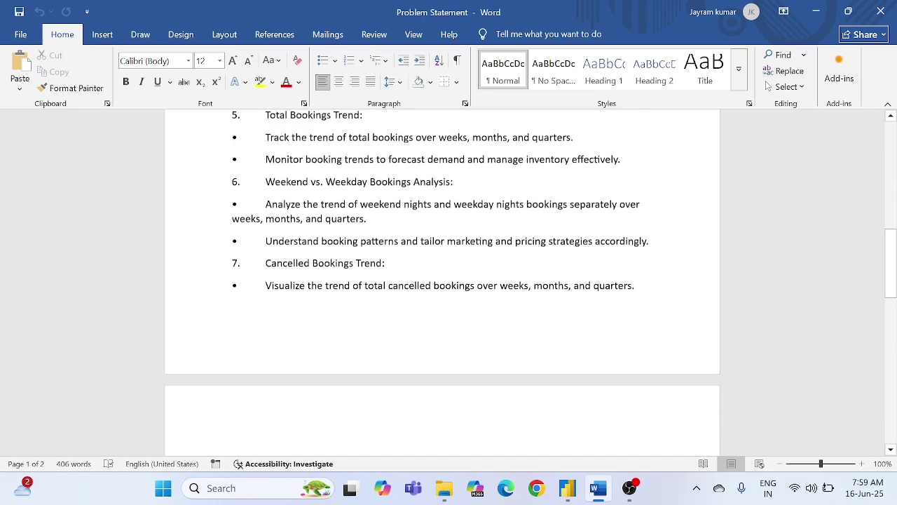
scroll(441, 295, "down", 8)
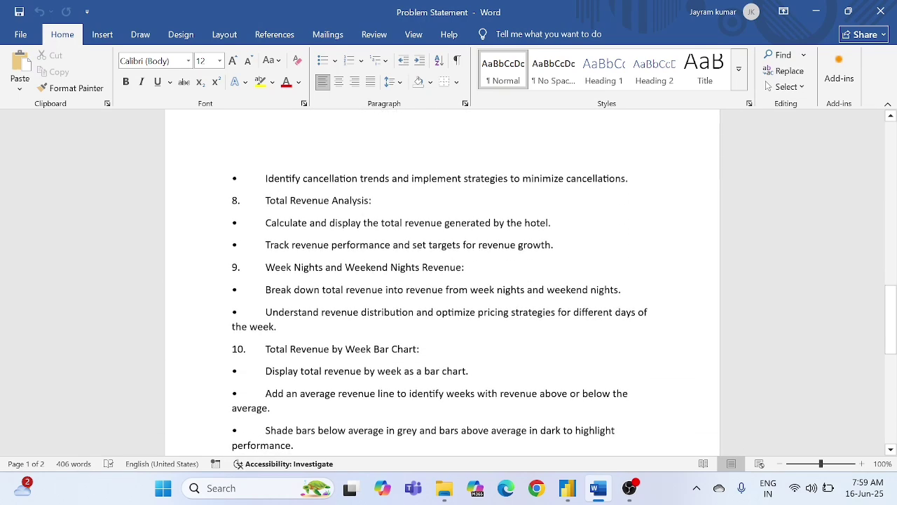
scroll(442, 280, "down", 3)
scroll(441, 280, "up", 20)
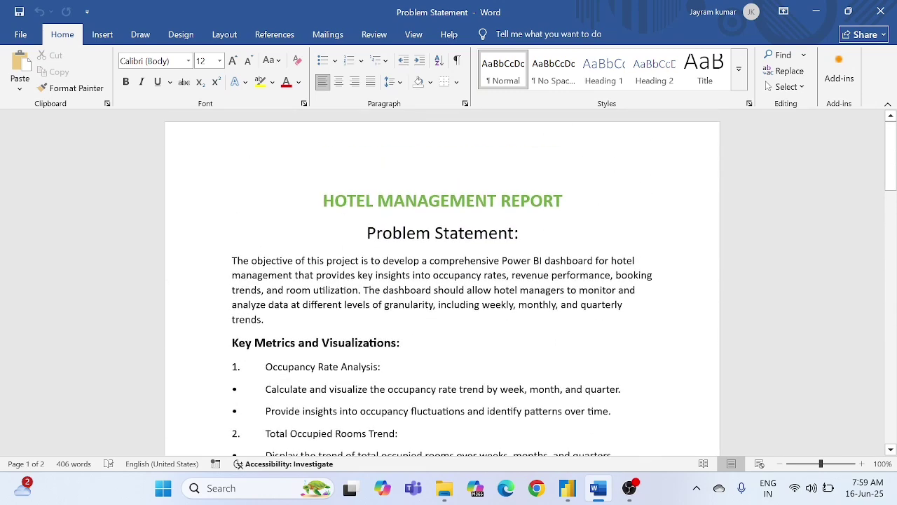
Step: Switch to the hotel data workbook in Excel and check how far the Room Id column extends, returning to its header
key("alt+Tab")
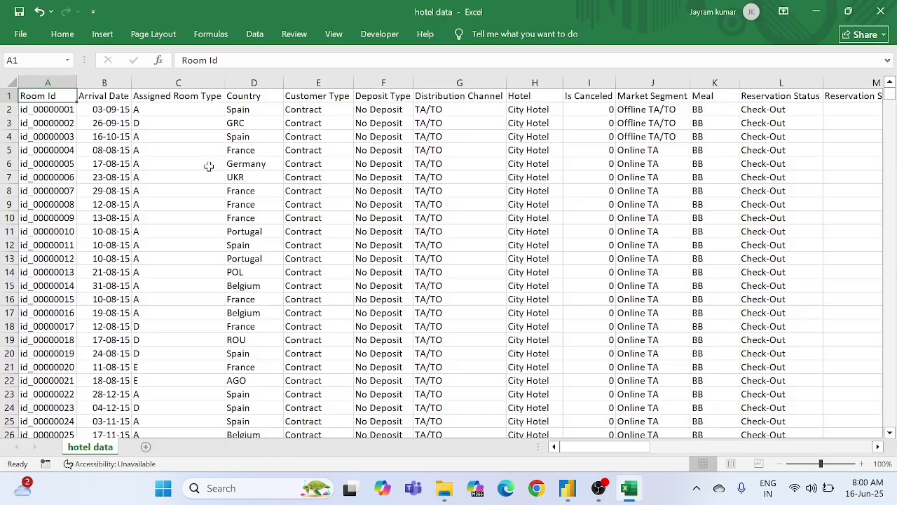
left_click(50, 124)
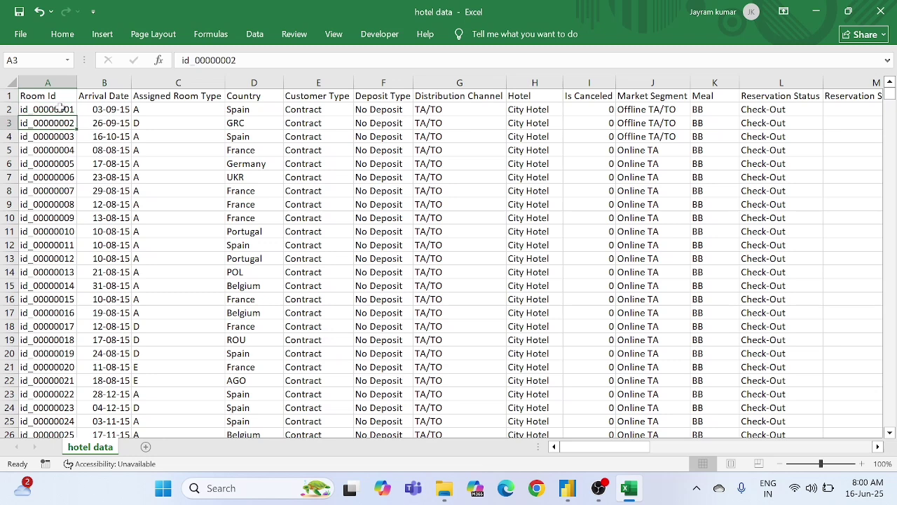
left_click(55, 99)
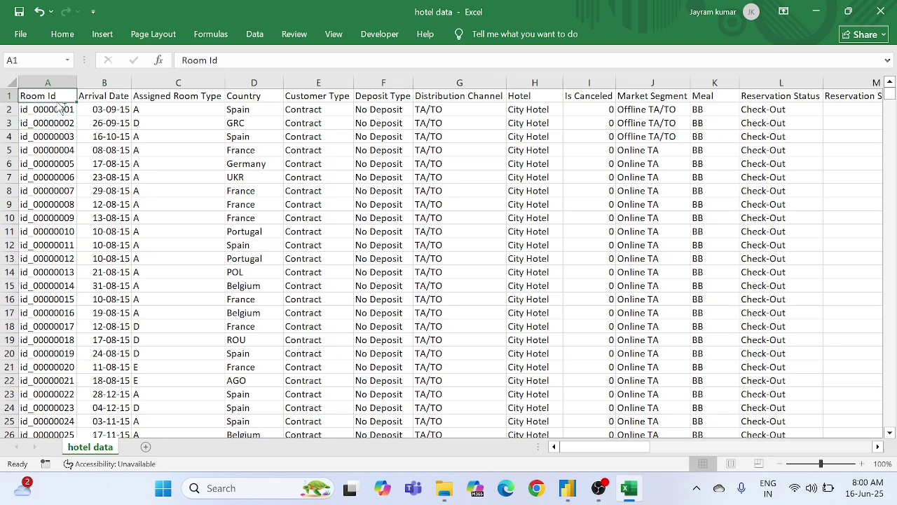
key("ctrl+Down")
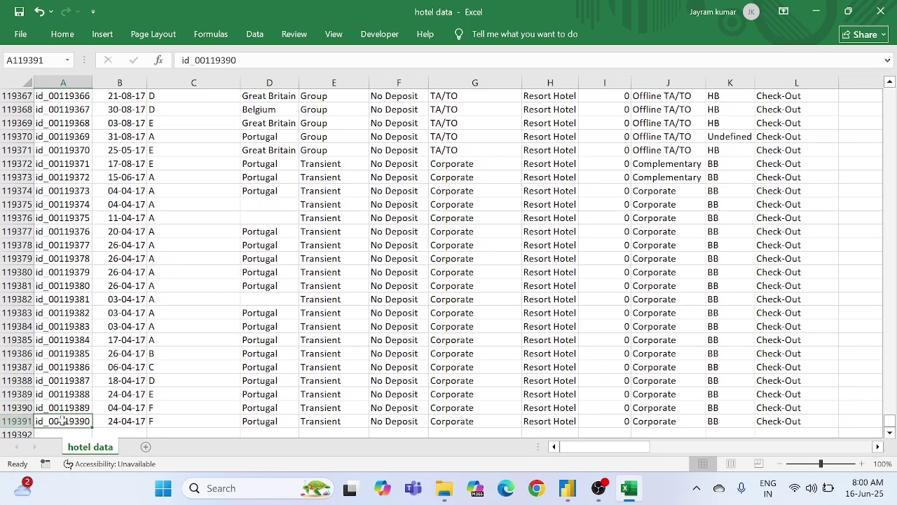
key("ctrl+Up")
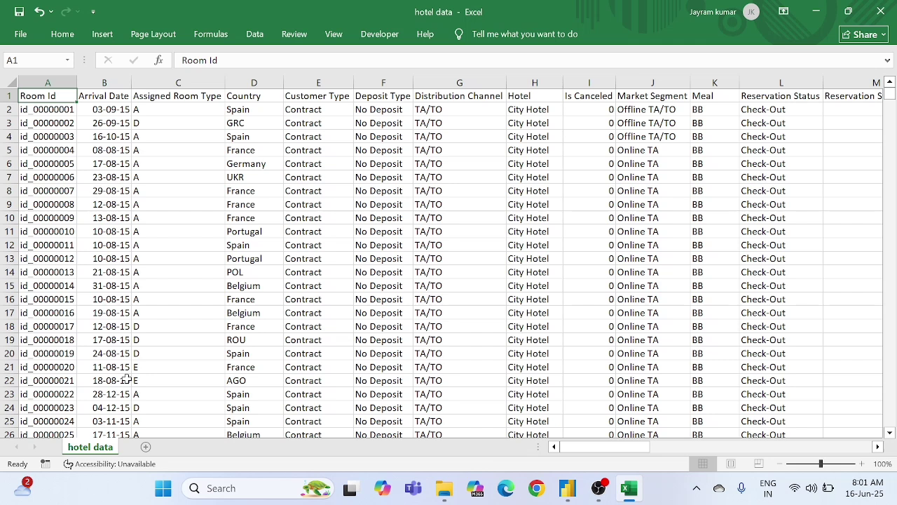
Step: Examine the Room Id, Arrival Date and Assigned Room Type columns of the hotel data
key("Down")
key("Up")
key("Down")
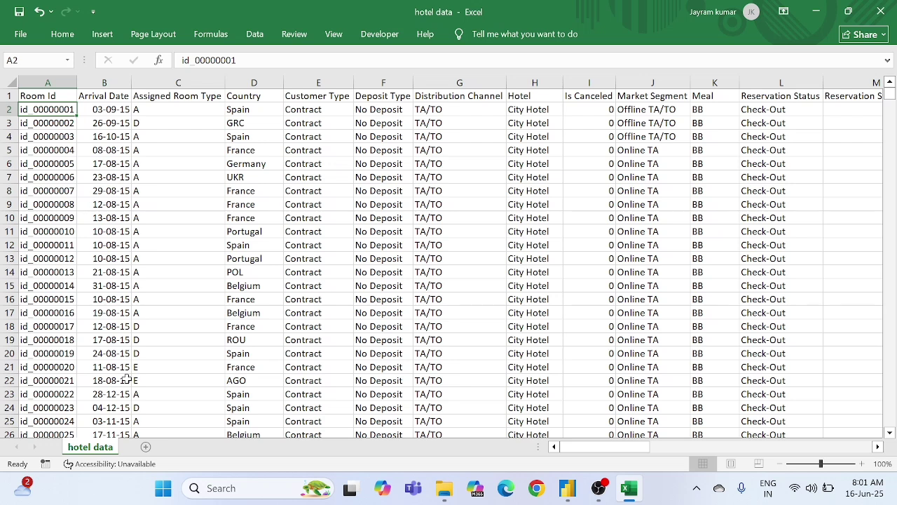
left_click(62, 219)
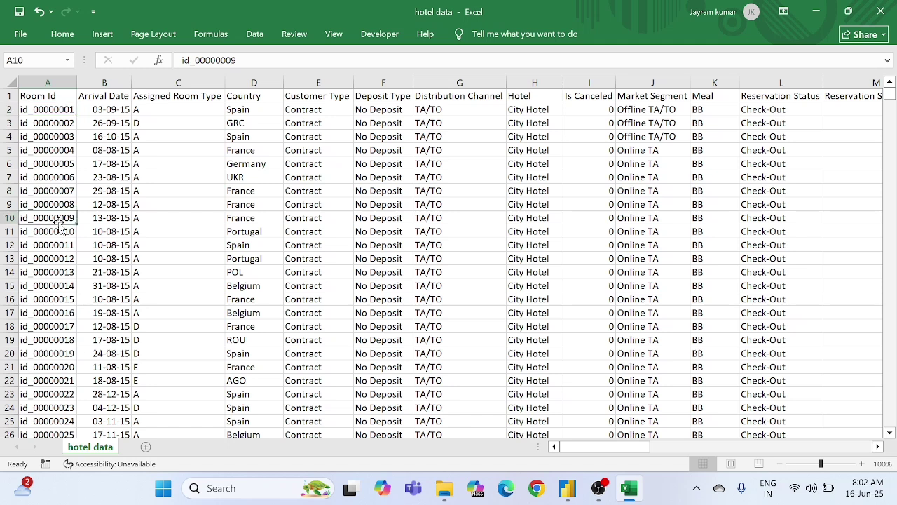
key("Right")
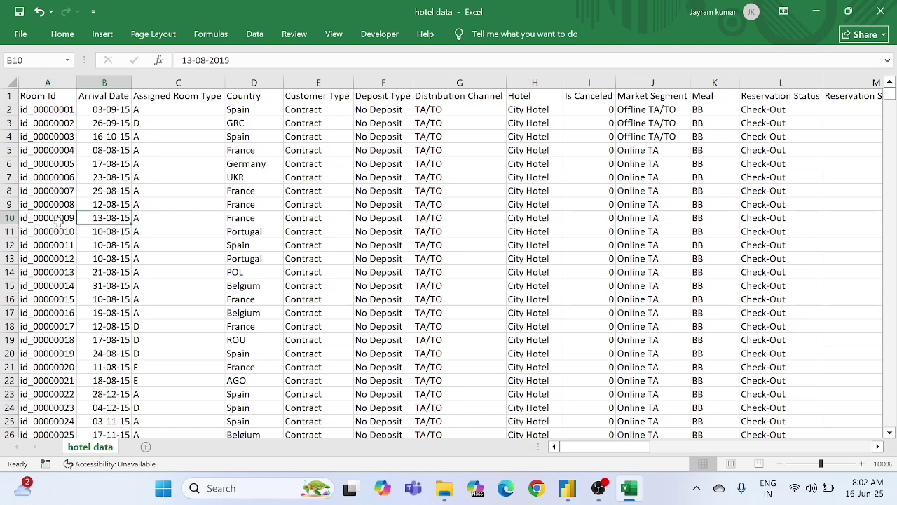
key("Right")
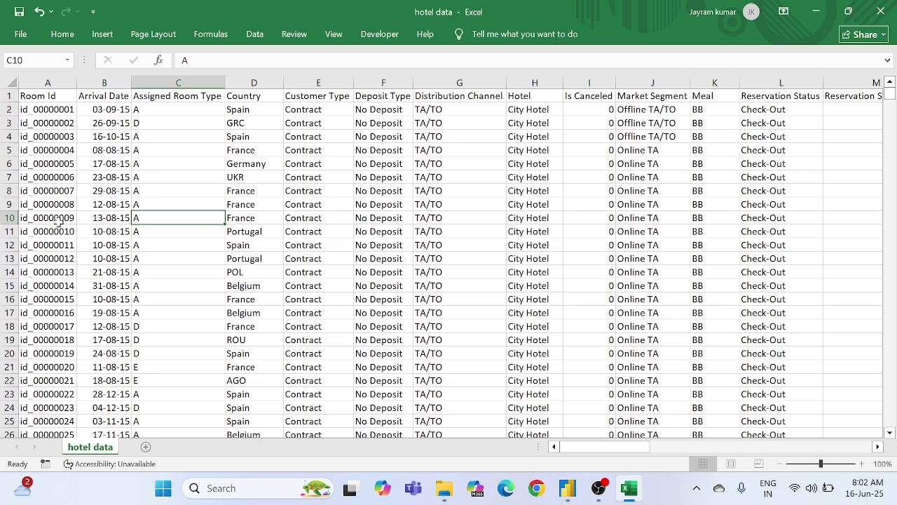
key("Up")
key("Up")
key("Up")
key("Up")
key("Up")
key("Up")
key("Up")
key("Up")
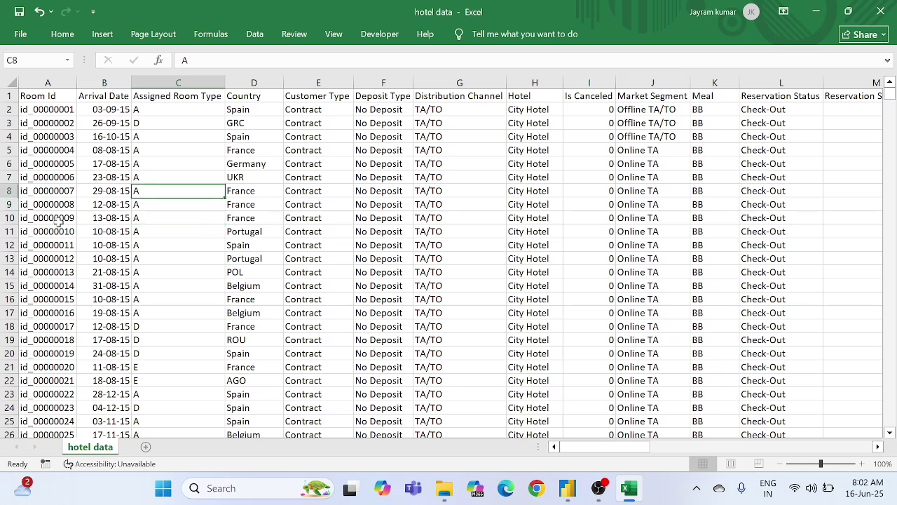
Step: Examine the Country, Customer Type, Deposit Type, Distribution Channel and Hotel columns one after another
key("Right")
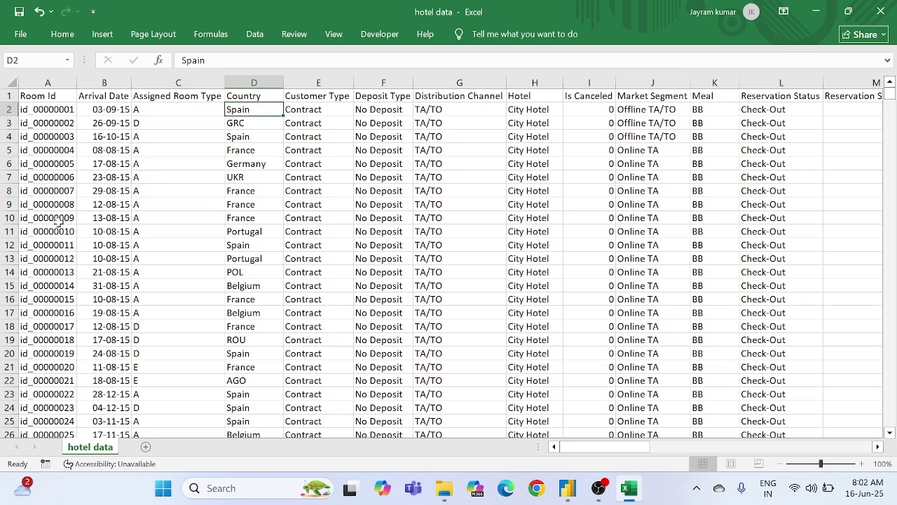
key("Right")
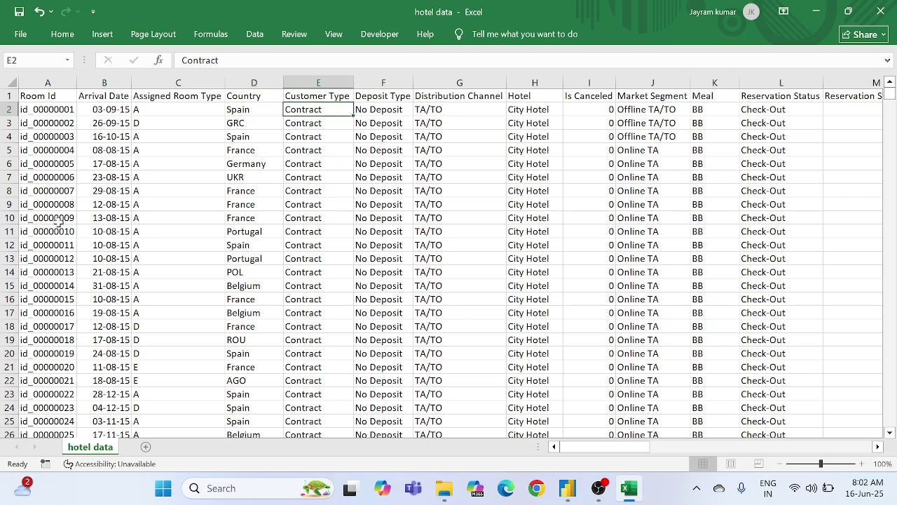
key("Down")
key("Right")
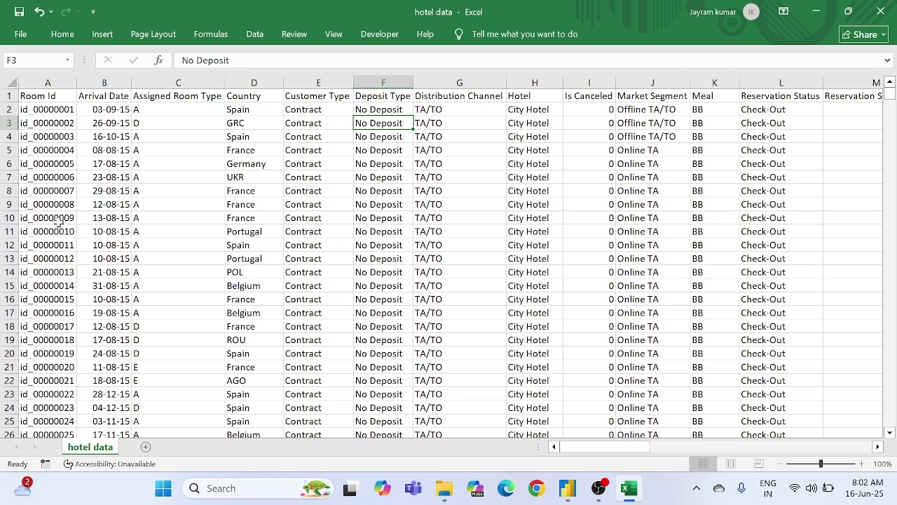
key("Left")
key("Right")
key("Right")
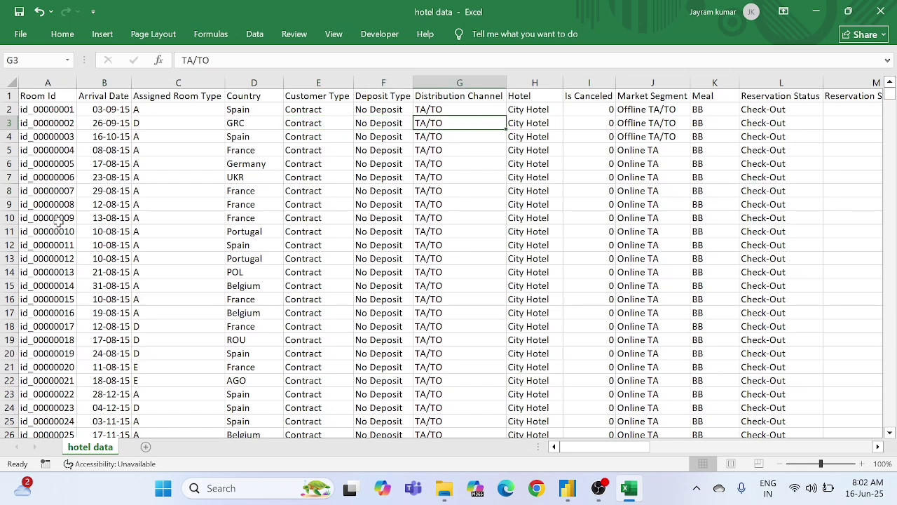
key("Right")
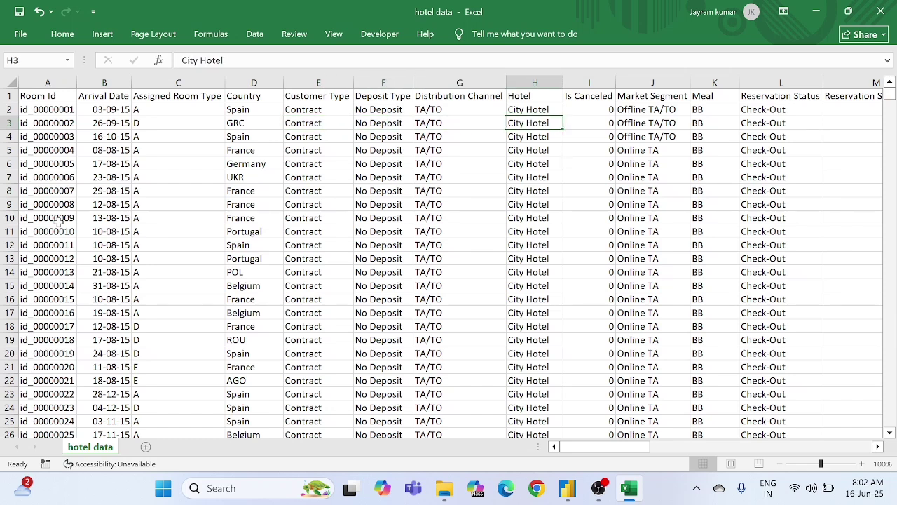
Step: Go back to the first column and look at the Assigned Room Type entries again
key("Left")
key("Left")
key("Left")
key("Home")
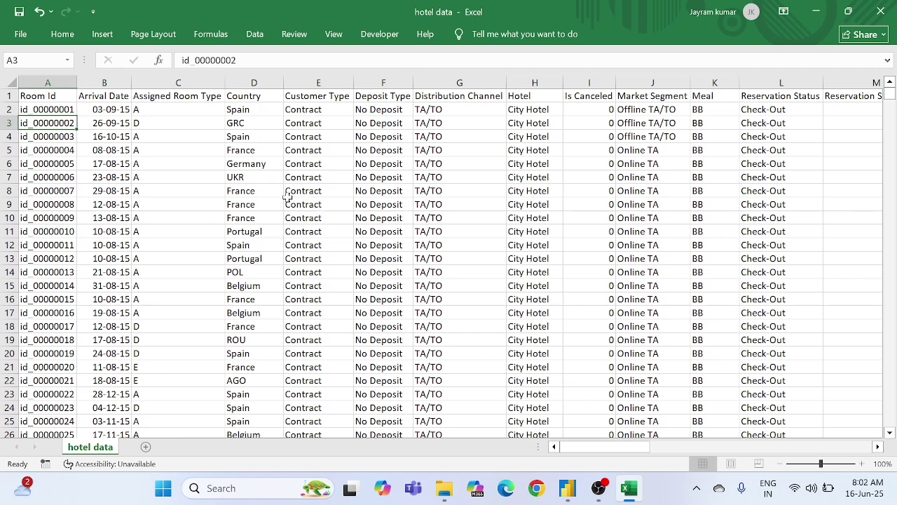
left_click(233, 187)
left_click(175, 178)
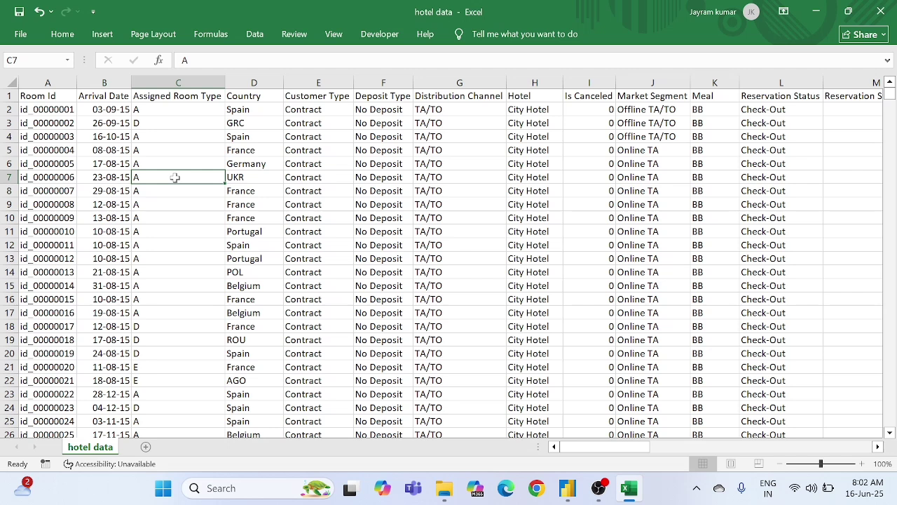
Step: Copy the entire hotel data range, starting at the Room Id header, into cell A1 of a new blank workbook
left_click(38, 97)
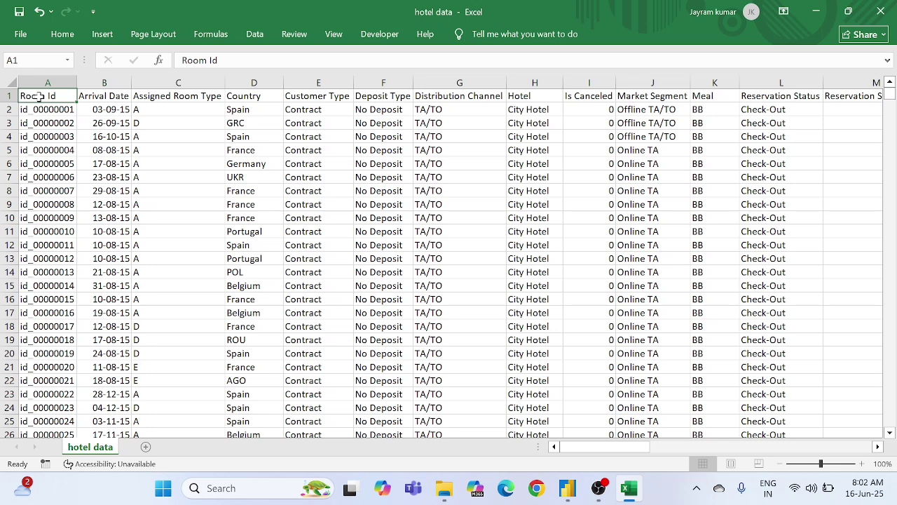
key("ctrl+shift+Down")
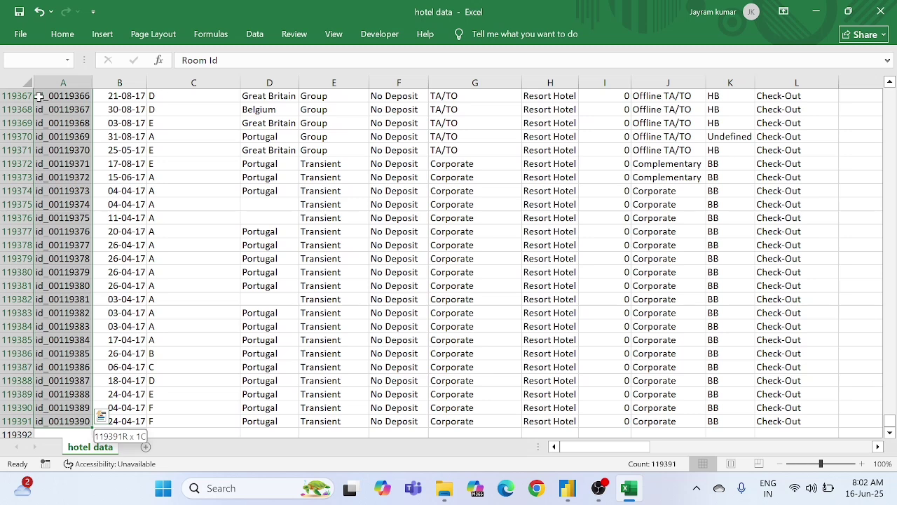
key("ctrl+shift+Right")
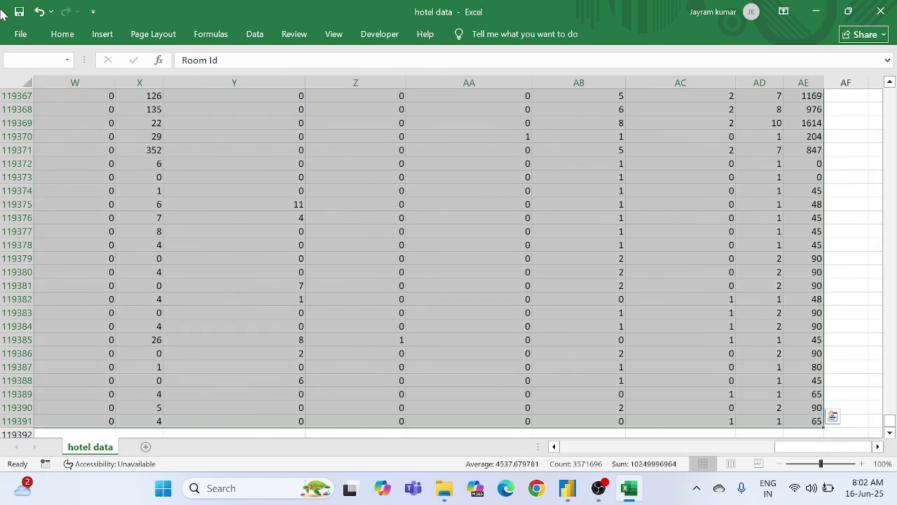
left_click(63, 33)
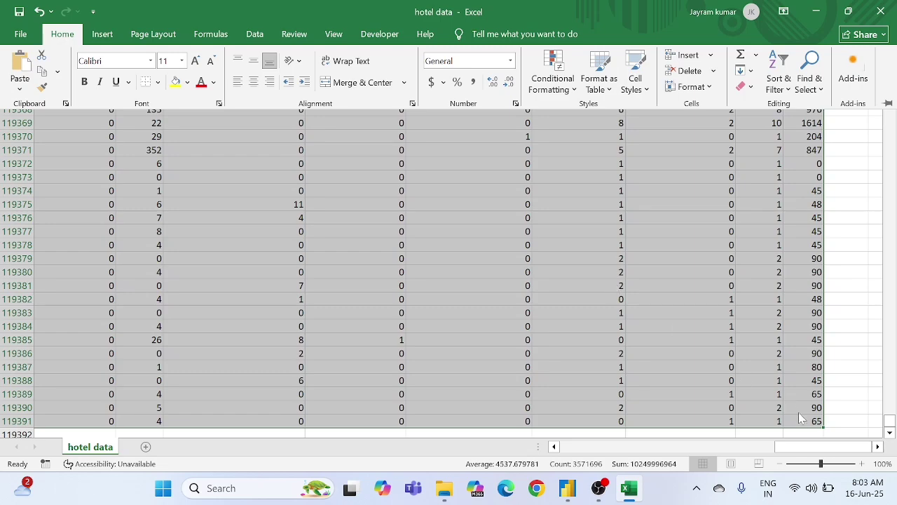
left_click_drag(801, 448, 550, 421)
key("ctrl+c")
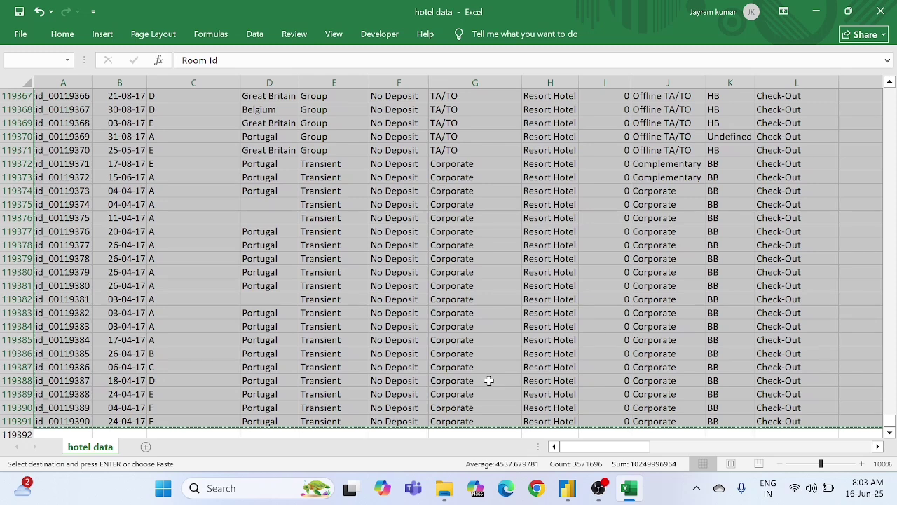
key("ctrl+n")
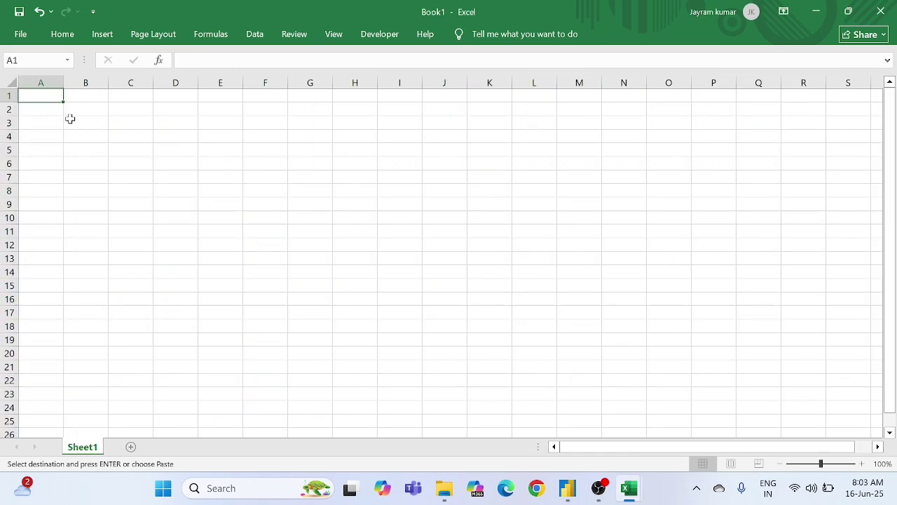
key("ctrl+v")
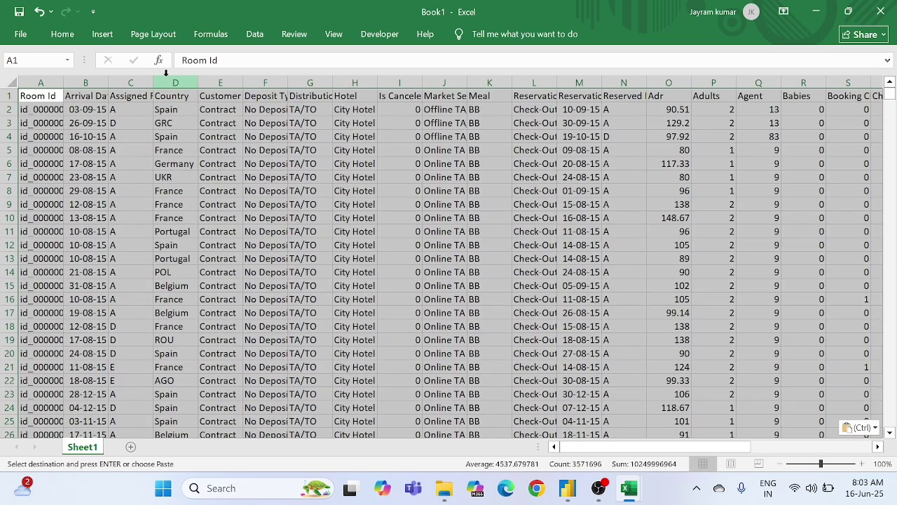
Step: Format the pasted range $A$1:$AE$119391 as a table with headers, using a green medium table style
left_click(63, 35)
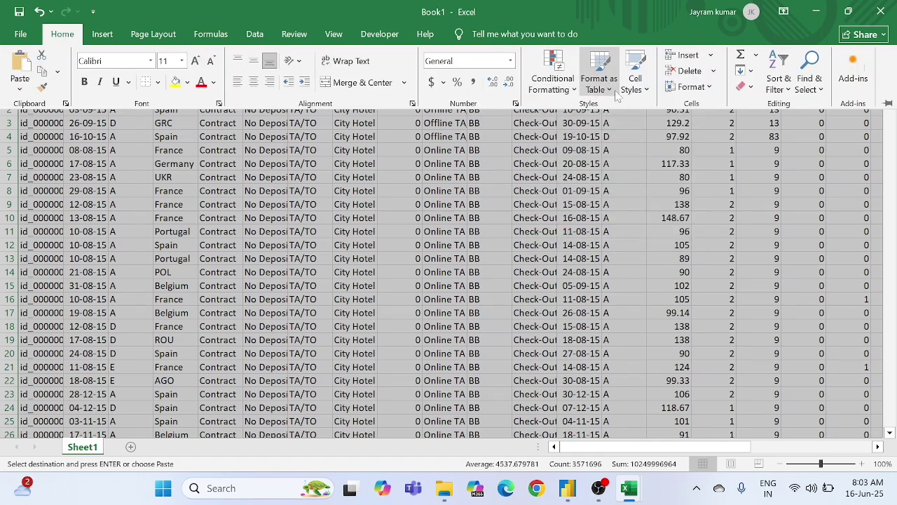
left_click(607, 90)
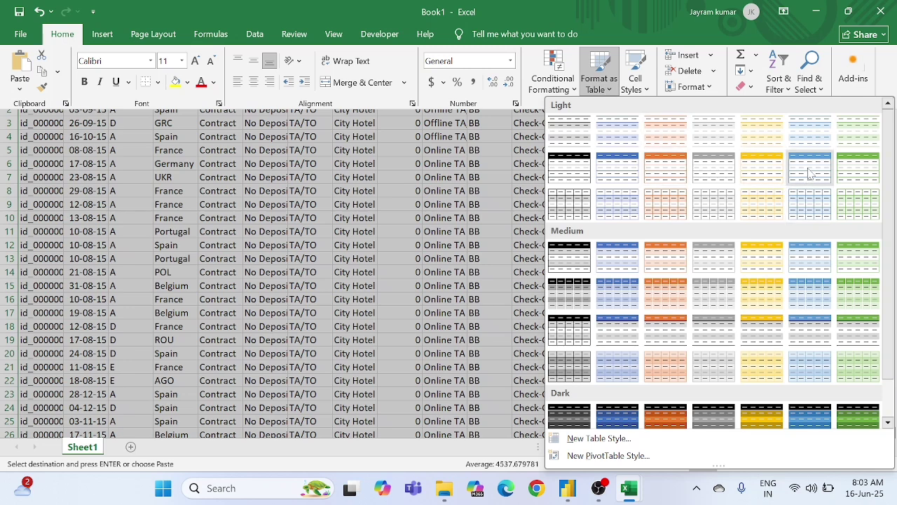
left_click(848, 259)
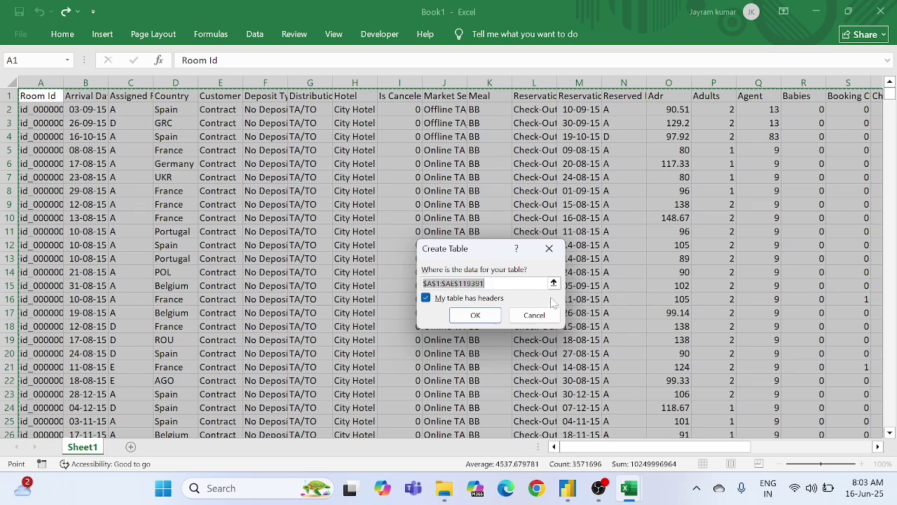
left_click(484, 316)
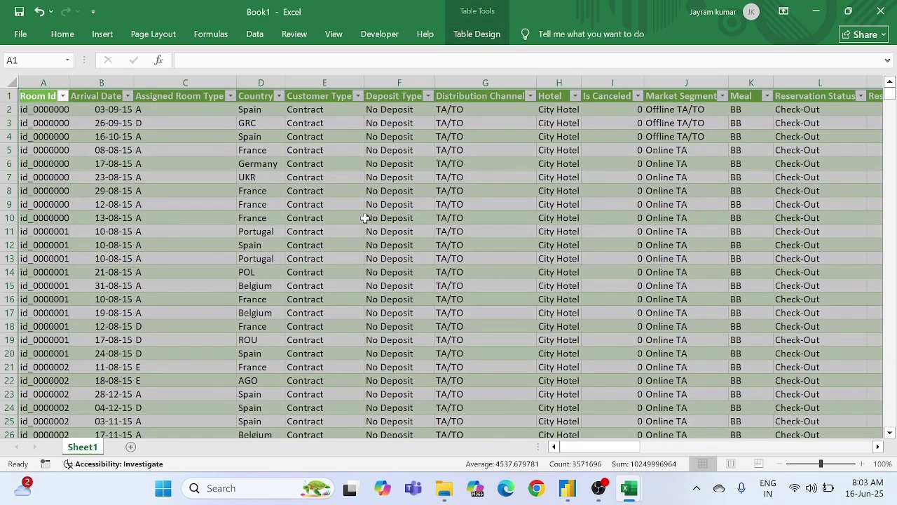
left_click(366, 218)
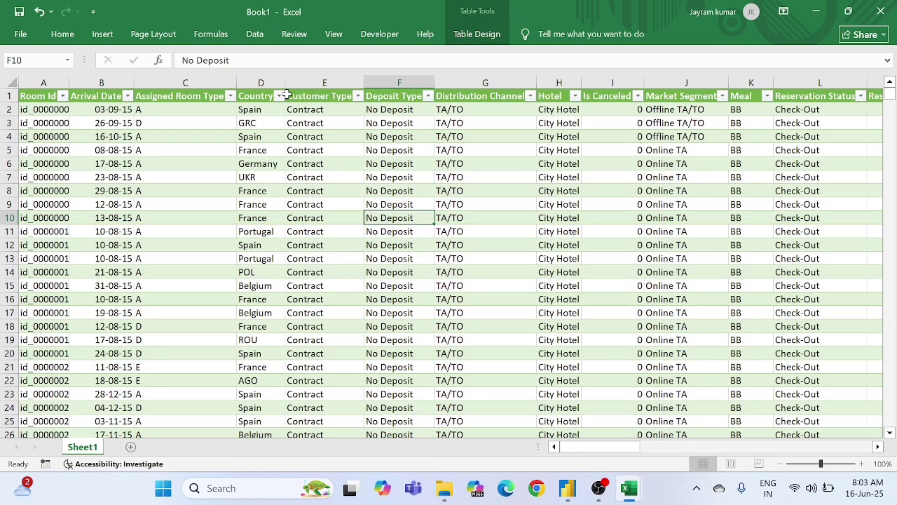
Step: Review the distinct values offered in the Assigned Room Type column's filter list without filtering the table
left_click(231, 96)
scroll(111, 349, "down", 2)
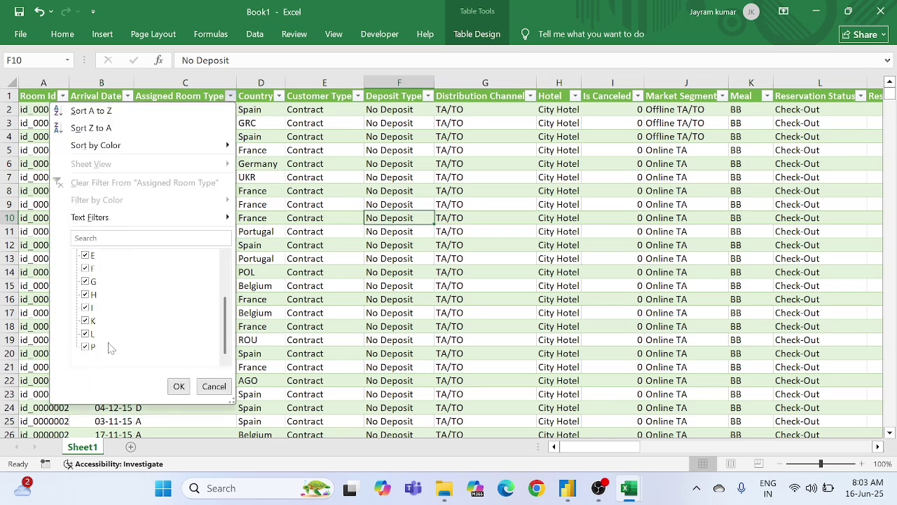
scroll(110, 348, "up", 2)
scroll(110, 348, "down", 2)
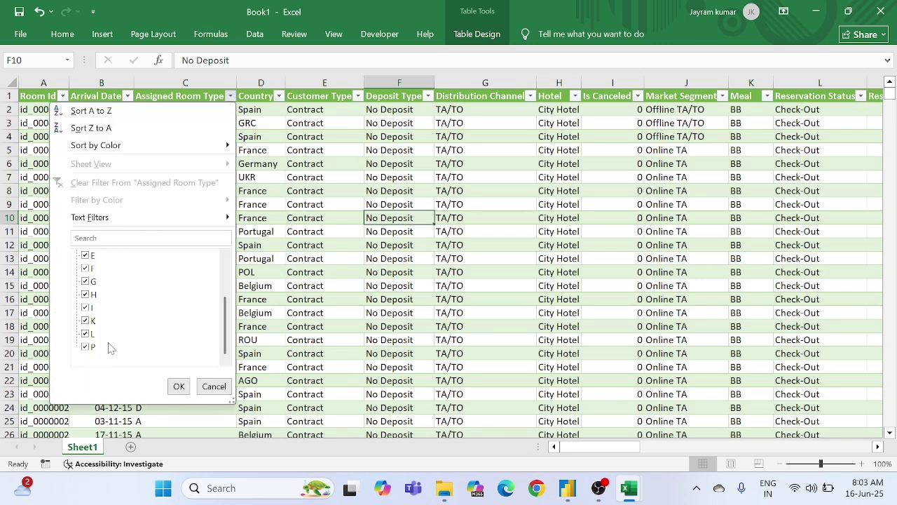
left_click(215, 387)
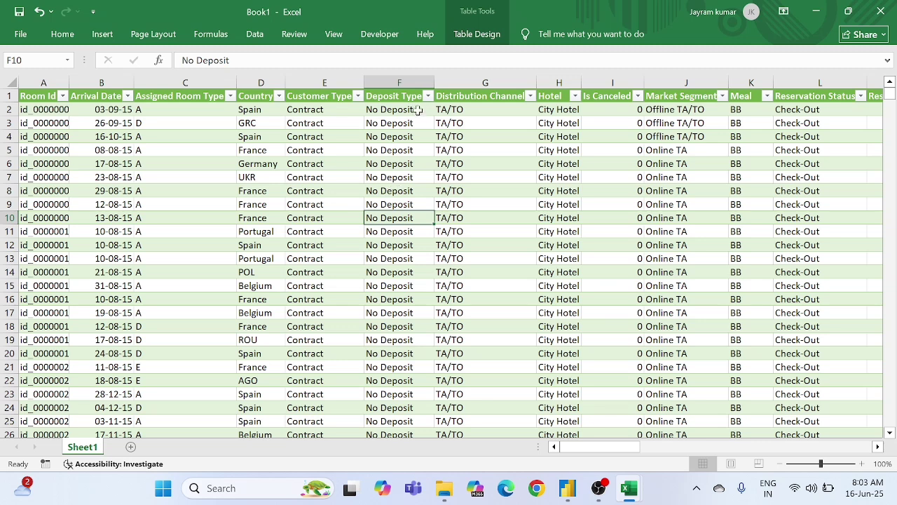
Step: Check the distinct filter values of the Customer Type and Deposit Type columns without applying a filter
left_click(358, 96)
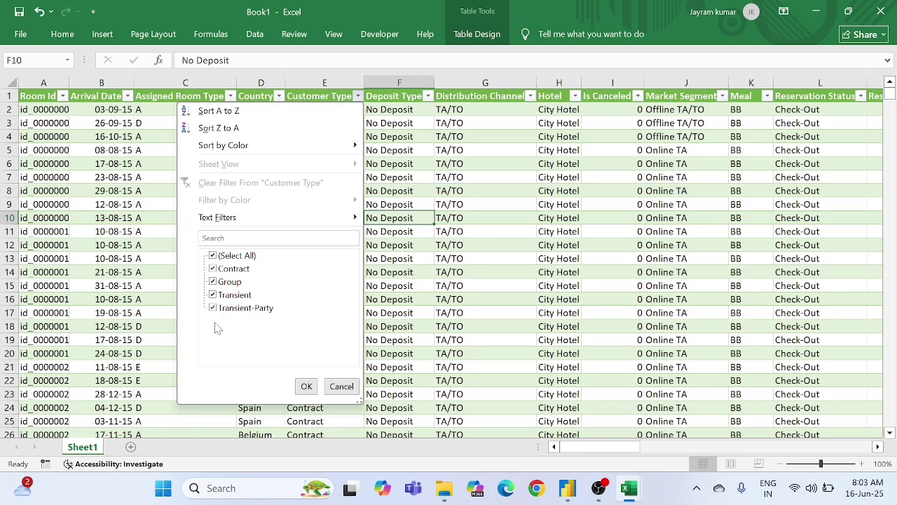
left_click(341, 386)
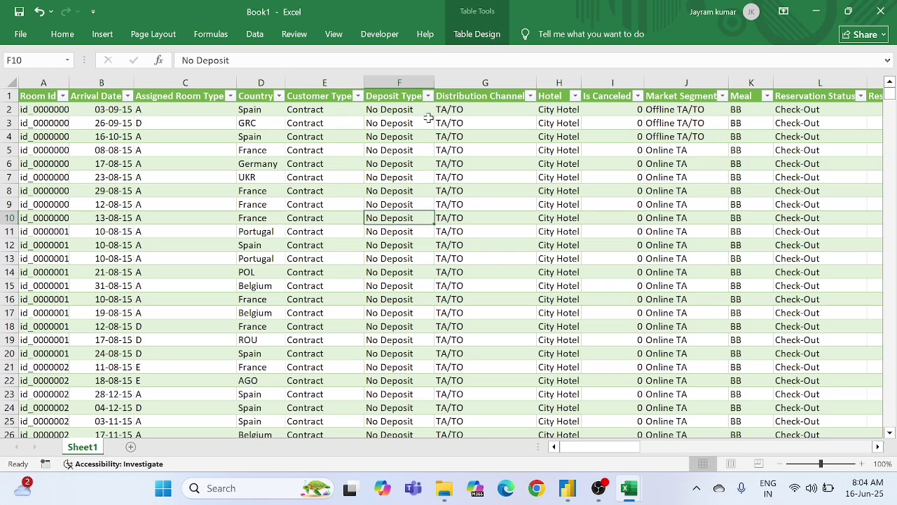
left_click(428, 96)
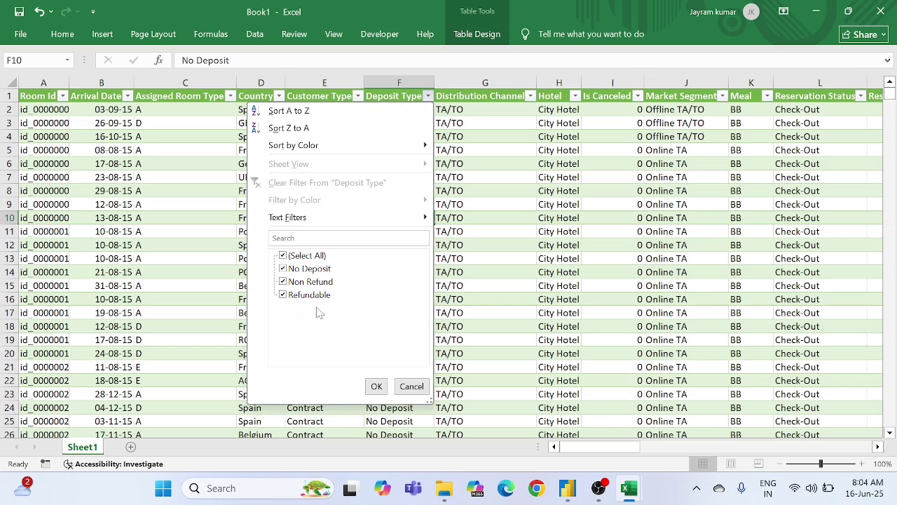
left_click(412, 387)
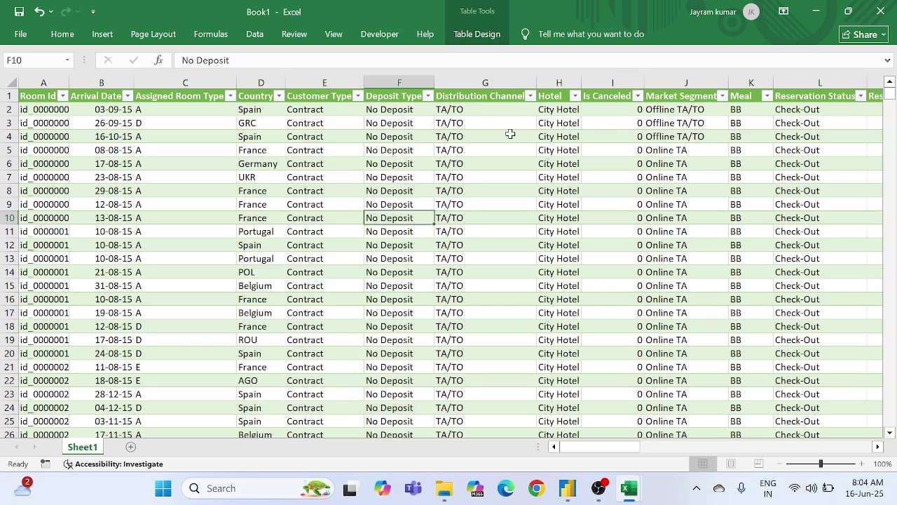
Step: Examine the distinct values in the Distribution Channel column's filter list, leaving the table unfiltered
left_click(530, 96)
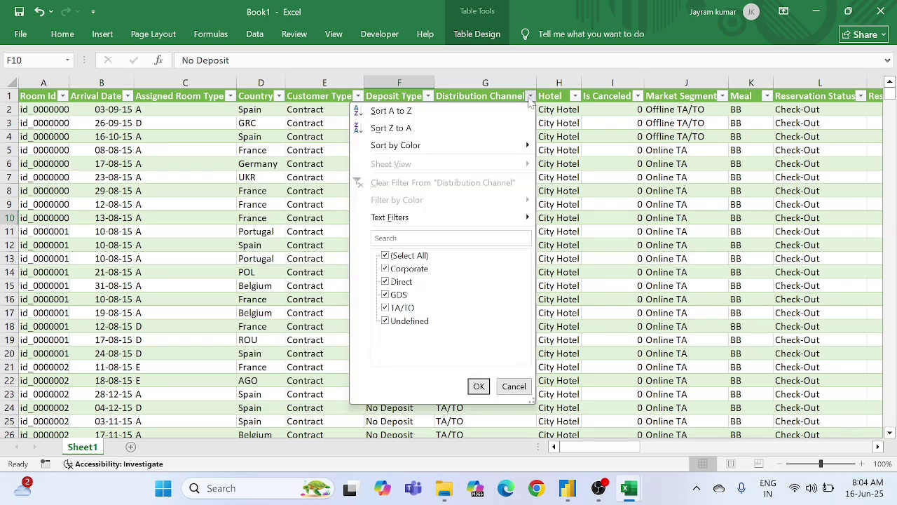
left_click(514, 386)
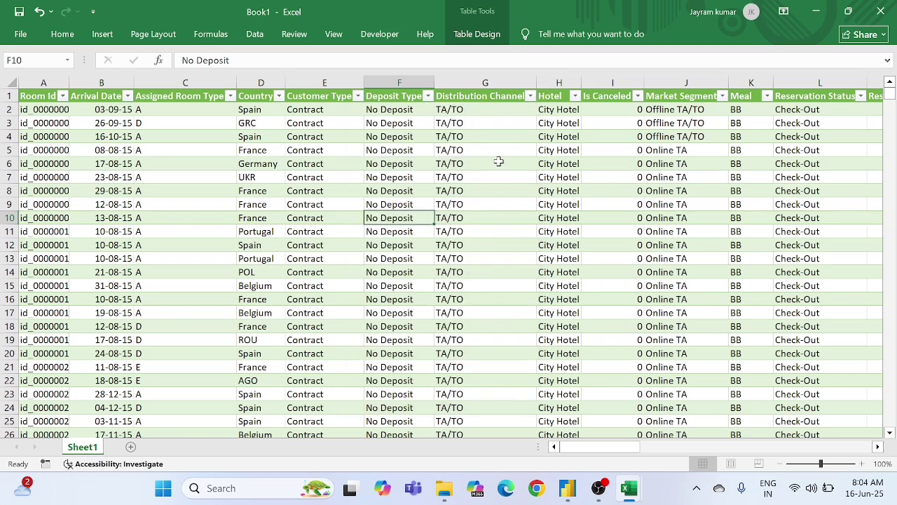
left_click(495, 120)
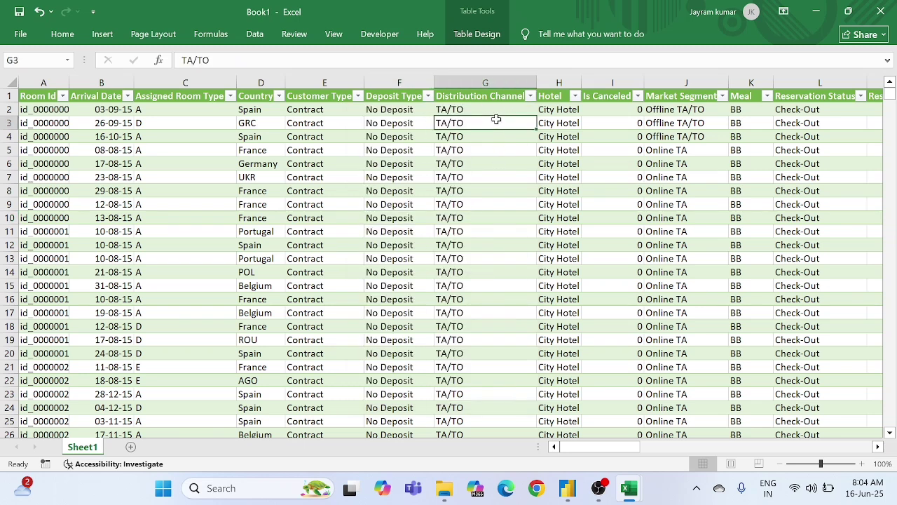
left_click(531, 96)
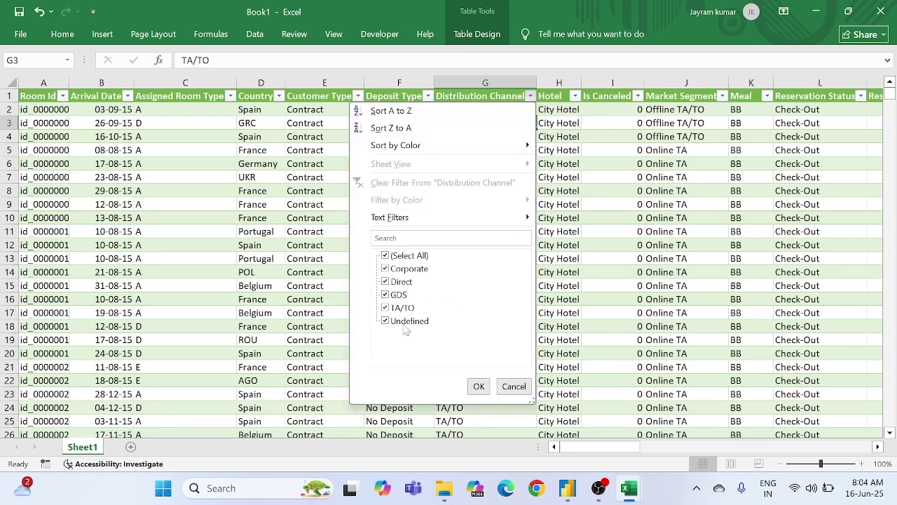
left_click(516, 386)
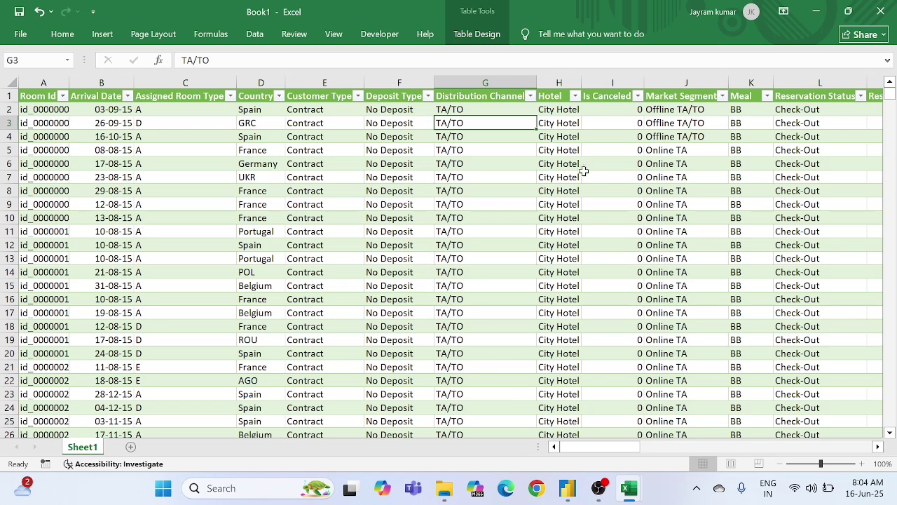
Step: Inspect the distinct filter values of the Hotel and Is Canceled columns, and look over the Is Canceled entries
left_click(575, 96)
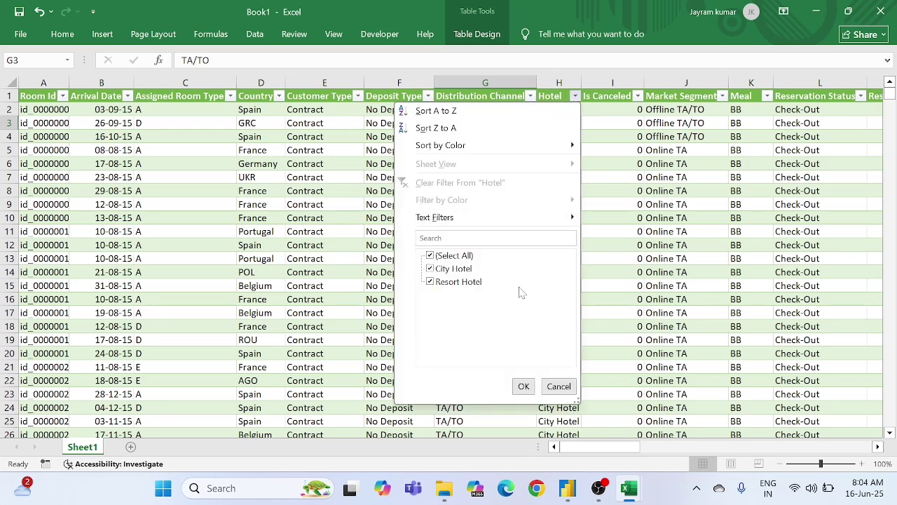
left_click(558, 387)
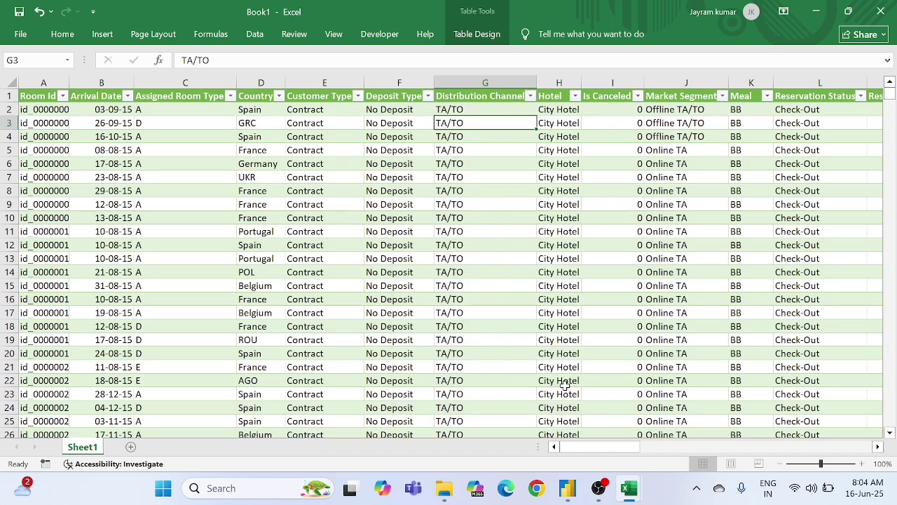
left_click(629, 135)
left_click(638, 97)
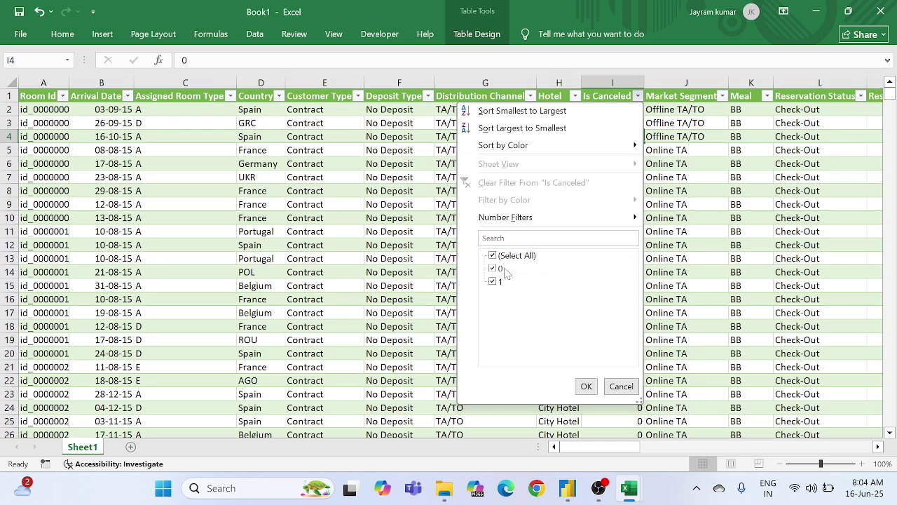
left_click(620, 387)
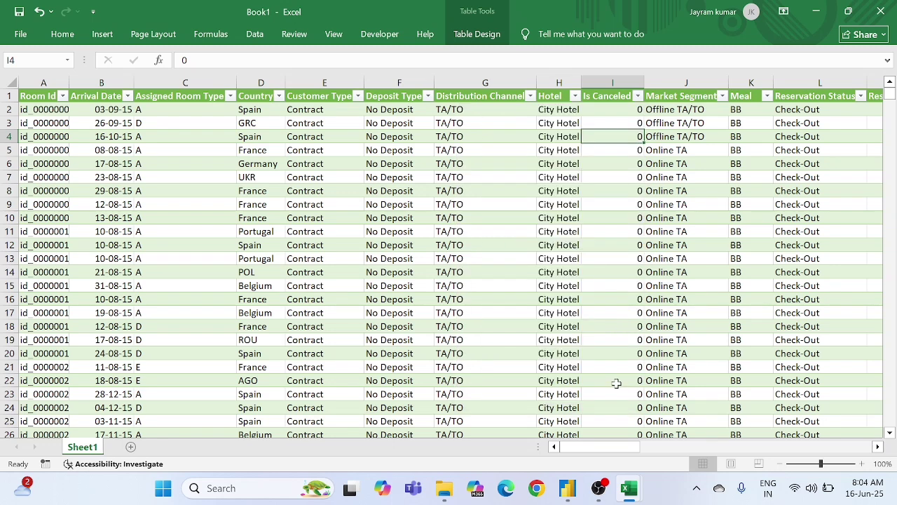
left_click(626, 245)
left_click(621, 180)
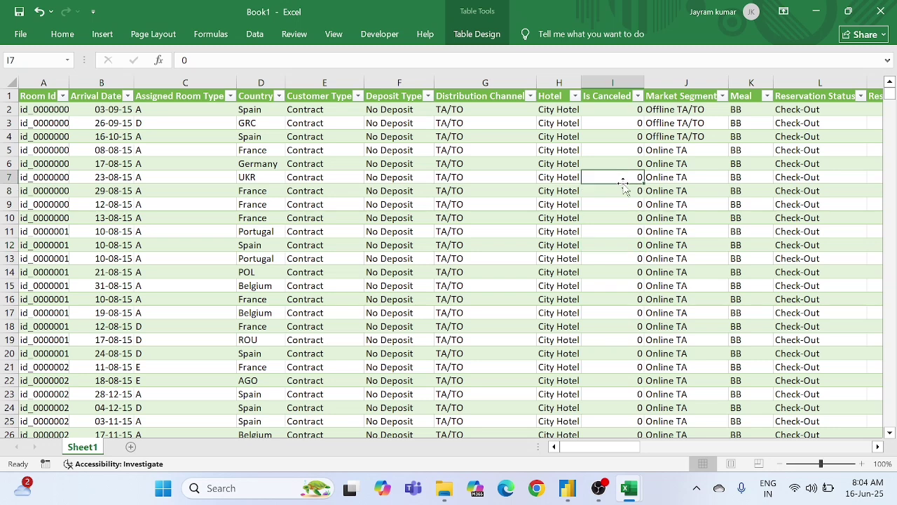
Step: Look at the first Market Segment entries and review the distinct values in the Meal column's filter list
left_click(671, 138)
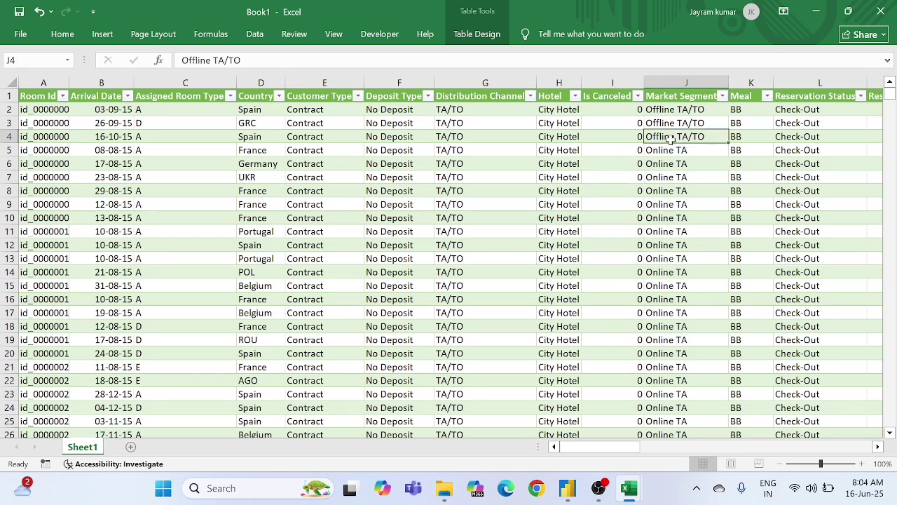
left_click(673, 123)
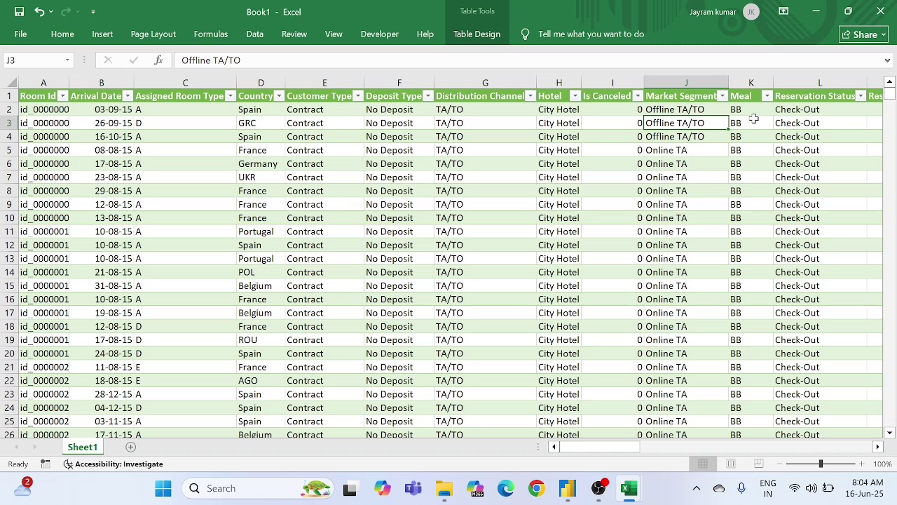
left_click(753, 121)
left_click(753, 109)
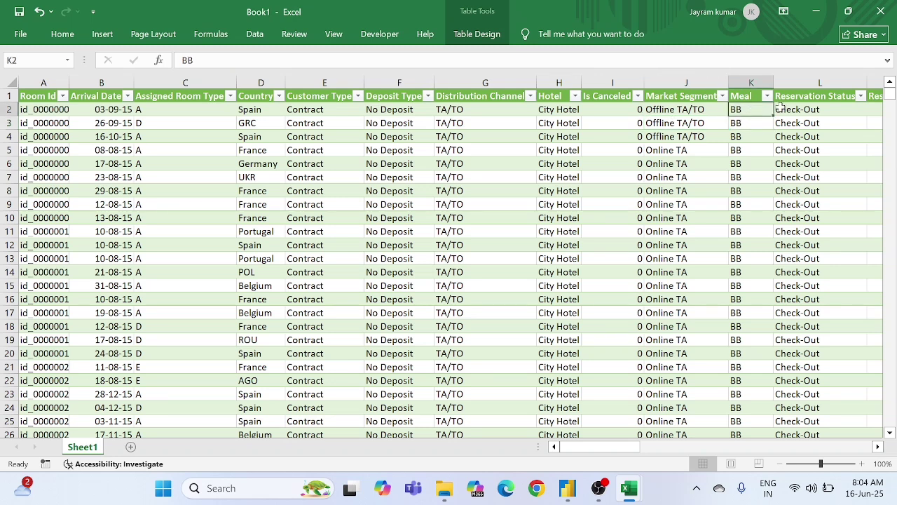
left_click(794, 110)
left_click(743, 110)
left_click(745, 123)
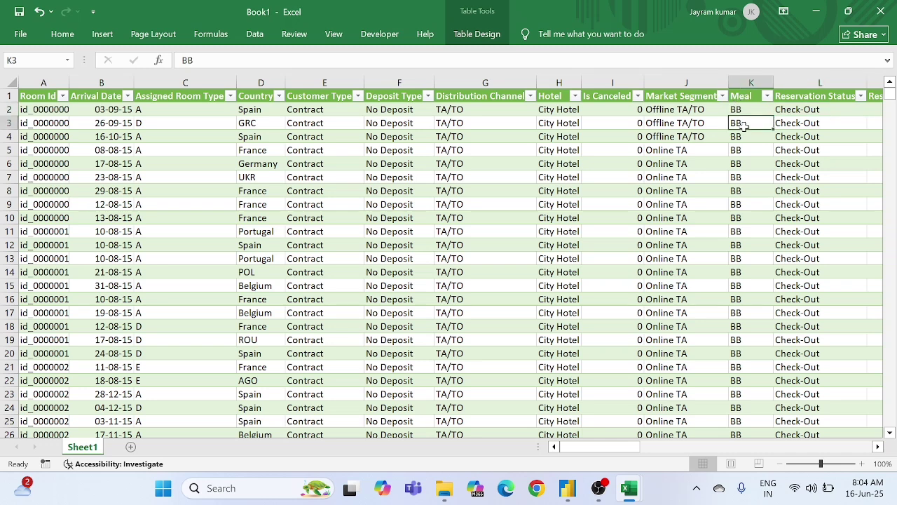
left_click(767, 95)
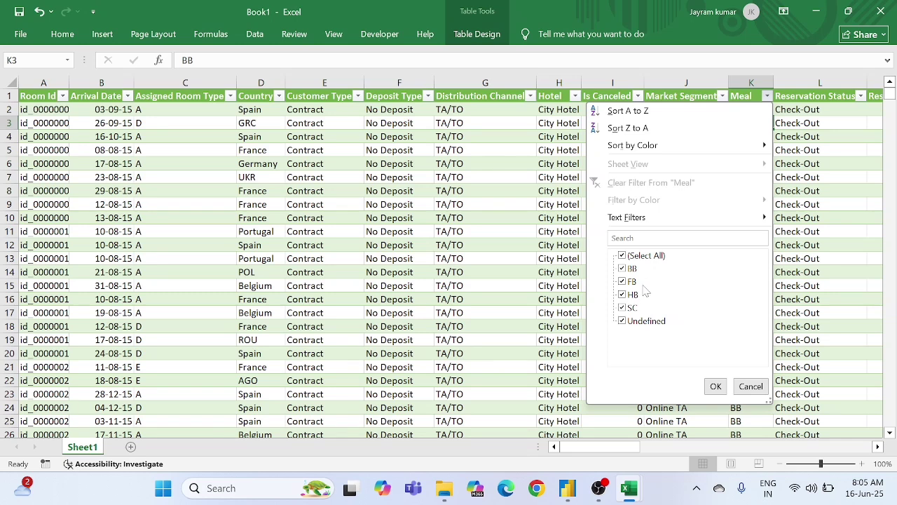
left_click(749, 388)
Step: Check the distinct values in the Reservation Status column's filter list without applying a filter
left_click(818, 112)
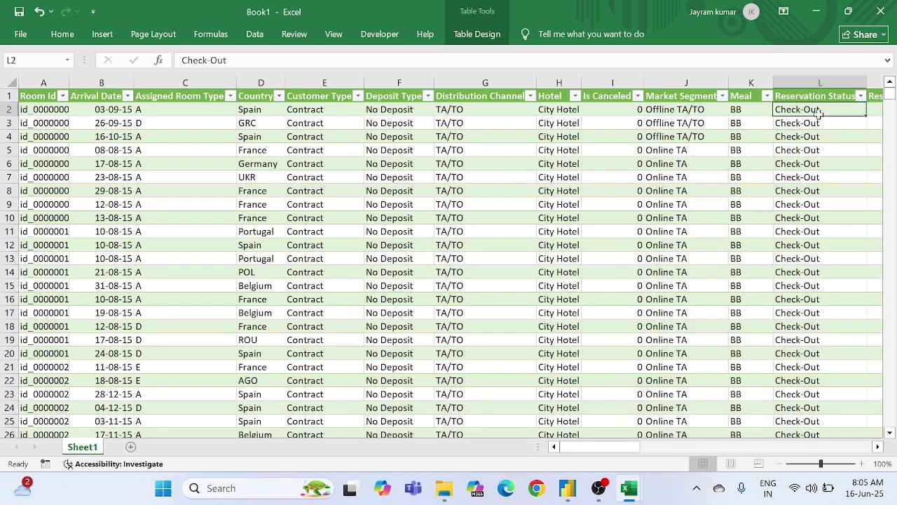
key("Right")
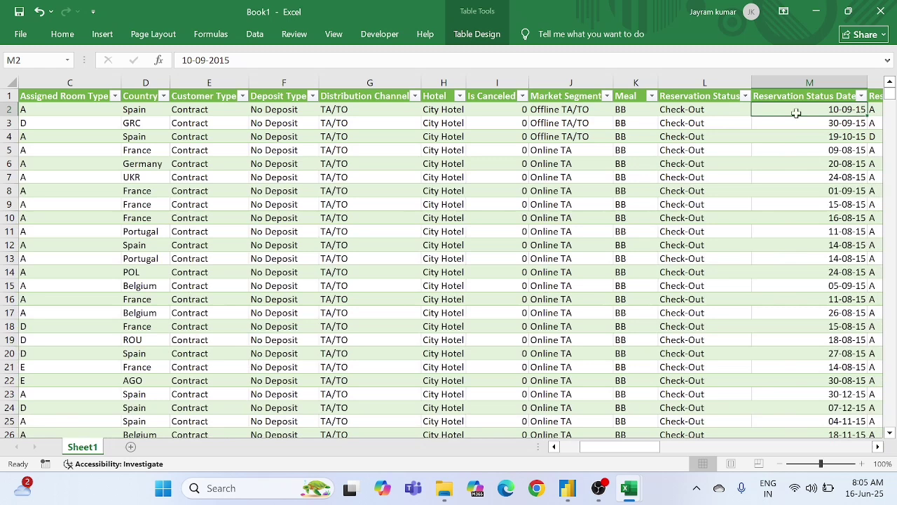
left_click(745, 96)
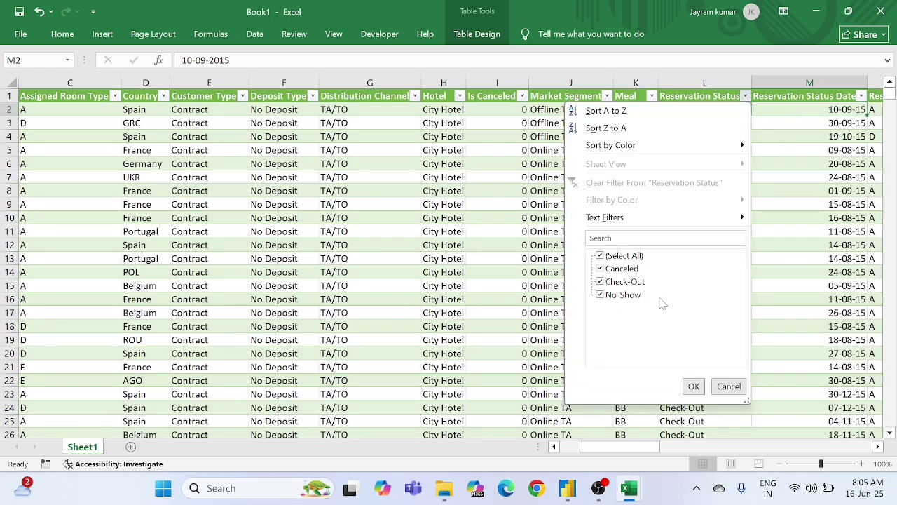
left_click(728, 387)
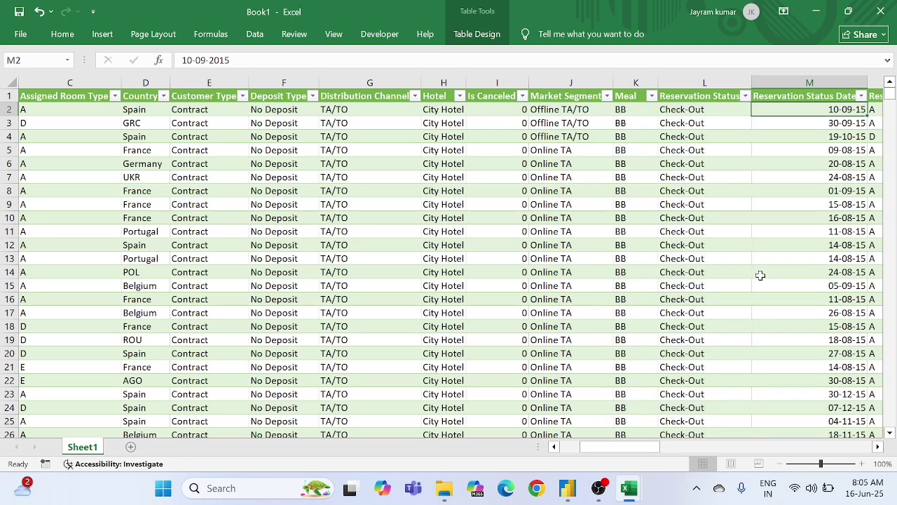
Step: Look over the dates in the first rows of the Reservation Status Date column
left_click(790, 164)
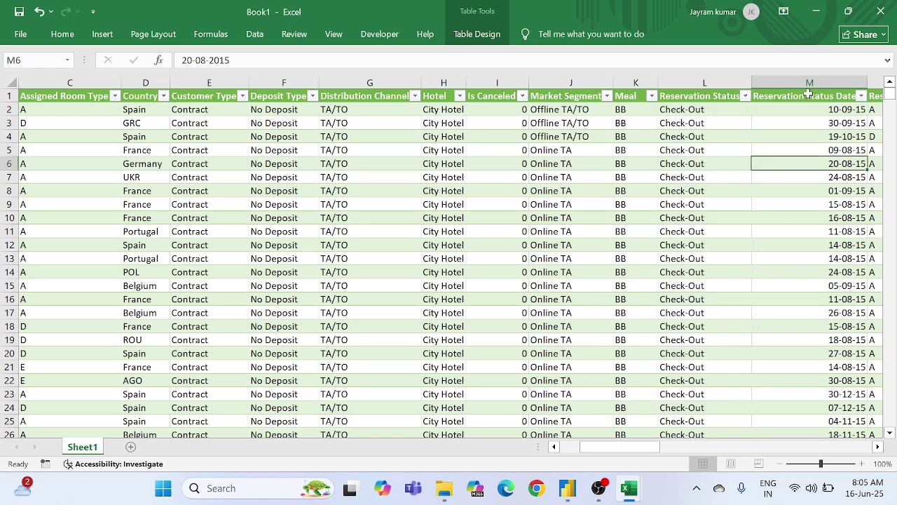
left_click(823, 140)
left_click_drag(846, 114, 837, 177)
left_click(837, 177)
Step: Review the distinct values in the Reserved Room Type column's filter list, leaving the table unfiltered
key("Right")
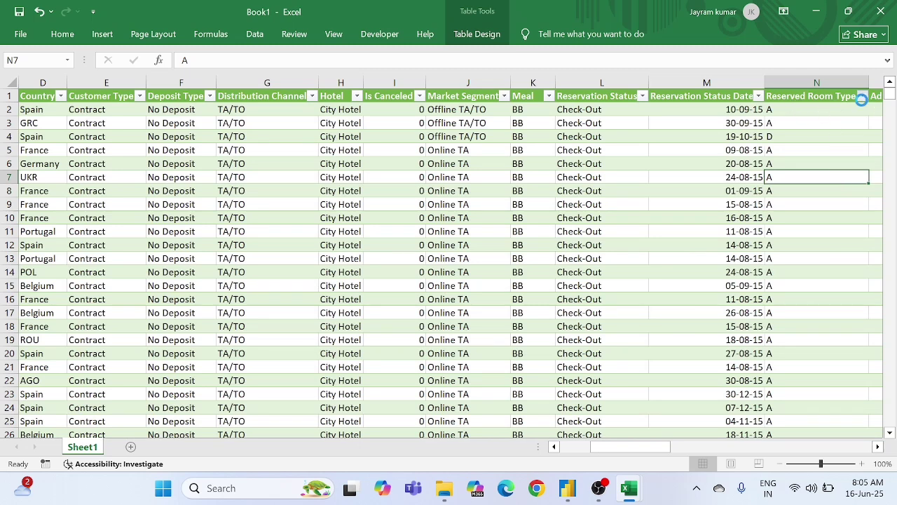
left_click(863, 96)
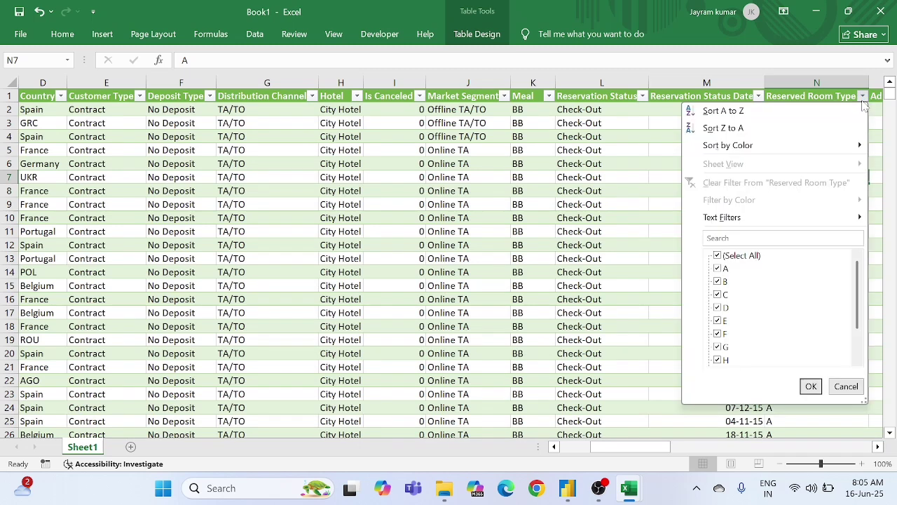
left_click(620, 261)
left_click(787, 229)
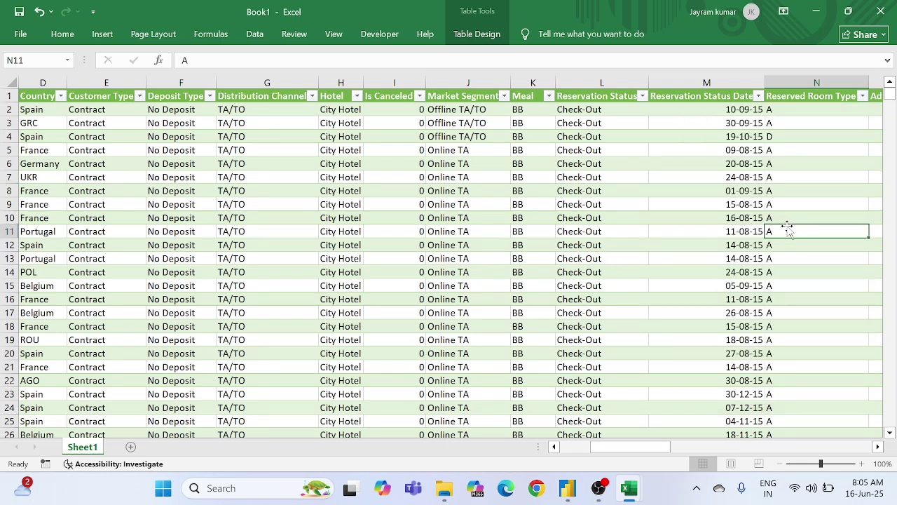
Step: Move past the Adr column and examine the full list of distinct values in the Adults column's filter
key("Right")
key("Right")
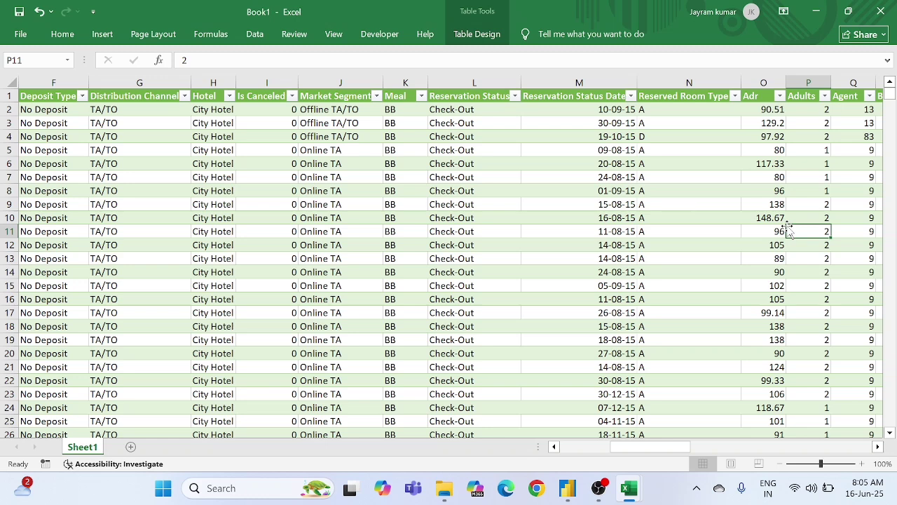
left_click(825, 97)
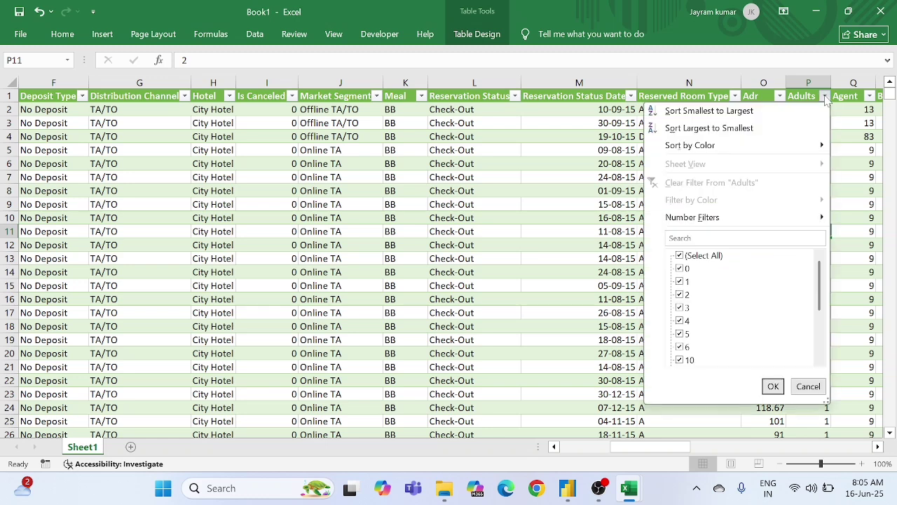
scroll(699, 300, "down", 3)
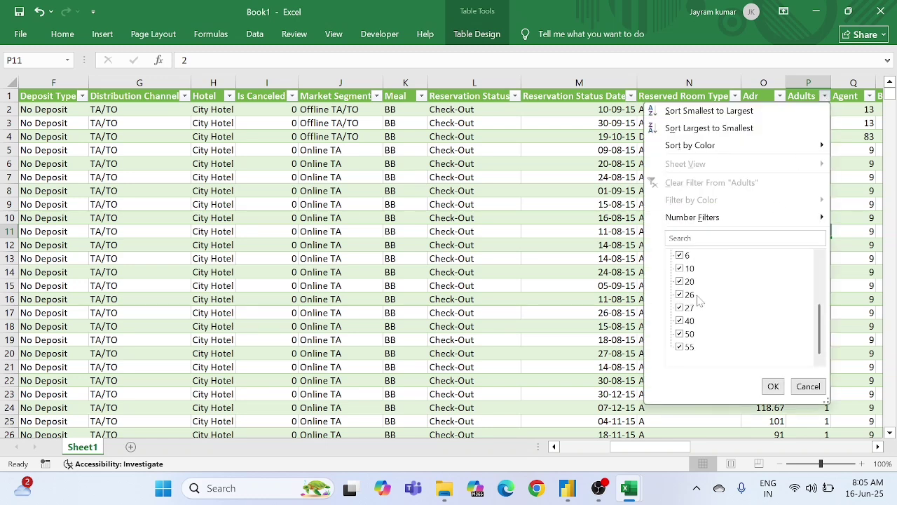
scroll(699, 300, "up", 3)
scroll(699, 300, "down", 3)
scroll(699, 300, "up", 3)
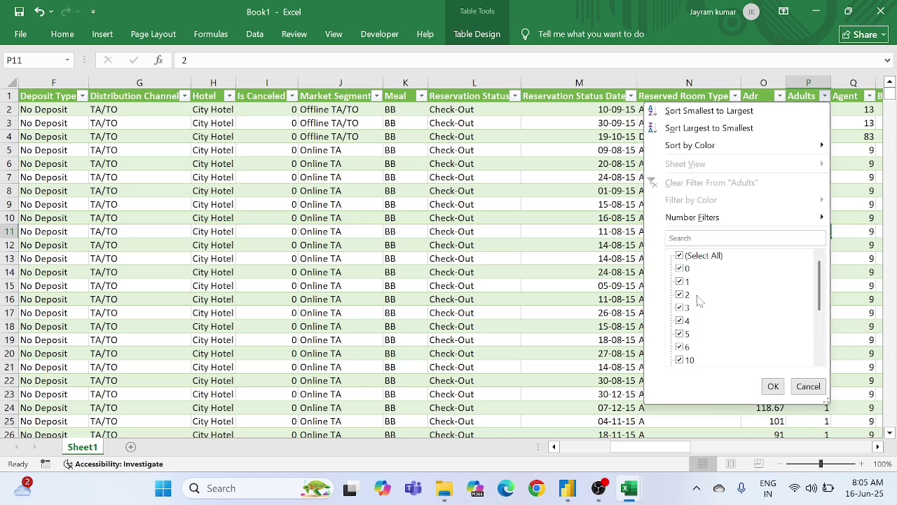
left_click(810, 385)
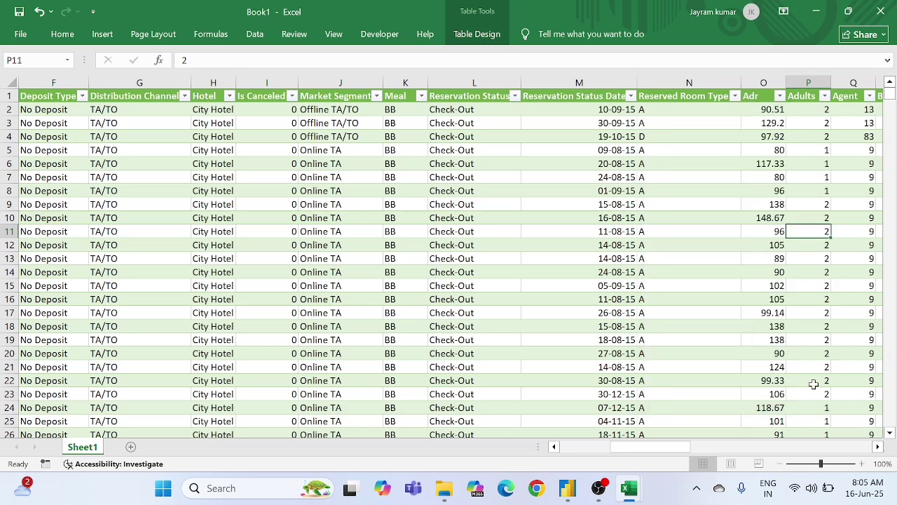
Step: Recheck the Adults column's filter list without filtering, and look over the Agent and Babies columns
left_click(863, 176)
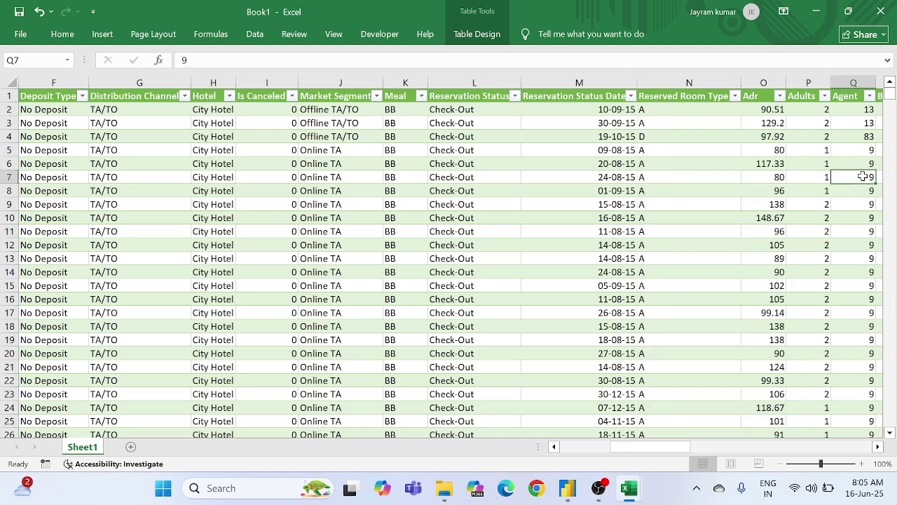
left_click(824, 96)
left_click(804, 386)
left_click(844, 151)
key("Right")
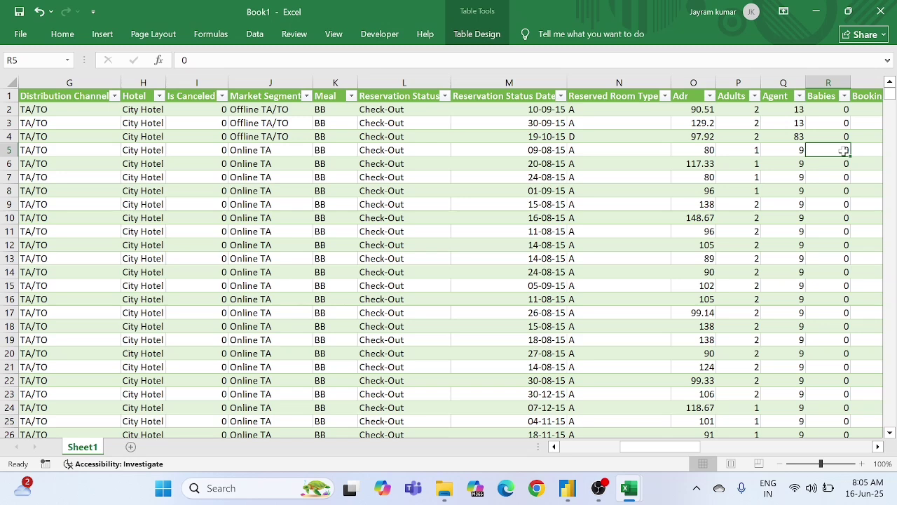
Step: Review the full list of distinct values in the Booking Changes column's filter, leaving the table unfiltered
key("Right")
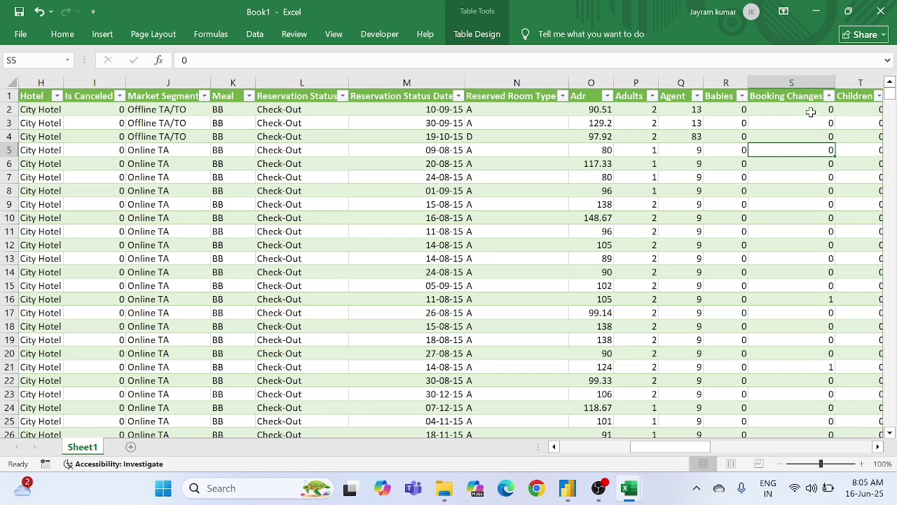
left_click(829, 96)
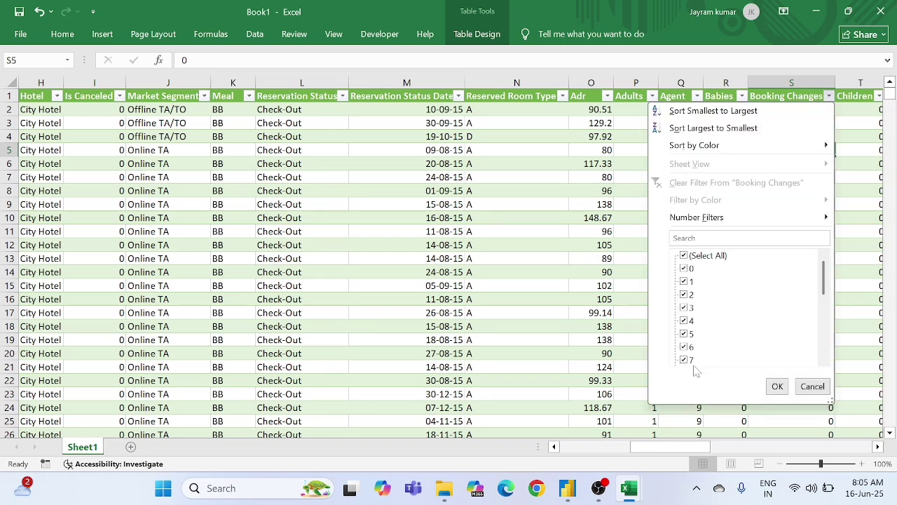
scroll(696, 361, "down", 5)
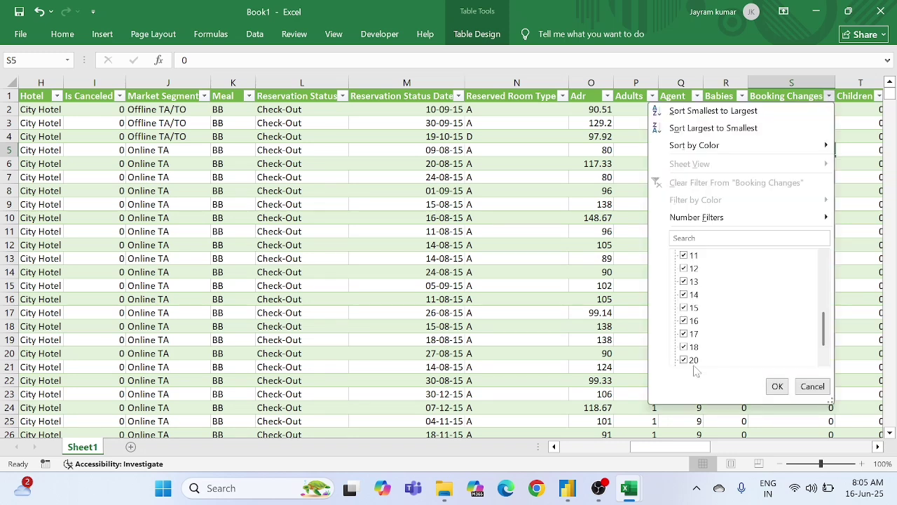
left_click(815, 387)
Step: Move past the Children column and examine the distinct values in the Company column's filter without applying one
left_click(845, 177)
key("Right")
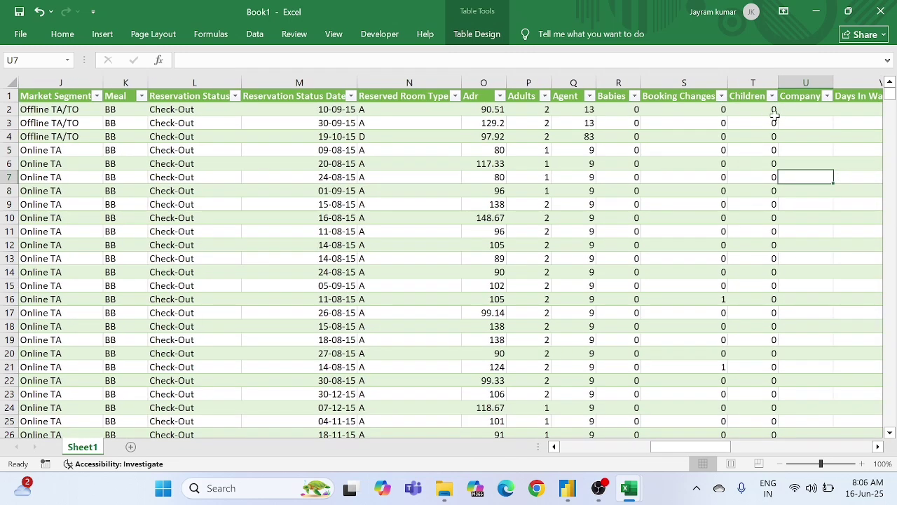
left_click(803, 117)
key("Right")
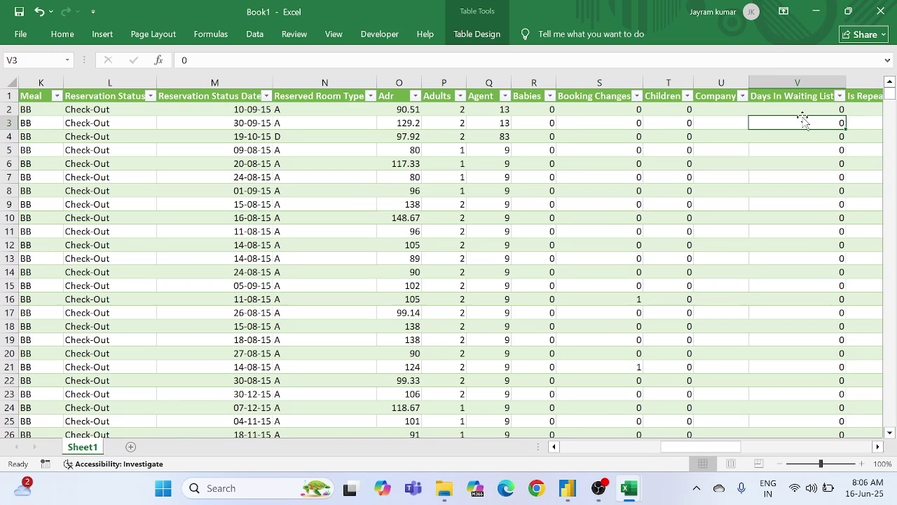
left_click(742, 96)
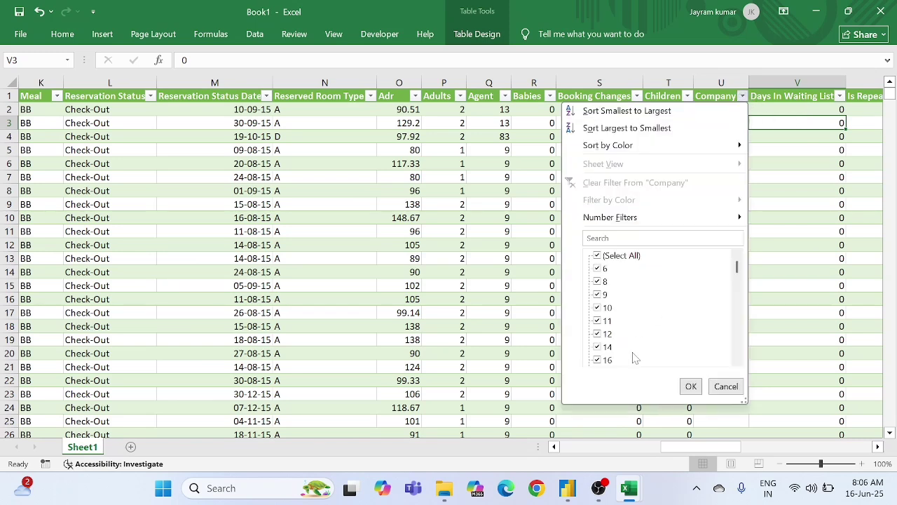
scroll(634, 358, "down", 20)
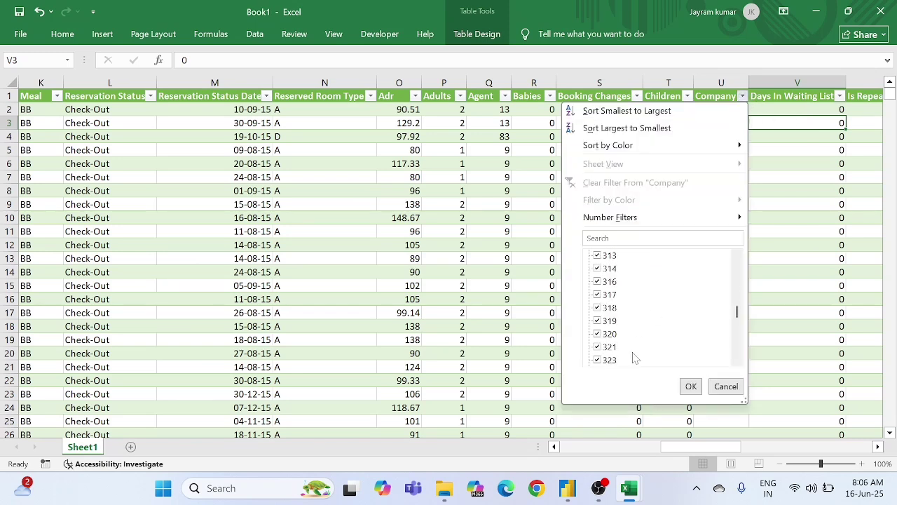
left_click(727, 386)
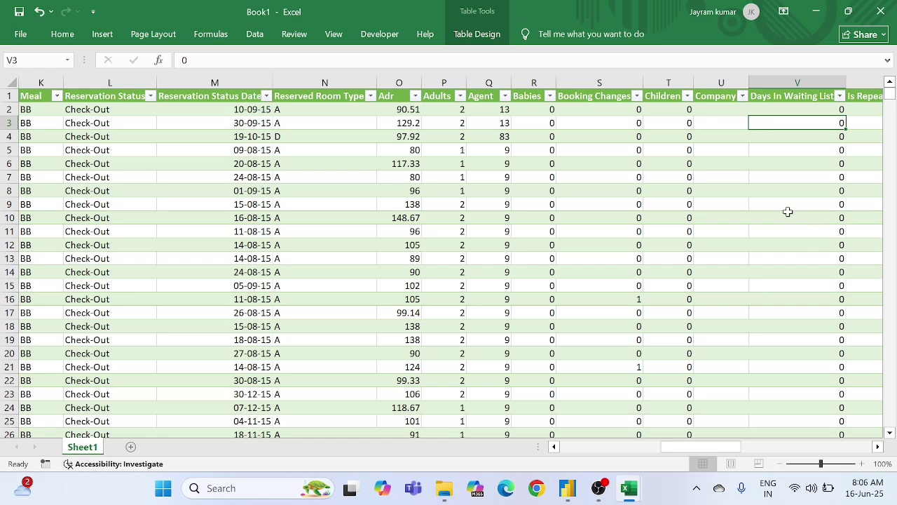
Step: Check the Days In Waiting List column's filter values without filtering, and look over the Is Repeated Guest and Lead Time columns
left_click(840, 96)
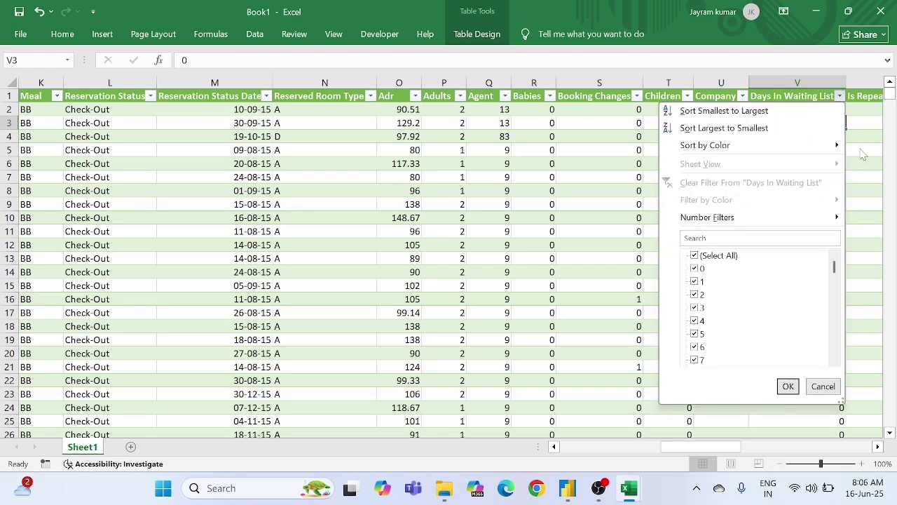
key("Escape")
key("Right")
key("Right")
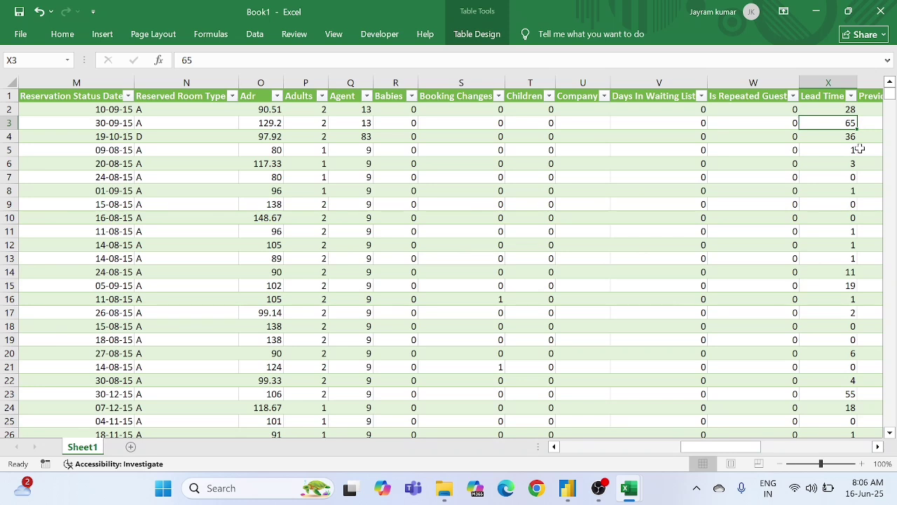
left_click(754, 130)
key("Right")
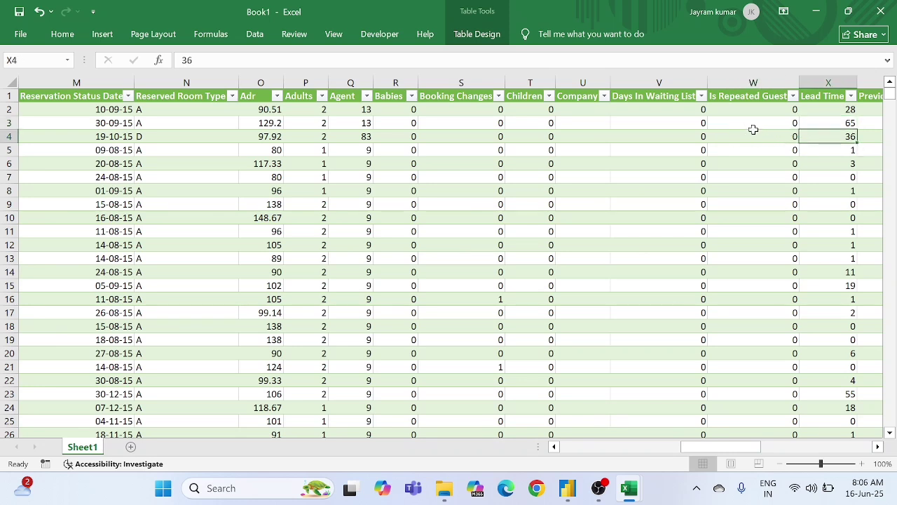
Step: Look over the Previous Bookings Not Canceled and Previous Cancellations columns
key("Right")
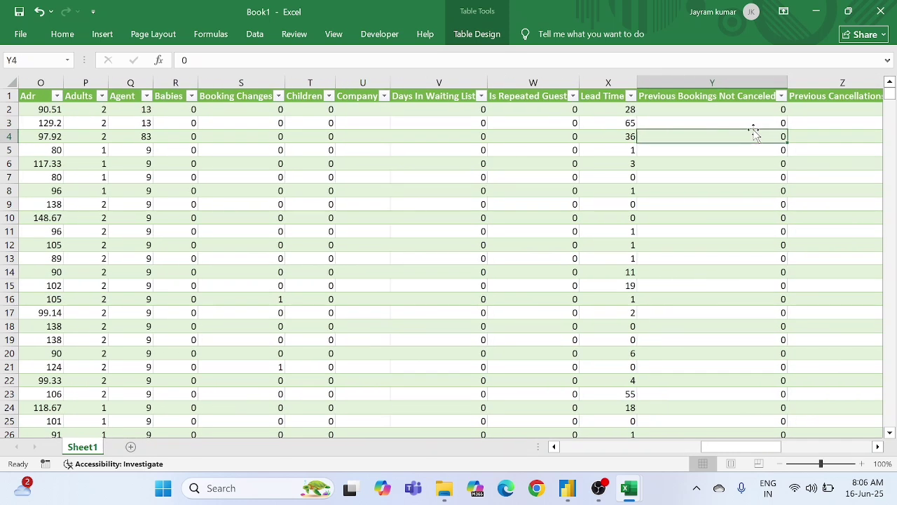
left_click(656, 96)
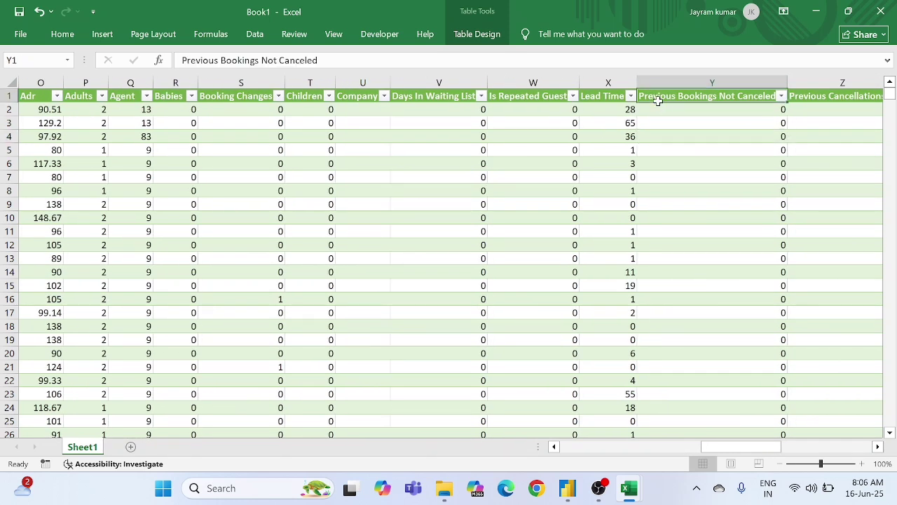
left_click(715, 135)
key("Right")
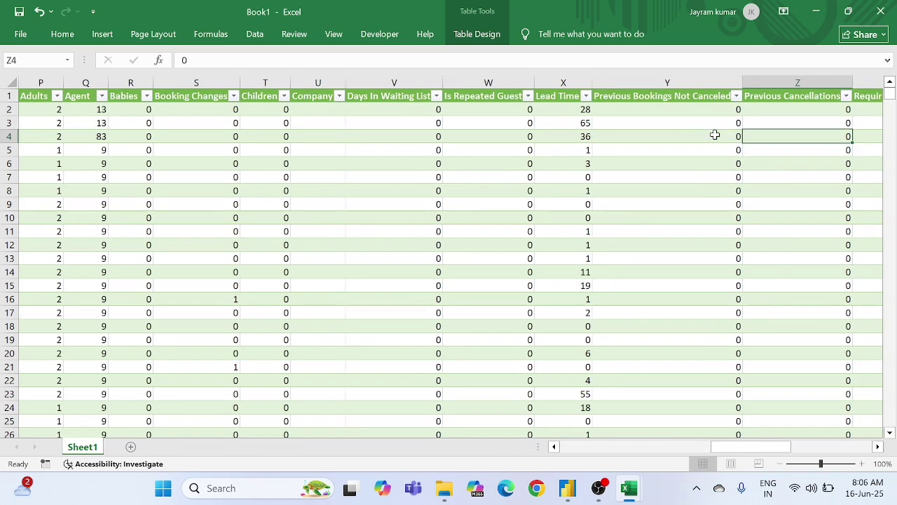
Step: Look over the Required Car Parking Spaces, Stays In Week Nights and Stays In Weekend Nights columns
key("Right")
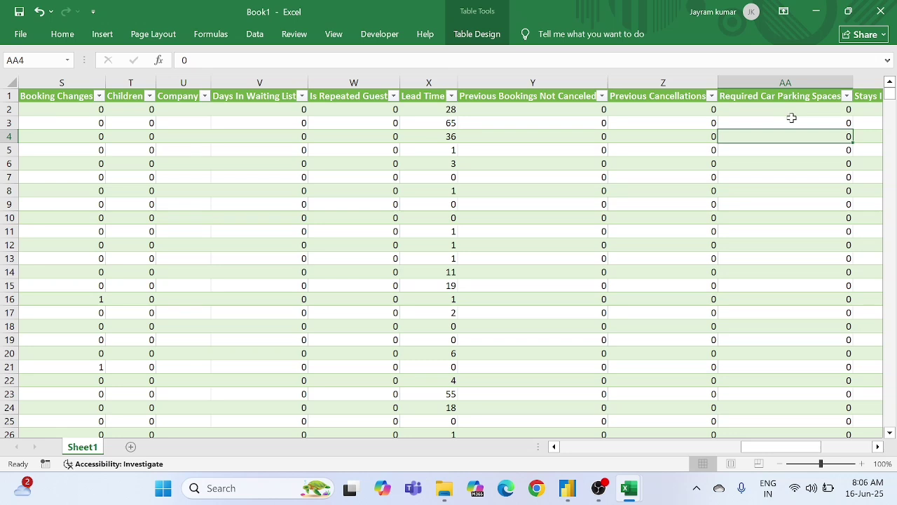
left_click(804, 178)
key("Right")
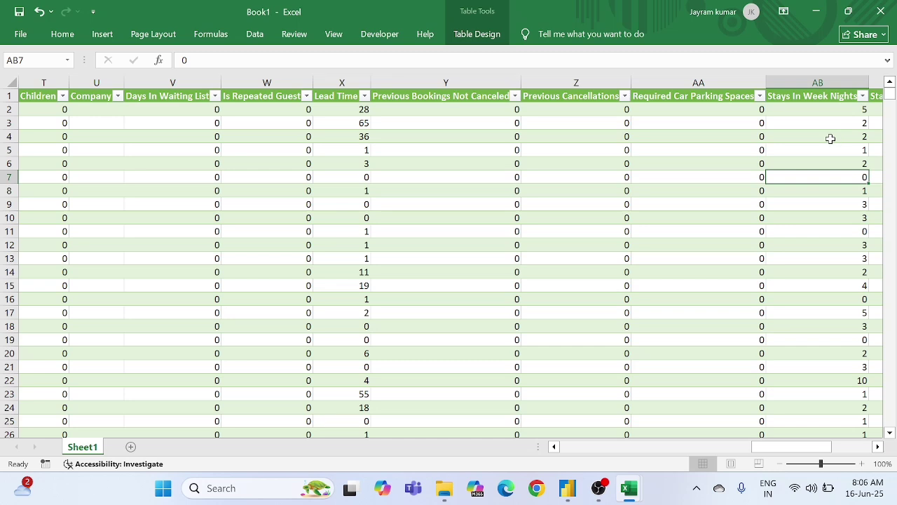
key("Right")
key("Up")
key("Up")
key("Up")
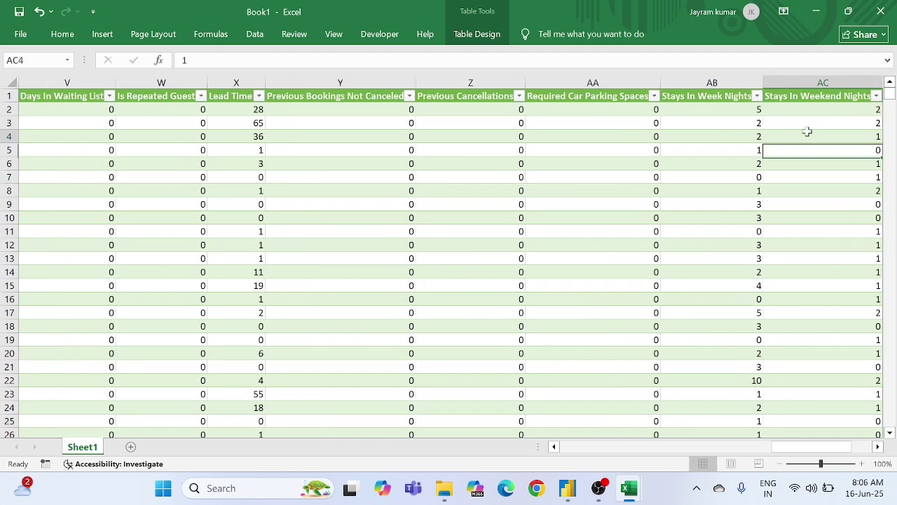
Step: Look over the Total days and Rev columns at the end of the table
key("Right")
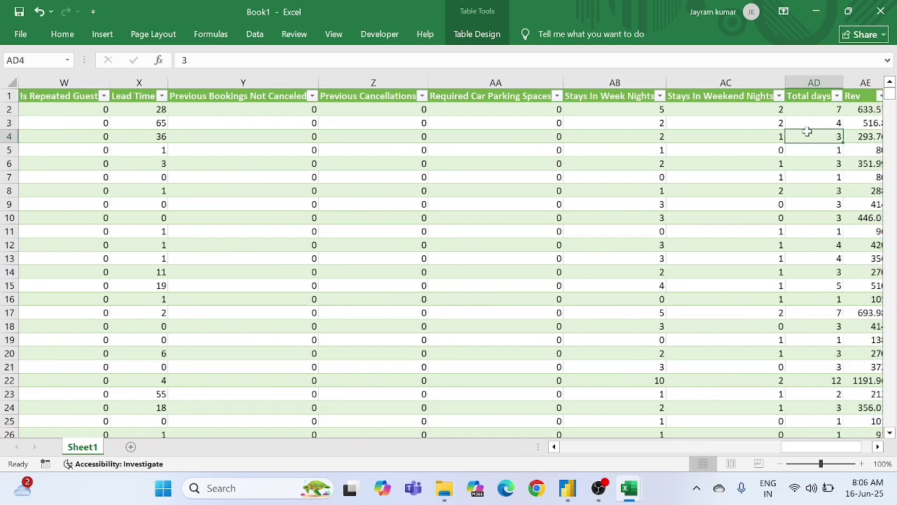
key("Right")
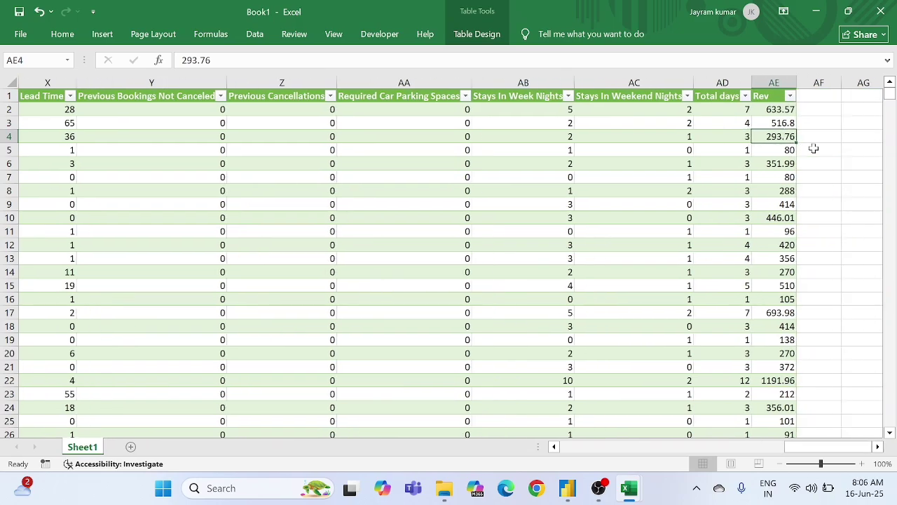
left_click(782, 190)
Step: Return to the start of the table and look over the Room Id and Arrival Date columns
scroll(782, 190, "left", 3)
scroll(781, 189, "left", 2)
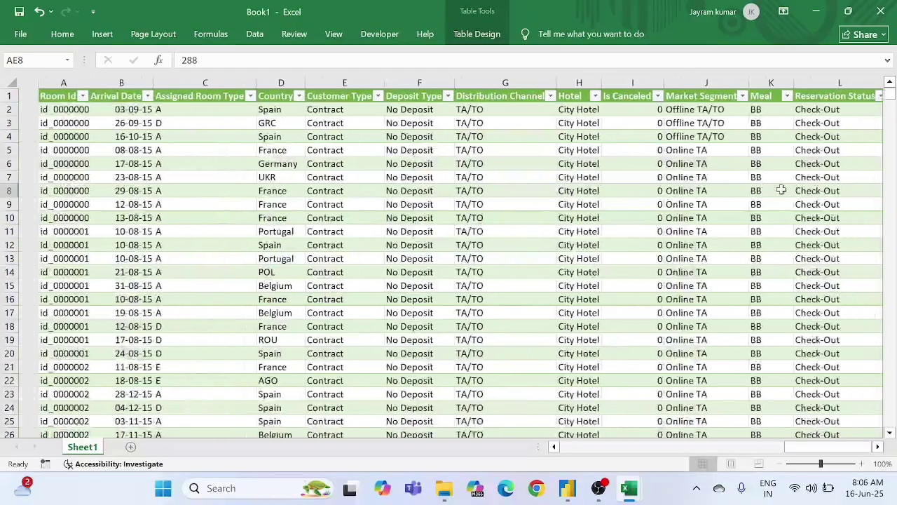
scroll(781, 189, "right", 5)
scroll(781, 189, "left", 5)
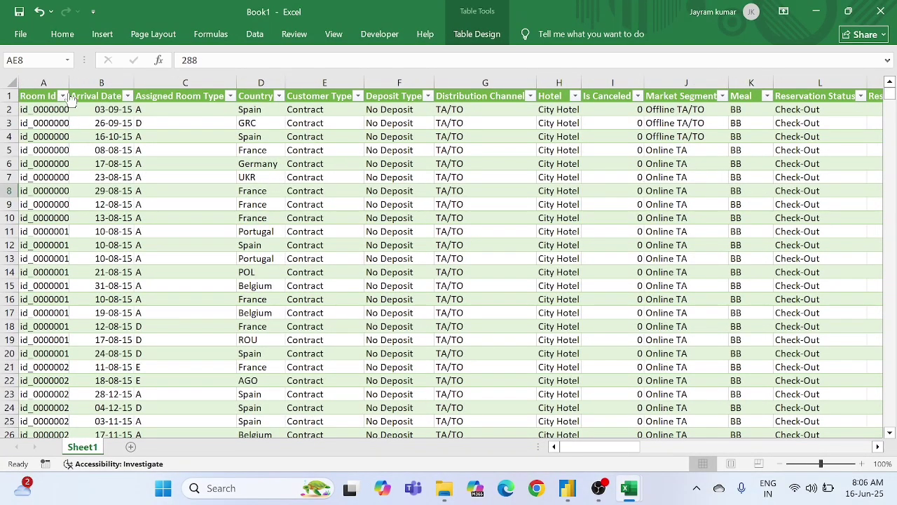
left_click(46, 82)
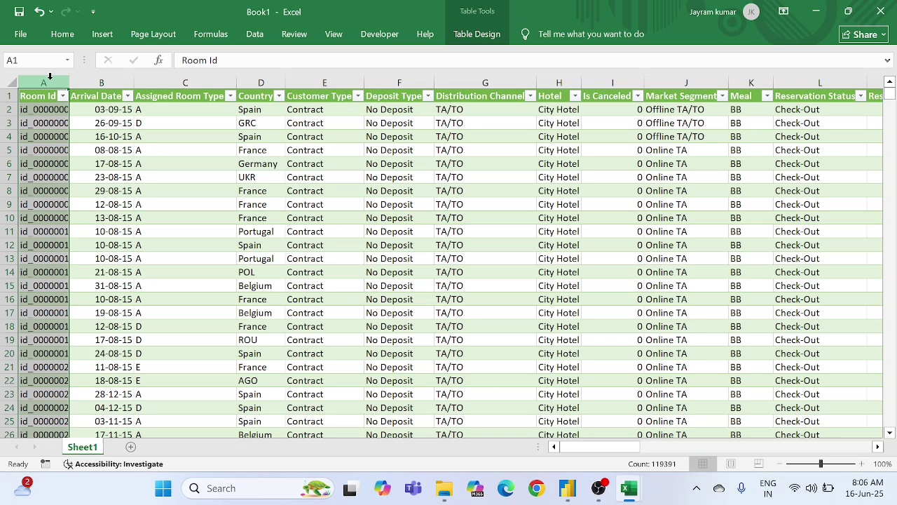
left_click(89, 76)
left_click(172, 140)
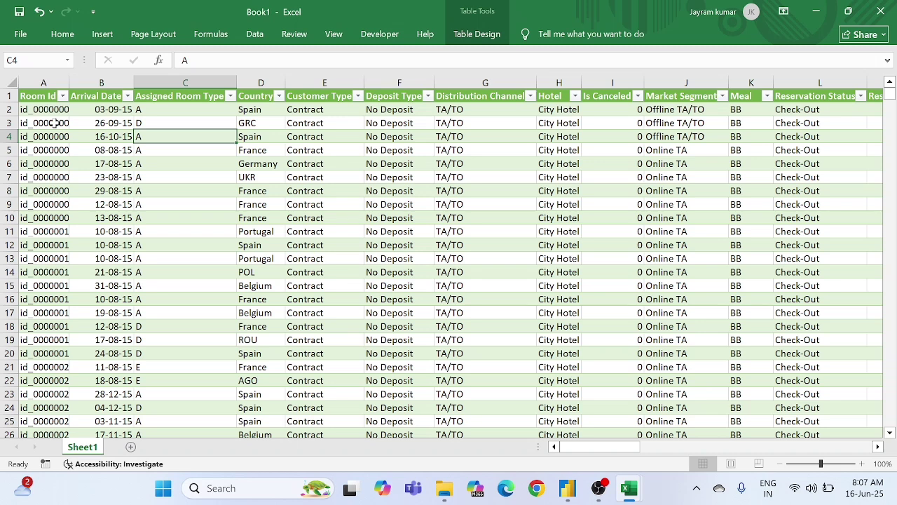
Step: Select the columns from Room Id through Deposit Type one after another to review them
left_click(43, 76)
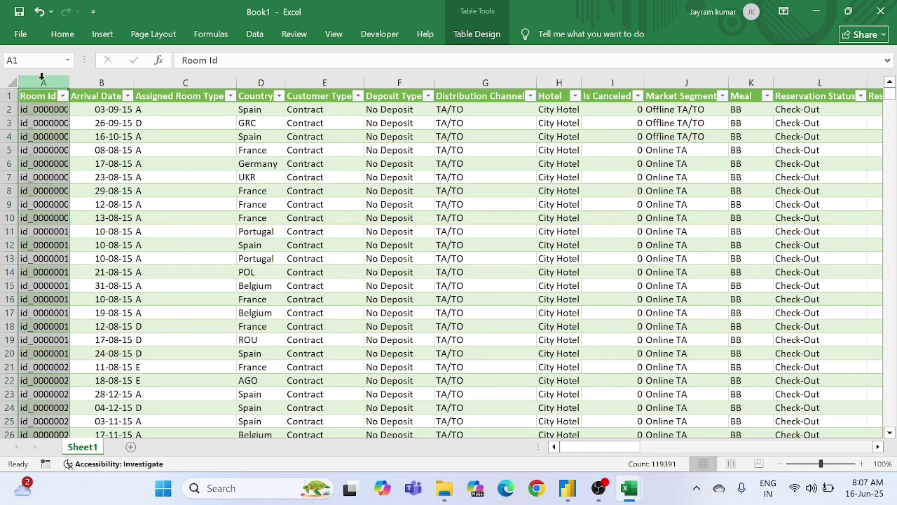
left_click(101, 79)
left_click(181, 76)
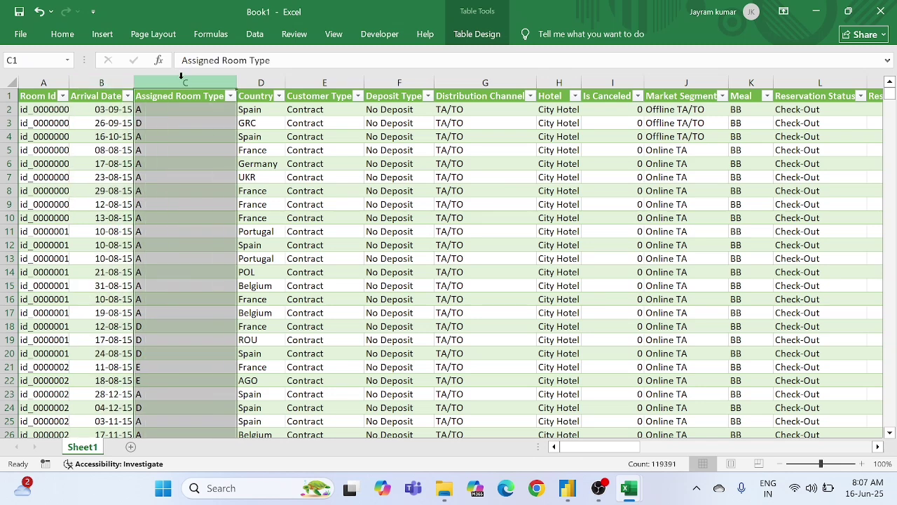
left_click(256, 76)
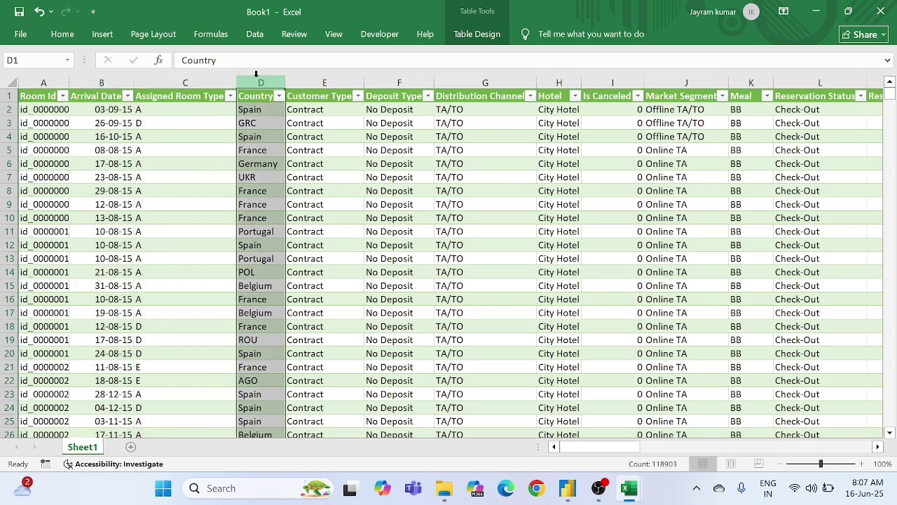
left_click(325, 77)
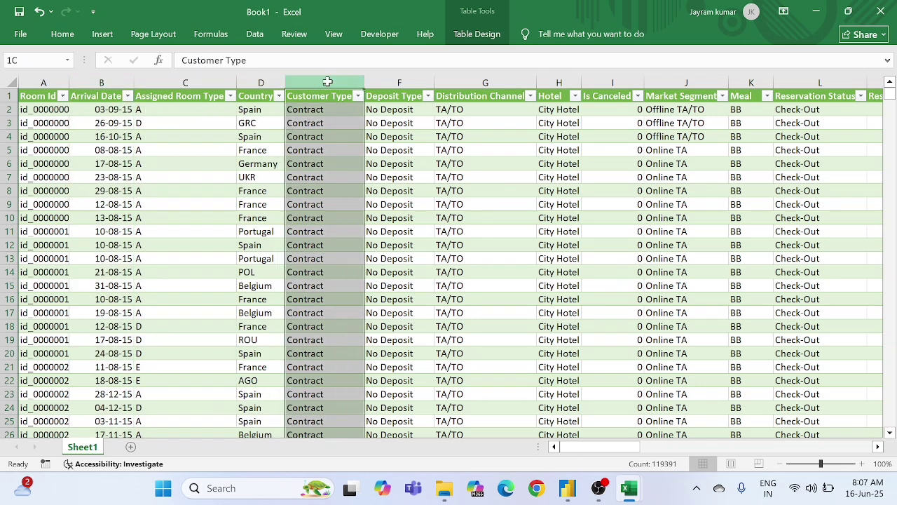
left_click(410, 79)
Step: Step through the header row to the Lead Time column, reading each column name
key("Right")
key("Right")
key("Right")
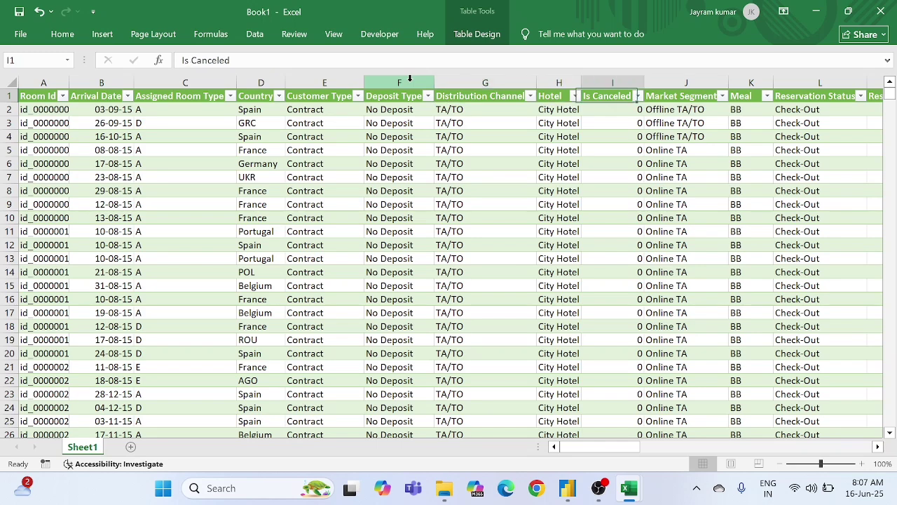
key("Right")
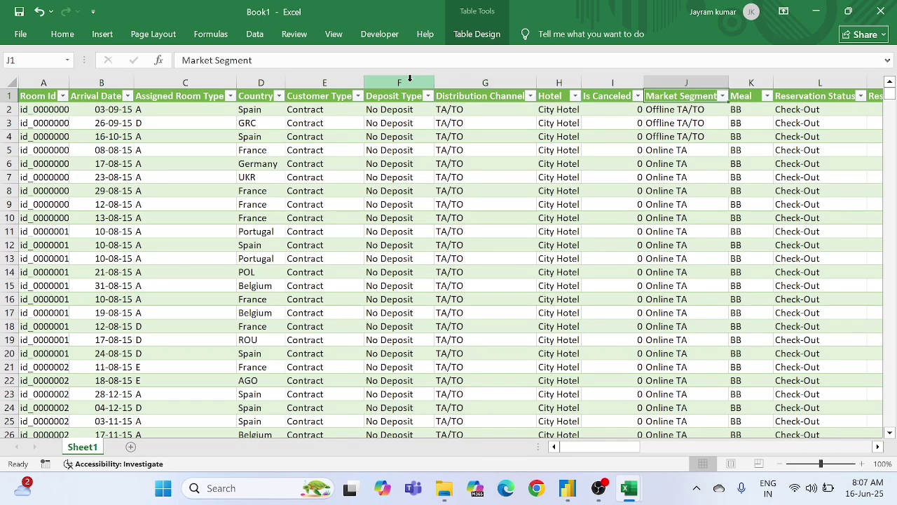
key("Right")
key("Right")
key("Right")
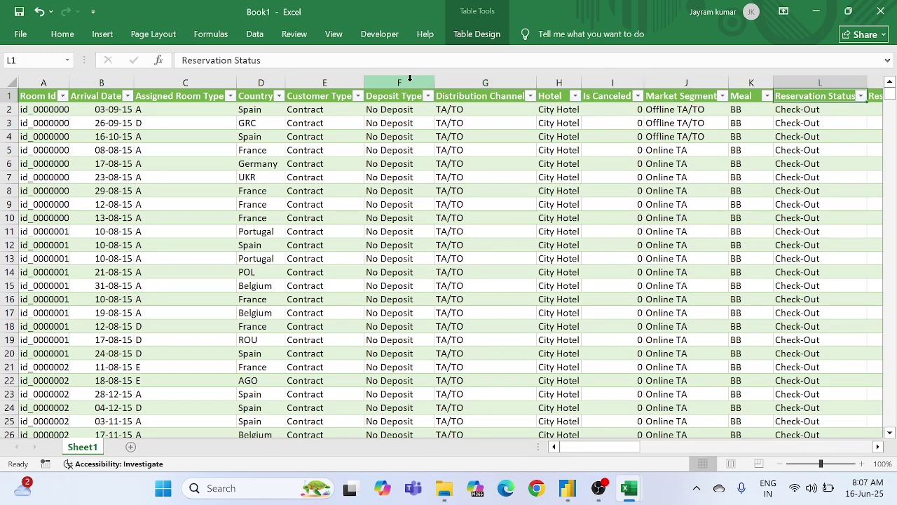
key("Right")
key("Right")
key("Right")
key("Right")
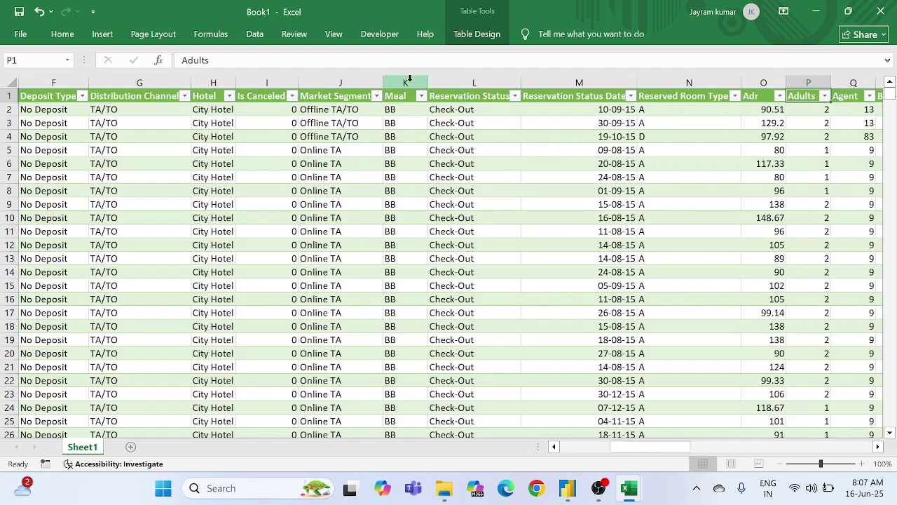
key("Right")
key("Right")
key("Right")
key("Right")
key("Right")
key("Right")
key("Right")
key("Right")
key("Right")
key("Right")
key("Right")
key("Right")
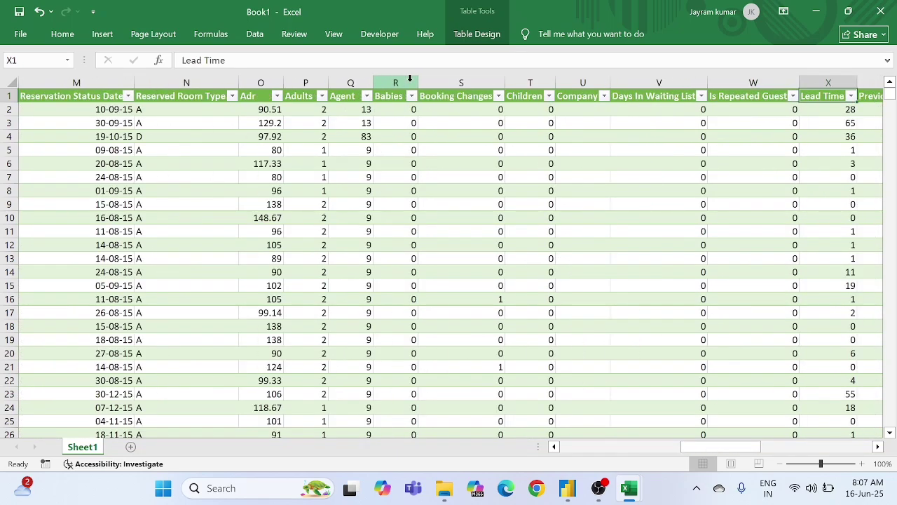
Step: Go back along the header row to the Room Id header in cell A1
key("Left")
key("Left")
key("Left")
key("Left")
key("Left")
key("Left")
key("Left")
key("Left")
key("Left")
key("Left")
key("Left")
key("Left")
key("Left")
key("Left")
key("Left")
key("Left")
key("Left")
key("Left")
key("Left")
key("Left")
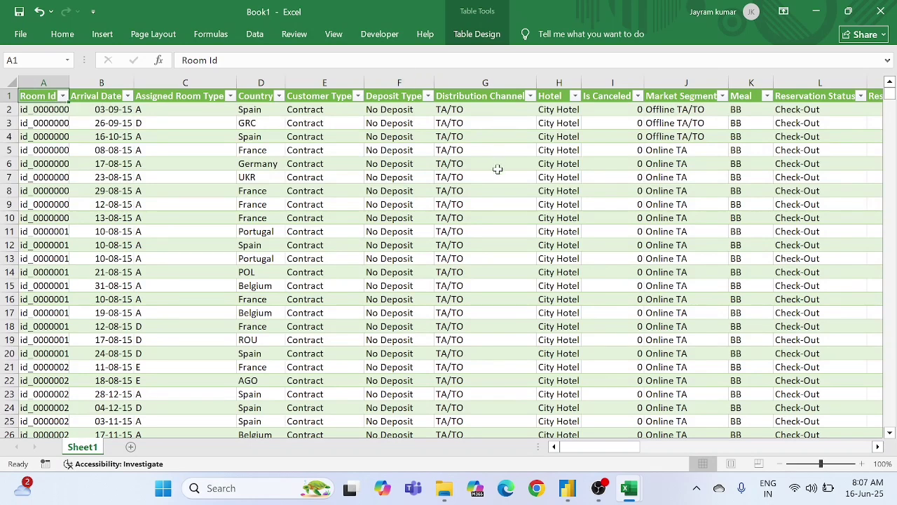
Step: Close the Book1 workbook without saving its changes
key("ctrl+c")
left_click(179, 192)
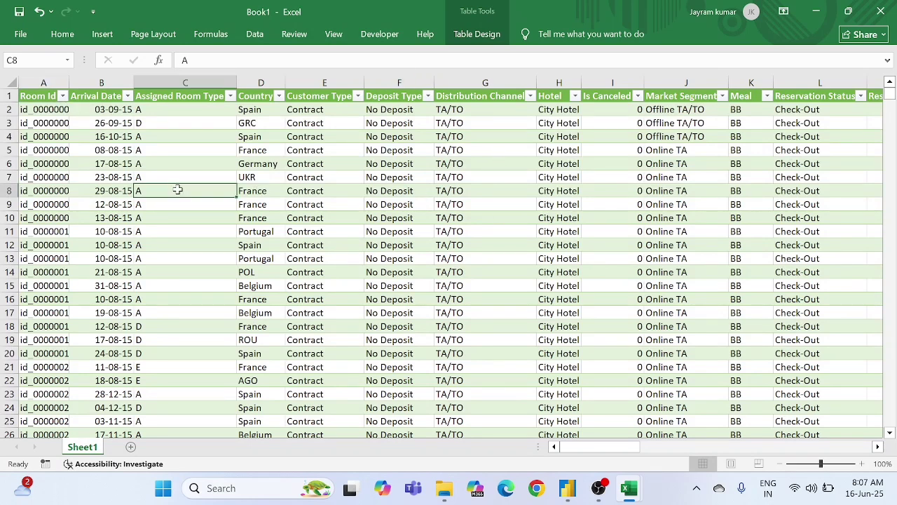
left_click(154, 160)
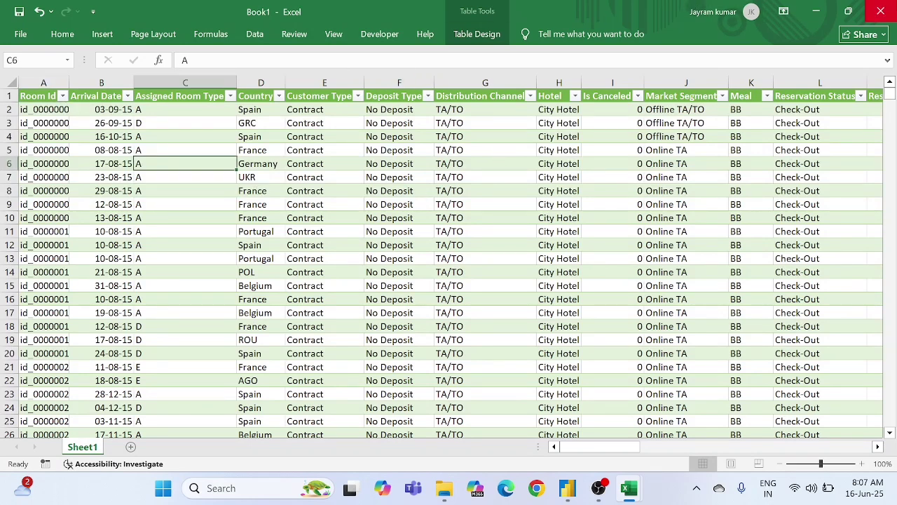
left_click(881, 11)
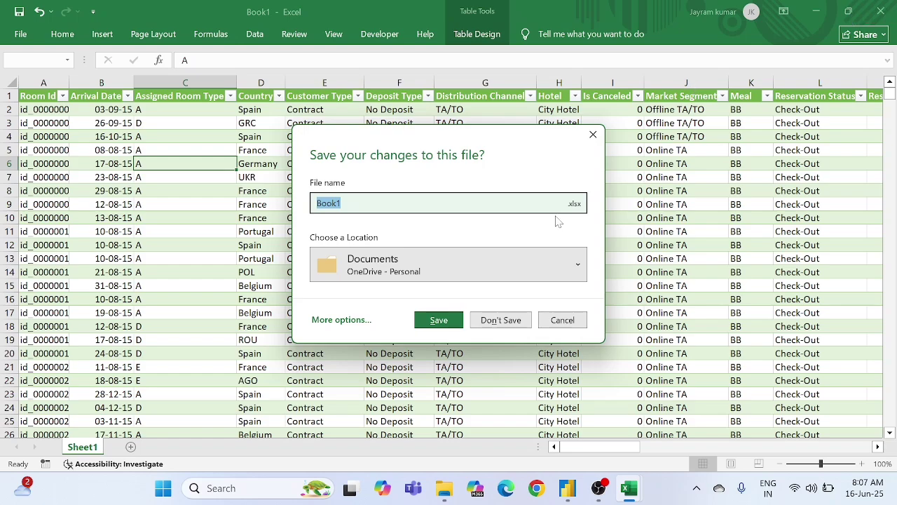
left_click(491, 321)
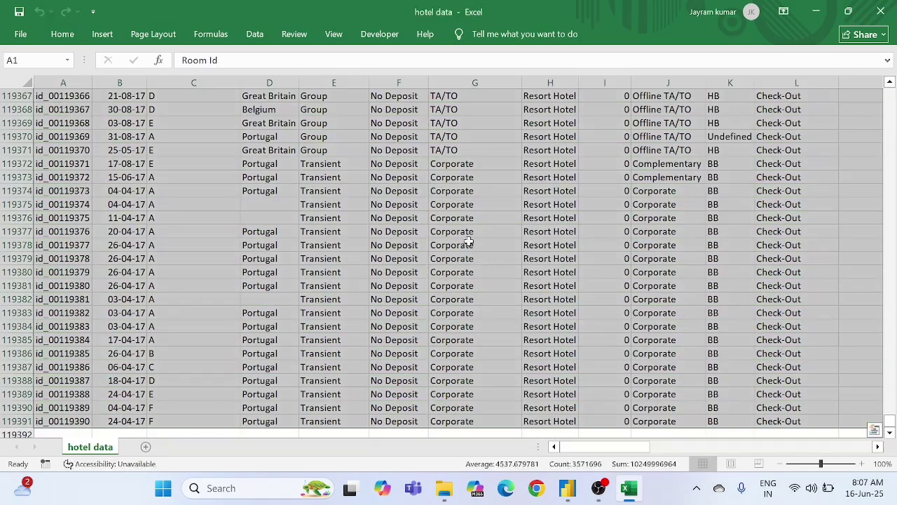
Step: Look through the last rows of the hotel data workbook
left_click(304, 218)
scroll(303, 219, "up", 20)
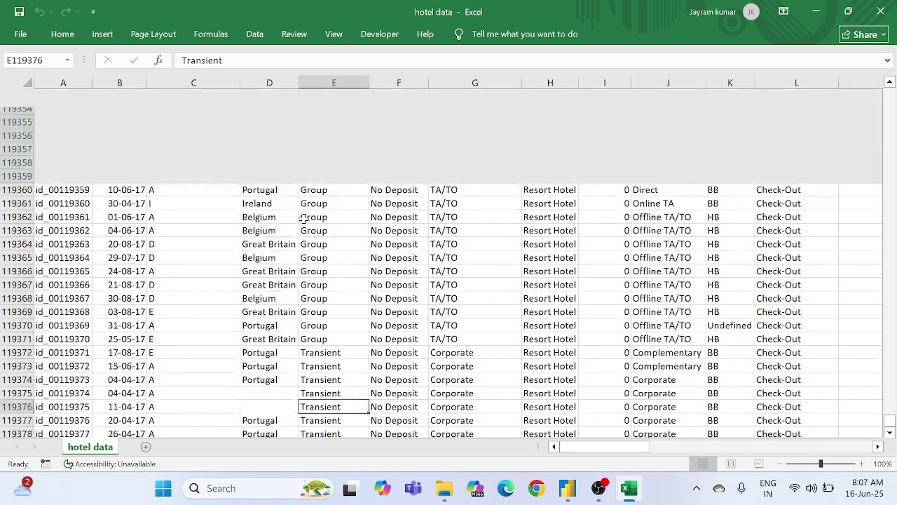
scroll(304, 219, "up", 20)
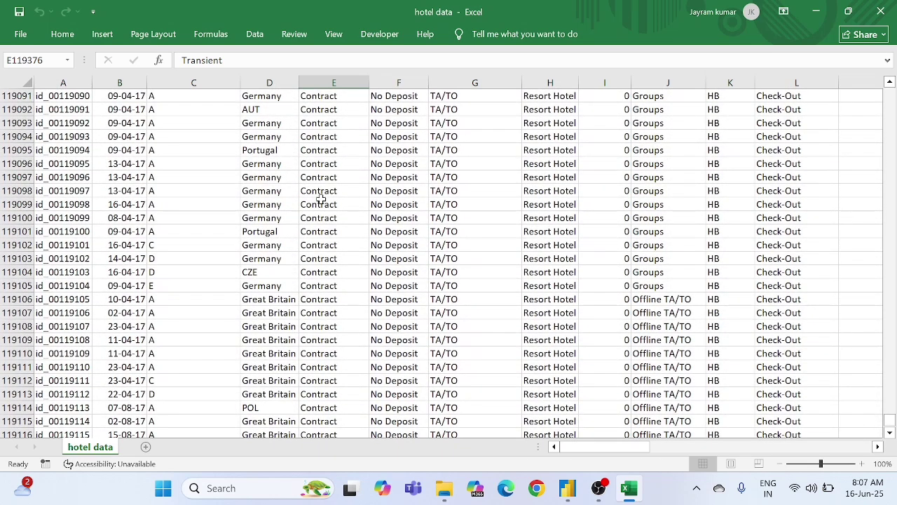
left_click(309, 178)
left_click(267, 169)
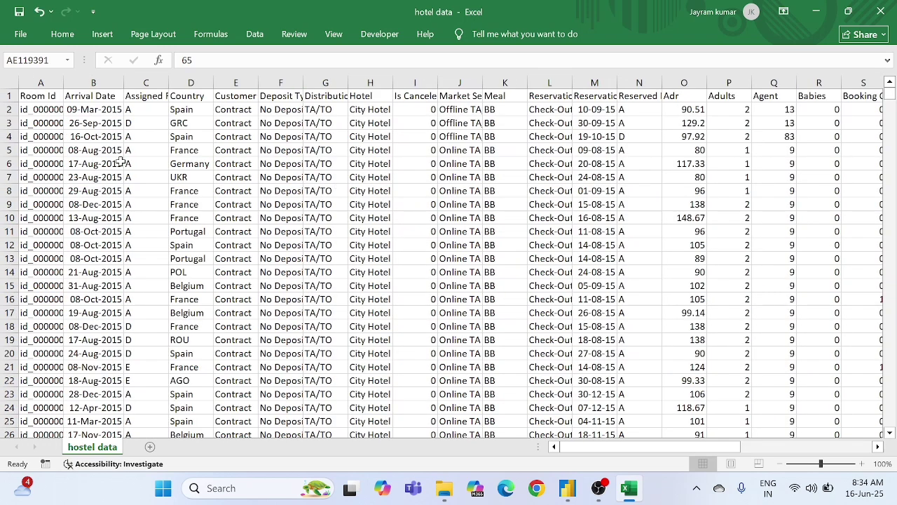
Step: Review the first rows of the hostel data sheet, from Arrival Date across to Deposit Type
left_click(79, 105)
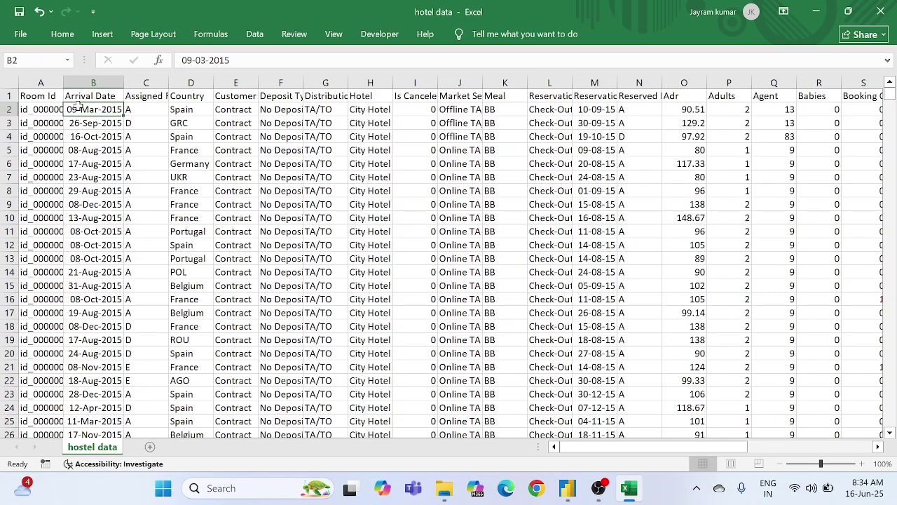
left_click(145, 120)
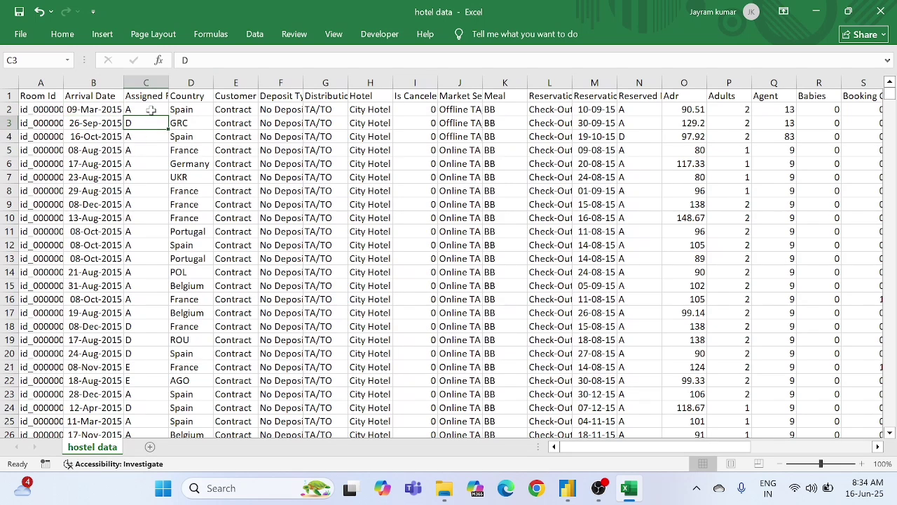
left_click(150, 110)
left_click(185, 109)
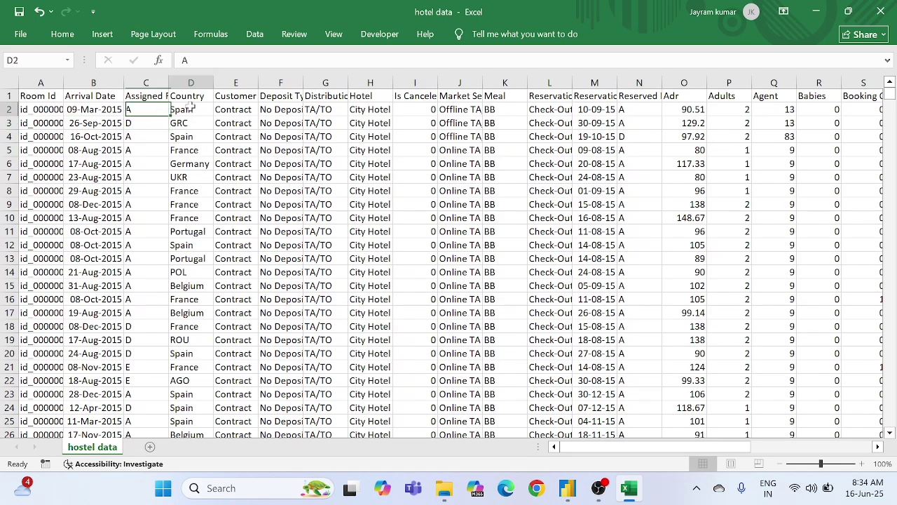
left_click(112, 139)
left_click(177, 134)
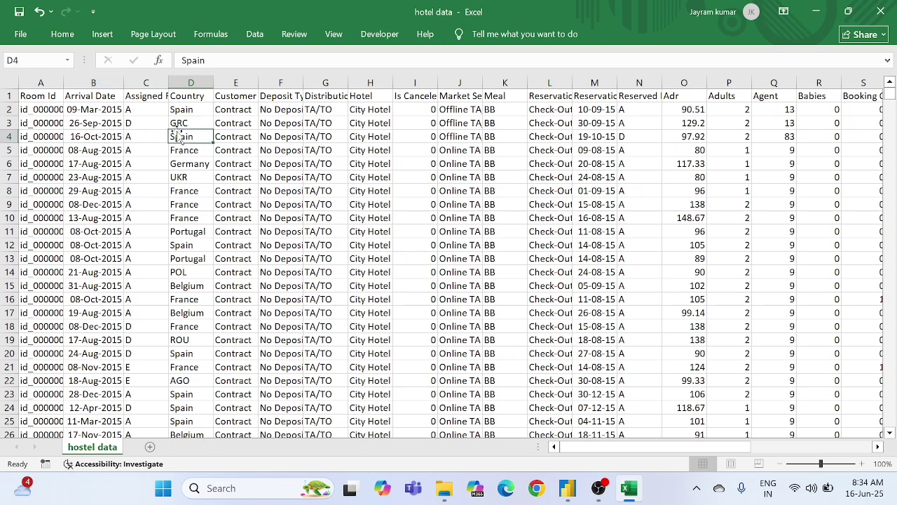
left_click(293, 149)
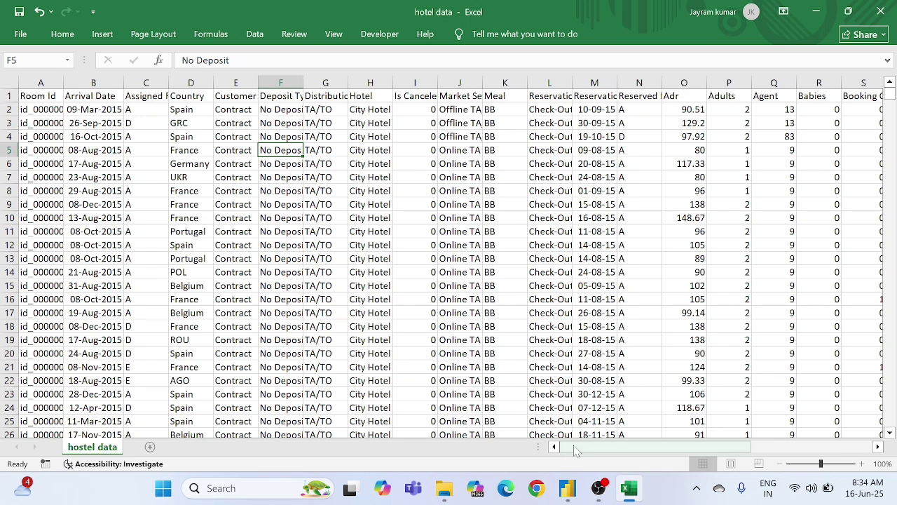
Step: Switch to Power BI Desktop, import the hostel data sheet from the hotel data Excel workbook and open it for transformation in Power Query
mouse_move(569, 491)
left_click(624, 452)
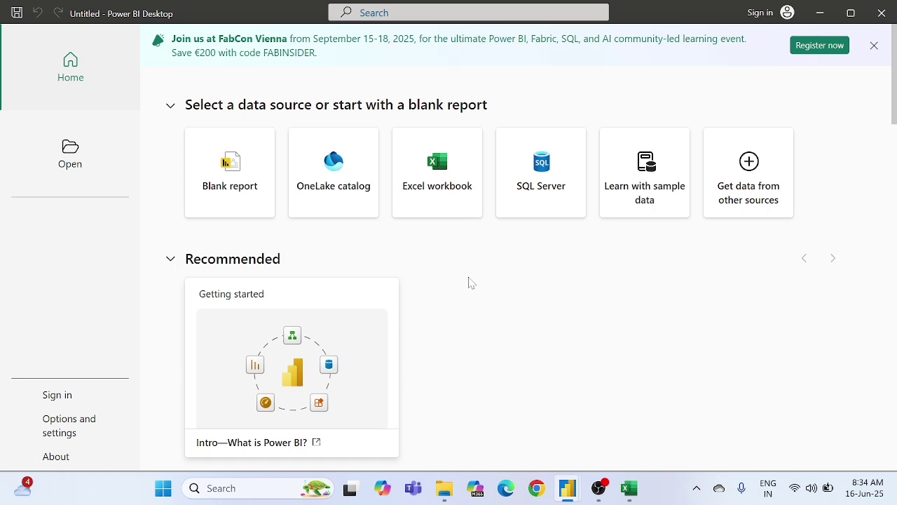
left_click(446, 190)
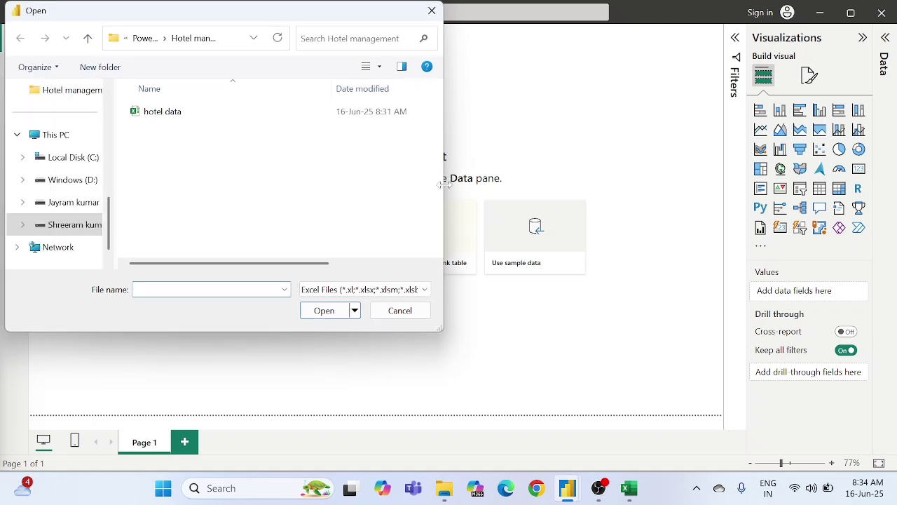
left_click(180, 118)
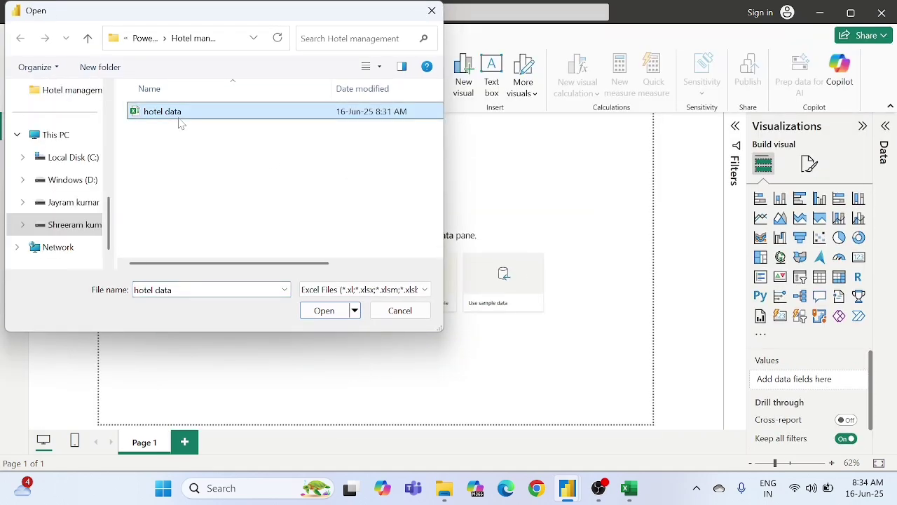
left_click(334, 317)
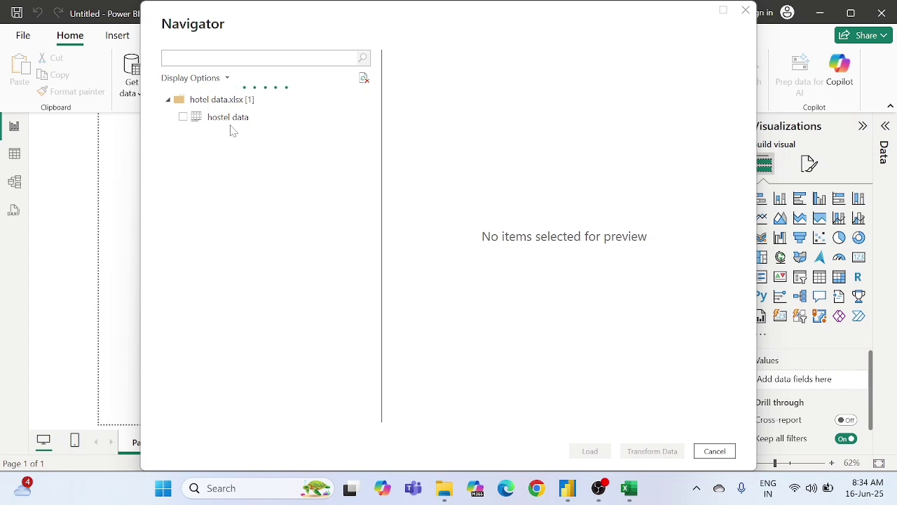
left_click(184, 118)
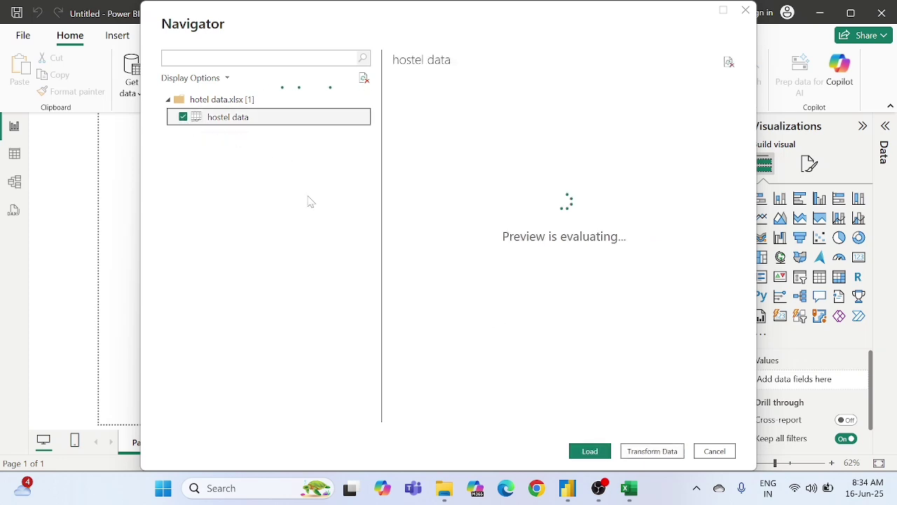
left_click(646, 451)
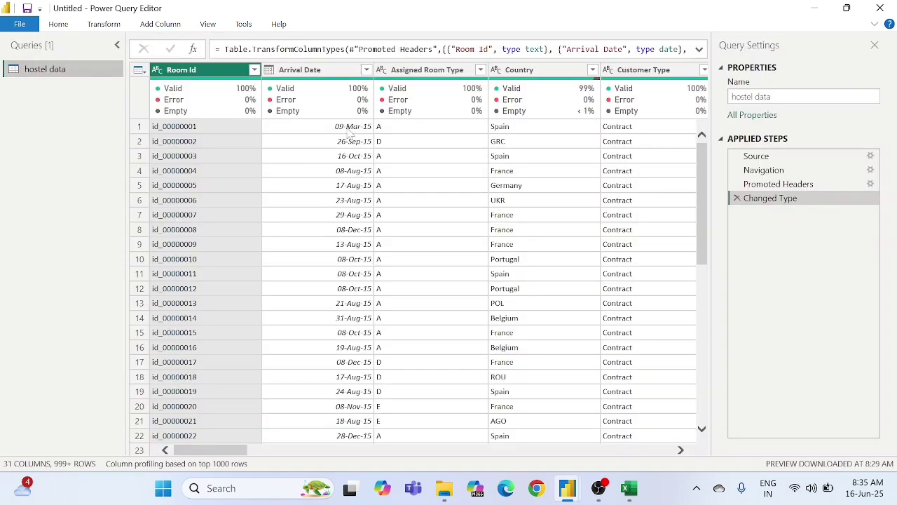
Step: Compare the Arrival Date column in Power Query with the same column in the Excel source sheet
left_click(300, 71)
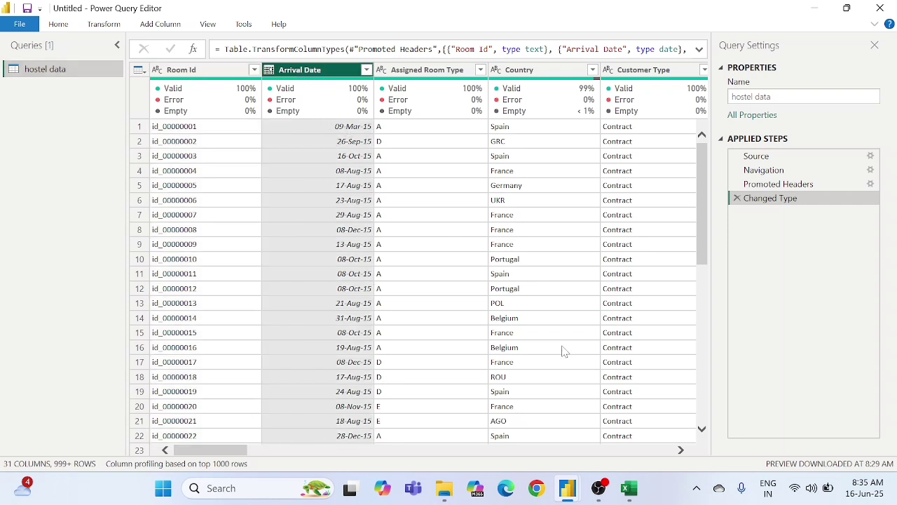
left_click(629, 488)
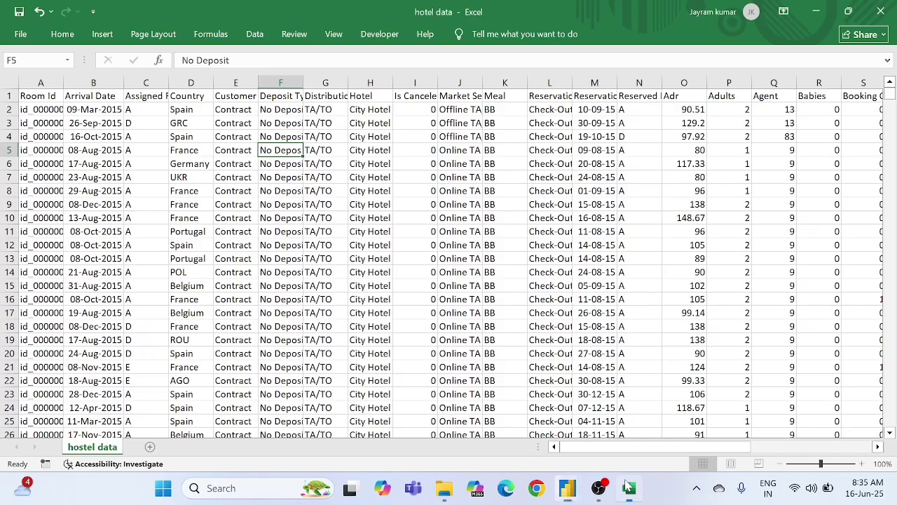
left_click(99, 83)
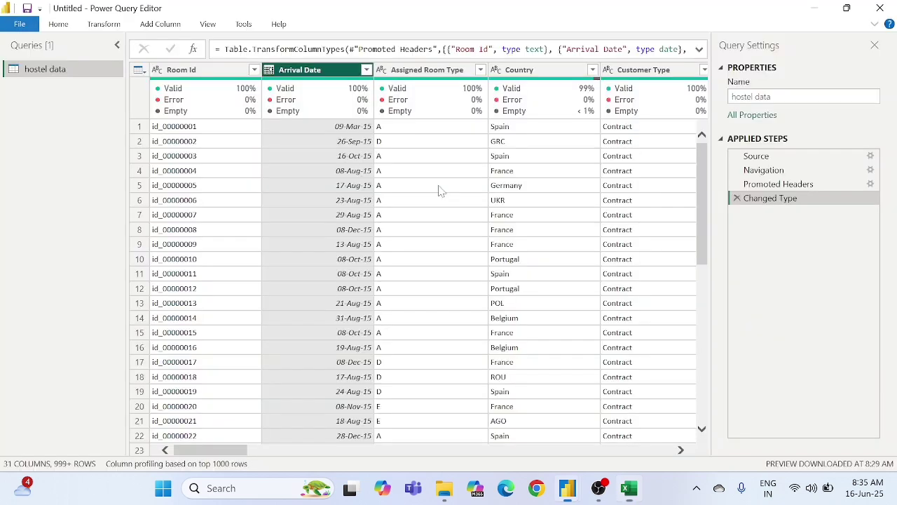
left_click(365, 143)
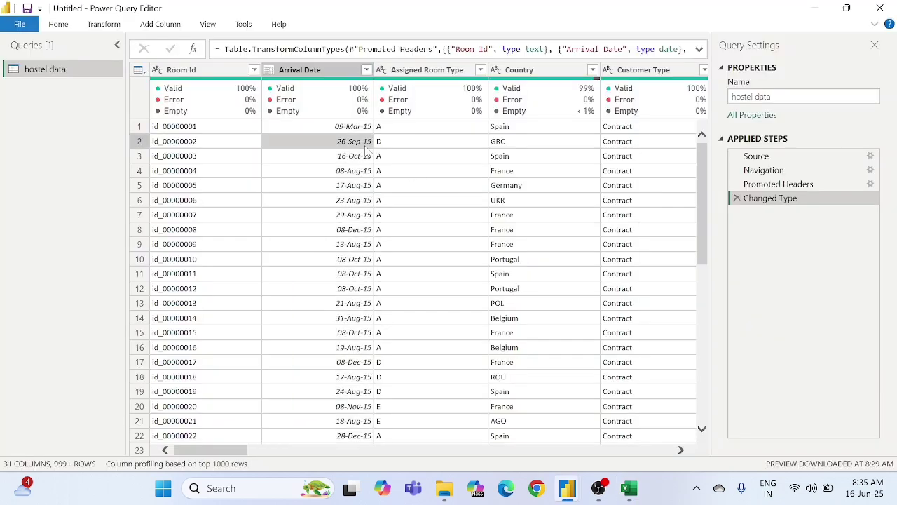
Step: Examine the Power Query columns one by one from Country through Adr, checking their data types and quality
left_click(528, 172)
key("Right")
key("Right")
key("Right")
key("Right")
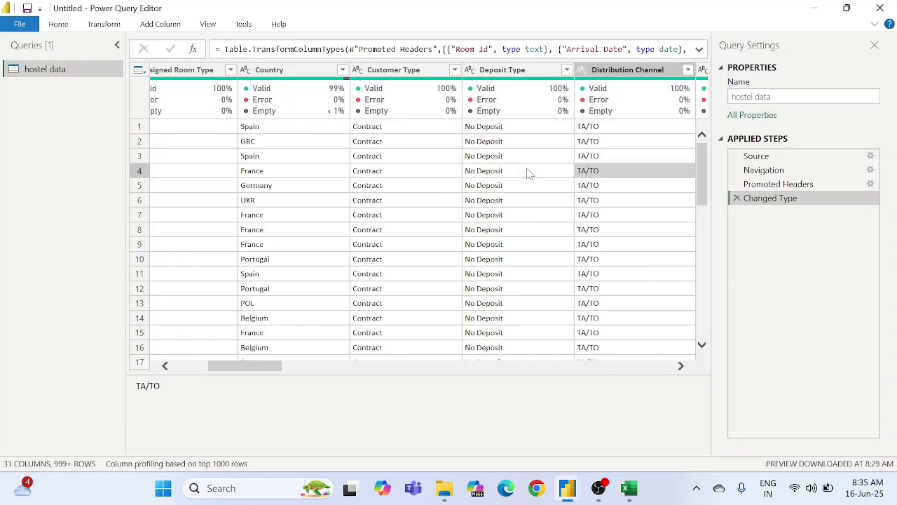
key("Right")
key("Right")
key("Right")
key("Right")
key("Right")
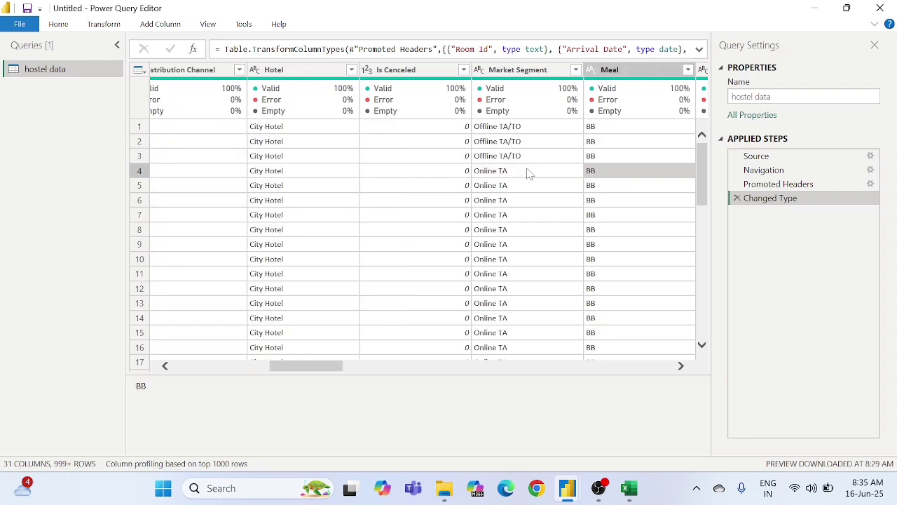
key("Right")
key("Right")
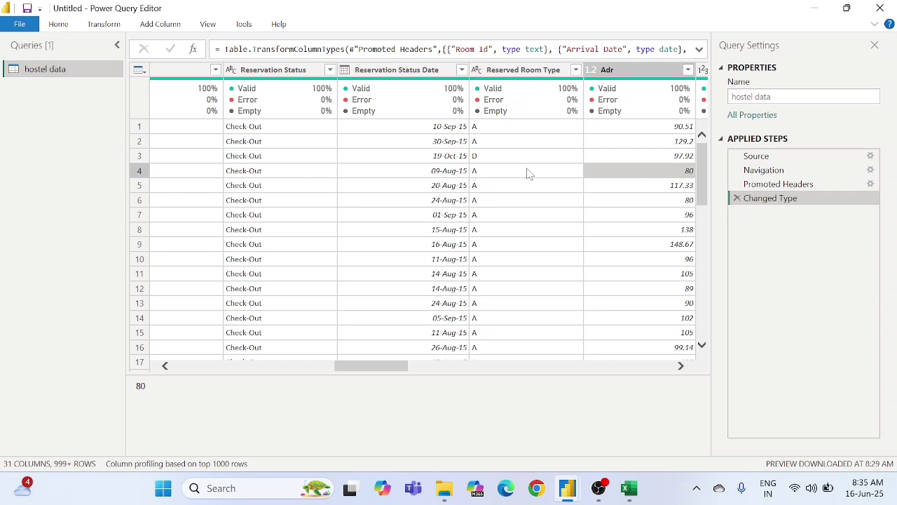
Step: Recheck the Reservation Status Date and Reserved Room Type columns
key("Left")
key("Left")
key("Left")
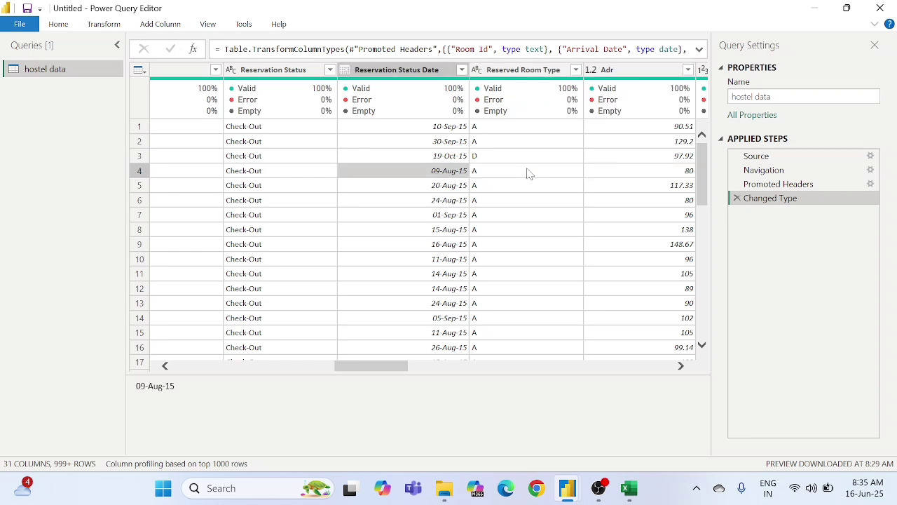
key("Right")
key("Right")
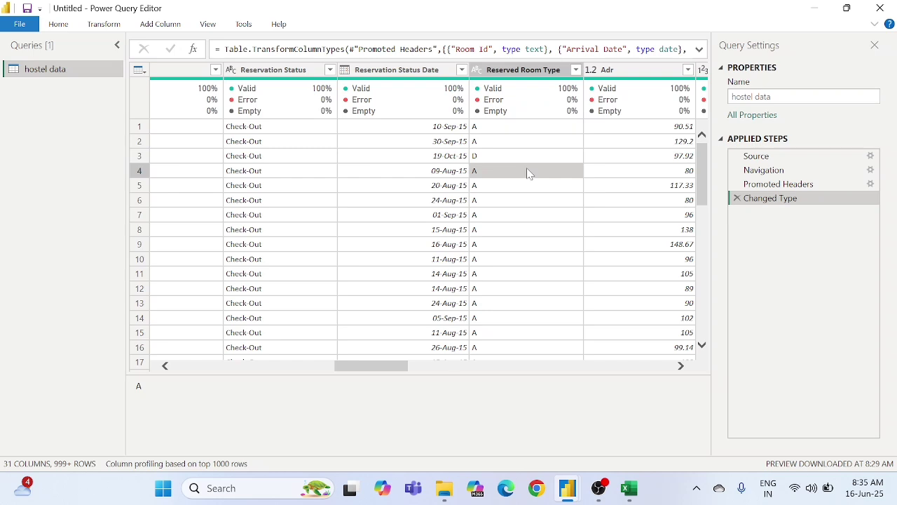
Step: Examine the remaining query columns from Adr through Rev, checking their data types and quality
key("Right")
key("Right")
key("Right")
key("Right")
key("Right")
key("Right")
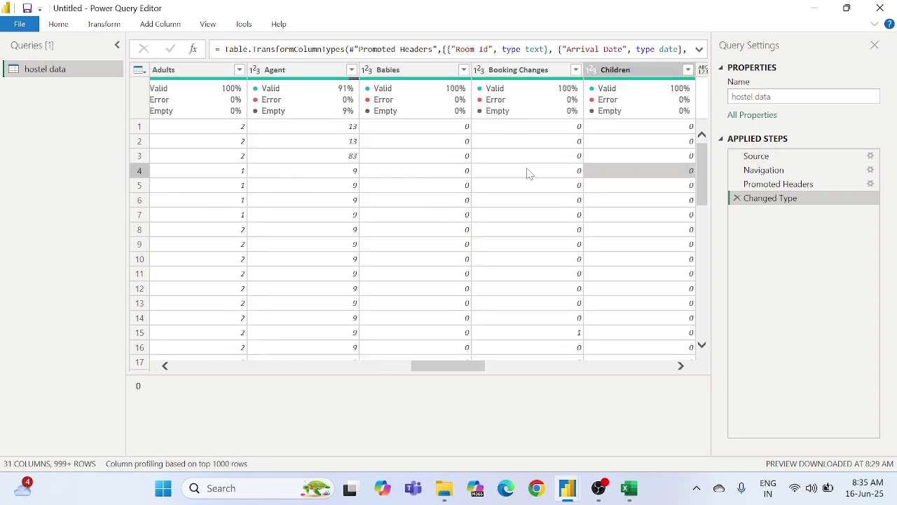
key("Right")
key("Right")
key("Right")
key("Right")
key("Right")
key("Right")
key("Right")
key("Right")
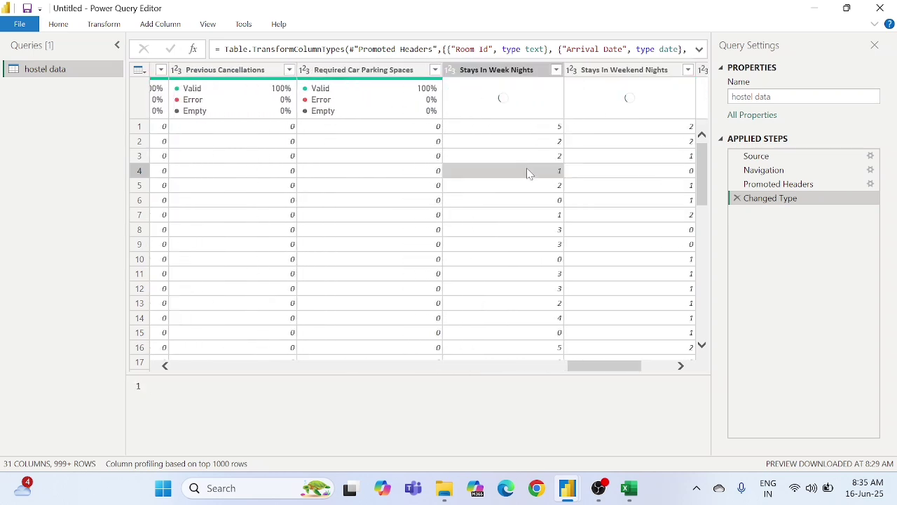
key("Right")
key("Right")
key("Right")
Step: Review the columns backwards from Total days and the stay-night columns to Previous Cancellations
key("Left")
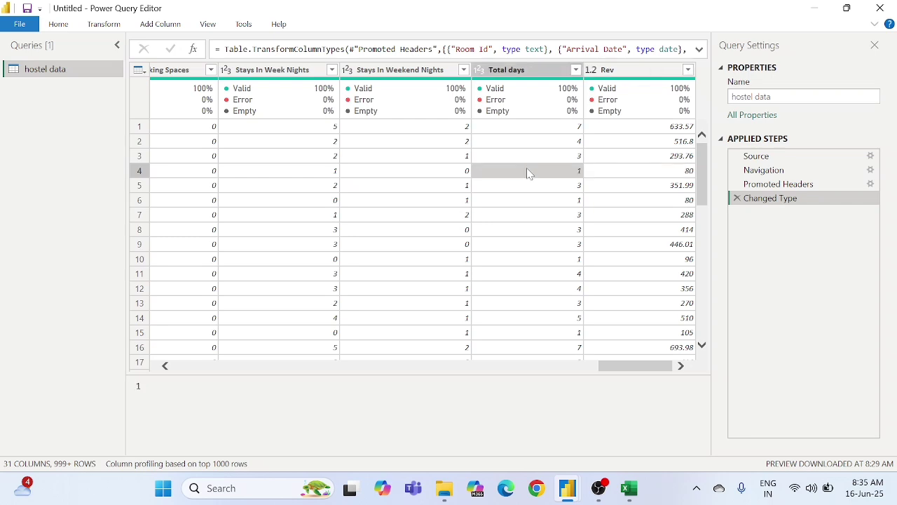
key("Left")
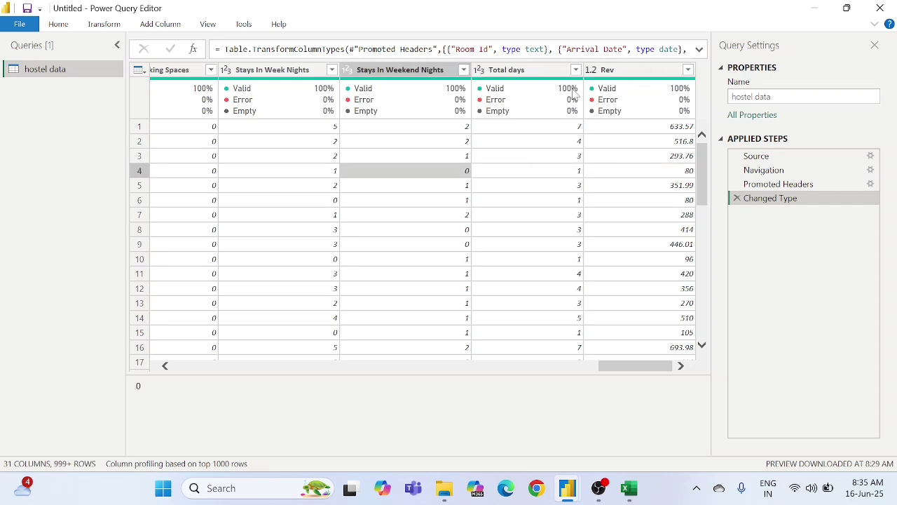
left_click(532, 70)
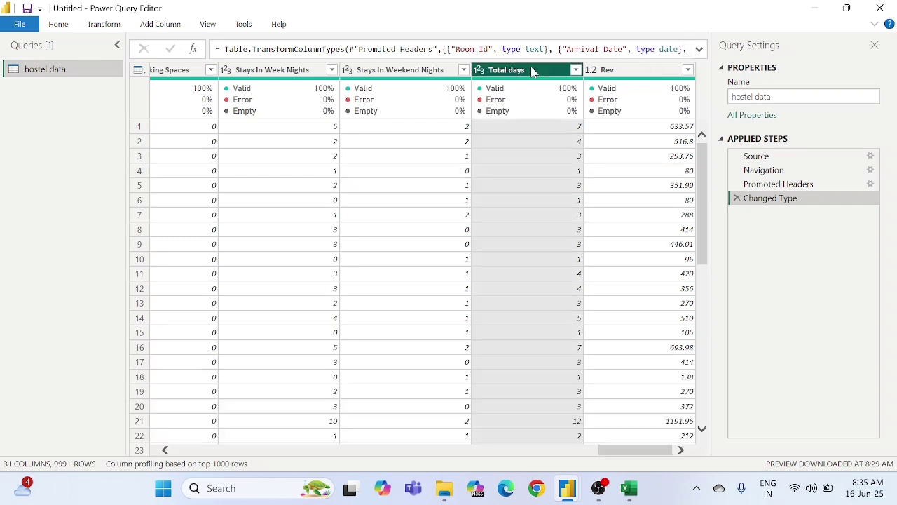
key("Left")
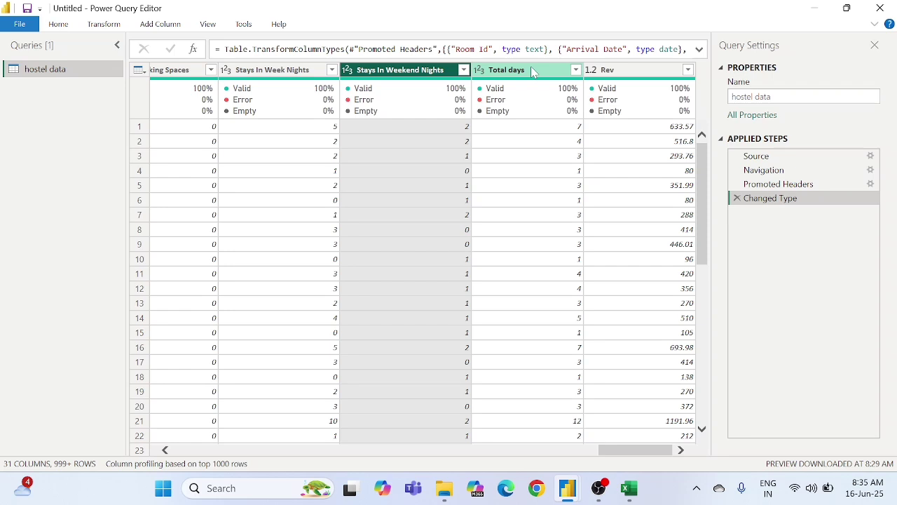
key("Left")
key("Left")
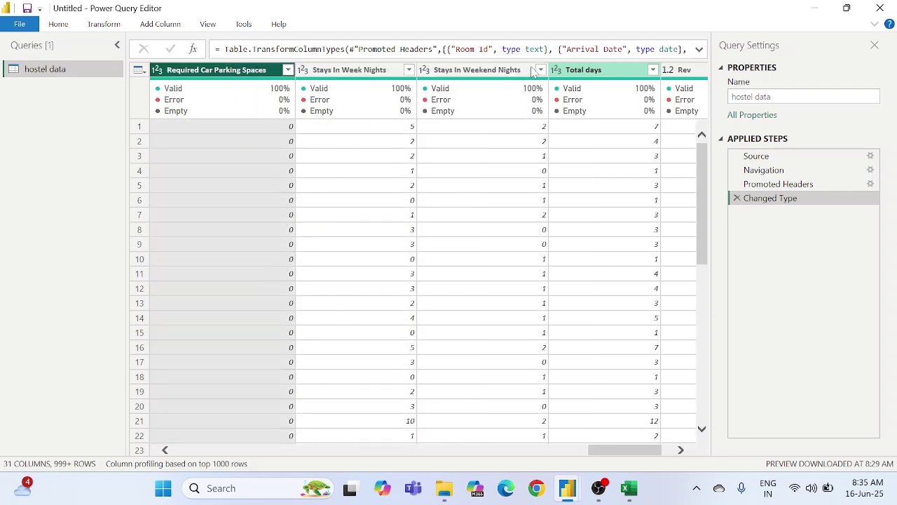
key("Left")
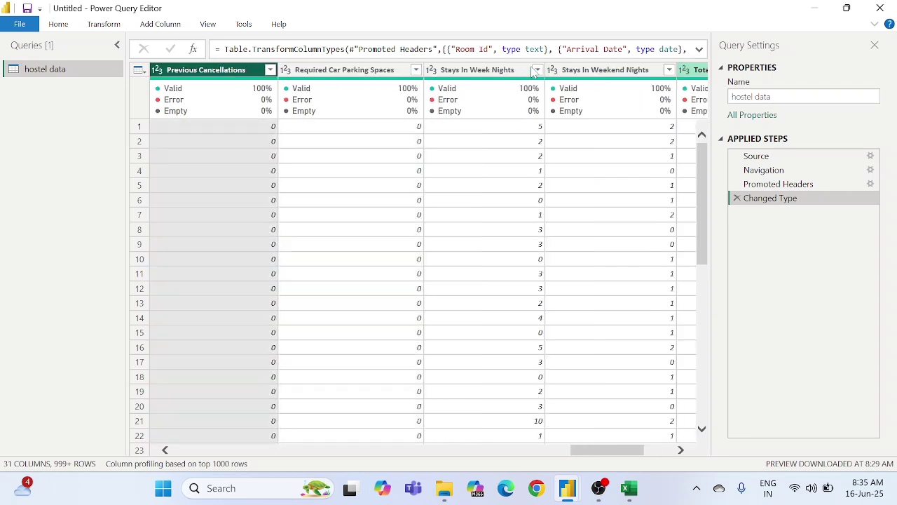
Step: Review the query columns backwards from Previous Cancellations to Adr, checking their data types and quality
key("Left")
key("Left")
key("Left")
key("Left")
key("Left")
key("Left")
key("Left")
key("Left")
key("Left")
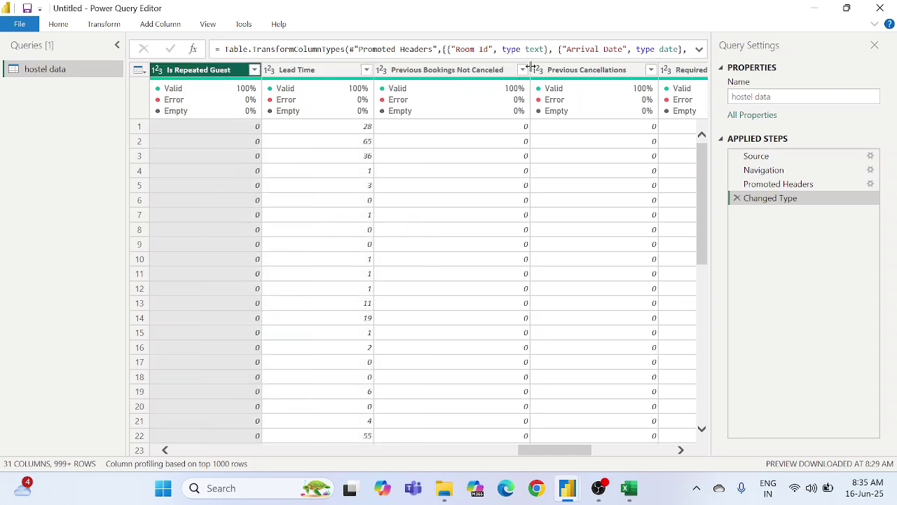
key("Left")
key("Left")
key("Left")
key("Left")
key("Left")
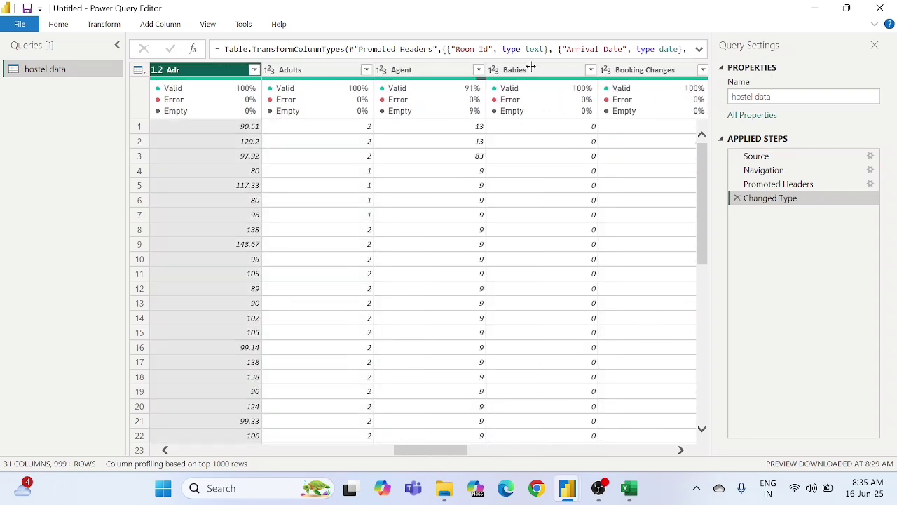
Step: Recheck the Reservation Status Date column's type and review the remaining columns backwards to Room Id
key("Right")
key("Right")
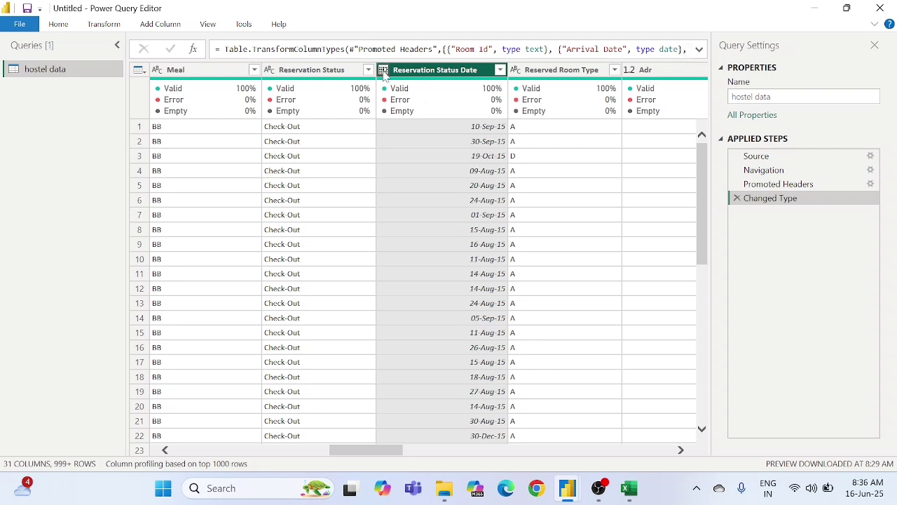
mouse_move(312, 84)
scroll(447, 73, "left", 2)
scroll(447, 72, "left", 15)
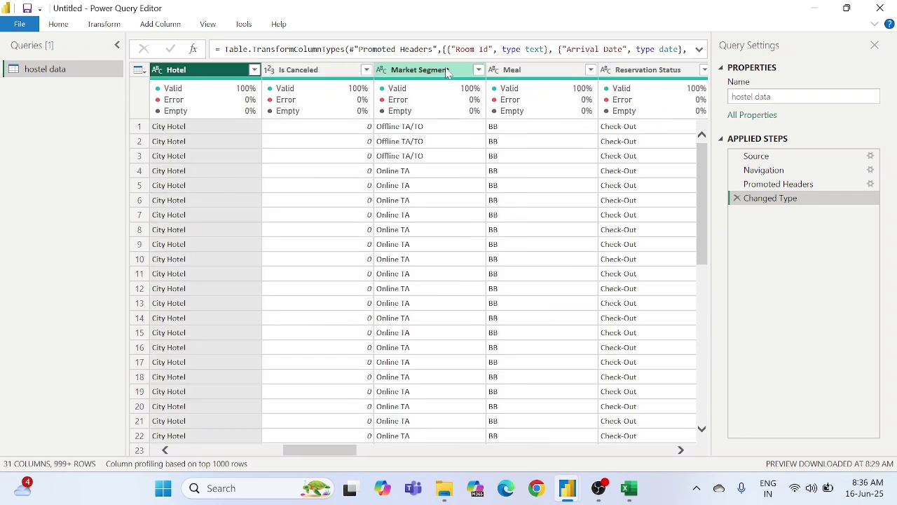
key("Left")
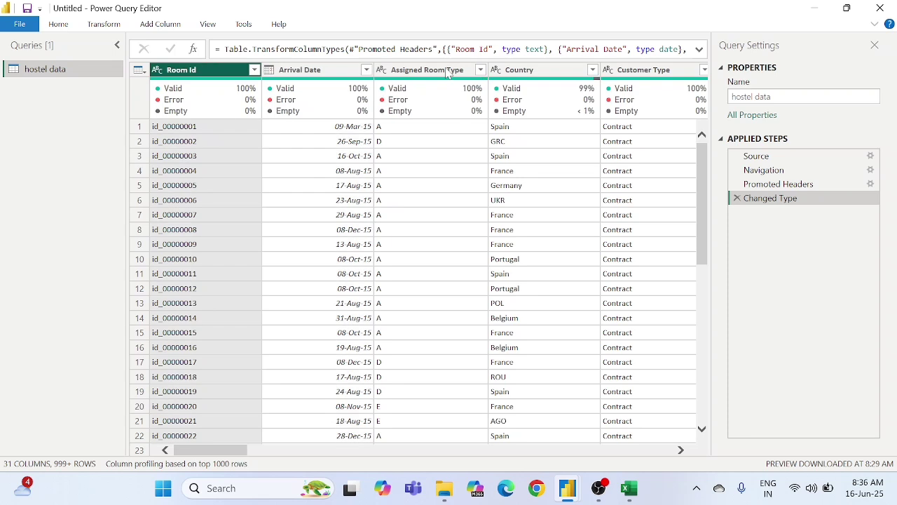
key("Escape")
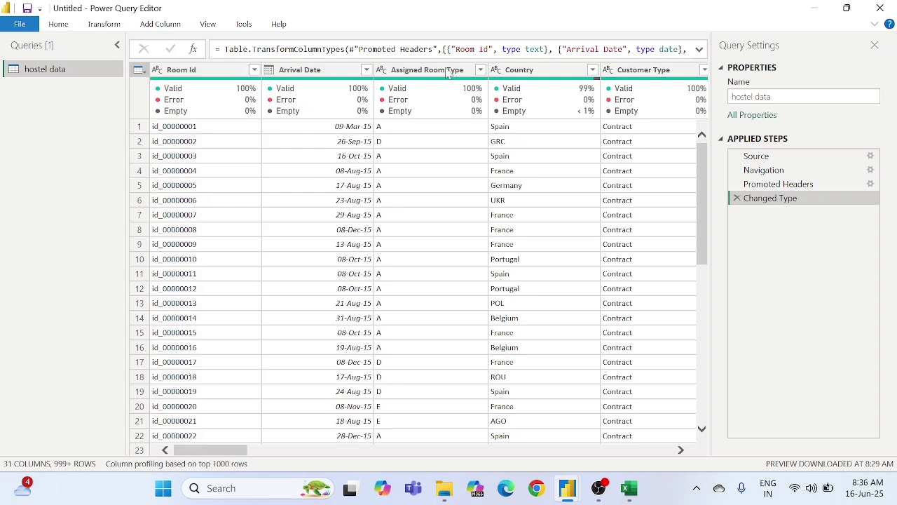
Step: Switch to the hotel data workbook in Excel and fit the Reservation Status Date column's width to its contents
left_click(631, 486)
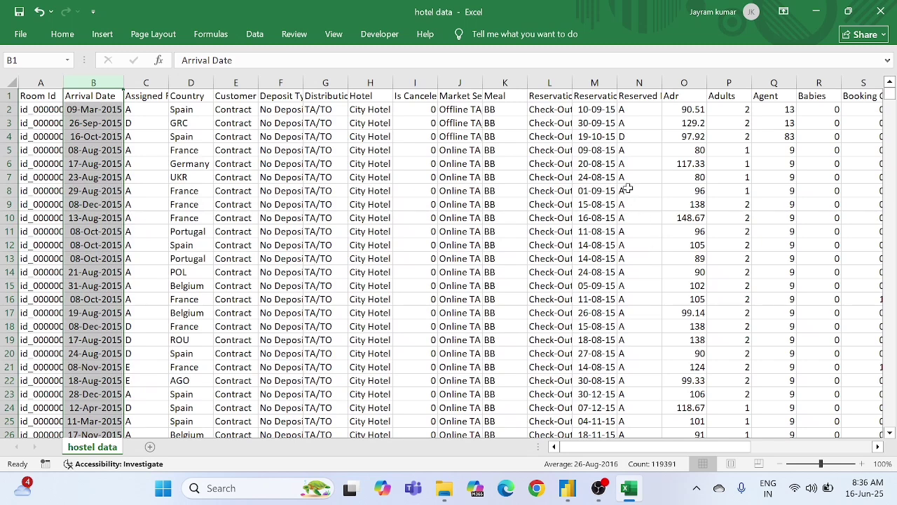
double_click(613, 84)
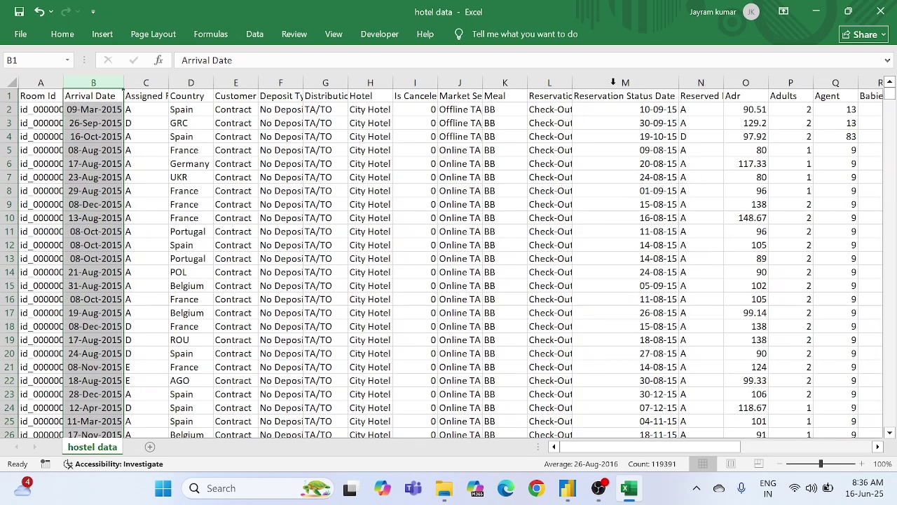
left_click(87, 159)
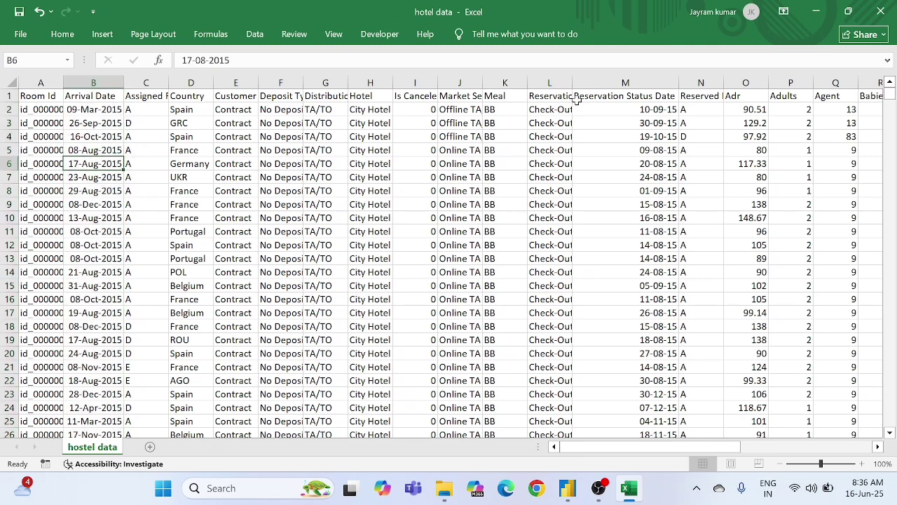
Step: Check the number format of the Reservation Status Date column and inspect the stored date in cell M3
left_click(627, 78)
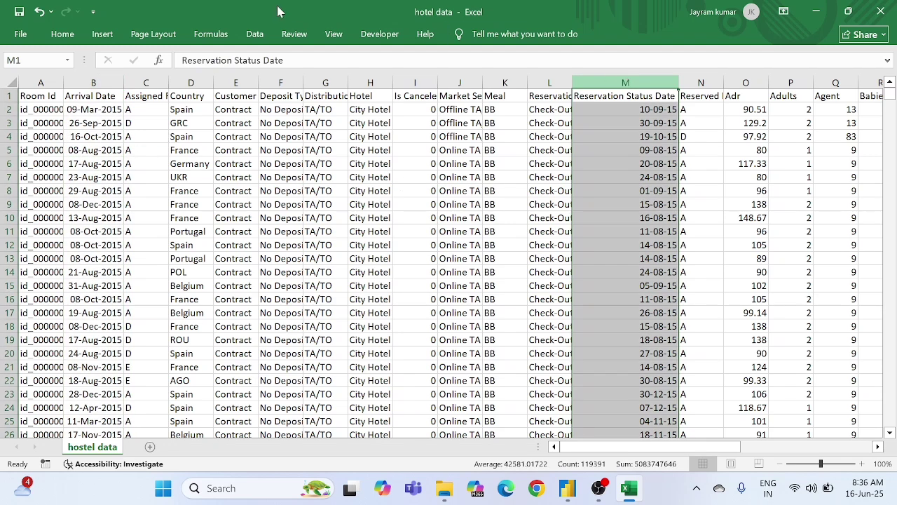
left_click(62, 41)
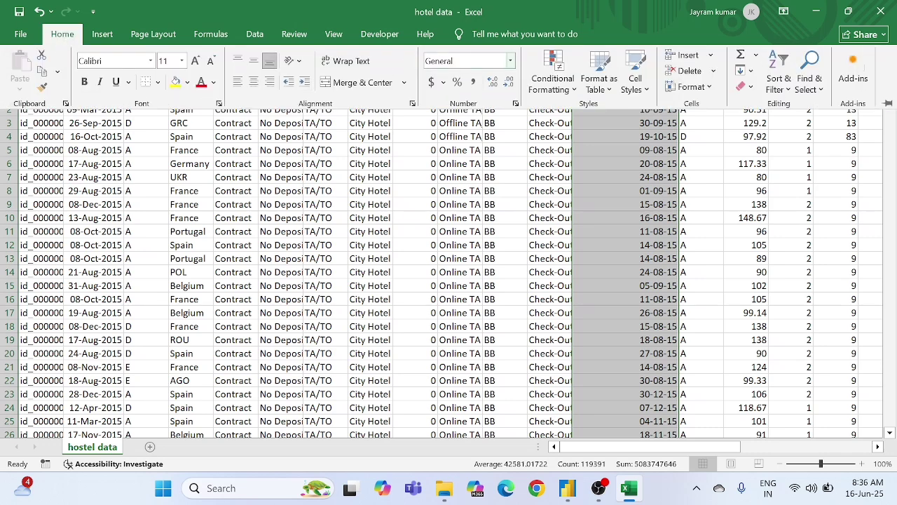
left_click(512, 62)
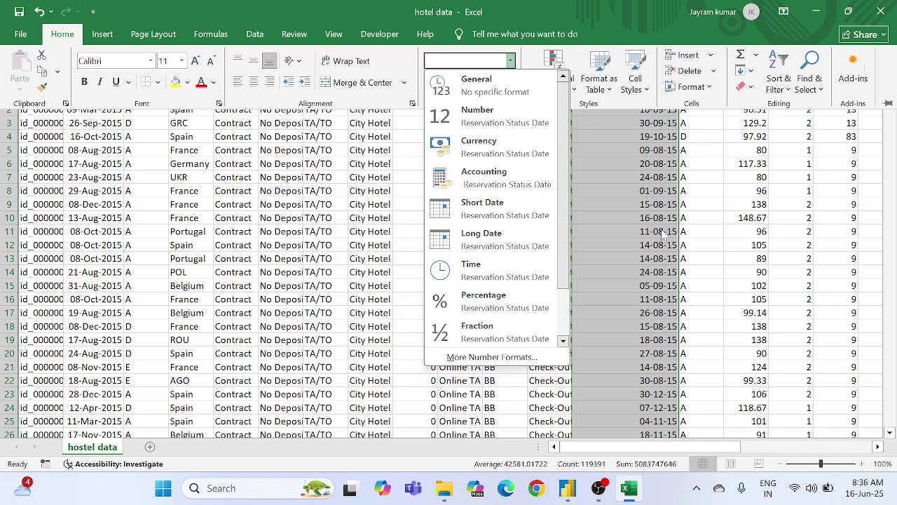
key("Escape")
key("Escape")
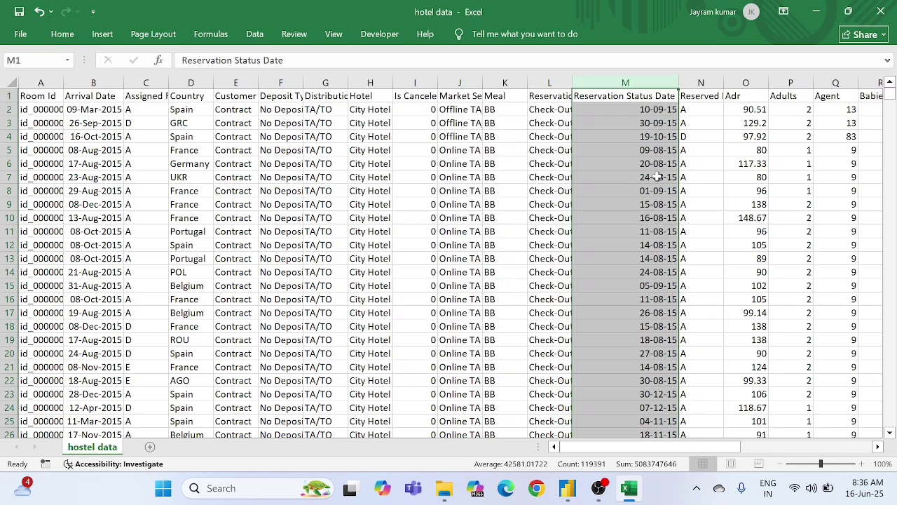
left_click(650, 128)
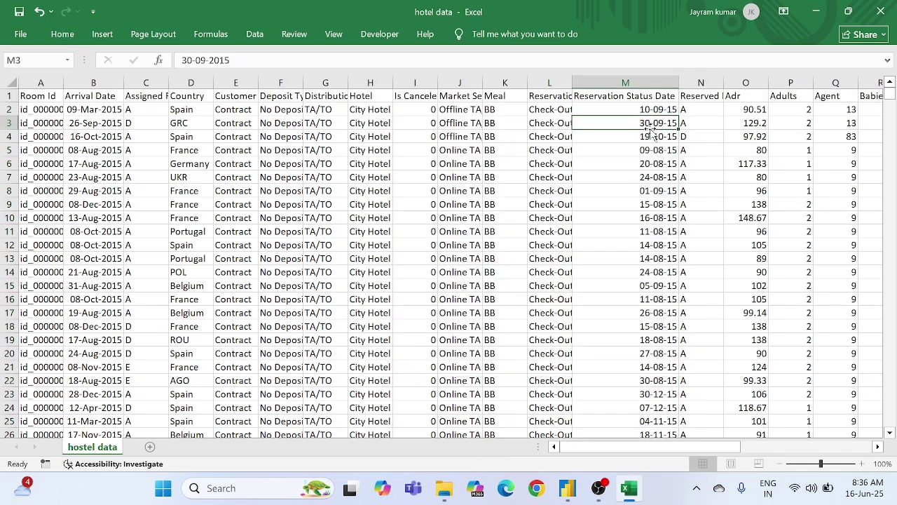
left_click(638, 76)
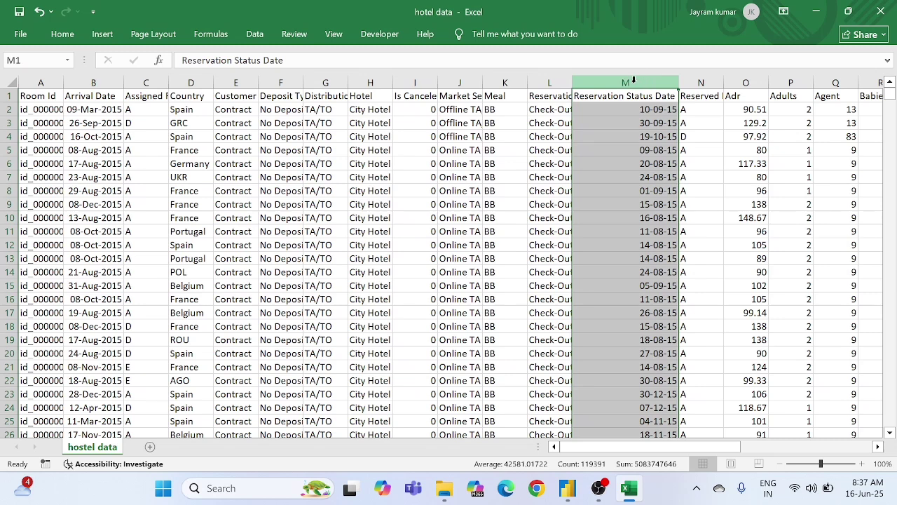
left_click(259, 41)
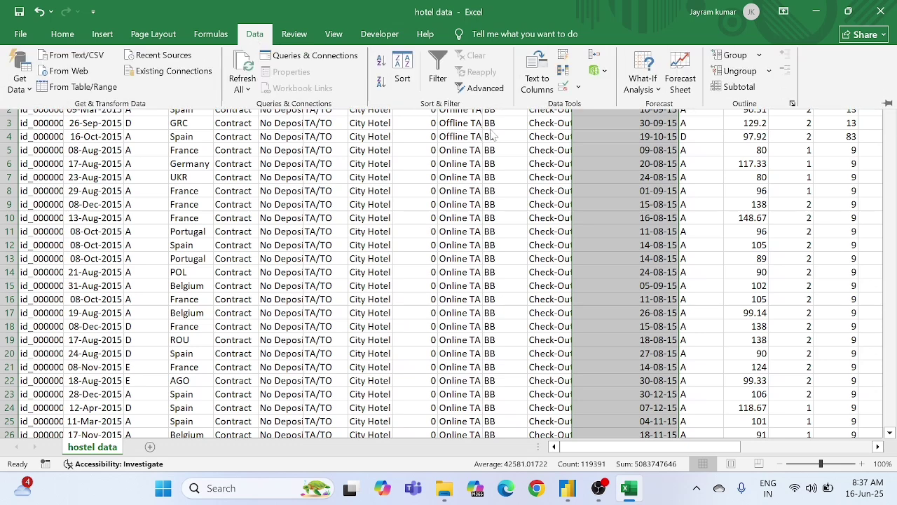
left_click(537, 84)
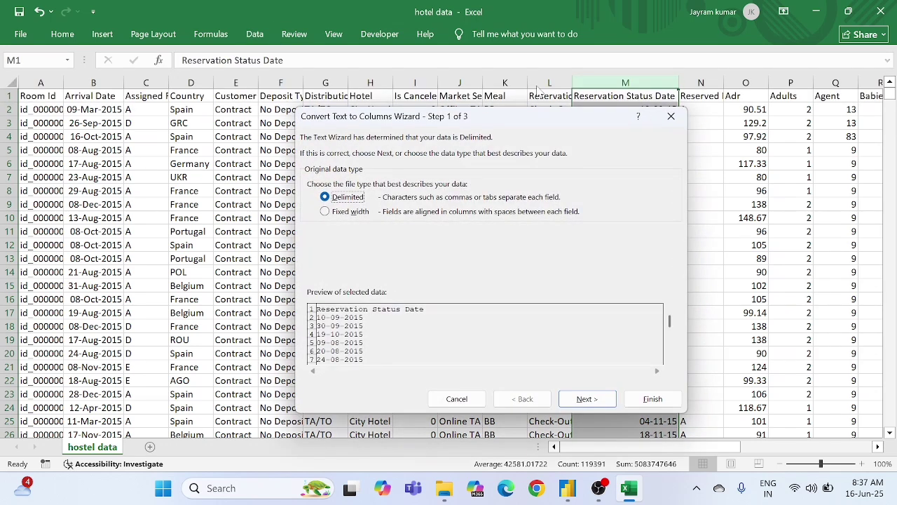
left_click(586, 399)
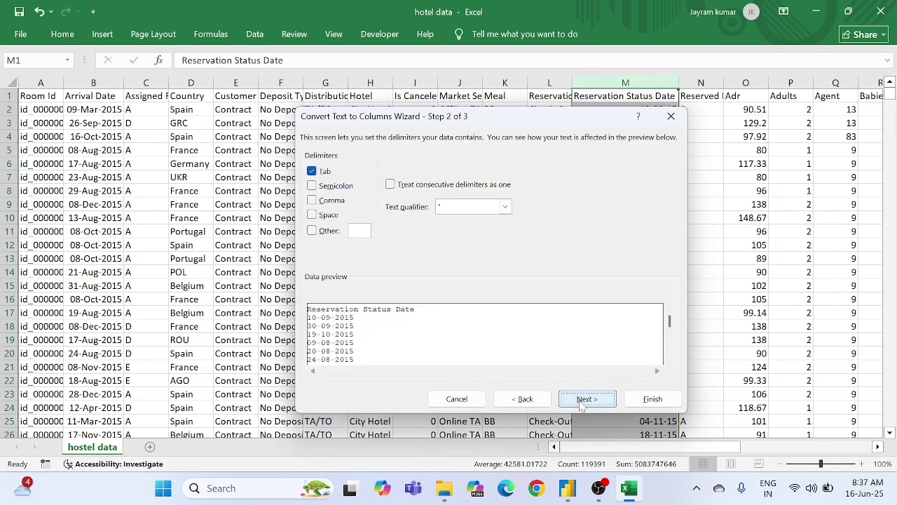
left_click(311, 171)
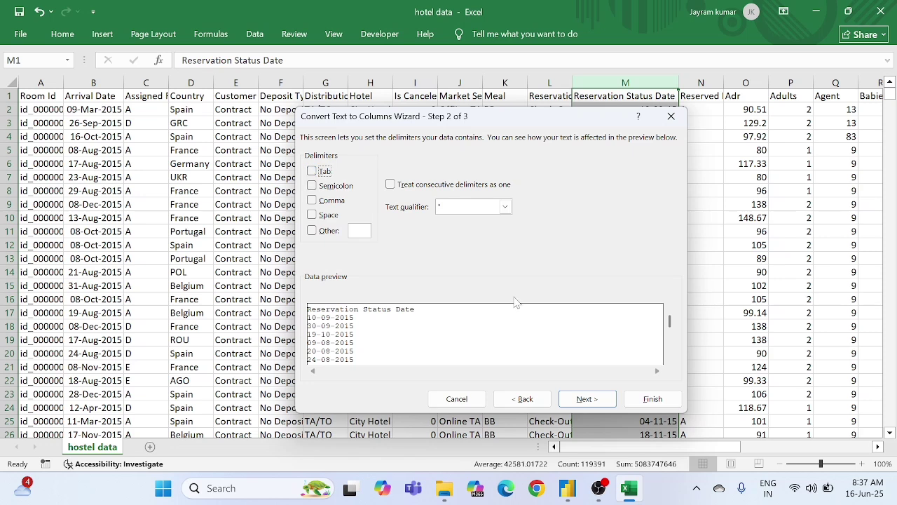
left_click(584, 397)
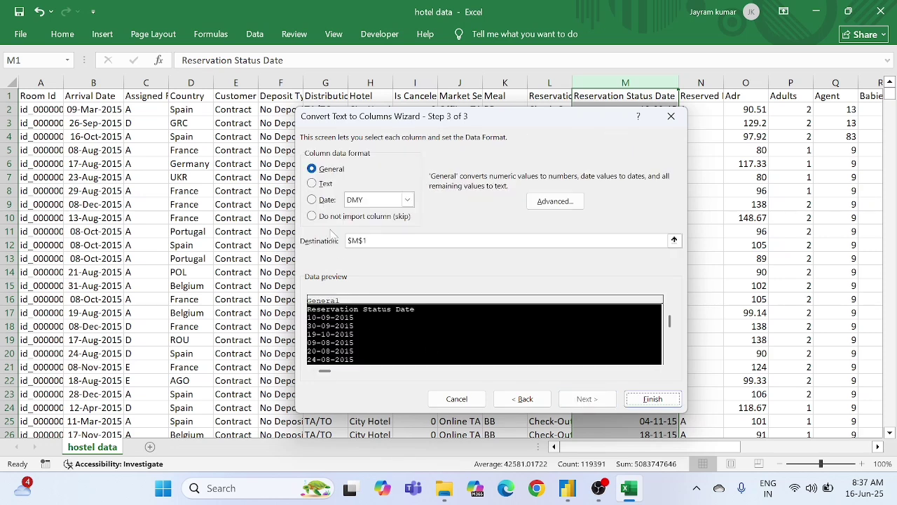
left_click(327, 201)
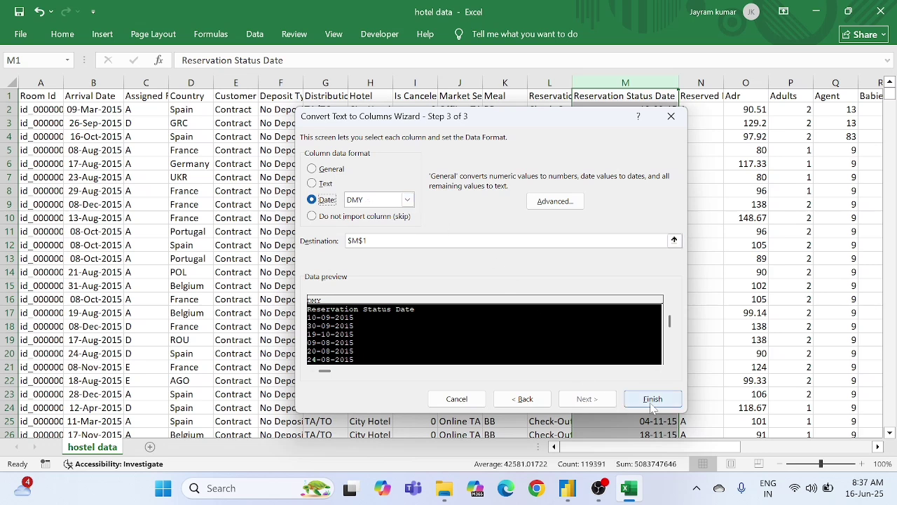
left_click(407, 200)
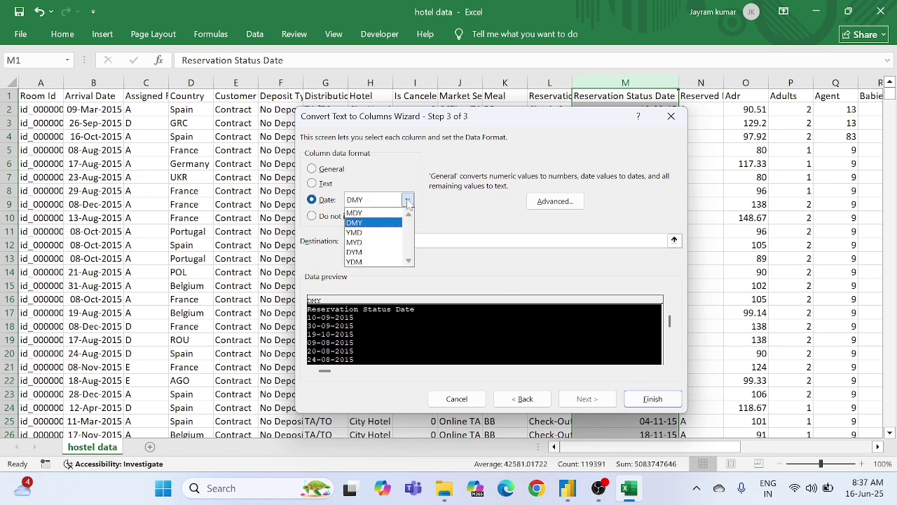
left_click(360, 213)
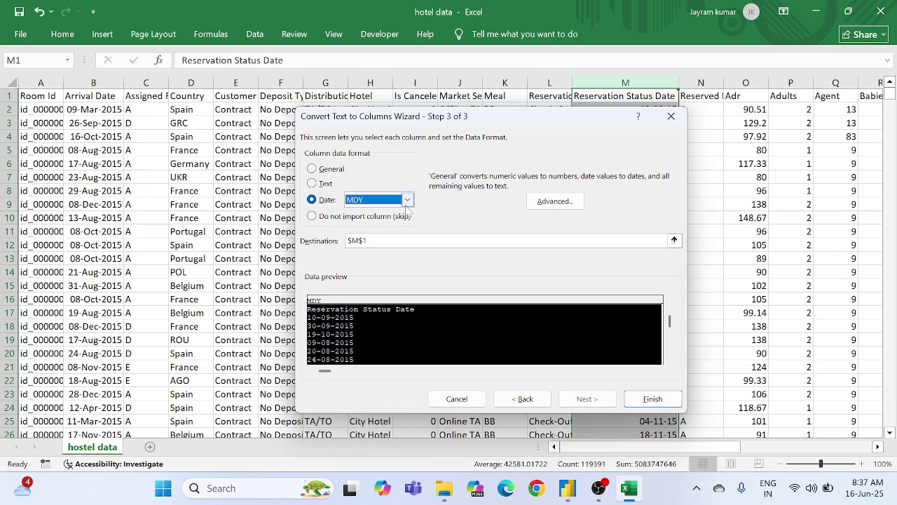
left_click(671, 115)
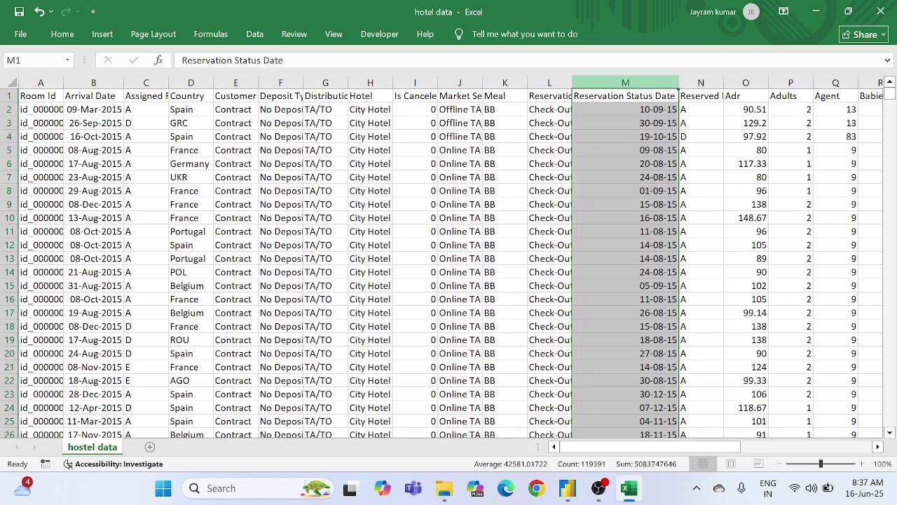
Step: Convert the Reservation Status Date column with Text to Columns as delimited data without delimiters, using the DMY date format
left_click(254, 35)
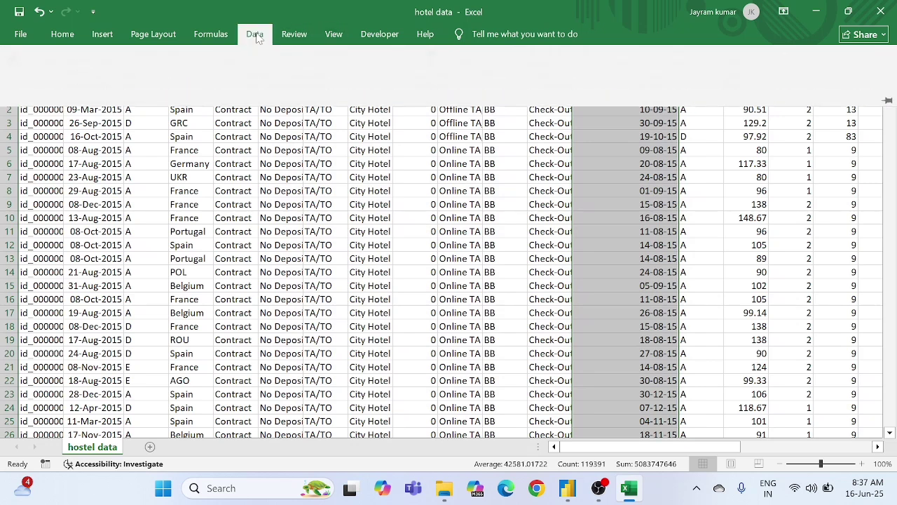
left_click(545, 92)
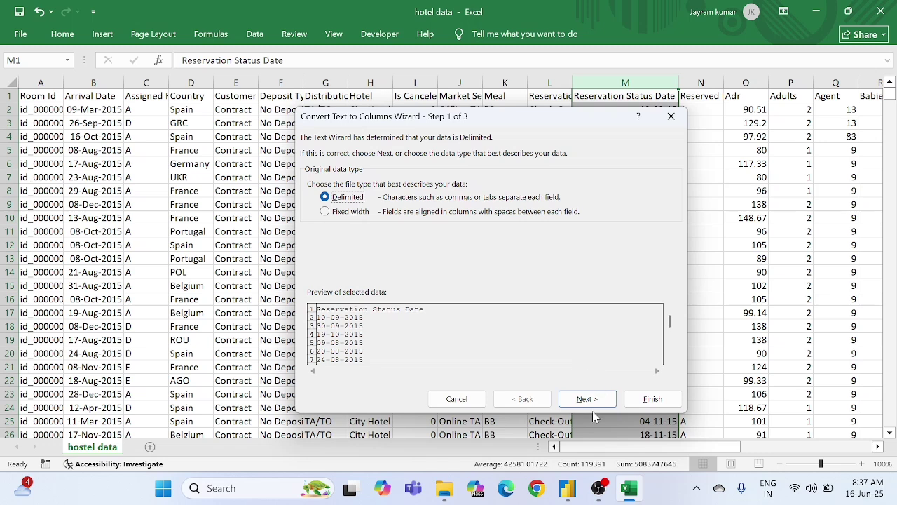
left_click(584, 399)
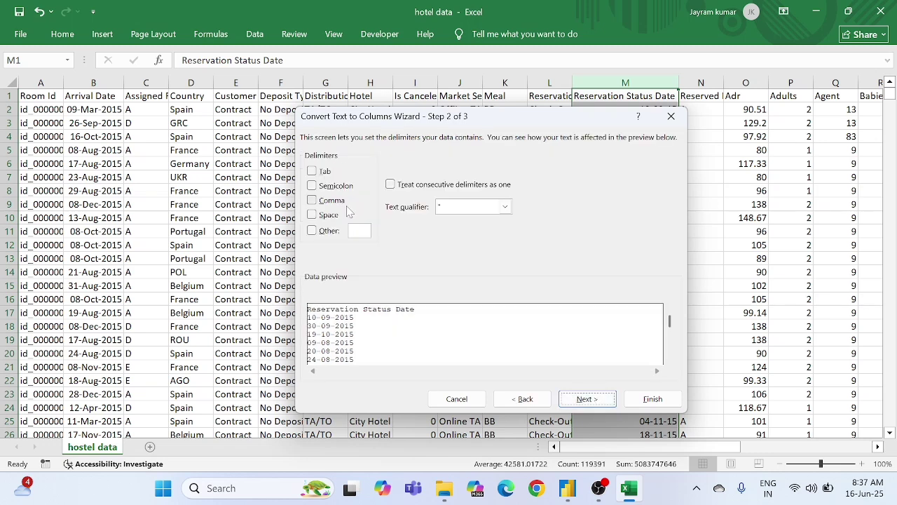
left_click(586, 399)
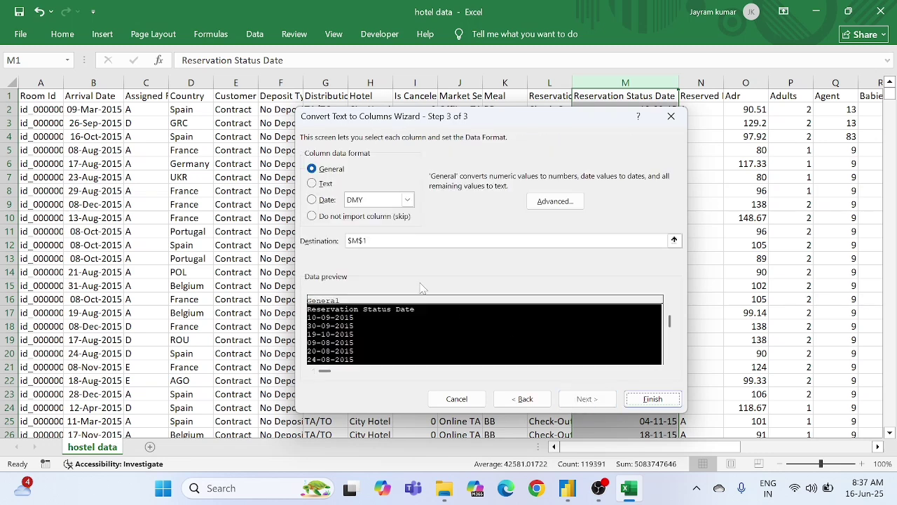
left_click(318, 201)
left_click(653, 397)
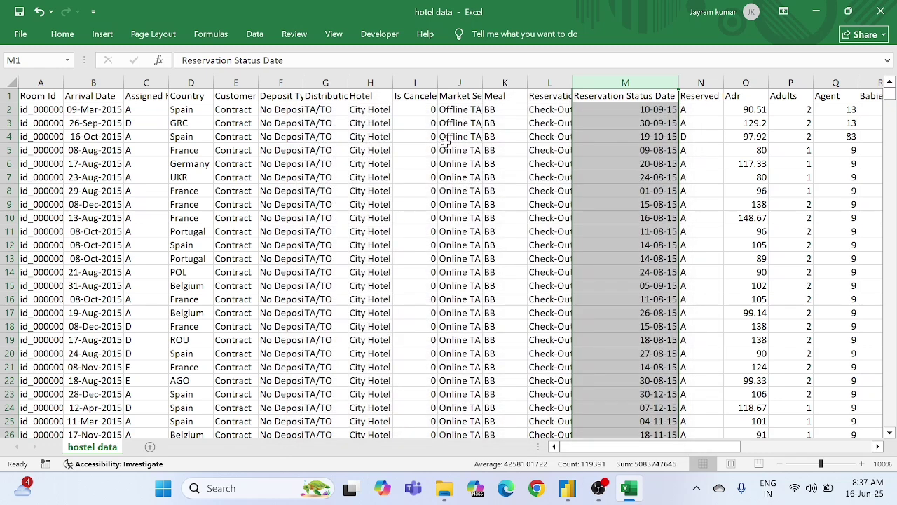
Step: Apply the custom number format dd-mmm-yyyy to the Reservation Status Date column
left_click(62, 40)
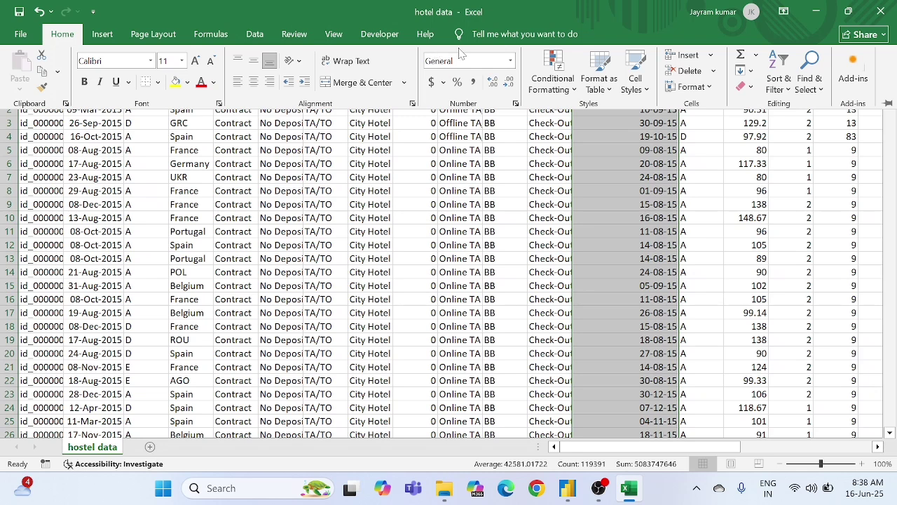
left_click(608, 181)
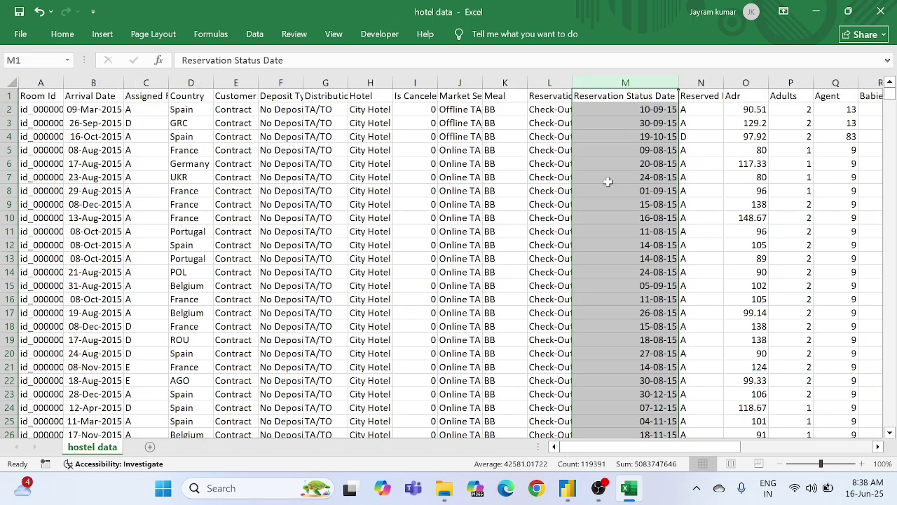
left_click(256, 35)
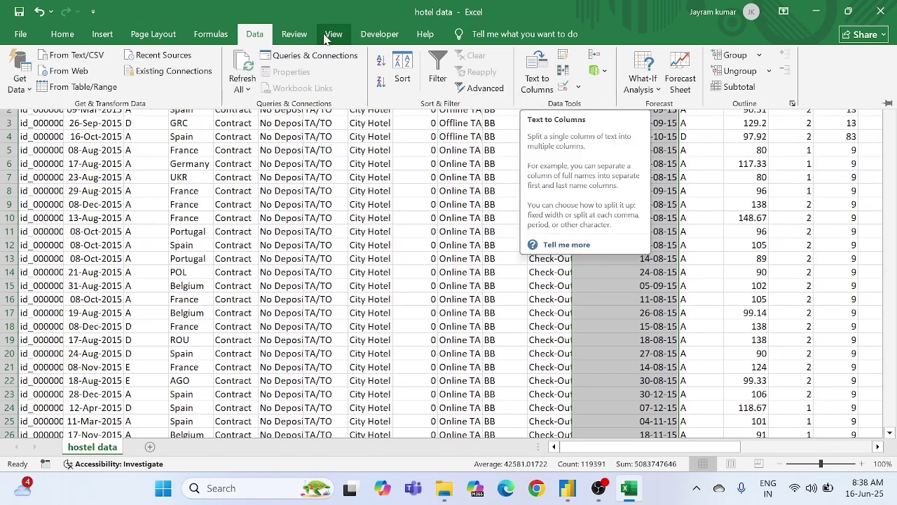
left_click(63, 35)
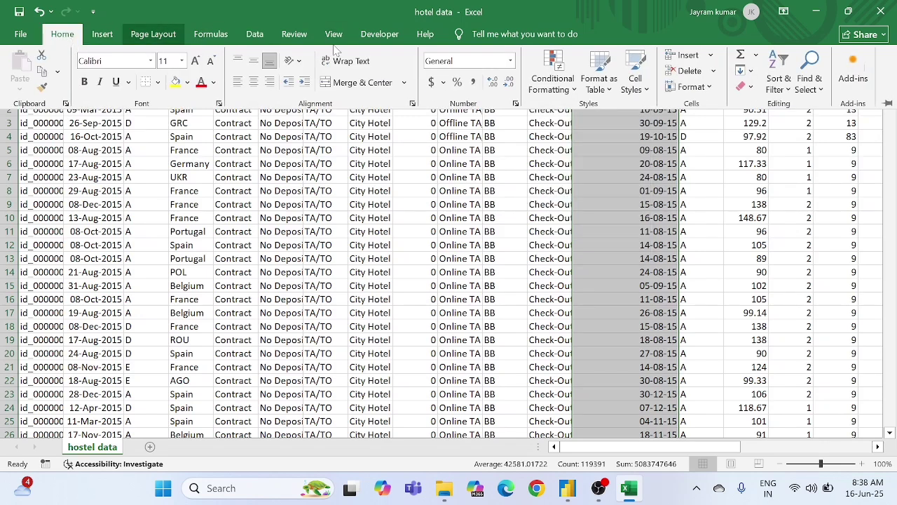
left_click(512, 65)
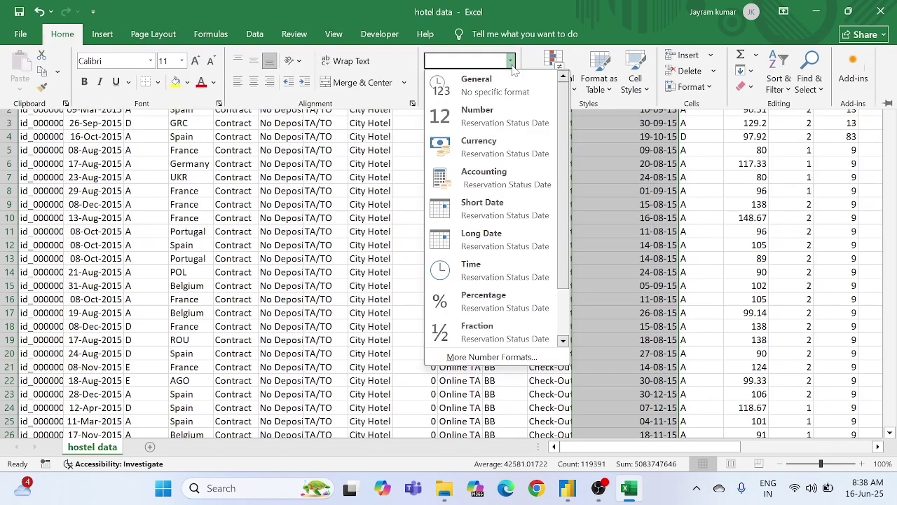
left_click(499, 357)
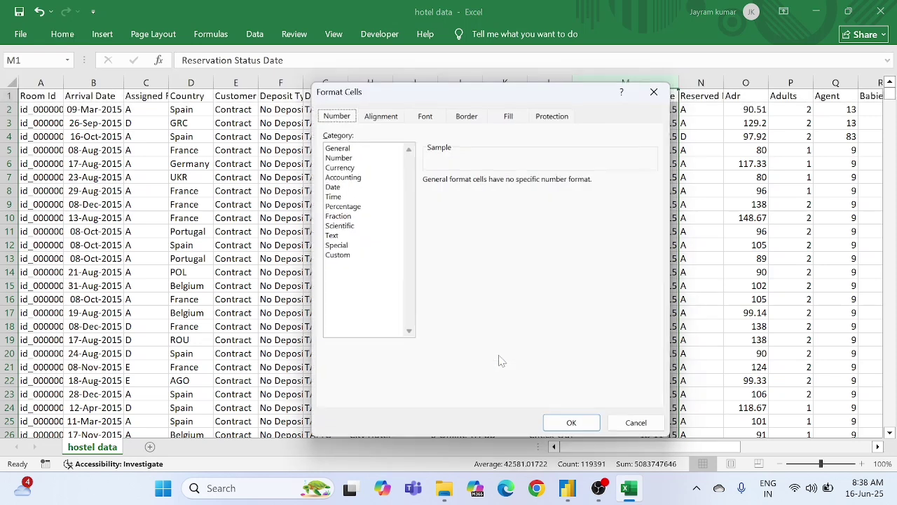
left_click(350, 258)
key("Tab")
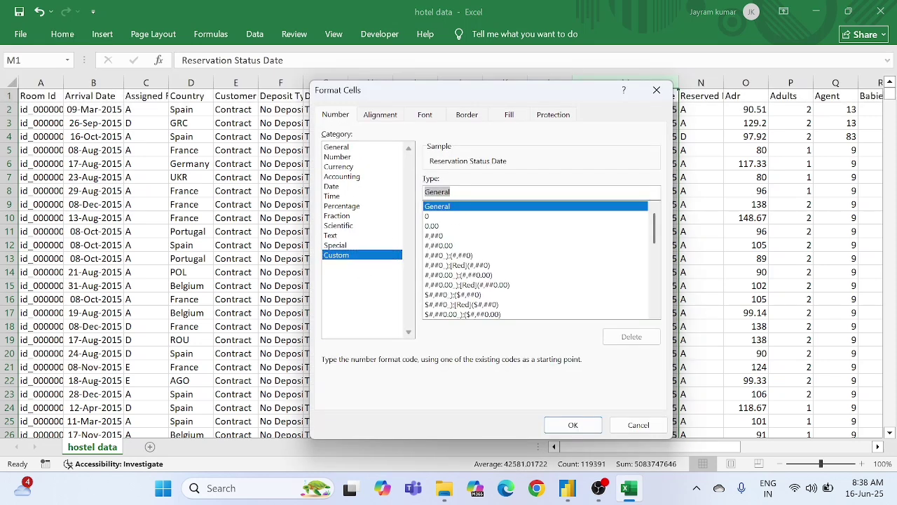
type("dd")
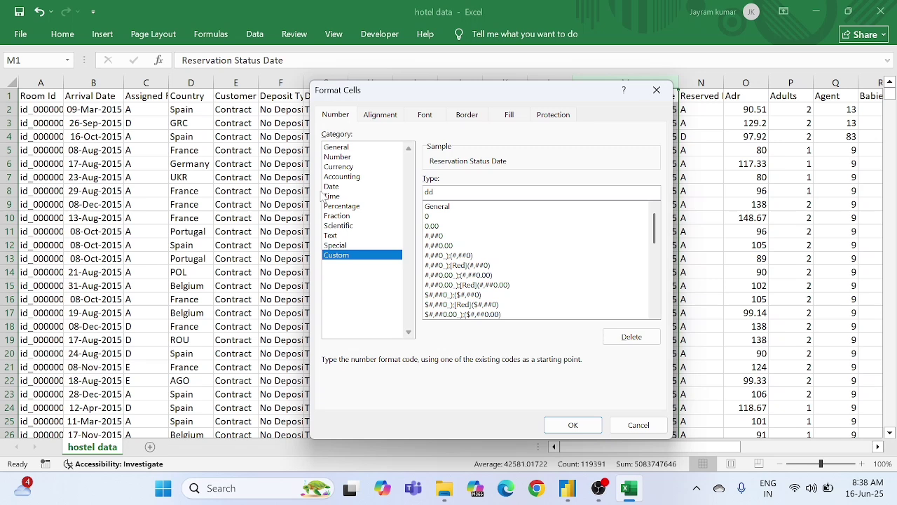
type("-mmm-yyyy")
left_click(574, 424)
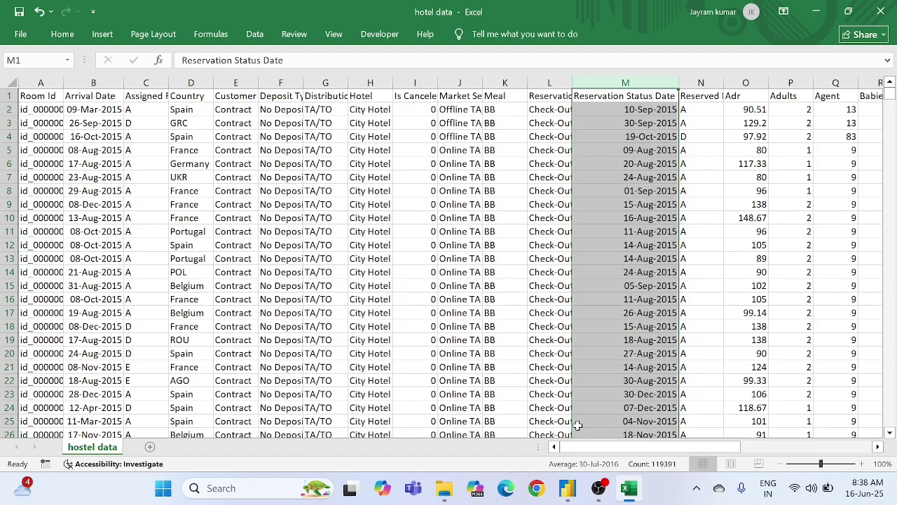
Step: Review the reformatted dates down the Reservation Status Date column and save the workbook
left_click(664, 245)
scroll(664, 246, "down", 7)
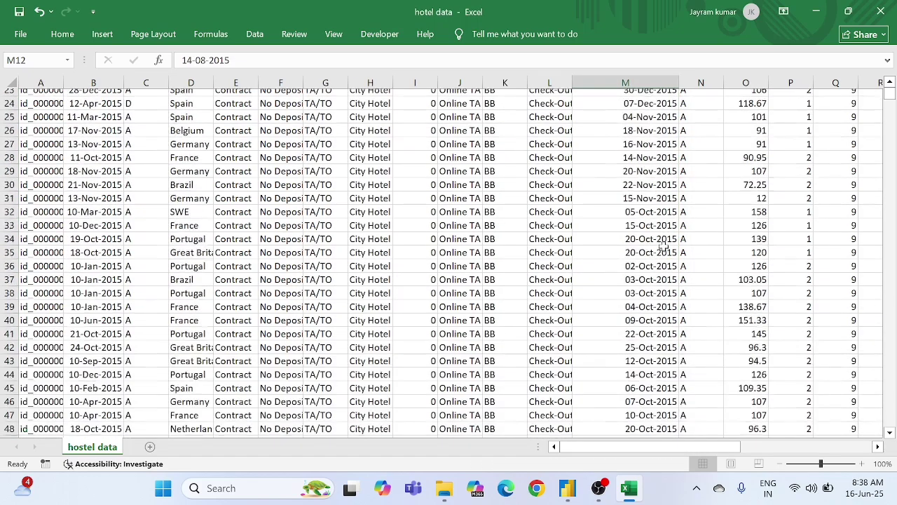
scroll(663, 245, "down", 17)
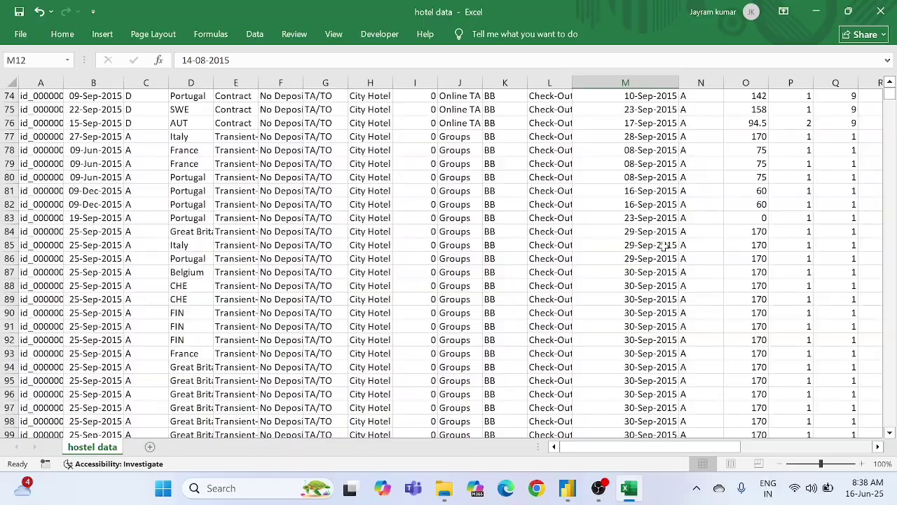
scroll(663, 246, "down", 20)
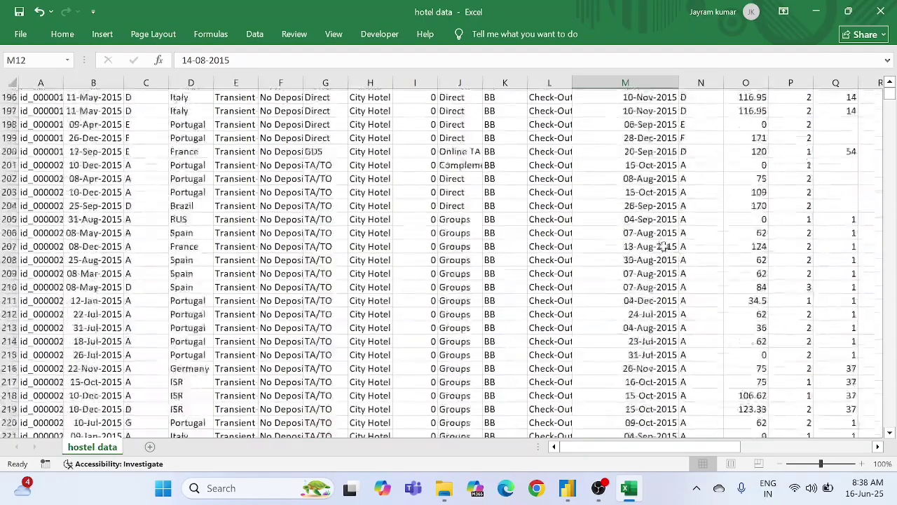
scroll(663, 246, "down", 20)
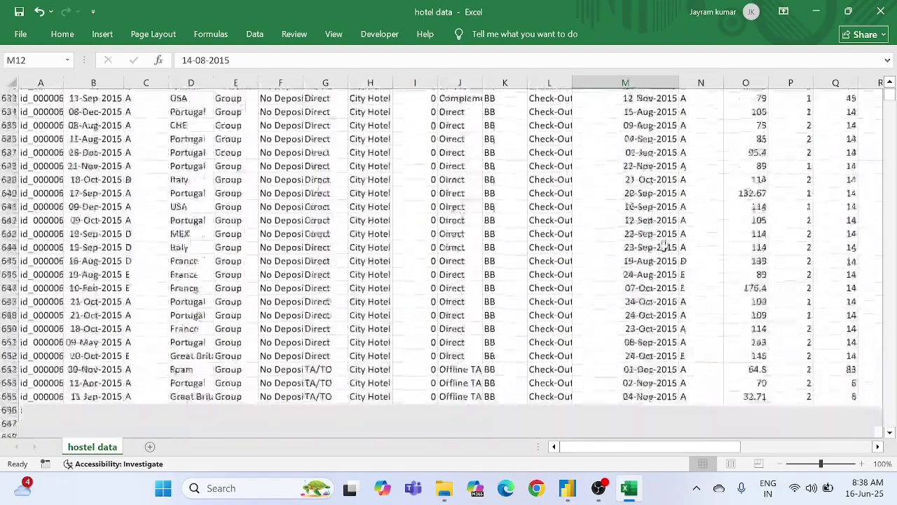
scroll(663, 247, "down", 20)
left_click(502, 244)
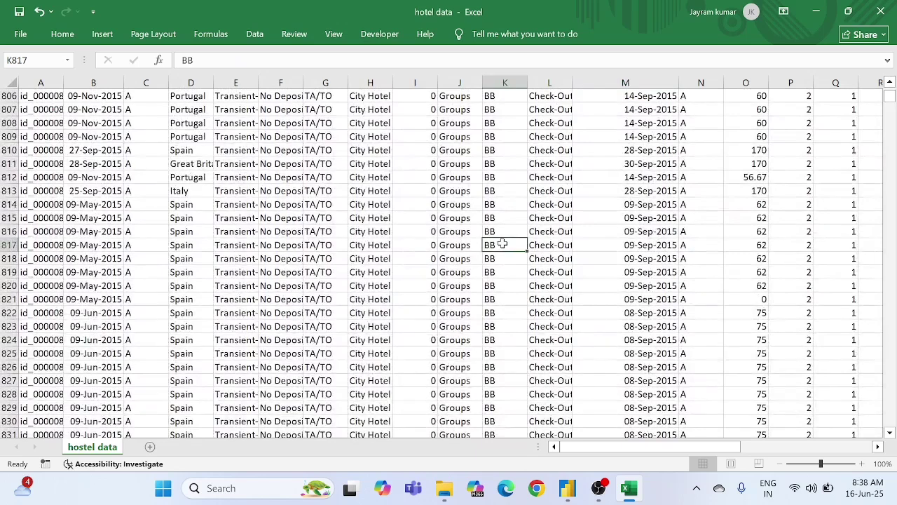
key("ctrl+s")
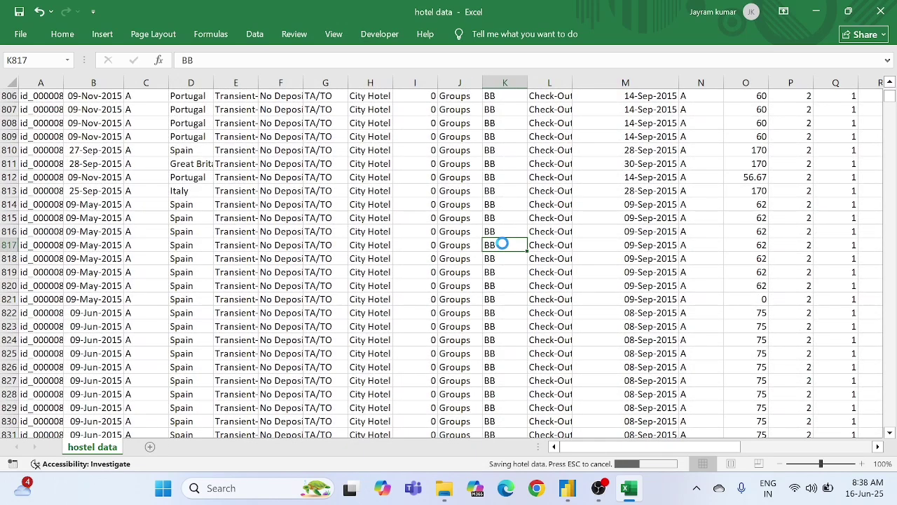
left_click(589, 189)
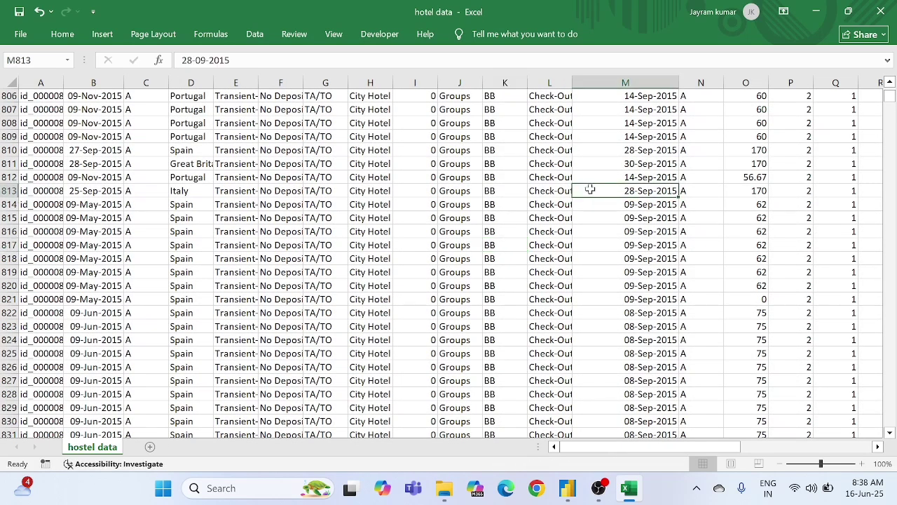
left_click(652, 235)
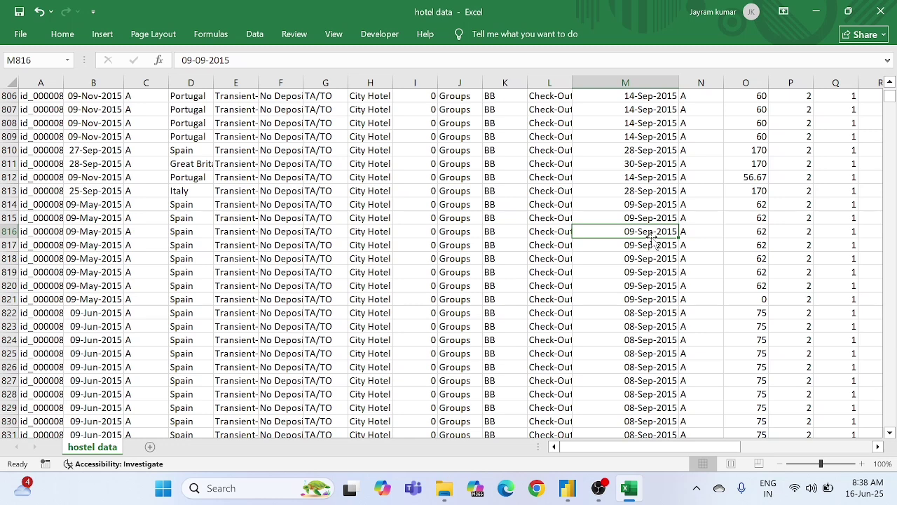
Step: Switch to the Power Query Editor and refresh all query previews with the updated workbook data
key("alt+Tab")
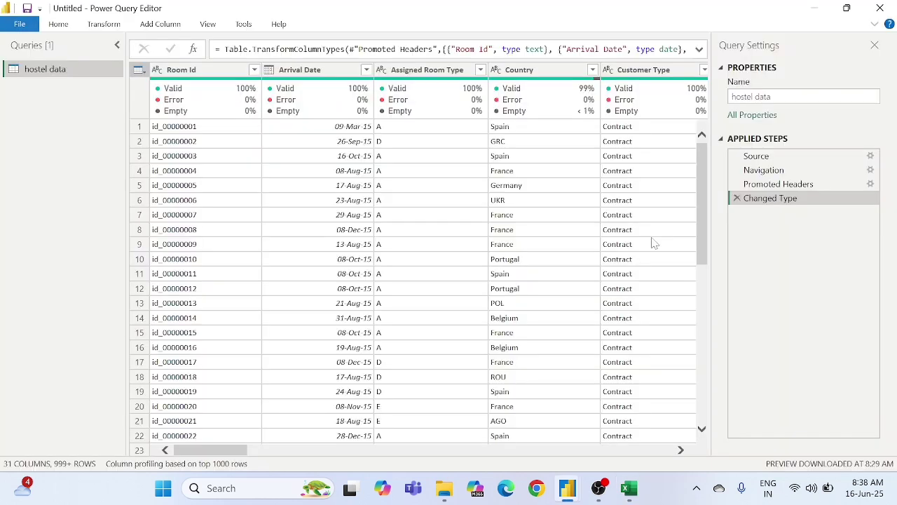
left_click(462, 233)
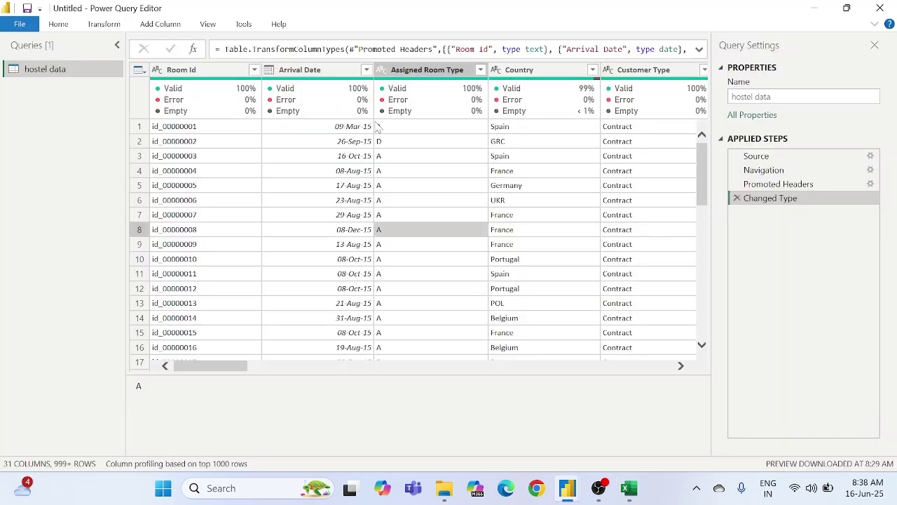
left_click(58, 24)
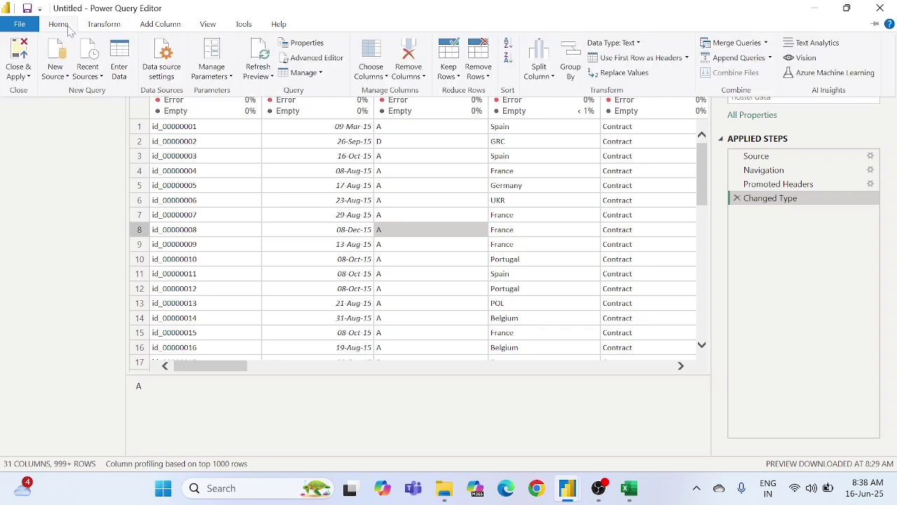
left_click(259, 77)
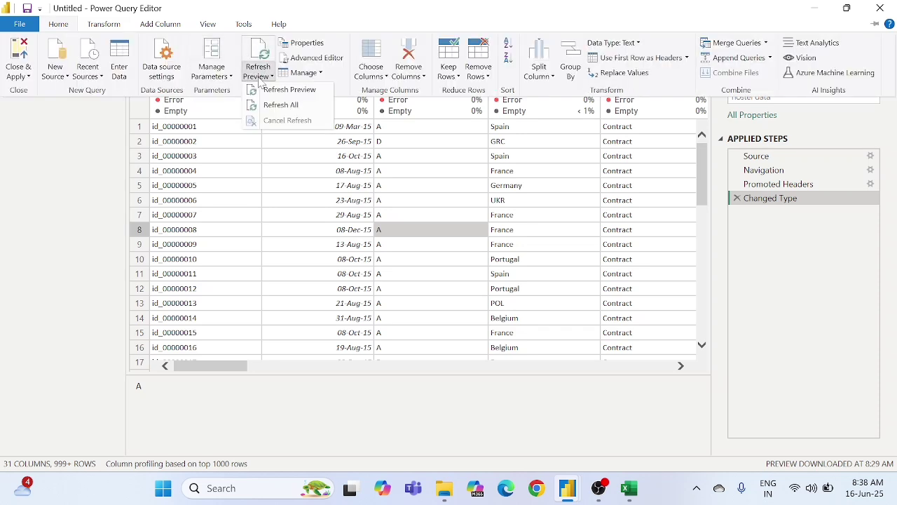
left_click(287, 105)
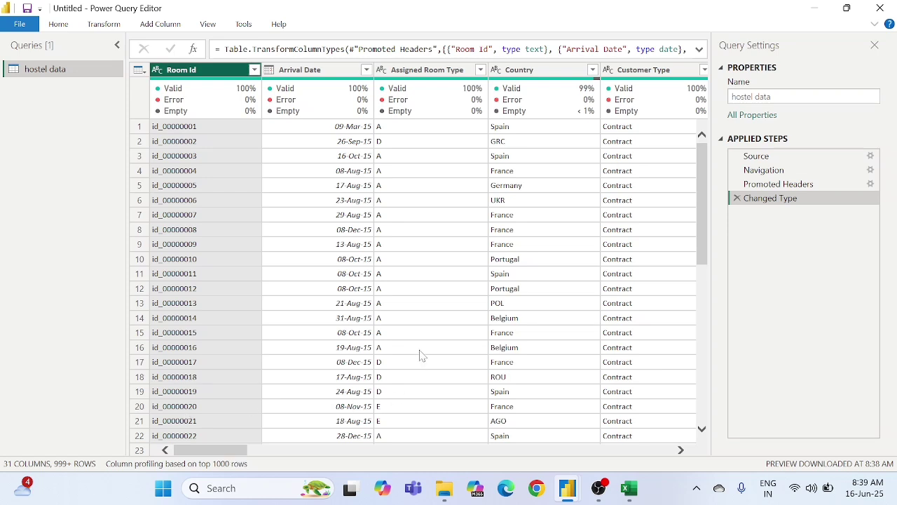
Step: Check the refreshed Arrival Date and Room Id columns, and close the query editor while applying the changes
left_click(434, 324)
left_click(301, 186)
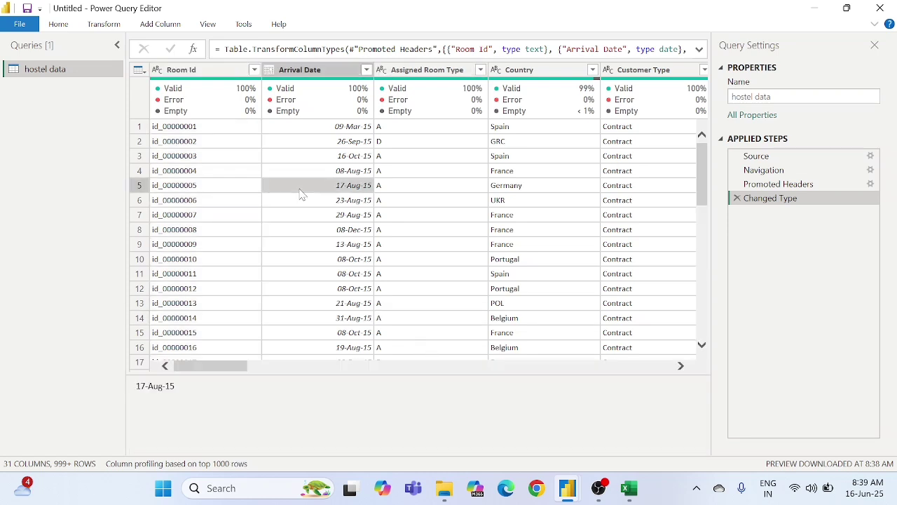
mouse_move(236, 95)
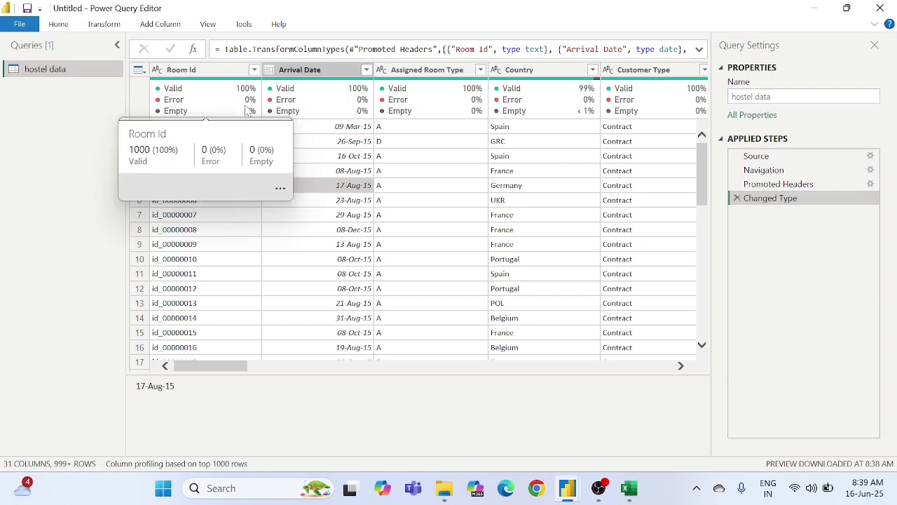
left_click(30, 23)
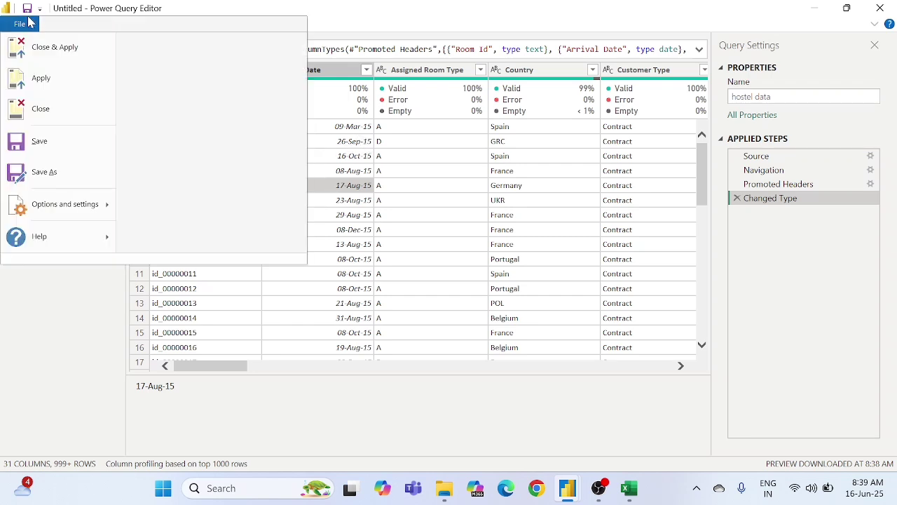
left_click(50, 59)
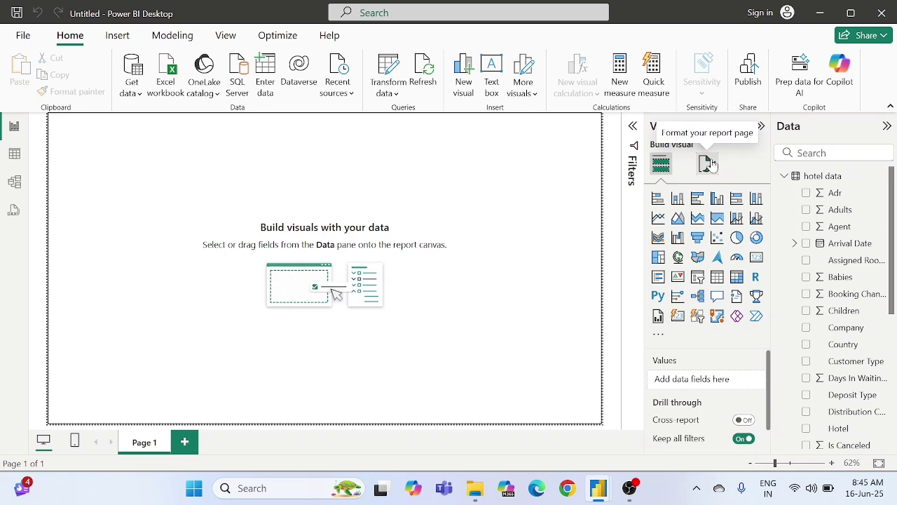
Step: Set the report page's canvas background to light grey with 0% transparency
left_click(708, 165)
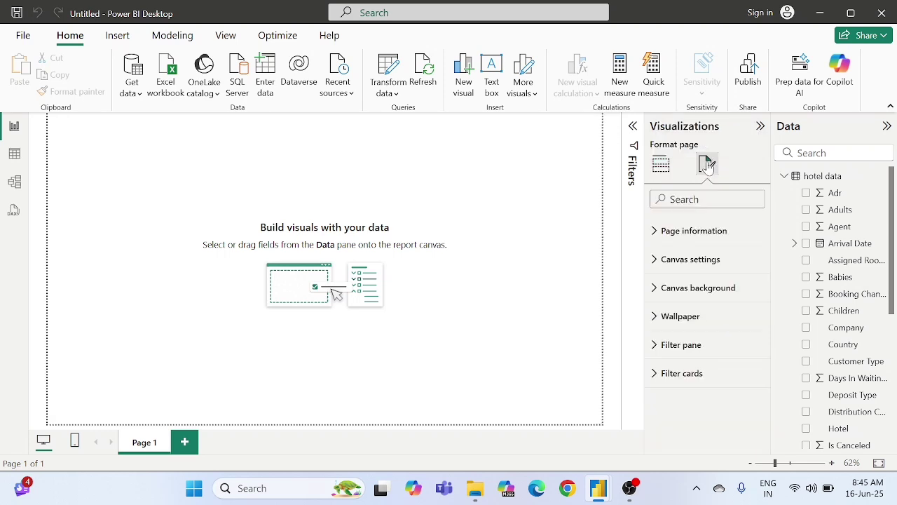
left_click(692, 289)
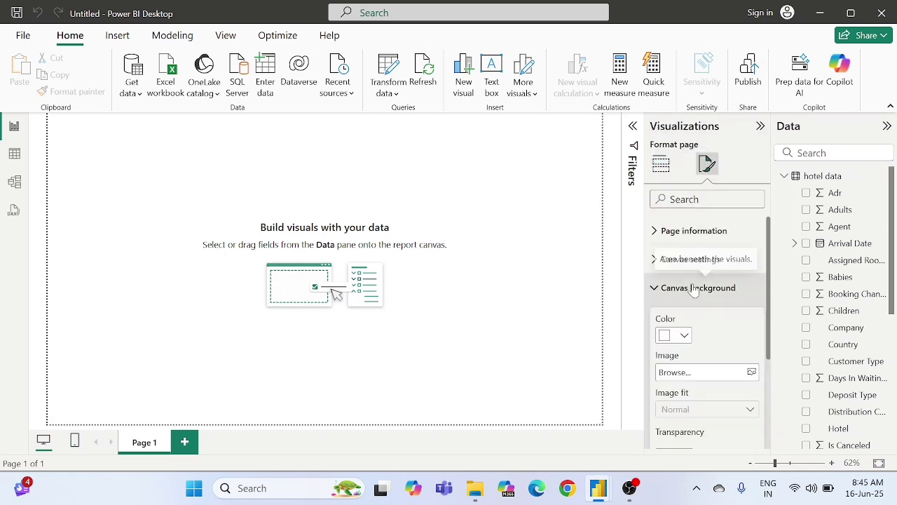
left_click(683, 335)
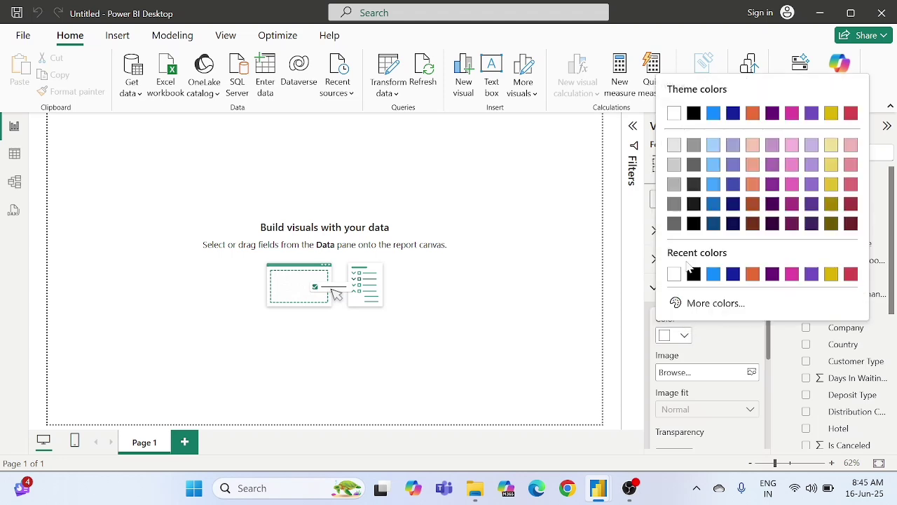
left_click(677, 149)
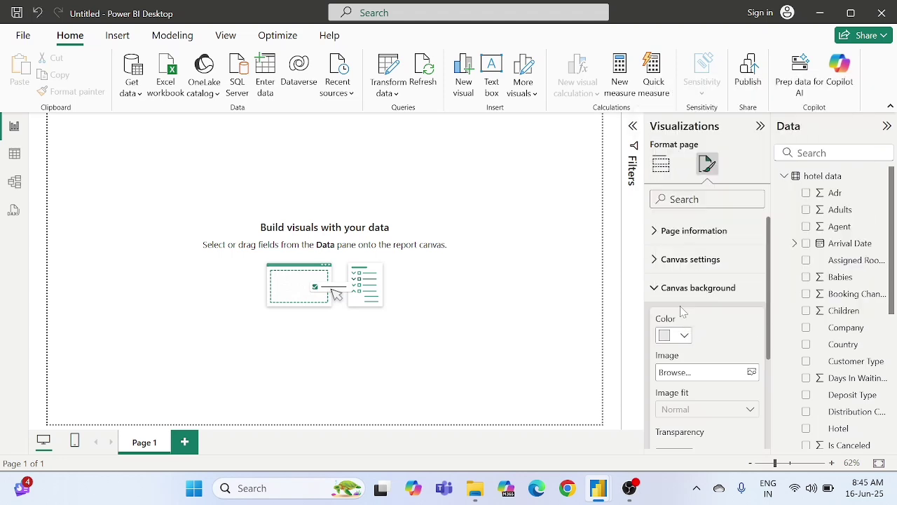
scroll(706, 369, "down", 2)
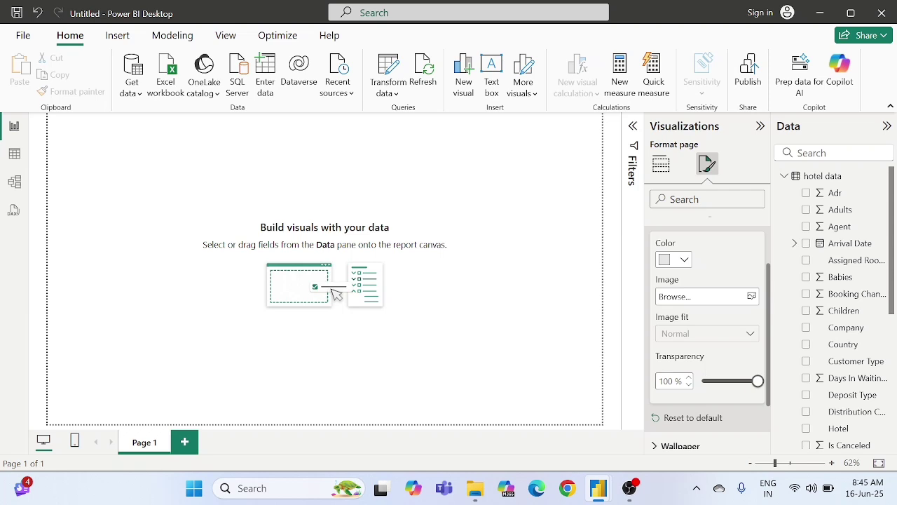
left_click(666, 380)
type("0")
key("Return")
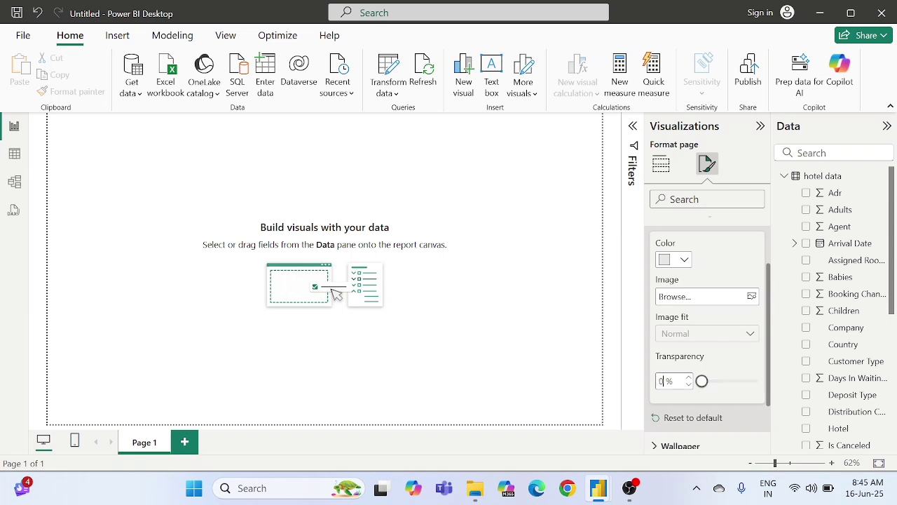
left_click(490, 321)
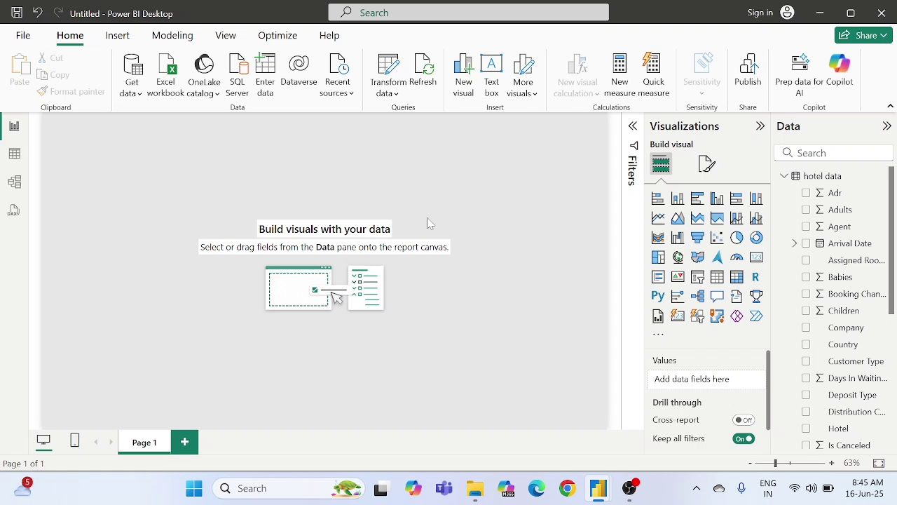
Step: Insert a rounded rectangle and resize it into a thin banner spanning nearly the full width at the page's upper edge
left_click(116, 35)
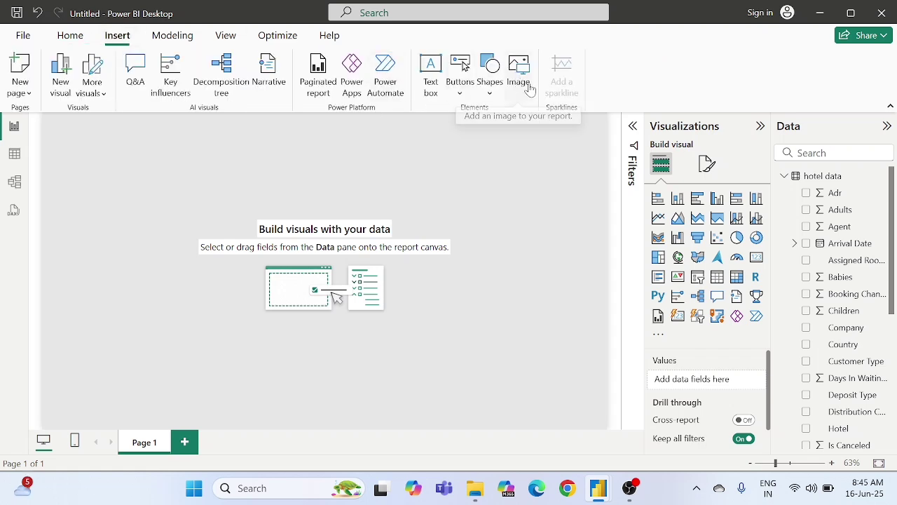
left_click(494, 80)
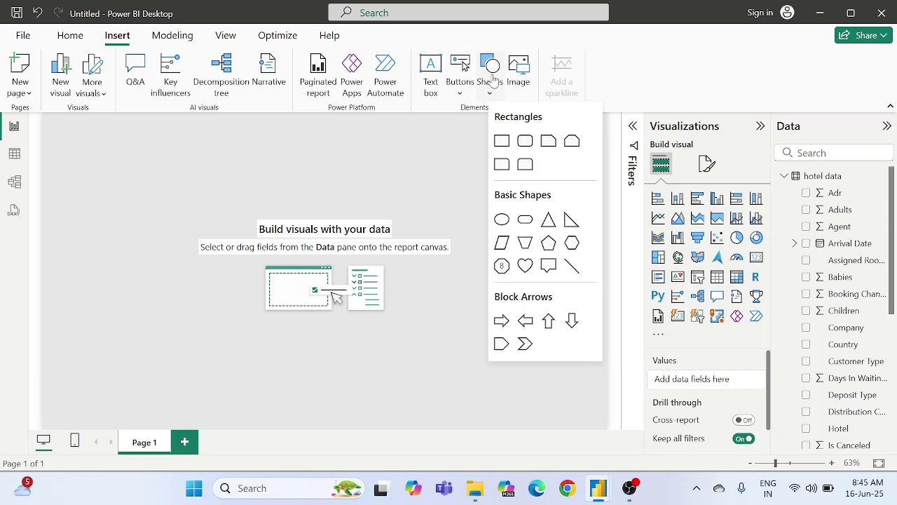
left_click(526, 142)
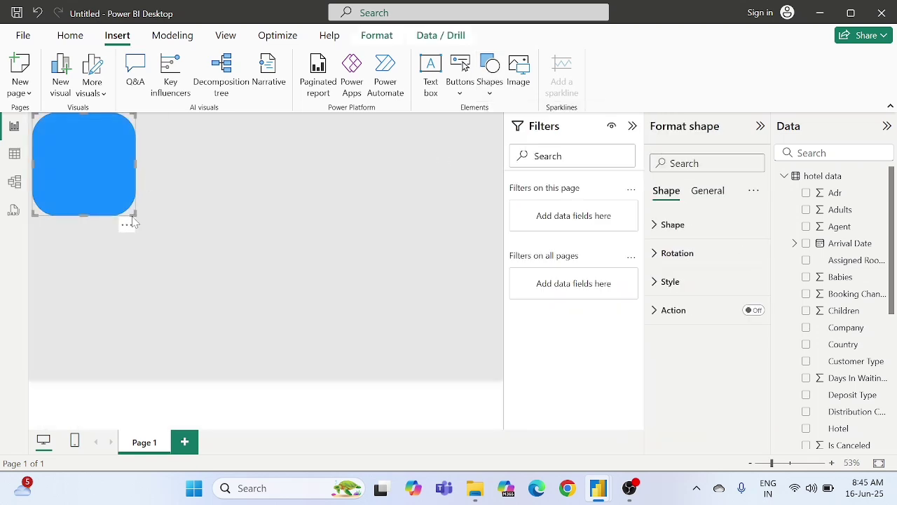
left_click_drag(134, 215, 495, 138)
Step: Nudge the banner shape slightly right and down so that it sits just inside the page edges
key("Right")
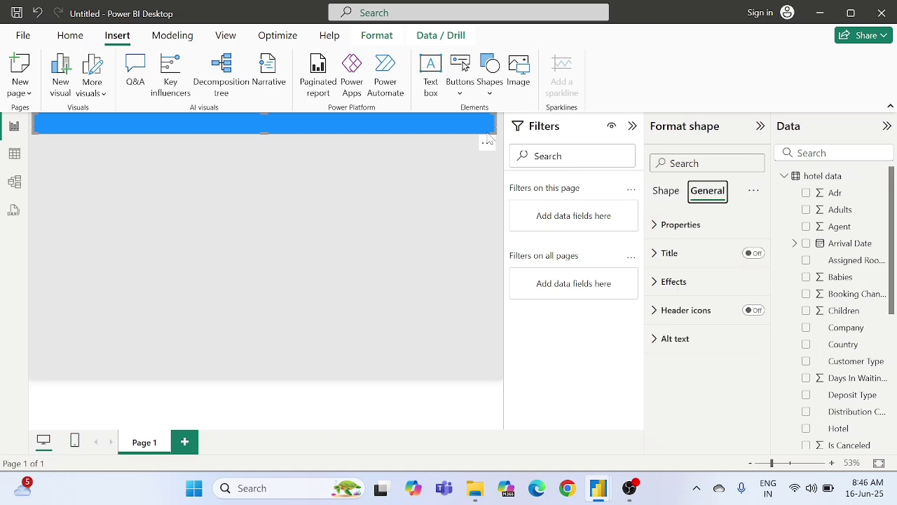
left_click(449, 132)
key("Right")
key("Right")
key("Right")
key("Right")
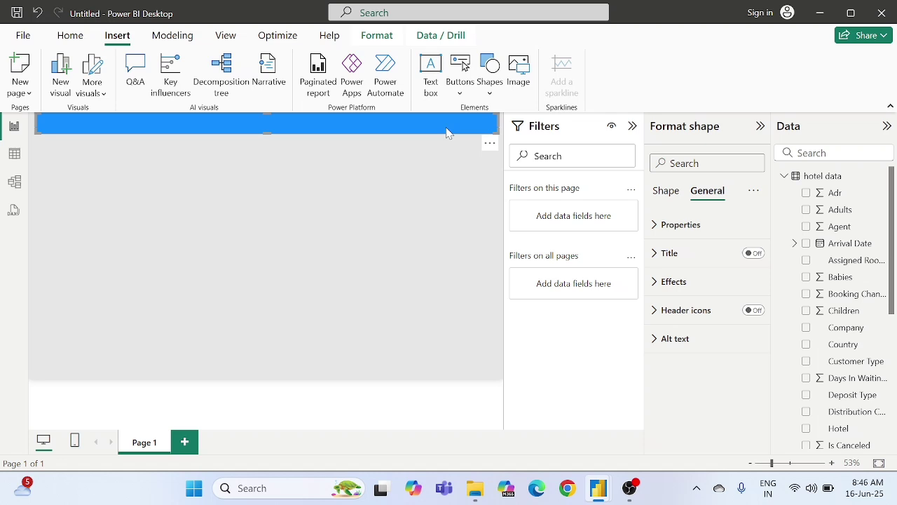
key("Down")
key("Down")
key("Down")
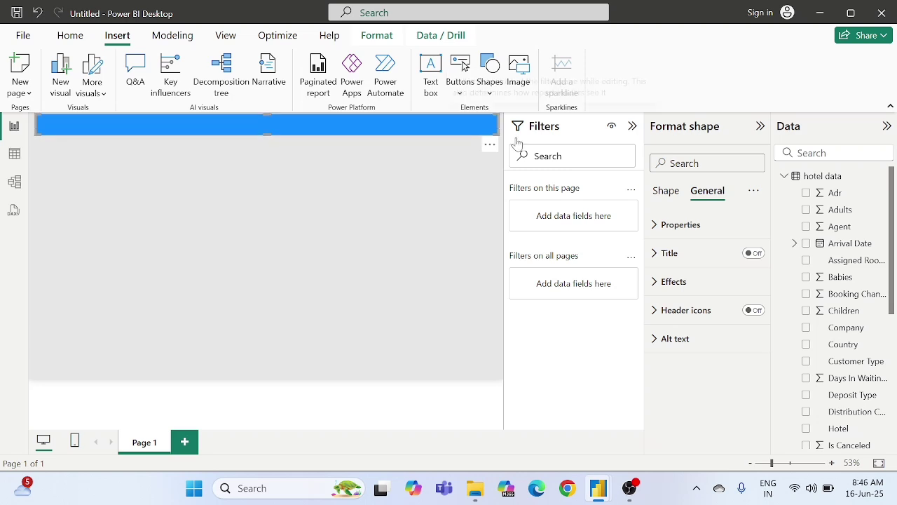
Step: Collapse the filters area to widen the canvas view, and set the banner shape's fill color to white
left_click(81, 45)
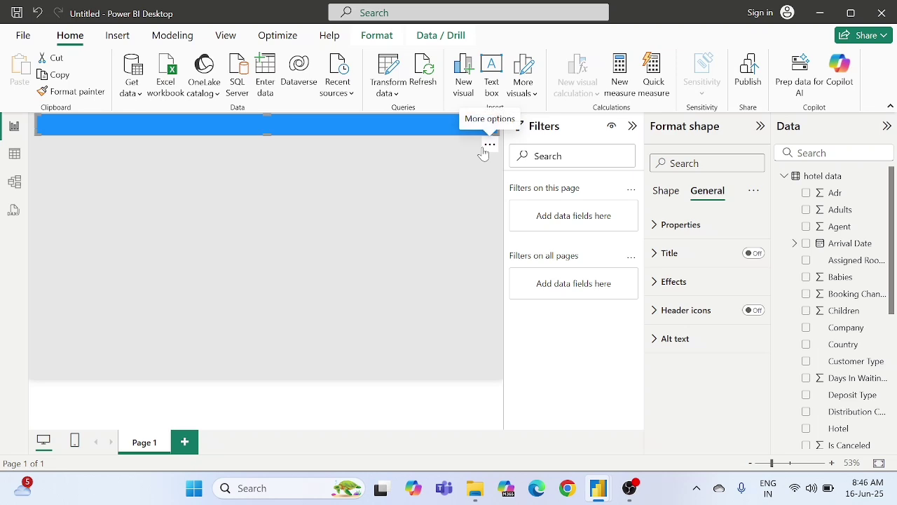
left_click(632, 127)
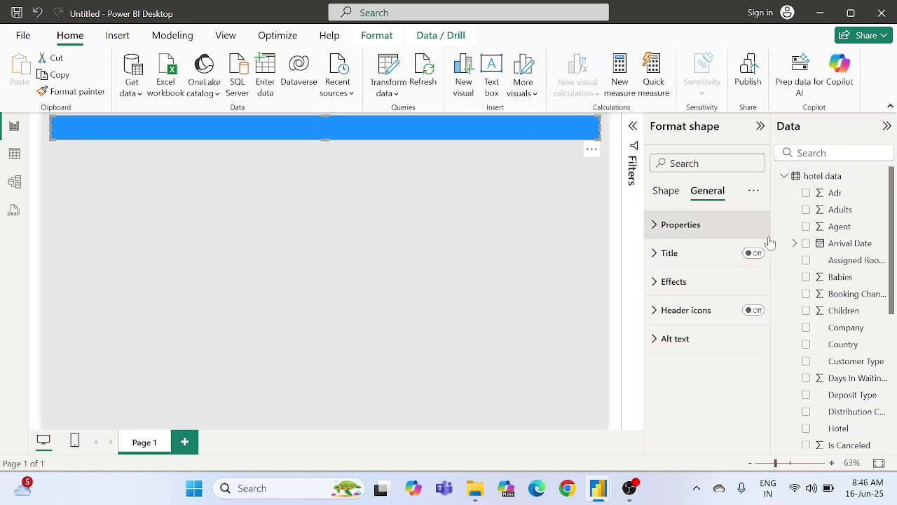
left_click(668, 193)
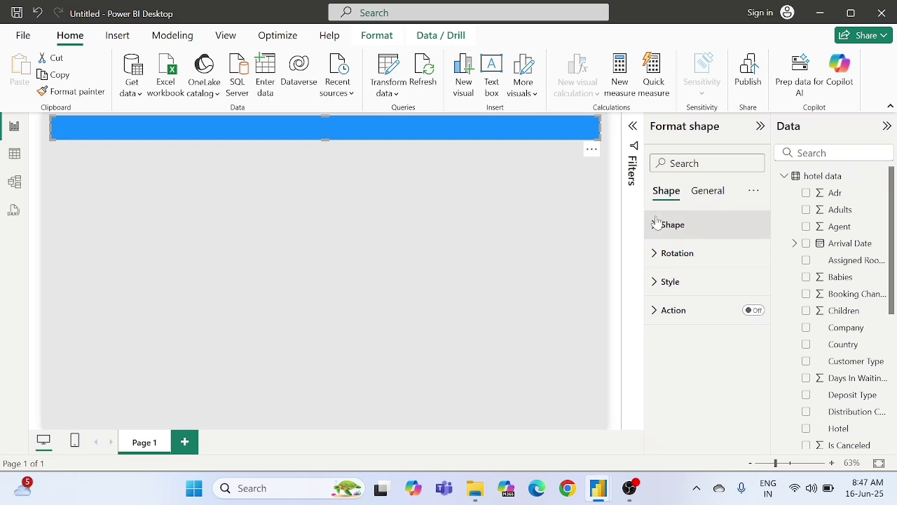
left_click(671, 284)
scroll(674, 283, "down", 4)
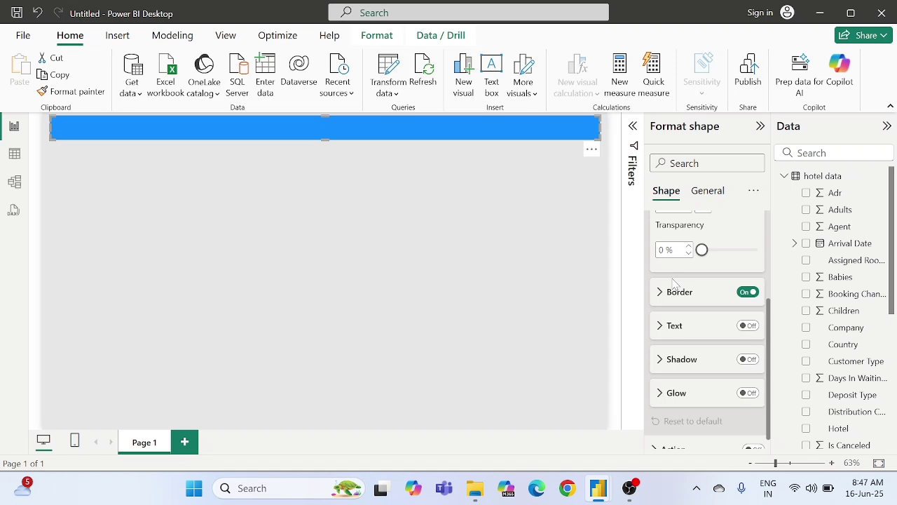
scroll(687, 298, "up", 2)
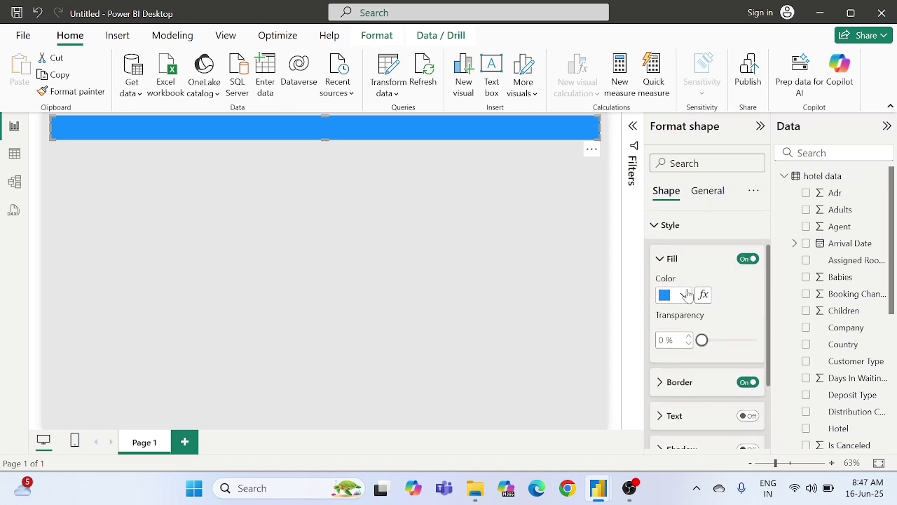
left_click(684, 295)
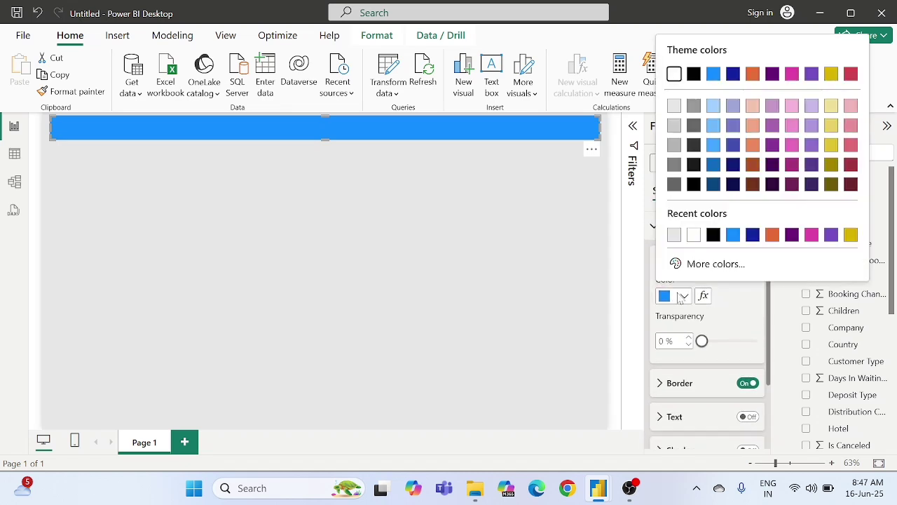
left_click(698, 237)
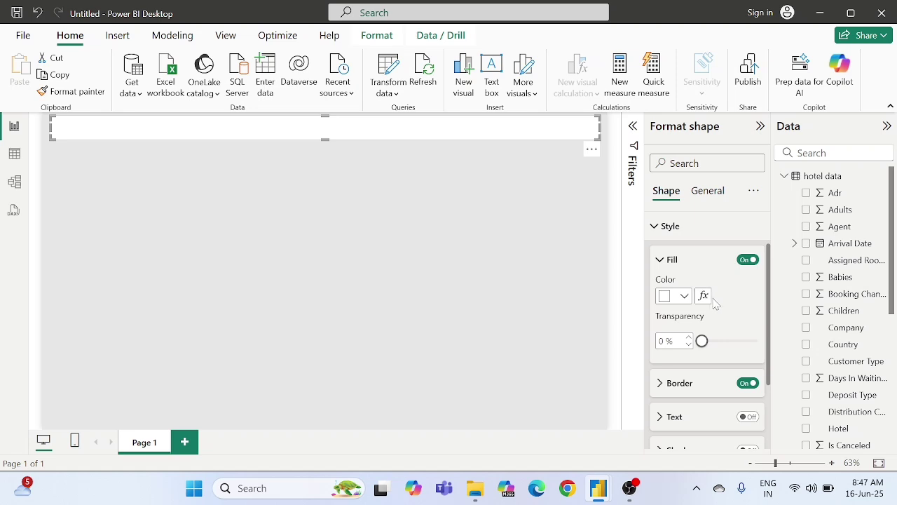
scroll(725, 303, "down", 2)
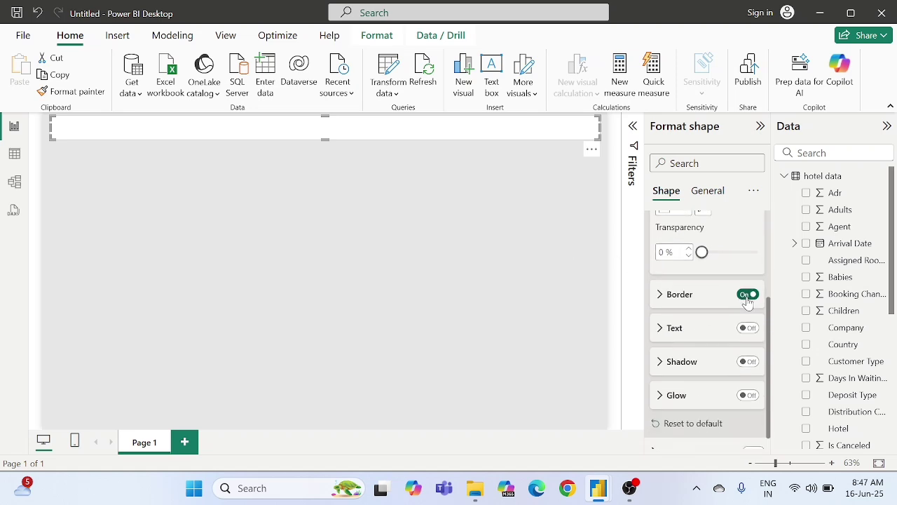
left_click(540, 225)
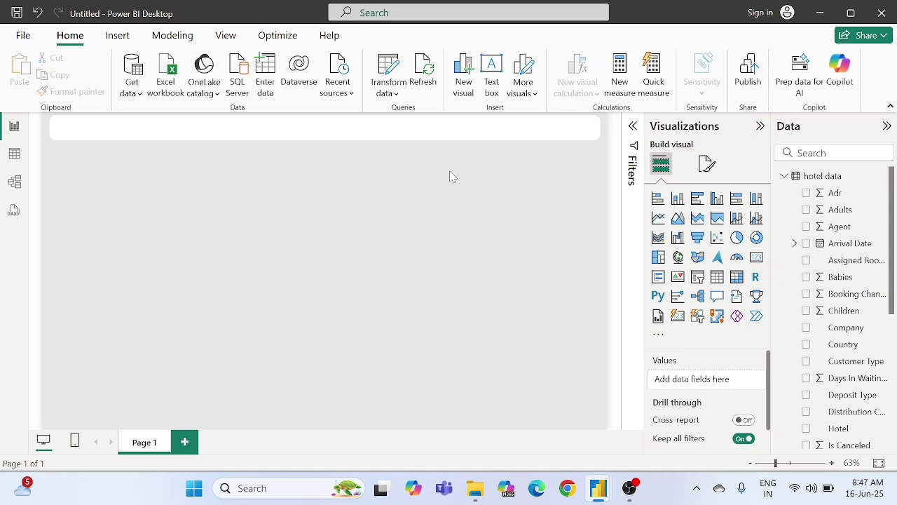
Step: Make the white banner shape slightly taller by extending its lower edge
left_click(546, 142)
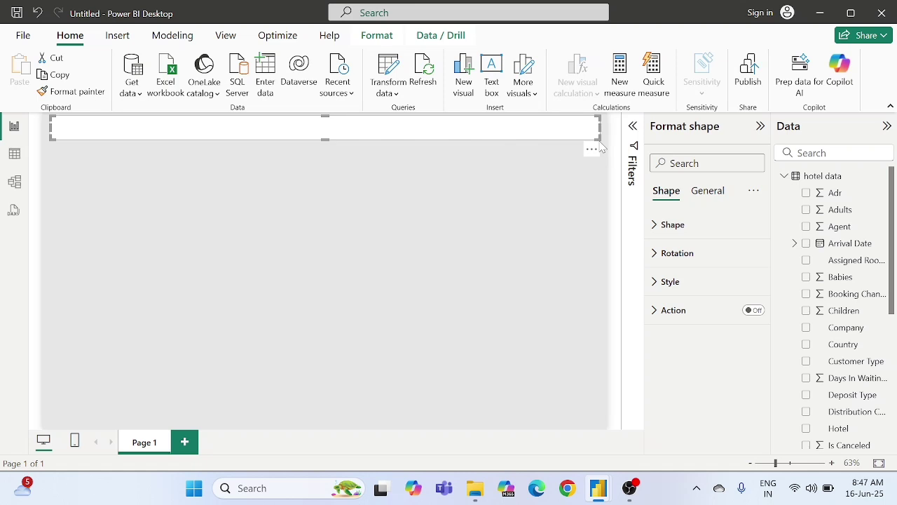
left_click_drag(598, 137, 601, 146)
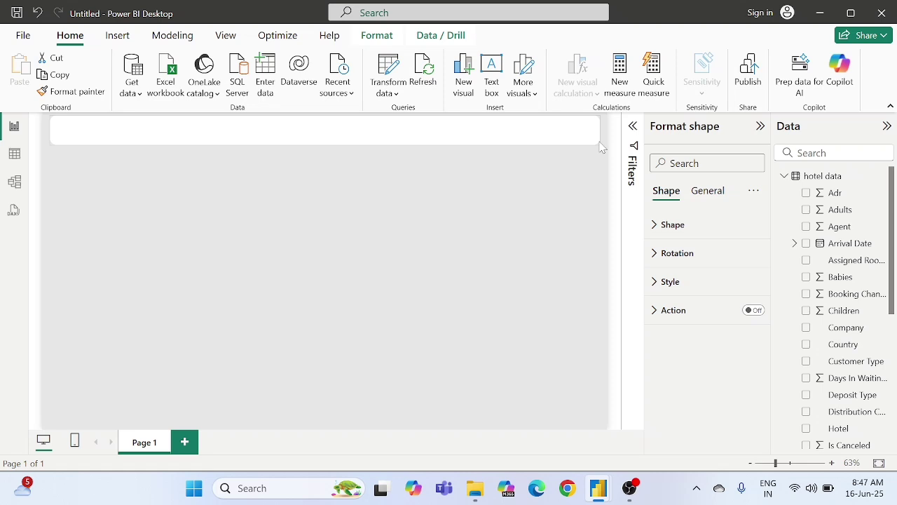
left_click(500, 181)
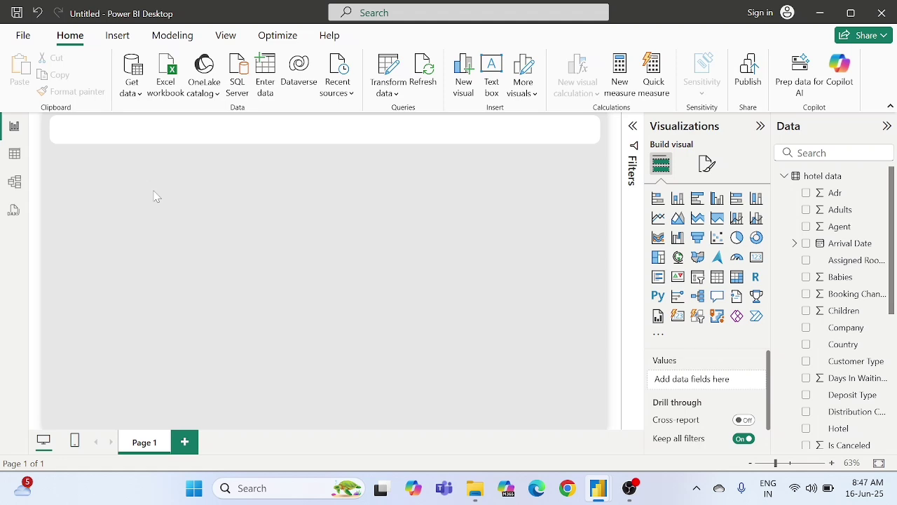
Step: Rename report page Page 1 as KPI SUMMARY DASHBOARD
double_click(163, 447)
key("BackSpace")
type("KPI")
type(" SUMMARY")
type(" DASHBOA")
type("RD")
key("Return")
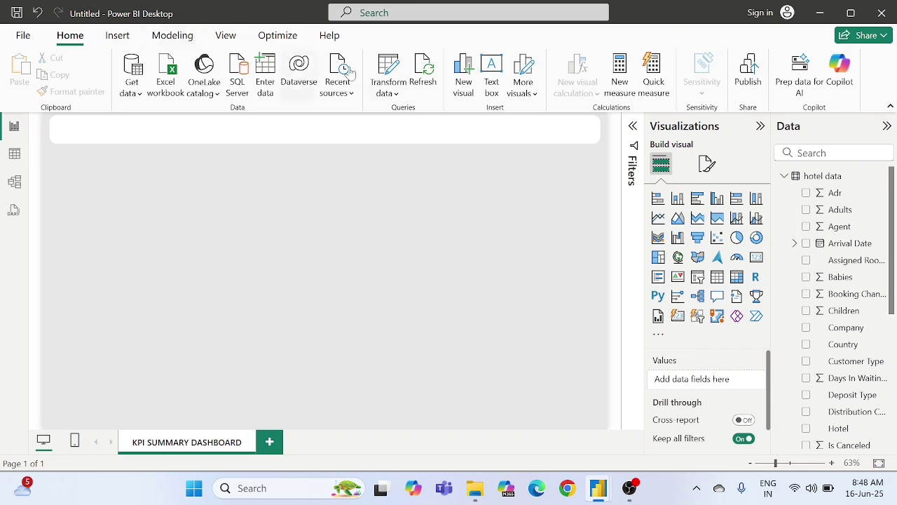
Step: Add a text box reading "HOTEL MANAGEMENT REPORT | KPI SUMMARY DASHBOARD", copying the second part from the page name
left_click(490, 83)
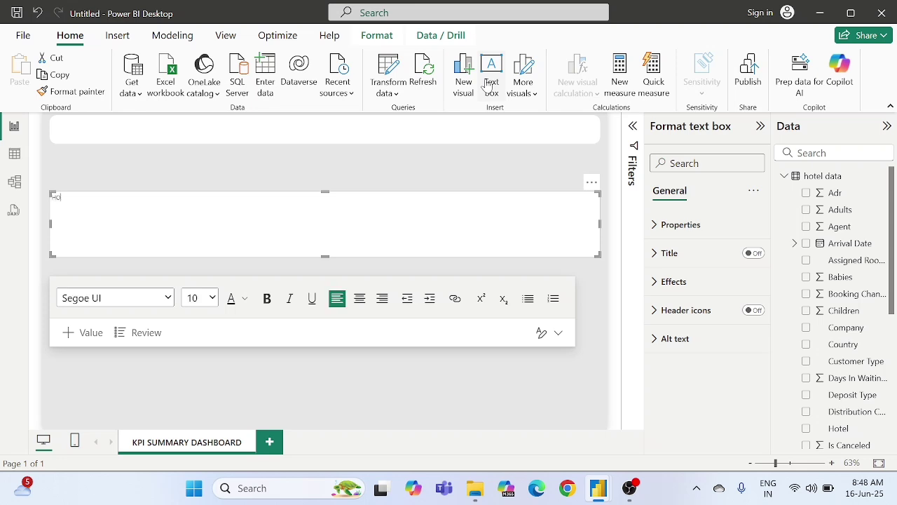
type("HOTEL MANAGEMENT REPORT")
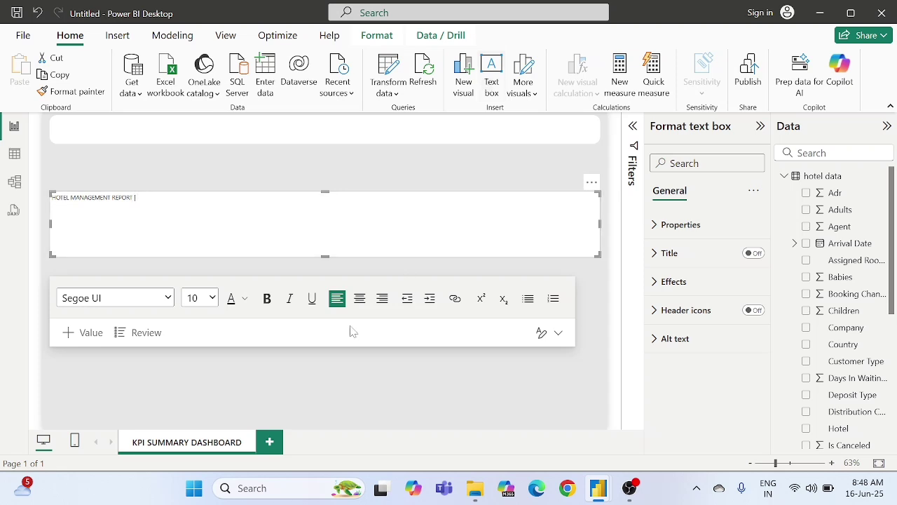
double_click(212, 449)
key("ctrl+c")
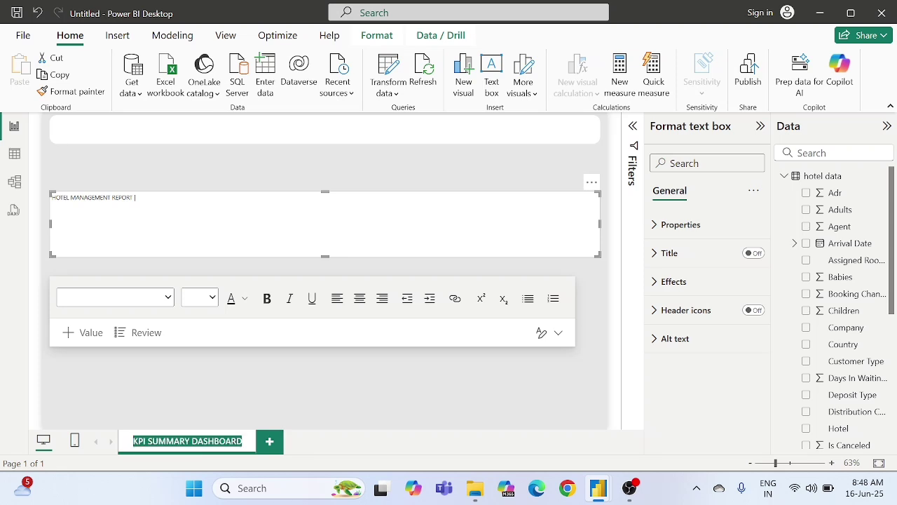
left_click(164, 211)
key("ctrl+v")
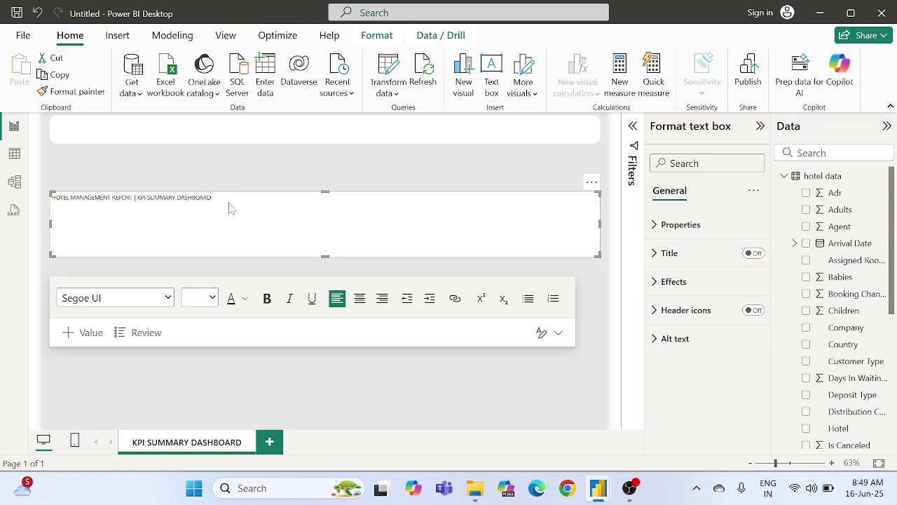
Step: Try font sizes 32 and 28 on the entire report title text
key("ctrl+a")
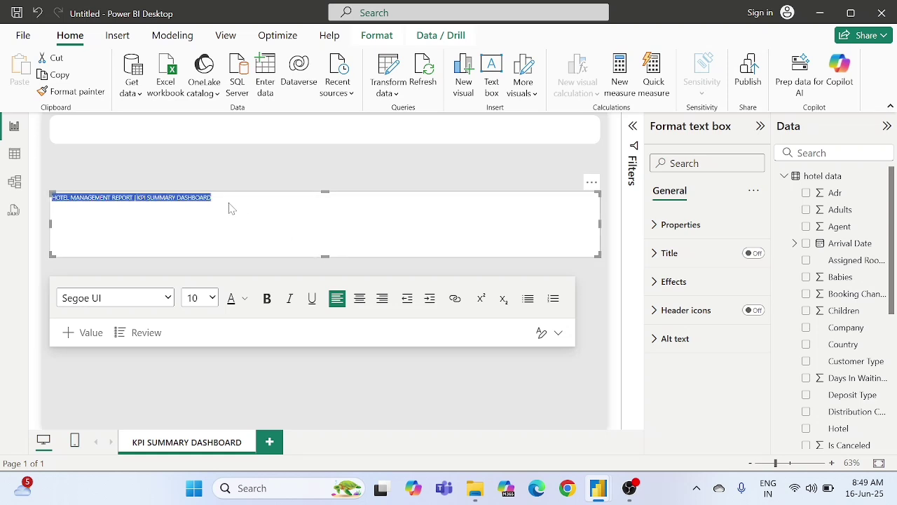
left_click(212, 298)
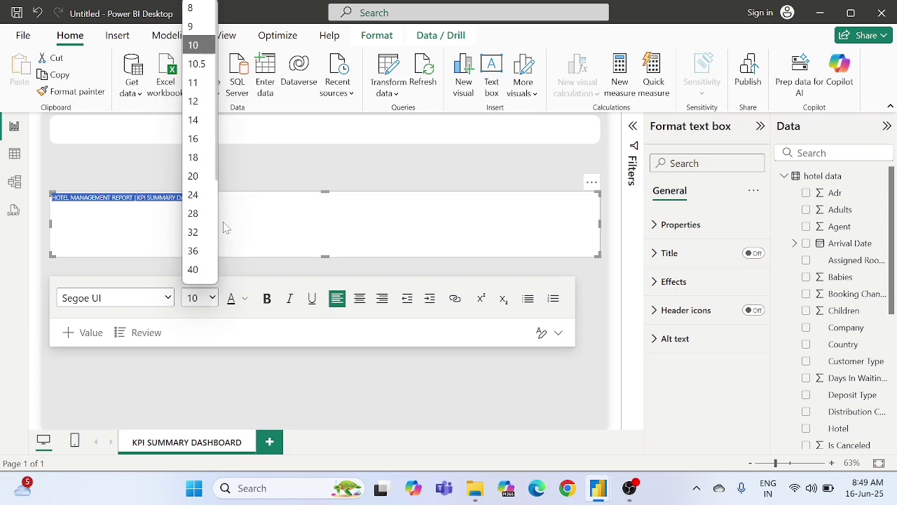
left_click(199, 232)
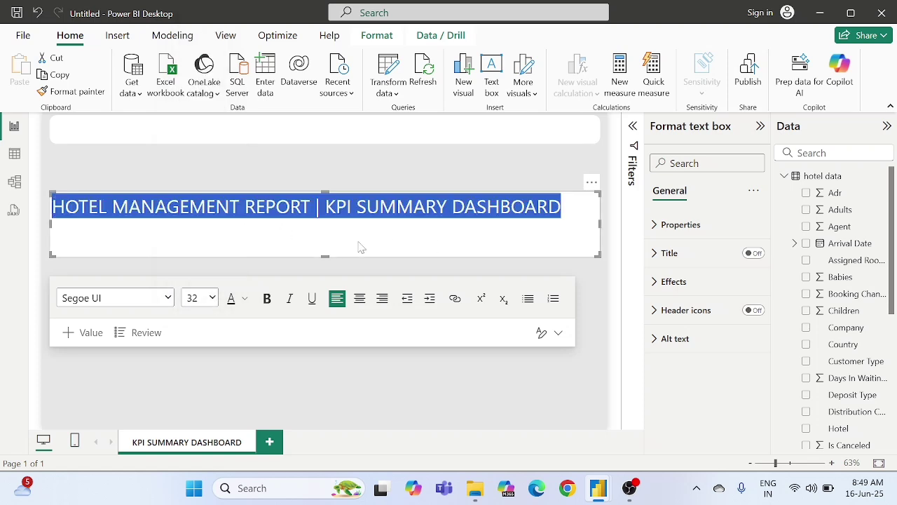
left_click(210, 300)
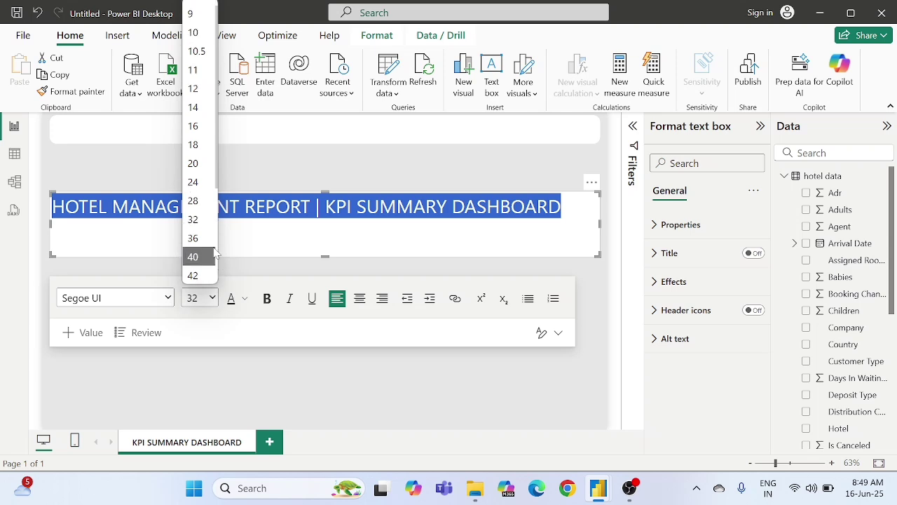
left_click(200, 202)
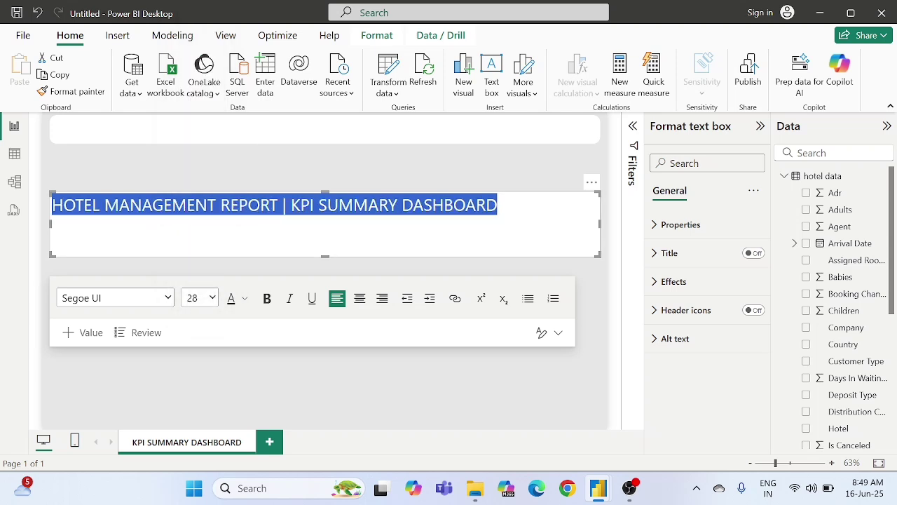
Step: Set the entire report title text to font size 24 and make it bold
left_click(316, 205)
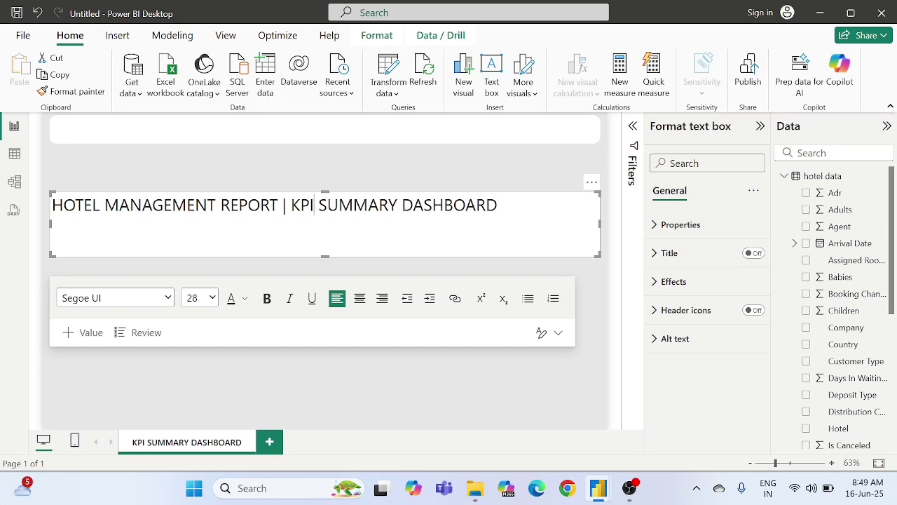
key("End")
key("ctrl+shift+Left")
key("ctrl+shift+Left")
key("ctrl+shift+Left")
key("ctrl+shift+Left")
key("ctrl+shift+Left")
key("ctrl+shift+Left")
key("ctrl+shift+Left")
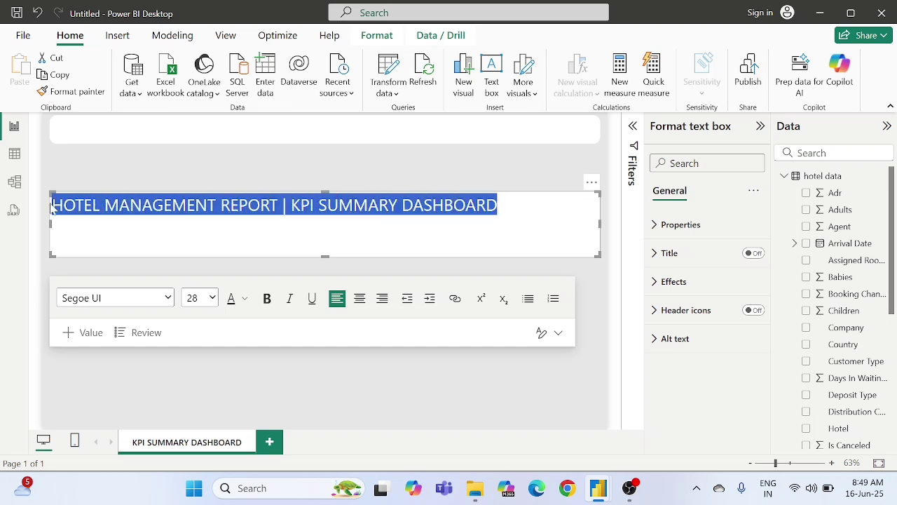
left_click(211, 303)
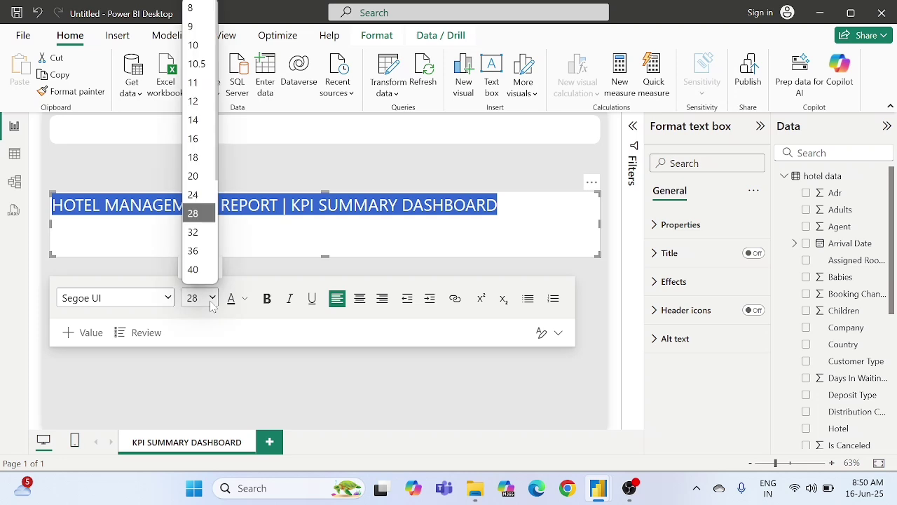
left_click(198, 182)
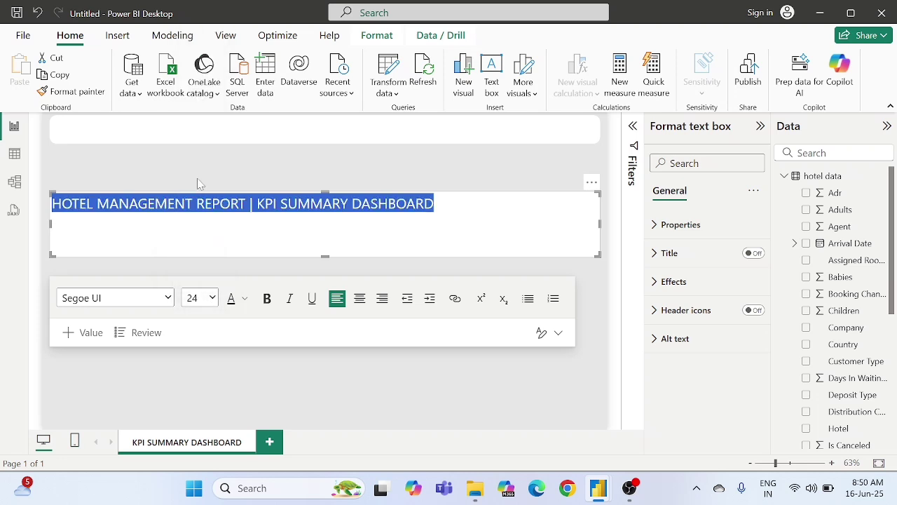
left_click(267, 298)
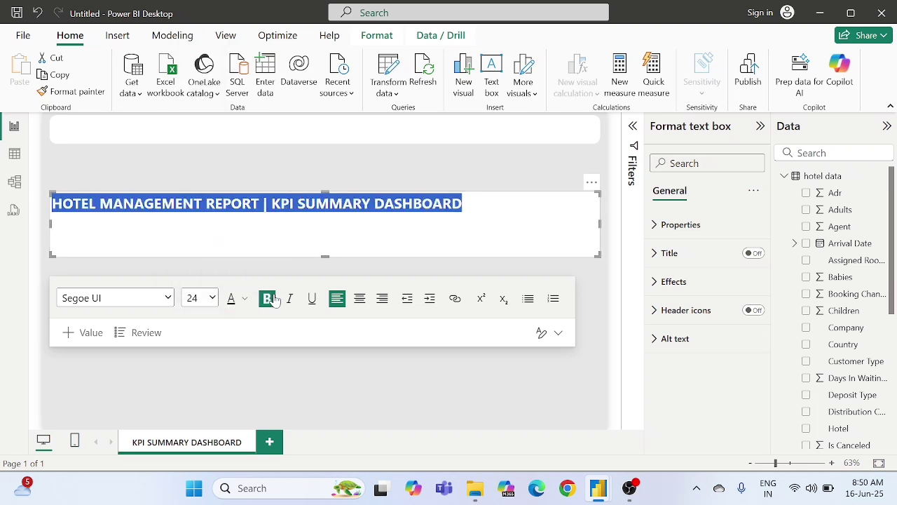
Step: Try a custom blue-hue font color, #212123, on "KPI SUMMARY DASHBOARD" in the title text box
left_click(317, 218)
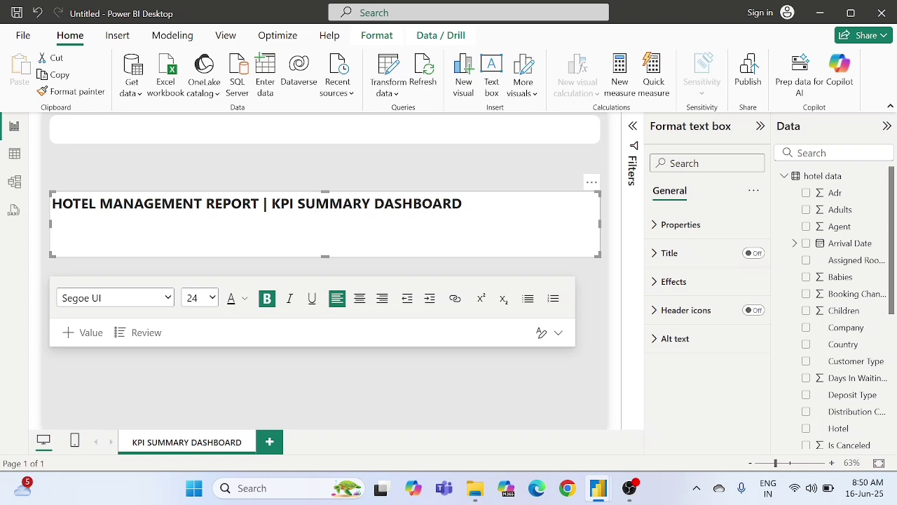
left_click_drag(271, 203, 463, 204)
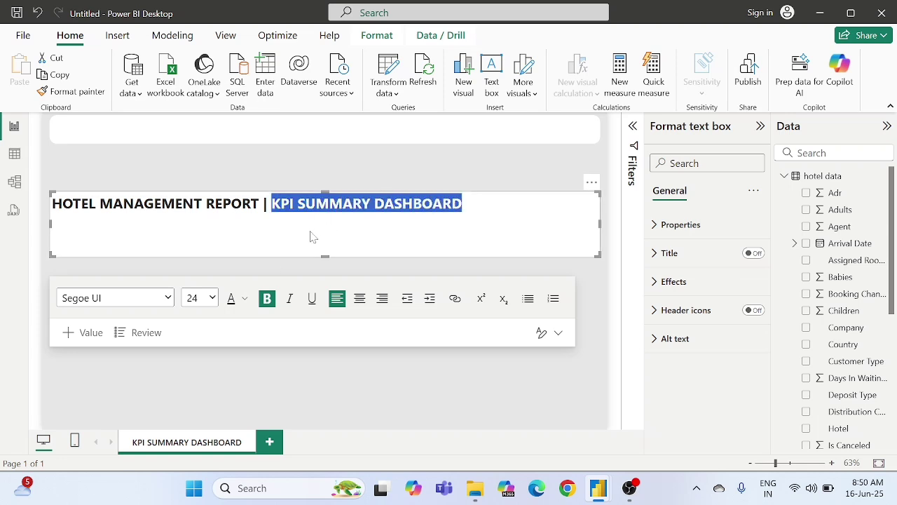
left_click(244, 302)
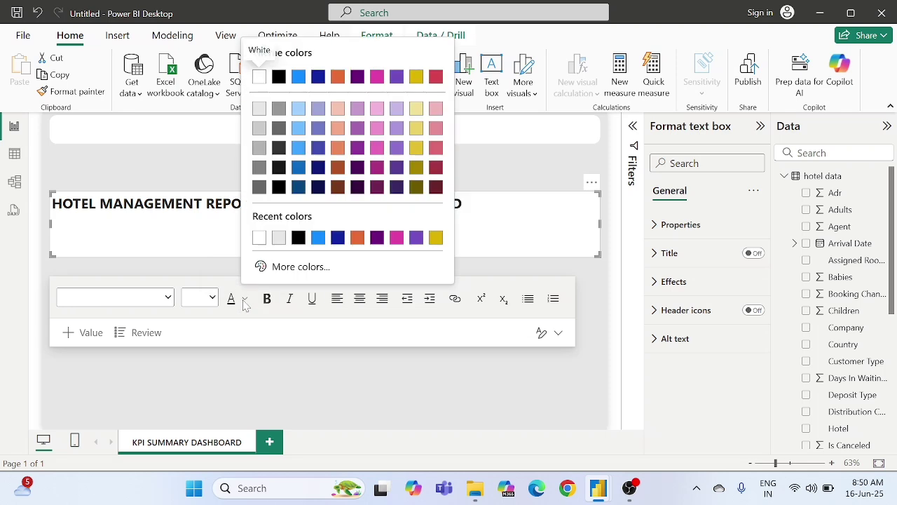
left_click(291, 267)
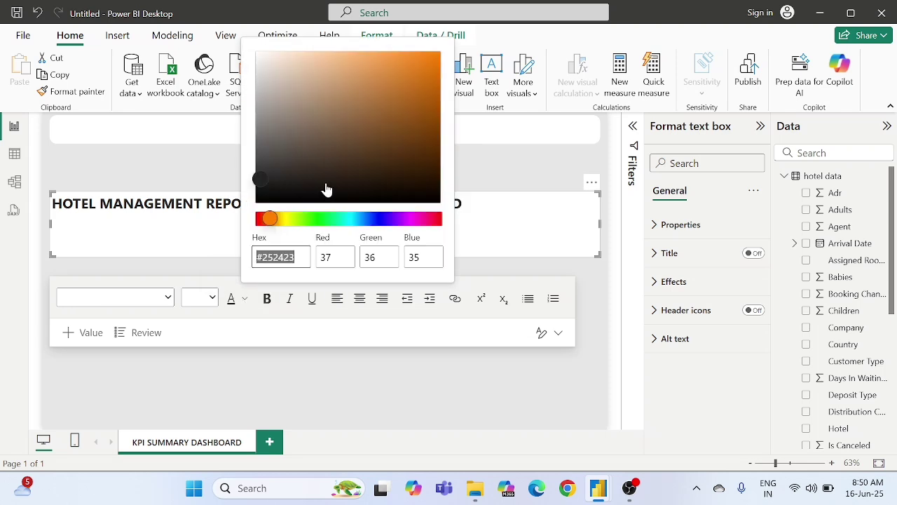
left_click(273, 219)
left_click_drag(273, 220, 375, 221)
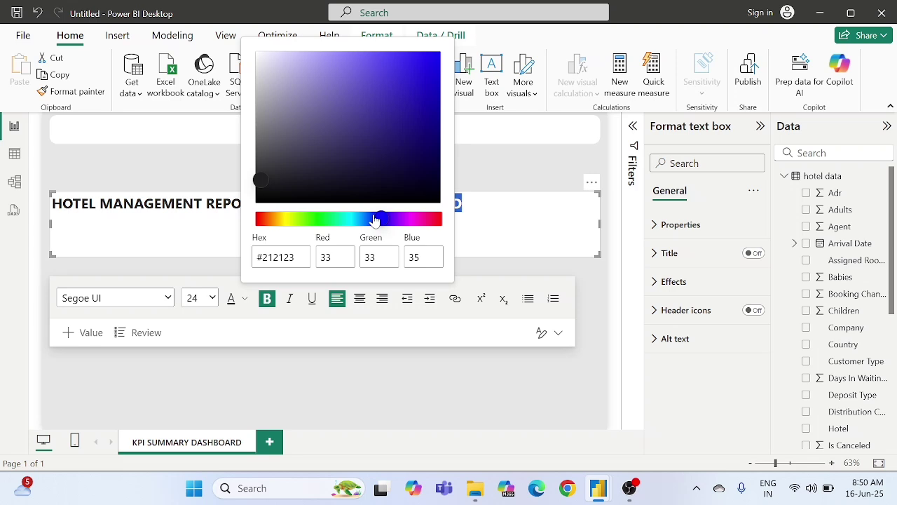
left_click(218, 329)
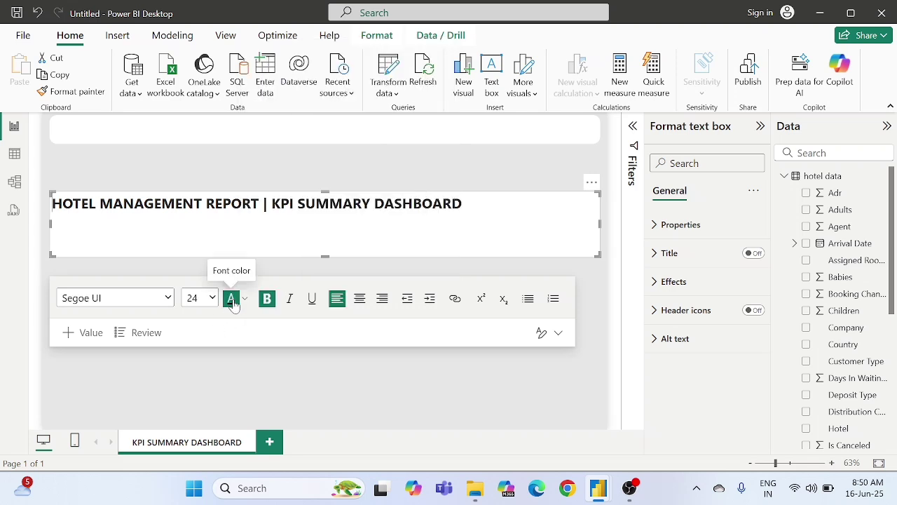
Step: Try the custom font color #0000FB in the title text box
left_click(244, 299)
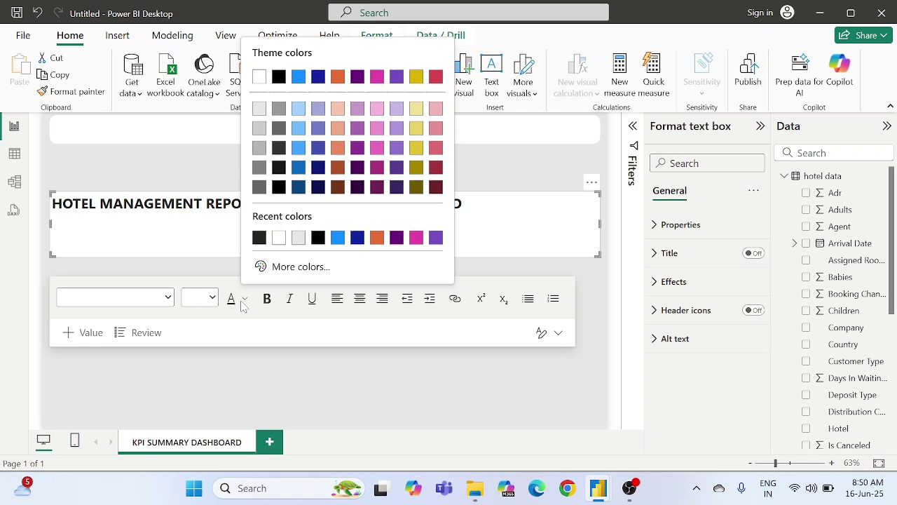
left_click(281, 266)
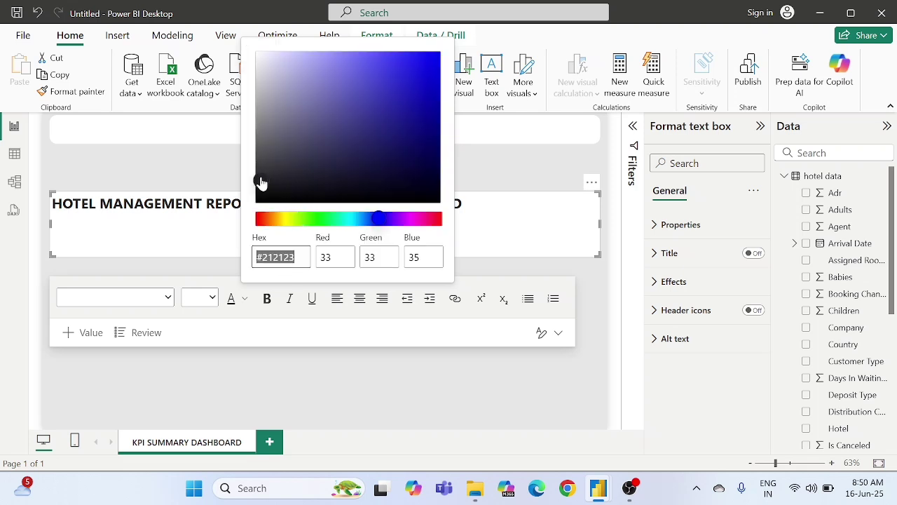
mouse_move(260, 181)
left_mouse_down()
mouse_move(391, 108)
mouse_move(437, 63)
left_mouse_up()
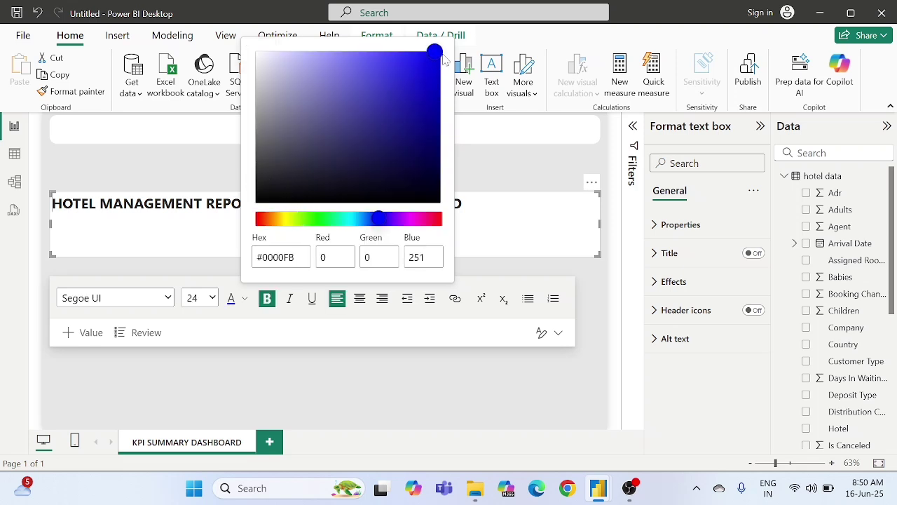
left_click(251, 317)
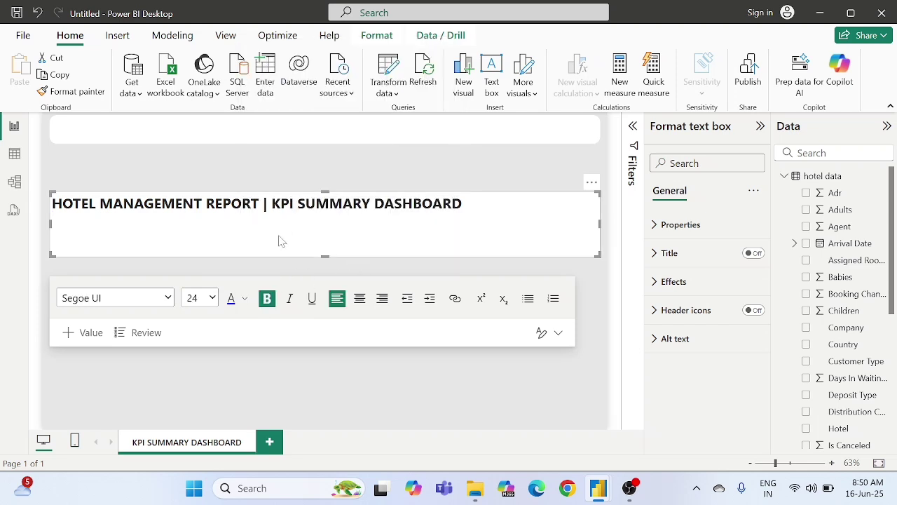
left_click_drag(272, 203, 464, 204)
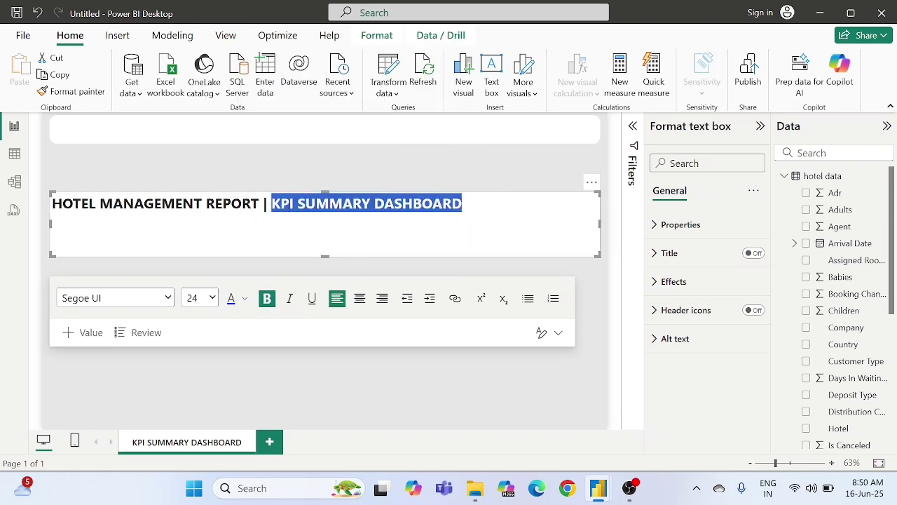
left_click(244, 298)
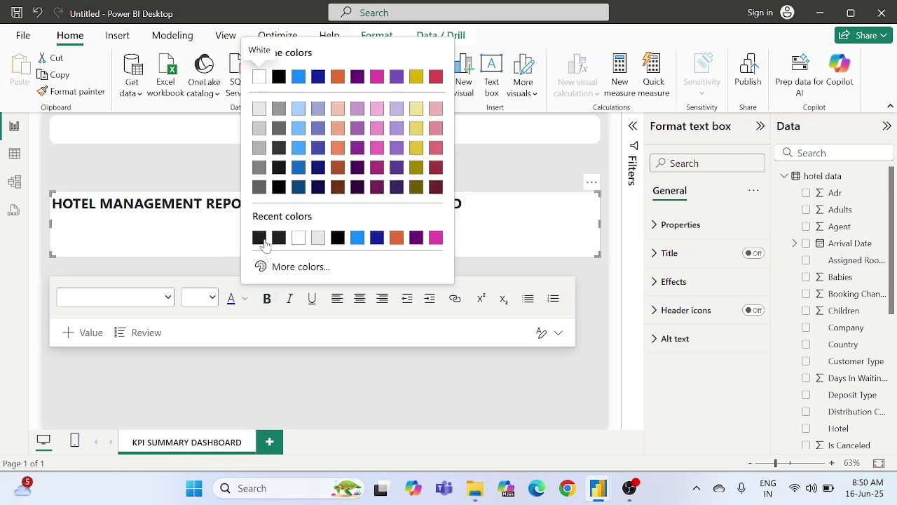
left_click(231, 300)
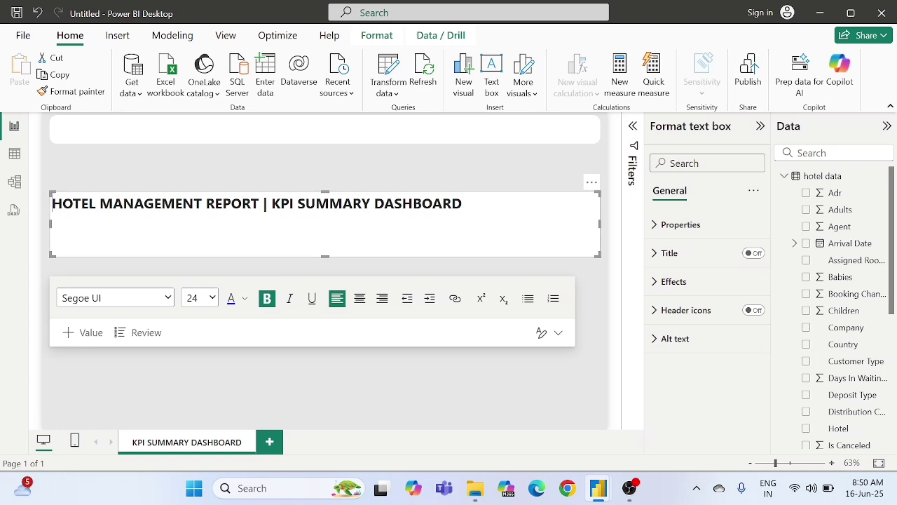
Step: Set the font color of "KPI SUMMARY DASHBOARD" in the title to custom blue #0303FF
left_click_drag(271, 204, 463, 203)
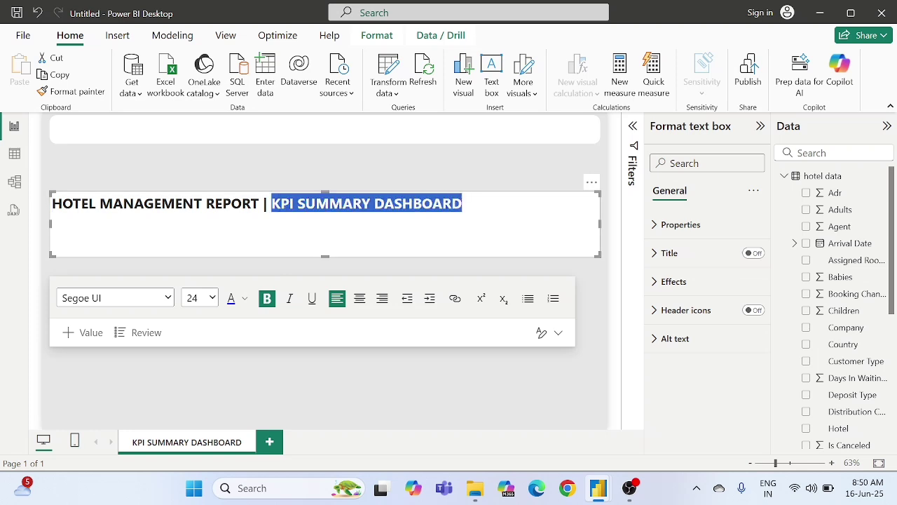
left_click(245, 299)
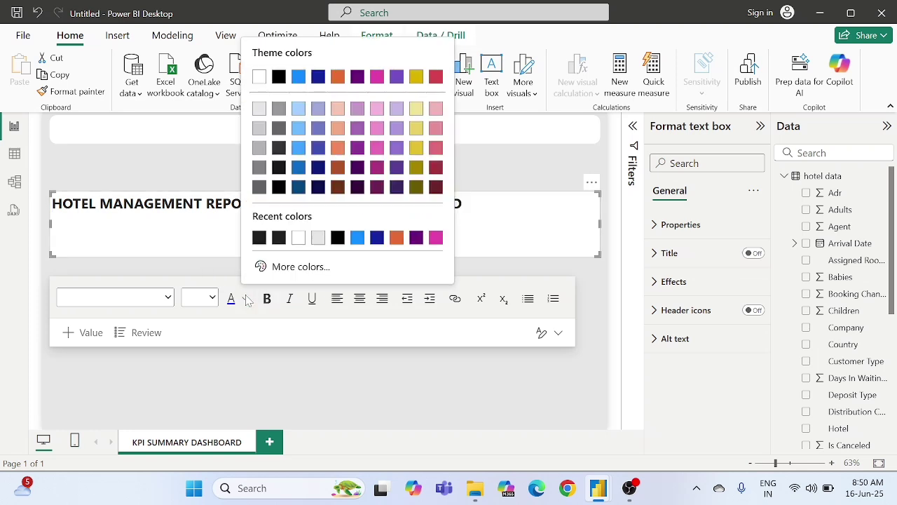
left_click(283, 272)
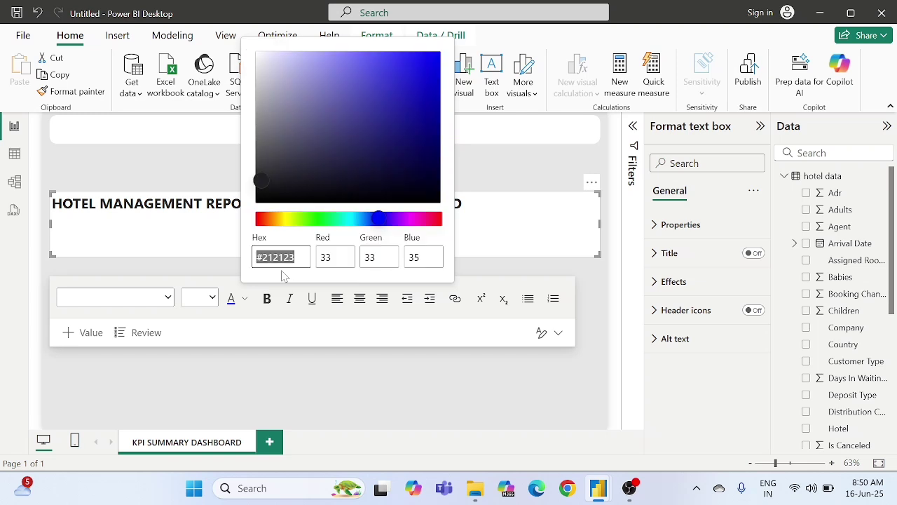
left_click(435, 54)
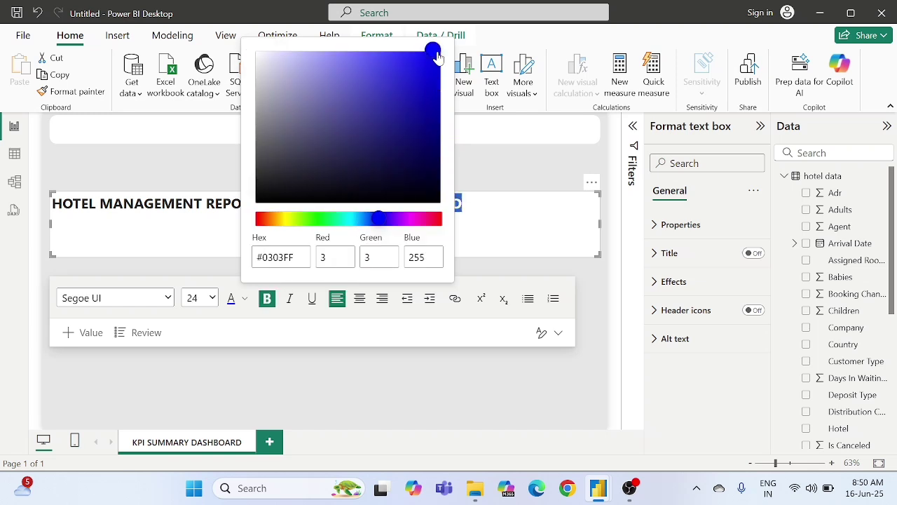
left_click(246, 320)
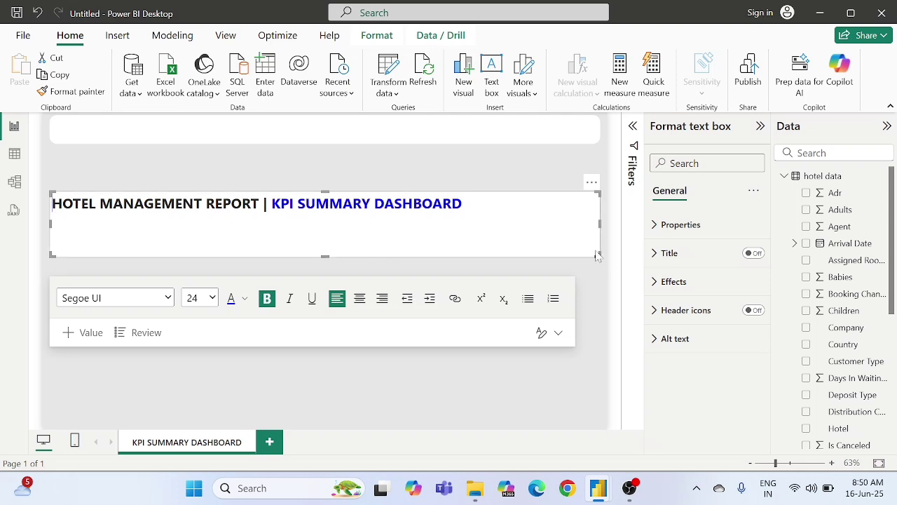
Step: Shrink the title text box to fit its text and place it on the white header banner
left_click_drag(597, 254, 474, 216)
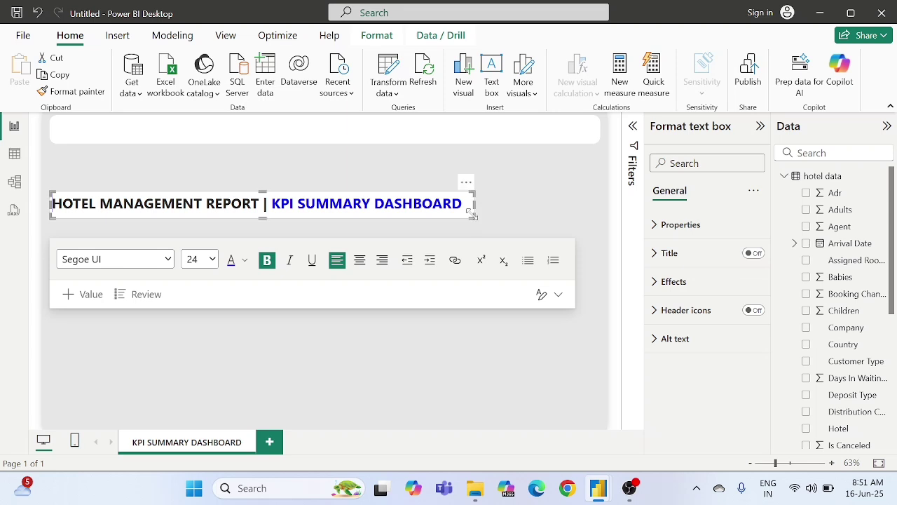
left_click_drag(465, 182, 495, 107)
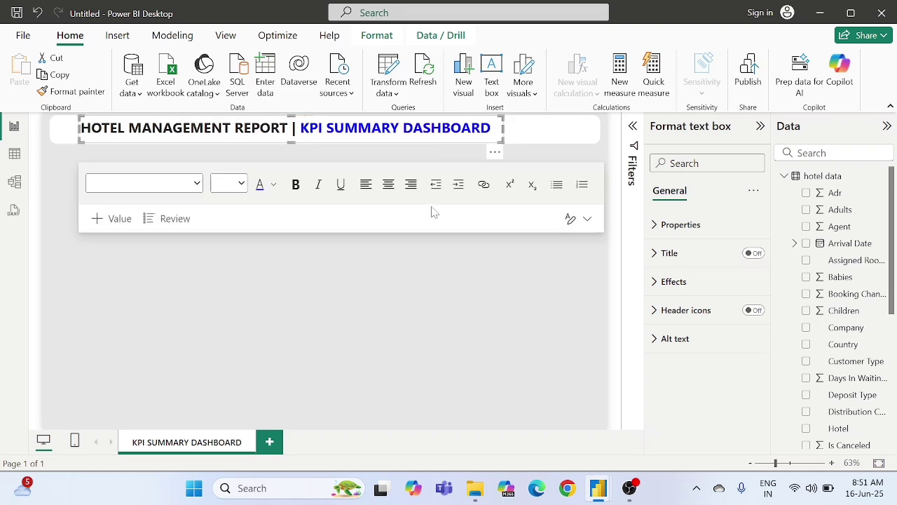
left_click(383, 281)
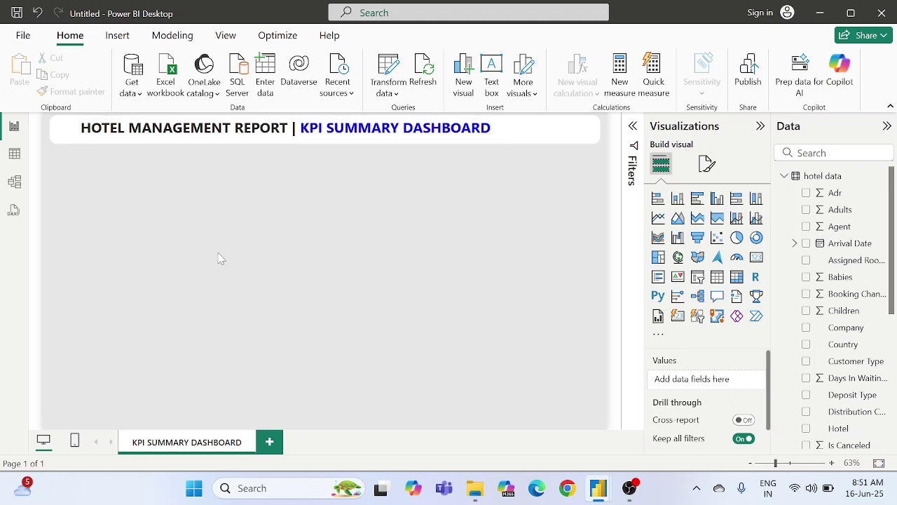
Step: Insert a rectangle shape, shrink it to card size and position it below the header banner near the page's left edge
left_click(118, 35)
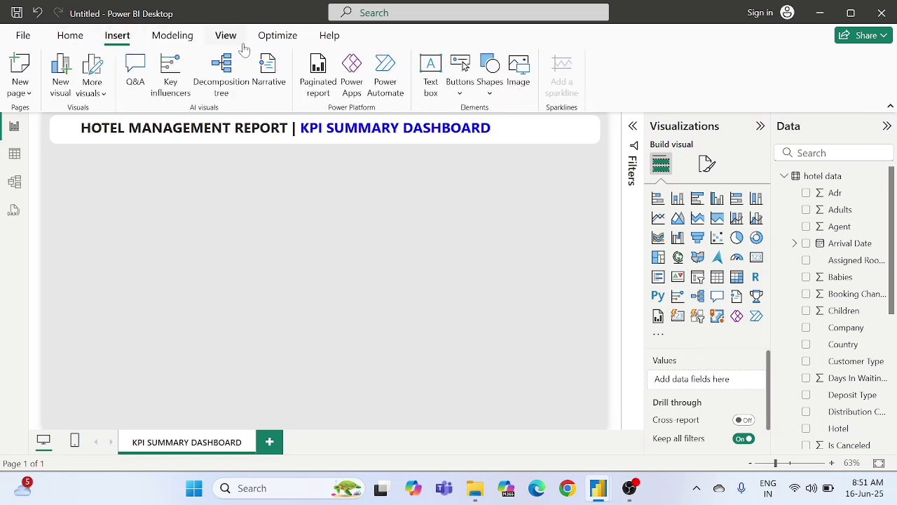
left_click(488, 78)
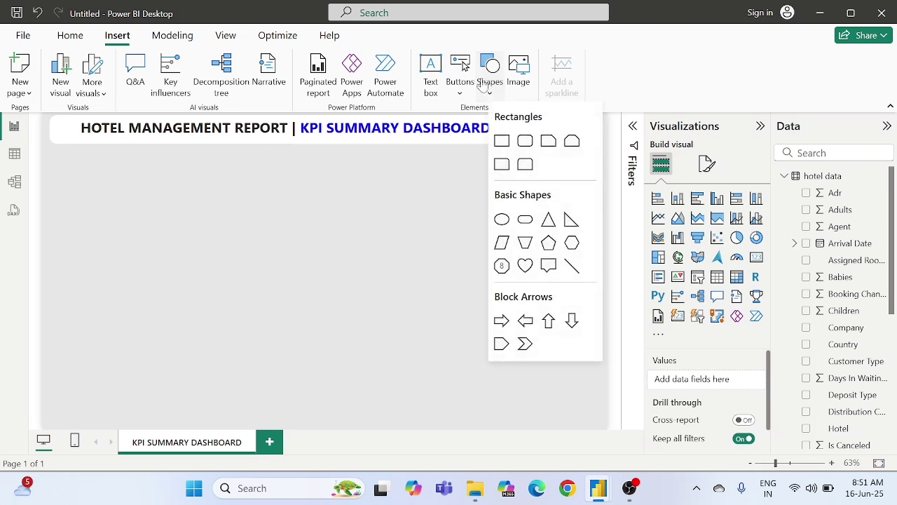
left_click(502, 142)
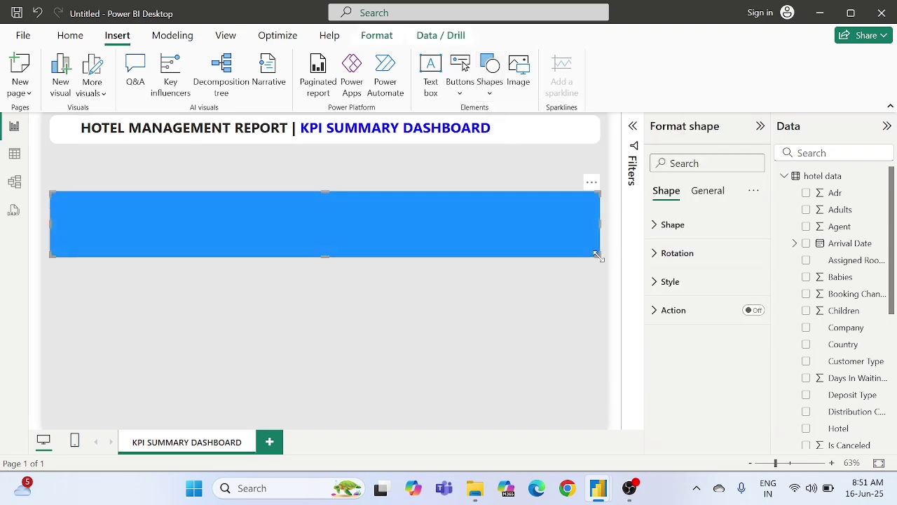
left_click_drag(597, 255, 182, 270)
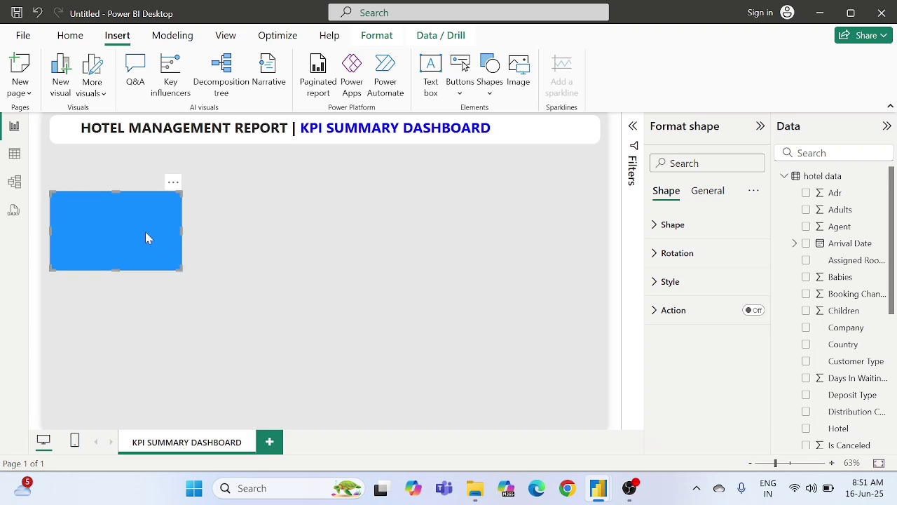
left_click_drag(146, 232, 148, 210)
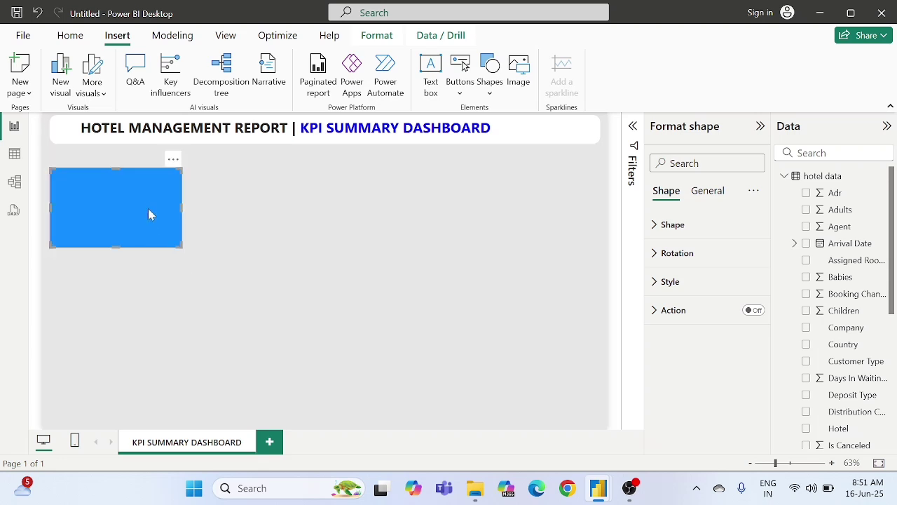
key("Left")
key("Left")
key("Left")
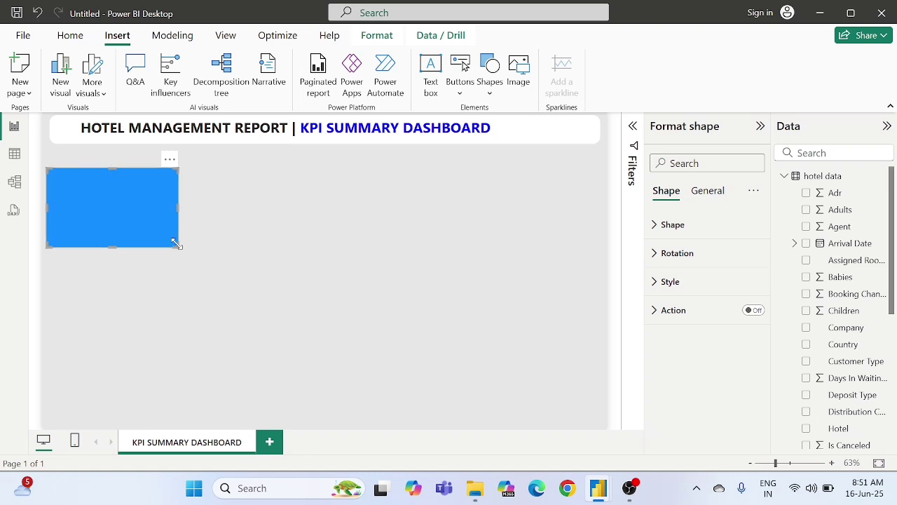
Step: Reduce the blue rectangle's height slightly, keeping its width
left_click(67, 36)
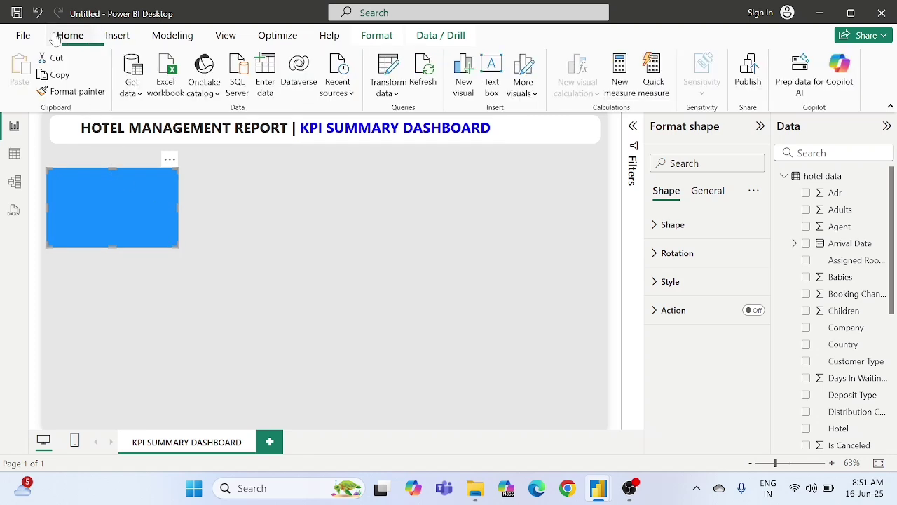
left_click_drag(176, 243, 180, 241)
left_click(179, 241)
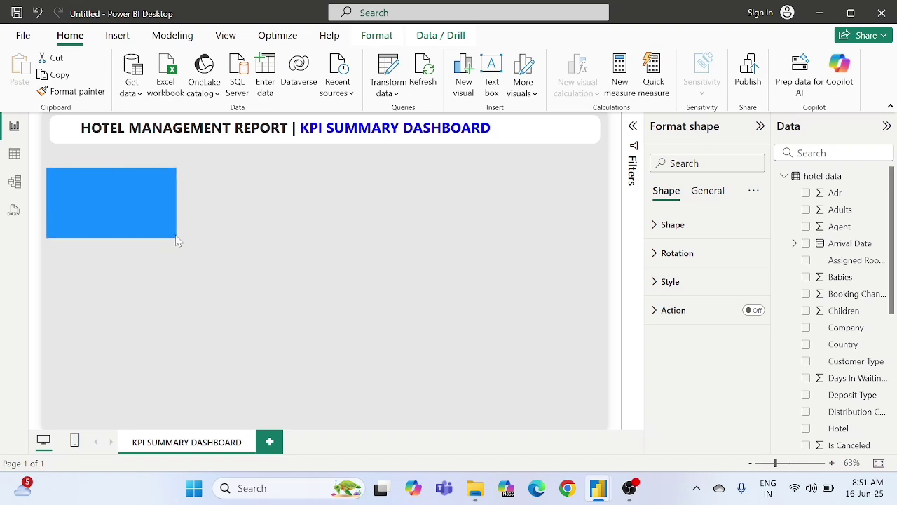
left_click(178, 238)
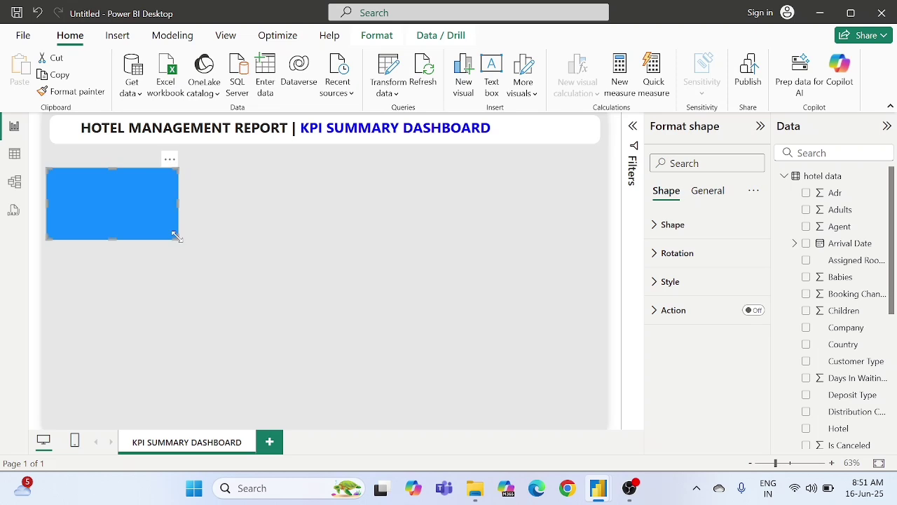
Step: Nudge the blue rectangle up to just beneath the header banner and make it slightly taller and narrower
key("Up")
key("Up")
key("Up")
key("Up")
key("Up")
key("Up")
key("Up")
key("Up")
key("Up")
key("Up")
key("Up")
key("Up")
key("Up")
key("Up")
key("Up")
key("Up")
key("Up")
key("Up")
key("Up")
key("Up")
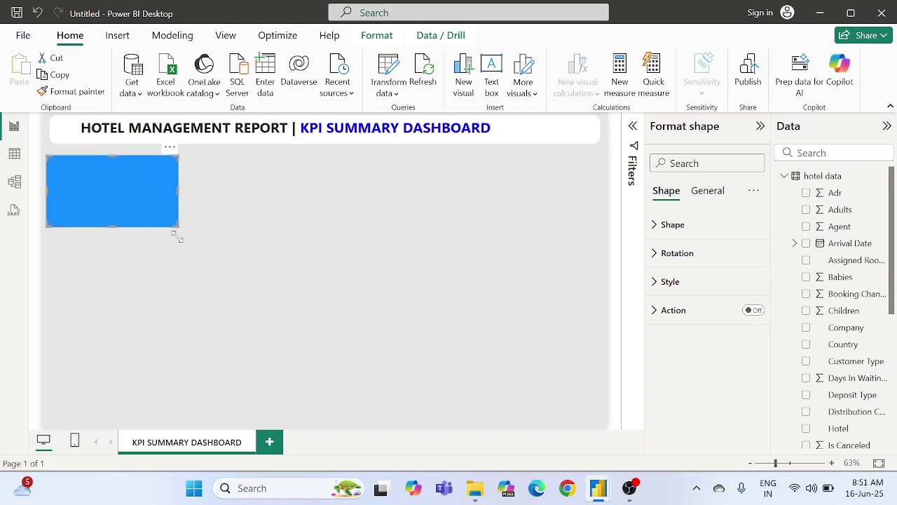
key("Up")
key("Up")
key("Up")
key("Up")
key("Up")
key("Up")
key("Up")
key("Up")
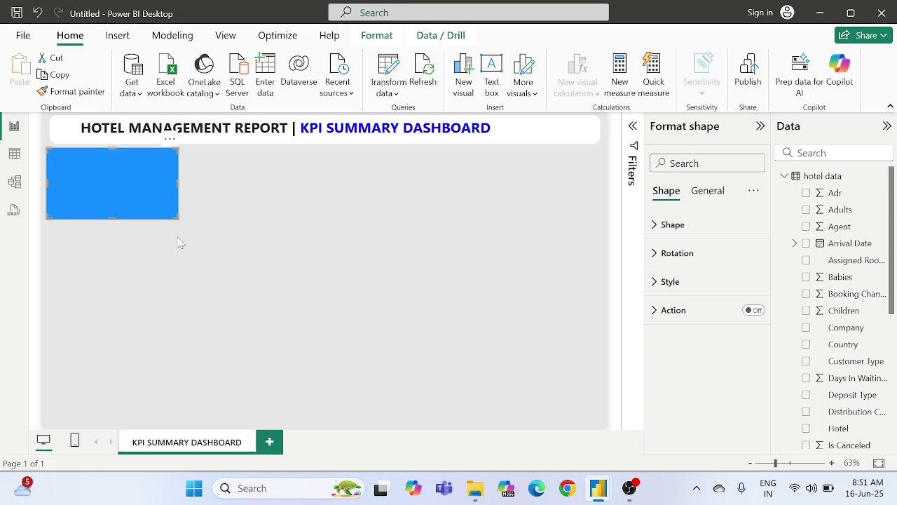
left_click_drag(174, 215, 175, 222)
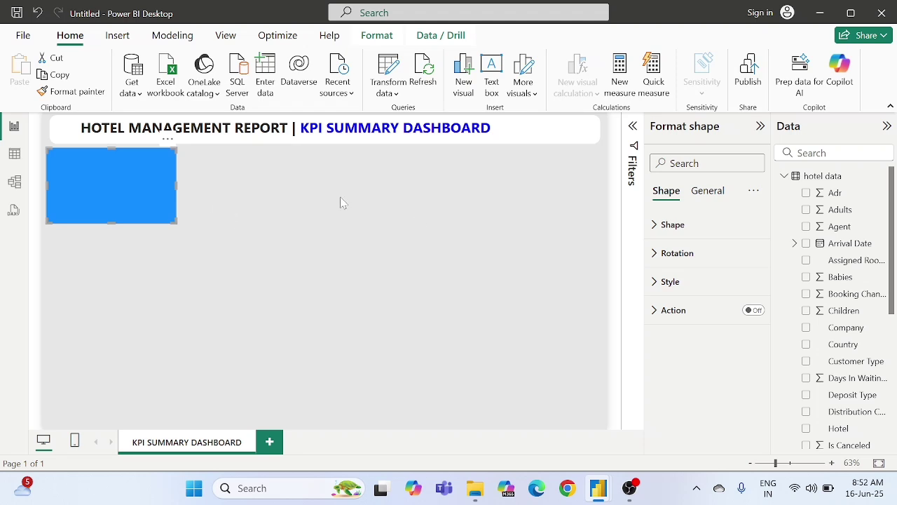
Step: Fill the blue card rectangle below the header banner with white and turn off its border
left_click(694, 281)
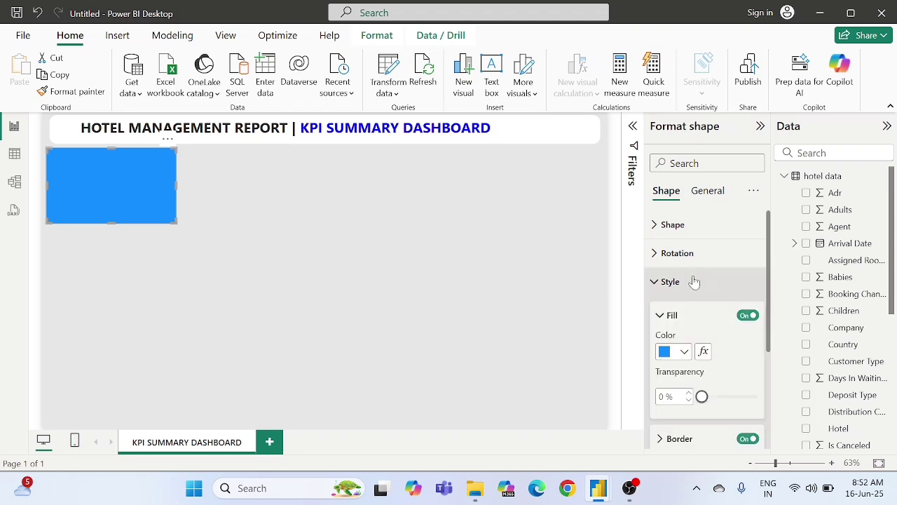
left_click(680, 354)
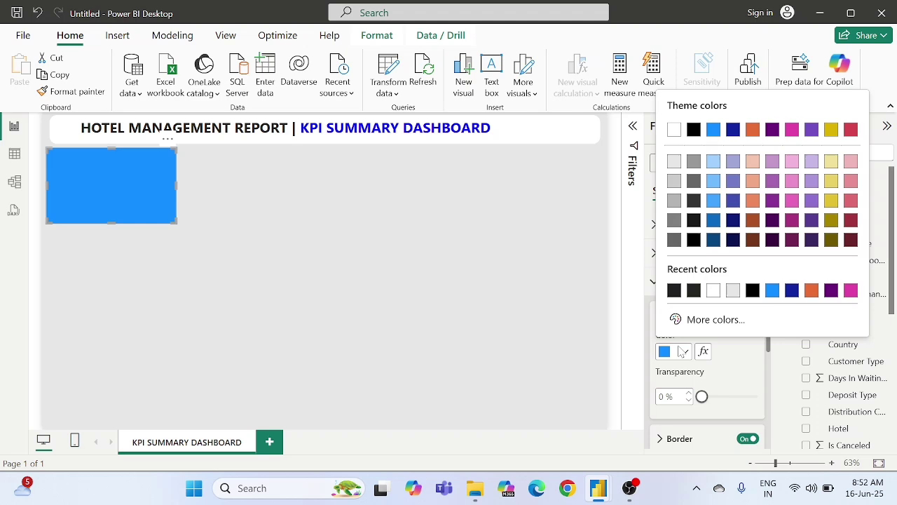
left_click(713, 290)
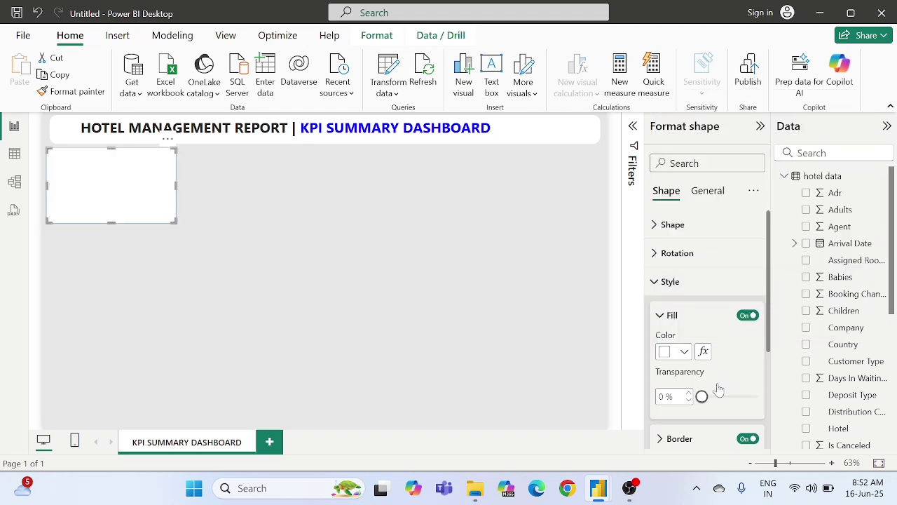
scroll(718, 387, "down", 3)
scroll(717, 387, "down", 1)
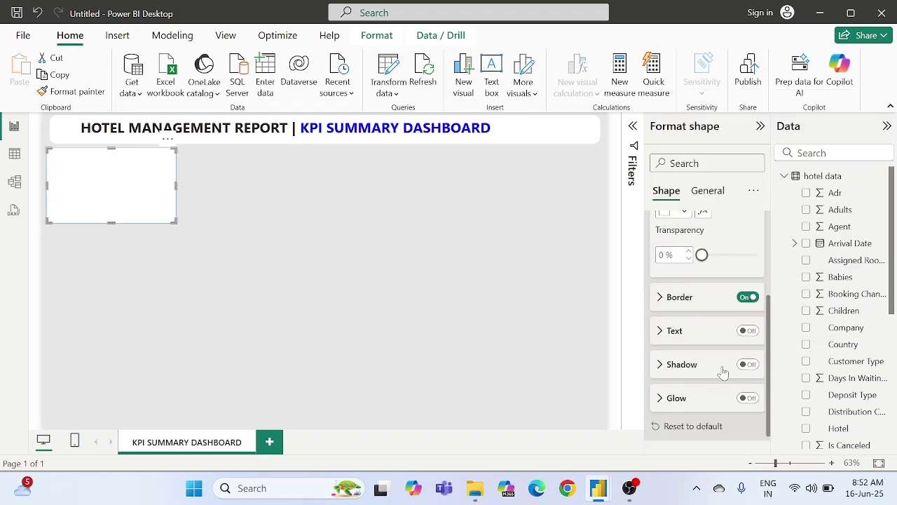
left_click(747, 298)
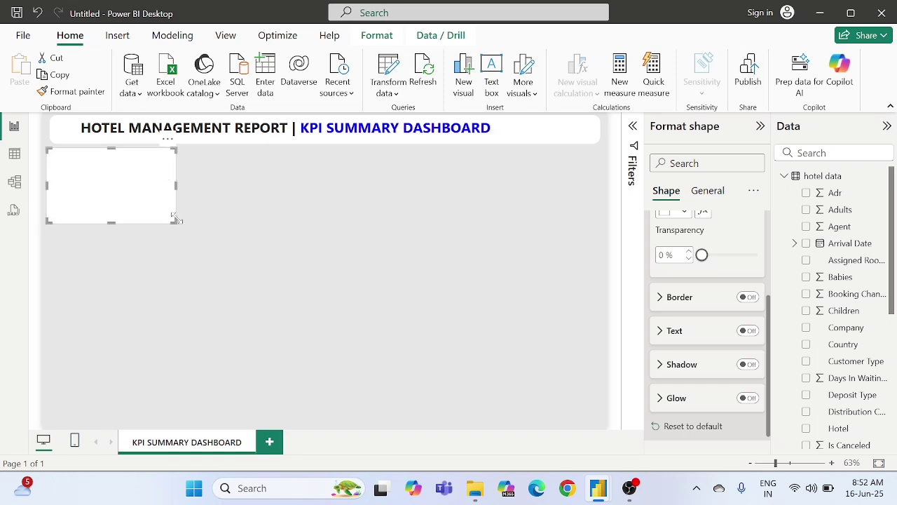
left_click(216, 204)
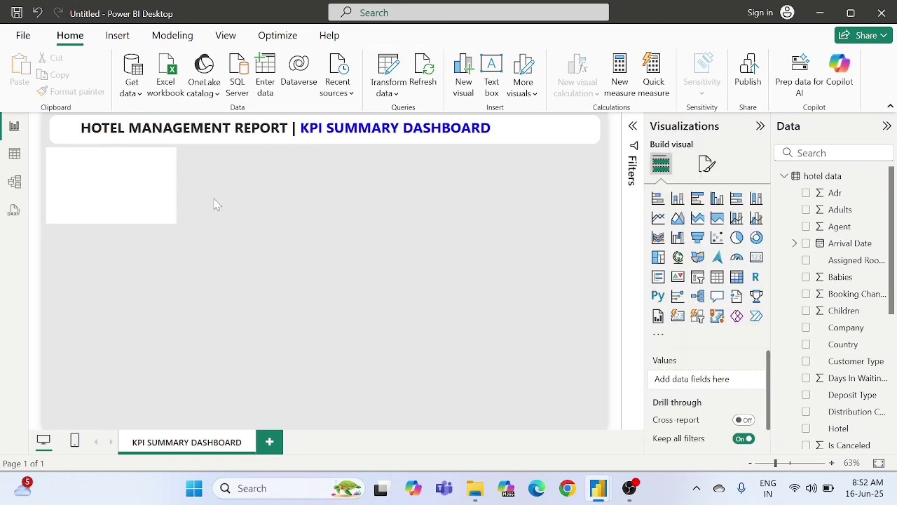
Step: Copy the white card rectangle and deselect it on the page canvas
left_click(147, 184)
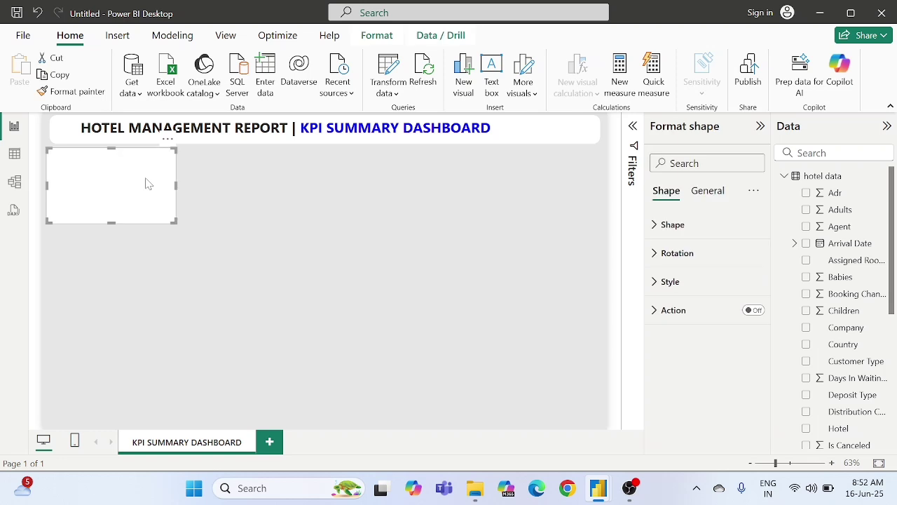
key("ctrl+c")
left_click(245, 188)
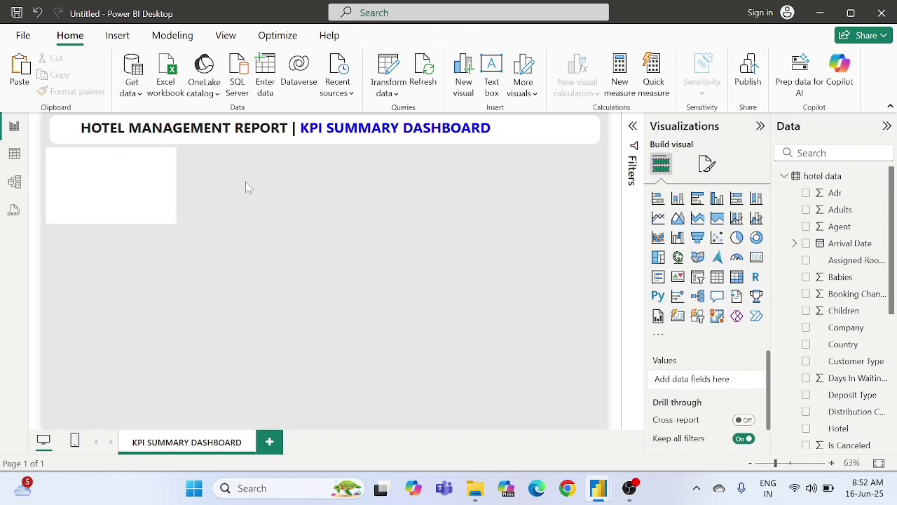
Step: Duplicate the white rectangle and place the copy beside the original, directly under the report title
left_click(146, 166)
key("ctrl+v")
left_click_drag(134, 171, 264, 166)
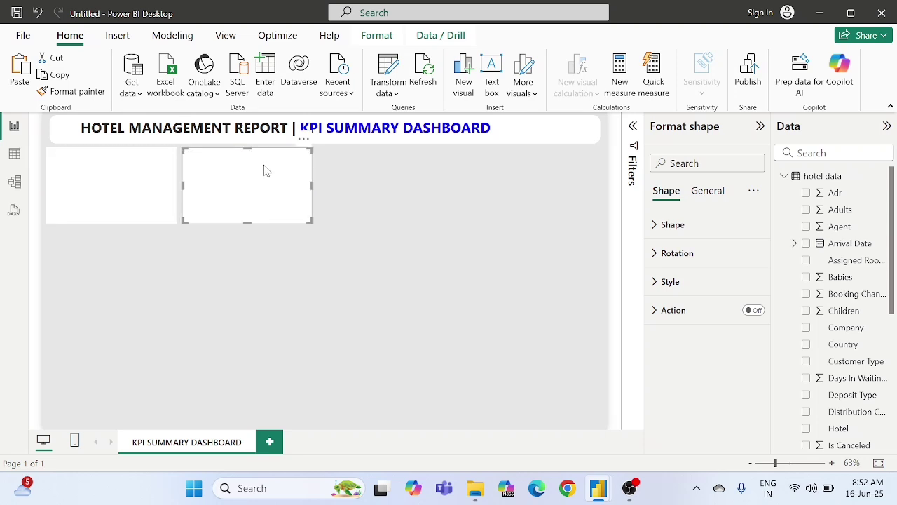
Step: Duplicate the two white rectangles together and place the copies below them as a second row
left_click(162, 177)
left_click(230, 192, "ctrl")
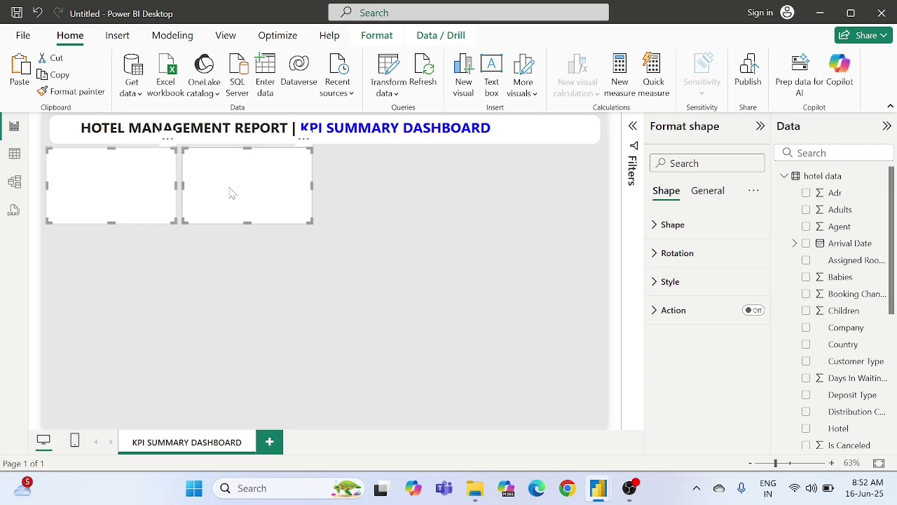
left_click(188, 256)
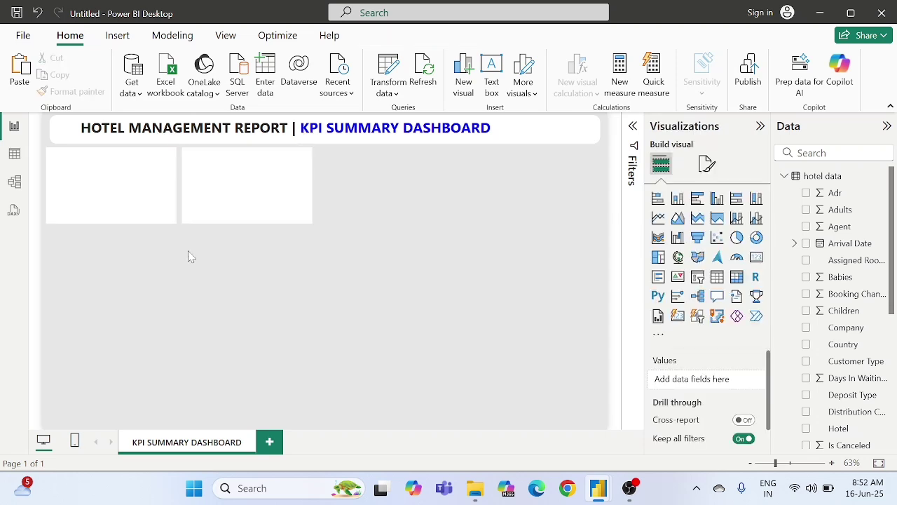
key("ctrl+a")
key("ctrl+c")
key("ctrl+v")
left_click_drag(220, 190, 222, 274)
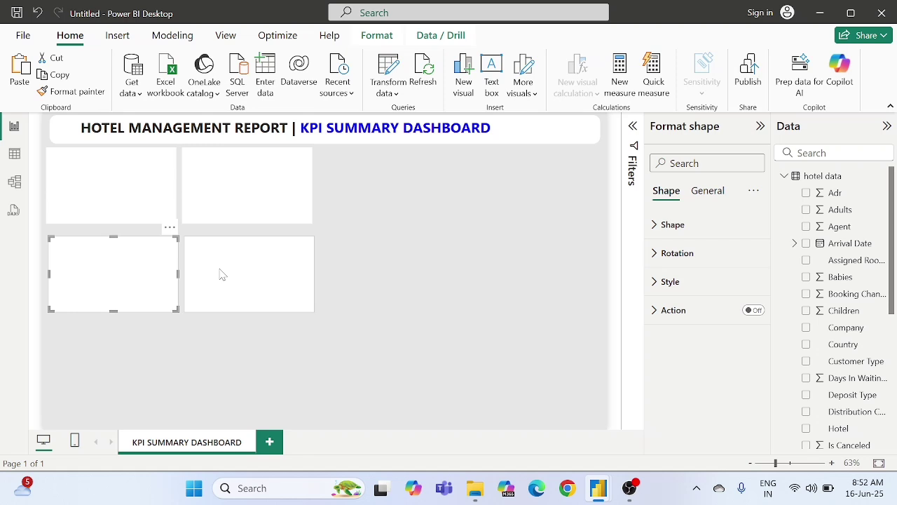
left_click(221, 274)
left_click(195, 367)
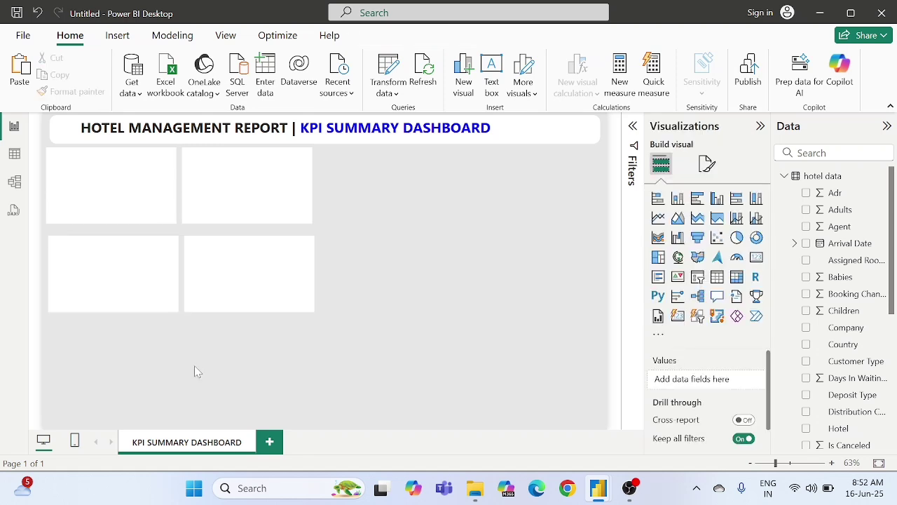
Step: Paste another pair of white rectangles and place it near the bottom of the page as a third row
key("ctrl+v")
left_click_drag(245, 219, 247, 401)
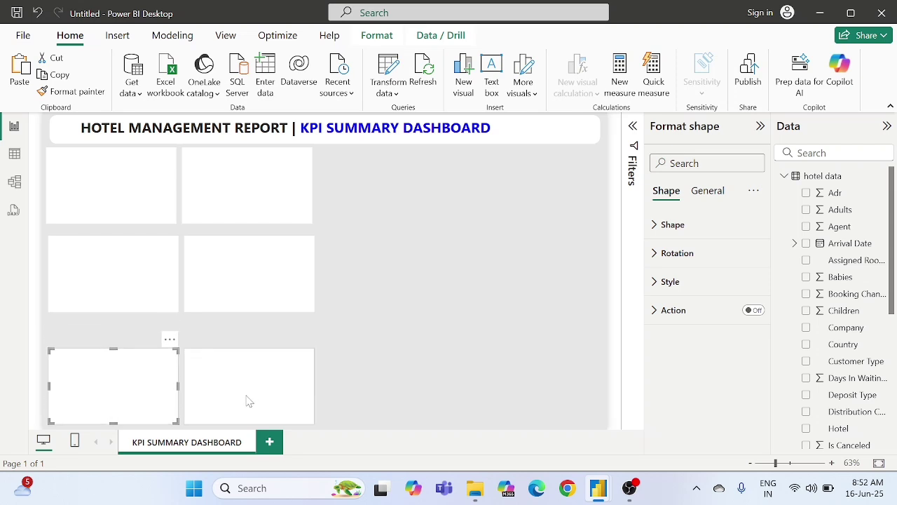
left_click(248, 401)
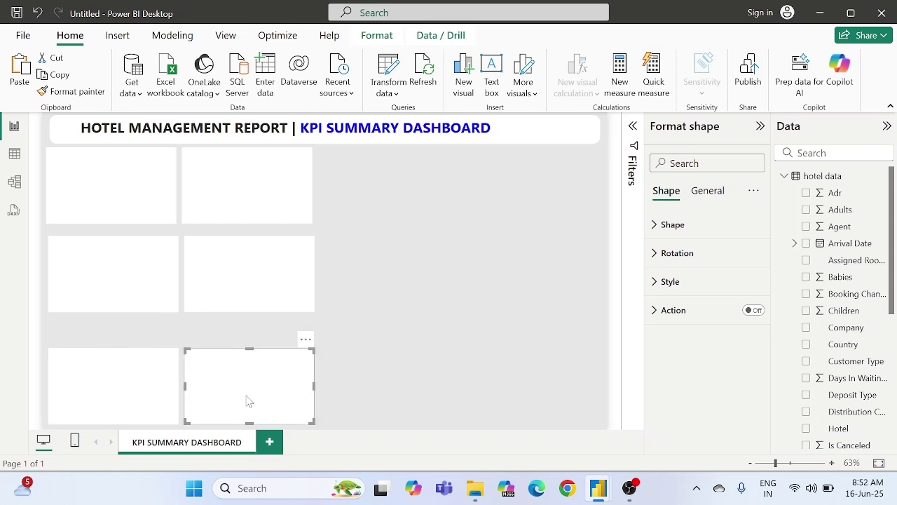
left_click(246, 335)
Step: Stretch both bottom-row rectangles slightly upward so their top edges line up
left_click(139, 381)
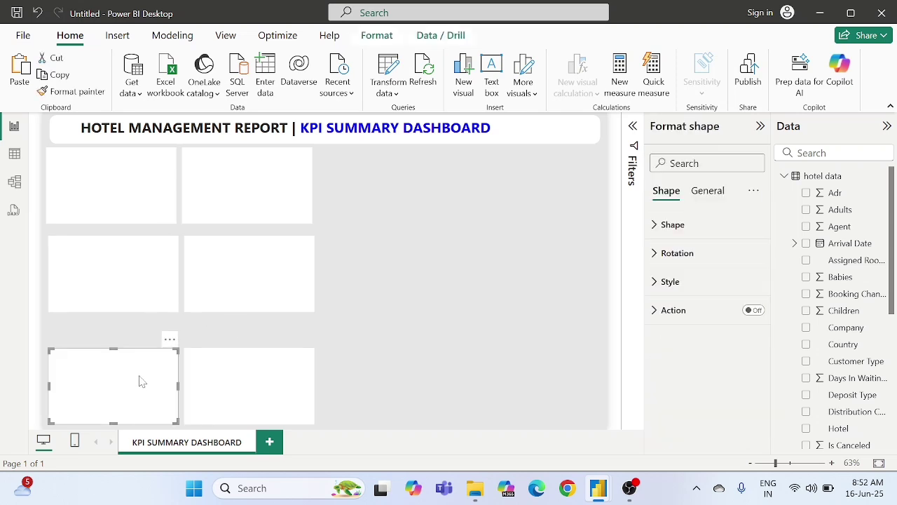
left_click(236, 381)
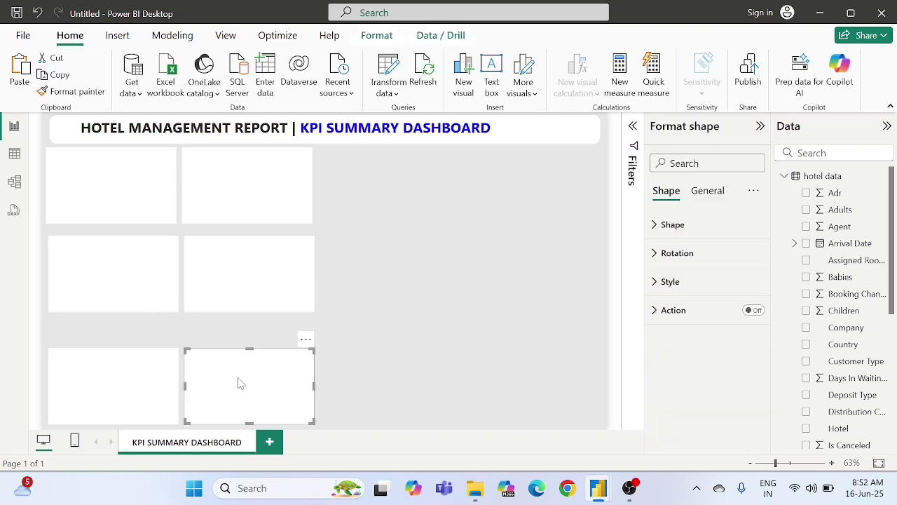
left_click(144, 381, "ctrl")
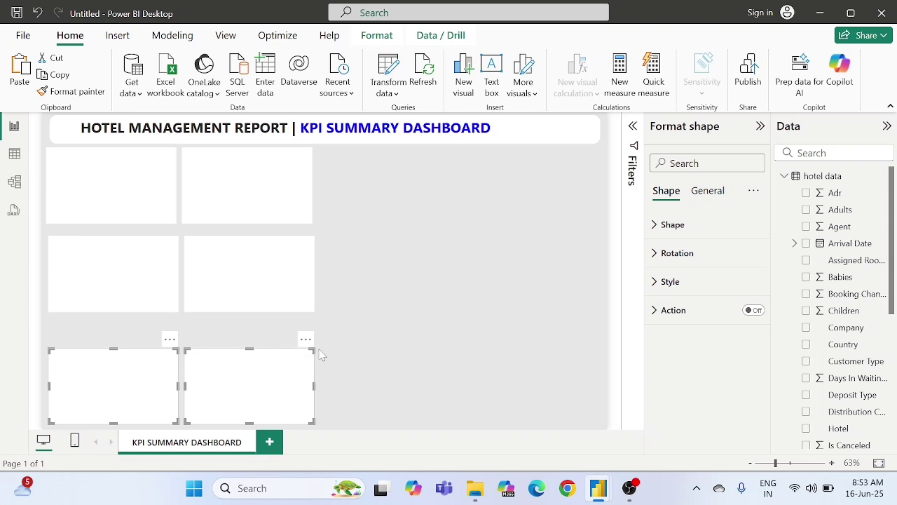
left_click_drag(313, 346, 313, 344)
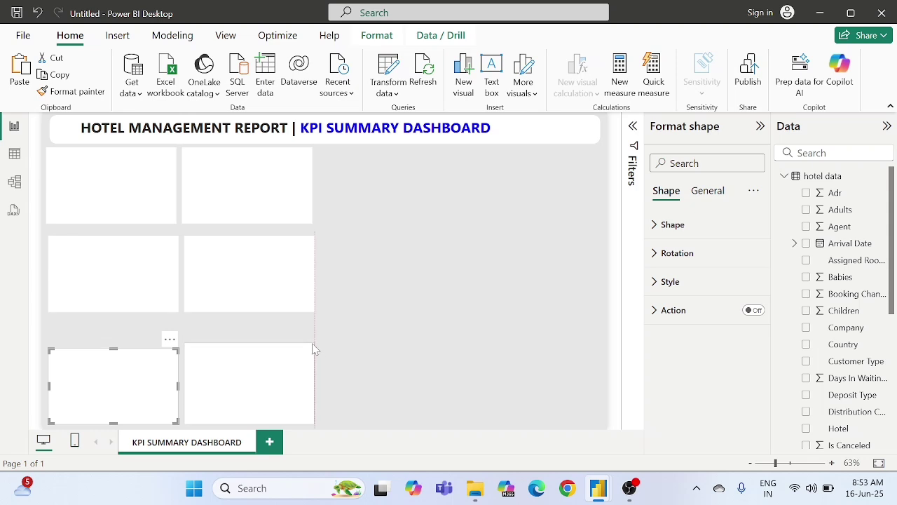
left_click(256, 352)
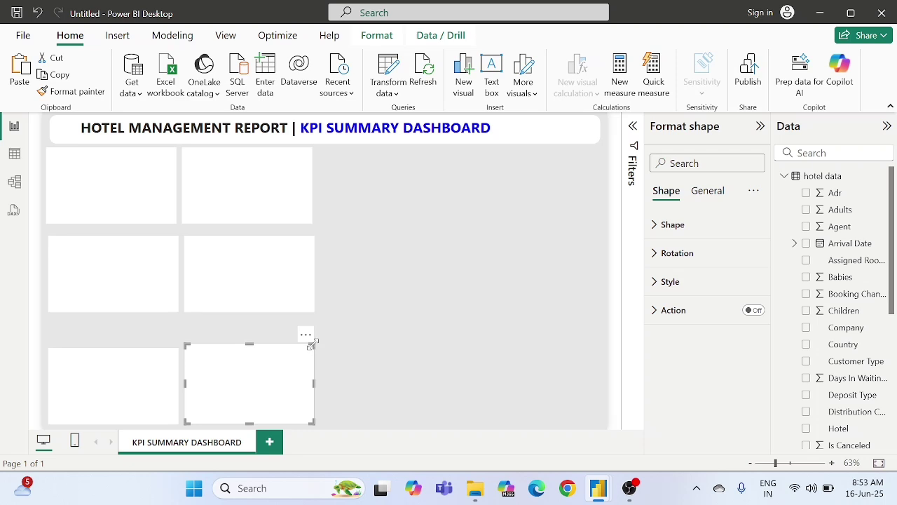
left_click_drag(311, 345, 313, 342)
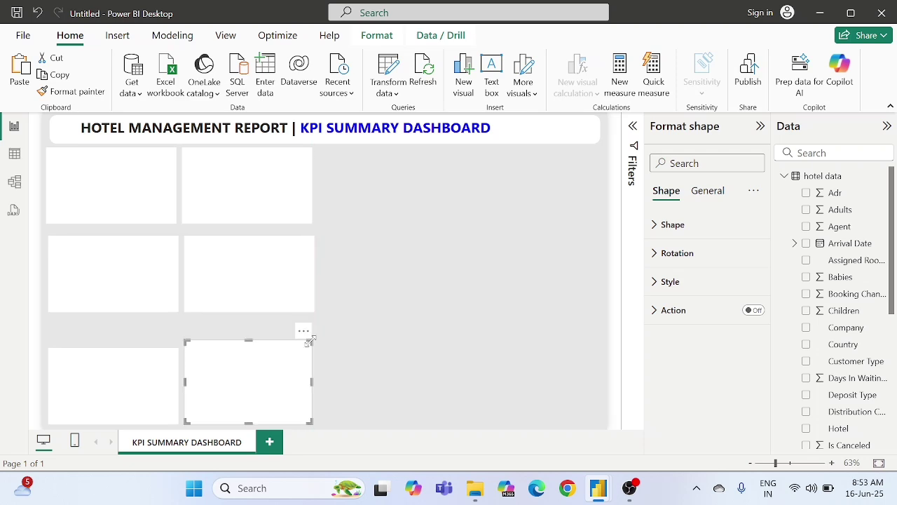
left_click(125, 371)
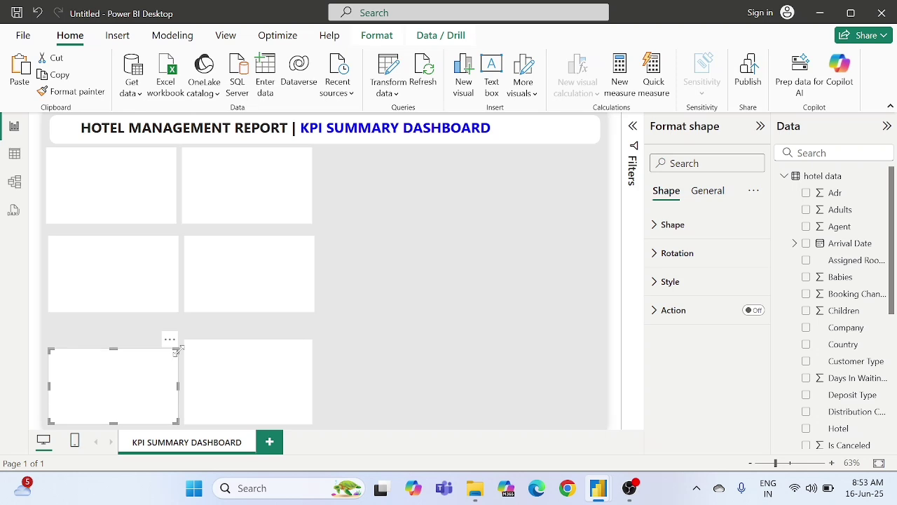
left_click_drag(177, 349, 178, 341)
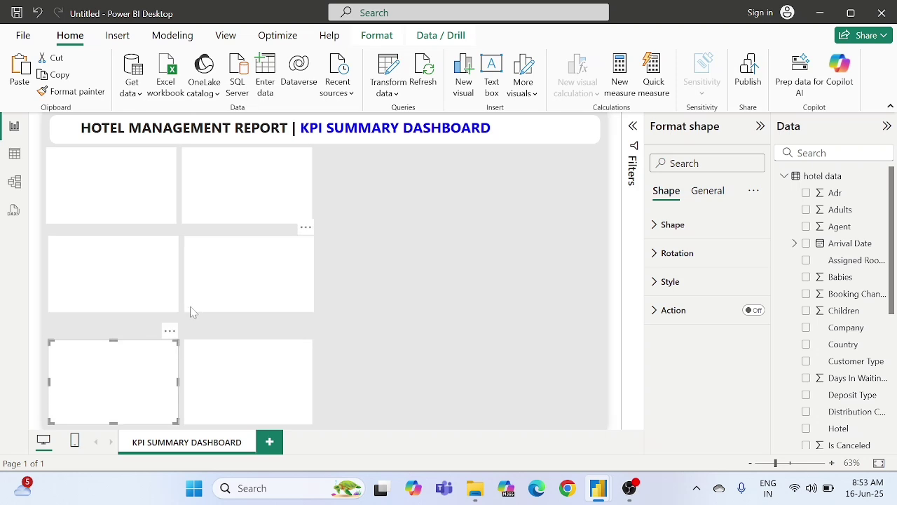
left_click(192, 330)
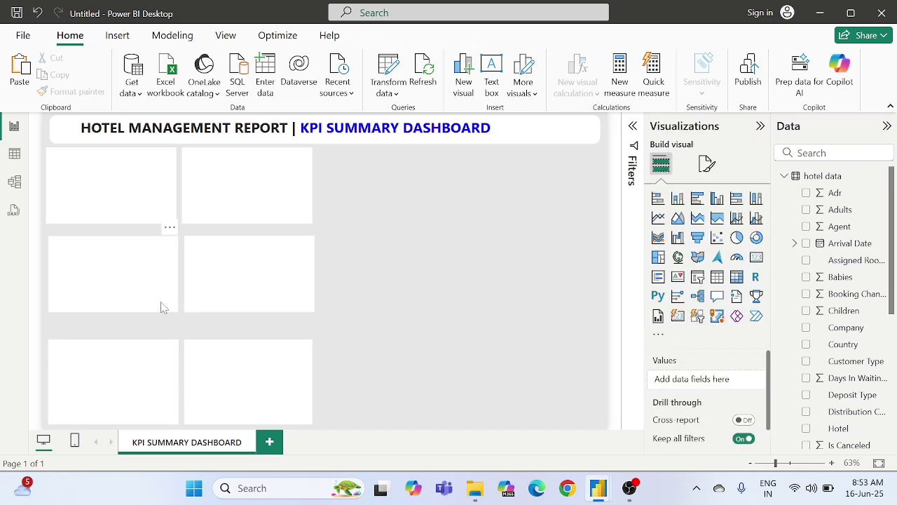
Step: Move both middle-row rectangles down close to the bottom row and stretch their top edges upward to equal height
left_click(160, 307)
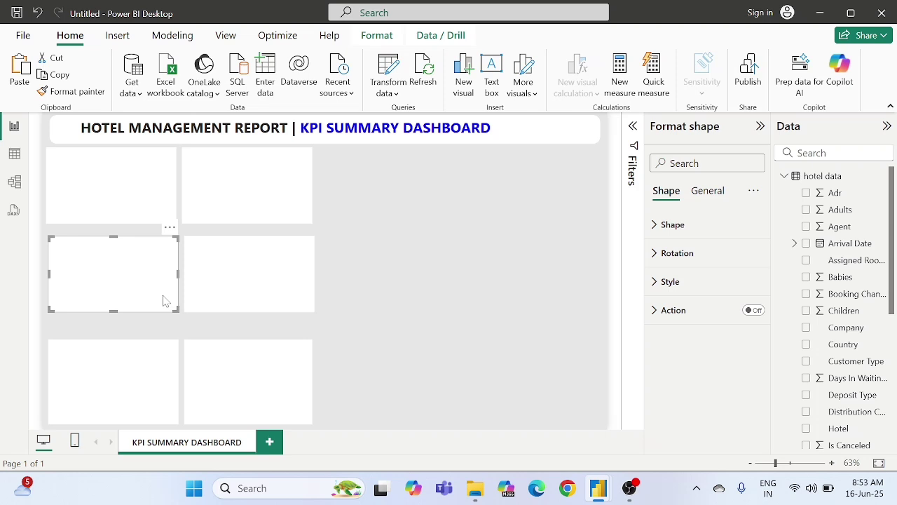
left_click_drag(163, 300, 164, 320)
left_click_drag(232, 294, 233, 304)
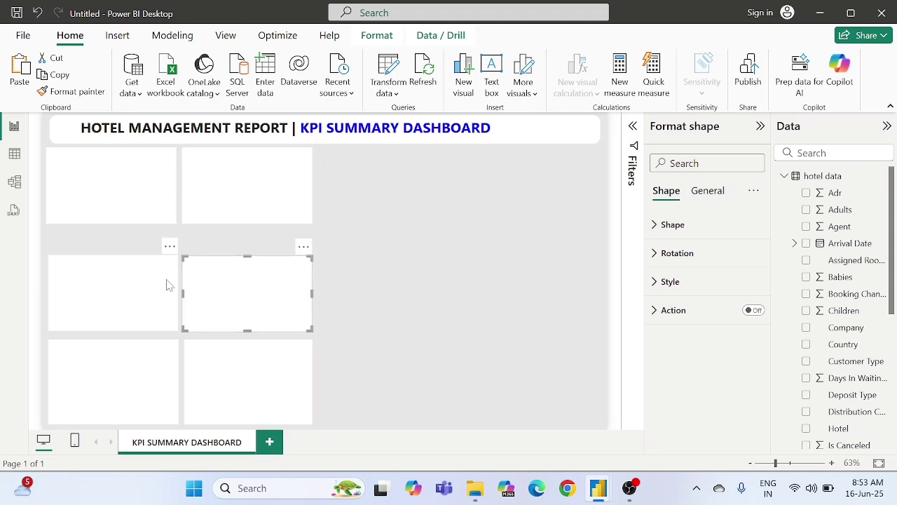
left_click_drag(312, 258, 314, 250)
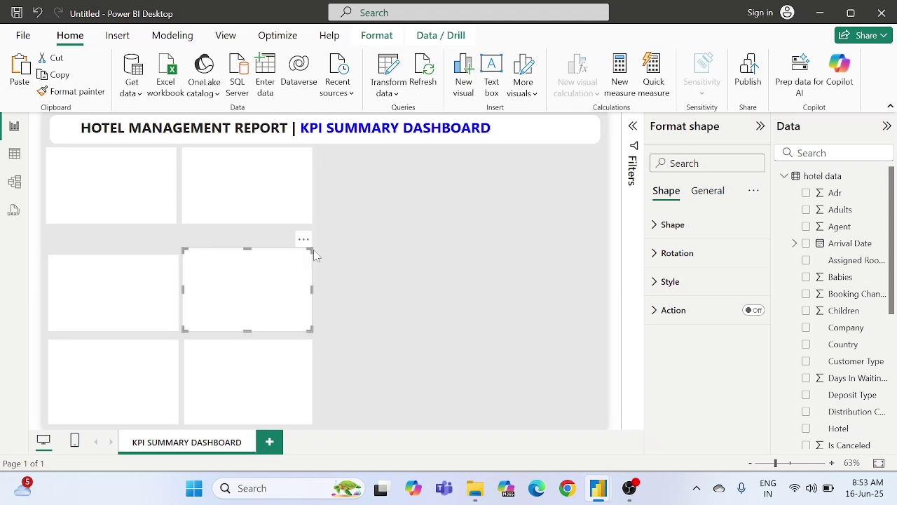
left_click(118, 280)
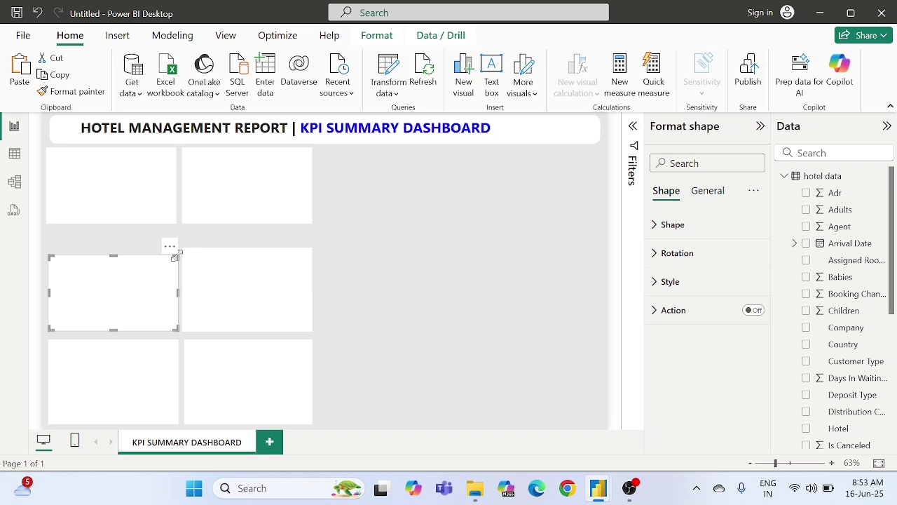
left_click_drag(175, 256, 178, 249)
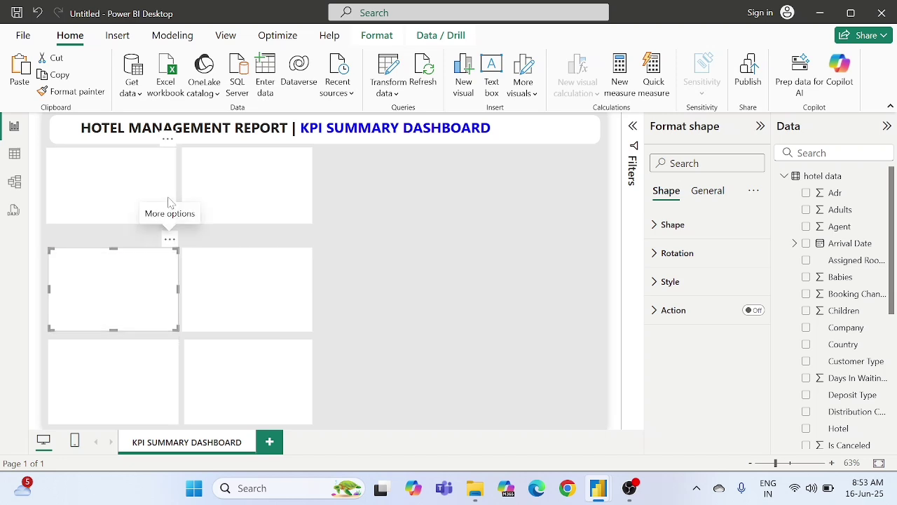
Step: Align the top-row left rectangle with the column below and enlarge both top-row rectangles to the same height under the title
left_click_drag(169, 204, 170, 209)
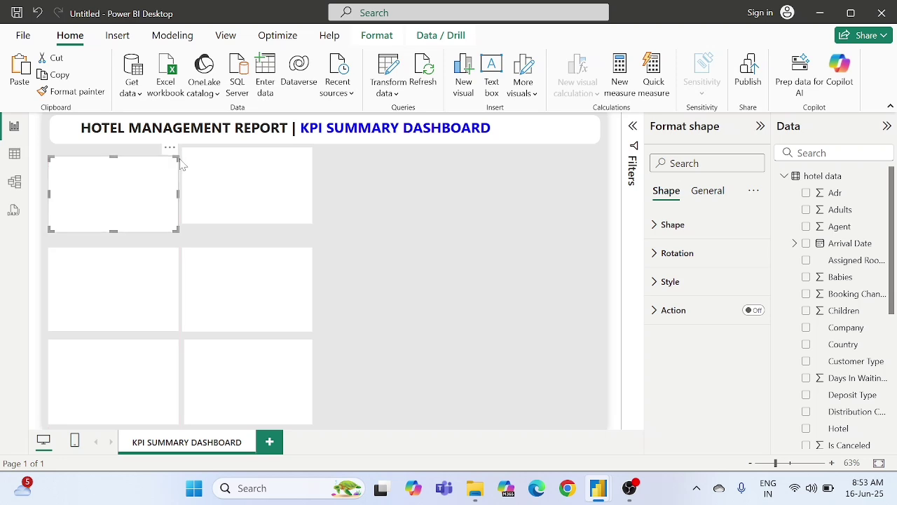
left_click_drag(177, 157, 175, 130)
left_click_drag(227, 172, 228, 168)
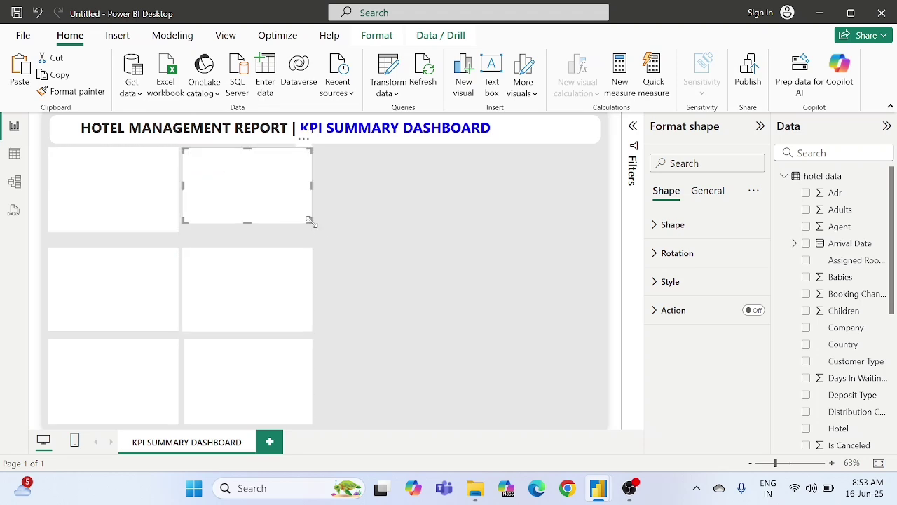
left_click_drag(310, 221, 310, 229)
left_click(342, 223)
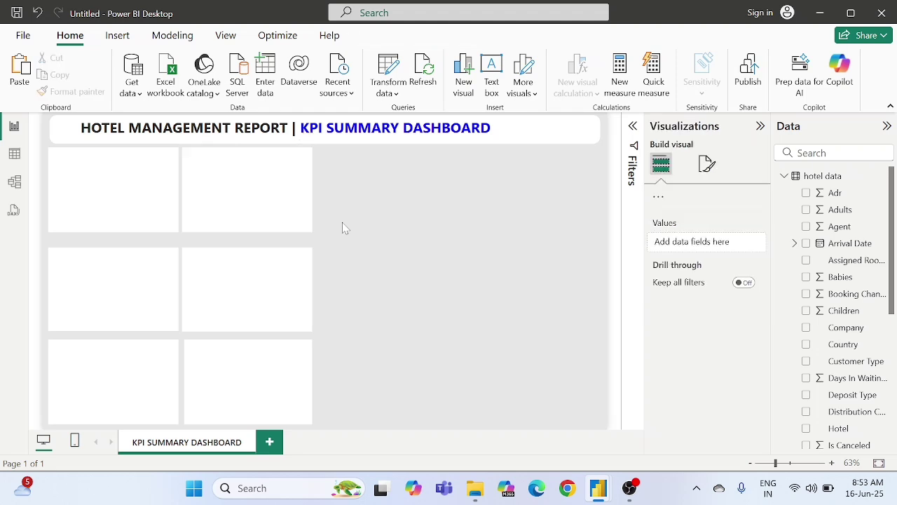
Step: Make both middle-row rectangles slightly taller, and move the pair up to sit just below the top row
left_click(137, 266)
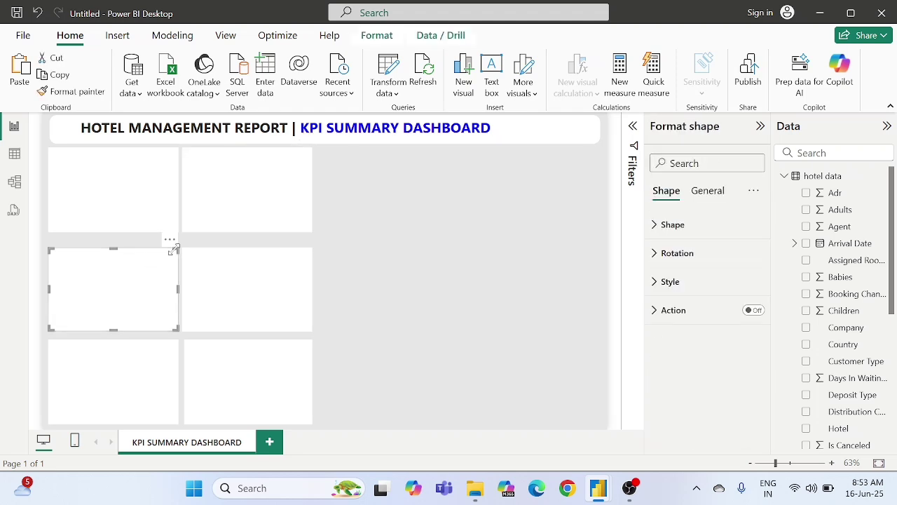
left_click_drag(174, 250, 176, 253)
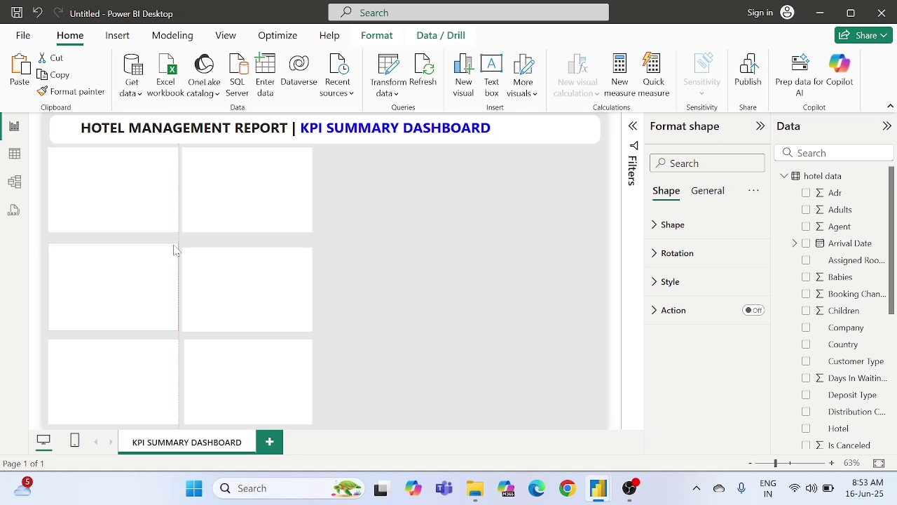
left_click(233, 262)
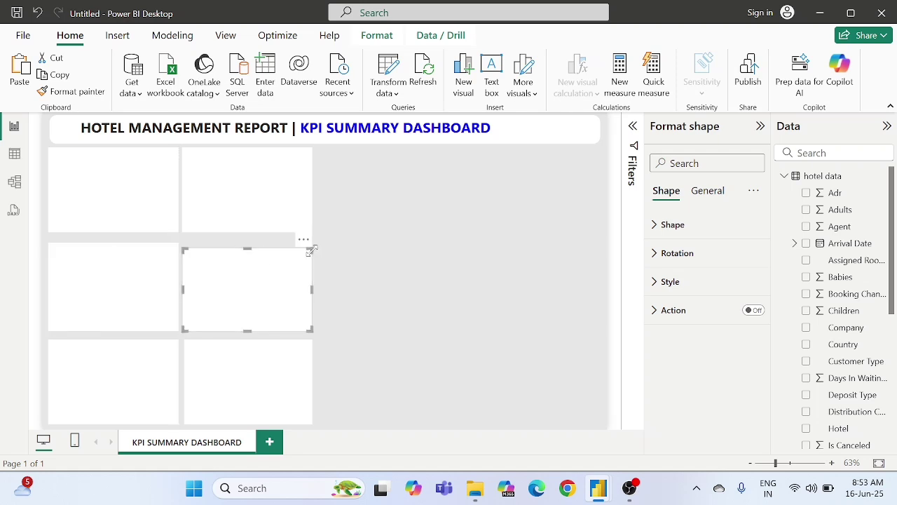
left_click_drag(312, 251, 311, 246)
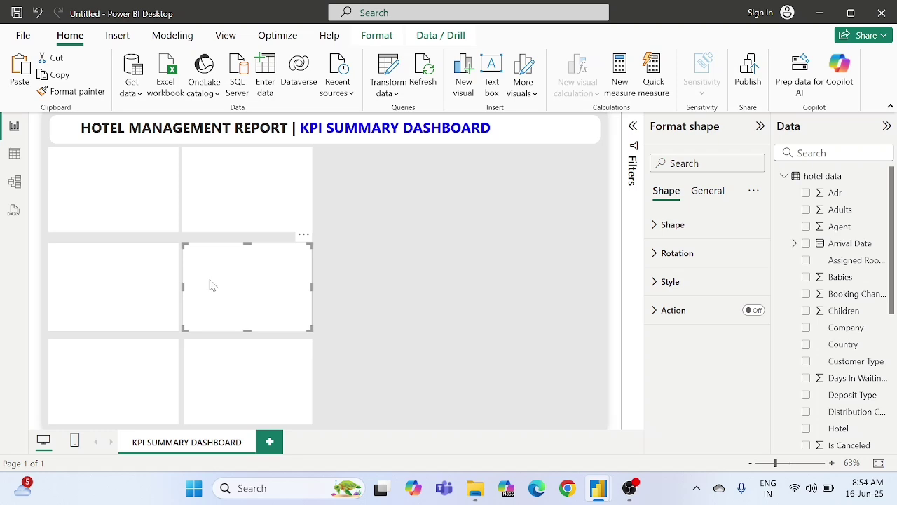
left_click(170, 289, "ctrl")
left_click_drag(170, 288, 172, 283)
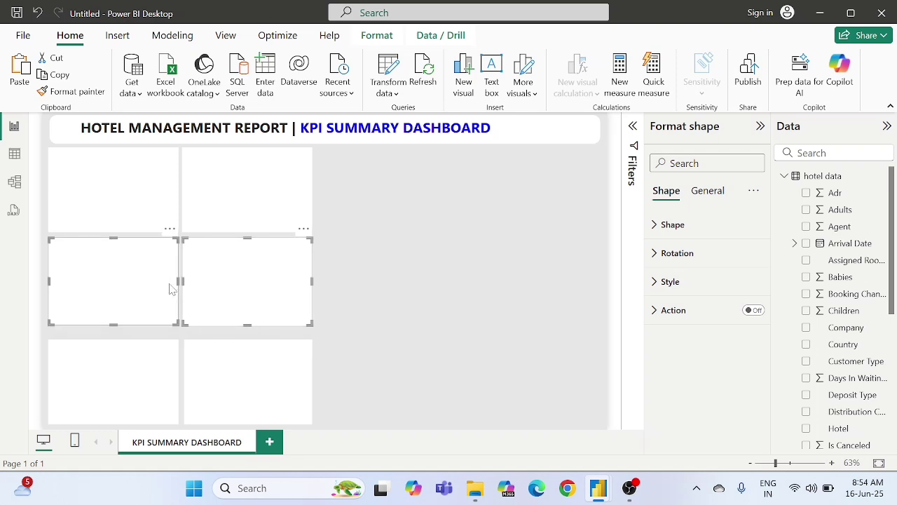
Step: Extend both bottom-row rectangles upward to narrow the gap to the middle row, keeping their top edges aligned
left_click(132, 369)
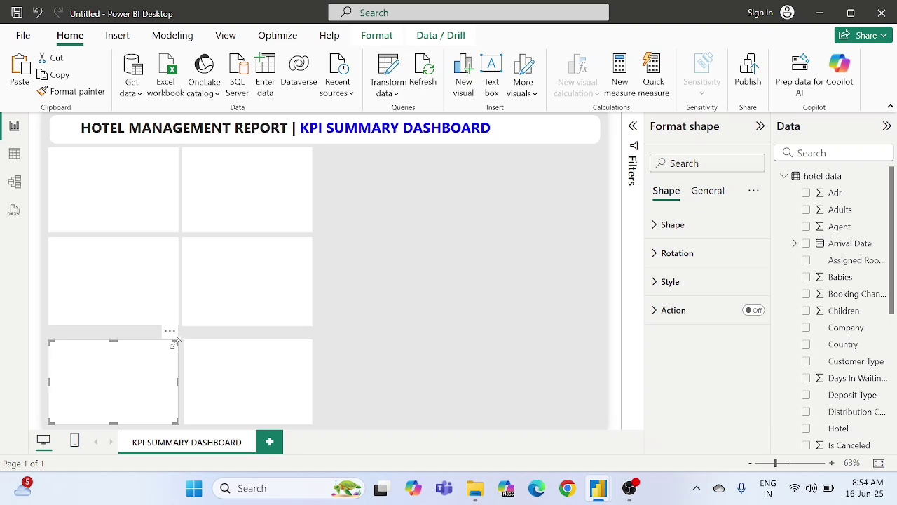
left_click_drag(176, 343, 176, 342)
left_click(208, 354)
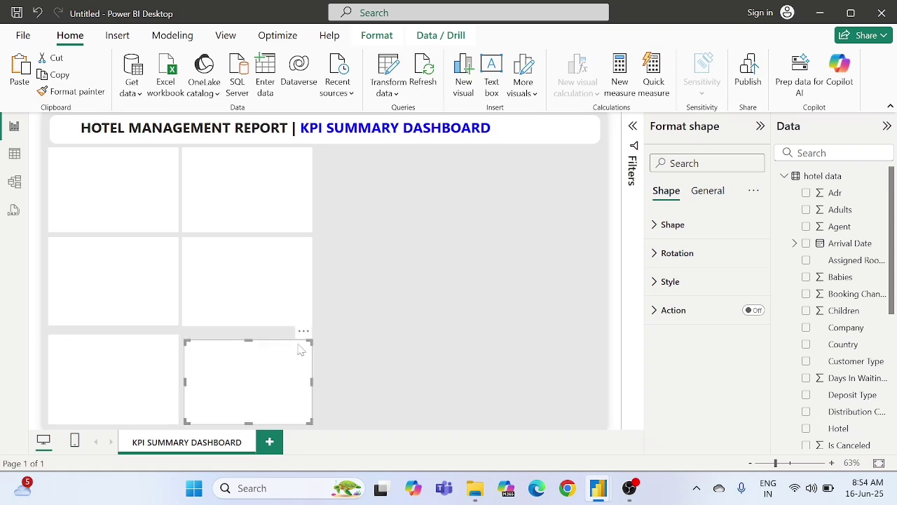
left_click_drag(309, 340, 311, 336)
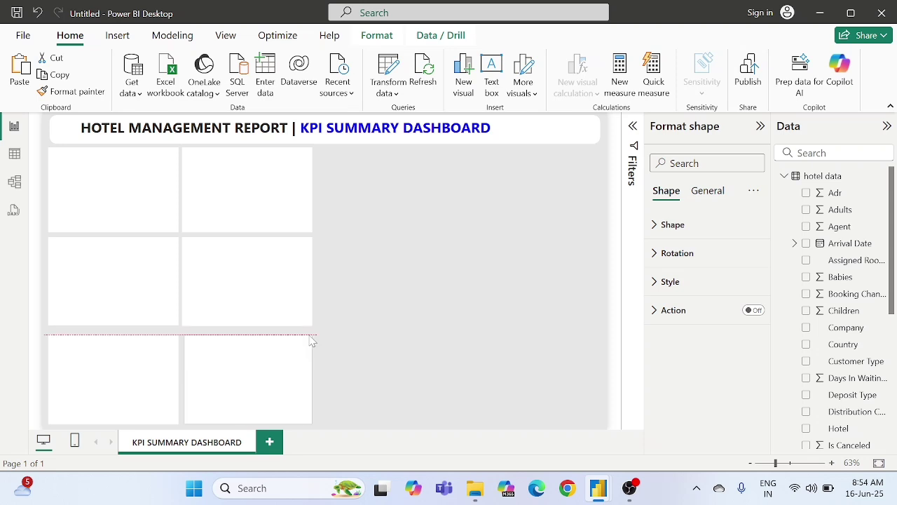
left_click(375, 267)
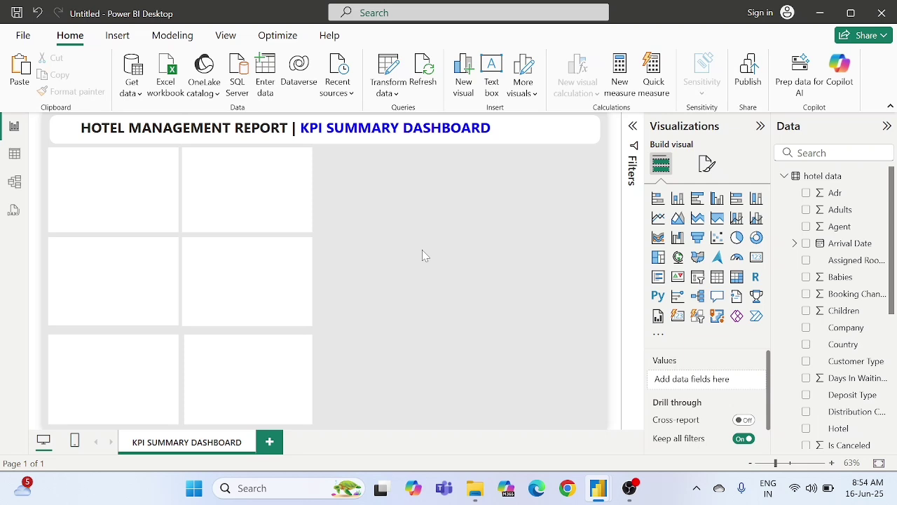
Step: Create a new measure in the hotel data table named "Total occupied Rooms" and begin its formula with CALCULATE()
right_click(829, 181)
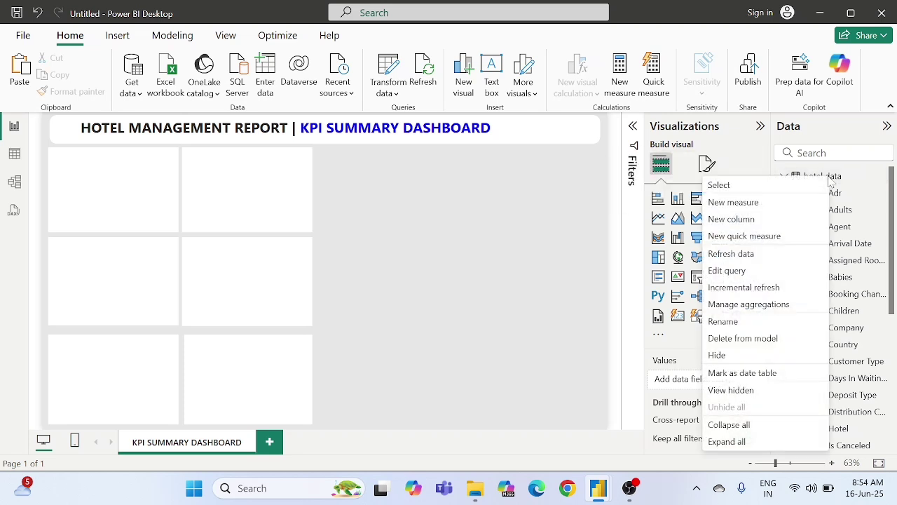
left_click(733, 202)
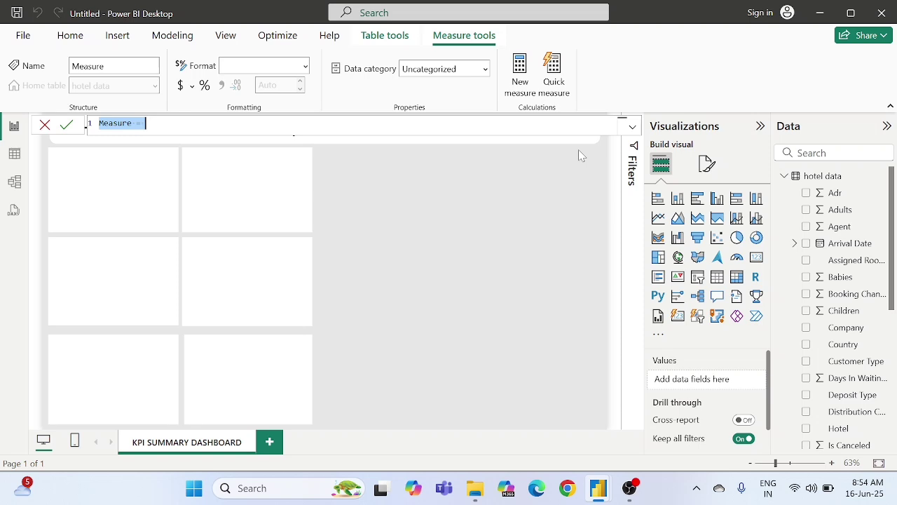
key("BackSpace")
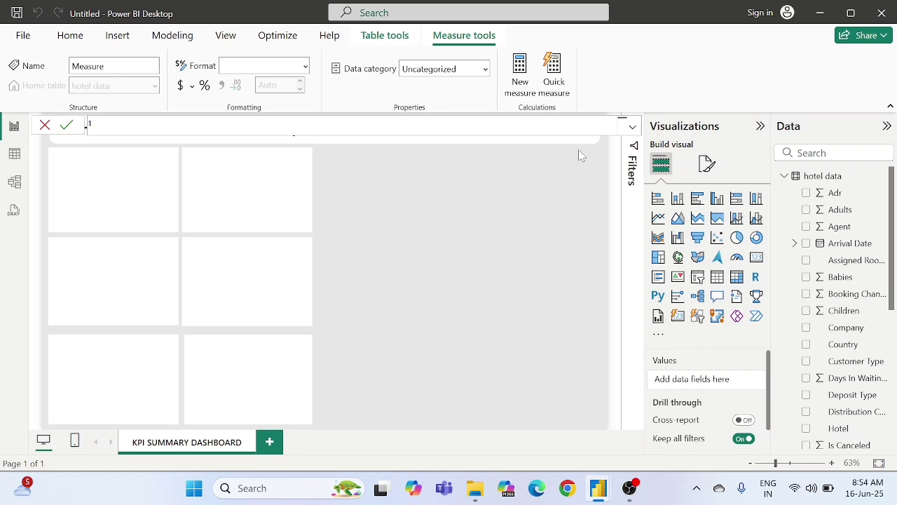
type("Total occupied Rooms ")
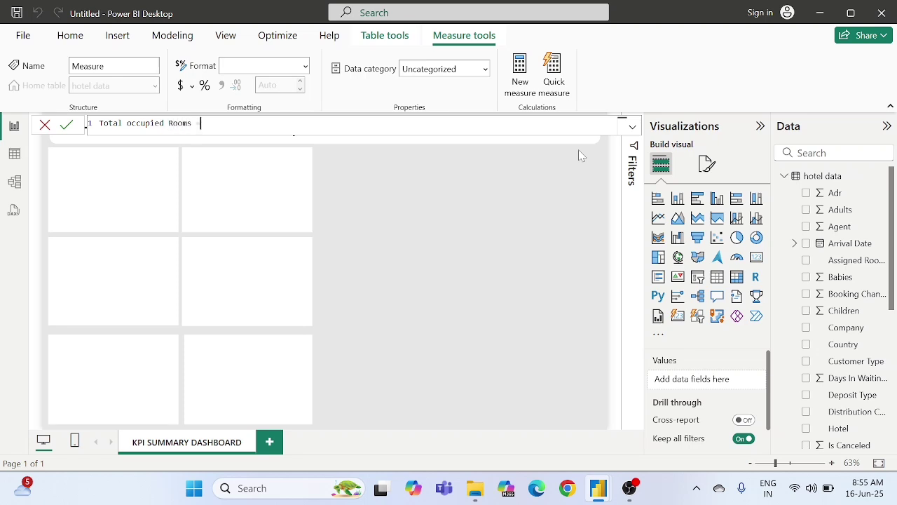
type("= cal")
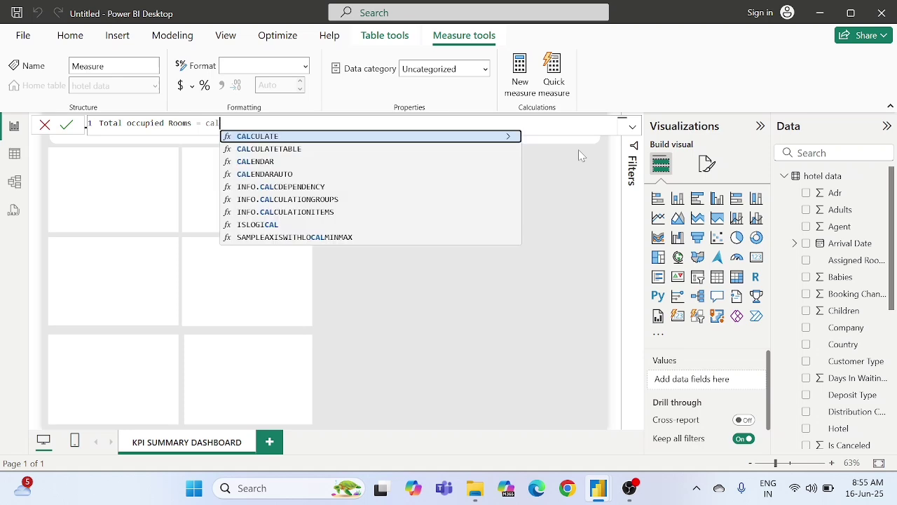
key("Tab")
type(")")
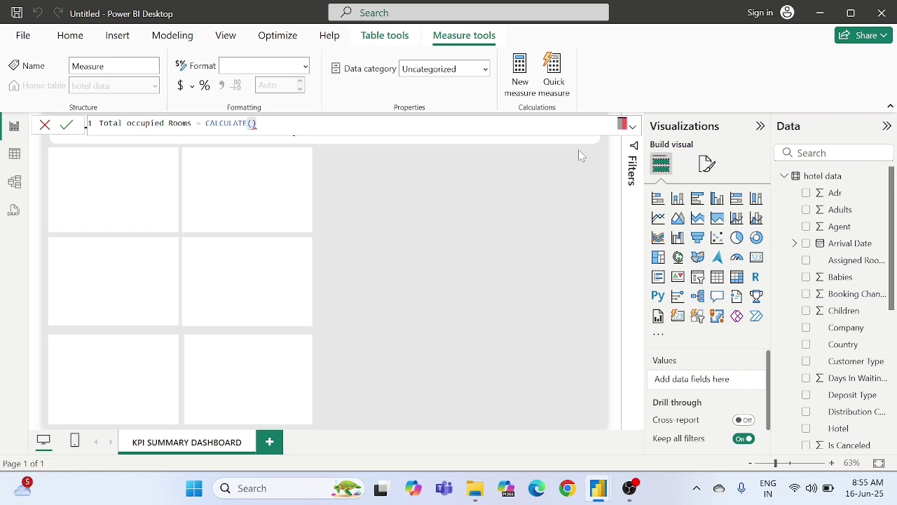
Step: Enter COUNTROWS('hotel data') as the expression inside the measure's CALCULATE function
type("coun")
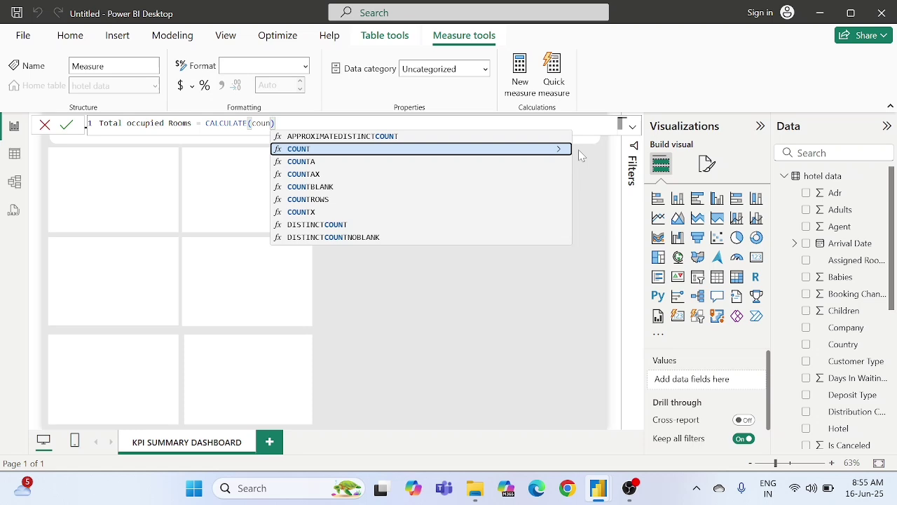
type("tr")
key("Tab")
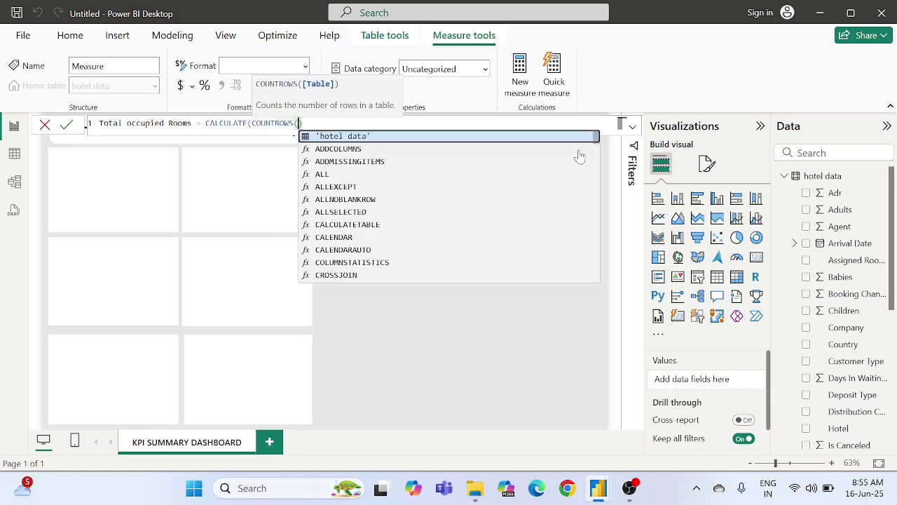
key("Escape")
type(")")
key("Left")
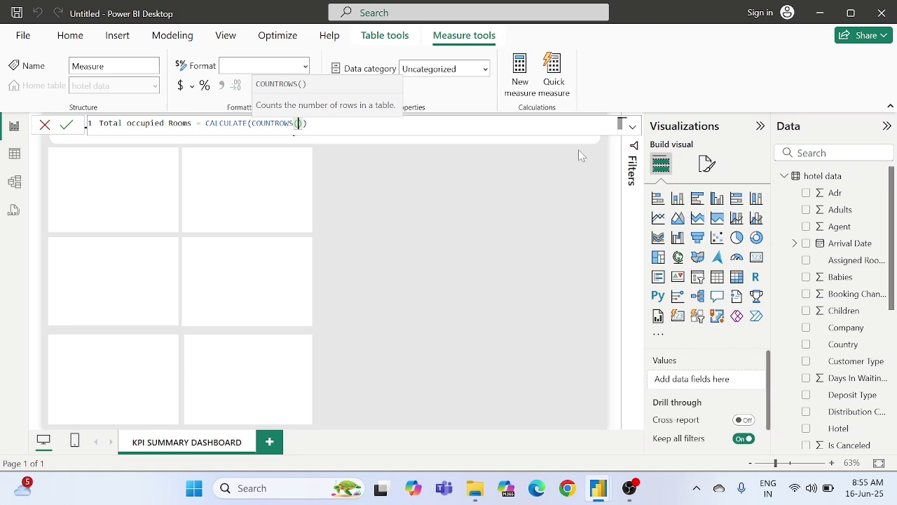
type("ho")
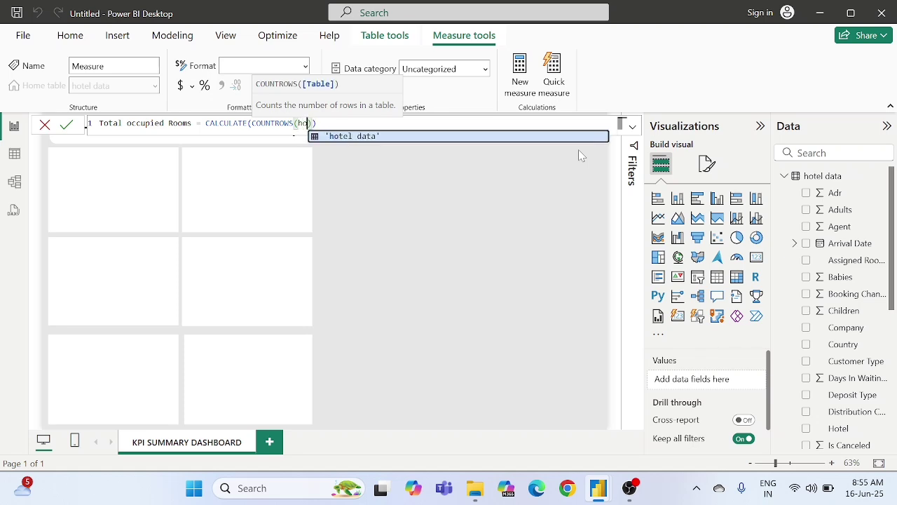
key("BackSpace")
key("BackSpace")
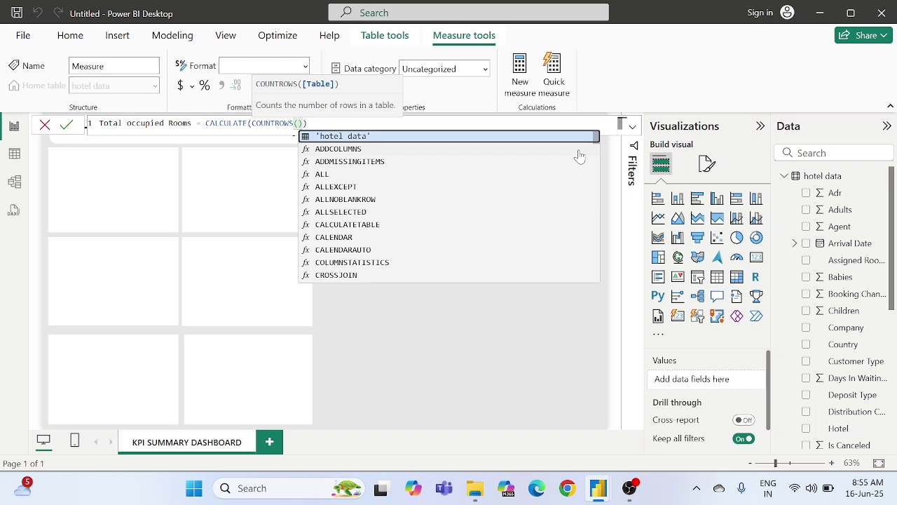
type("ho")
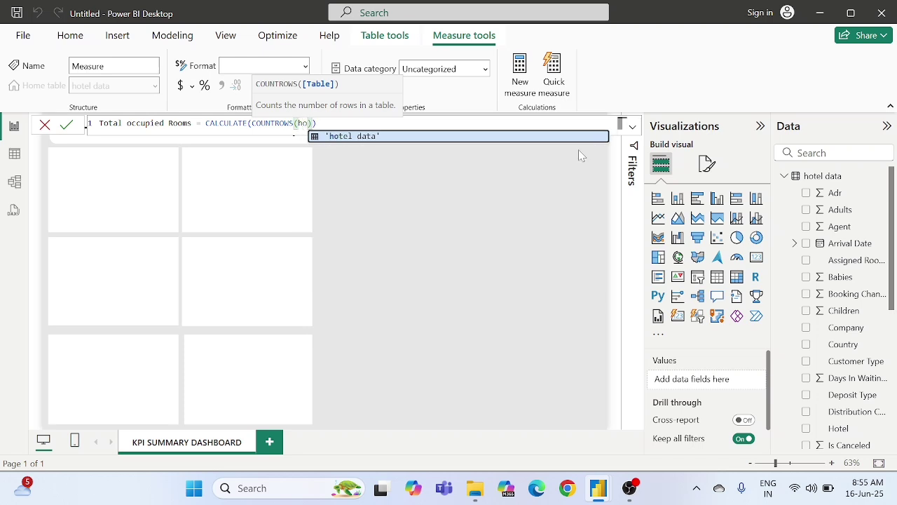
key("Tab")
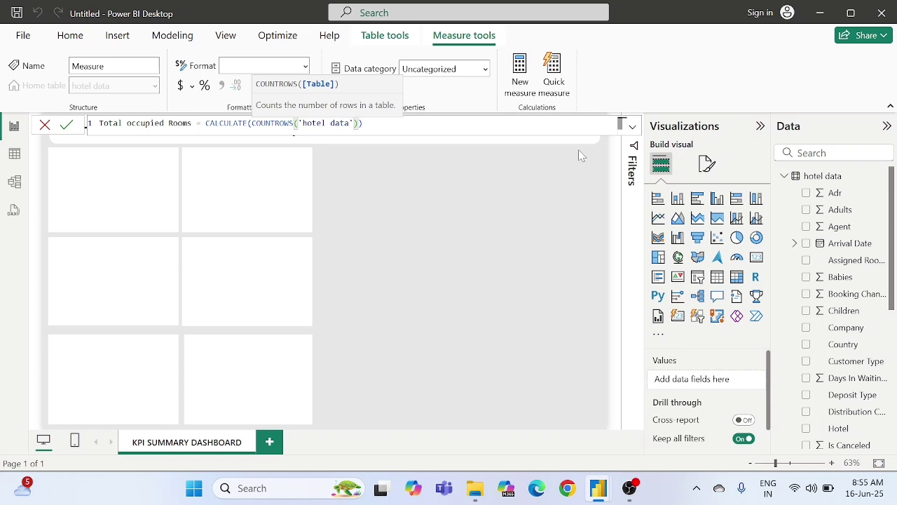
Step: Add the filter 'hotel data'[Is Canceled]=0 to the CALCULATE function and commit the Total occupied Rooms measure
key("Right")
type(",")
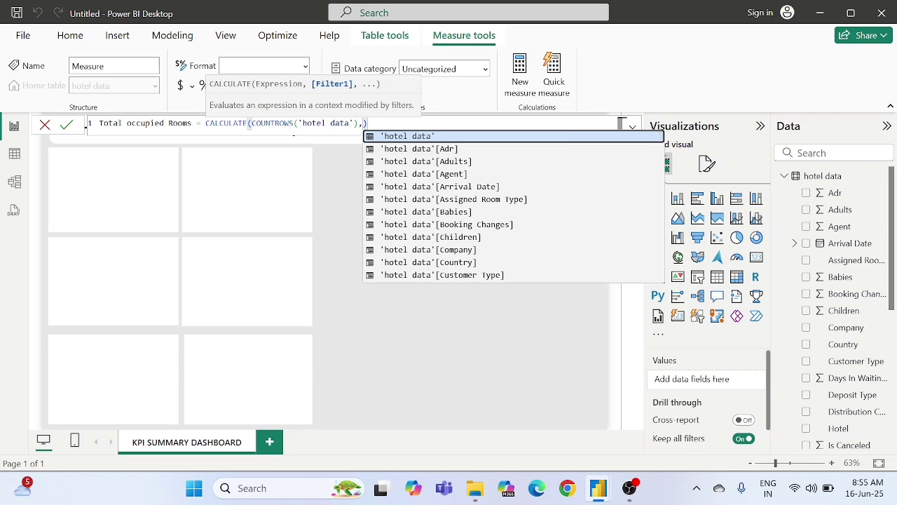
type("is")
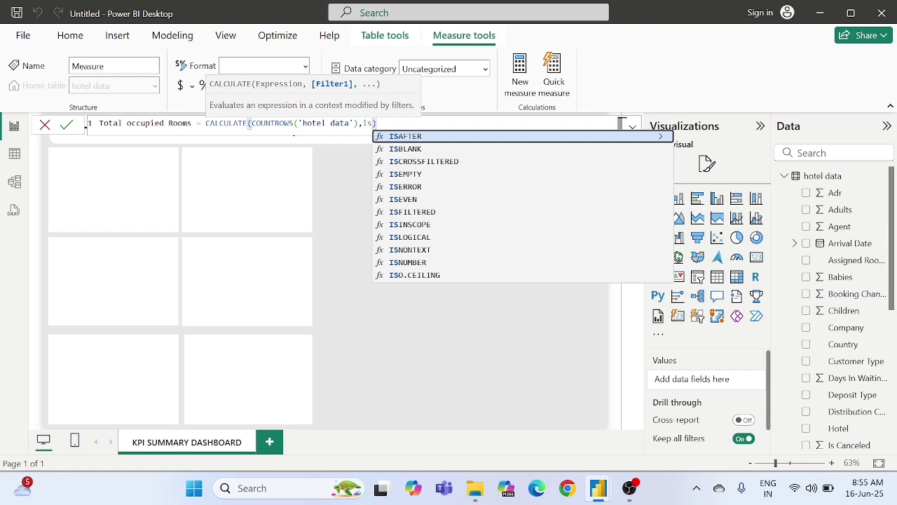
key("BackSpace")
key("BackSpace")
type("hos")
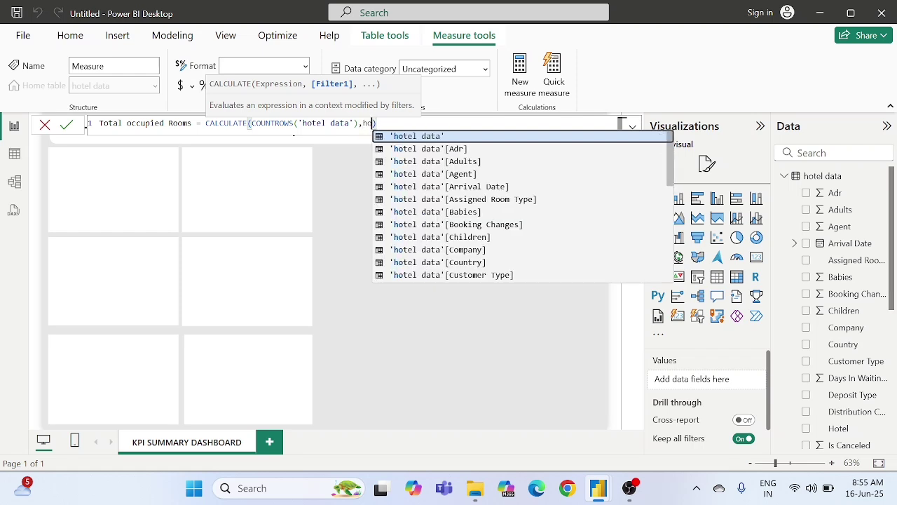
key("BackSpace")
type("t")
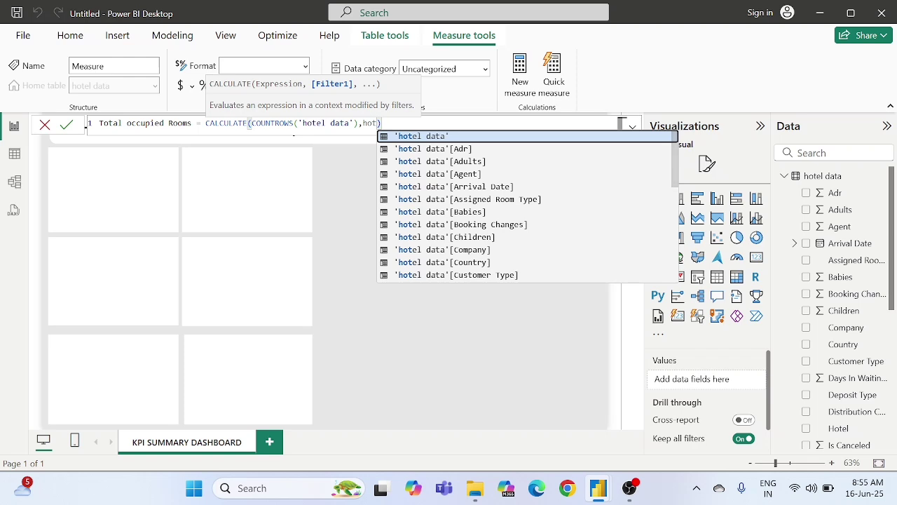
key("Tab")
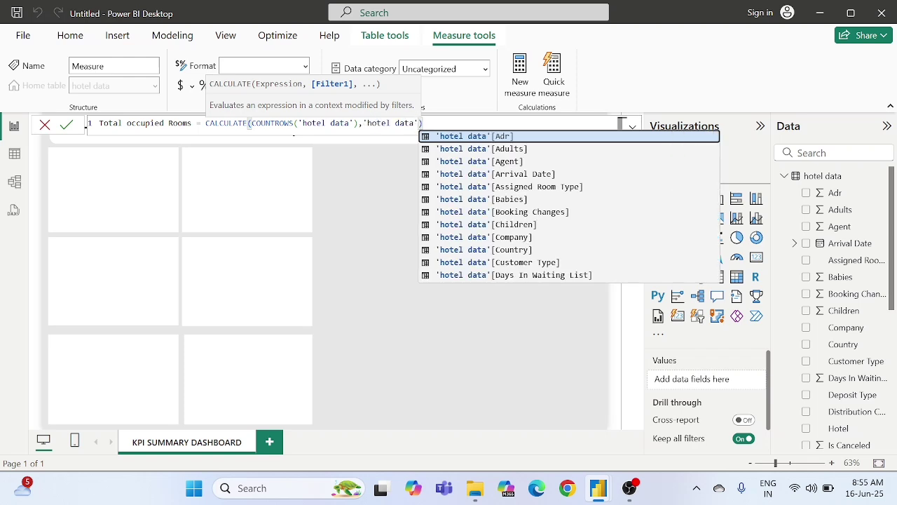
type("[i")
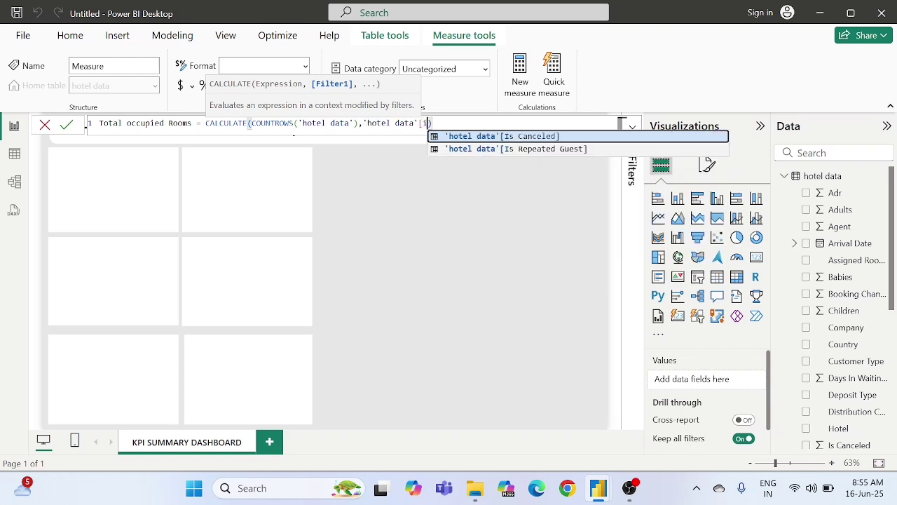
key("Tab")
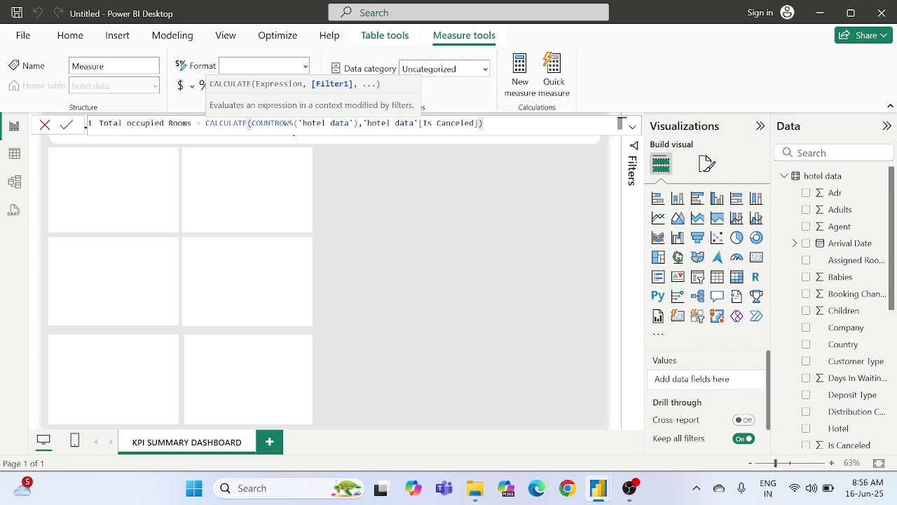
type("=0")
double_click(378, 123)
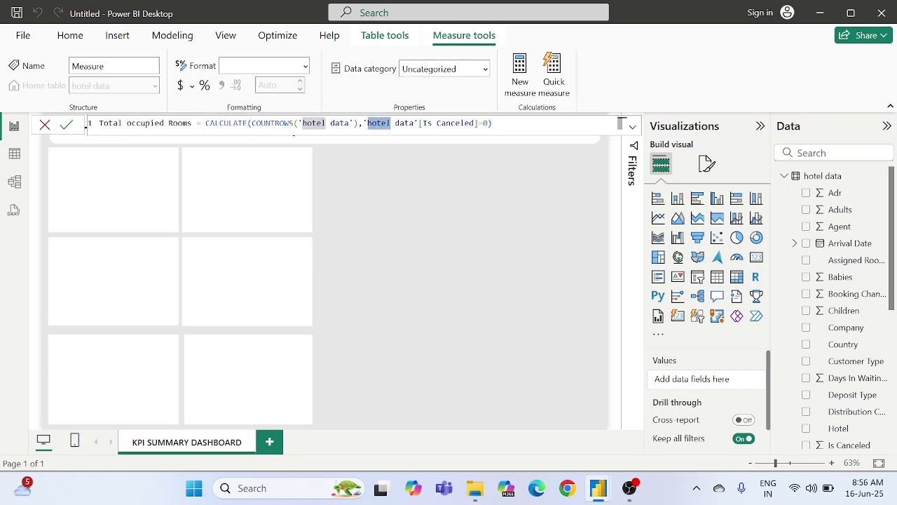
left_click(169, 123)
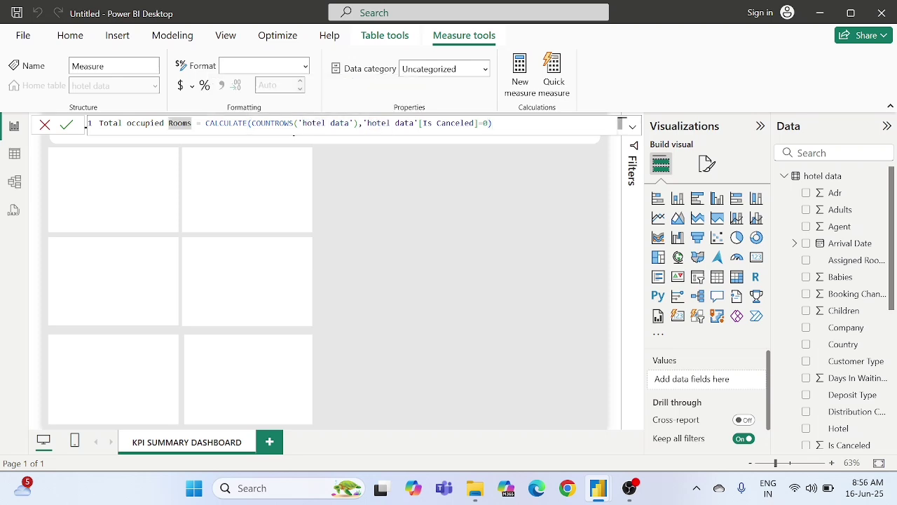
left_click(200, 123)
left_click(68, 125)
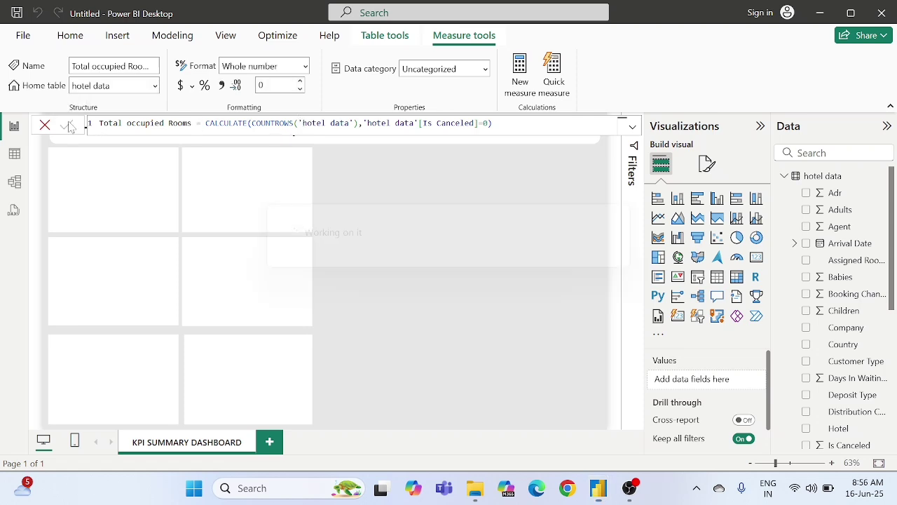
Step: Review the Total occupied Rooms formula, examining the CALCULATE function, the hotel data row count and the Is Canceled filter
right_click(828, 178)
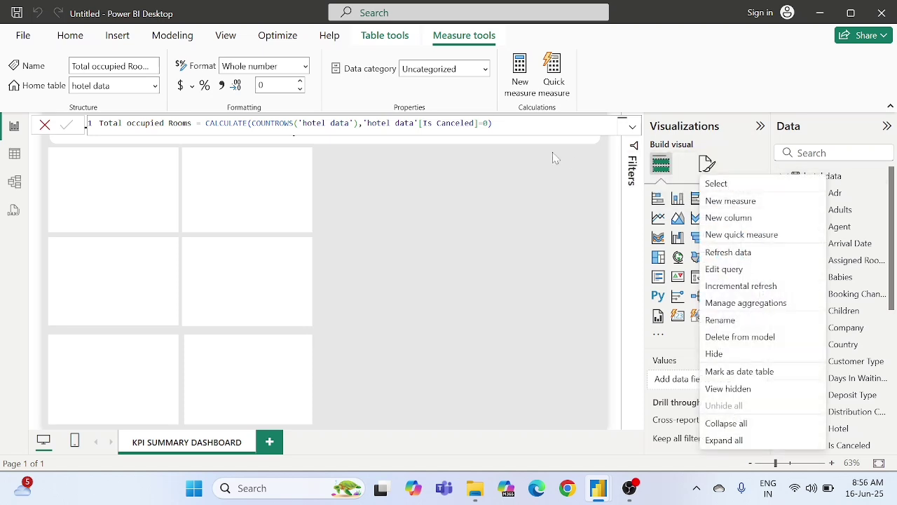
left_click(511, 127)
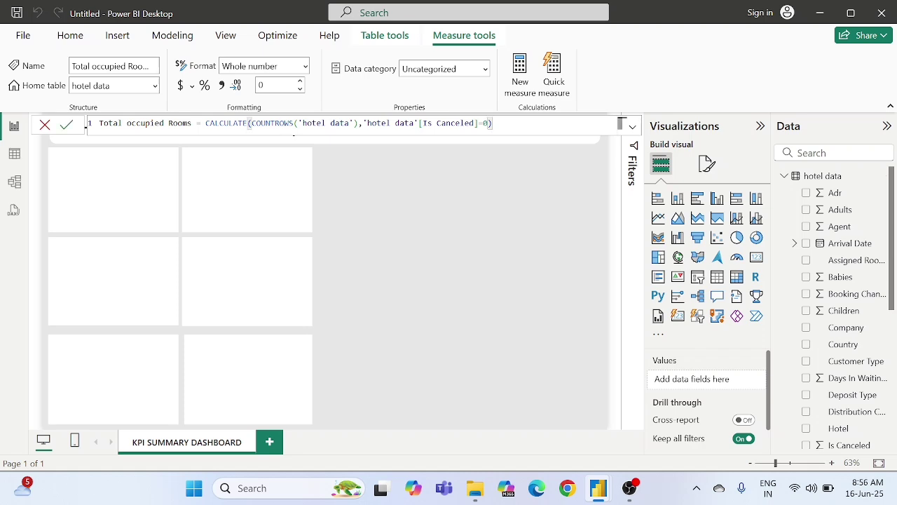
double_click(225, 123)
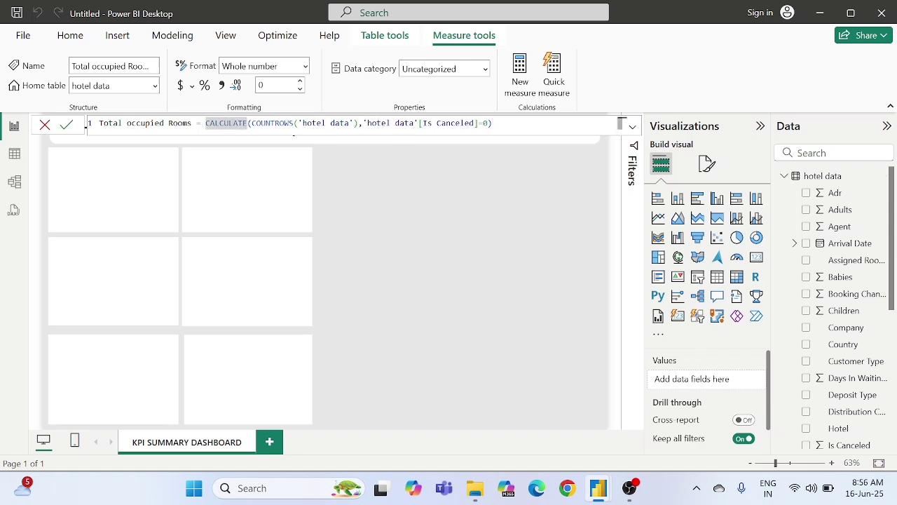
left_click(350, 122)
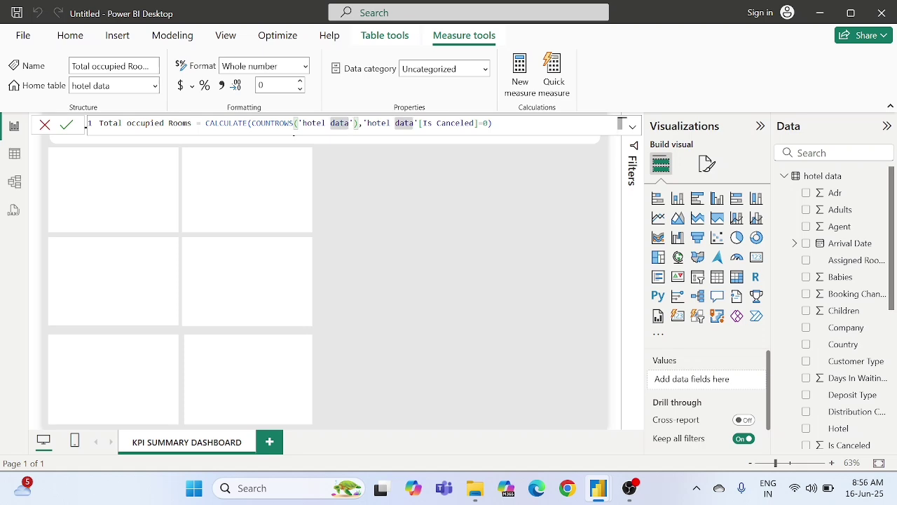
left_click(473, 123)
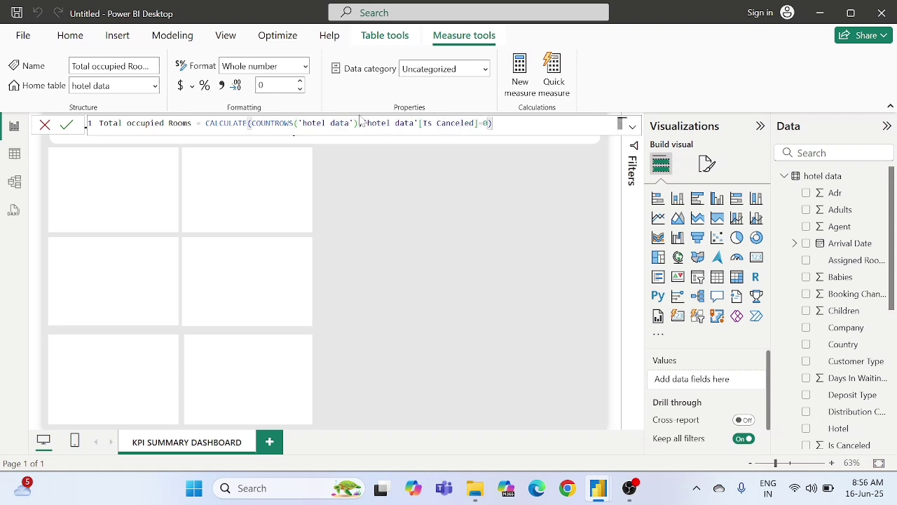
left_click(324, 123)
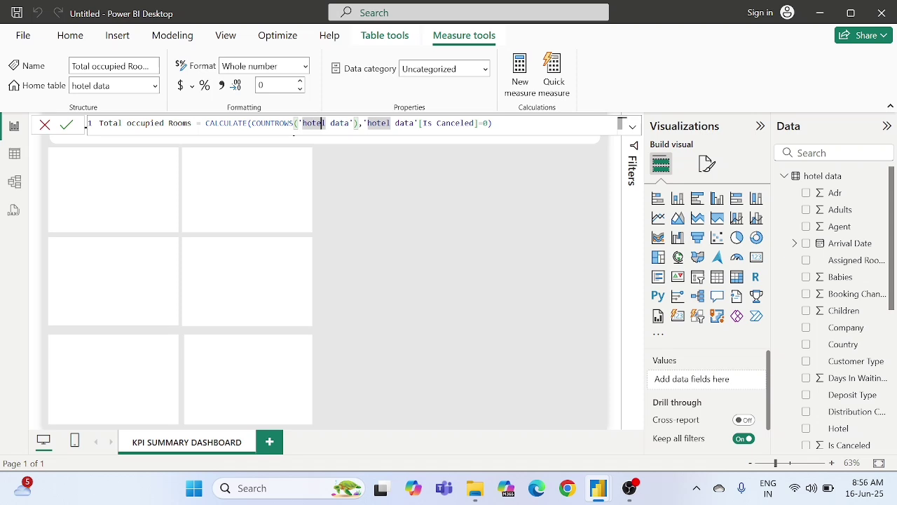
key("Right")
key("Right")
key("Right")
key("Right")
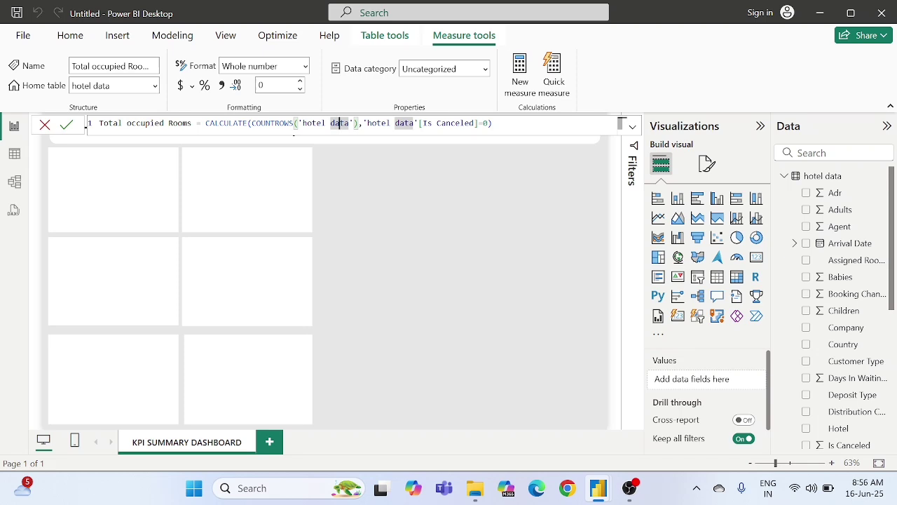
left_click(321, 122)
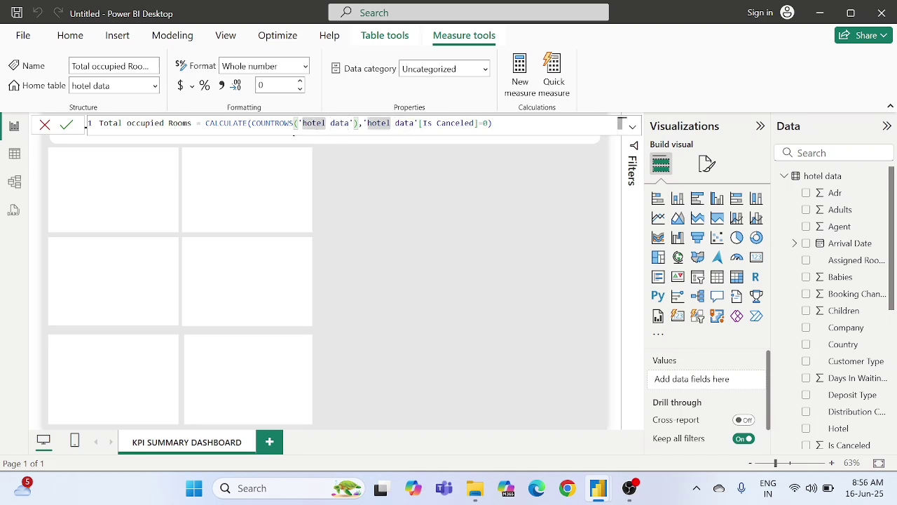
left_click(431, 123)
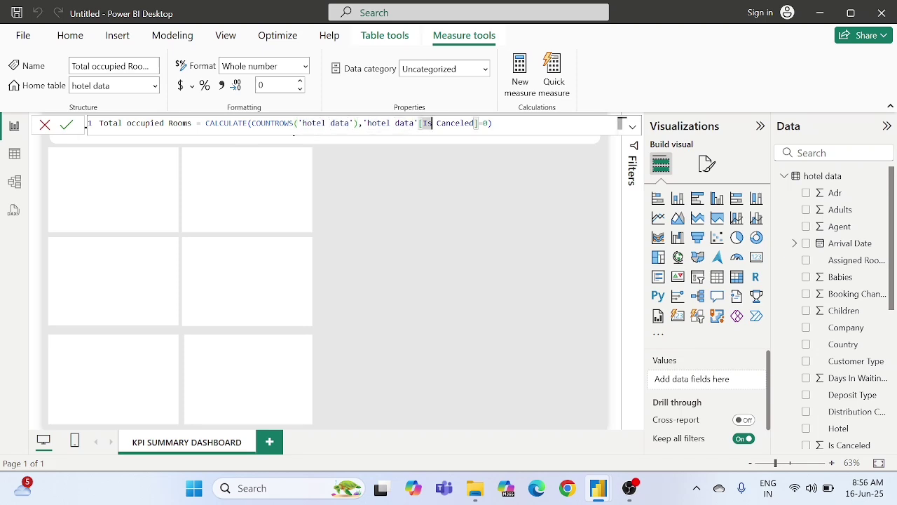
left_click(340, 123)
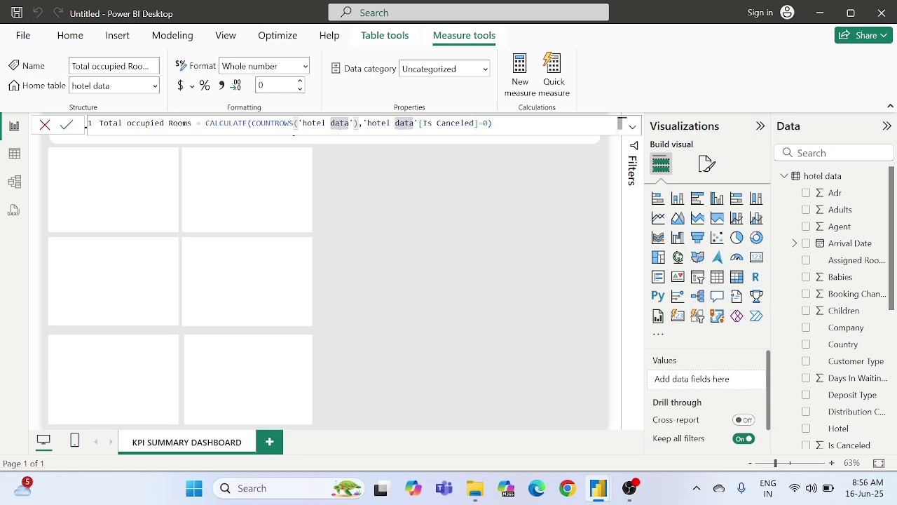
left_click(66, 125)
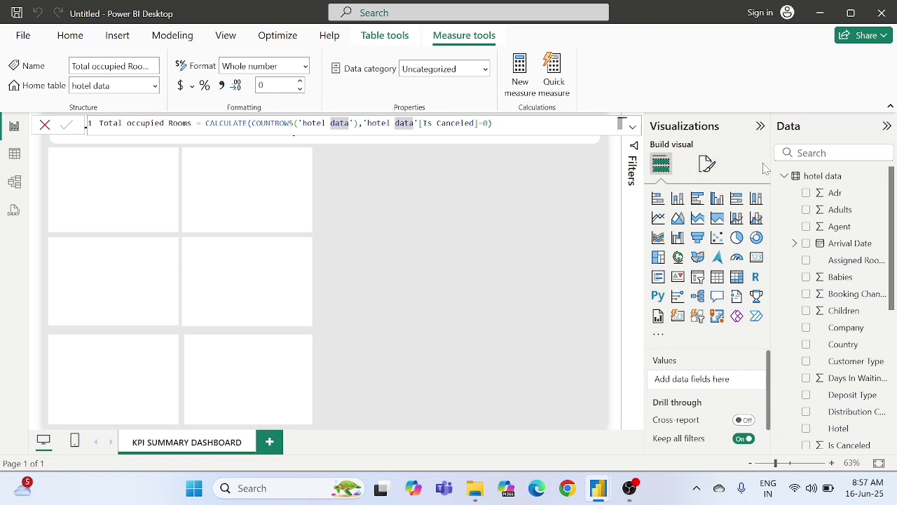
Step: Create a new measure in the hotel data table named "Total Rooms Booked" and begin its formula with CALCULATE()
right_click(811, 178)
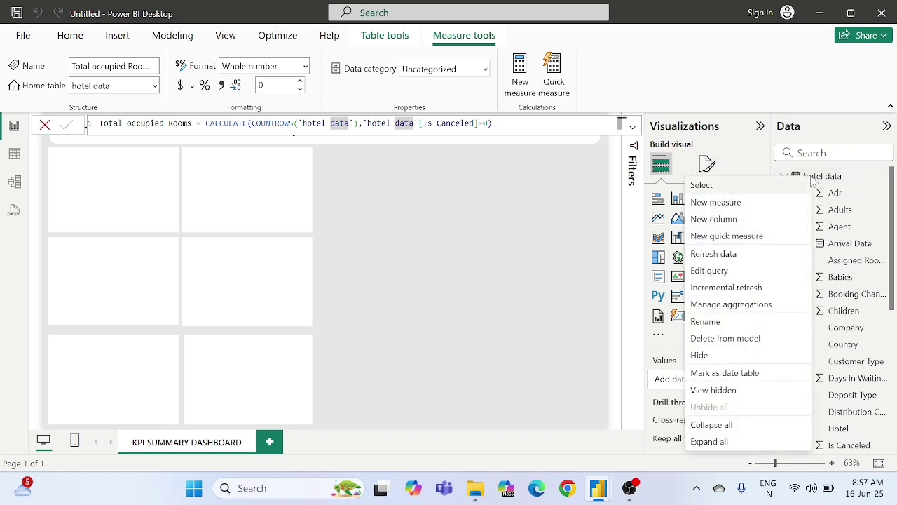
left_click(735, 204)
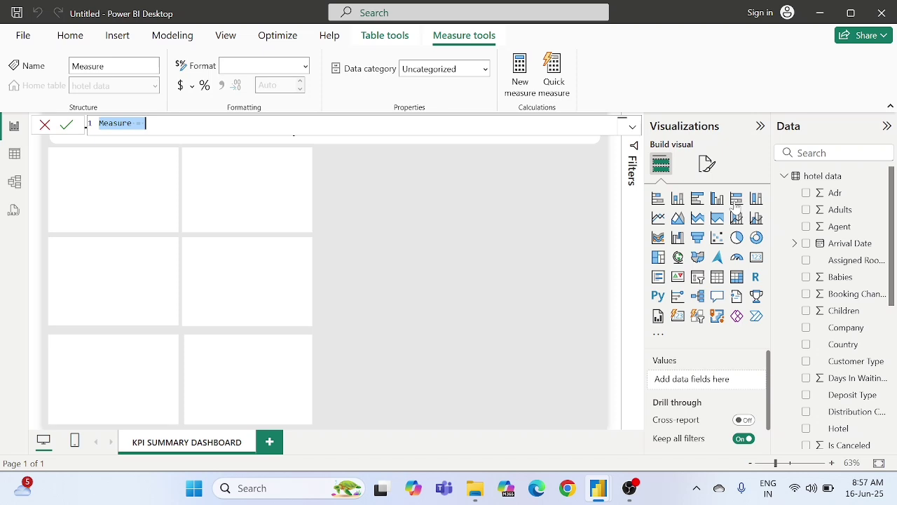
key("BackSpace")
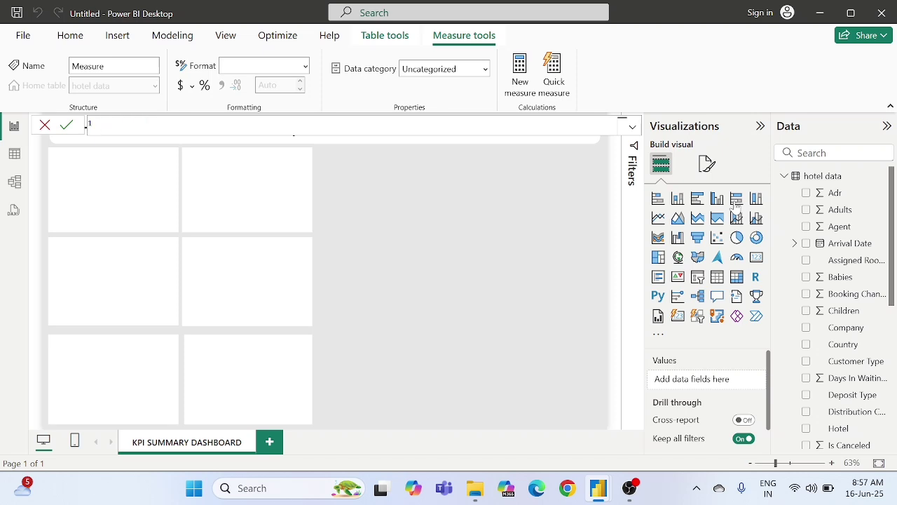
type("Total Rooms Booked =CAL")
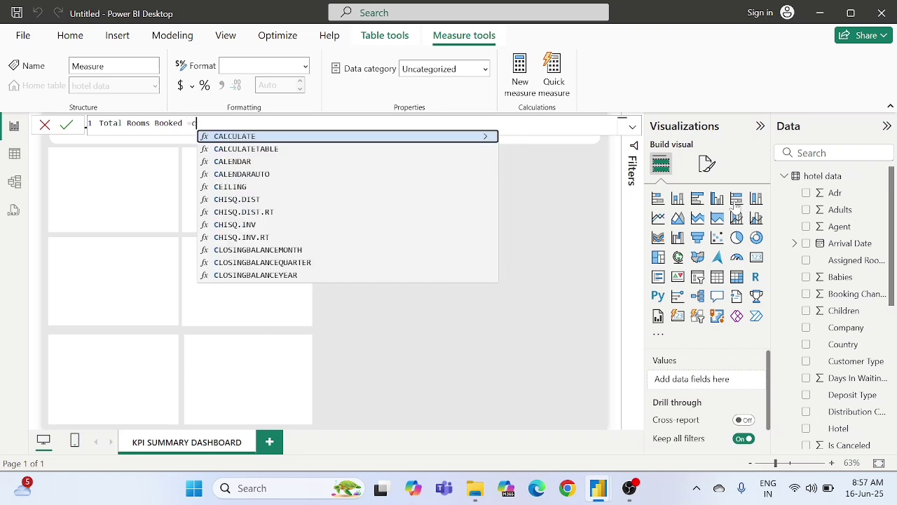
key("Tab")
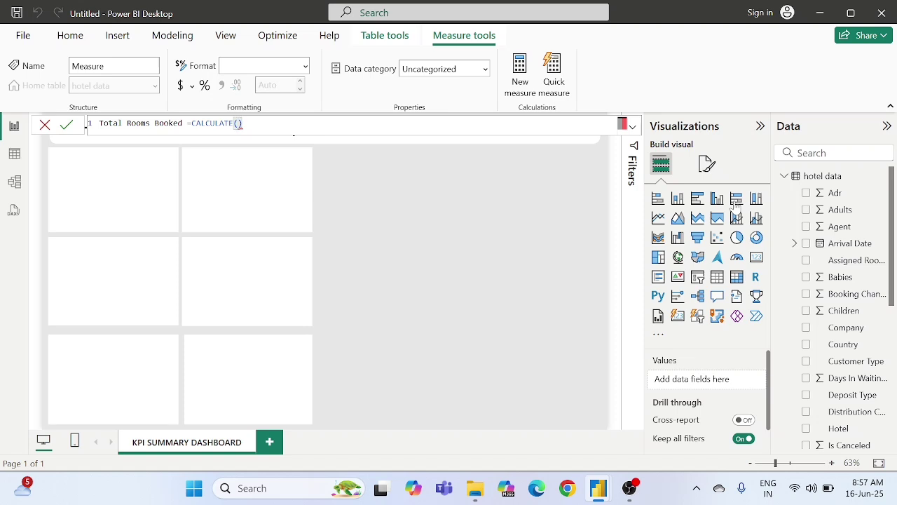
Step: Enter COUNTROWS('hotel data') inside the CALCULATE function and commit the Total Rooms Booked measure
type("count")
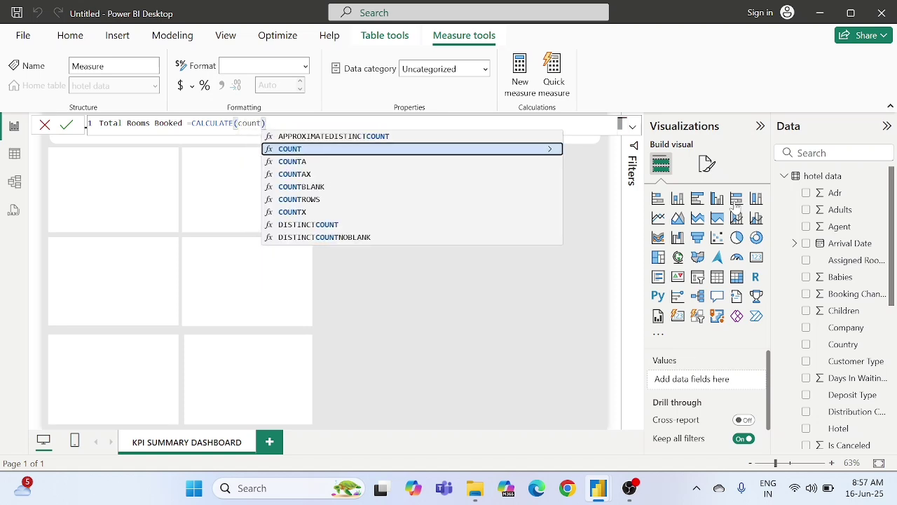
type("r")
key("Tab")
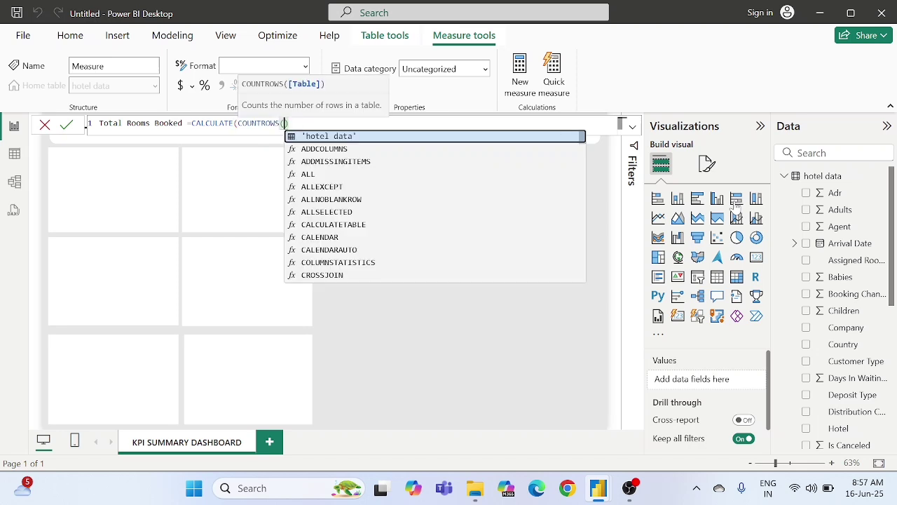
type(")")
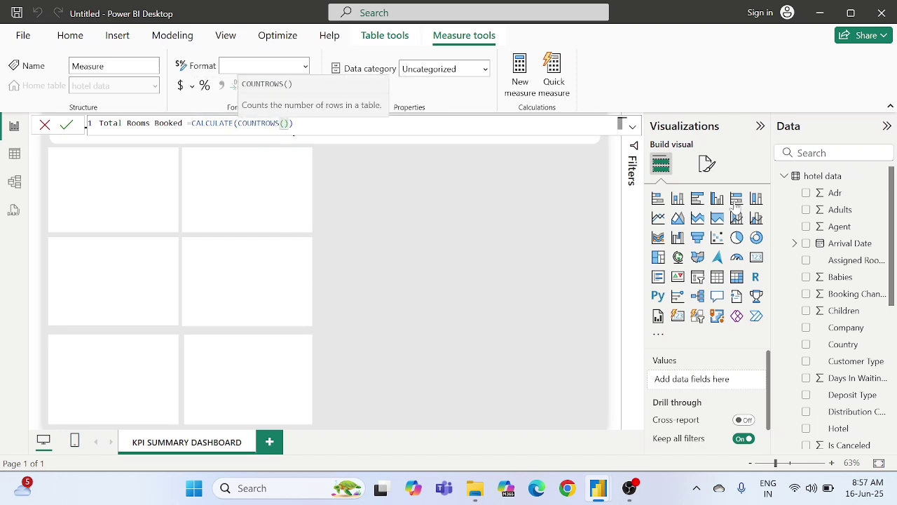
type("'hotel")
key("Tab")
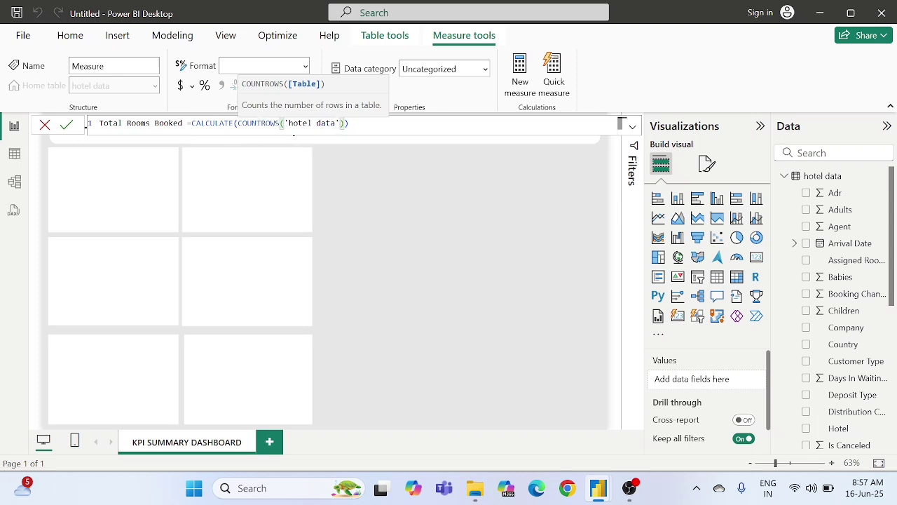
double_click(303, 123)
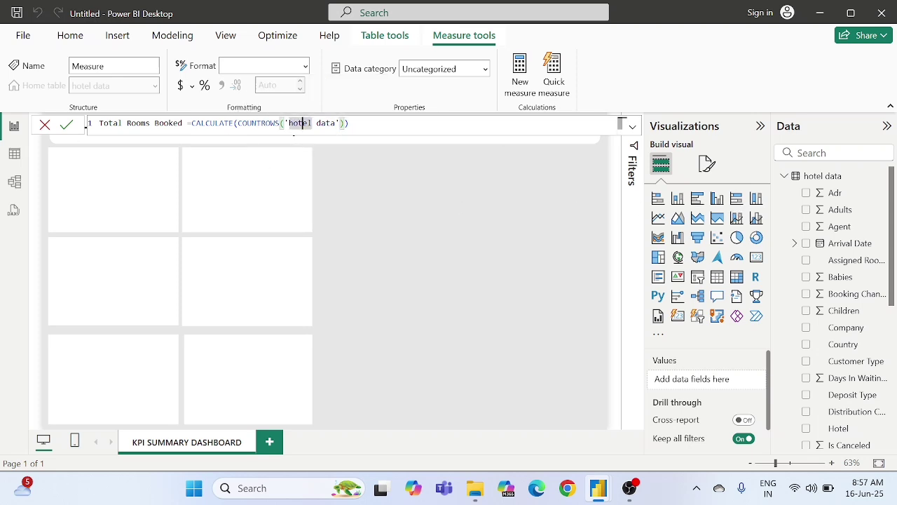
left_click(66, 124)
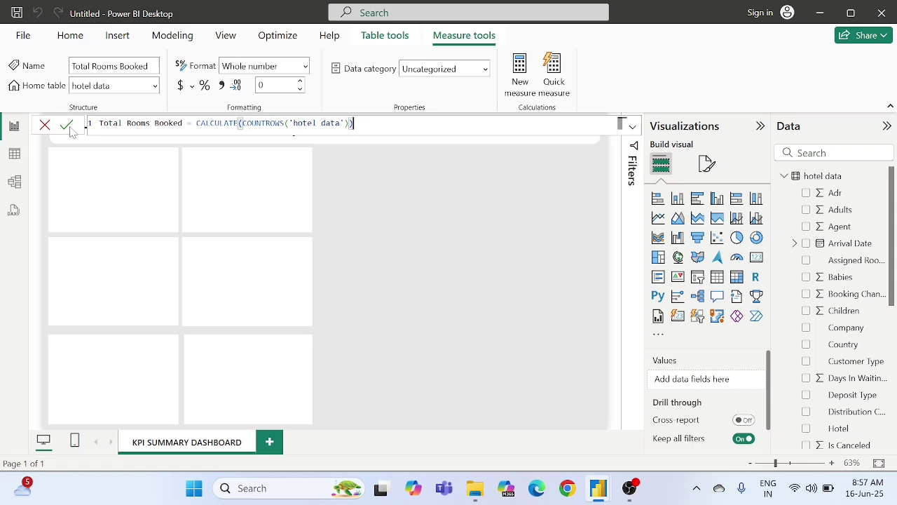
left_click(67, 125)
left_click(445, 231)
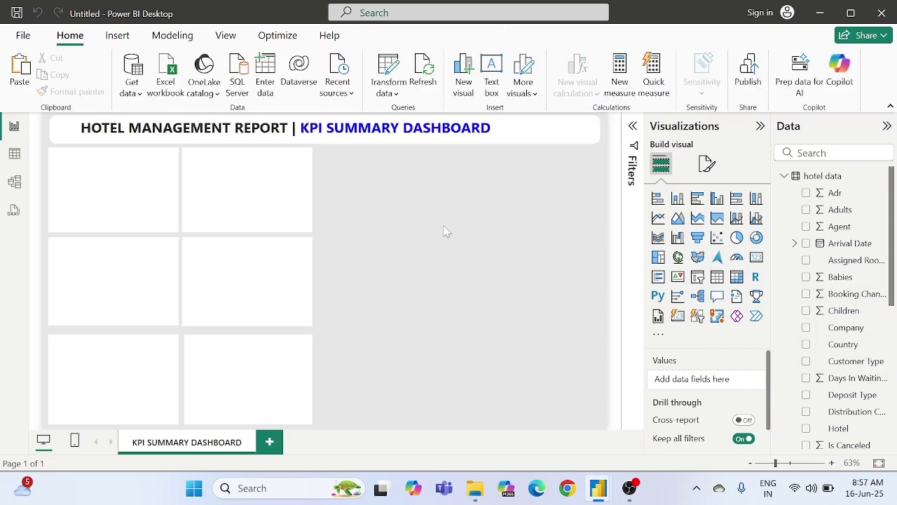
Step: Create another new measure in the hotel data table named "Occupancy Rate"
right_click(832, 180)
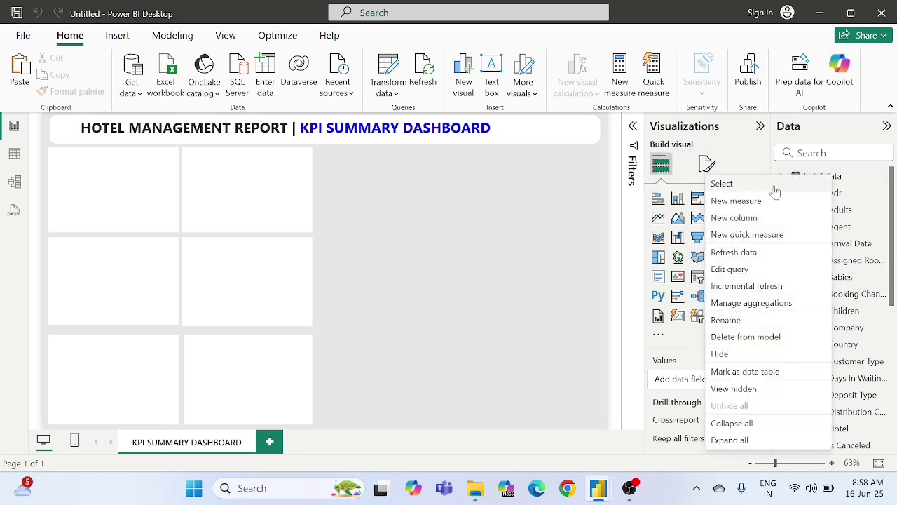
left_click(736, 202)
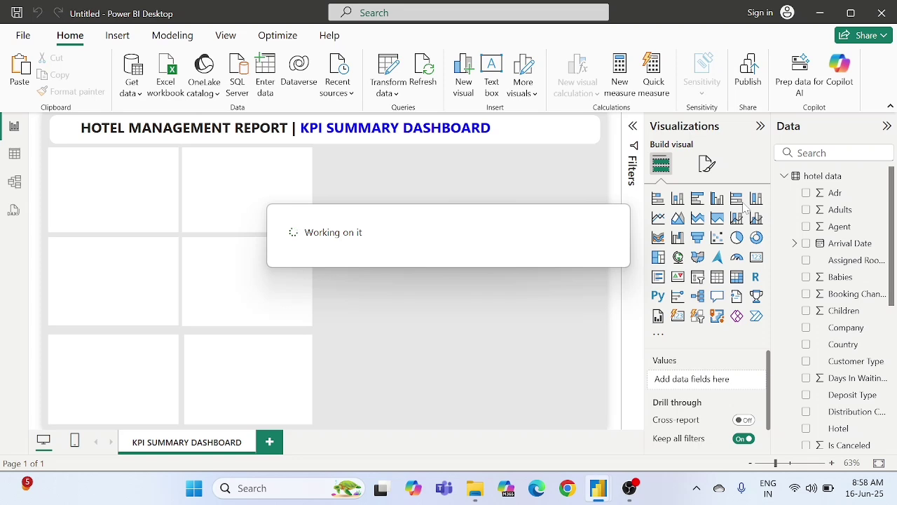
key("BackSpace")
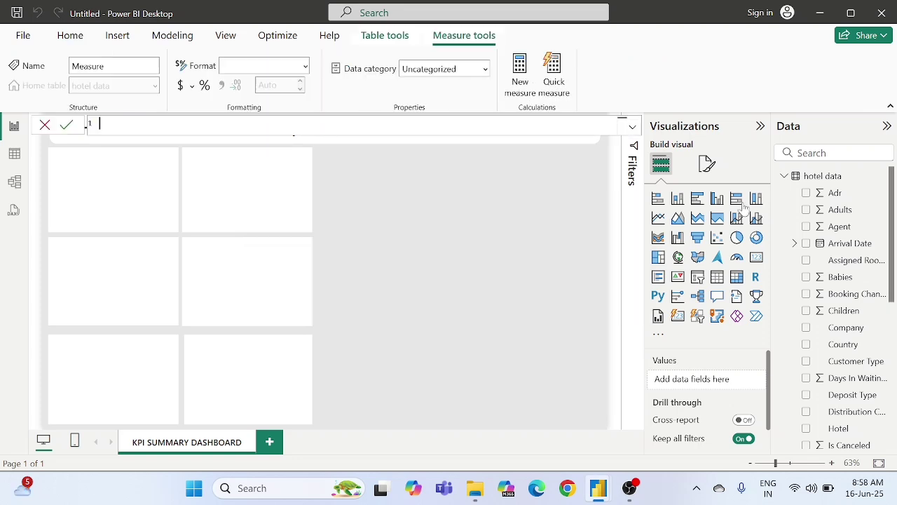
type("Occupany")
key("BackSpace")
key("BackSpace")
type("ncy Rate = ")
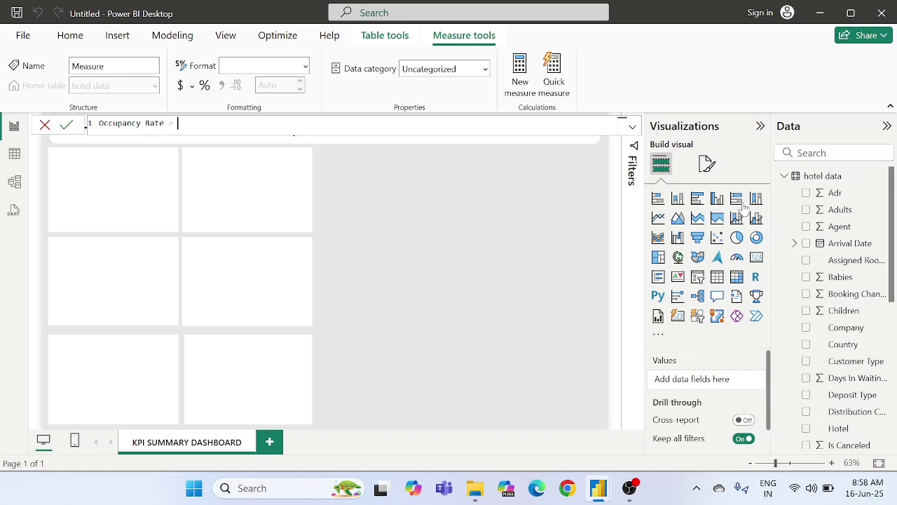
Step: Define Occupancy Rate as [Total occupied Rooms]/[Total Rooms Booked] and commit the measure
type("total")
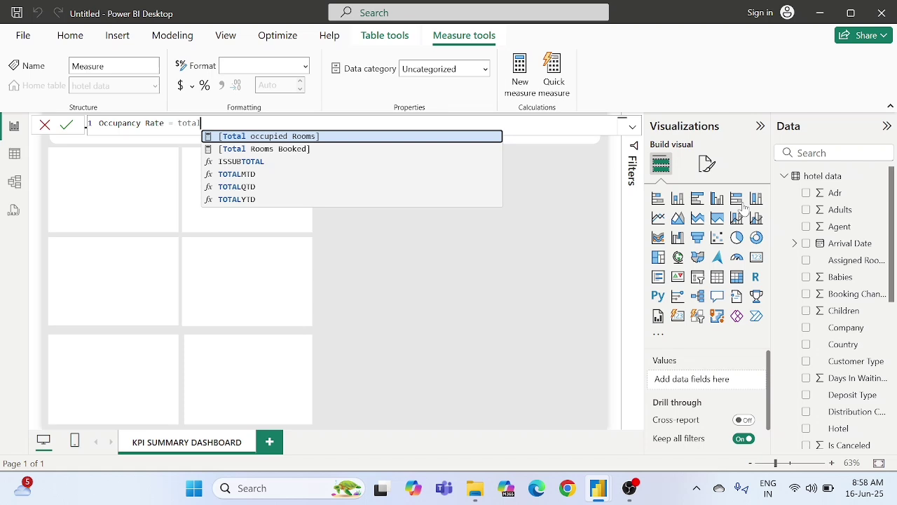
key("Tab")
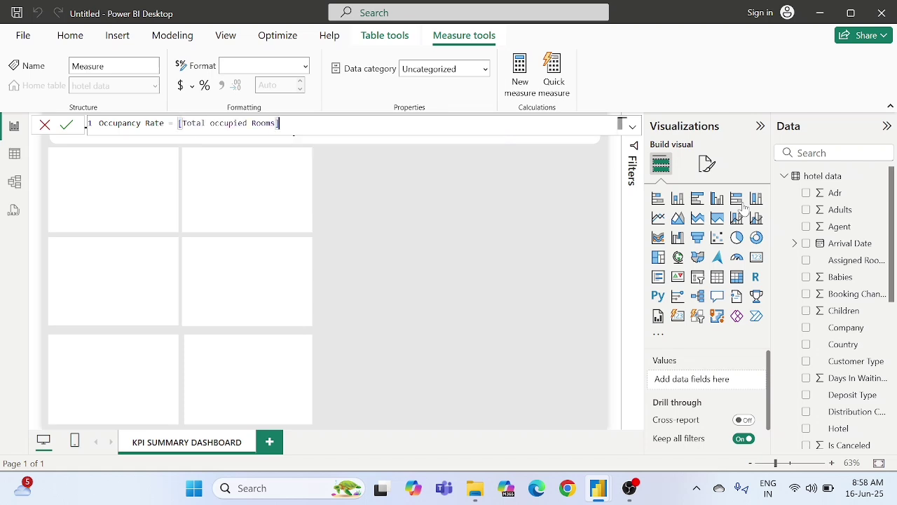
type("/total")
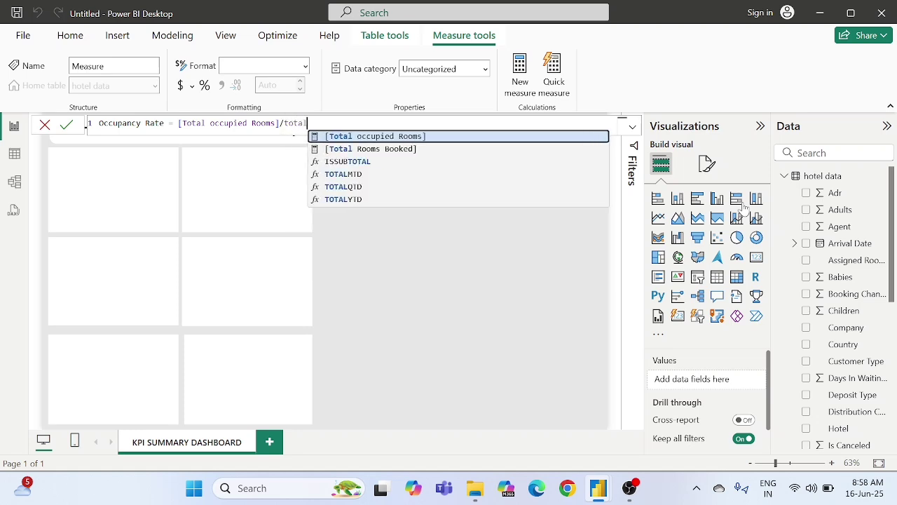
key("Down")
key("Tab")
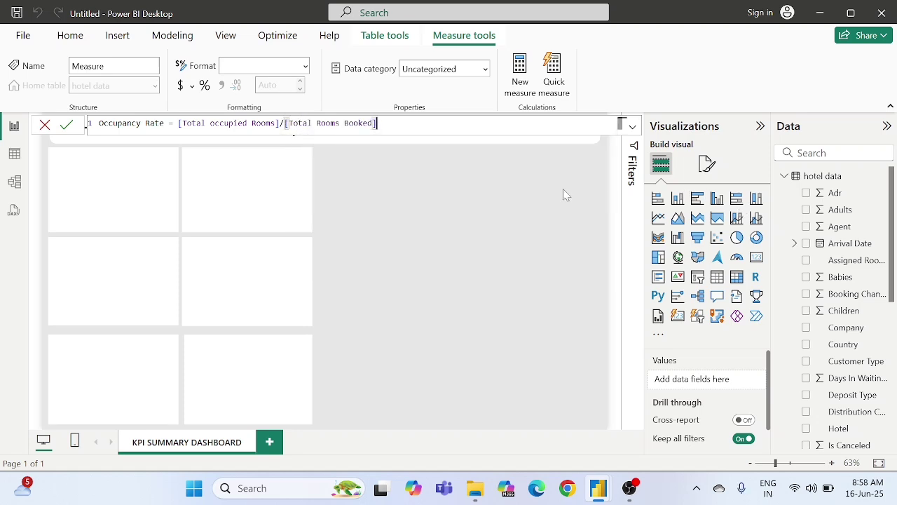
left_click(65, 125)
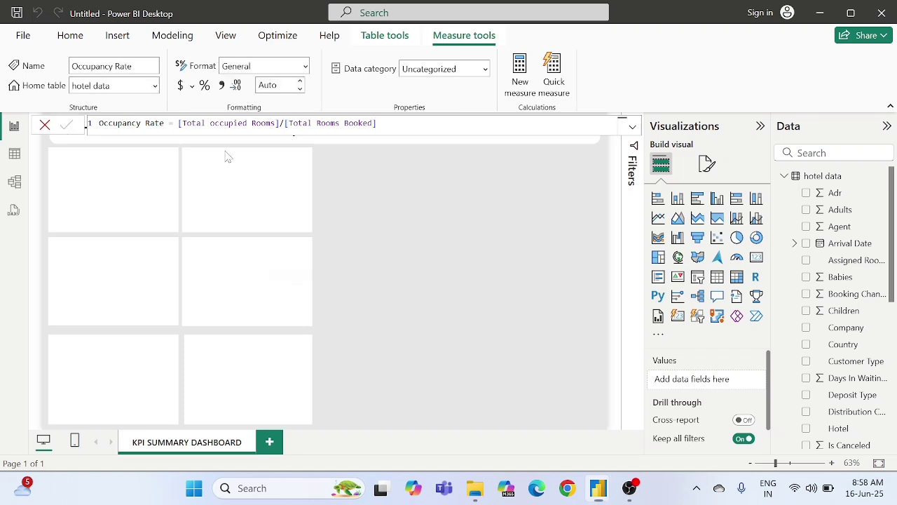
left_click(418, 195)
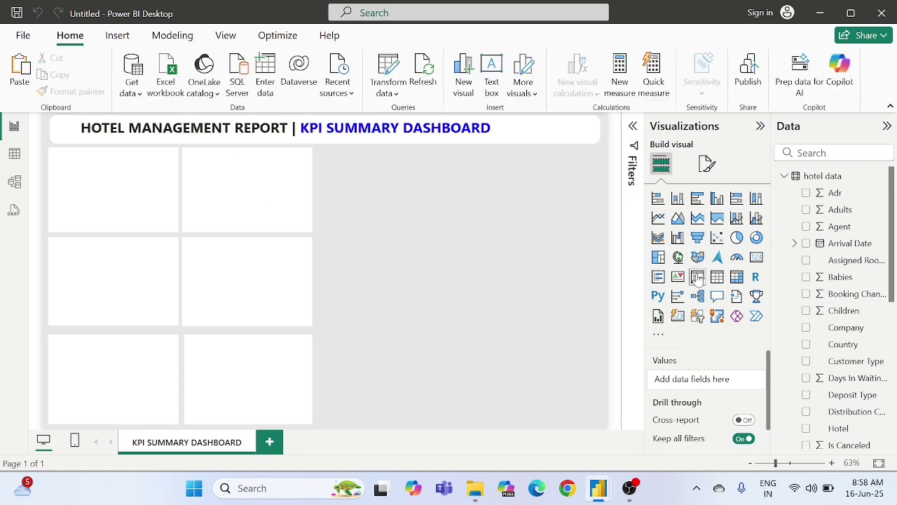
Step: Add a card visual to the report page and populate it with the Occupancy Rate measure
left_click(757, 258)
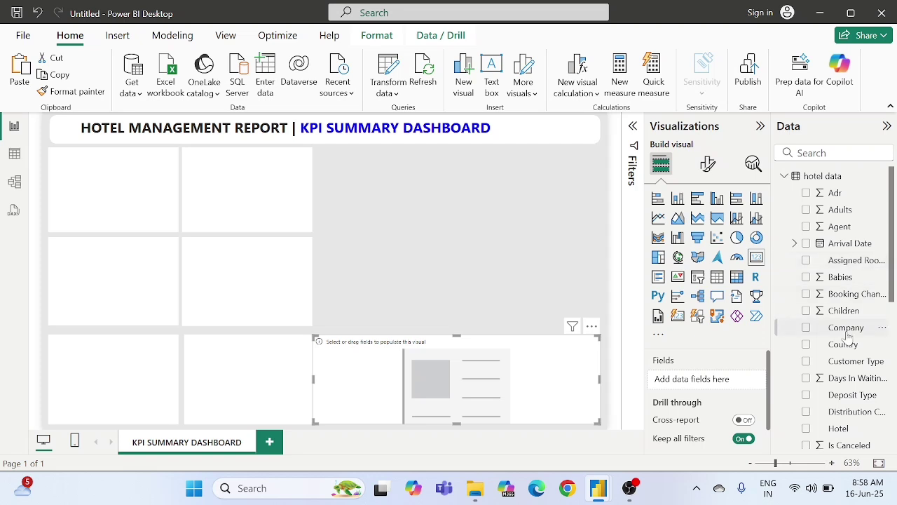
scroll(847, 335, "down", 10)
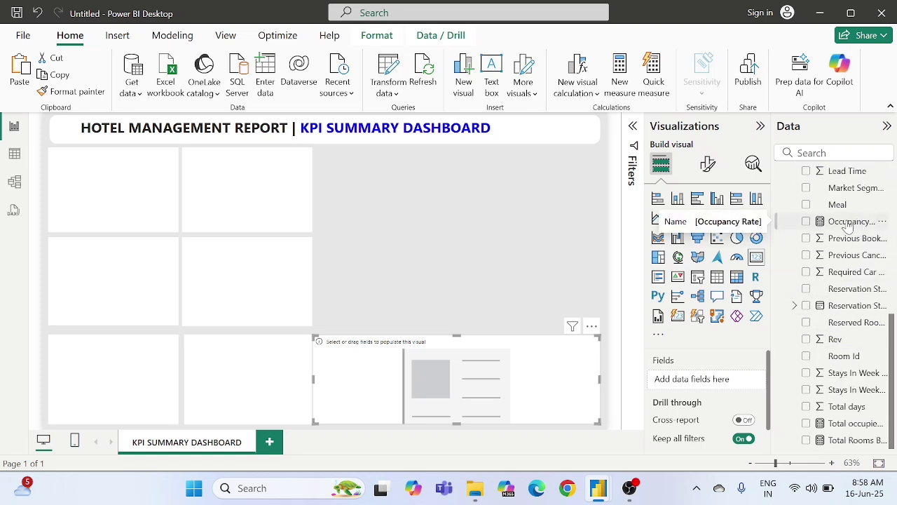
left_click_drag(848, 226, 534, 382)
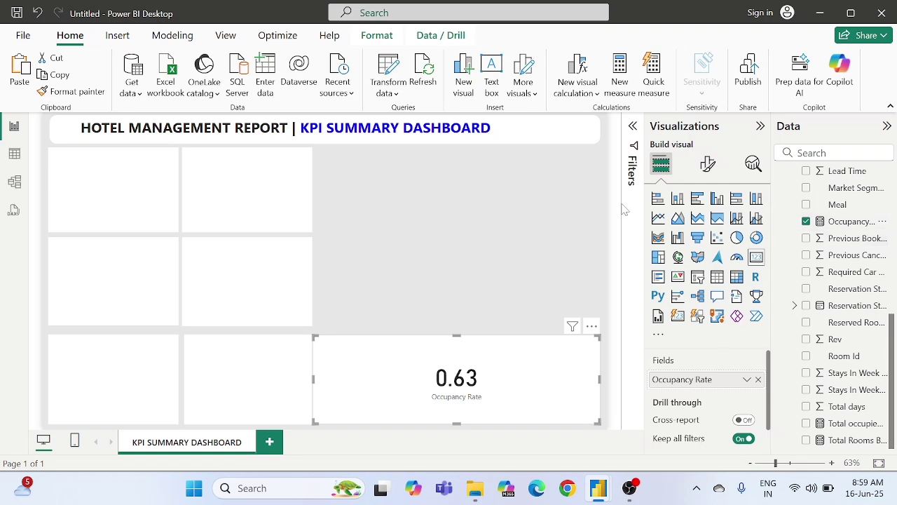
Step: Format the Occupancy Rate measure as a percentage, then shrink its card and move it onto the first white tile below the title
left_click(850, 223)
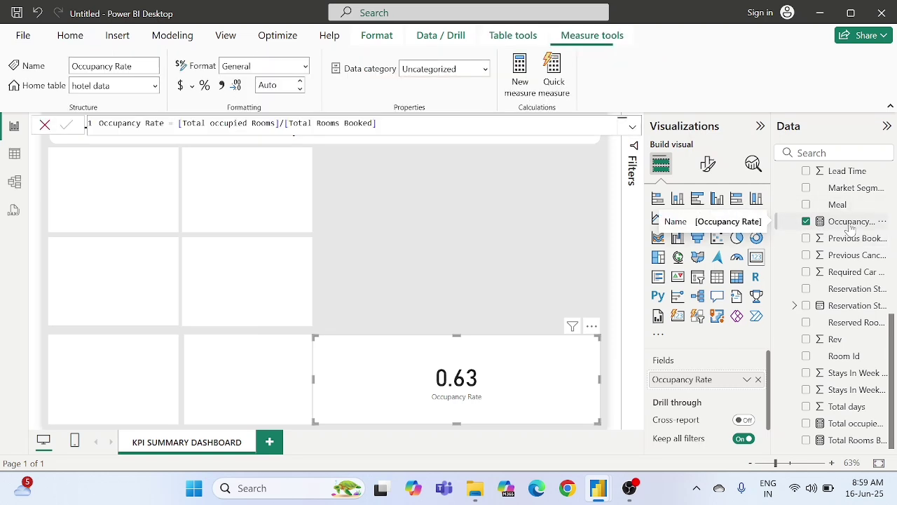
left_click(205, 86)
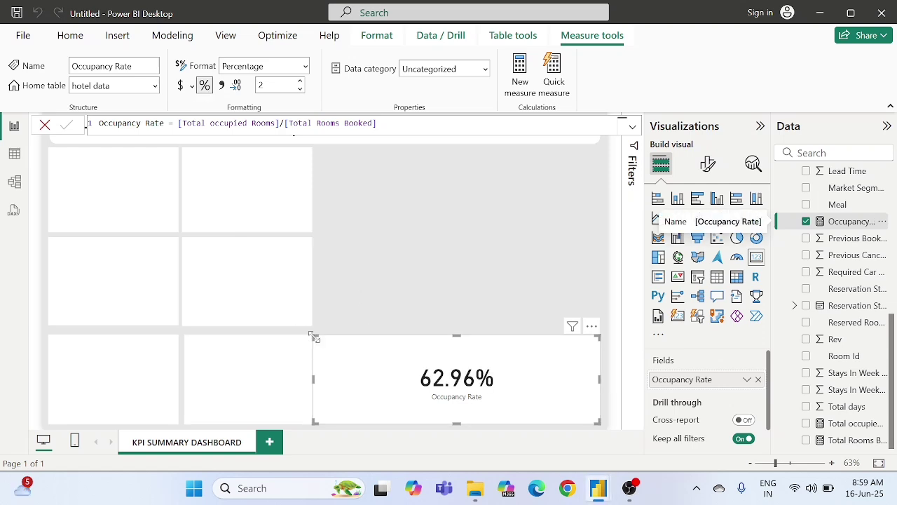
left_click_drag(313, 337, 432, 349)
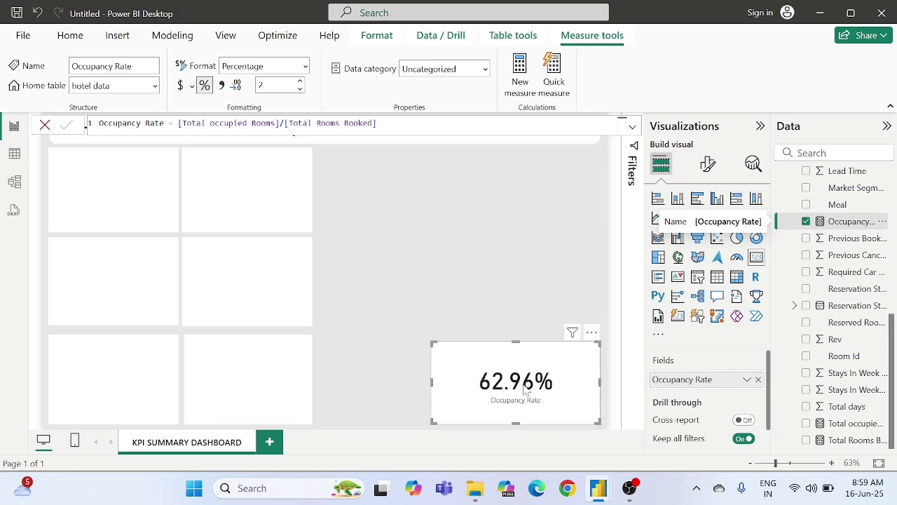
left_click_drag(530, 387, 148, 196)
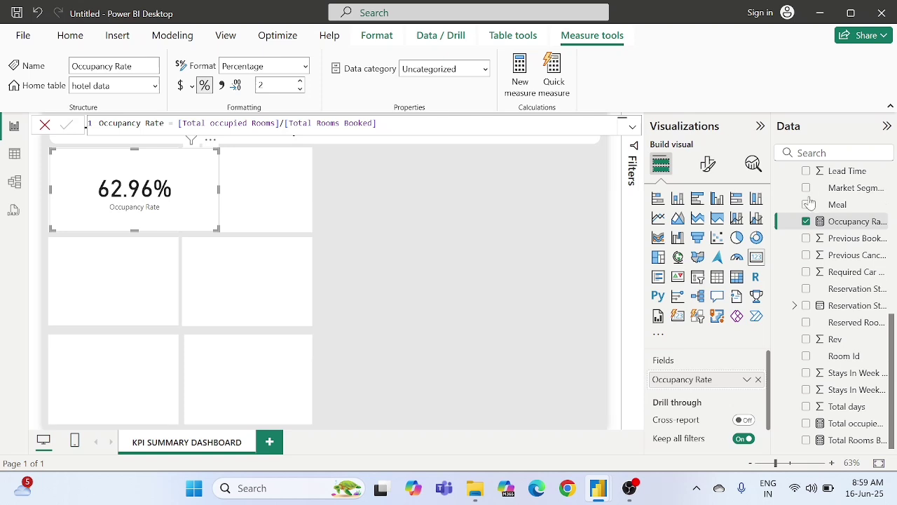
Step: Set the card's callout value to 0 decimal places and resize the card to fit the upper part of the first white tile
left_click(707, 167)
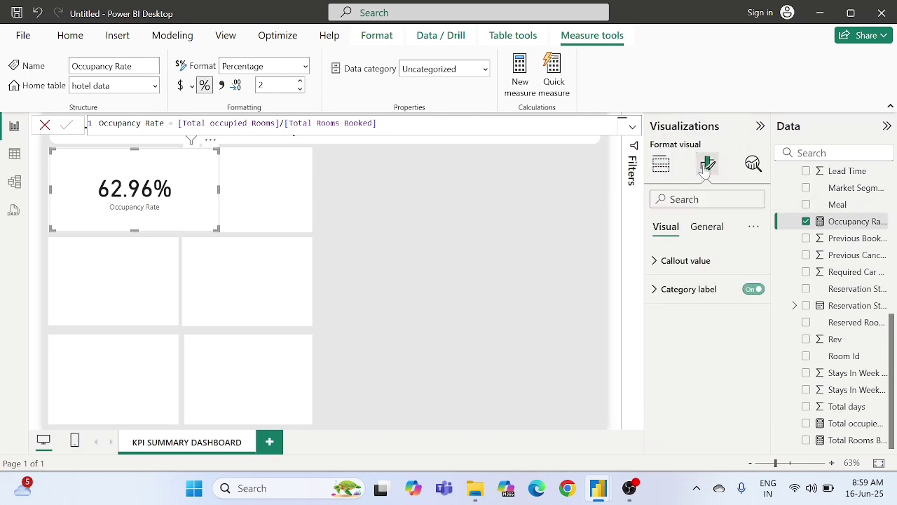
left_click(673, 262)
scroll(673, 262, "down", 2)
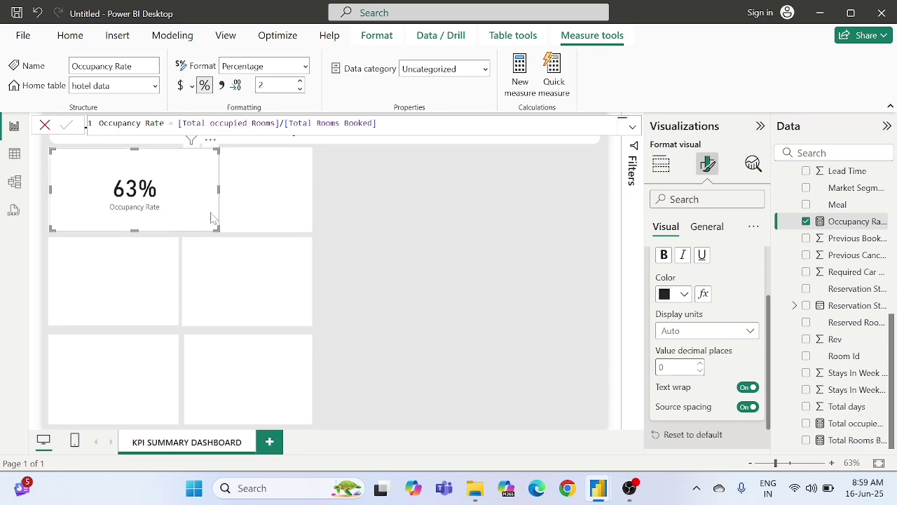
left_click_drag(216, 227, 178, 184)
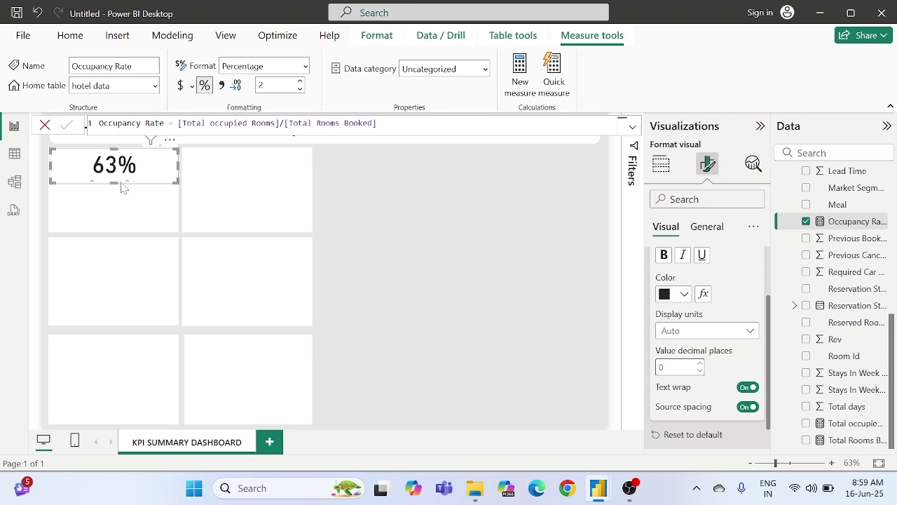
left_click_drag(114, 183, 118, 202)
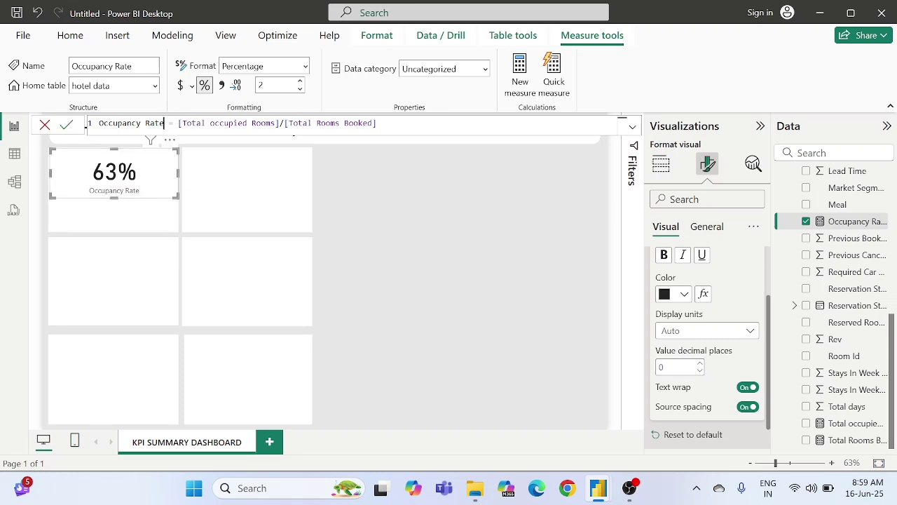
Step: Hide the Occupancy Rate card's category label and give the card a title reading Occupancy Rate, copied from the measure's formula
left_click_drag(164, 124, 99, 125)
key("ctrl+c")
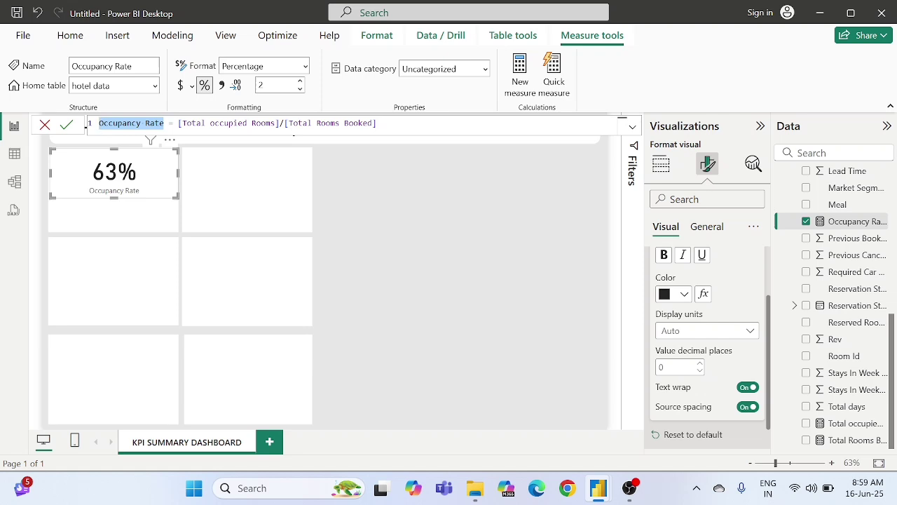
left_click(661, 163)
left_click(706, 170)
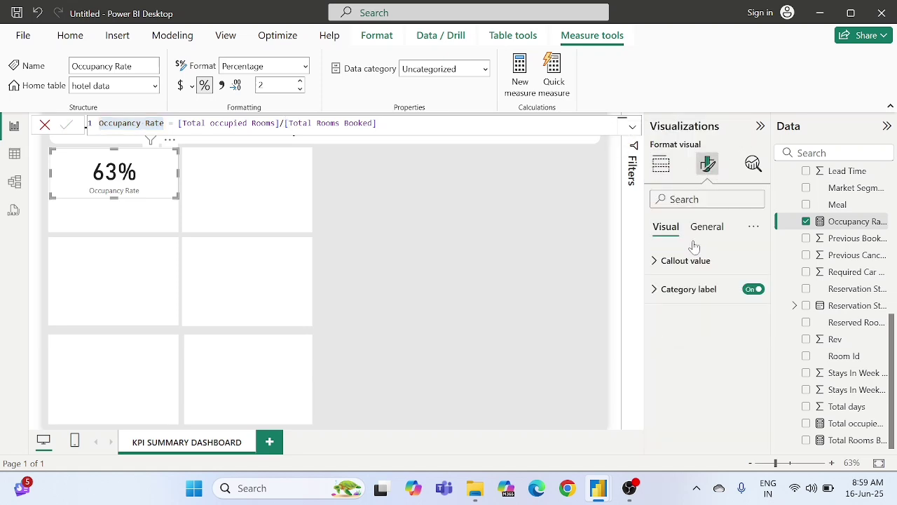
left_click(750, 290)
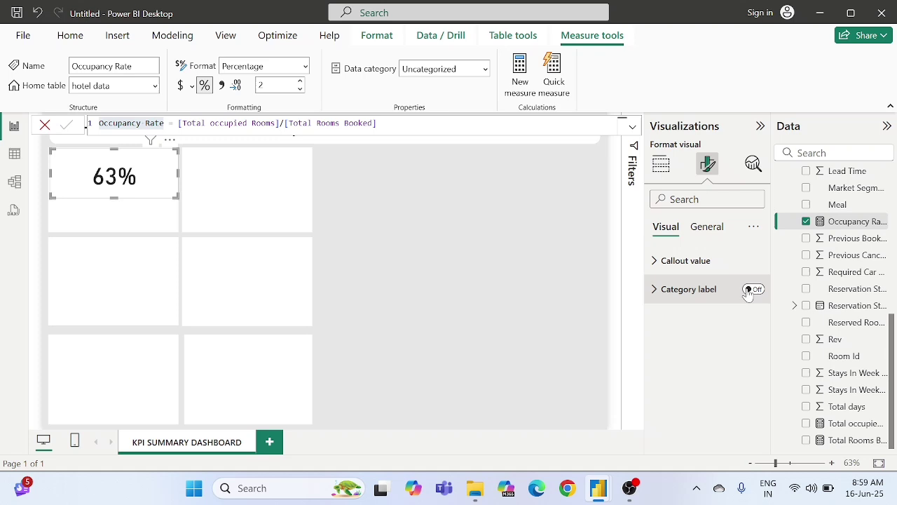
left_click(707, 227)
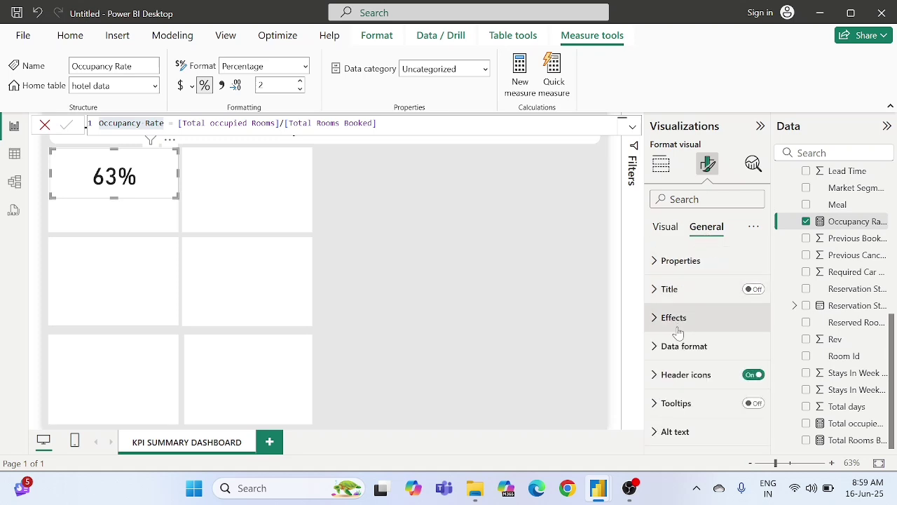
left_click(752, 290)
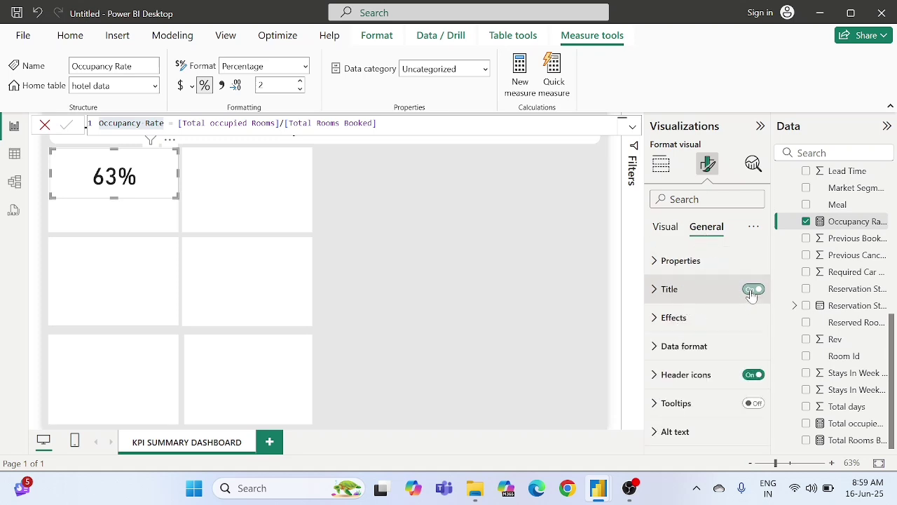
left_click(691, 296)
left_click(659, 358)
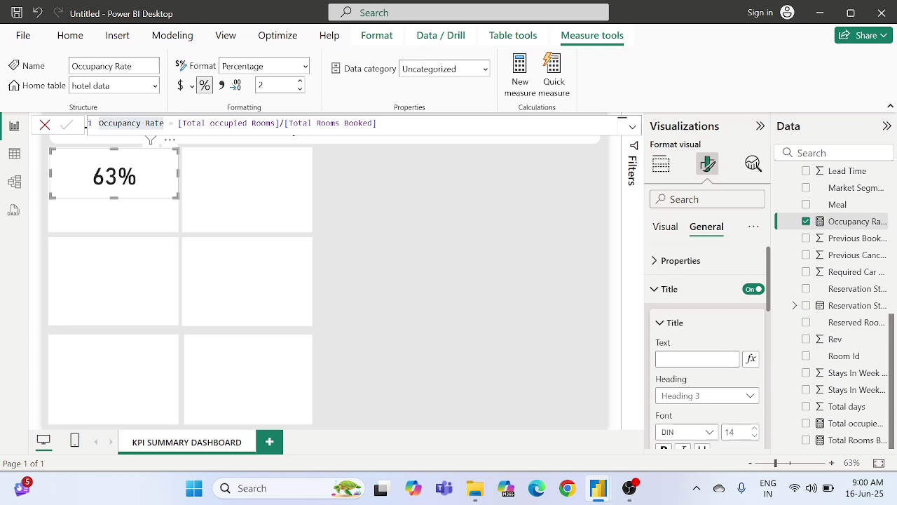
key("ctrl+v")
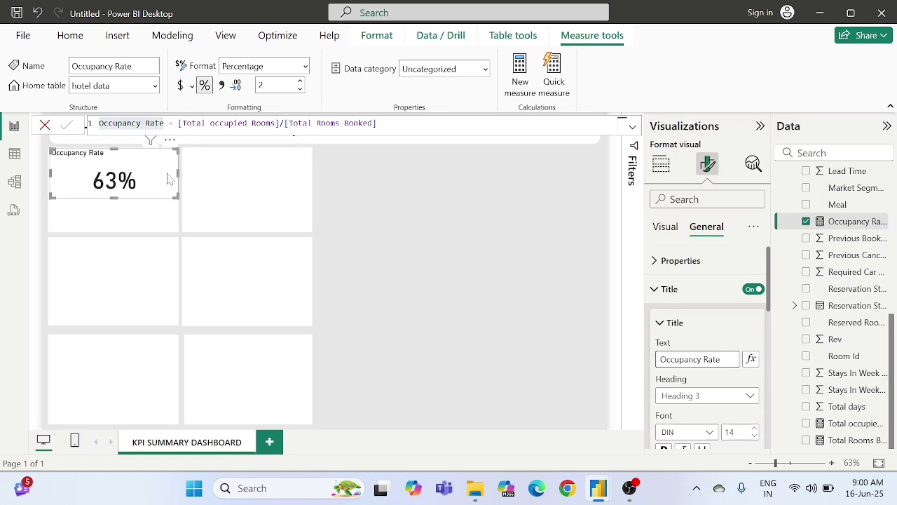
Step: Reduce the Occupancy Rate card's height and set its callout value font size to 40
left_click(663, 226)
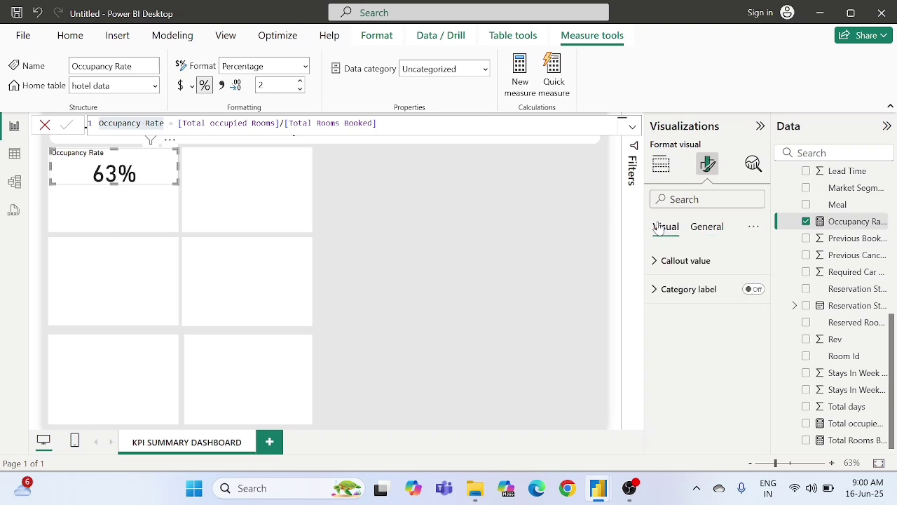
left_click(673, 274)
scroll(674, 279, "down", 2)
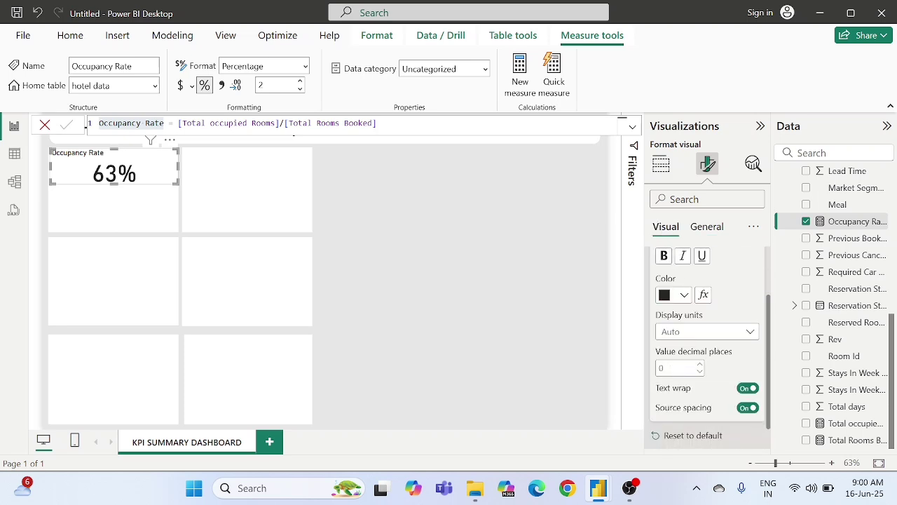
scroll(674, 278, "up", 2)
scroll(674, 279, "down", 1)
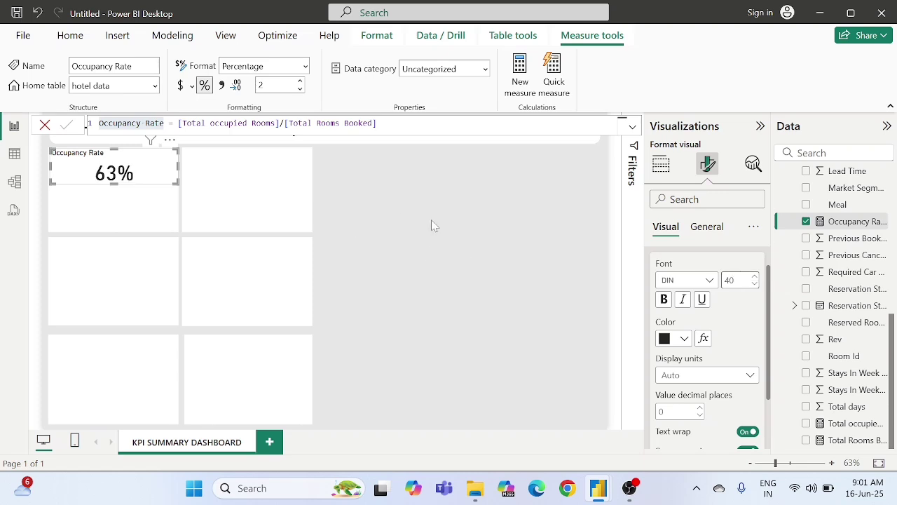
Step: Center the Occupancy Rate card's title horizontally and fine-tune the card's size within the first white tile
left_click(705, 228)
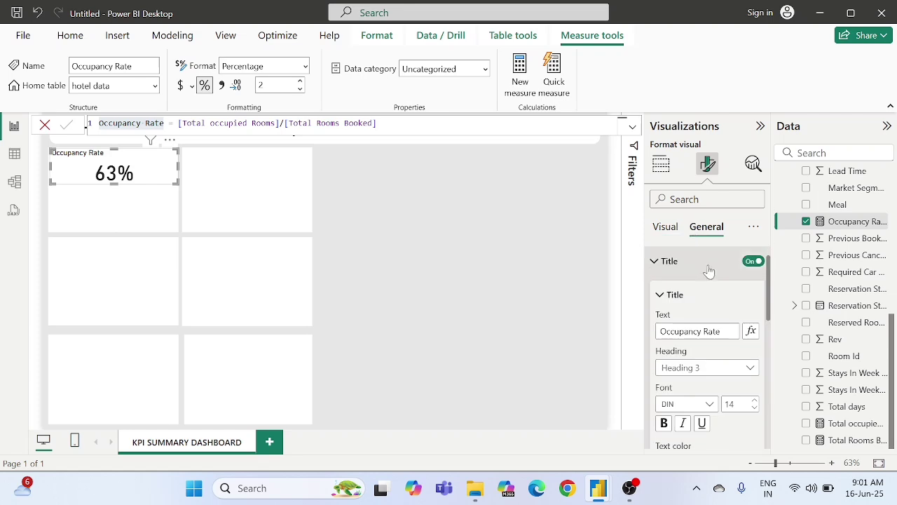
scroll(698, 351, "down", 3)
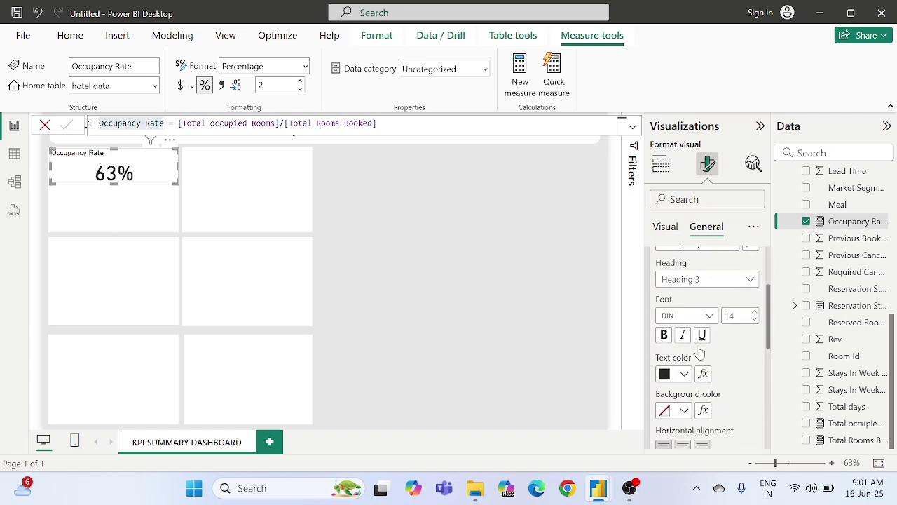
scroll(677, 413, "down", 2)
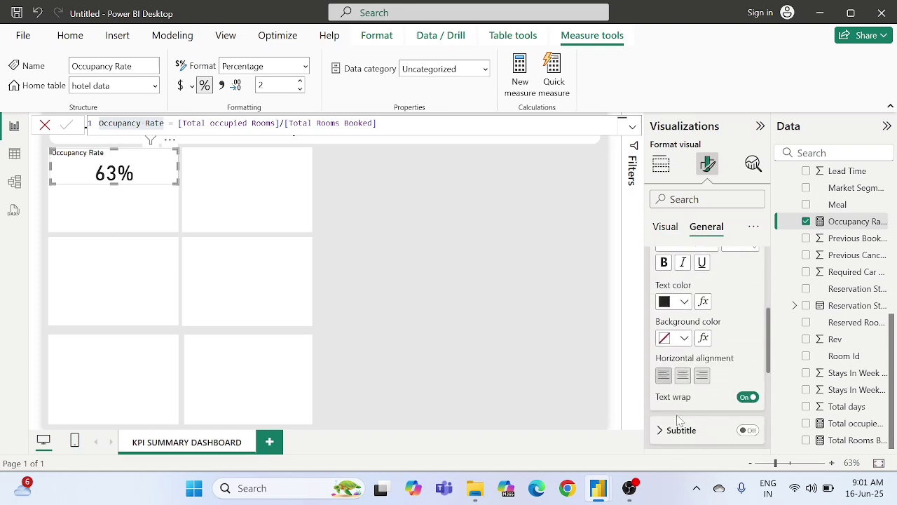
left_click(683, 375)
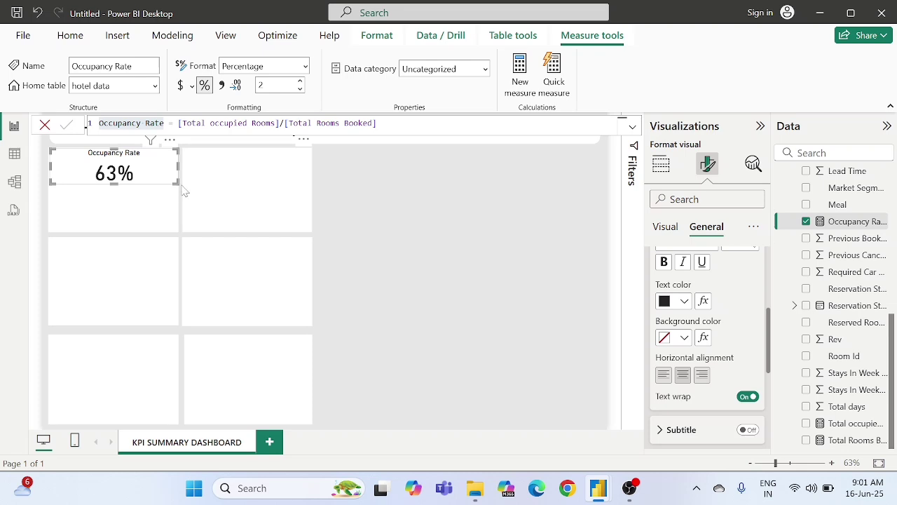
left_click_drag(178, 183, 175, 180)
left_click_drag(177, 182, 176, 187)
left_click(364, 184)
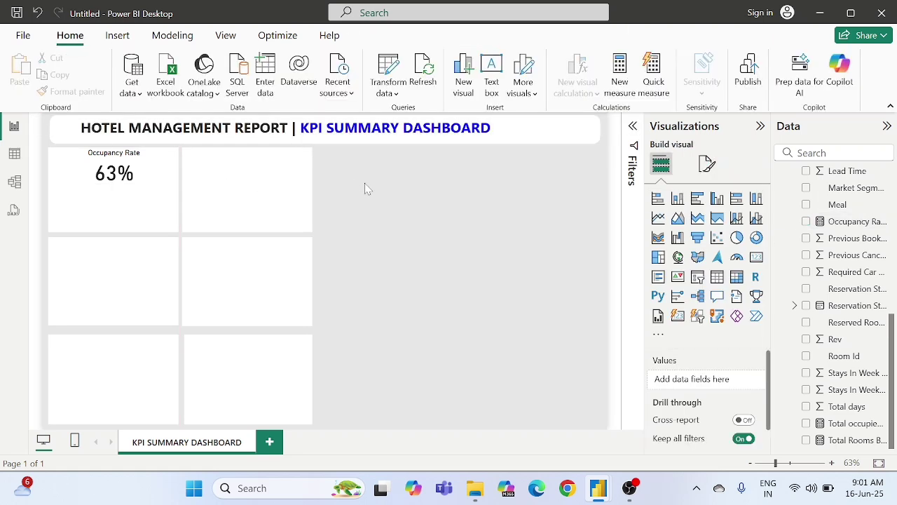
Step: Add an empty area chart and size it to fill the first white tile beneath the Occupancy Rate card
left_click(677, 218)
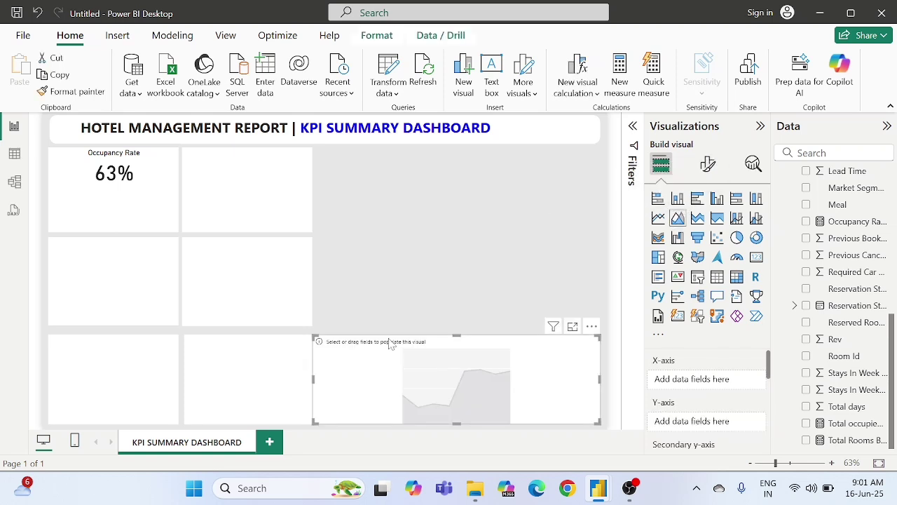
left_click_drag(391, 344, 162, 226)
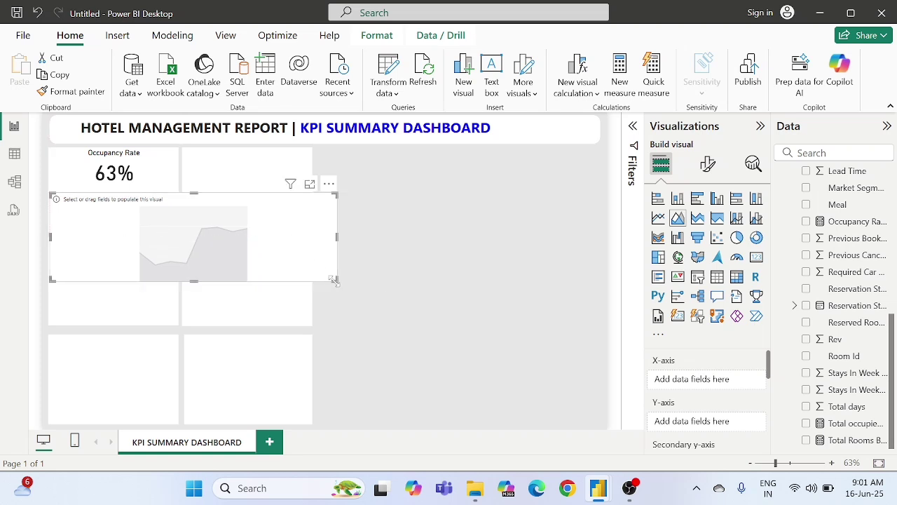
left_click_drag(333, 279, 173, 236)
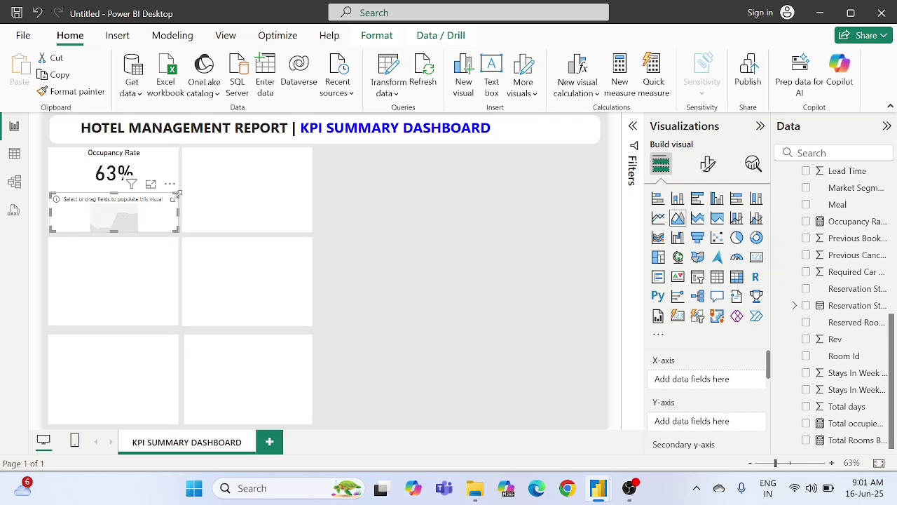
left_click_drag(177, 194, 175, 186)
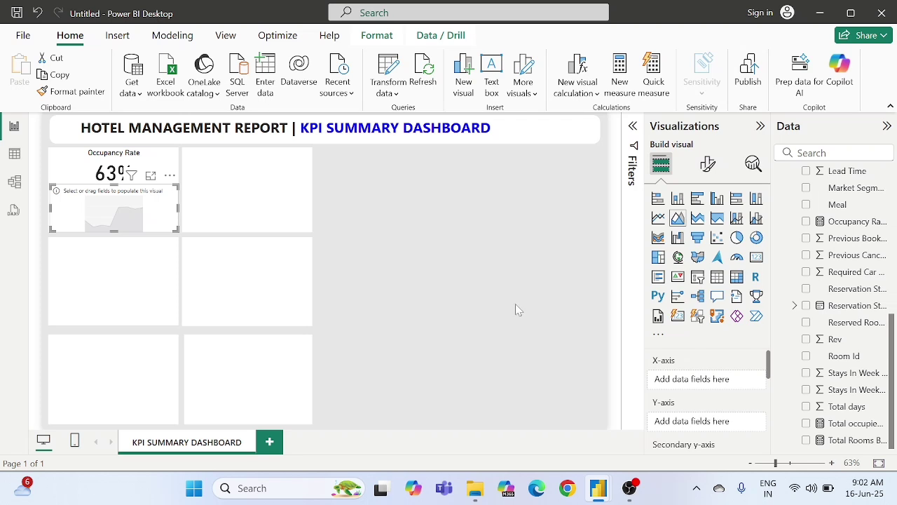
scroll(828, 277, "up", 5)
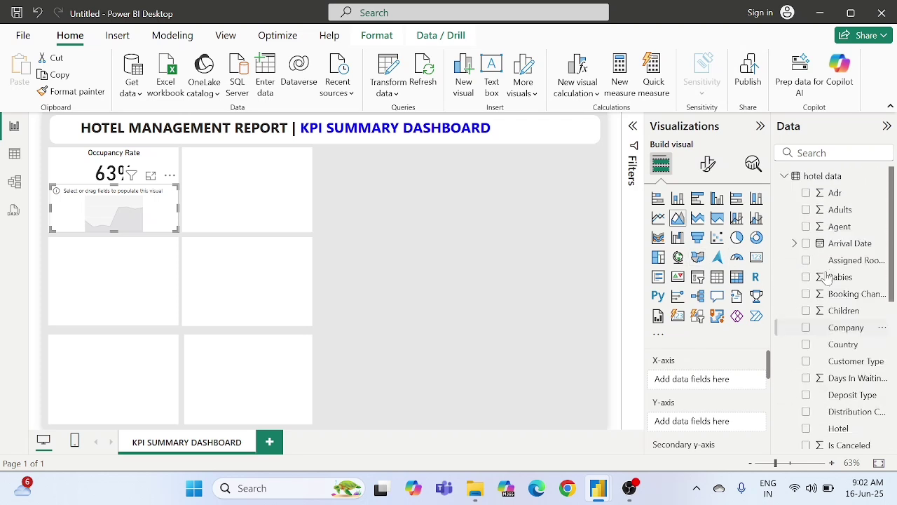
right_click(825, 179)
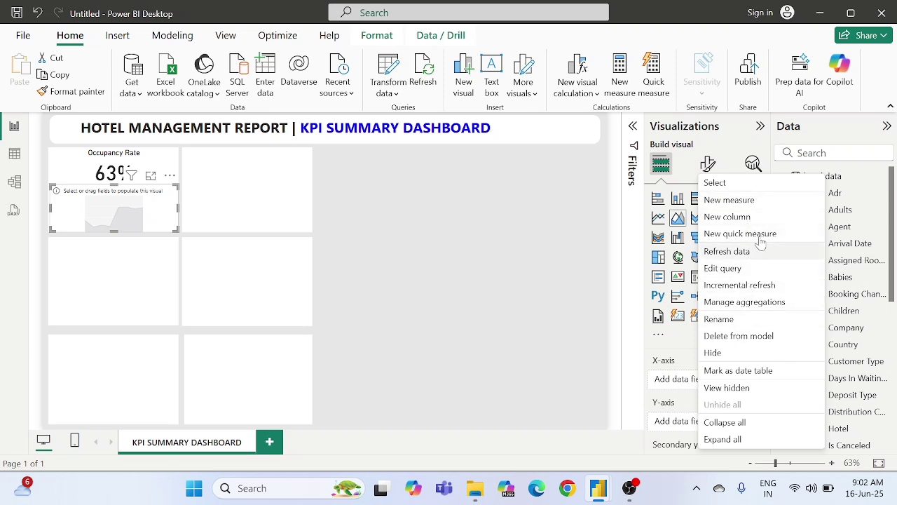
left_click(469, 228)
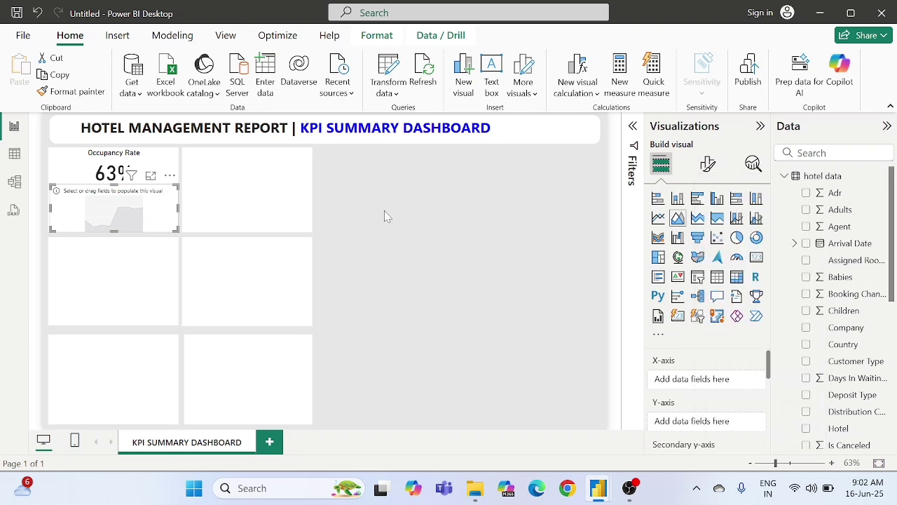
Step: Create a calculated table named Date table from the table view, using the CALENDAR function in its formula
left_click(15, 154)
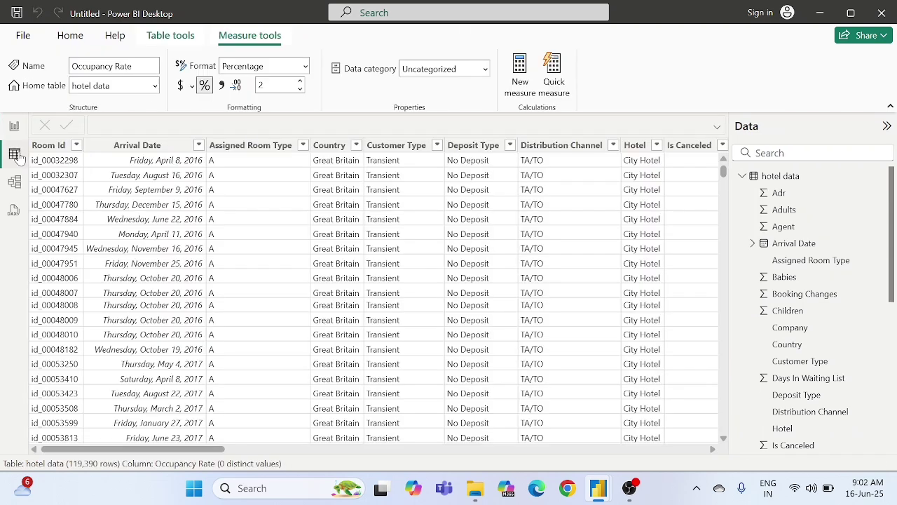
left_click(742, 176)
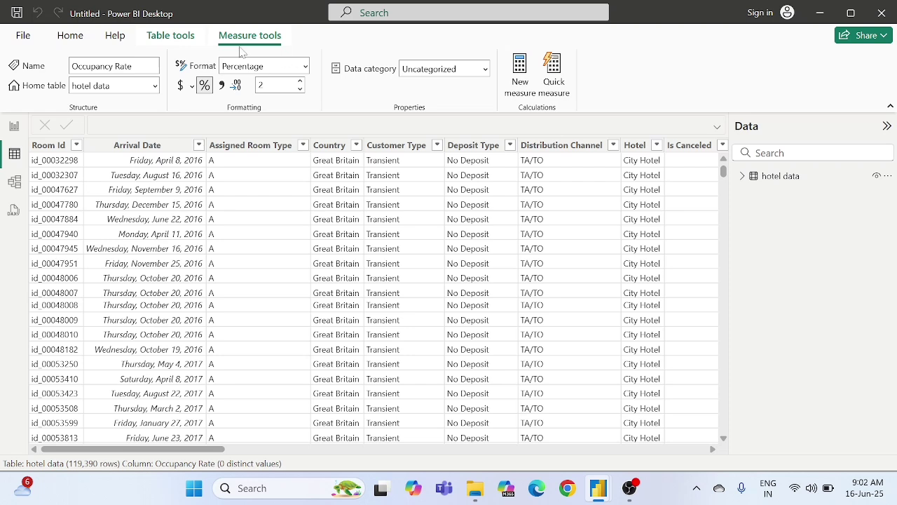
left_click(72, 38)
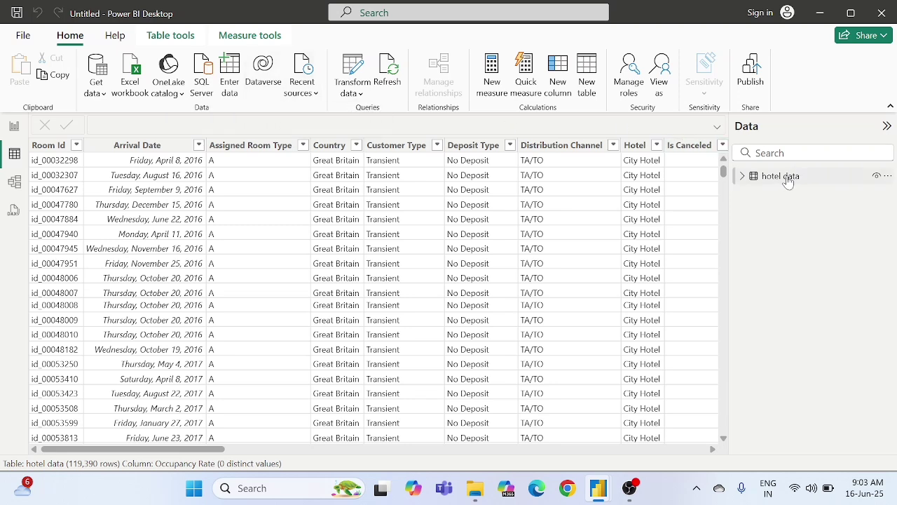
mouse_move(787, 180)
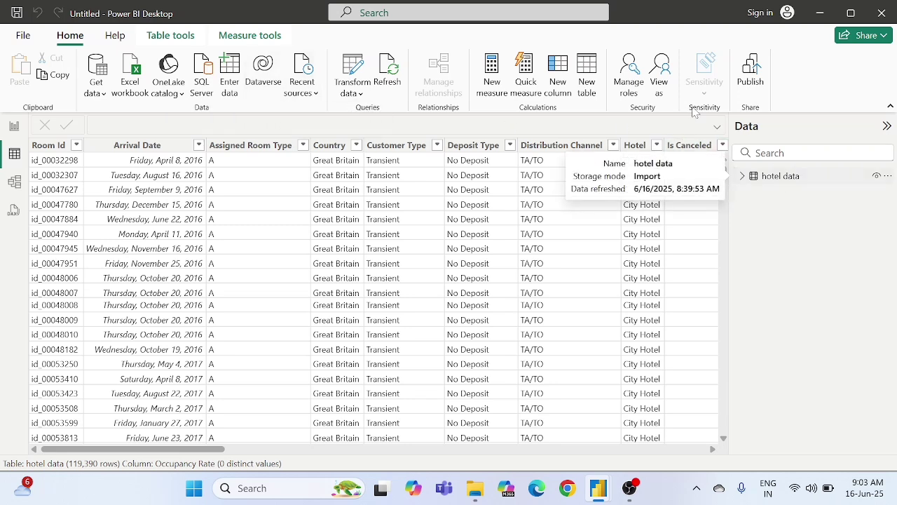
left_click(588, 78)
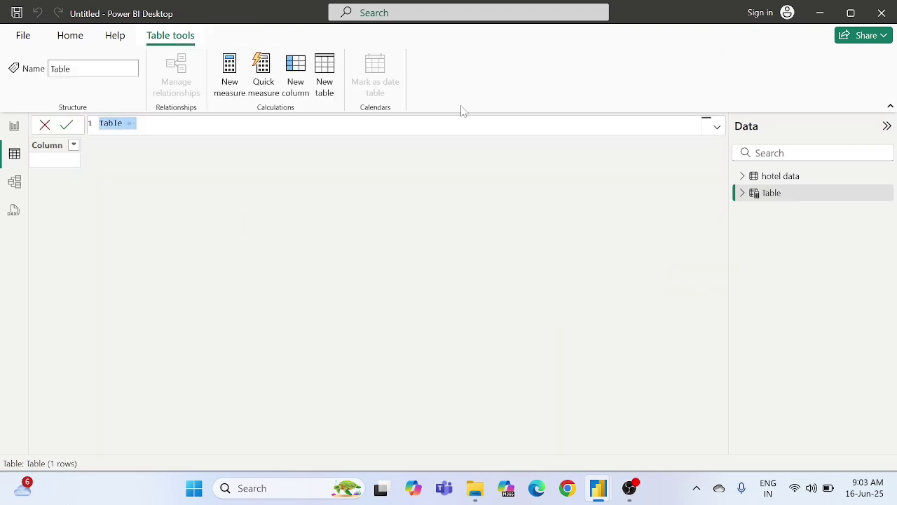
key("BackSpace")
type("Date ")
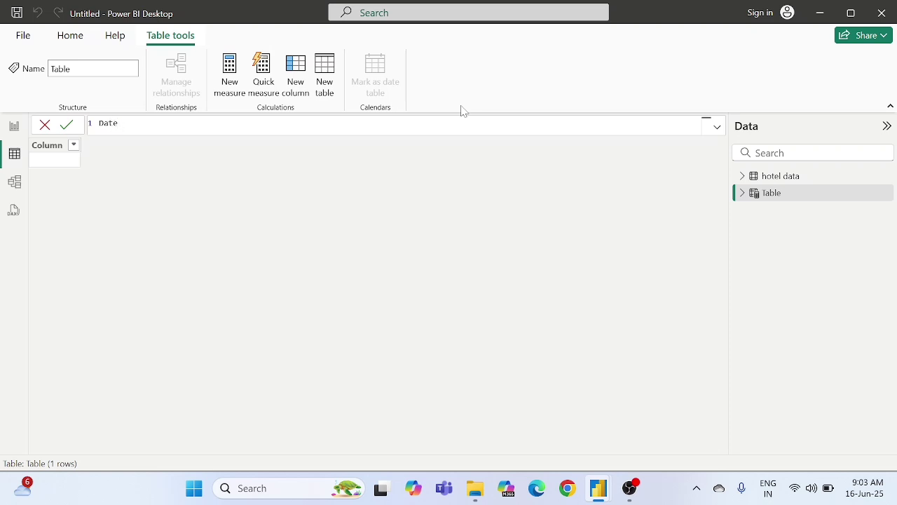
type("table = c")
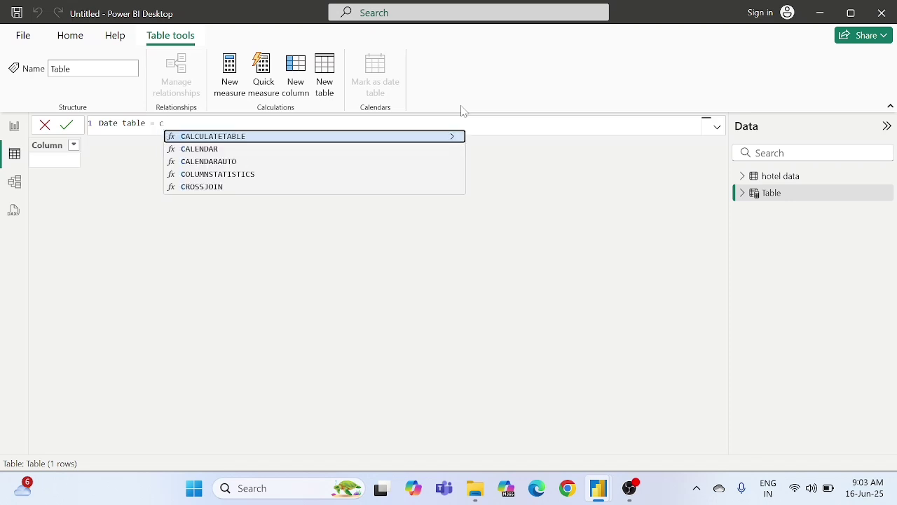
key("Down")
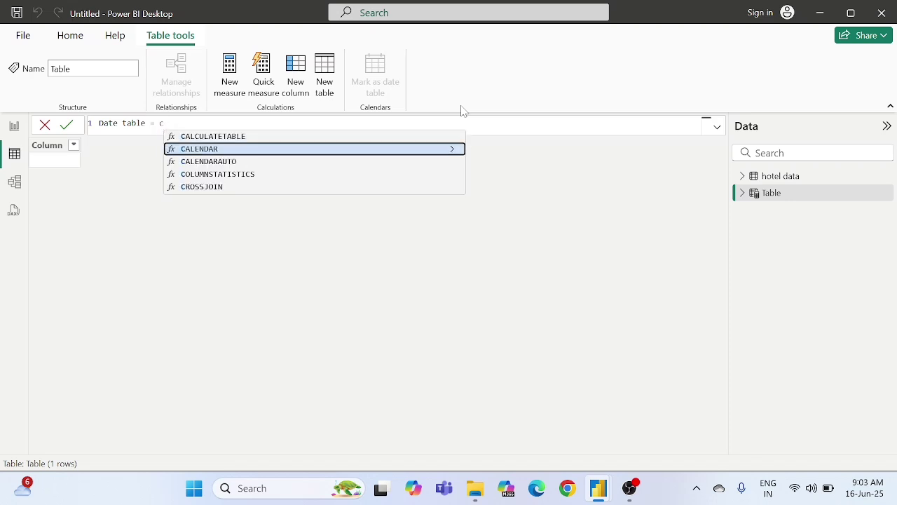
key("Tab")
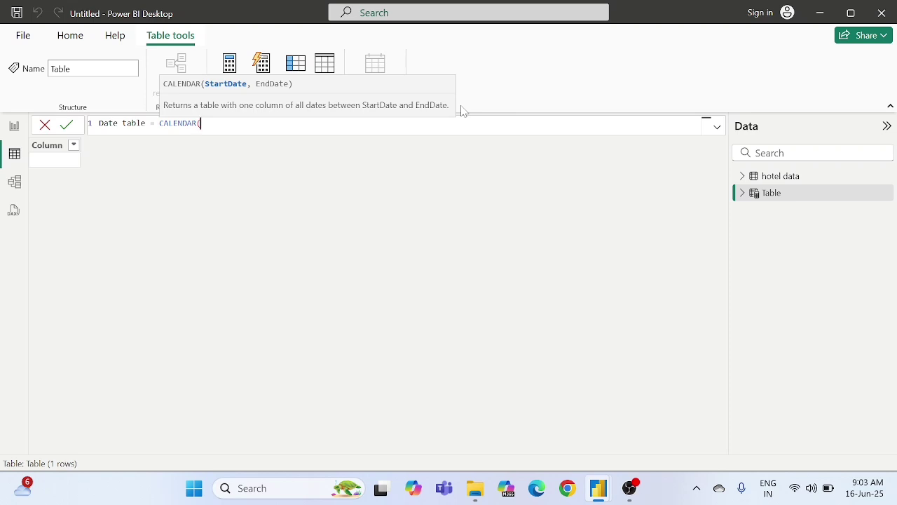
Step: Set the CALENDAR function's start date to MIN('hotel data'[Arrival Date]) in the Date table formula
type("mi")
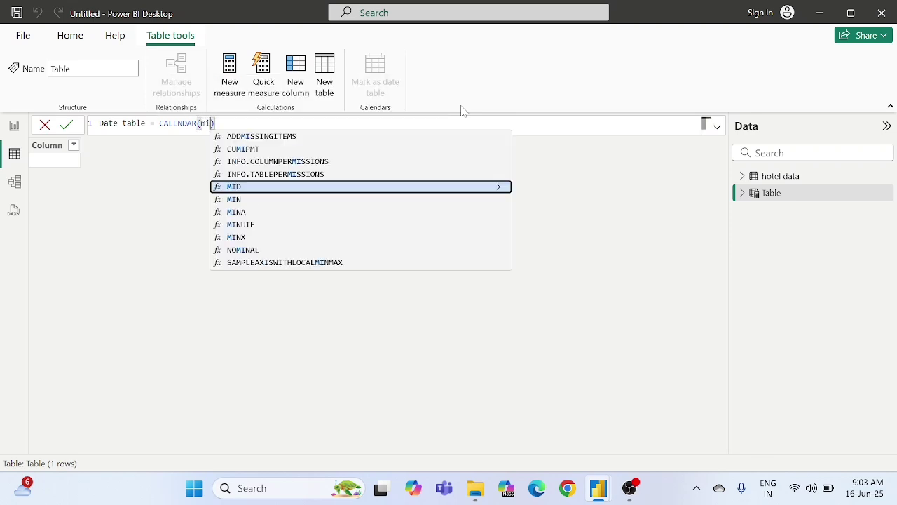
type("n")
key("Tab")
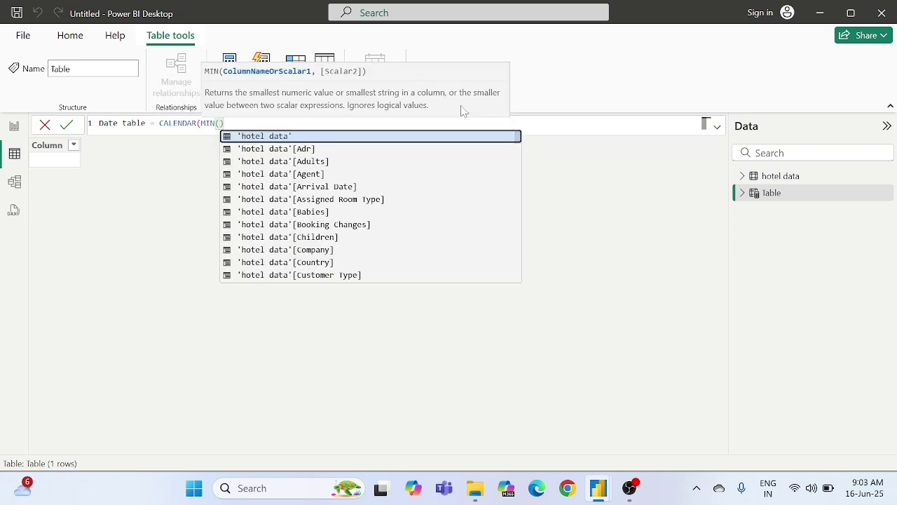
type(")")
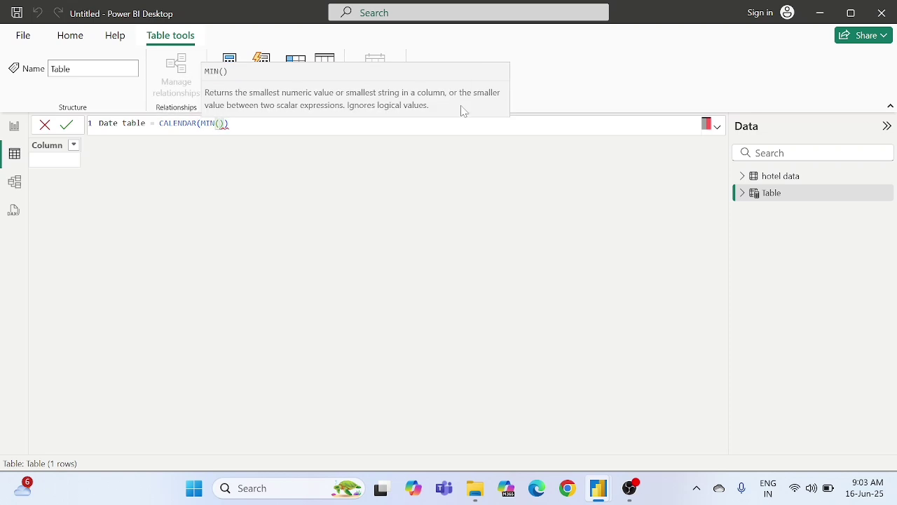
type("arr")
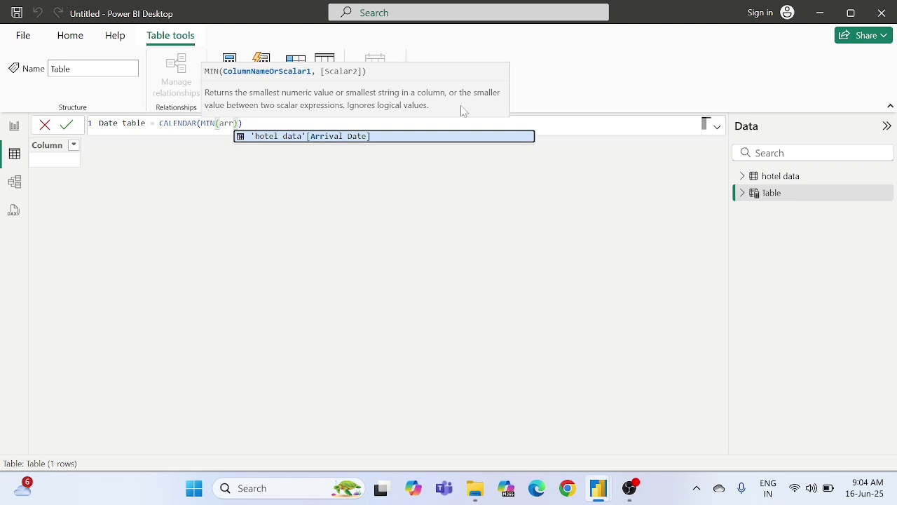
key("Tab")
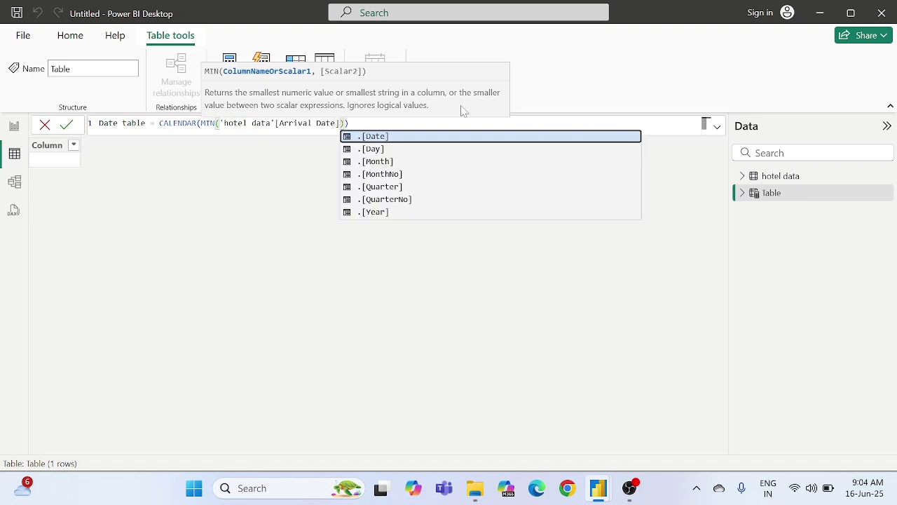
key("Right")
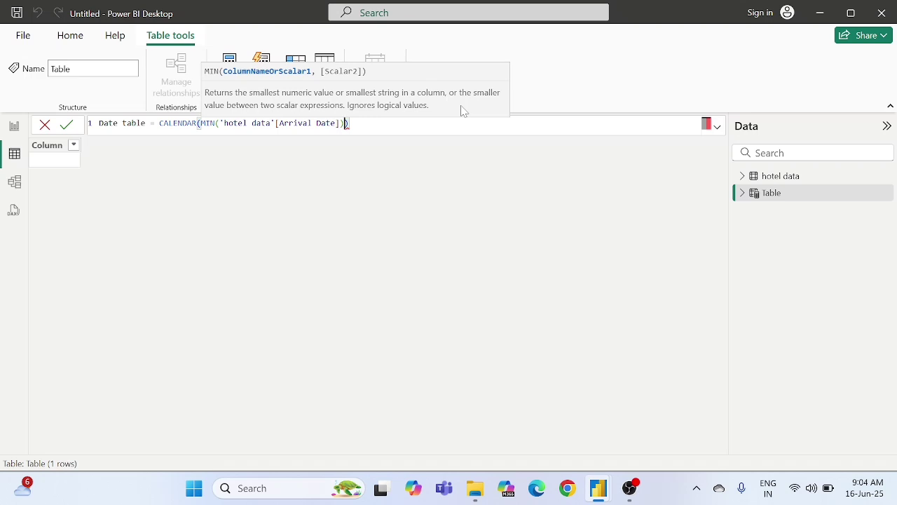
type(",")
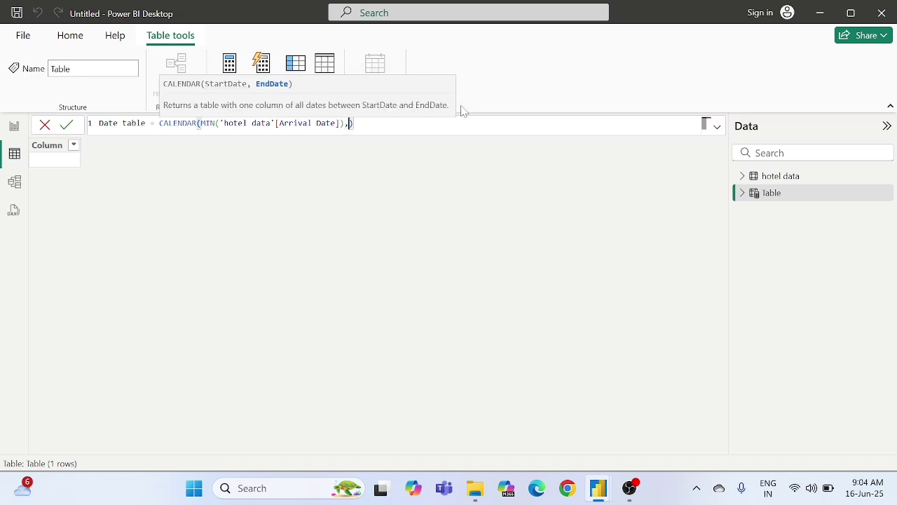
Step: Set the CALENDAR end date to MAX('hotel data'[Arrival Date]) and commit the Date table formula
type("max")
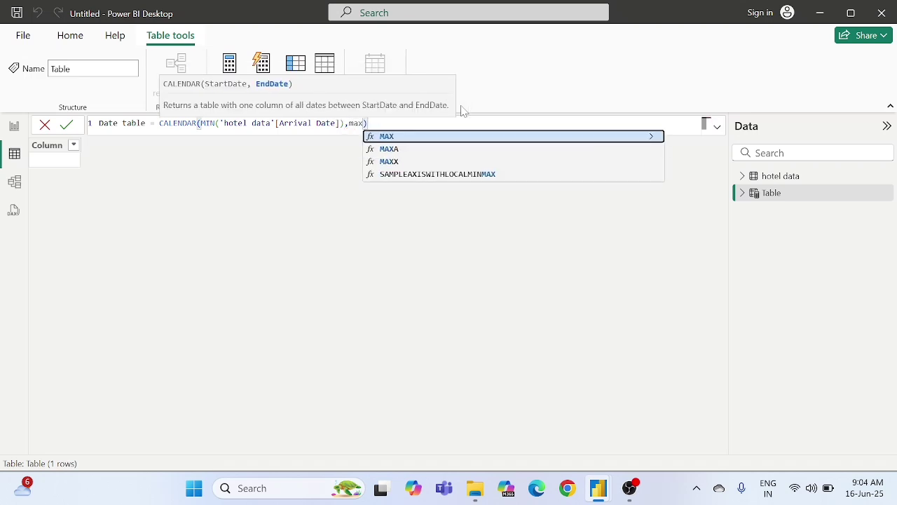
key("Tab")
key("Escape")
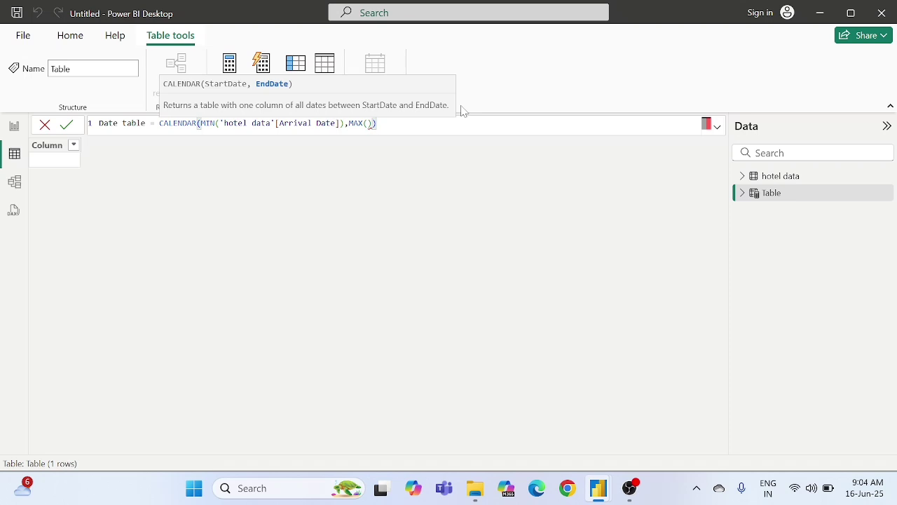
key("Left")
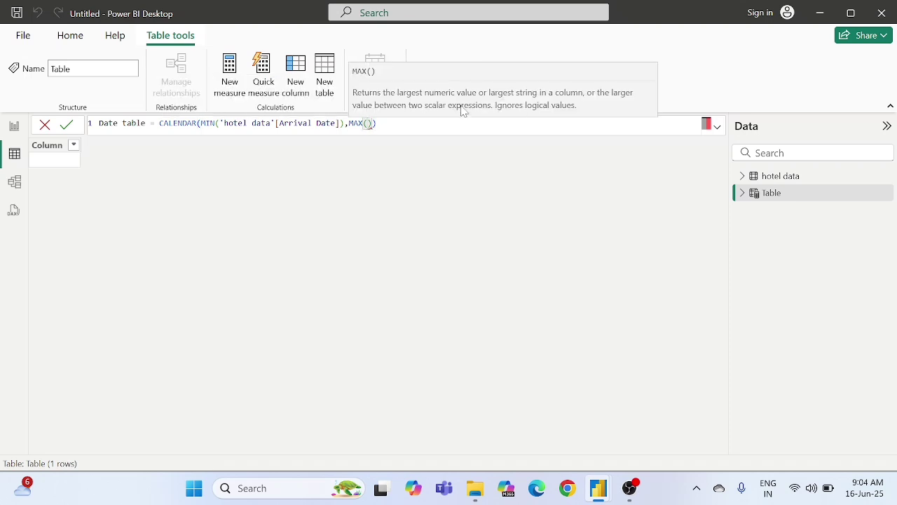
type("arr")
key("Tab")
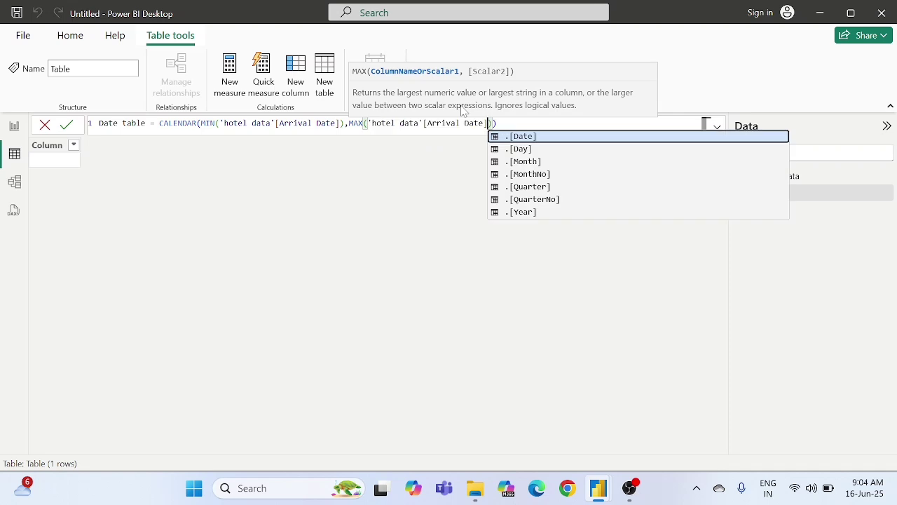
key("Escape")
key("End")
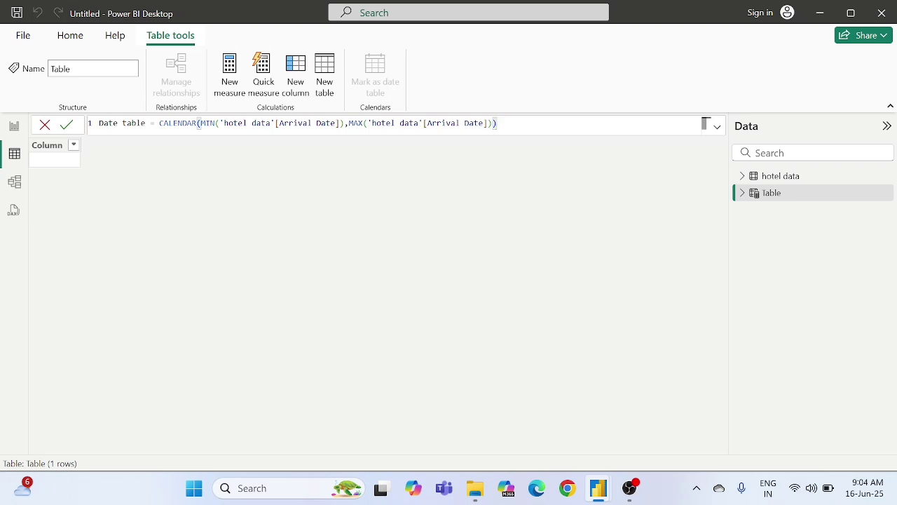
left_click(303, 122)
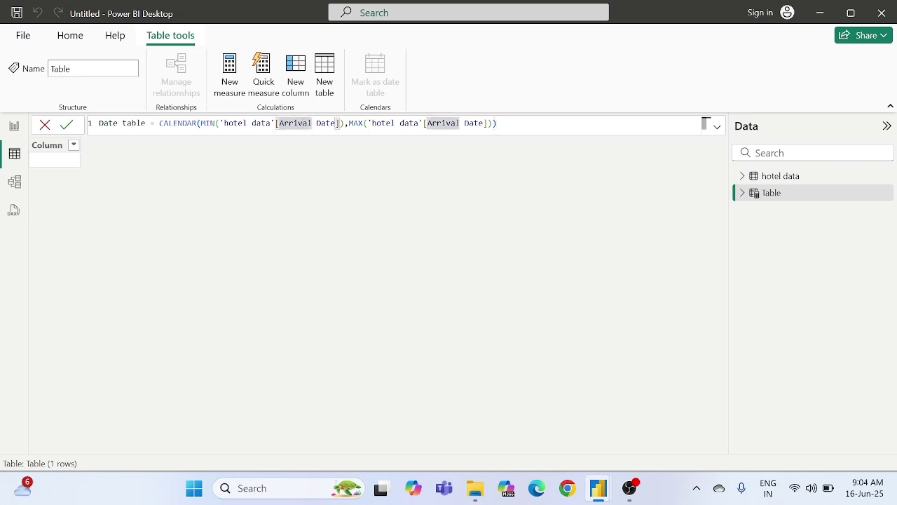
left_click(403, 123)
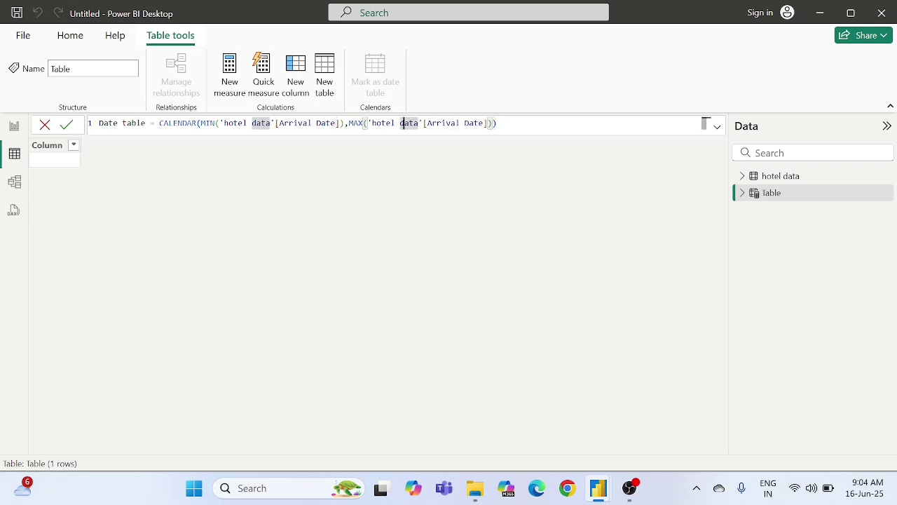
left_click(205, 123)
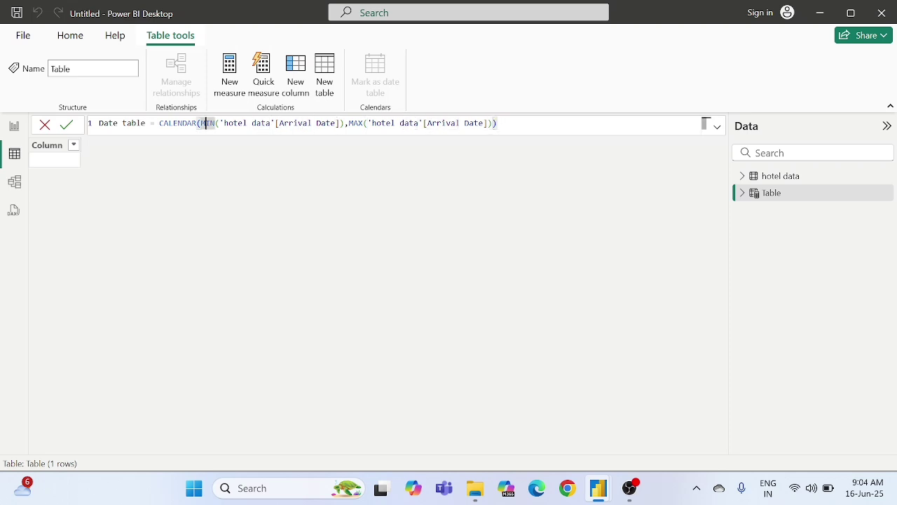
left_click(68, 127)
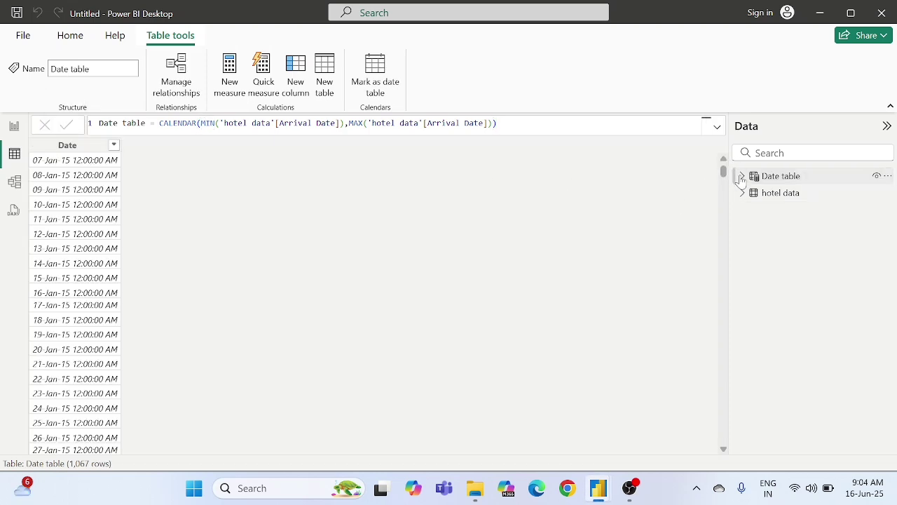
Step: Add a new calculated column named Month to the Date table and start its formula with the FORMAT function
left_click(742, 177)
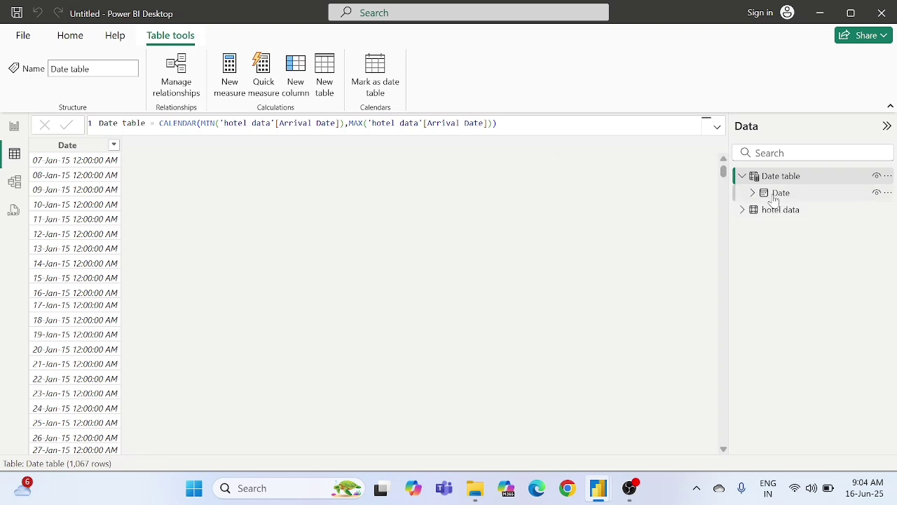
left_click(752, 194)
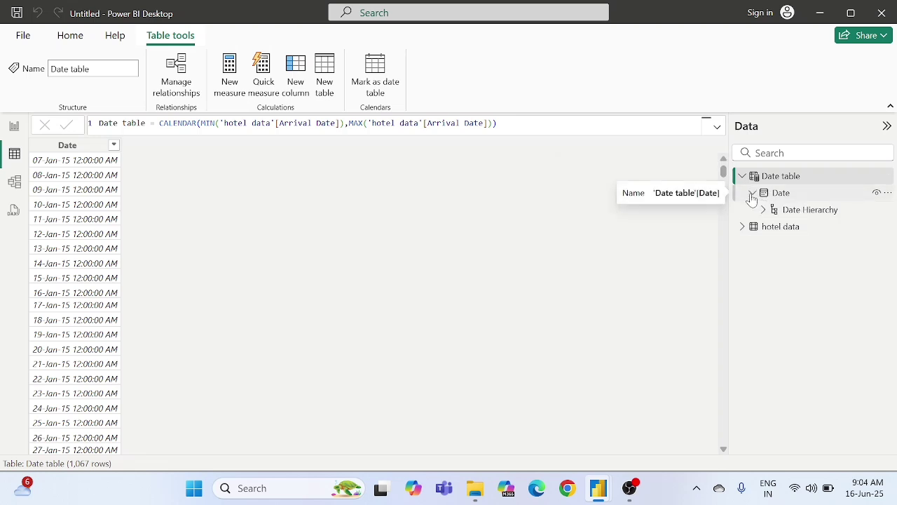
left_click(753, 197)
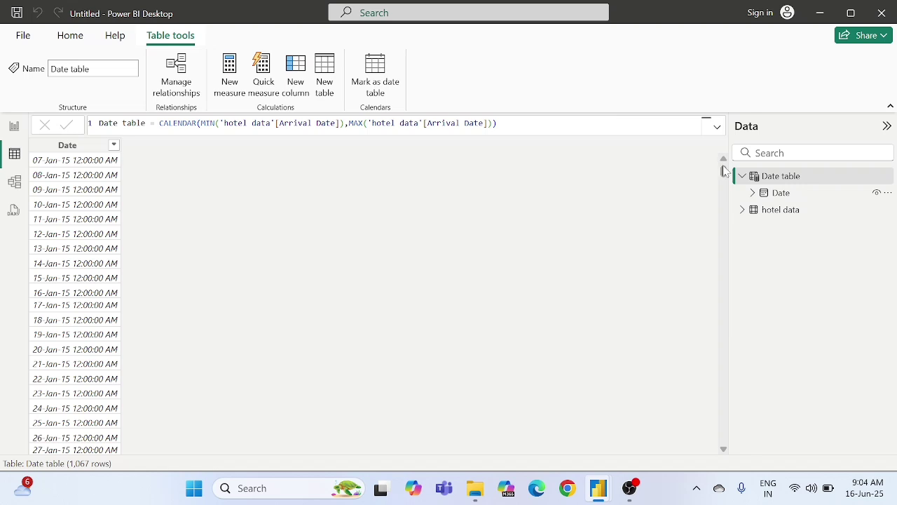
right_click(779, 177)
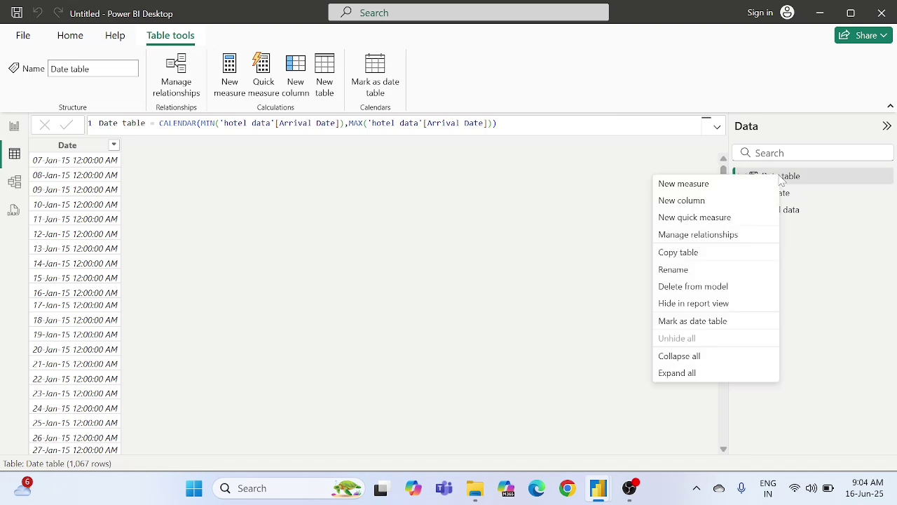
left_click(685, 203)
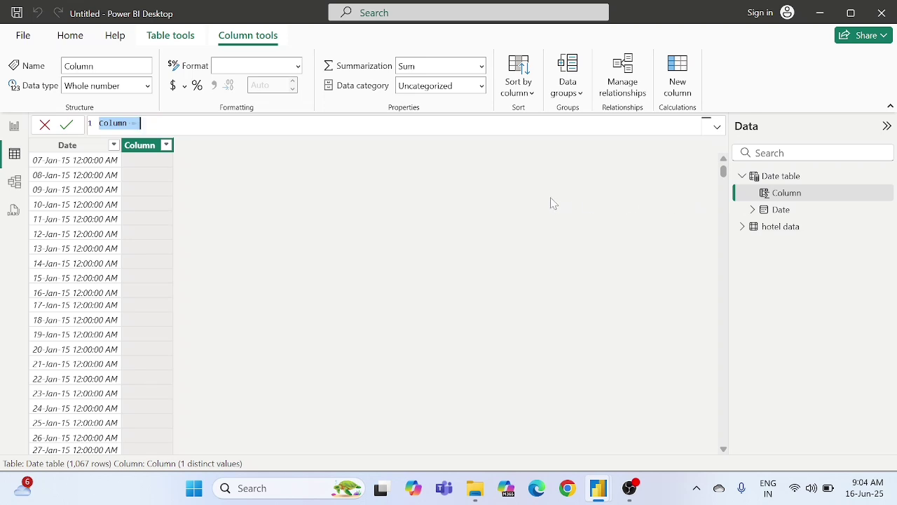
key("BackSpace")
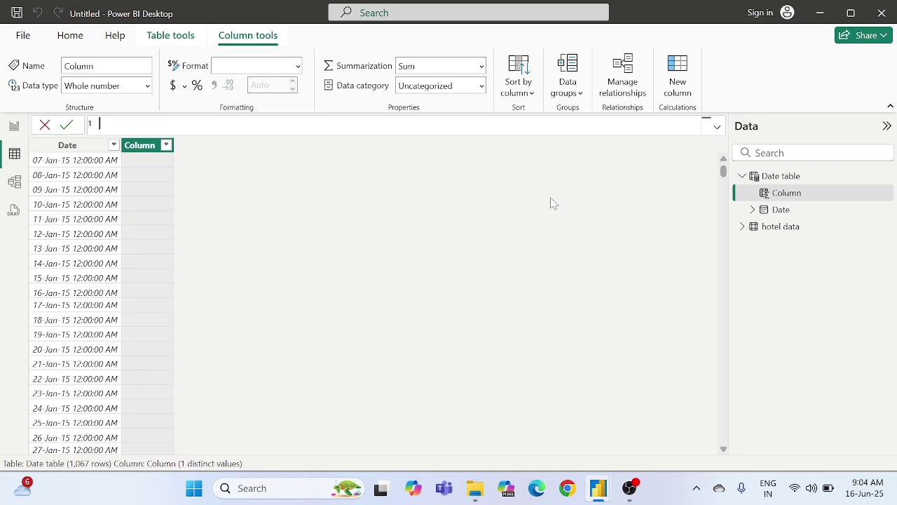
type("mon")
key("BackSpace")
key("BackSpace")
key("BackSpace")
type("Month = form")
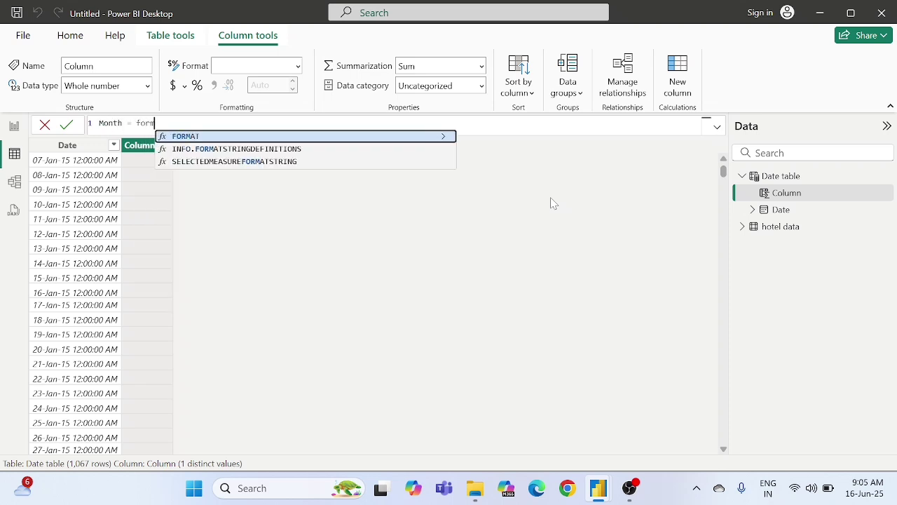
key("Tab")
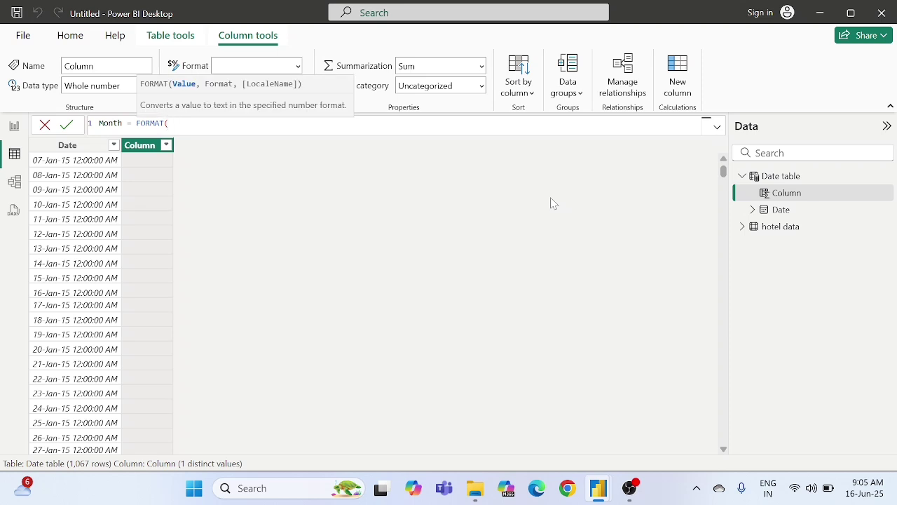
type(")")
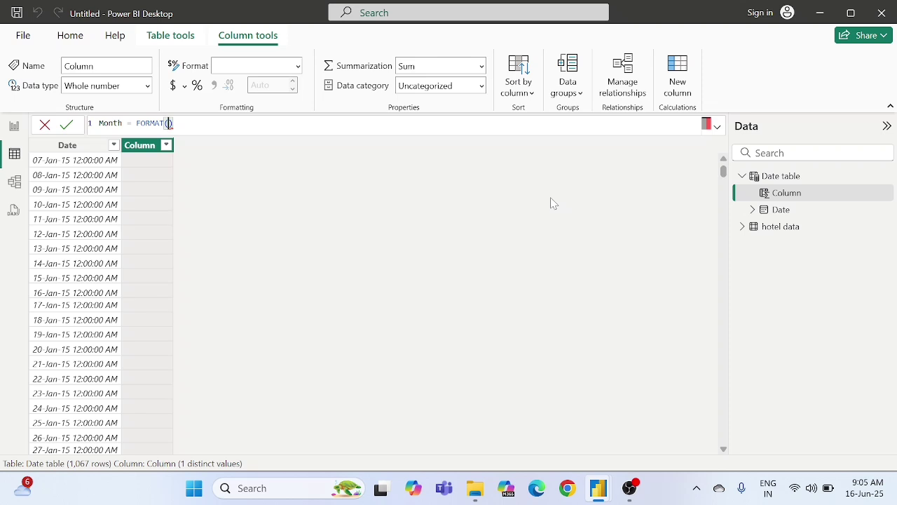
Step: Complete the Month column's FORMAT formula with 'Date table'[Date] and the format "mmm", and commit it
type("date")
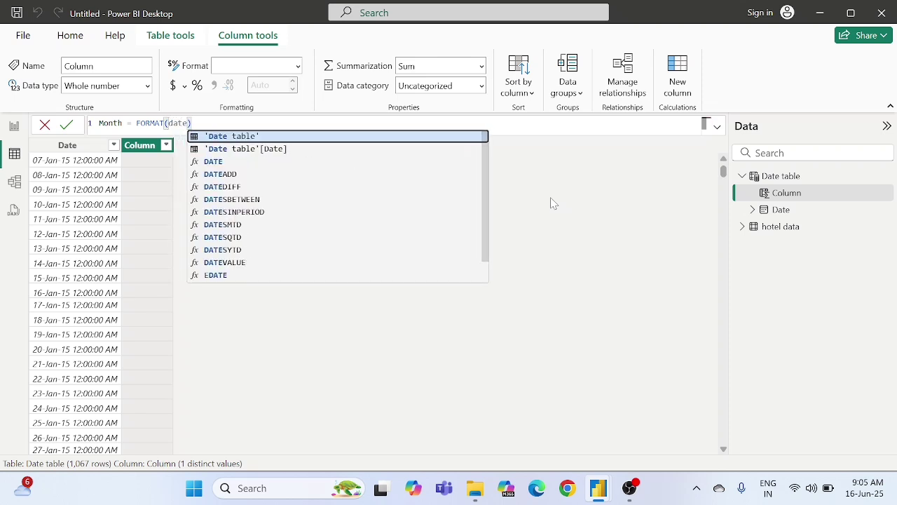
key("Down")
key("Tab")
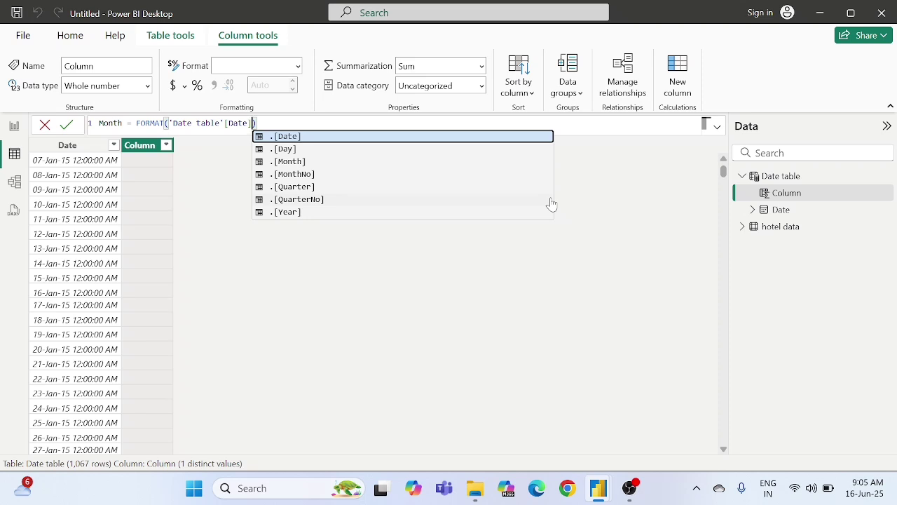
type(",")
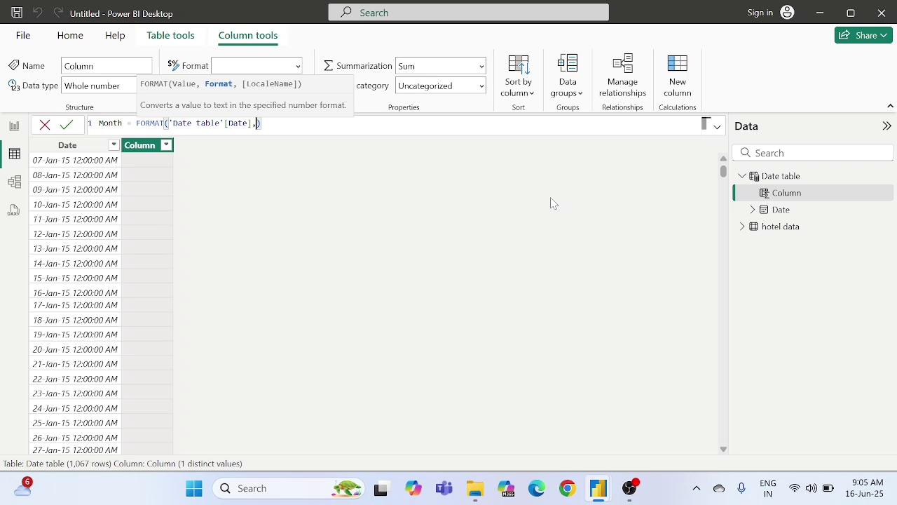
type("\"\"")
key("Left")
type("mmm")
left_click(67, 126)
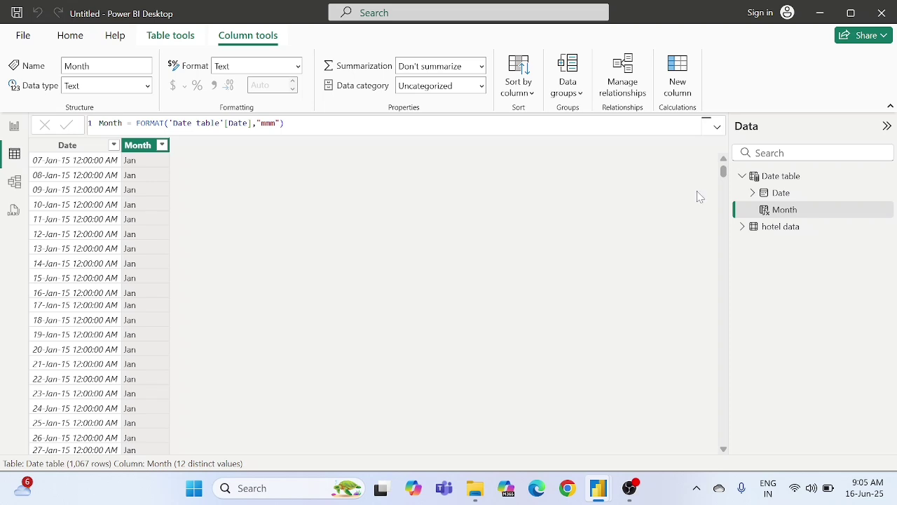
Step: Add a new calculated column named Month Number to the Date table and start its formula with the MONTH function
right_click(791, 175)
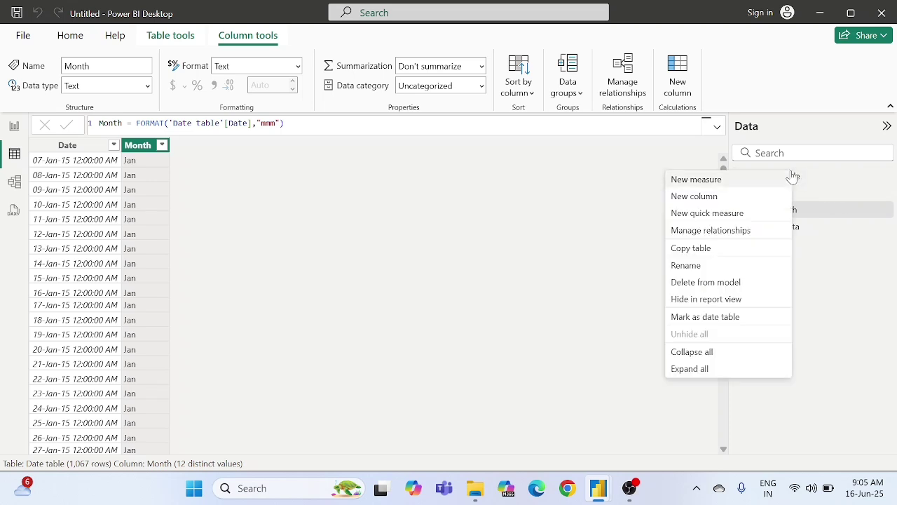
left_click(712, 198)
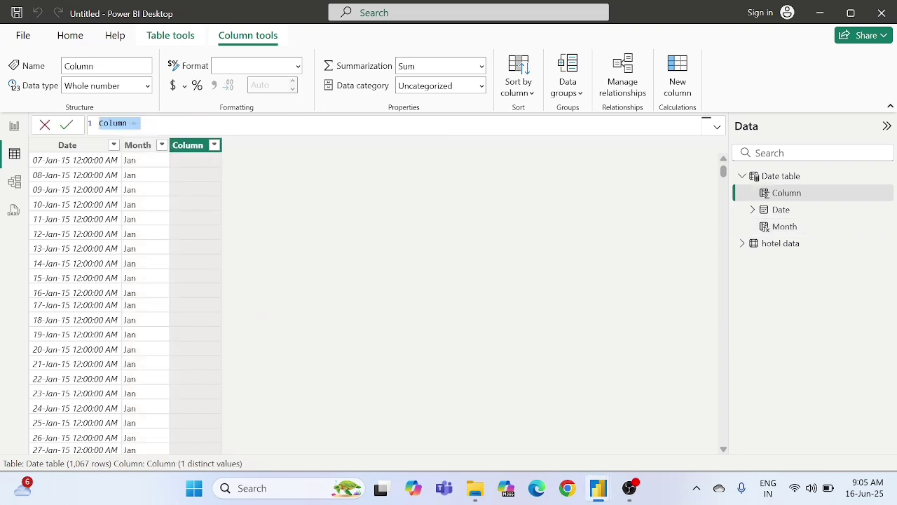
type("Month ")
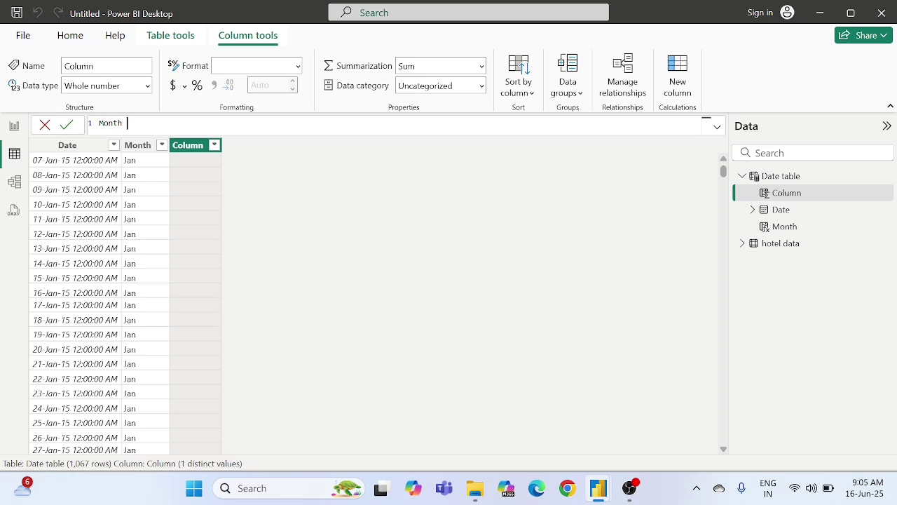
type("Number = mont")
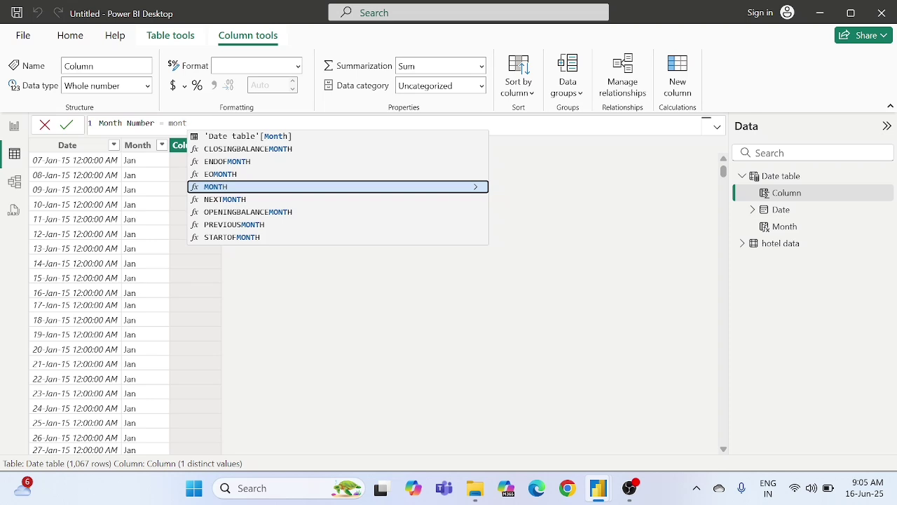
key("Tab")
type(")")
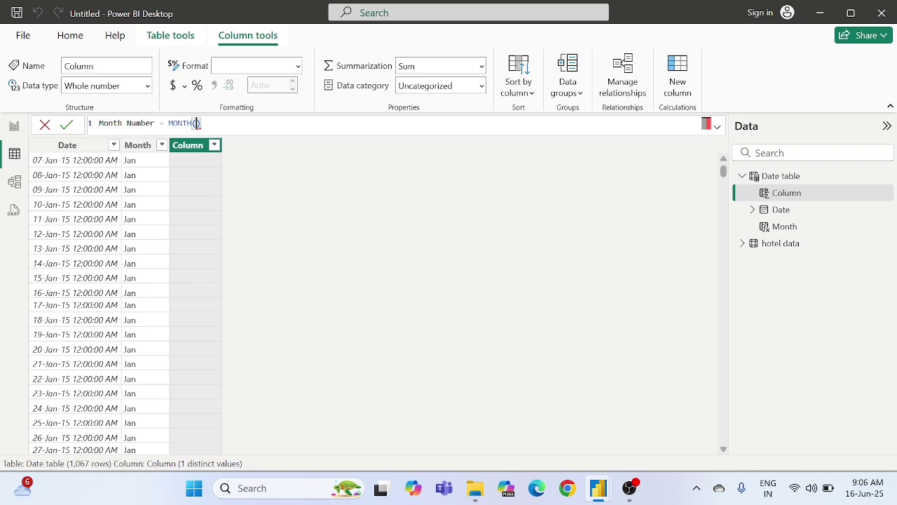
Step: Complete the Month Number formula's MONTH function with 'Date table'[Date] and commit it
type("date")
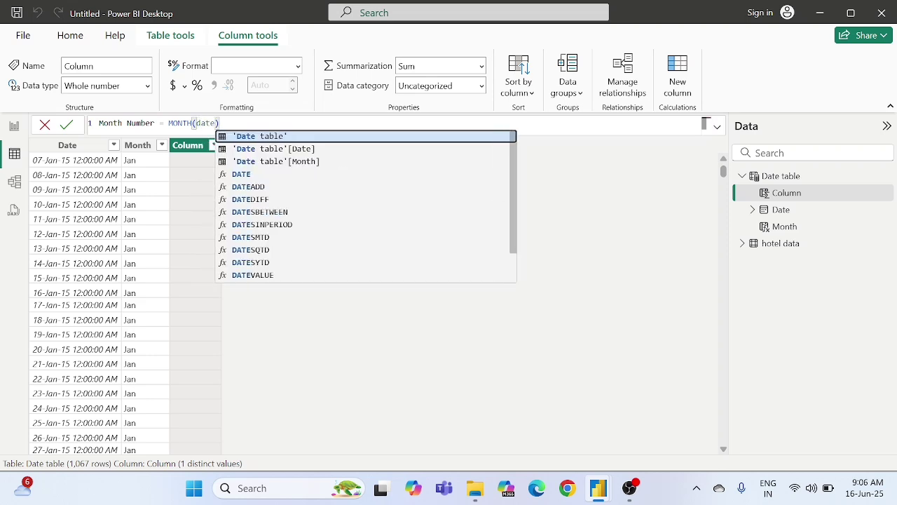
key("Down")
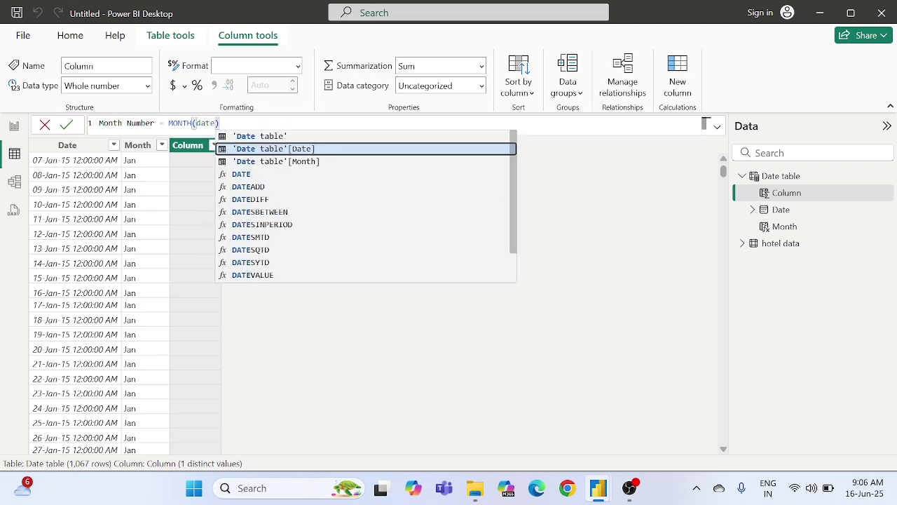
key("Tab")
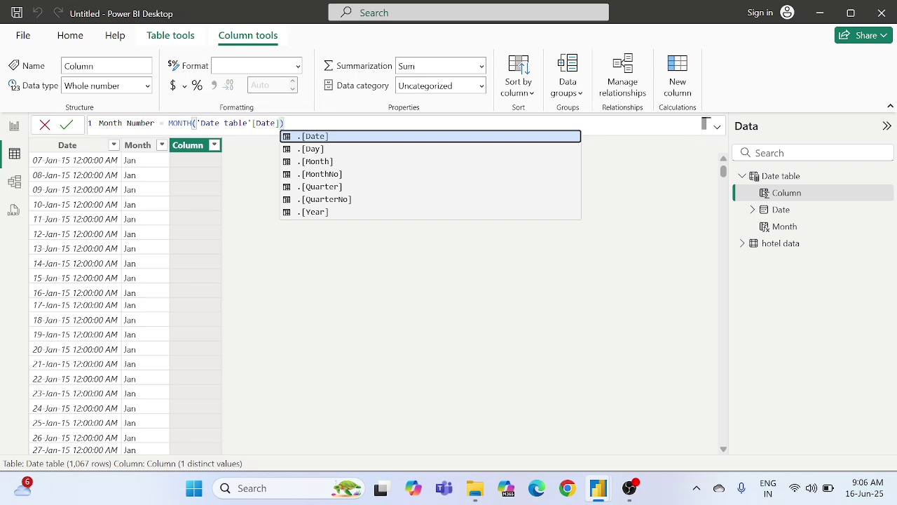
left_click(66, 124)
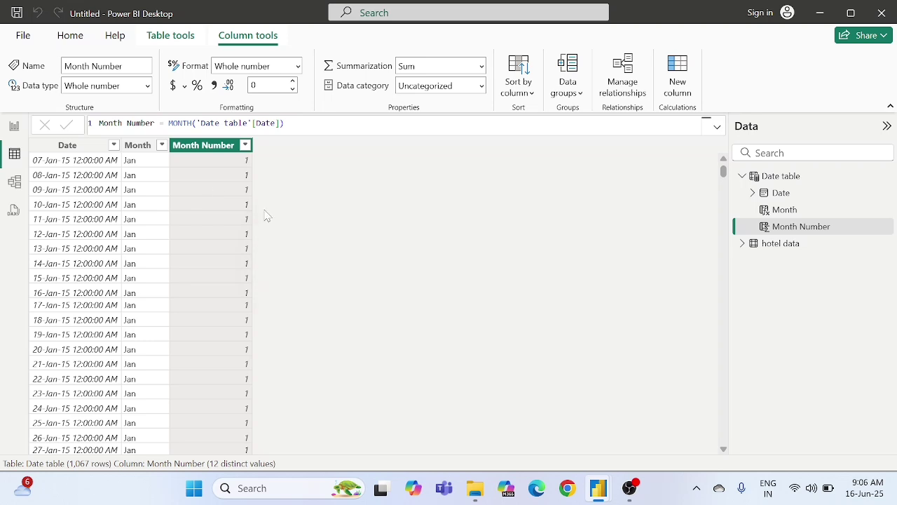
Step: Add a new calculated column named Quarter to the Date table and start its formula with the QUARTER function
right_click(776, 177)
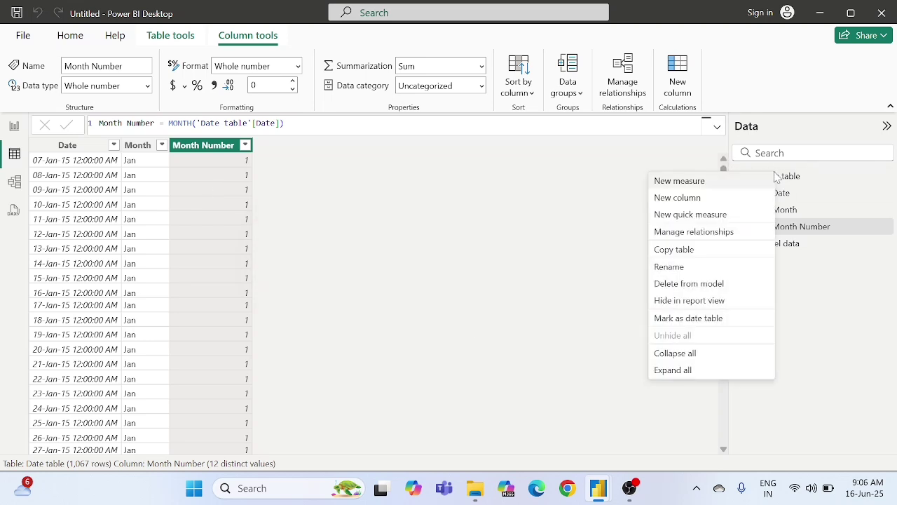
left_click(687, 199)
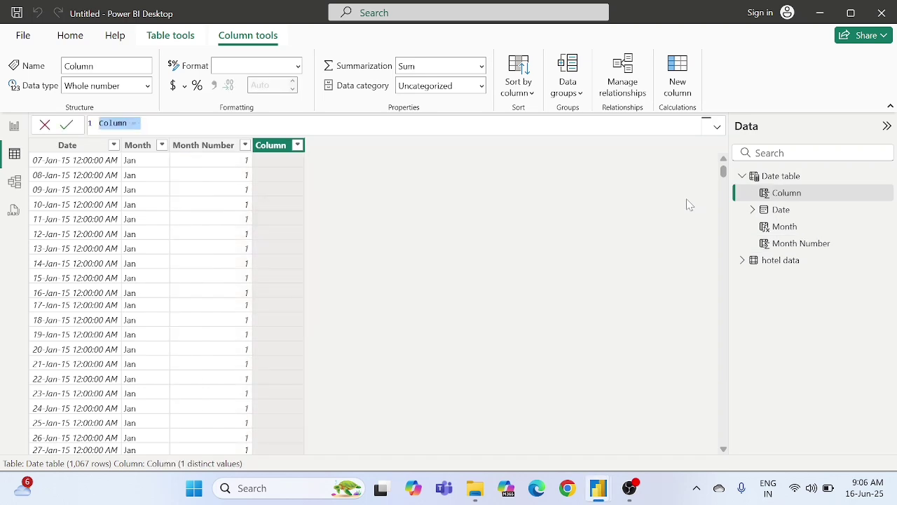
type("Qa")
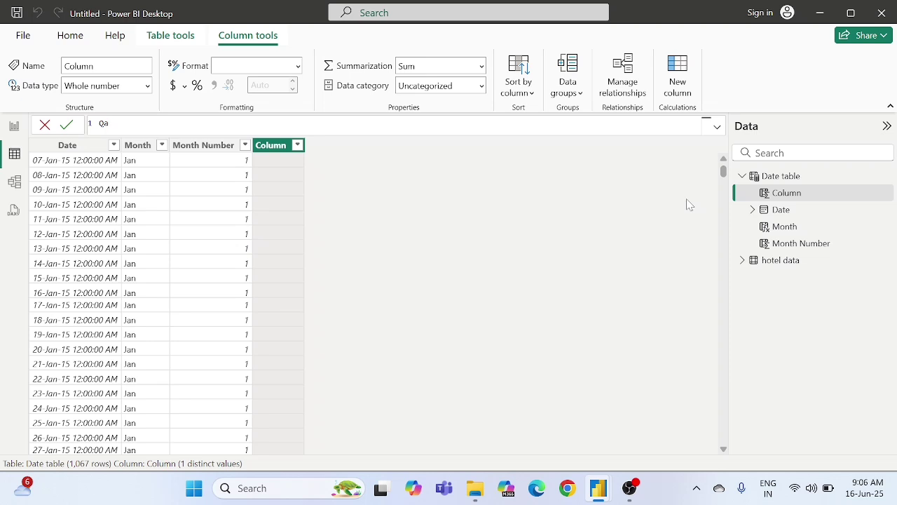
key("BackSpace")
type("uarter = q")
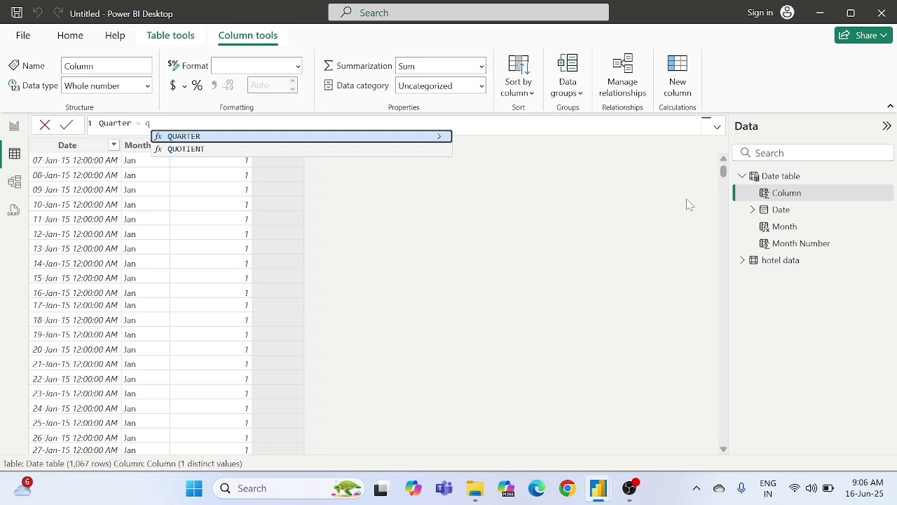
key("Tab")
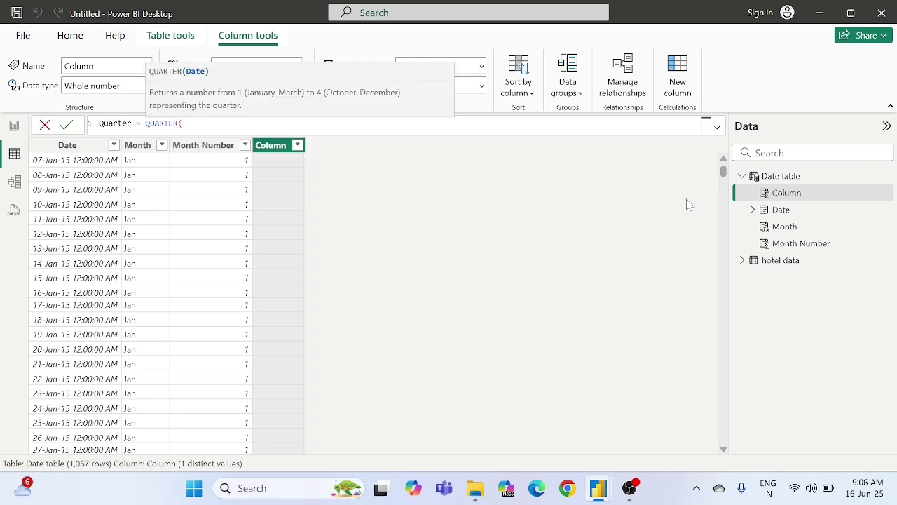
type(")")
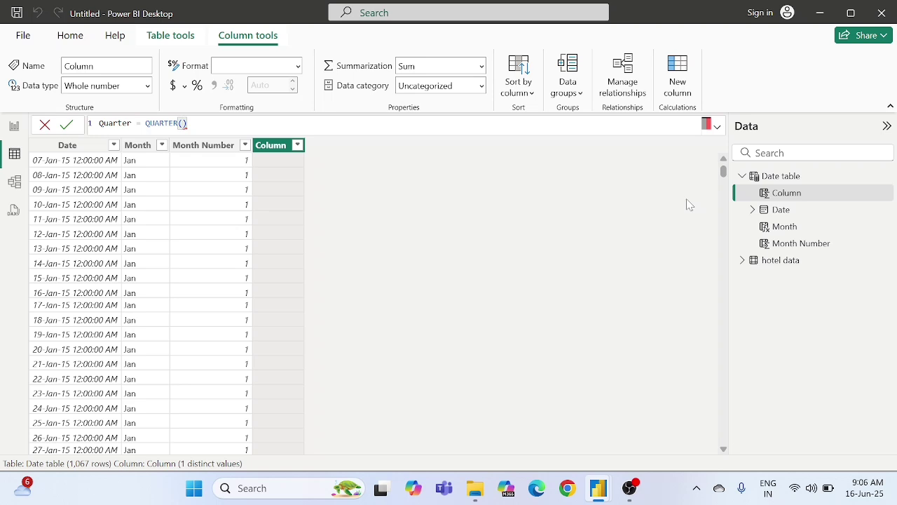
Step: Complete the Quarter formula's QUARTER function with 'Date table'[Date] and commit it
type("date")
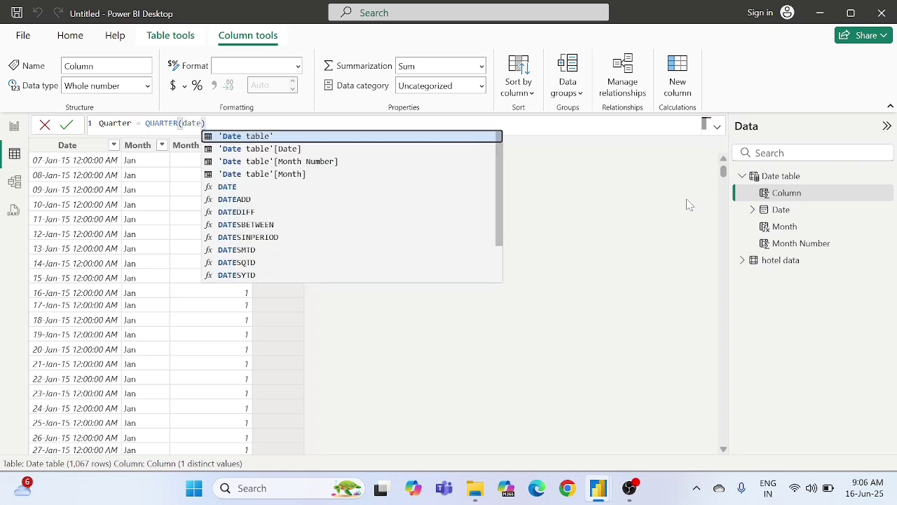
key("Down")
key("Tab")
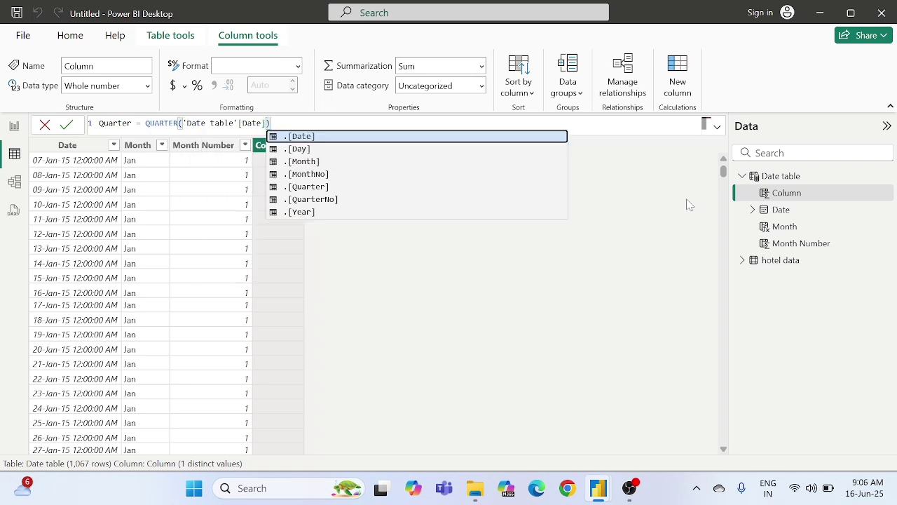
left_click(70, 125)
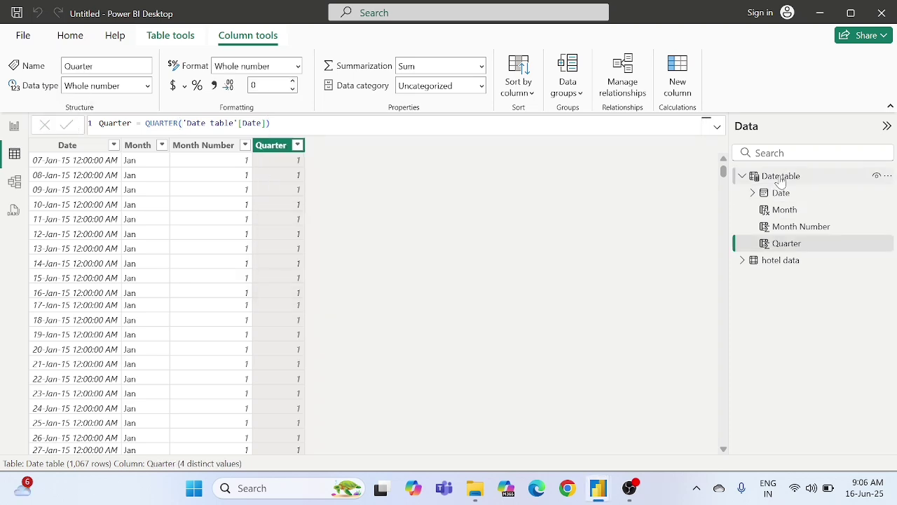
Step: Add a new calculated column named Quarter Name to the Date table and start its formula with the CONCATENATE function
right_click(782, 181)
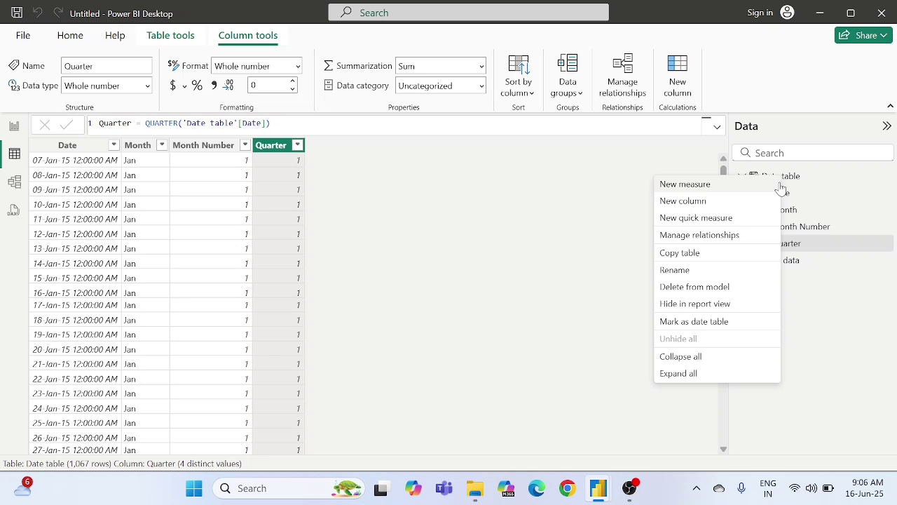
left_click(689, 204)
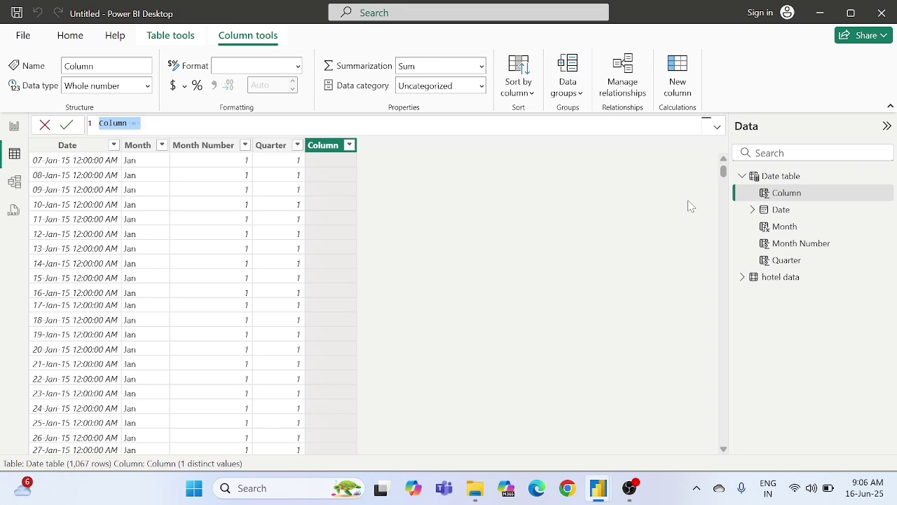
key("BackSpace")
type("Qa")
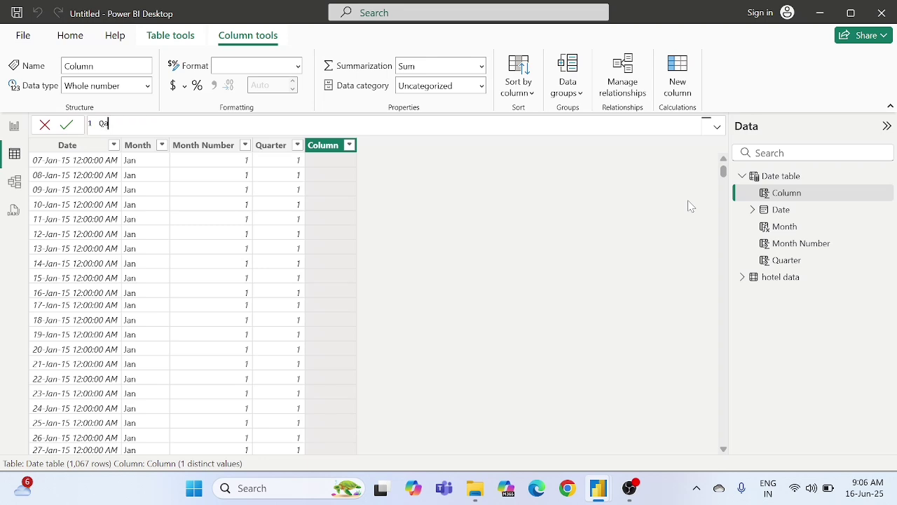
key("BackSpace")
type("uarter Name = con")
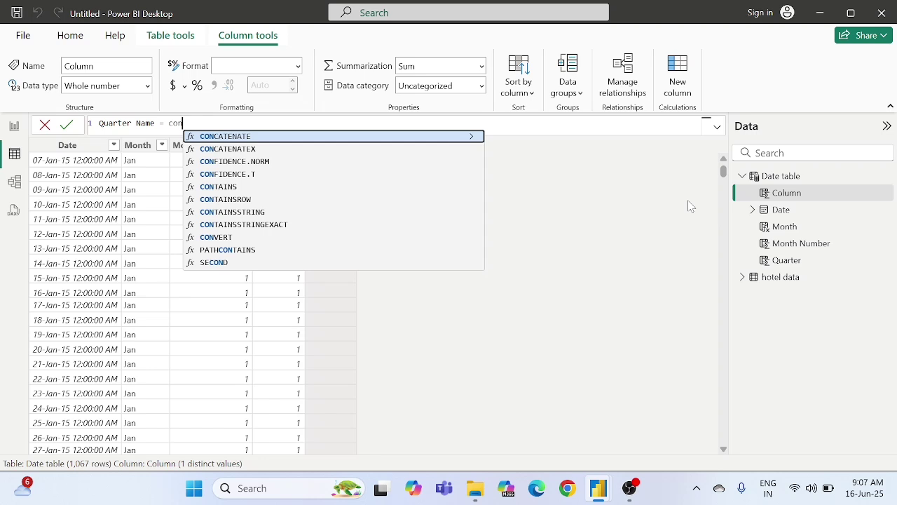
key("Tab")
type(")")
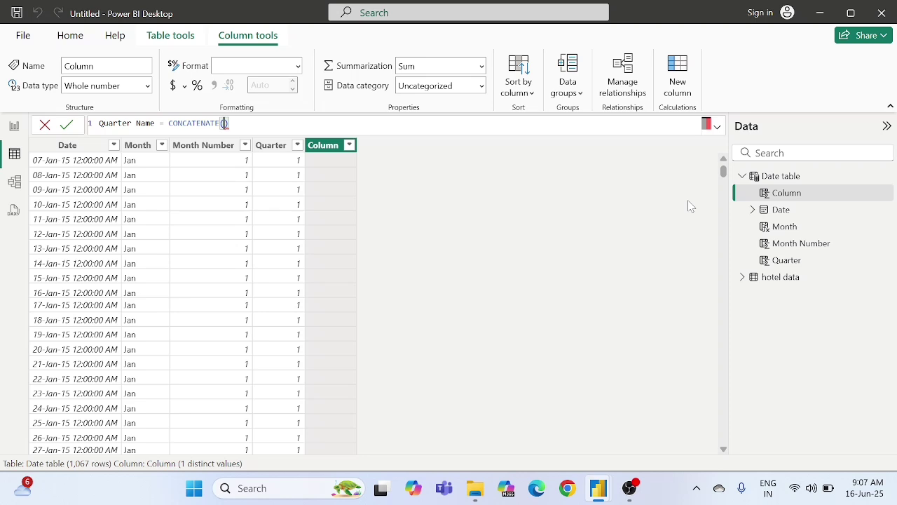
Step: Complete the Quarter Name formula's CONCATENATE function with "Q" and 'Date table'[Quarter], and commit it
type("\"")
type("Q")
type("Q")
type(",")
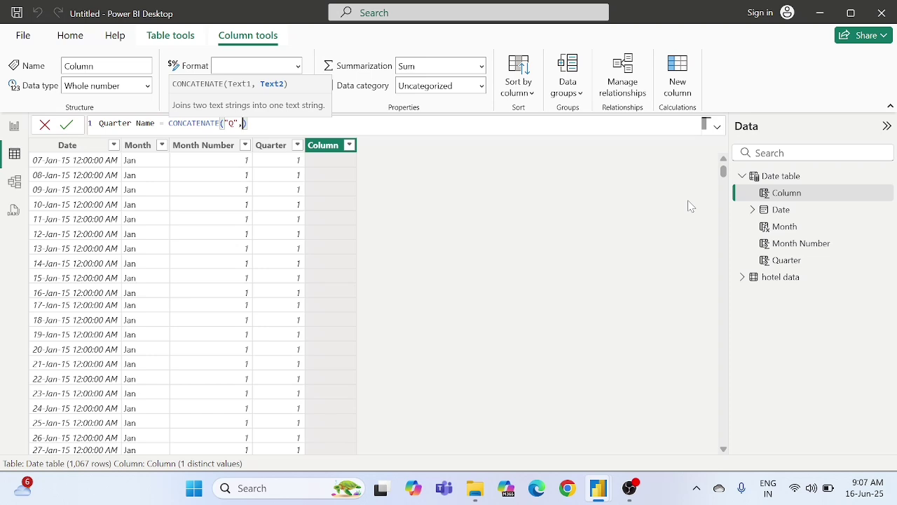
type("qua")
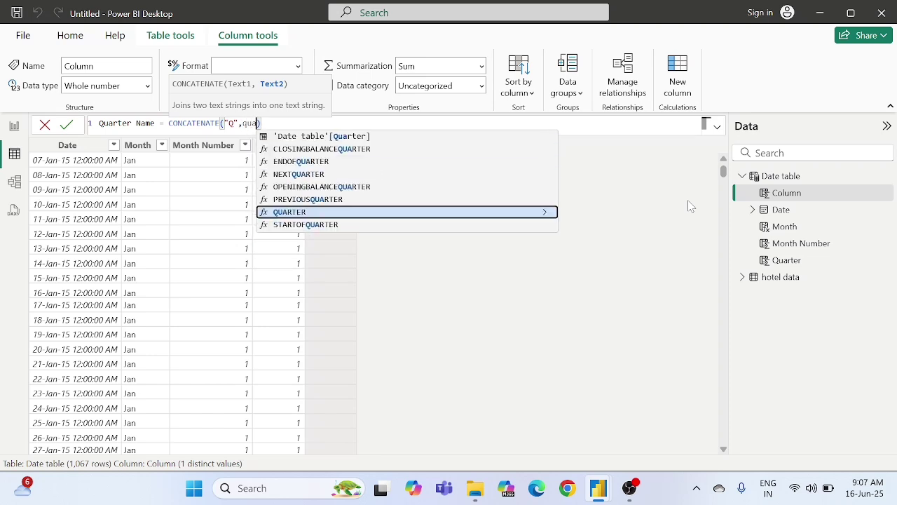
type("rt")
key("Up")
key("Up")
key("Up")
key("Up")
key("Up")
key("Up")
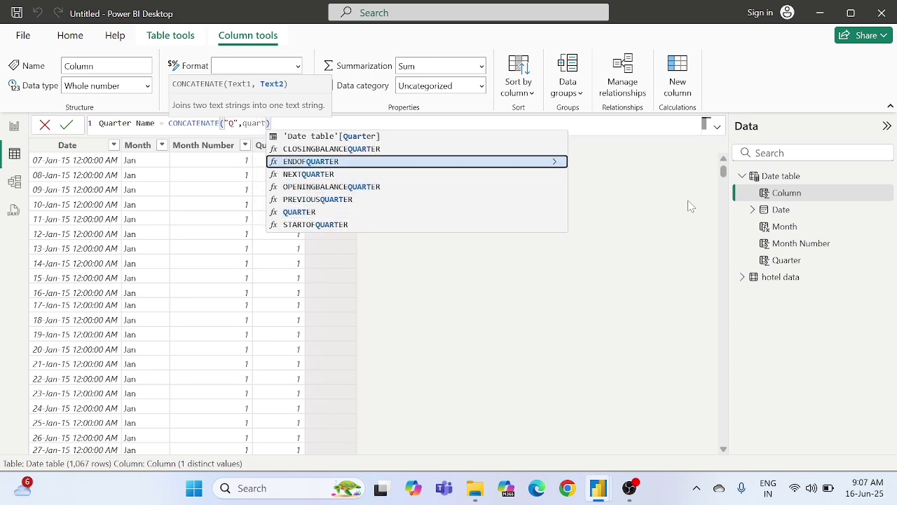
key("Tab")
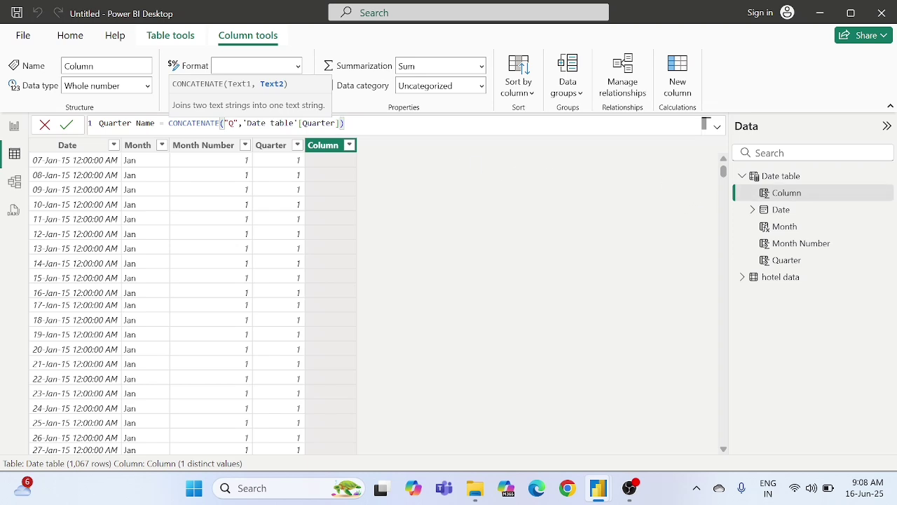
left_click(67, 125)
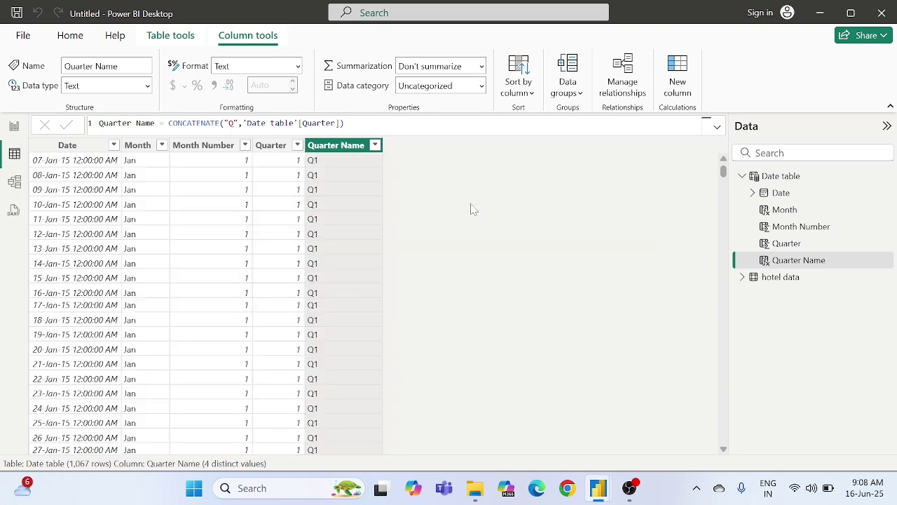
Step: Add a new calculated column named Year to the Date table and start its formula with the YEAR function
right_click(781, 174)
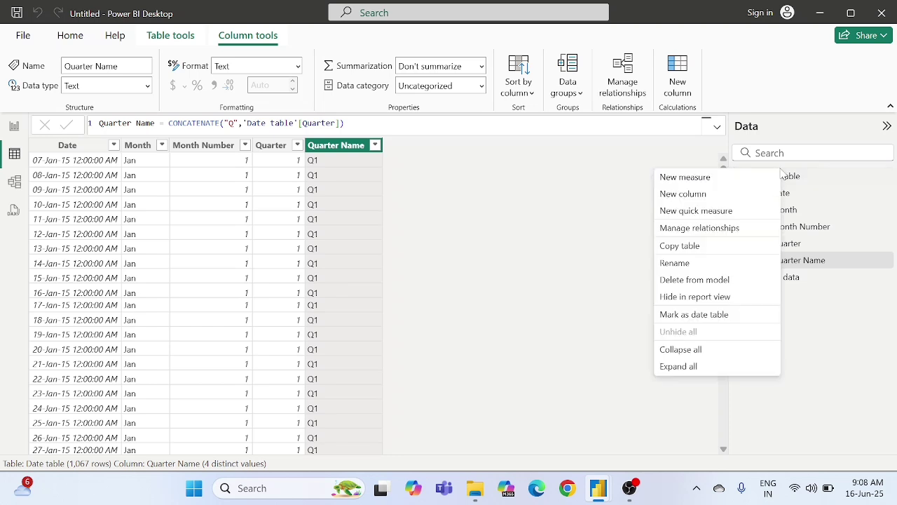
left_click(696, 194)
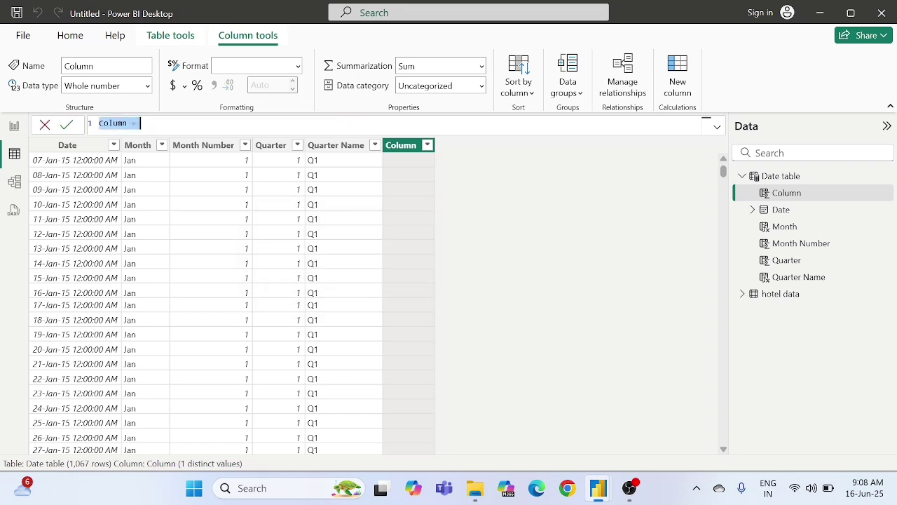
key("BackSpace")
type("Y")
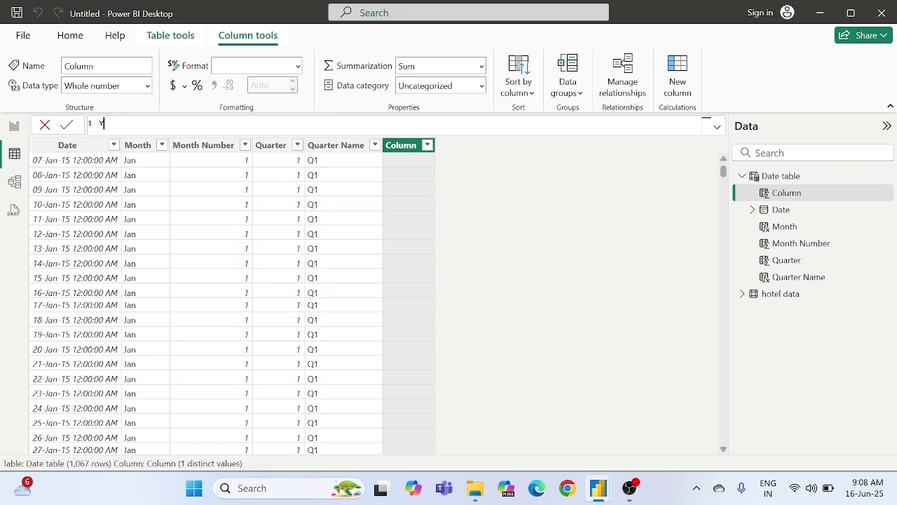
type("ear = yea")
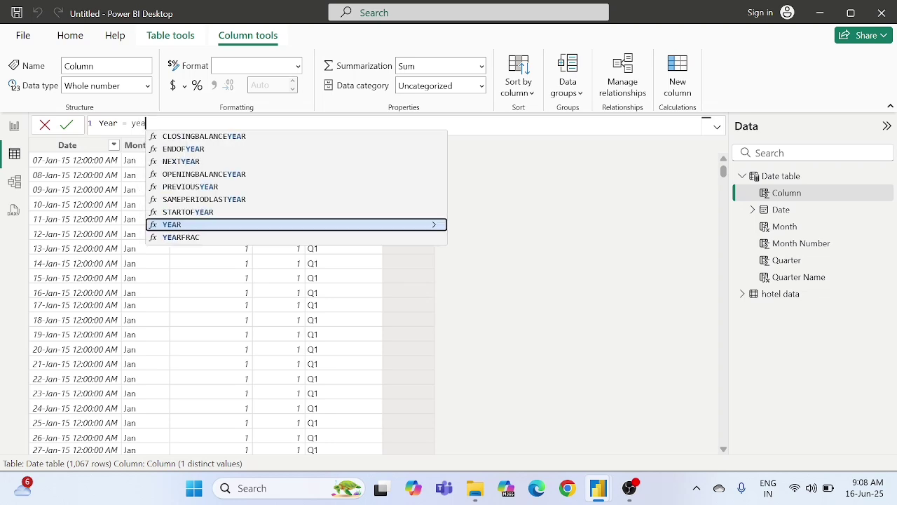
key("Tab")
type(")")
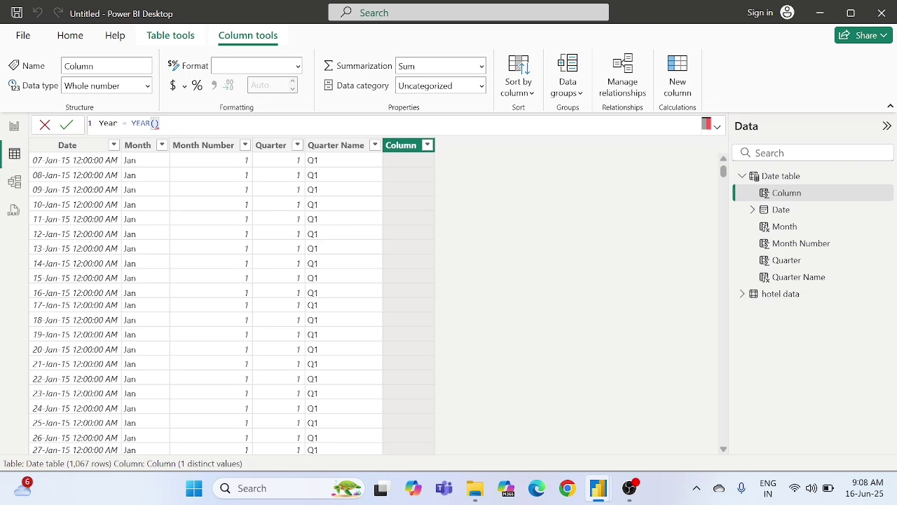
Step: Complete the Year formula's YEAR function with 'Date table'[Date] and commit it
type("date")
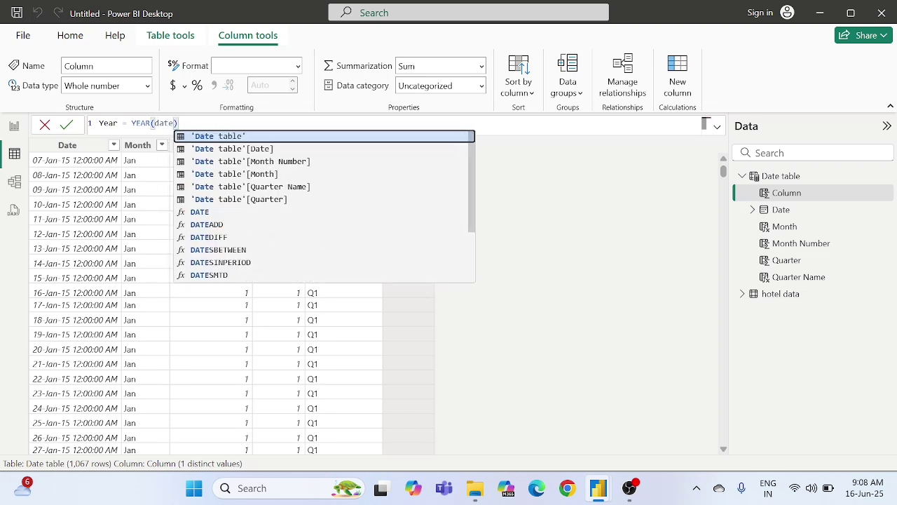
key("Down")
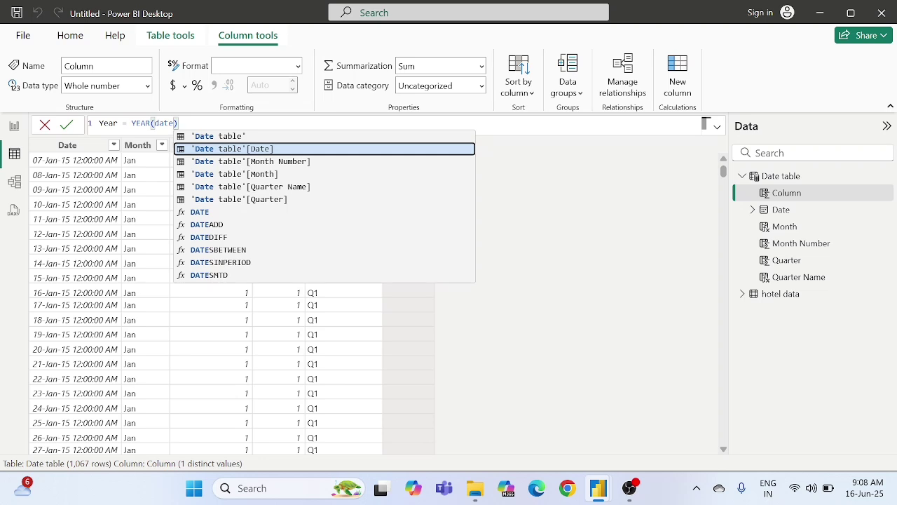
key("Tab")
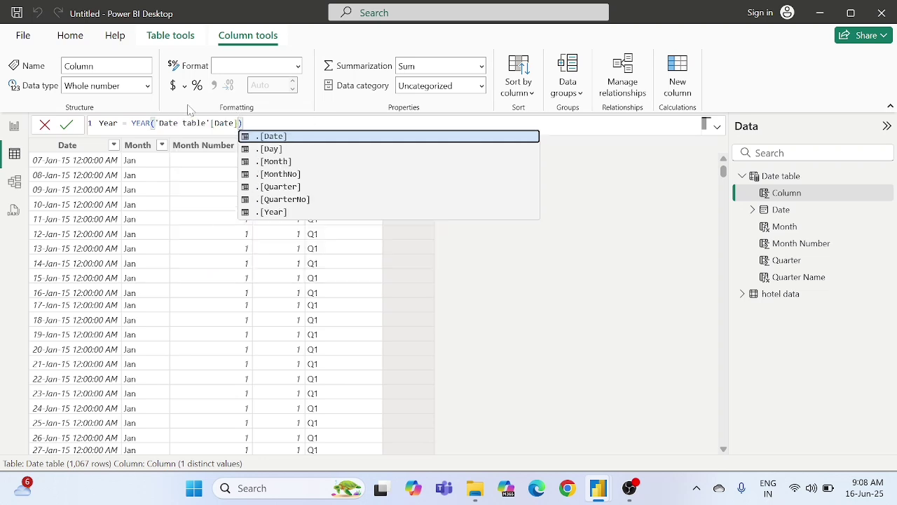
left_click(261, 125)
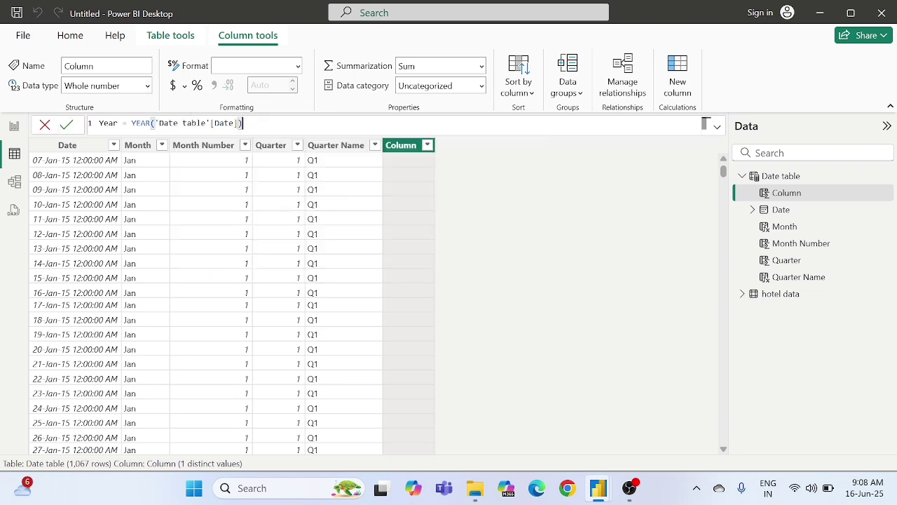
left_click(65, 126)
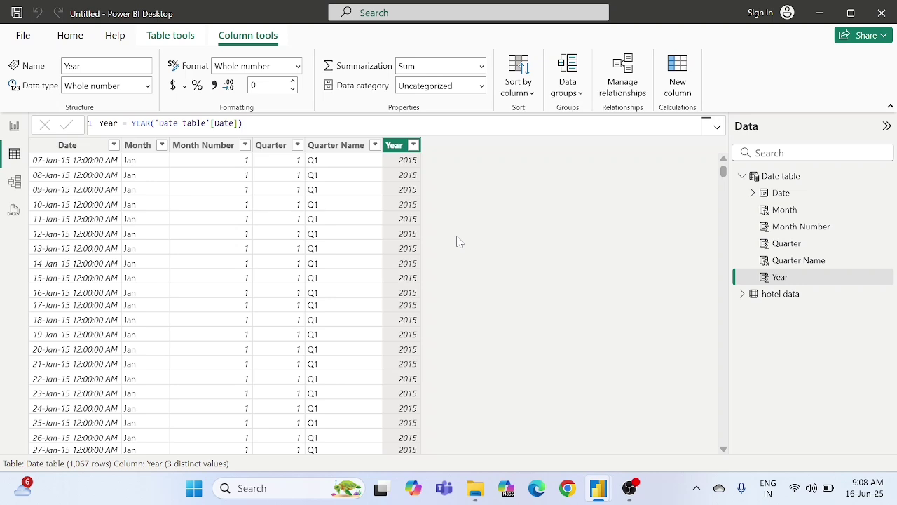
Step: Collapse the Date table's field list and start a new calculated table
left_click(742, 176)
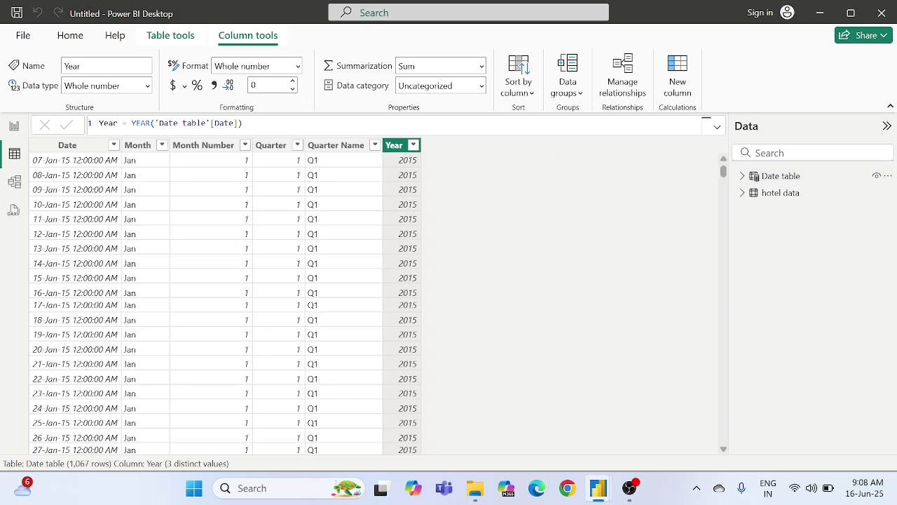
left_click(70, 35)
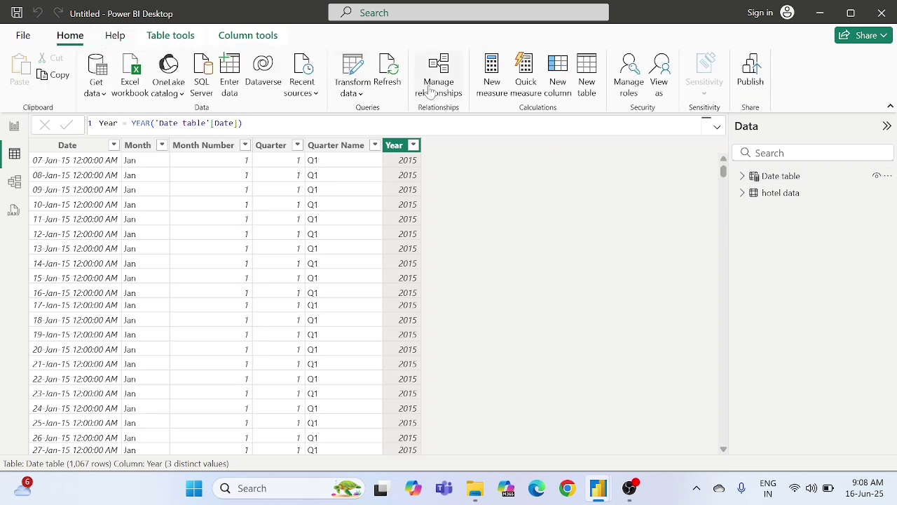
left_click(593, 85)
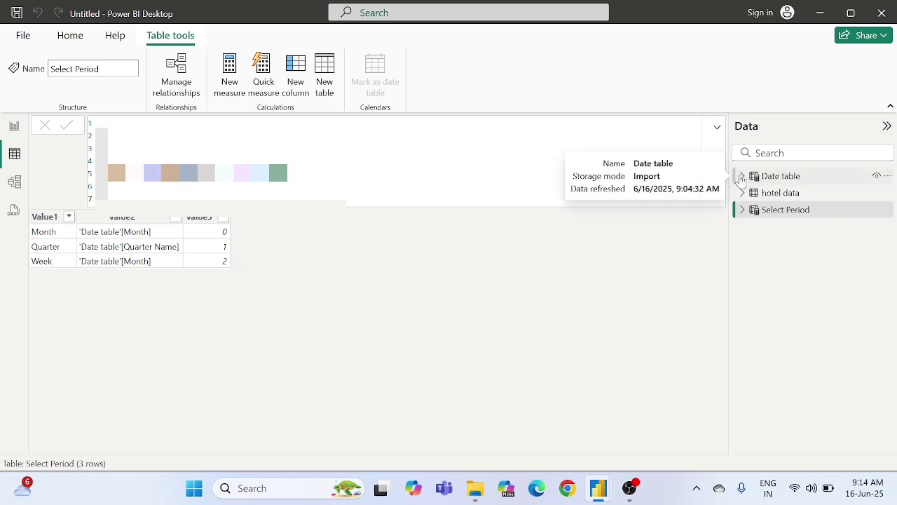
Step: Add a new calculated column named Week to the Date table and start its formula with the WEEKNUM function
left_click(742, 176)
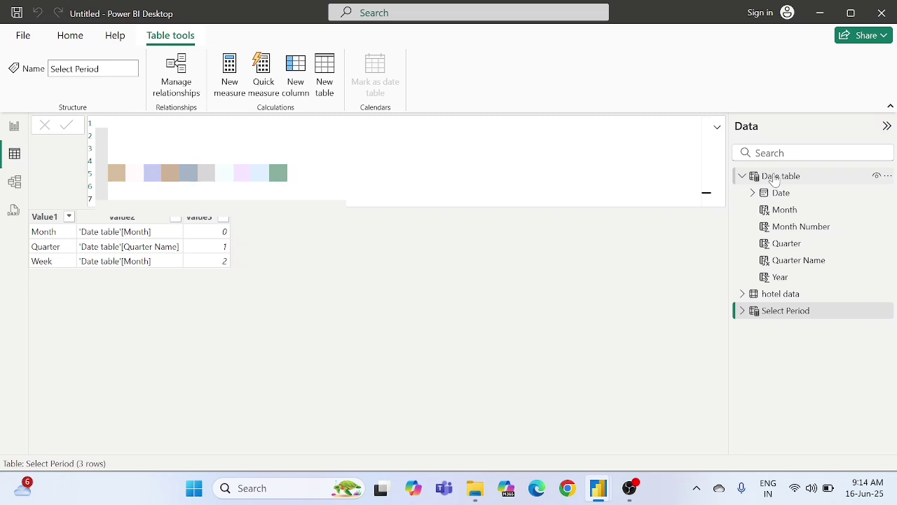
right_click(775, 178)
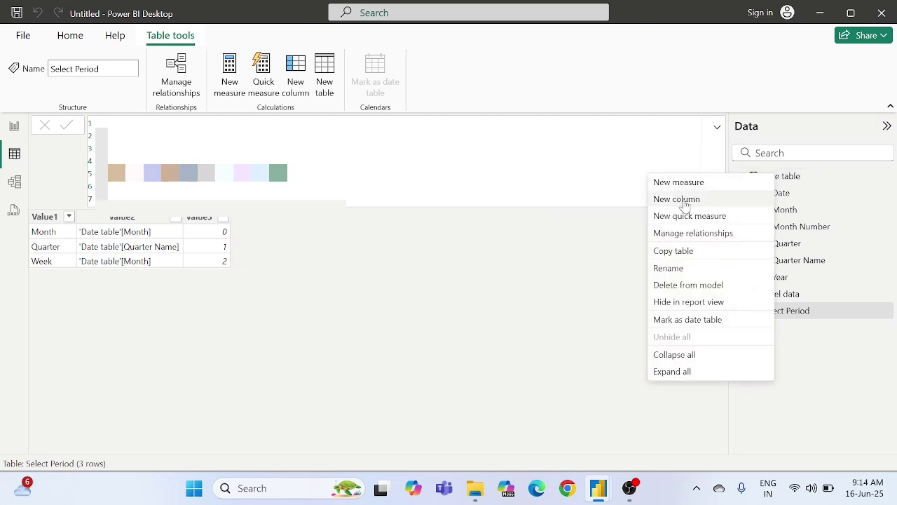
left_click(685, 202)
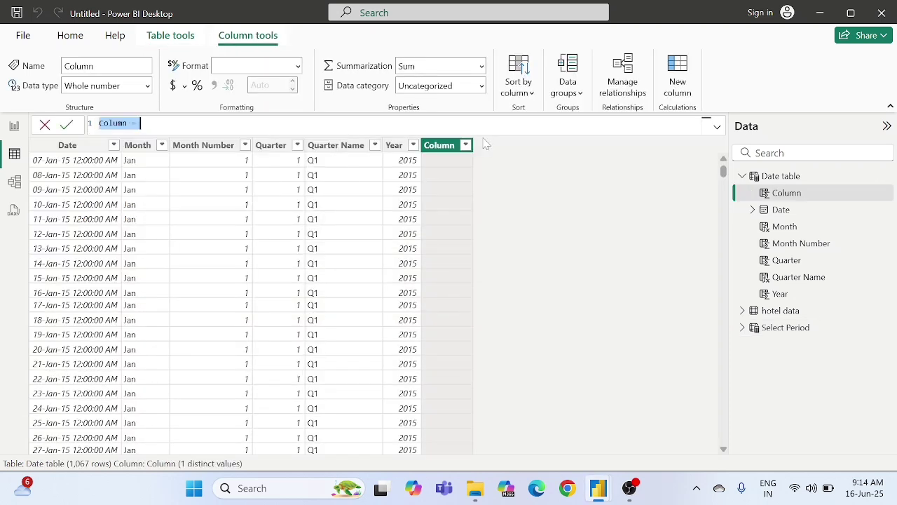
key("BackSpace")
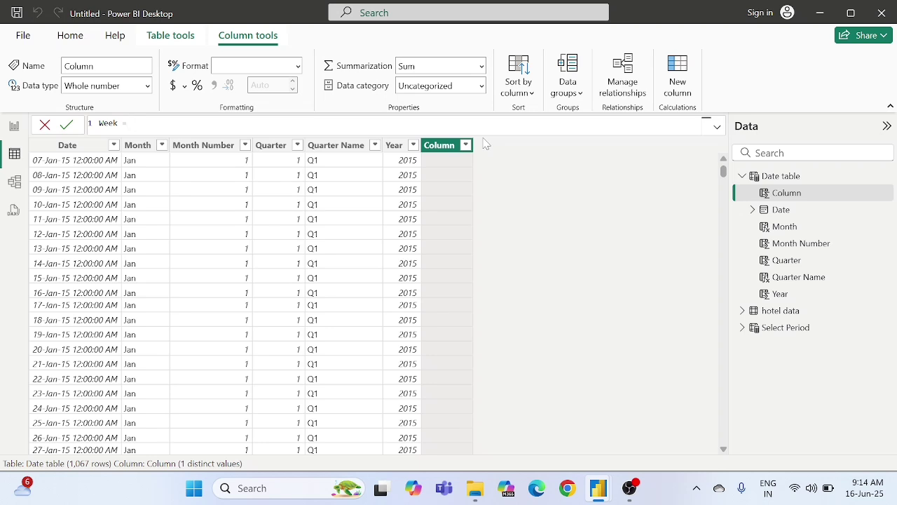
type("Week = week")
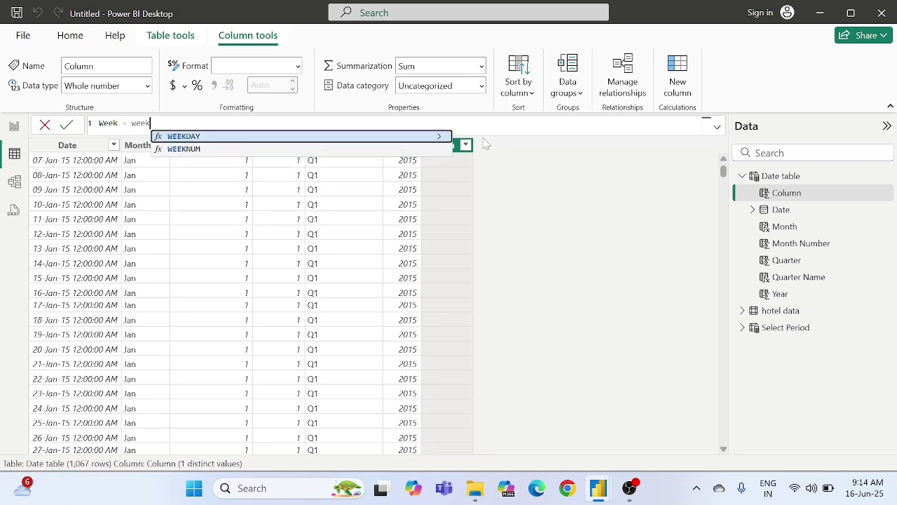
key("Down")
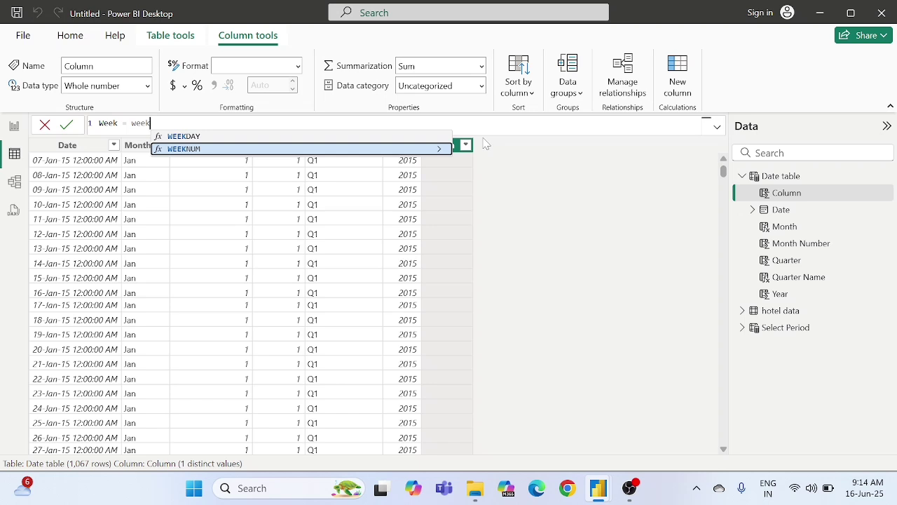
key("Tab")
type(")")
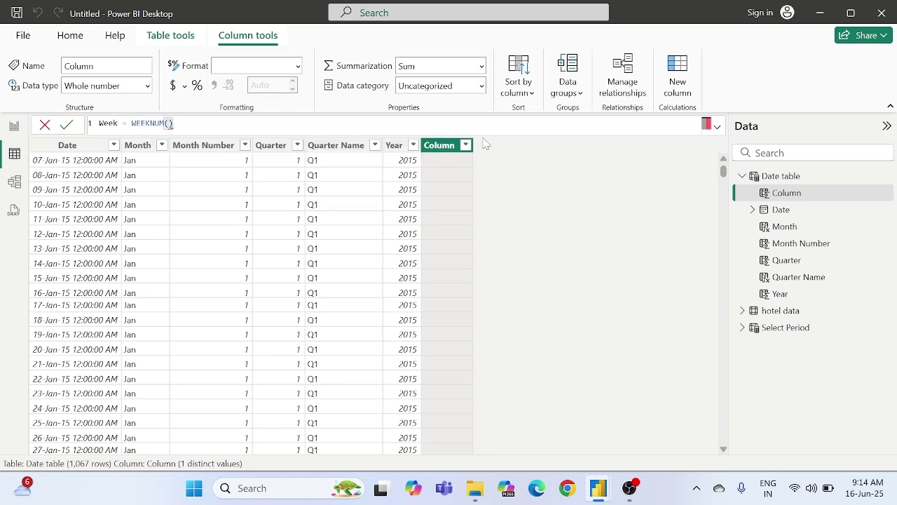
Step: Complete the Week formula's WEEKNUM function with 'Date table'[Date] and commit it
type("date")
key("Down")
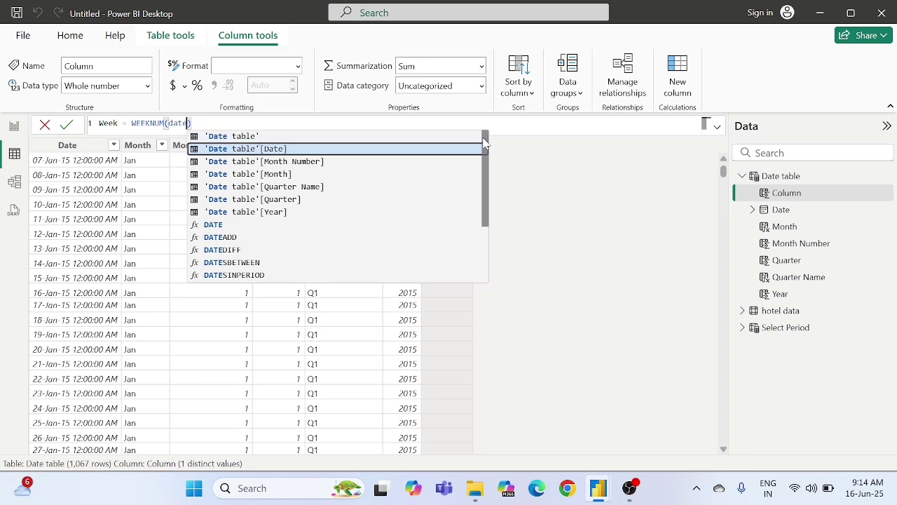
key("Down")
key("Up")
key("Tab")
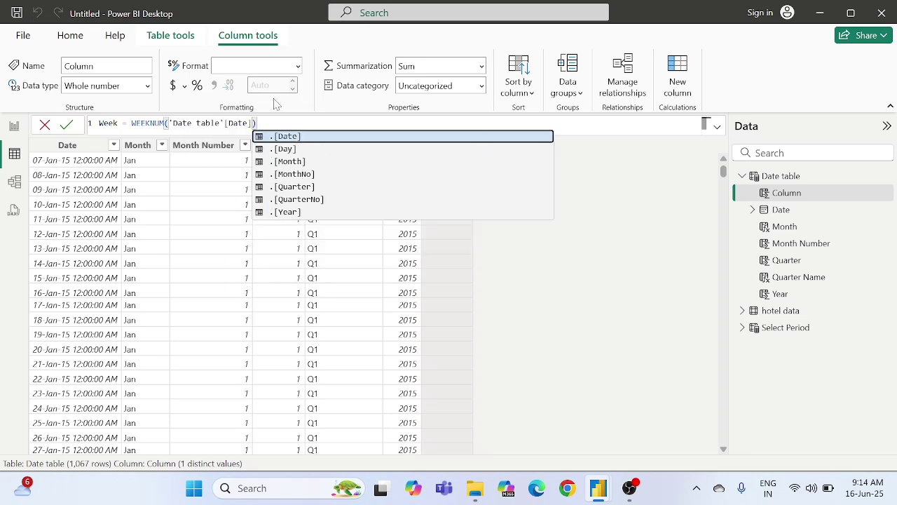
left_click(67, 125)
left_click(68, 126)
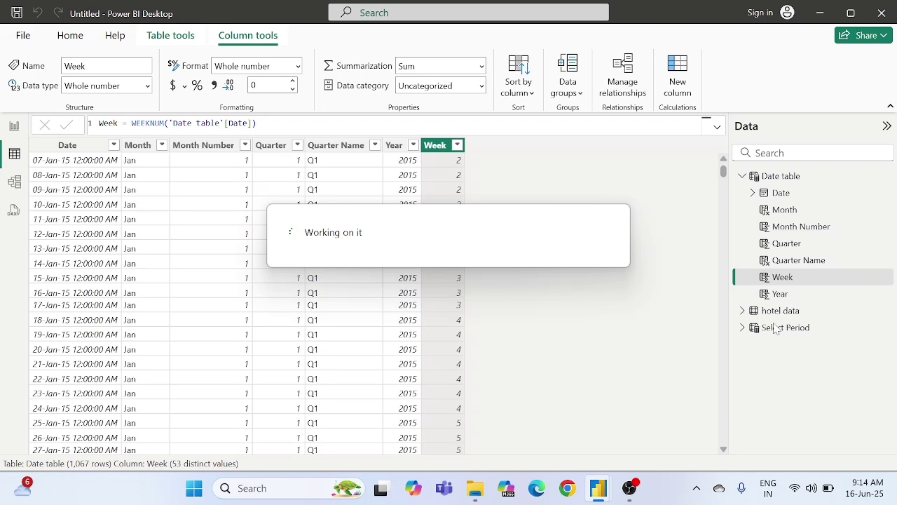
left_click(742, 328)
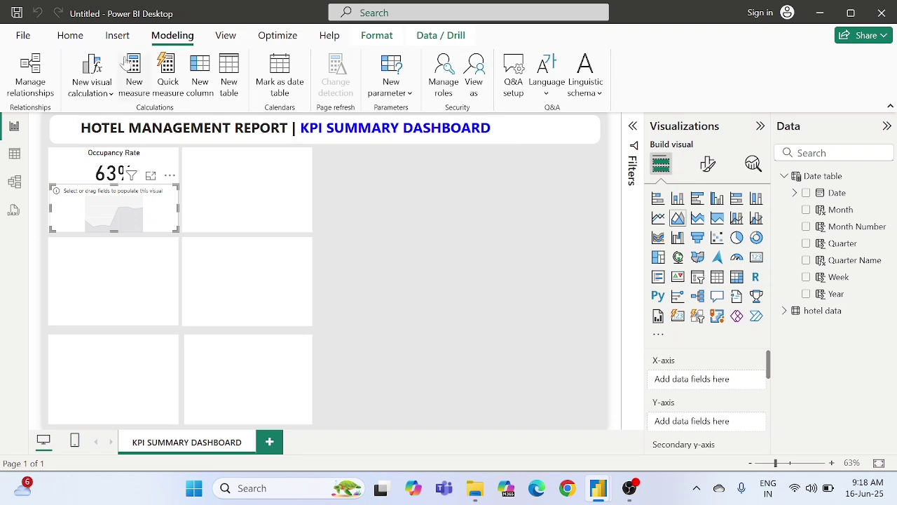
Step: Start a new fields parameter from the report page and name it Select Period
left_click(79, 36)
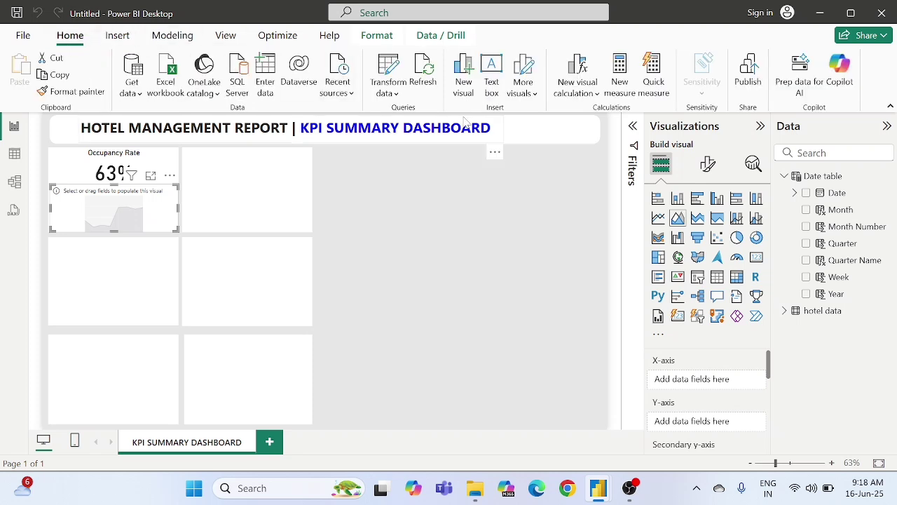
left_click(171, 41)
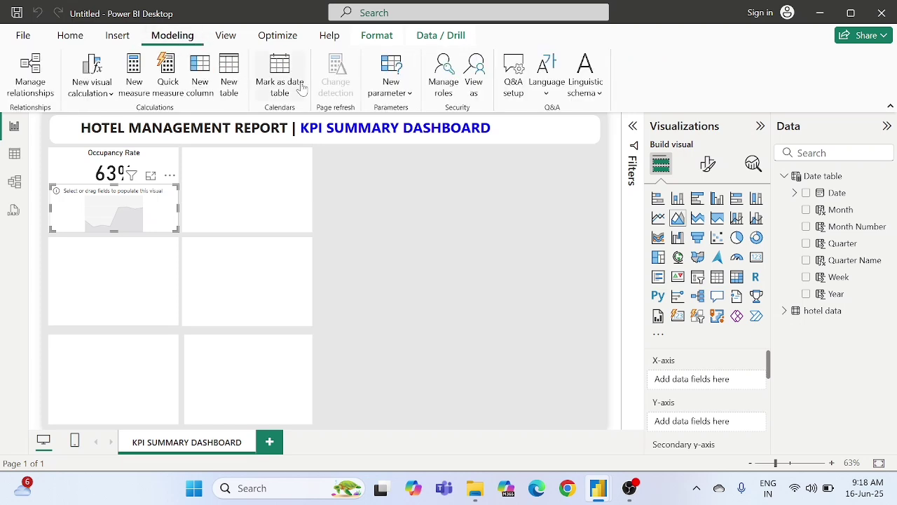
left_click(388, 89)
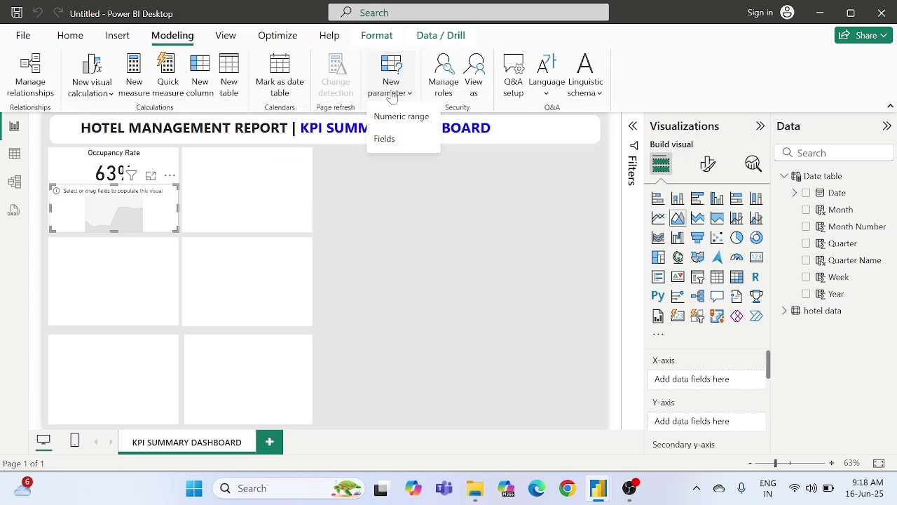
left_click(398, 143)
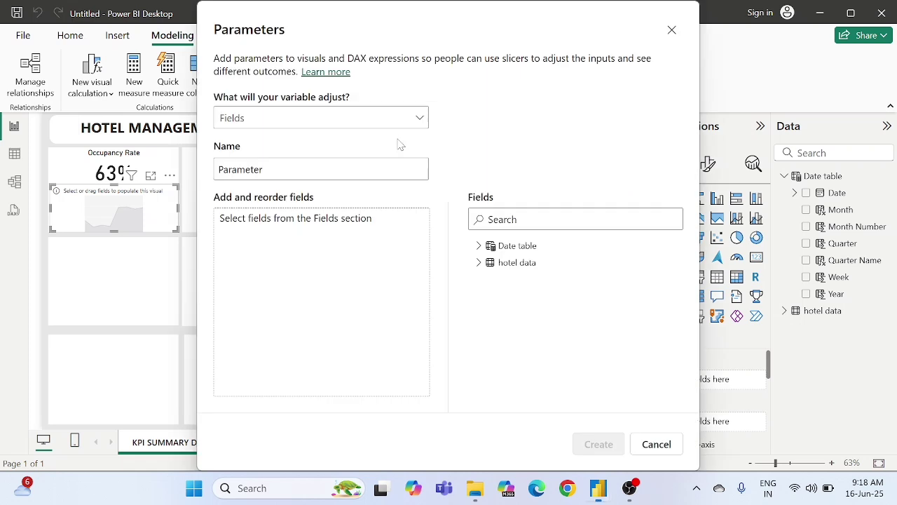
left_click_drag(299, 164, 166, 174)
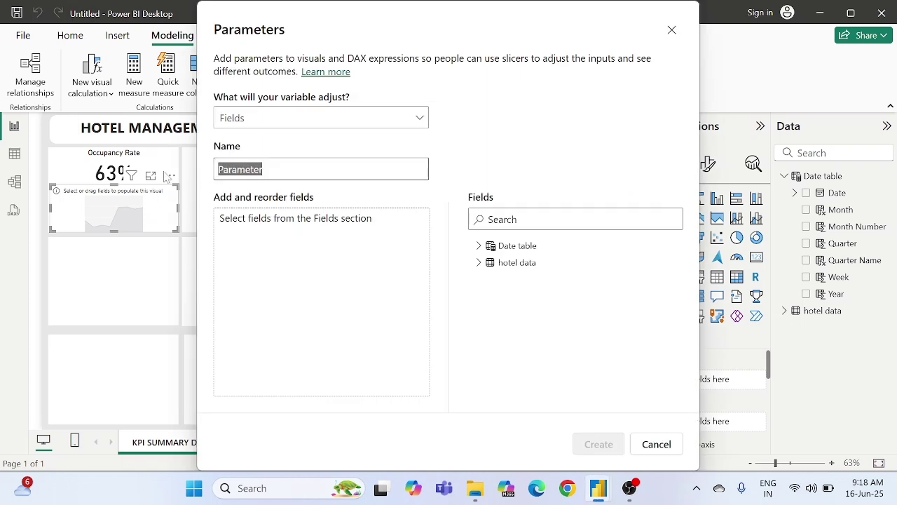
key("BackSpace")
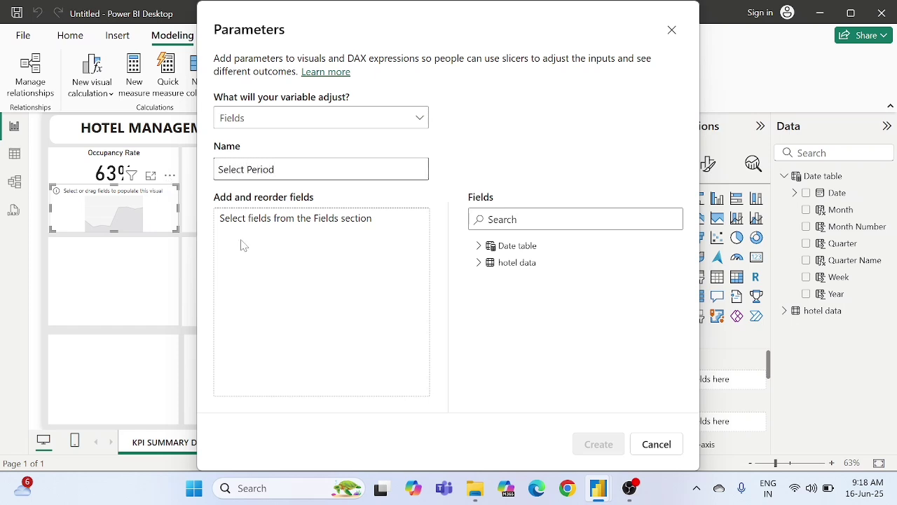
Step: Add the Date table's Month, Quarter Name and Week columns, in that order, to the Select Period parameter
left_click(293, 233)
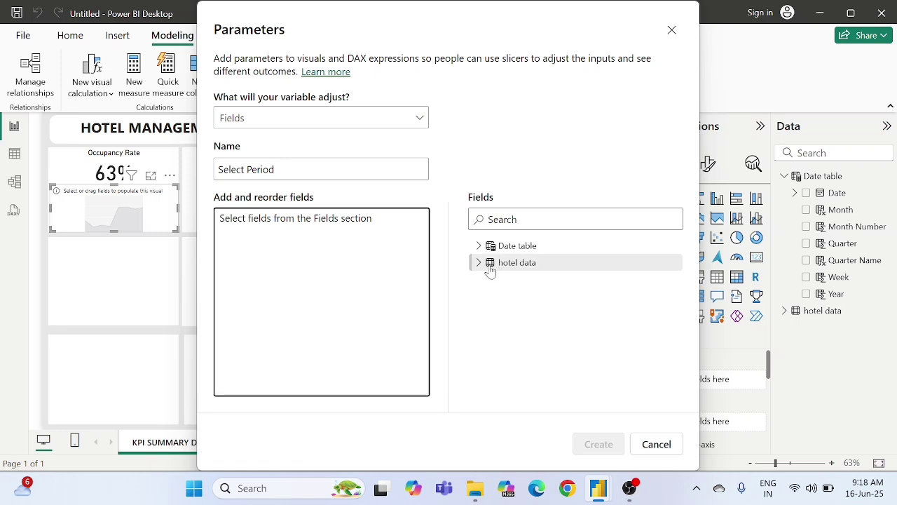
left_click(477, 245)
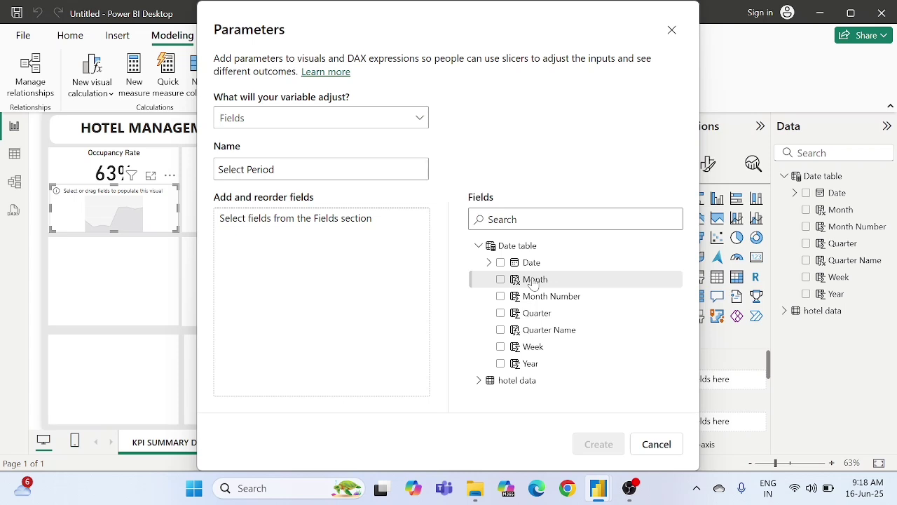
left_click_drag(537, 284, 365, 267)
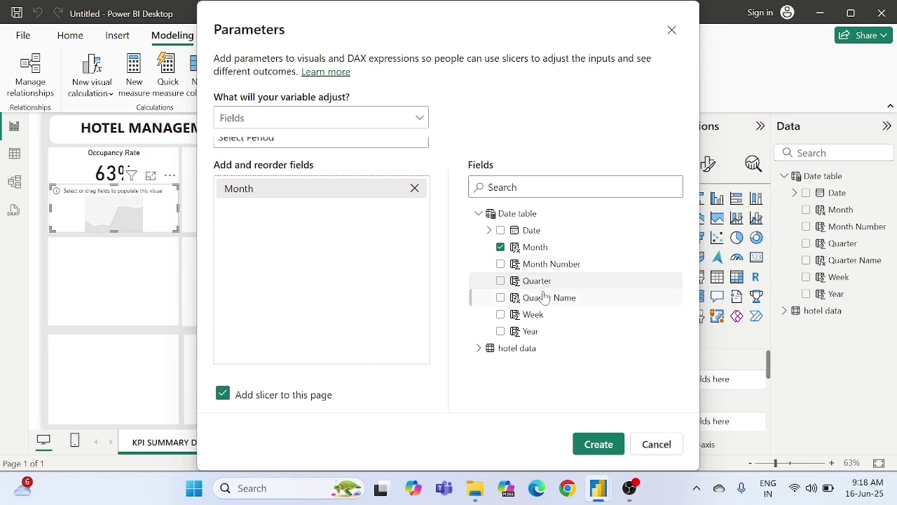
left_click_drag(540, 297, 326, 261)
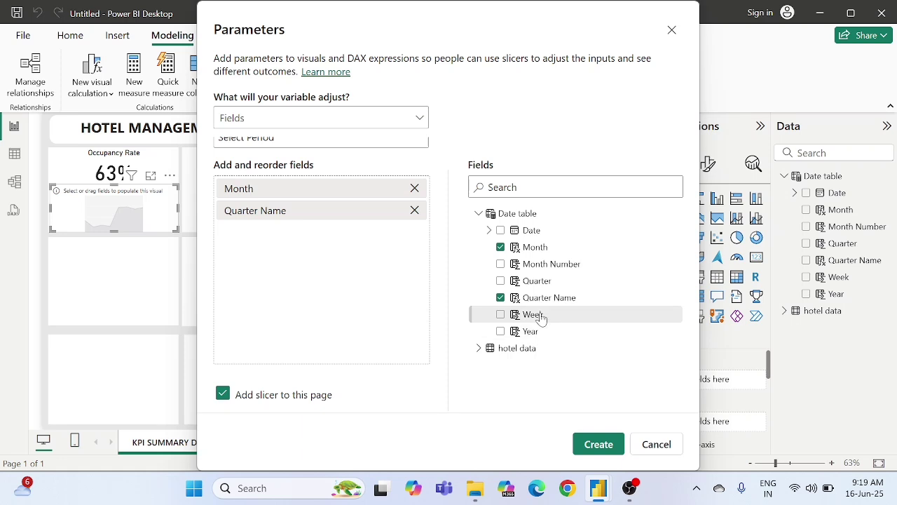
left_click_drag(538, 317, 287, 280)
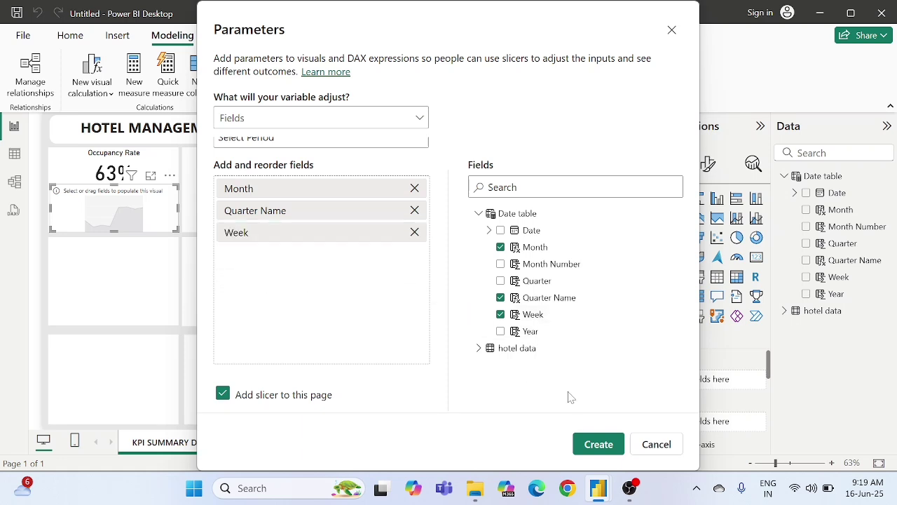
Step: Create the Select Period parameter and remove its automatically added slicer from the report page
left_click(600, 443)
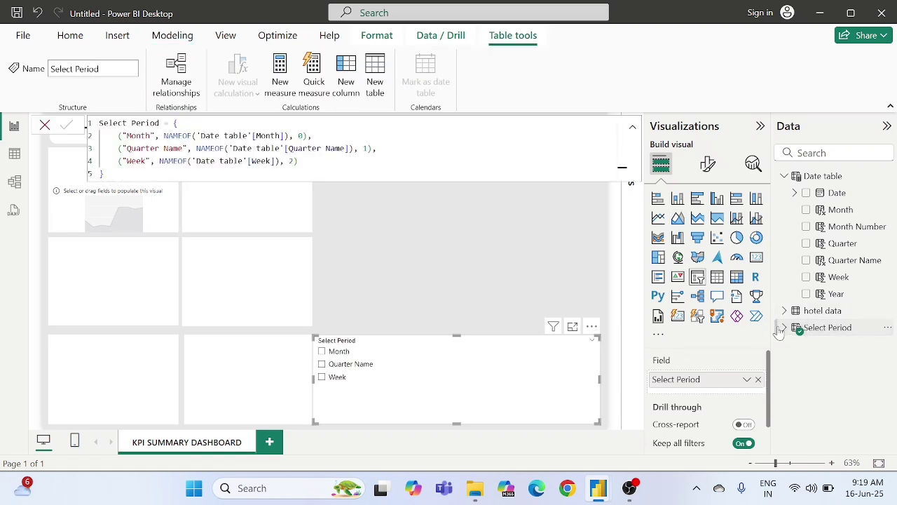
left_click(782, 328)
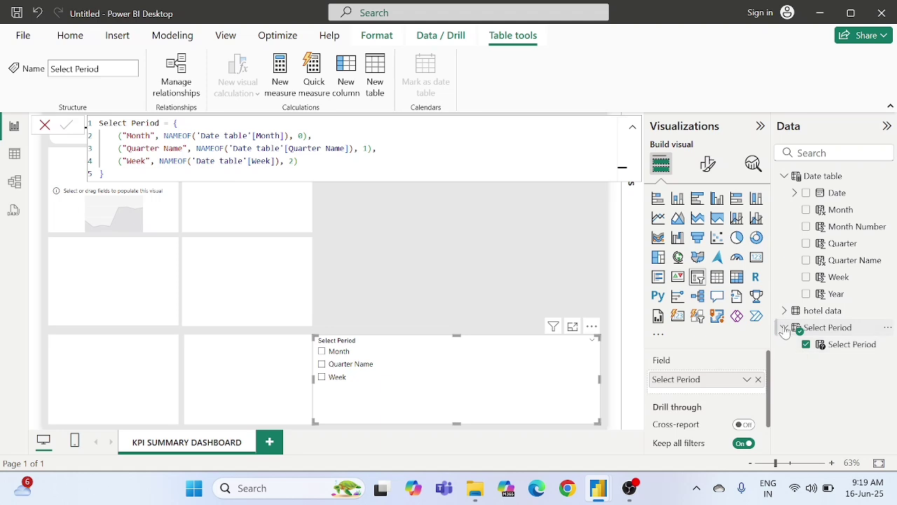
left_click(783, 328)
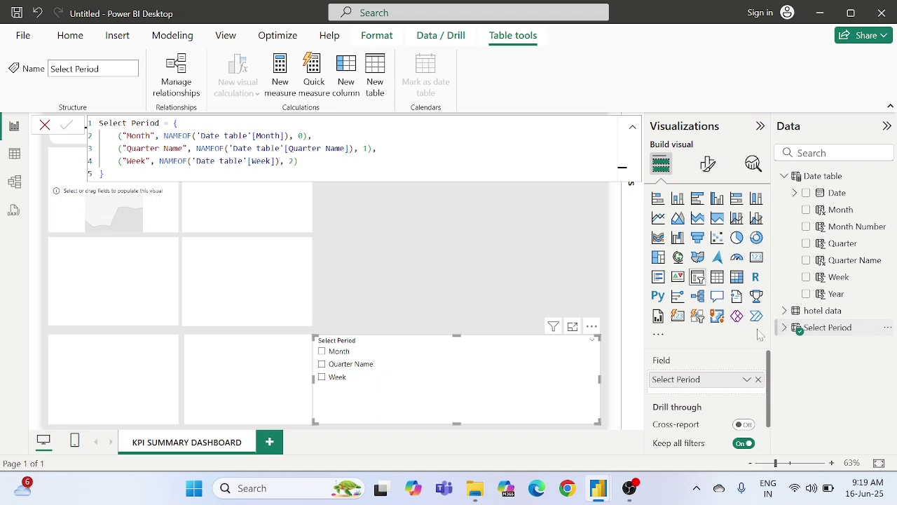
left_click(593, 326)
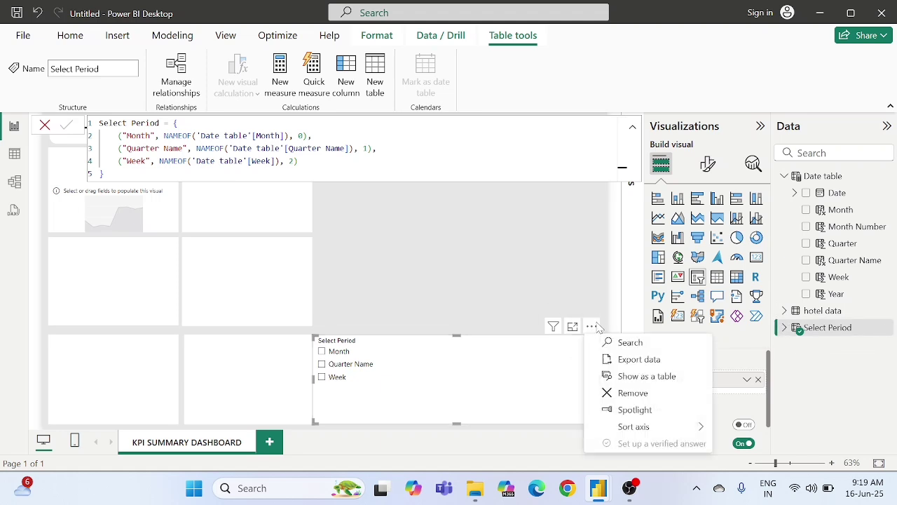
left_click(635, 394)
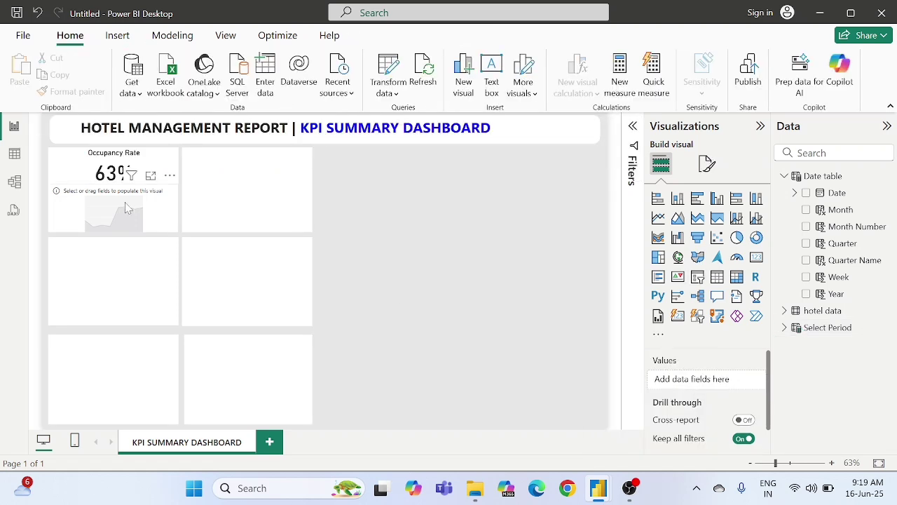
Step: Assign the Select Period field to the X-axis of the empty area chart below the Occupancy Rate card
left_click(128, 208)
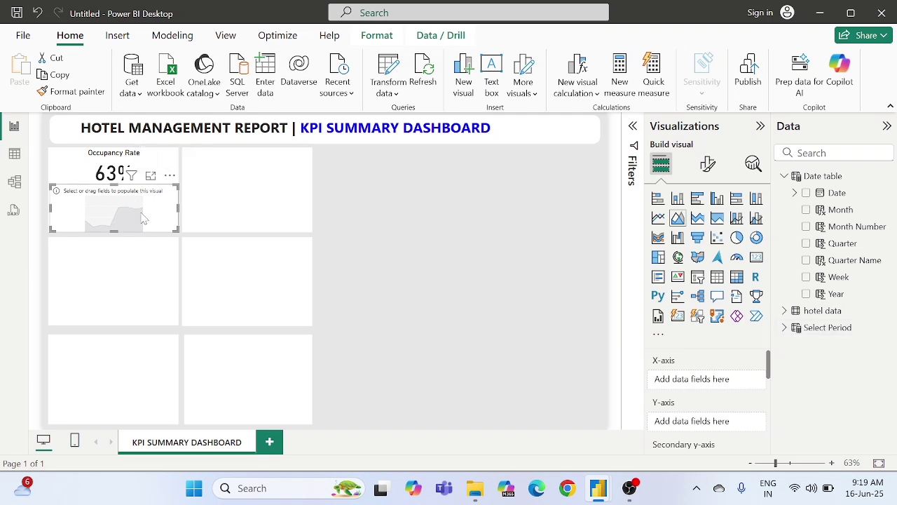
left_click_drag(142, 218, 140, 218)
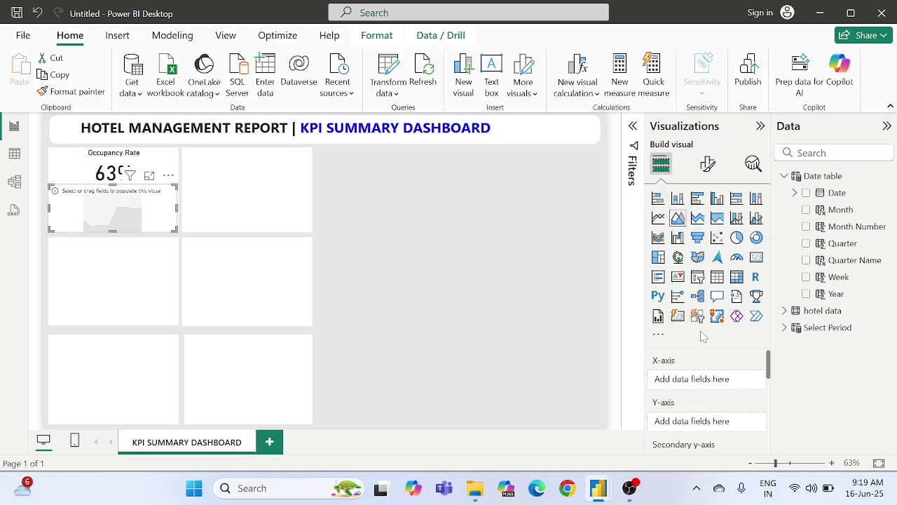
left_click(784, 329)
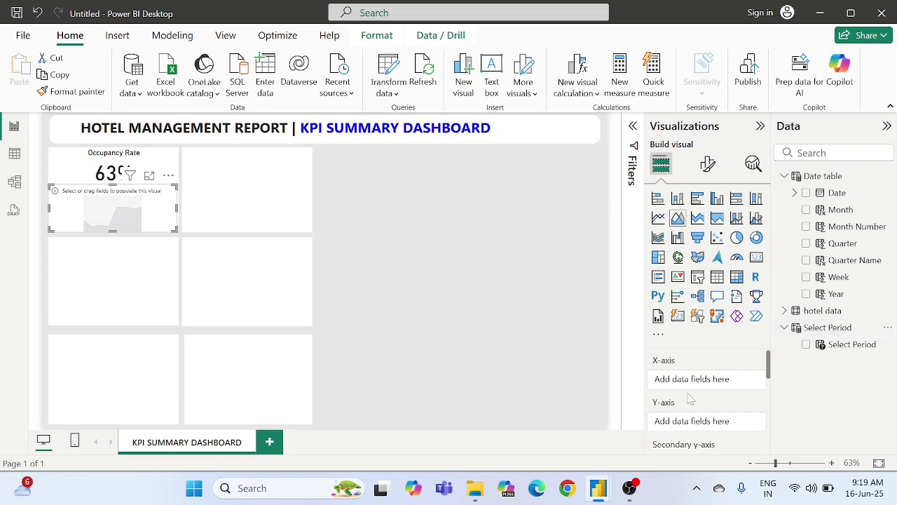
left_click(784, 327)
left_click(784, 328)
left_click_drag(835, 349, 701, 379)
scroll(691, 419, "down", 1)
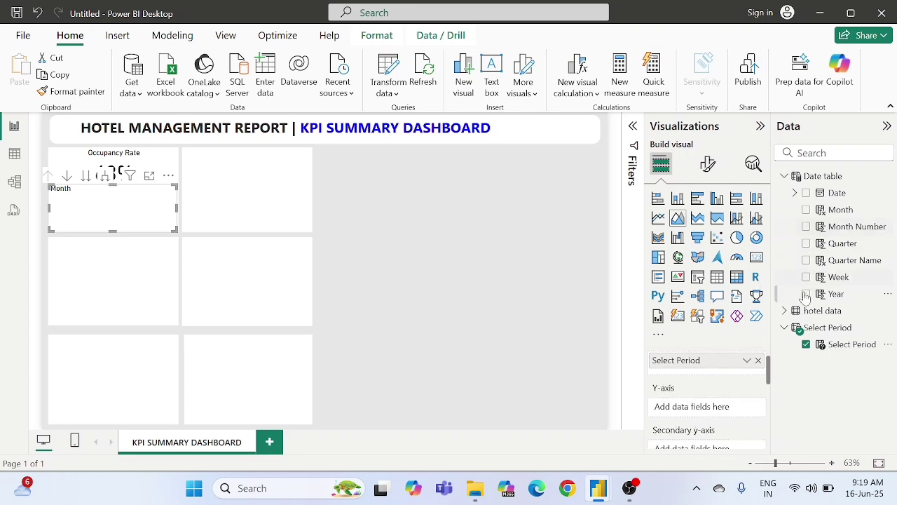
Step: Add the Occupancy Rate measure from the hotel data table to the area chart's Y-axis
left_click(784, 327)
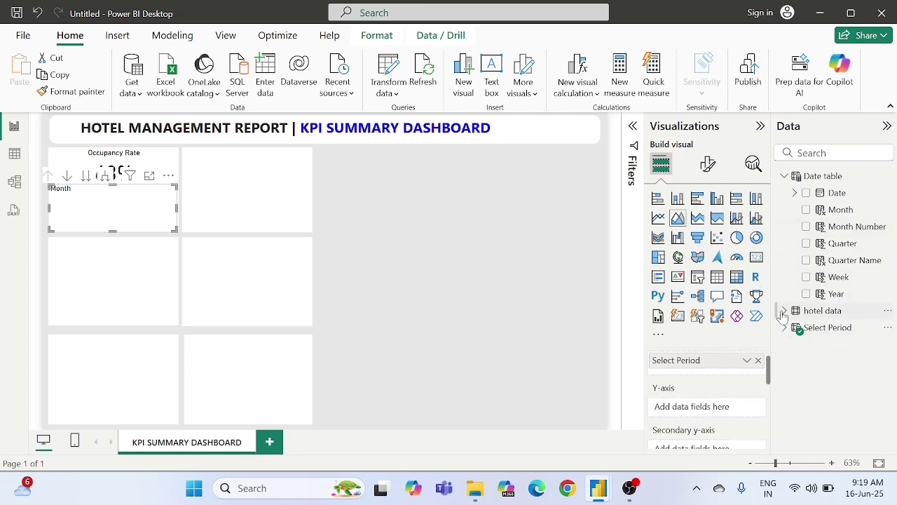
left_click(783, 310)
scroll(818, 352, "down", 3)
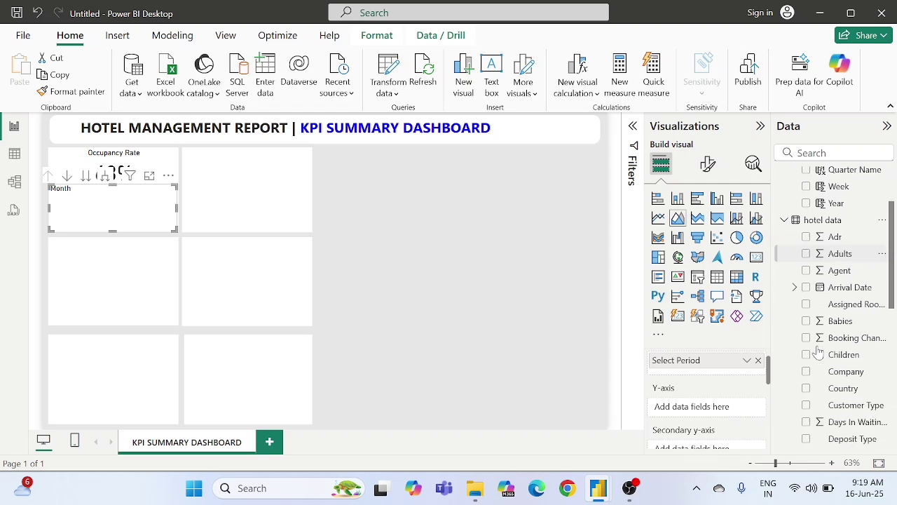
scroll(818, 352, "down", 12)
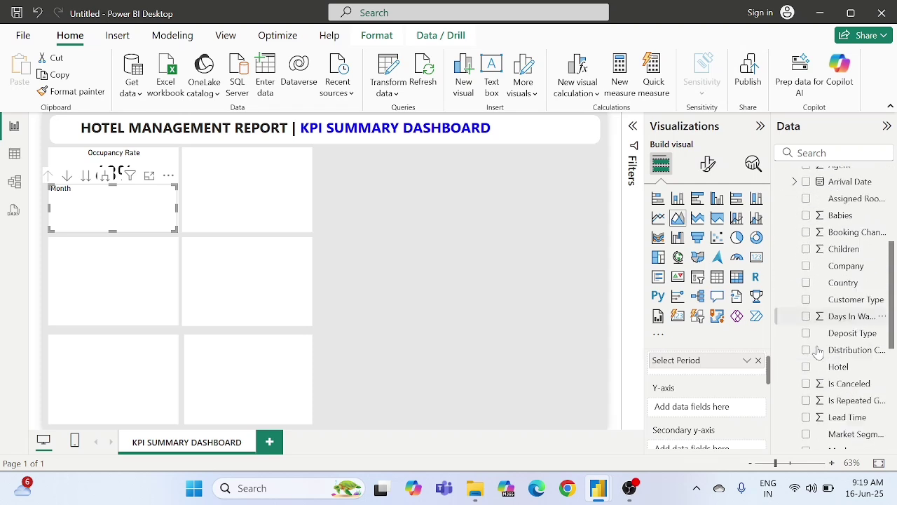
scroll(818, 351, "down", 1)
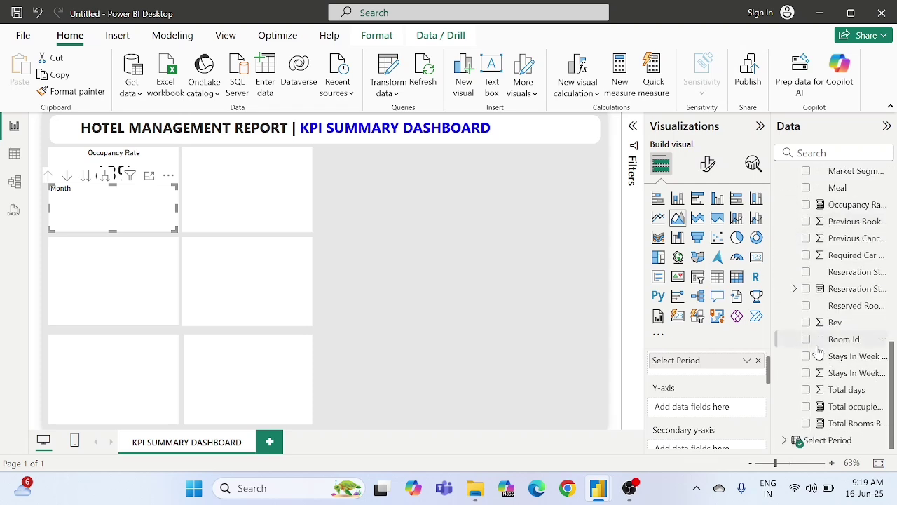
scroll(818, 352, "up", 4)
left_click_drag(851, 266, 701, 407)
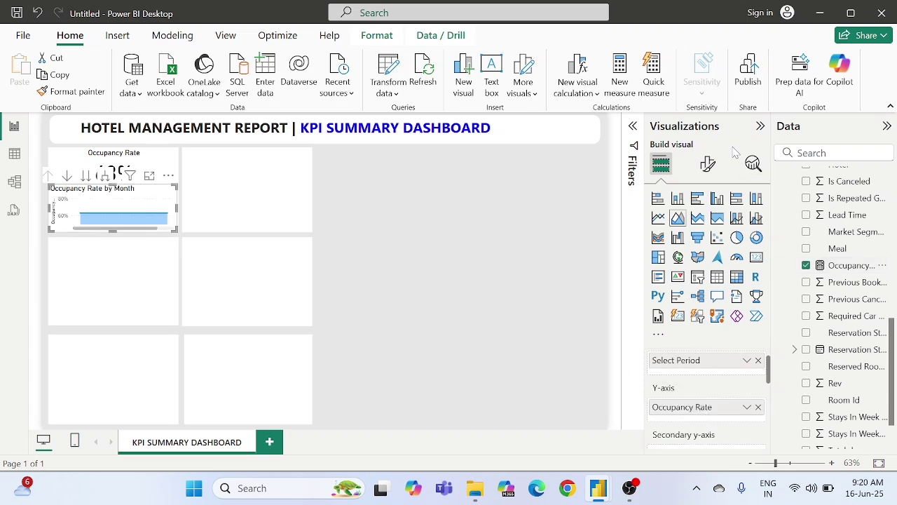
Step: Change the Occupancy Rate area chart's line color from the theme palette to a light grey
left_click(709, 165)
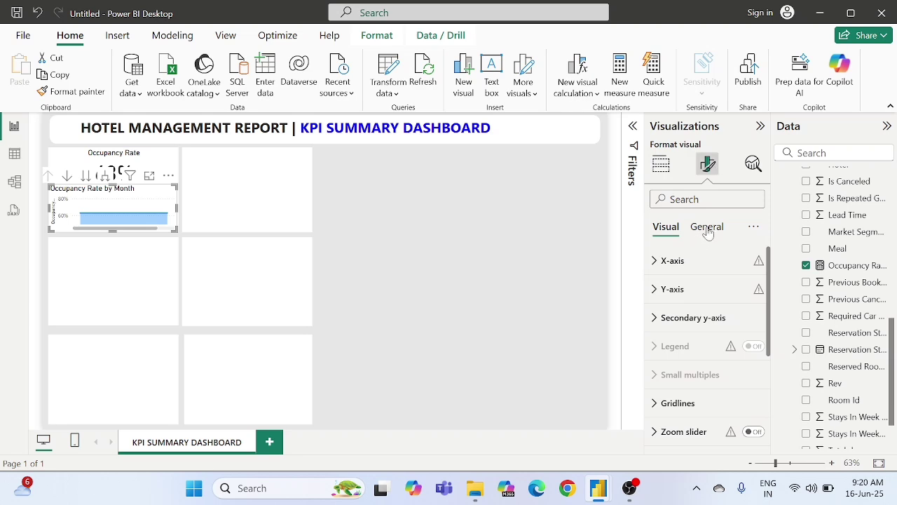
scroll(692, 315, "down", 3)
scroll(692, 316, "down", 1)
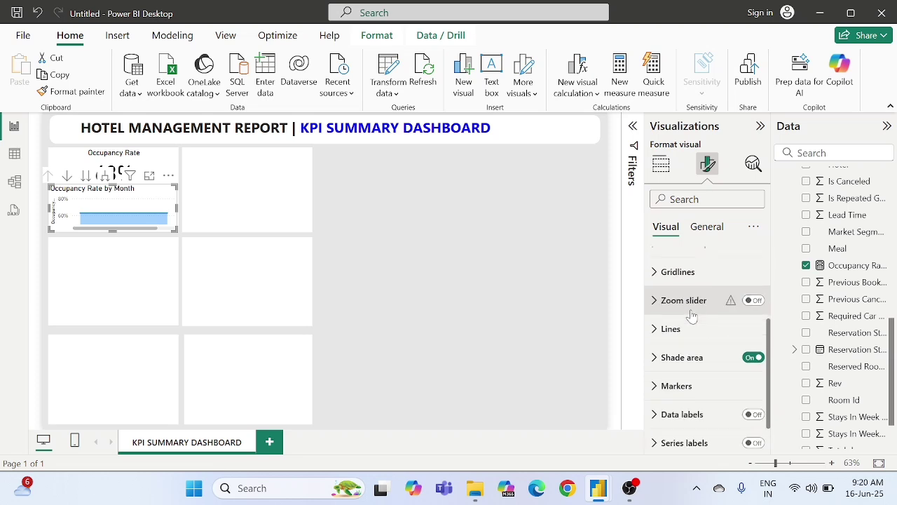
left_click(670, 333)
scroll(678, 335, "down", 3)
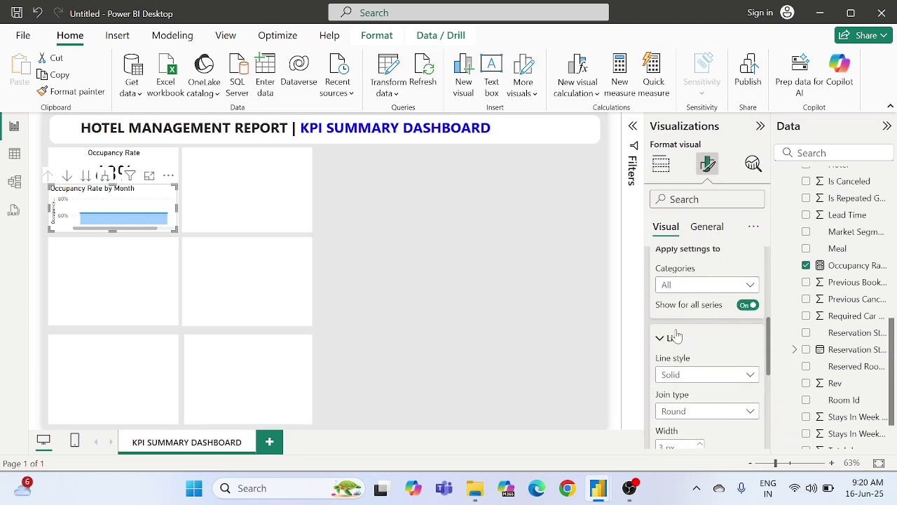
scroll(694, 362, "down", 1)
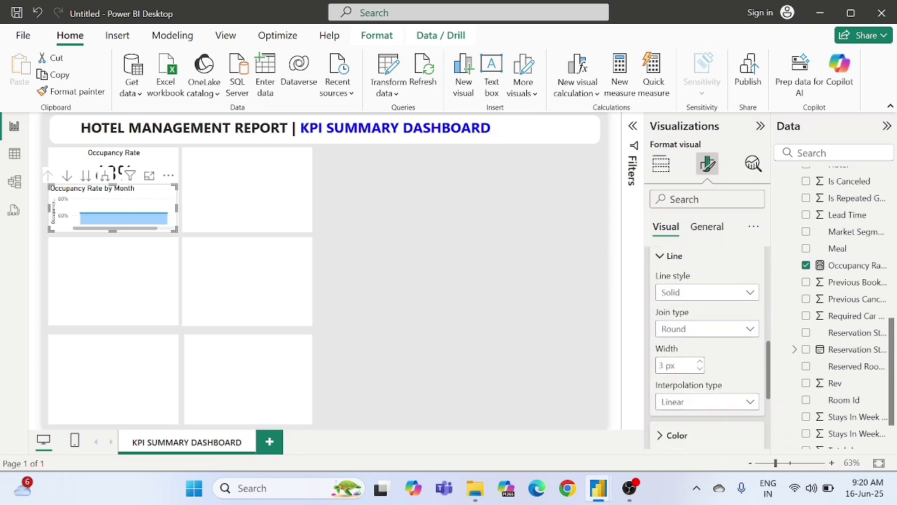
scroll(719, 389, "down", 1)
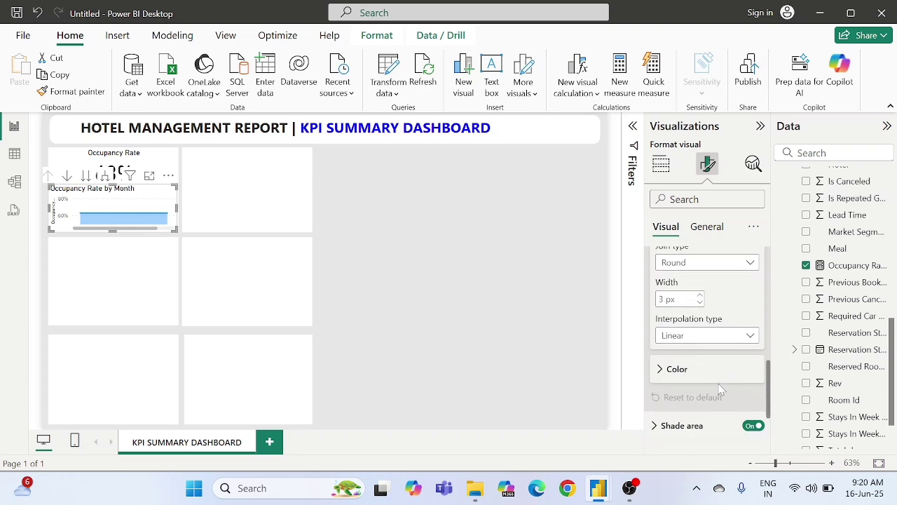
left_click(677, 368)
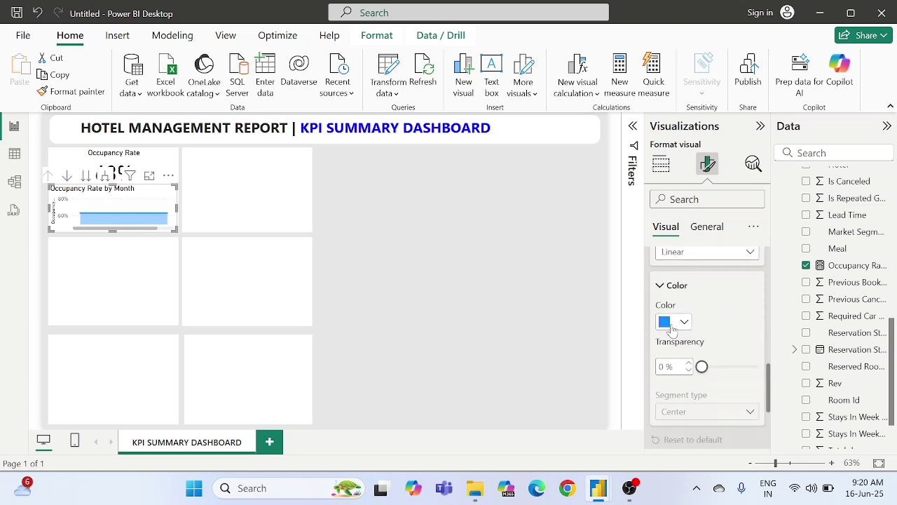
left_click(671, 325)
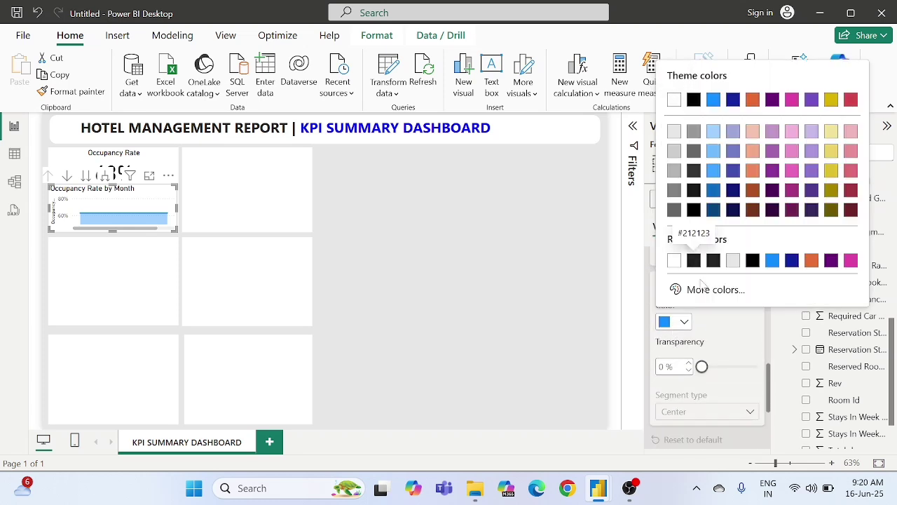
left_click(674, 151)
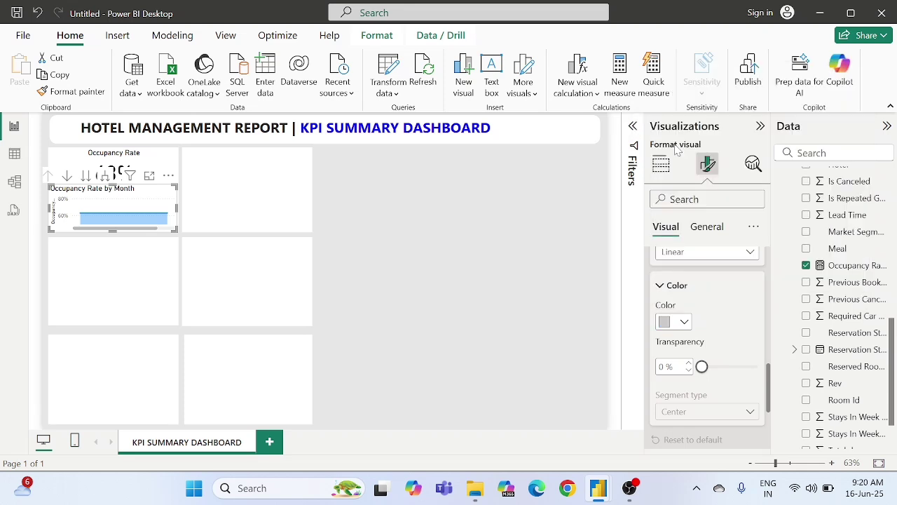
Step: Darken the area chart's line color through the theme greys to a dark grey and deselect the chart
left_click(666, 321)
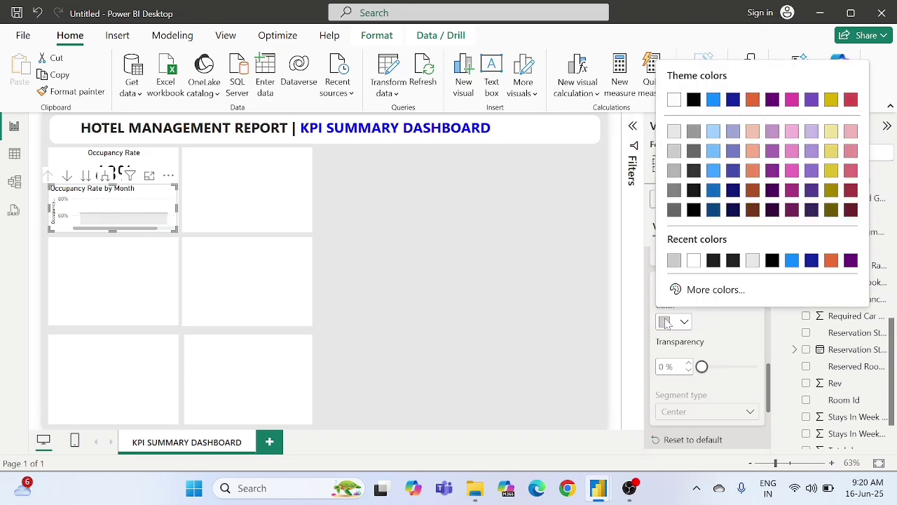
left_click(674, 172)
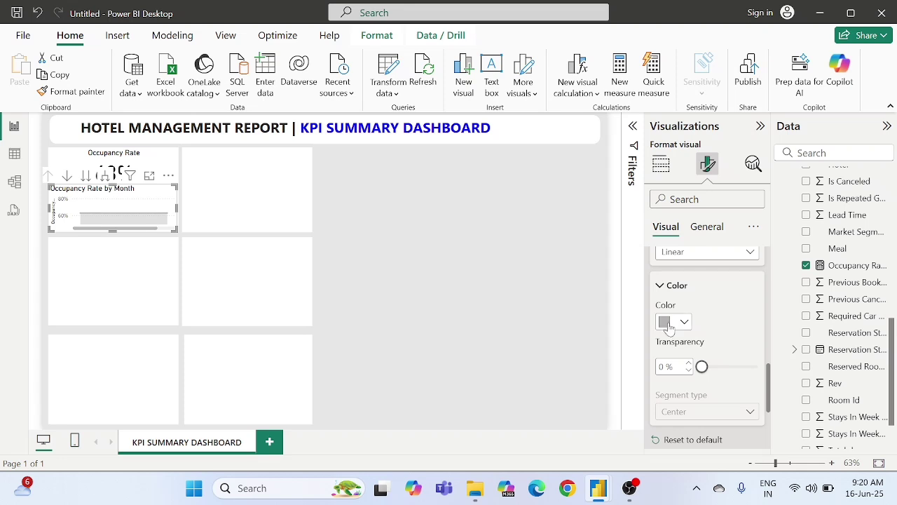
left_click(669, 324)
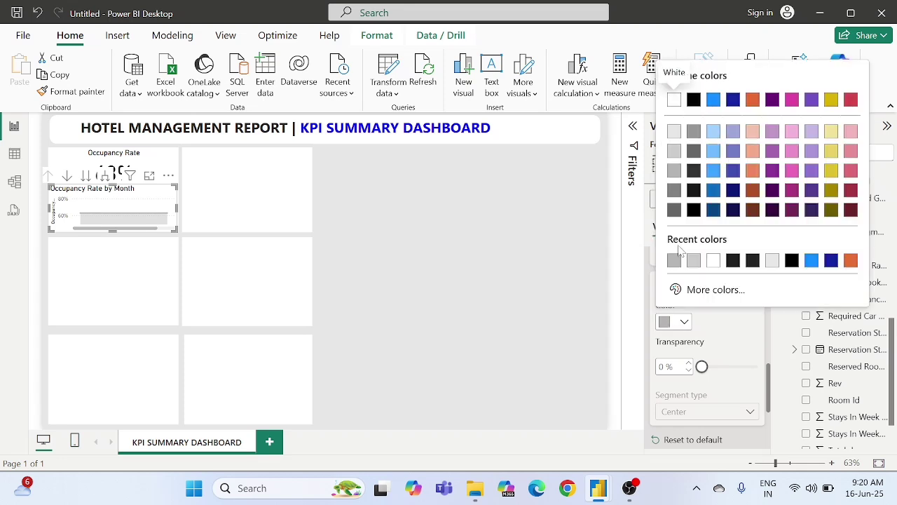
left_click(675, 193)
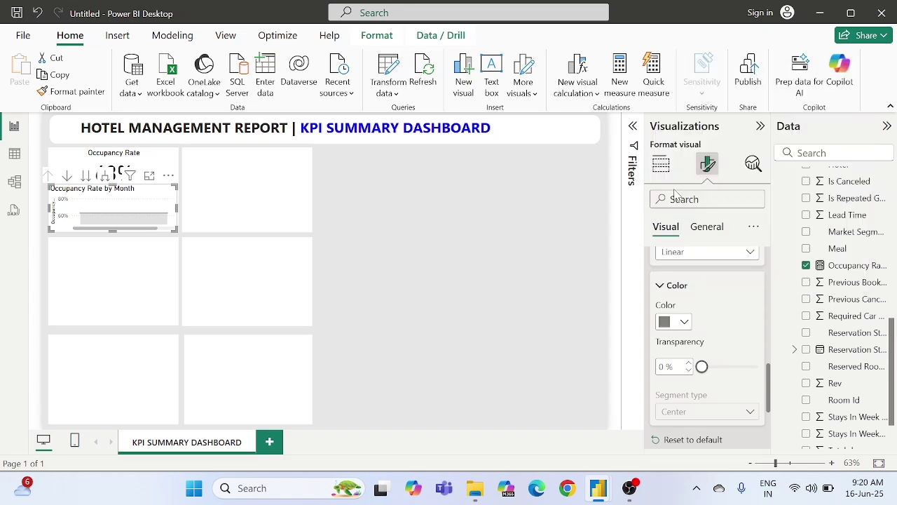
left_click(366, 218)
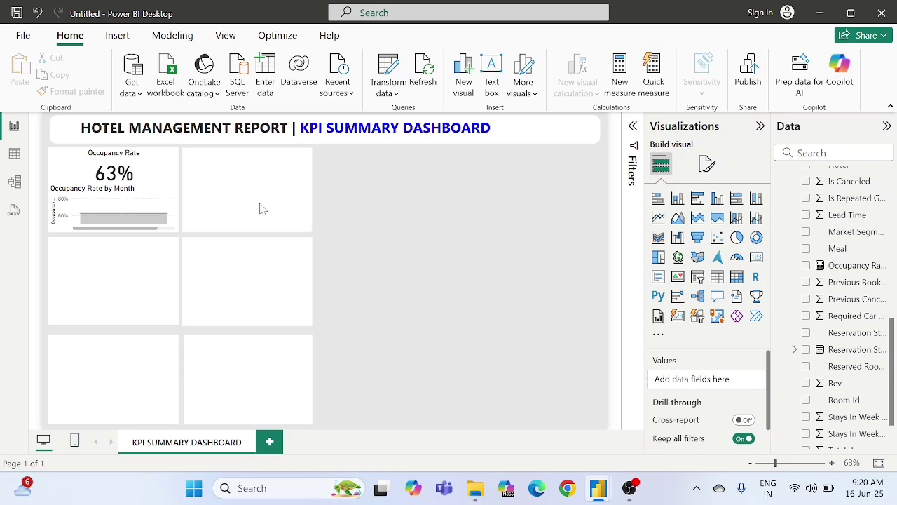
Step: Turn off the Y-axis values and Y-axis title on the Occupancy Rate area chart
left_click(116, 198)
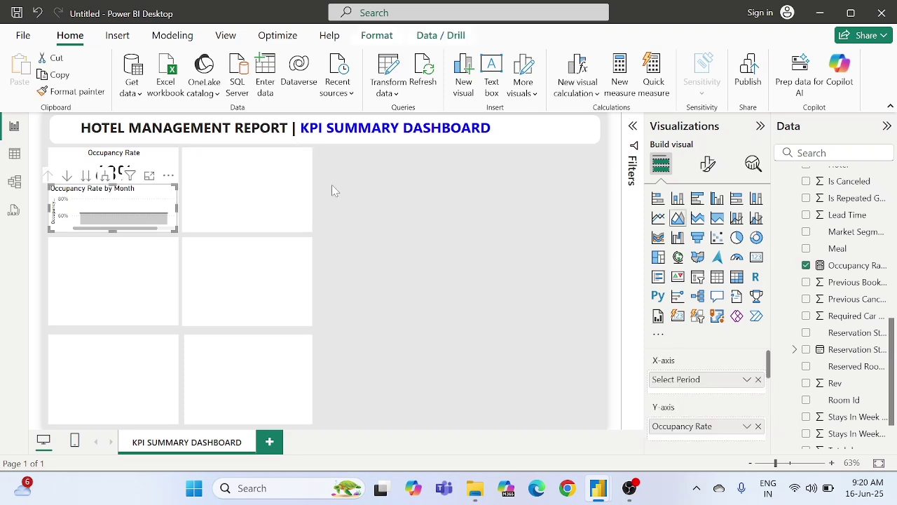
left_click(706, 166)
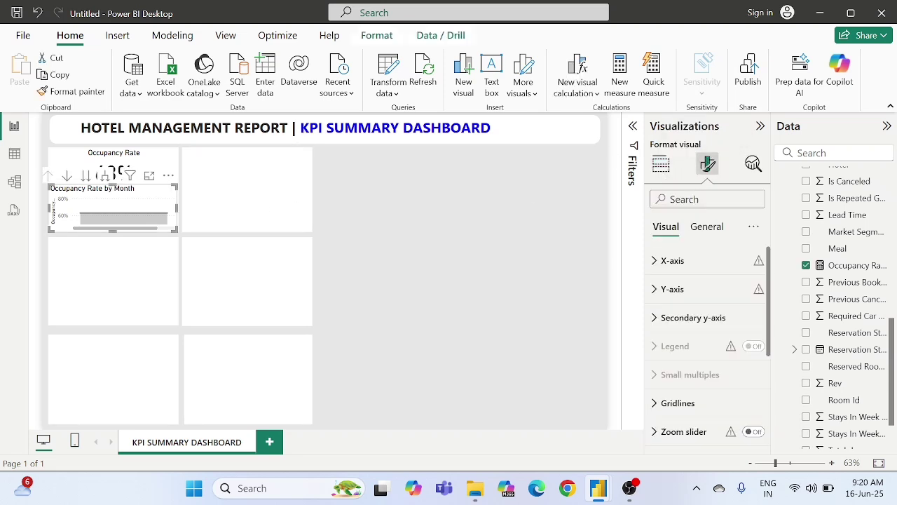
left_click(719, 260)
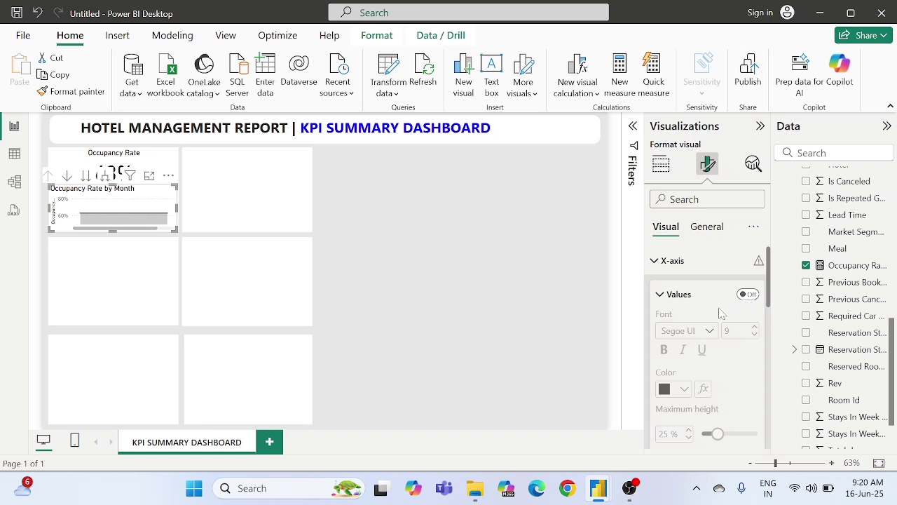
scroll(719, 313, "down", 5)
scroll(718, 315, "down", 2)
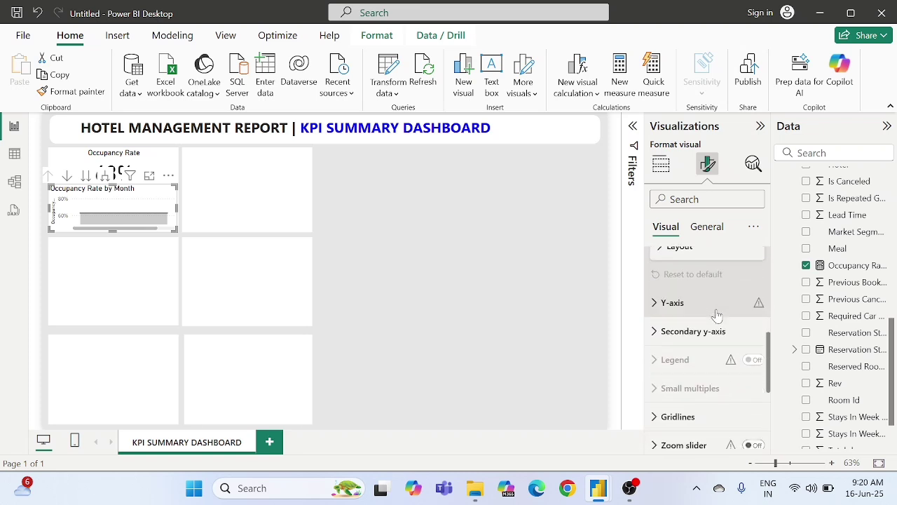
left_click(697, 297)
scroll(696, 299, "down", 4)
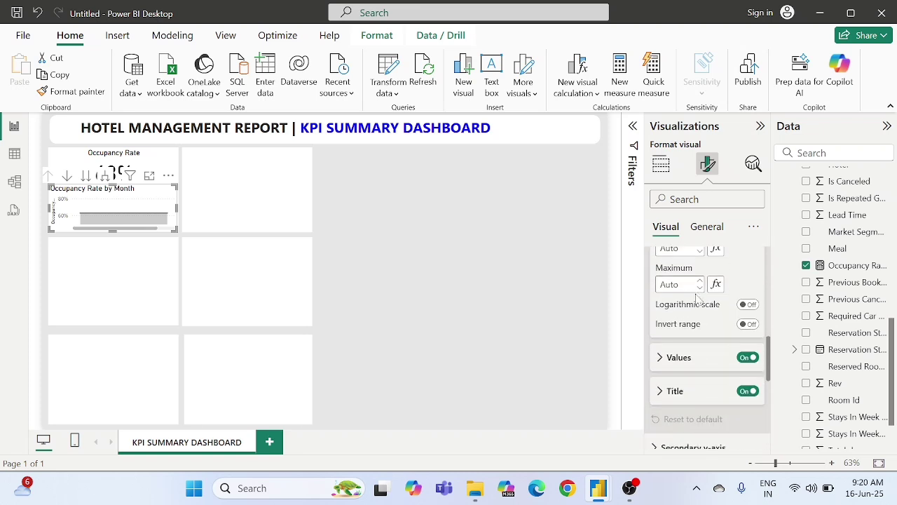
left_click(748, 323)
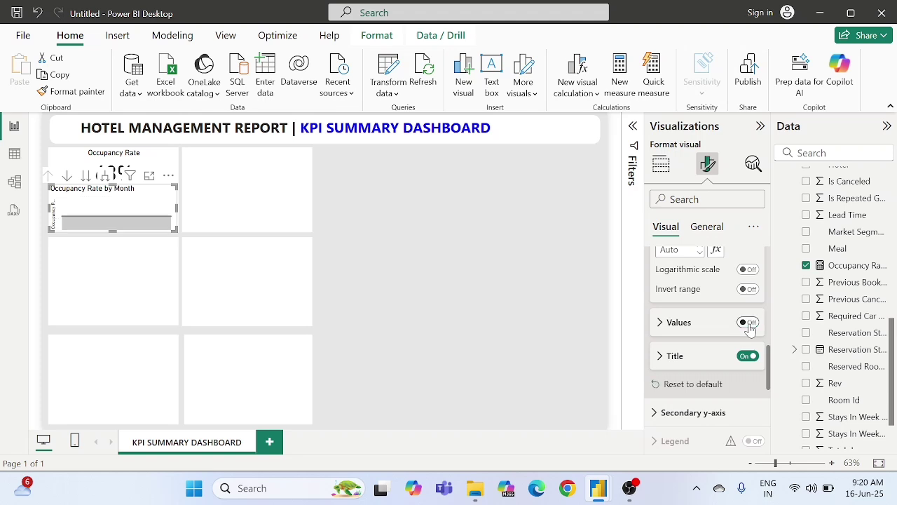
left_click(749, 358)
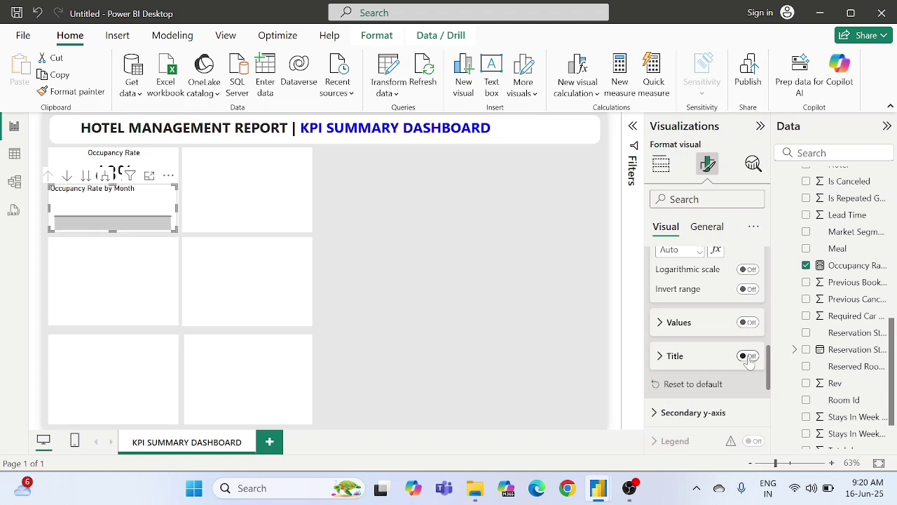
scroll(707, 344, "up", 8)
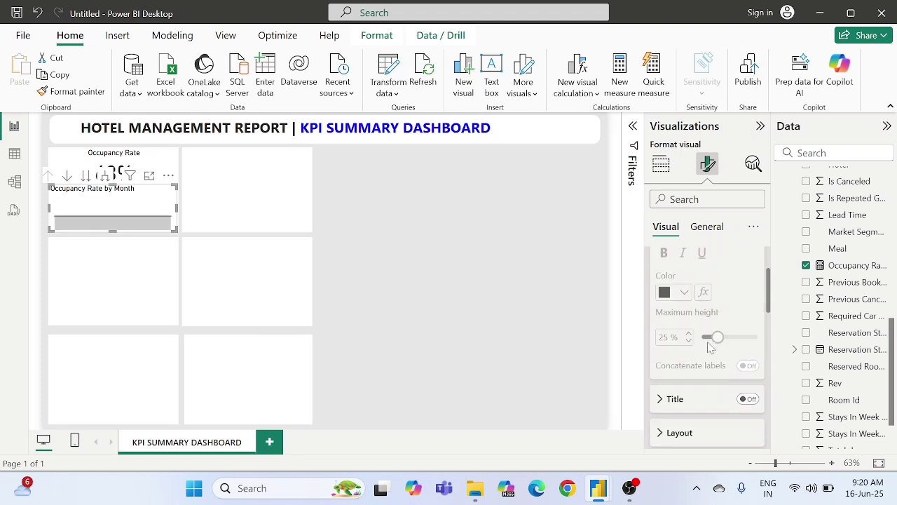
Step: Turn off the title of the Occupancy Rate area chart and deselect the chart
left_click(709, 226)
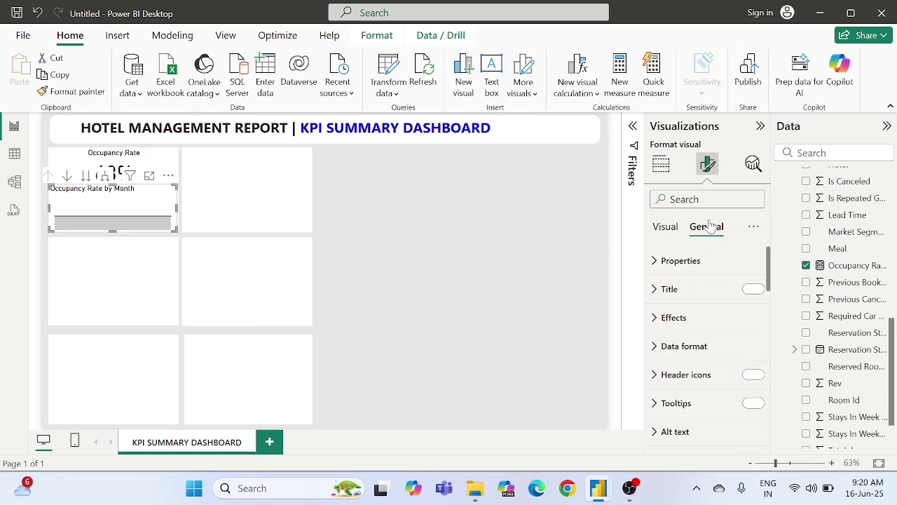
left_click(753, 289)
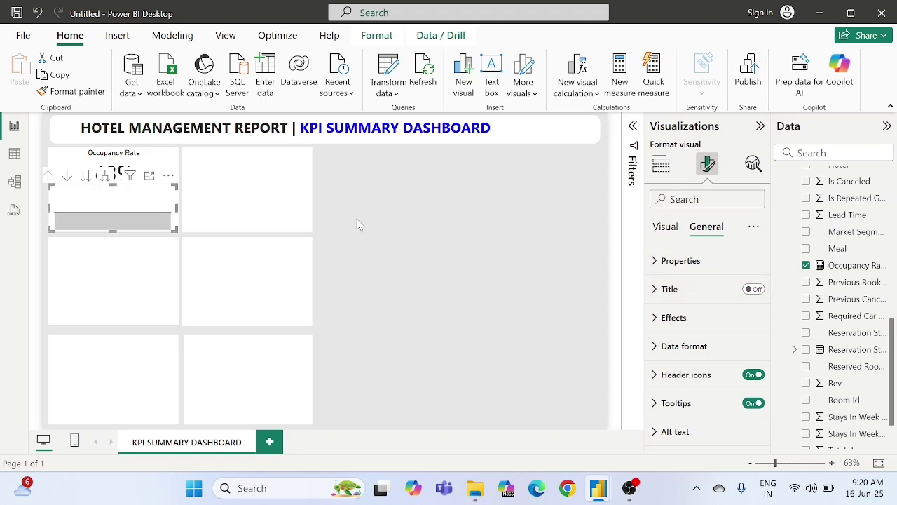
left_click(410, 219)
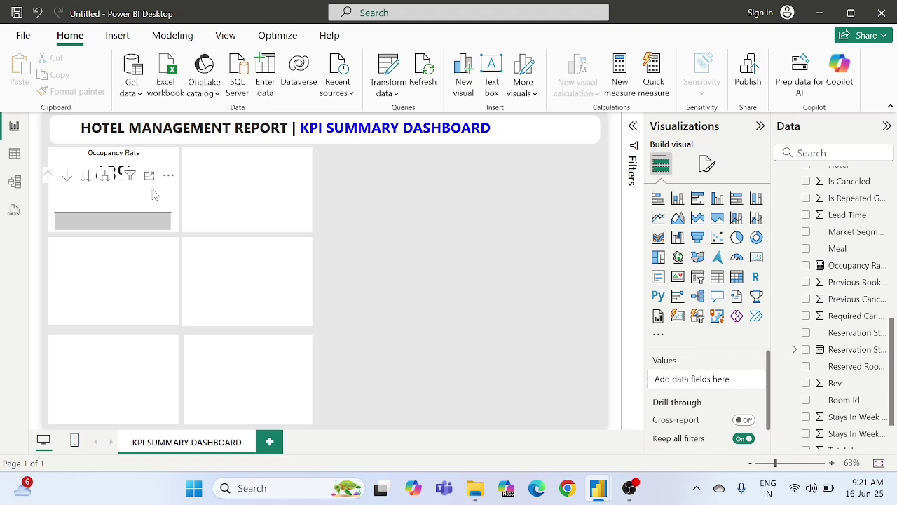
left_click(154, 194)
left_click(393, 215)
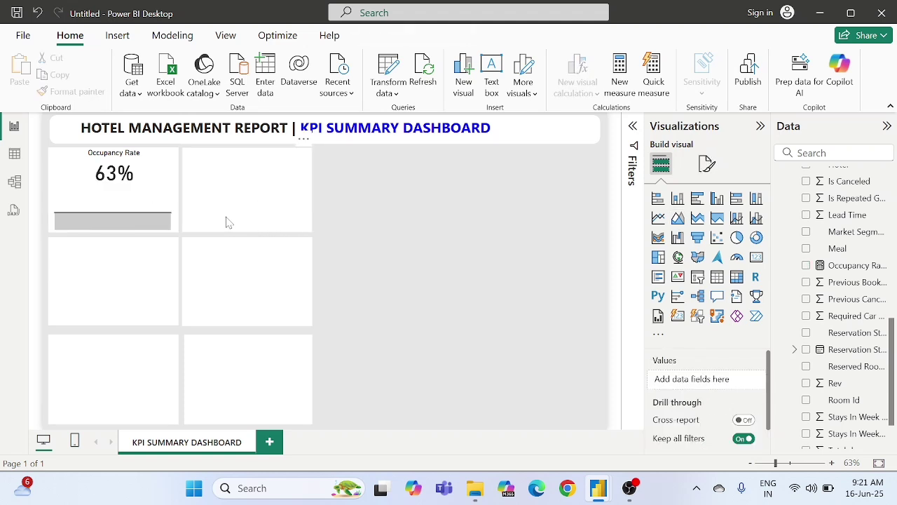
left_click(130, 203)
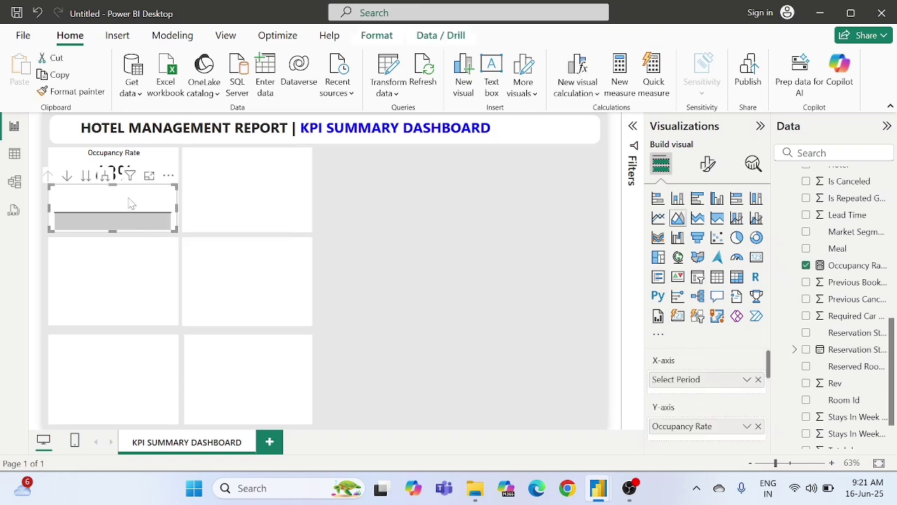
left_click(374, 187)
Step: Duplicate the Occupancy Rate card together with its area chart and place the copies on the empty tile beside them
left_click(147, 175)
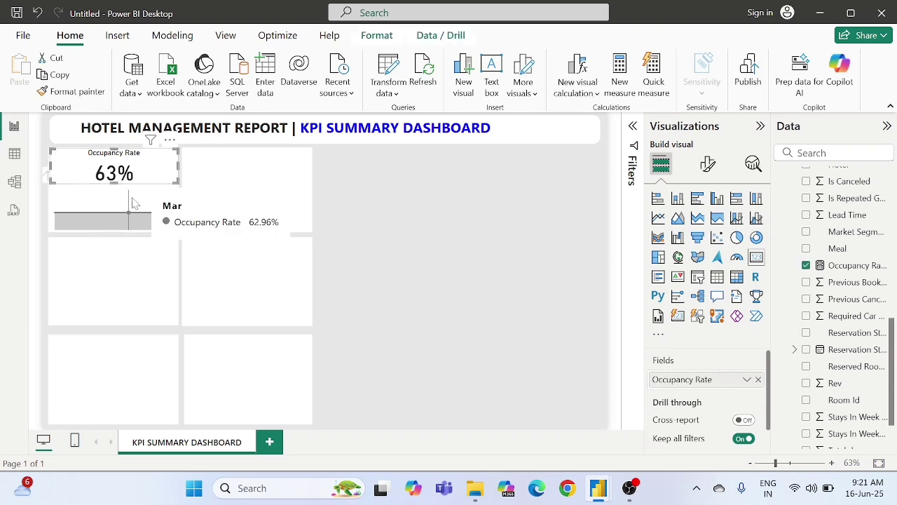
left_click(135, 203)
key("ctrl+c")
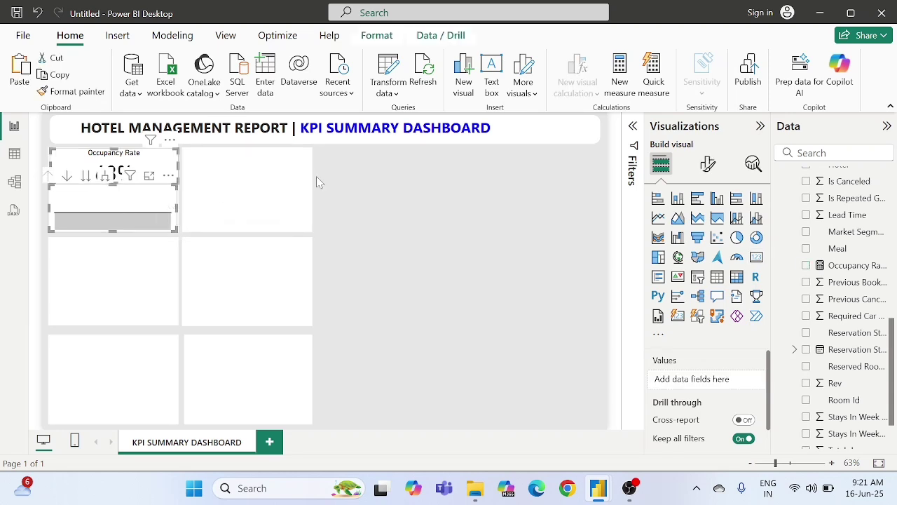
key("ctrl+v")
left_click_drag(164, 173, 292, 168)
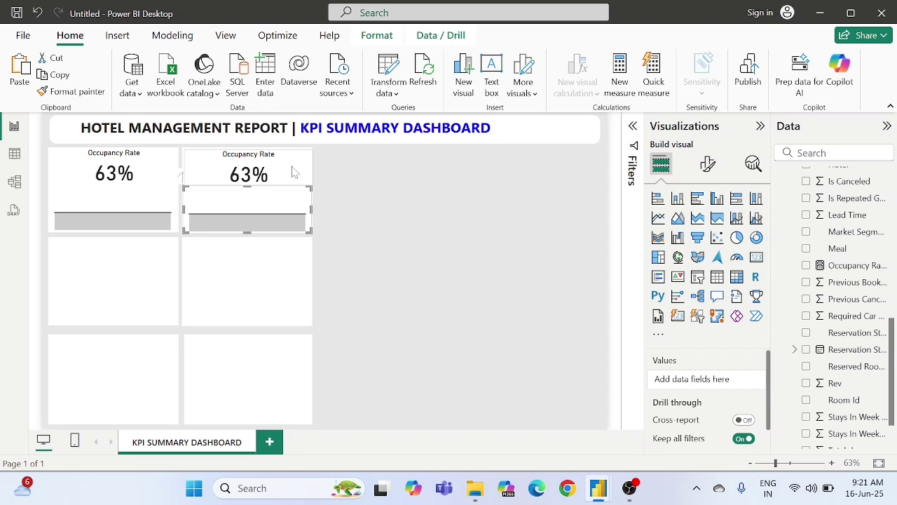
left_click(294, 171)
left_click(384, 195)
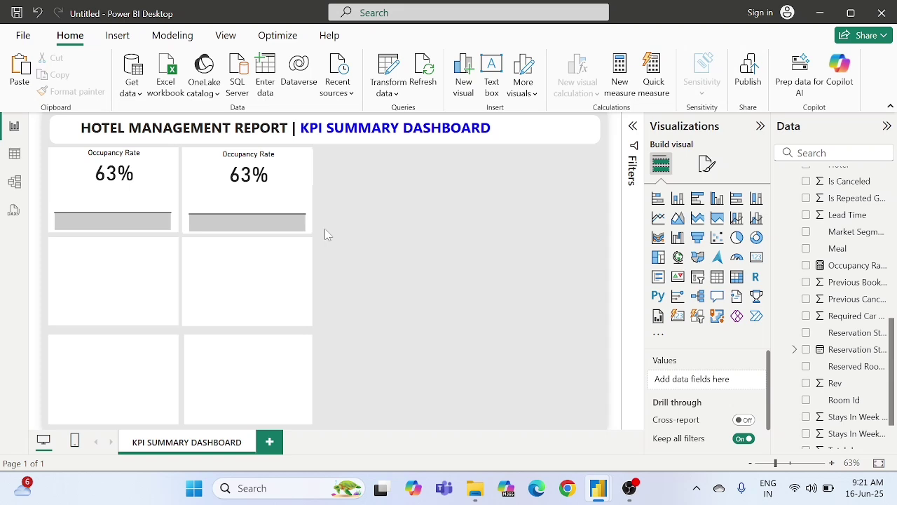
Step: Create a new measure in the hotel data table named Total days of Booking, starting its formula with CALCULATE()
scroll(826, 249, "up", 5)
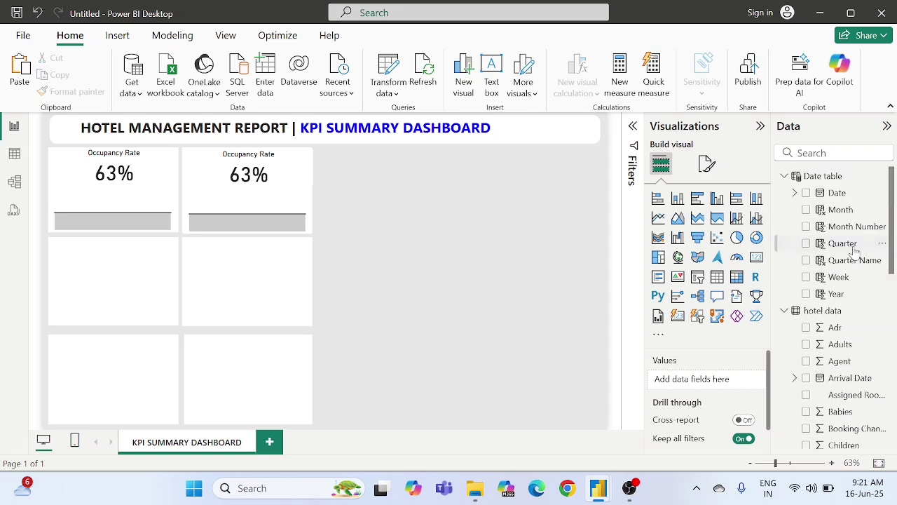
right_click(821, 306)
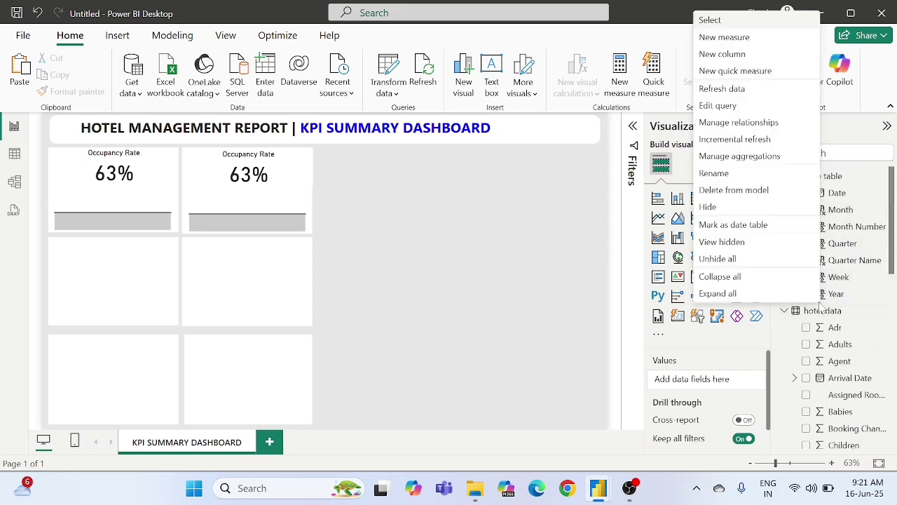
left_click(743, 37)
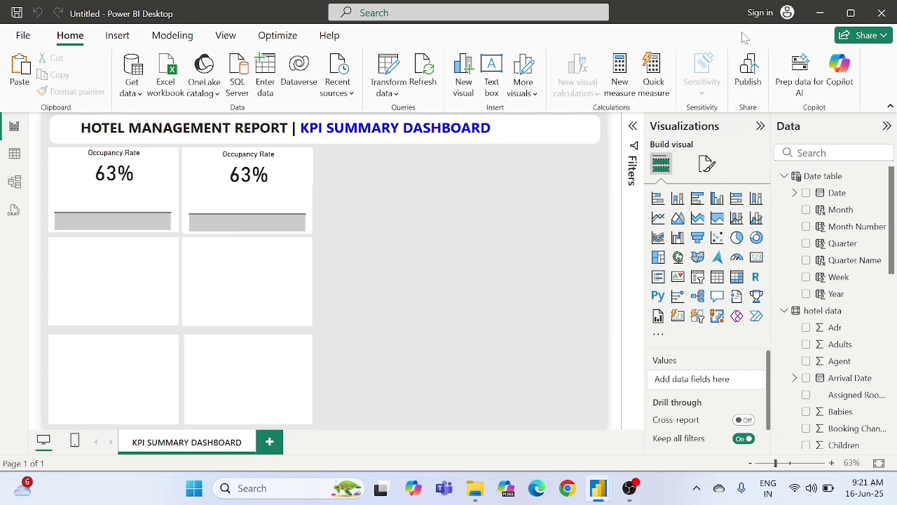
key("BackSpace")
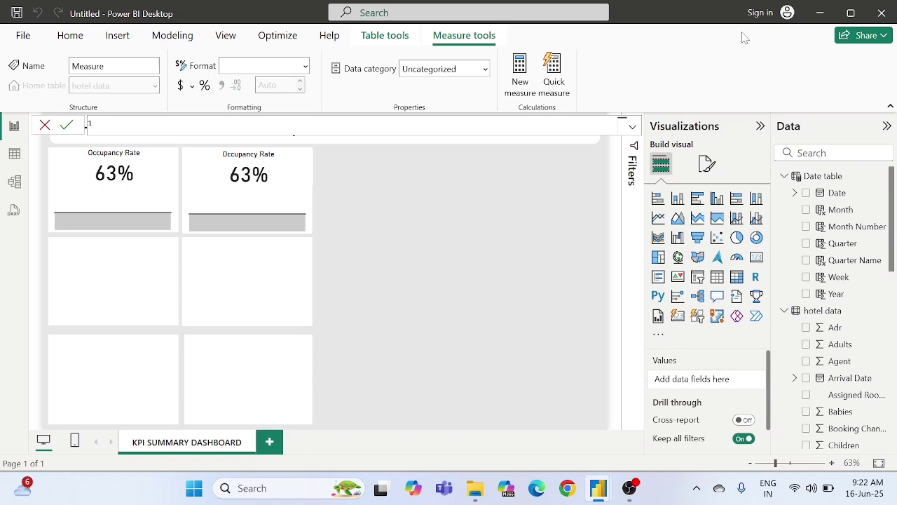
type("Total days of Bookings")
key("BackSpace")
key("BackSpace")
type("= cal")
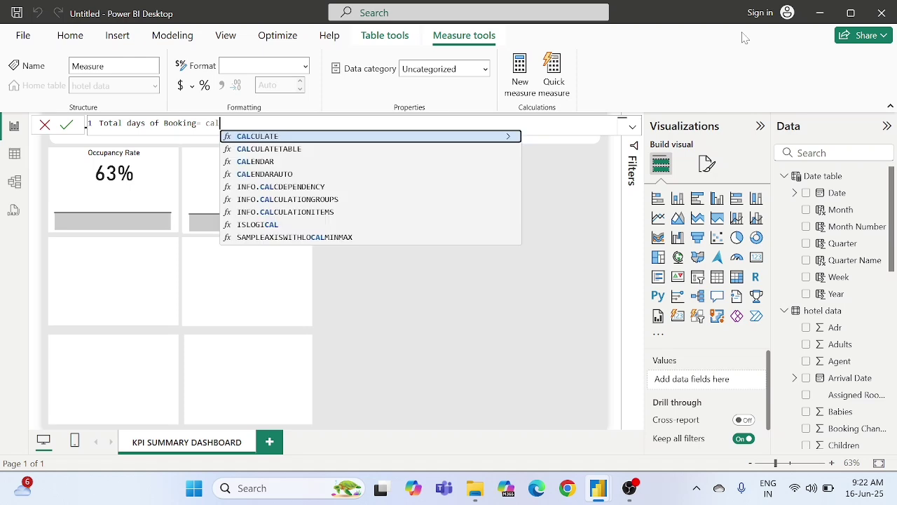
key("Tab")
type(")")
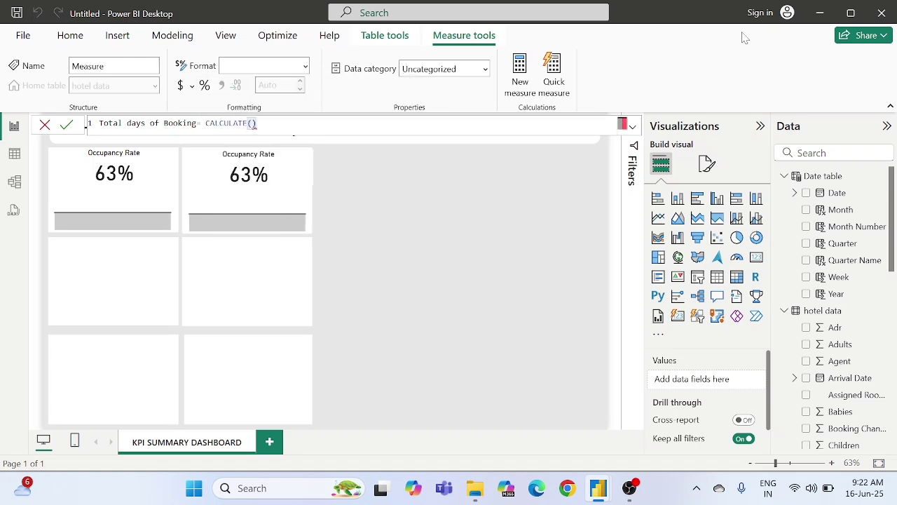
Step: Enter SUM('hotel data'[Total days]) as the CALCULATE expression of the Total days of Booking measure
type("sum")
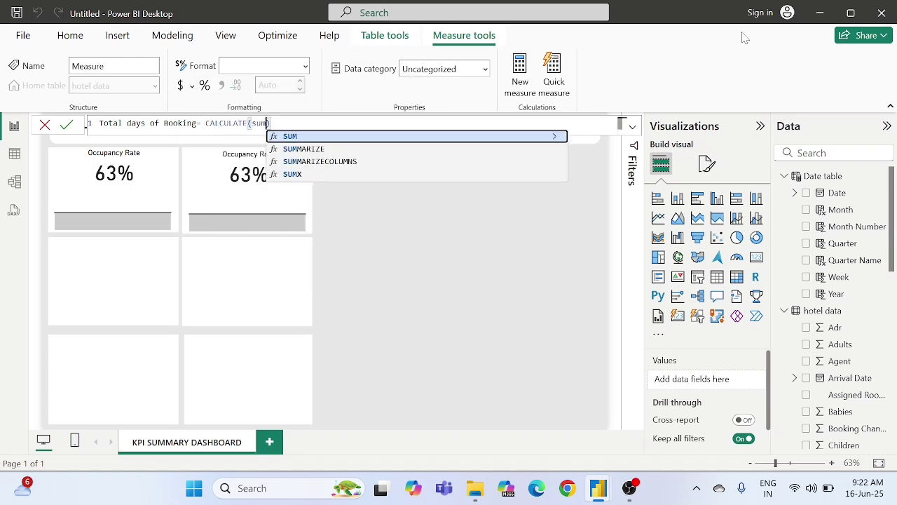
key("Tab")
type(")")
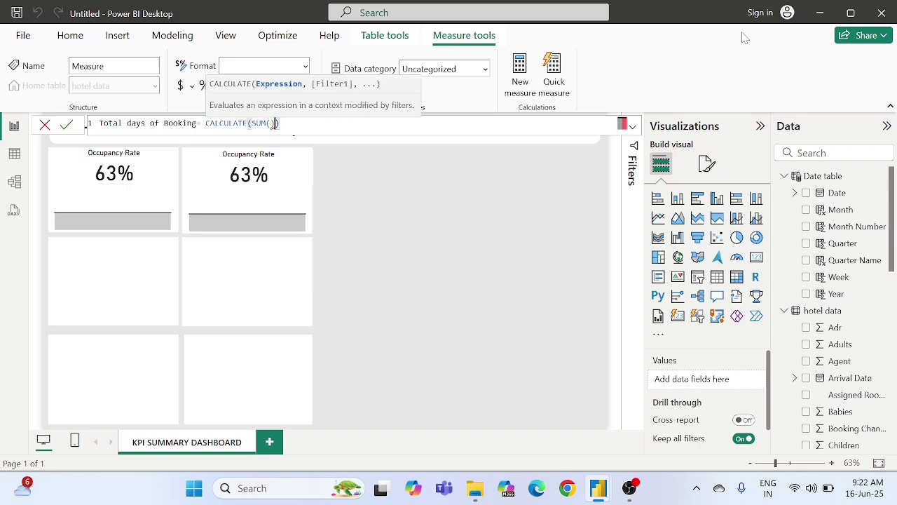
key("Left")
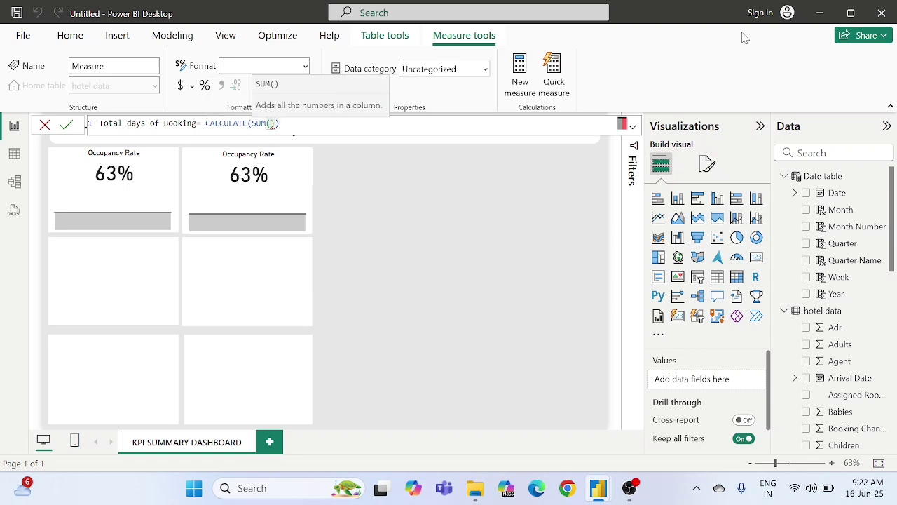
type("tot")
key("Tab")
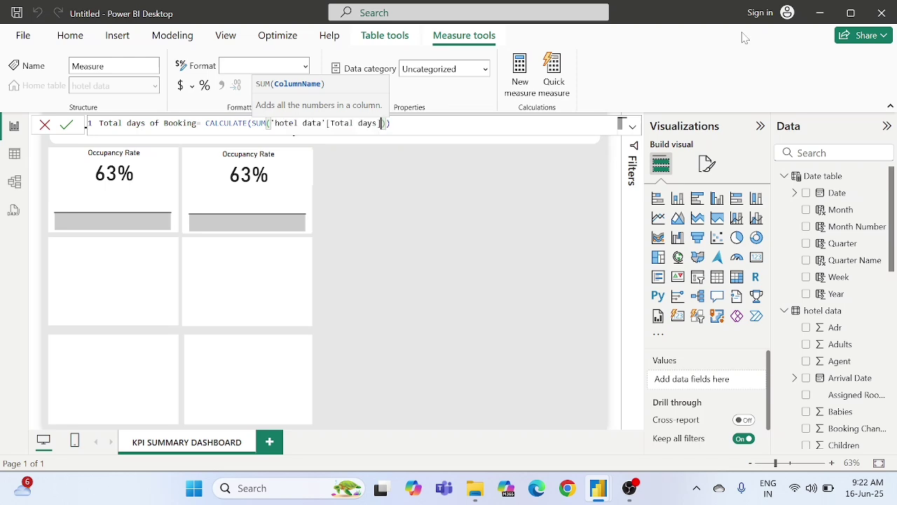
key("Right")
type(",")
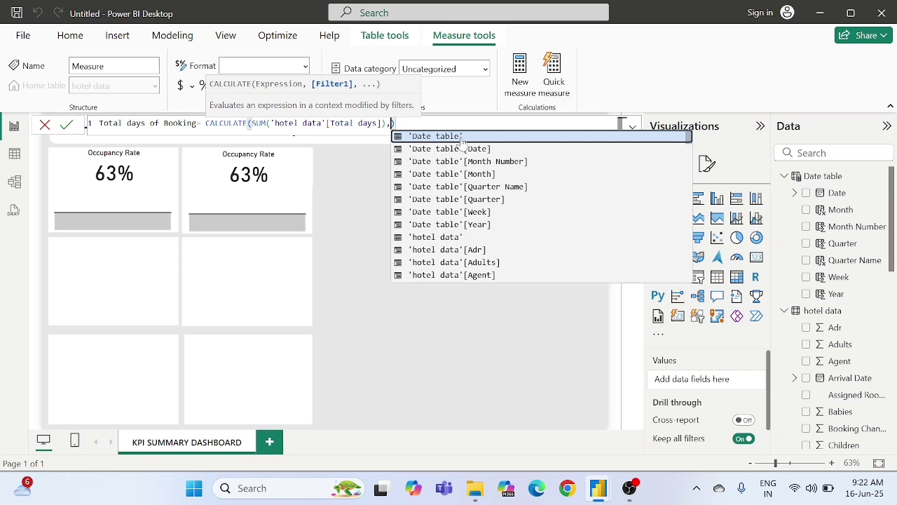
Step: Add the filter 'hotel data'[Is Canceled]=0 to the CALCULATE formula and commit the measure
type("is")
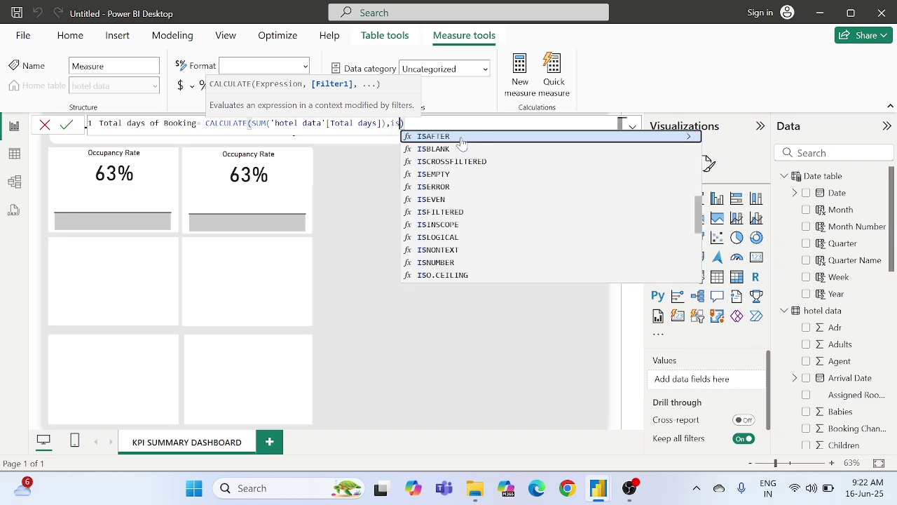
key("BackSpace")
key("BackSpace")
type("h")
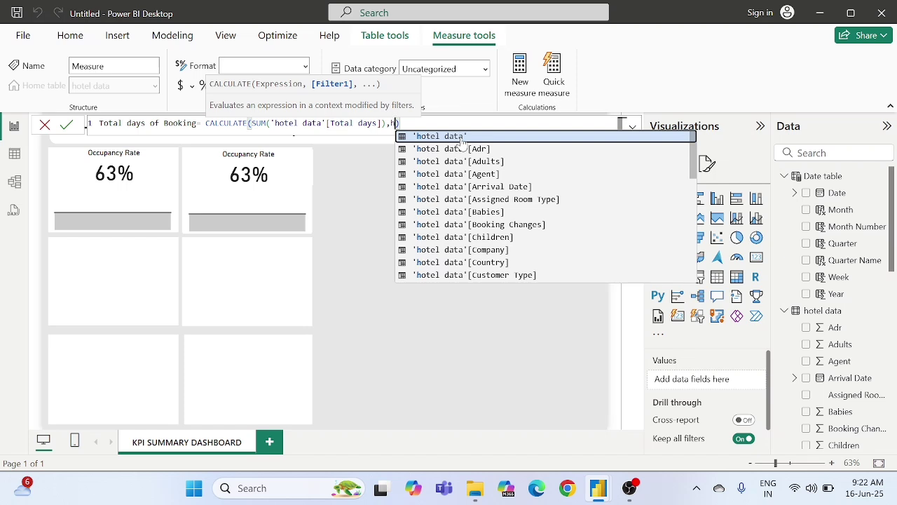
key("Down")
key("Down")
key("Down")
key("Down")
key("Down")
key("Down")
key("Down")
key("Down")
key("Down")
key("Down")
key("Down")
key("Down")
key("Down")
key("Down")
key("Down")
key("Down")
key("Down")
key("Down")
key("Down")
key("Down")
key("Up")
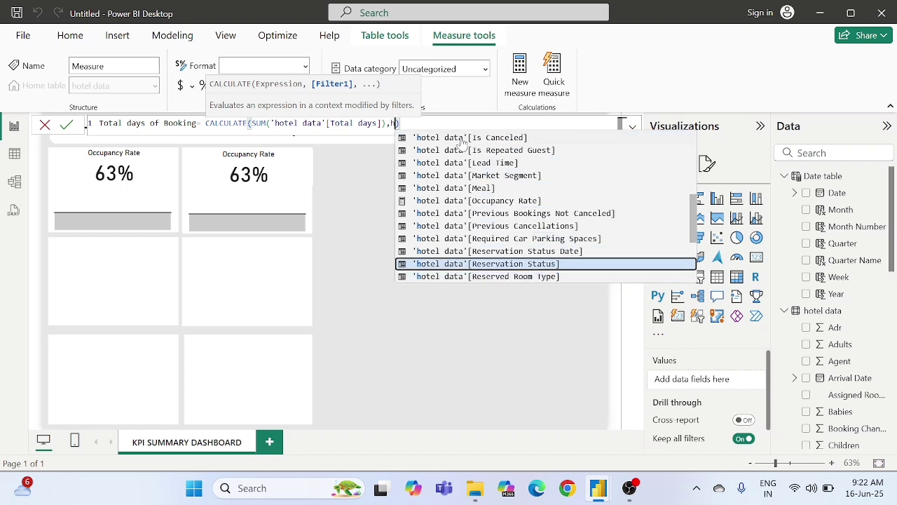
key("Up")
key("Up")
key("Up")
key("Up")
key("Up")
key("Up")
key("Up")
key("Up")
key("Up")
key("Up")
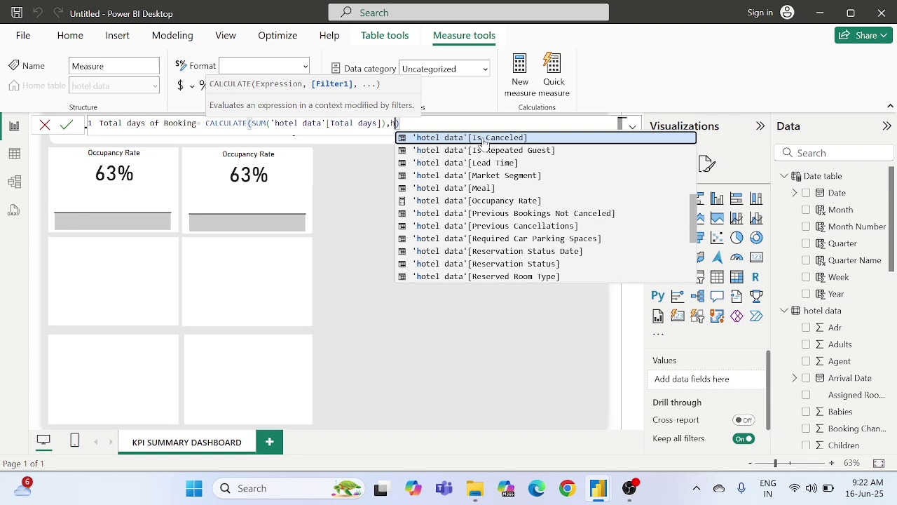
key("Tab")
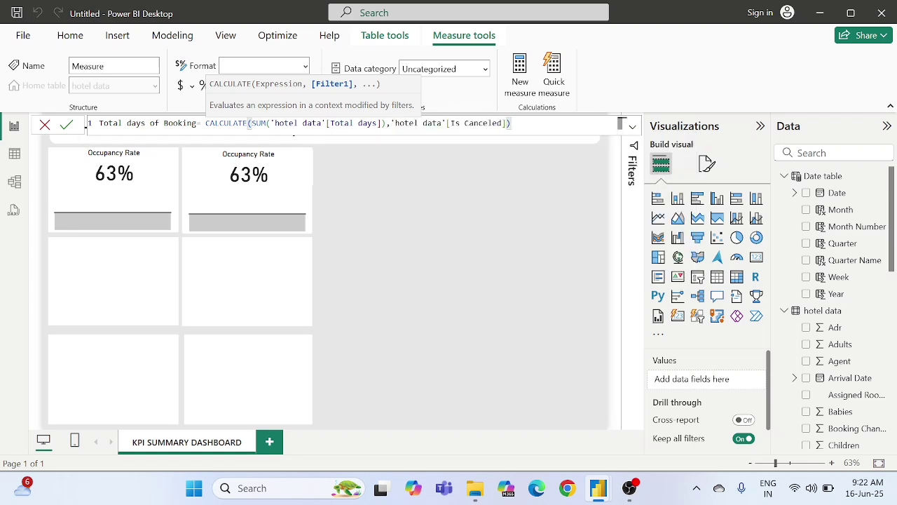
type("=0")
left_click(68, 125)
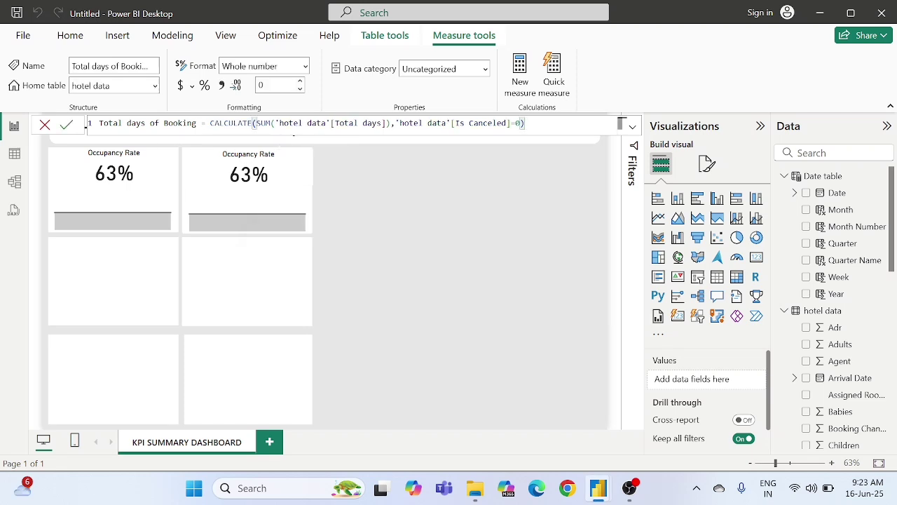
Step: Copy the measure name Total days of Booking from its formula and leave the formula
left_click_drag(197, 123, 98, 127)
key("ctrl+c")
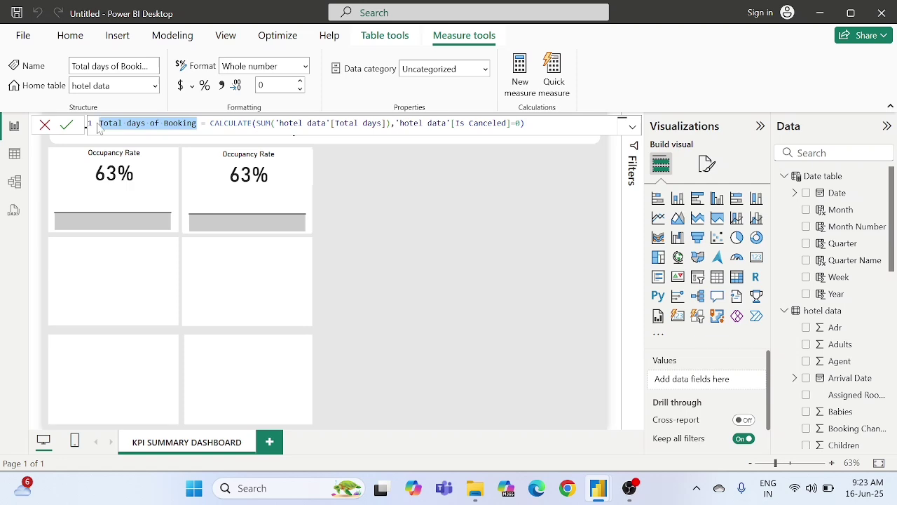
left_click(370, 209)
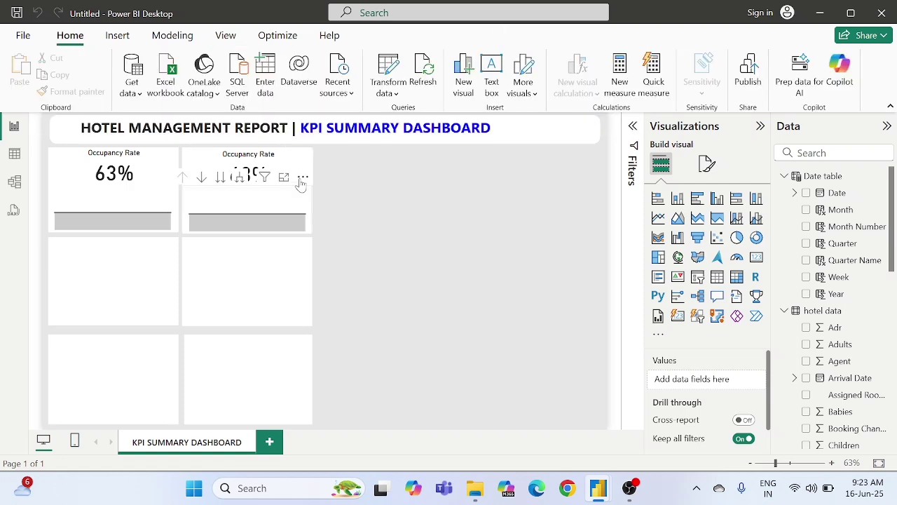
Step: Replace Occupancy Rate with the Total days of Booking measure in the duplicated card on the second tile
left_click(294, 164)
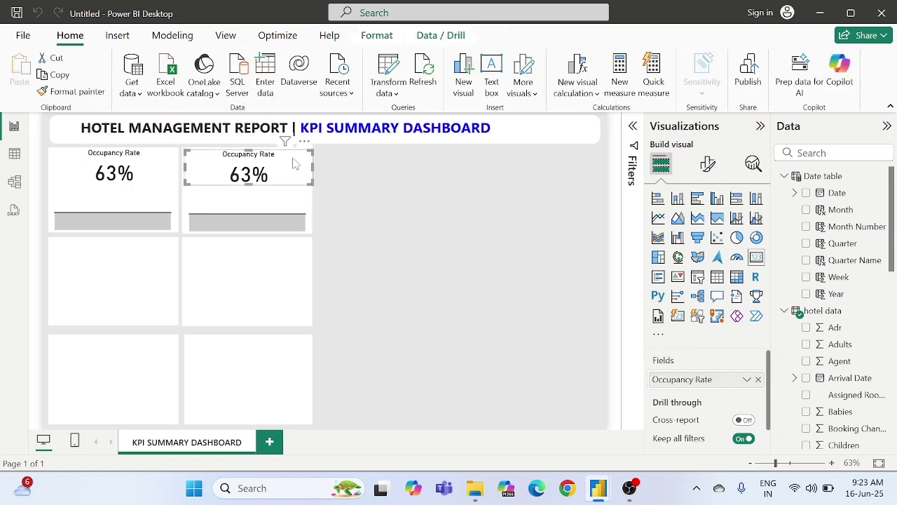
scroll(831, 357, "down", 10)
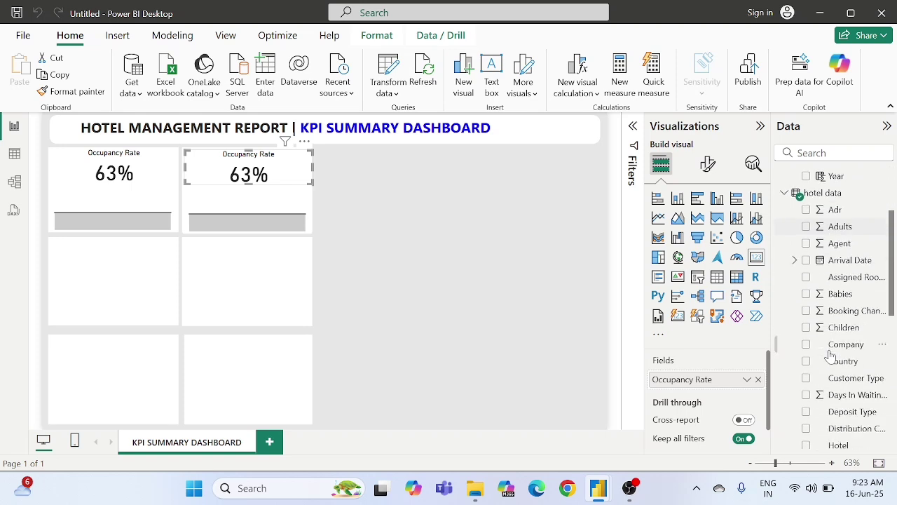
scroll(831, 356, "down", 5)
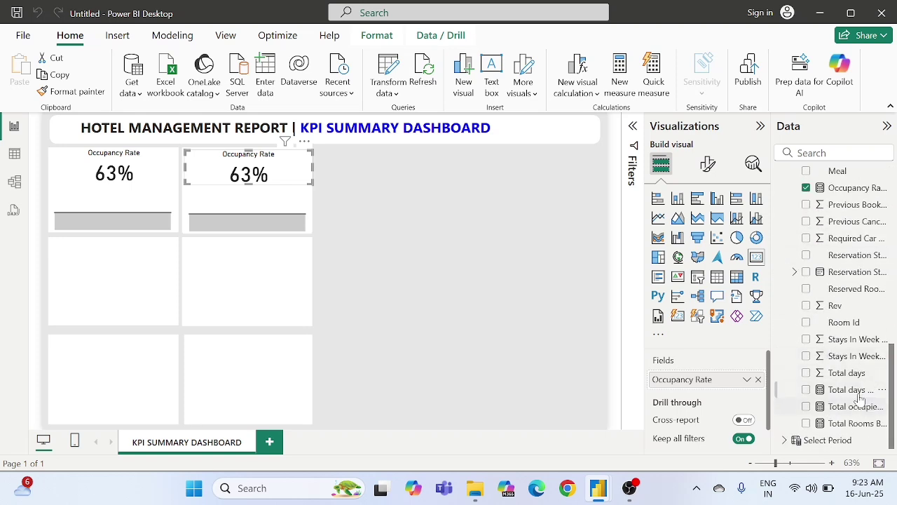
left_click(758, 379)
left_click_drag(846, 397, 694, 378)
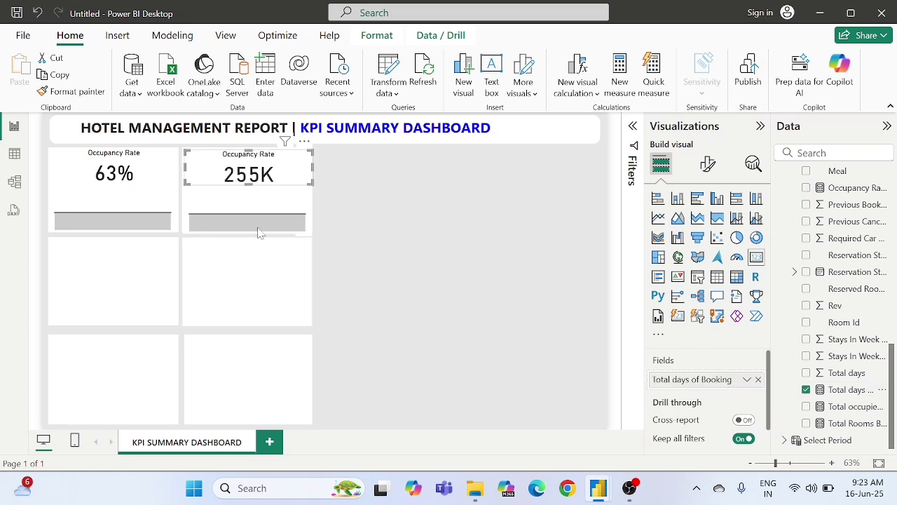
Step: Replace Occupancy Rate with the Total days of Booking measure on the Y-axis of the second tile's area chart
mouse_move(256, 201)
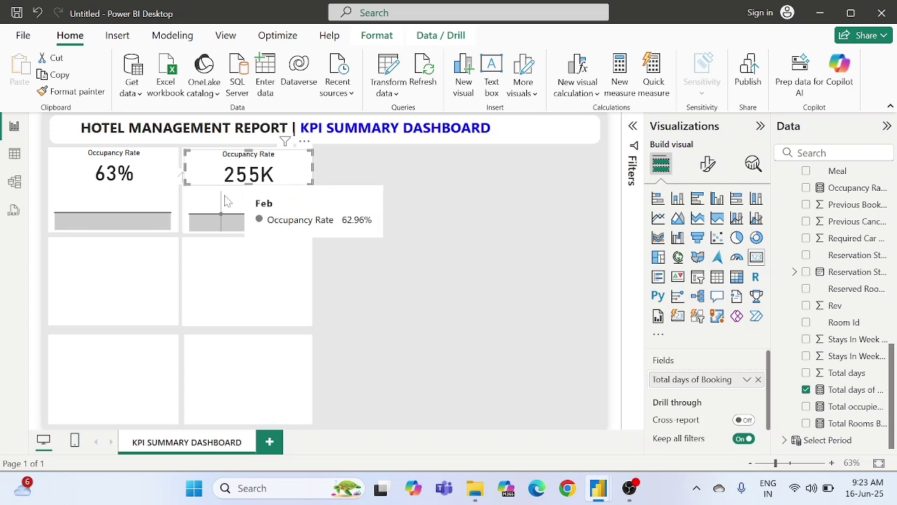
left_click(249, 204)
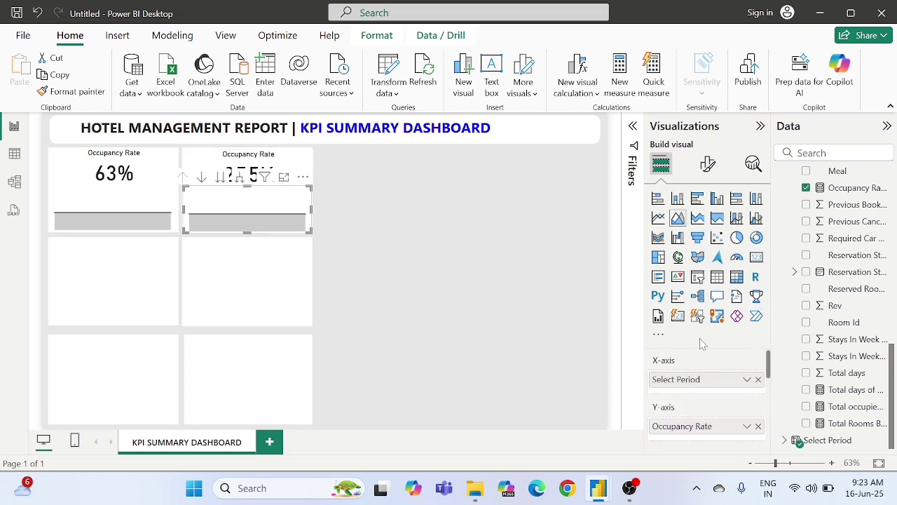
left_click(757, 427)
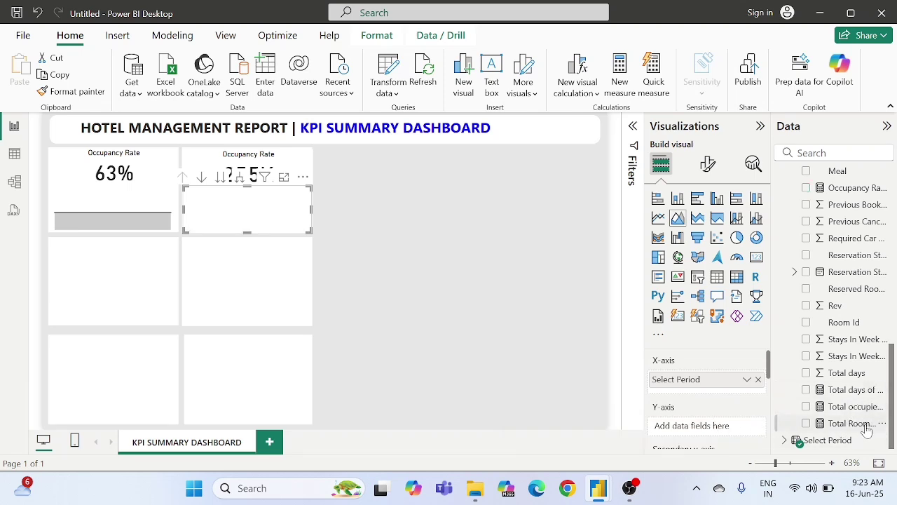
left_click_drag(850, 398, 705, 429)
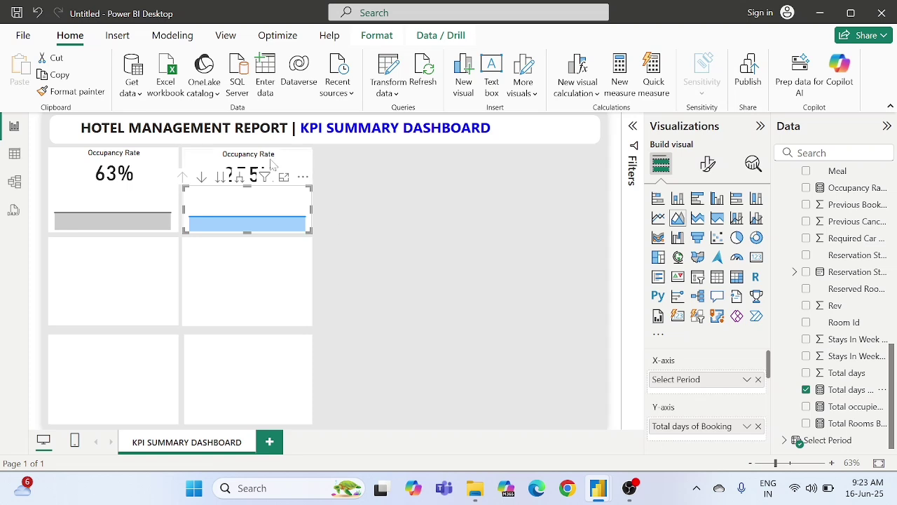
Step: Change the title of the second tile's card to Total days of Booking
left_click(707, 165)
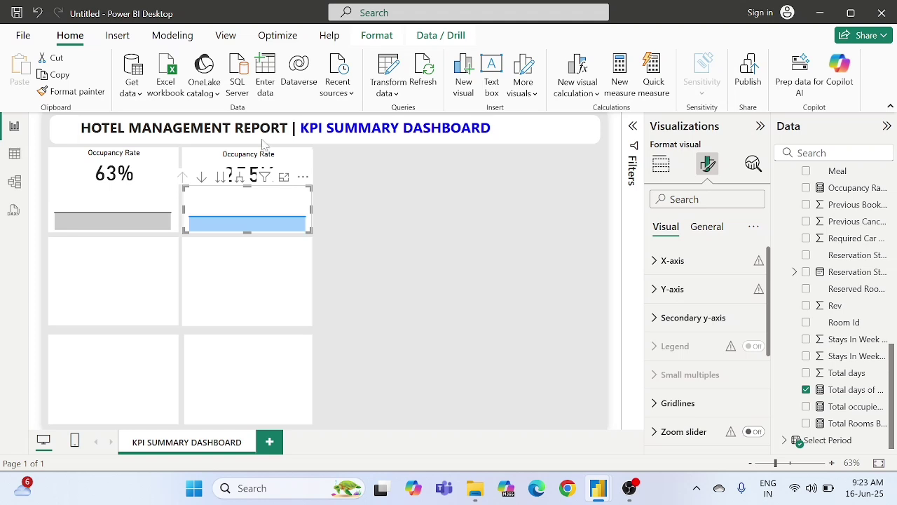
left_click(294, 163)
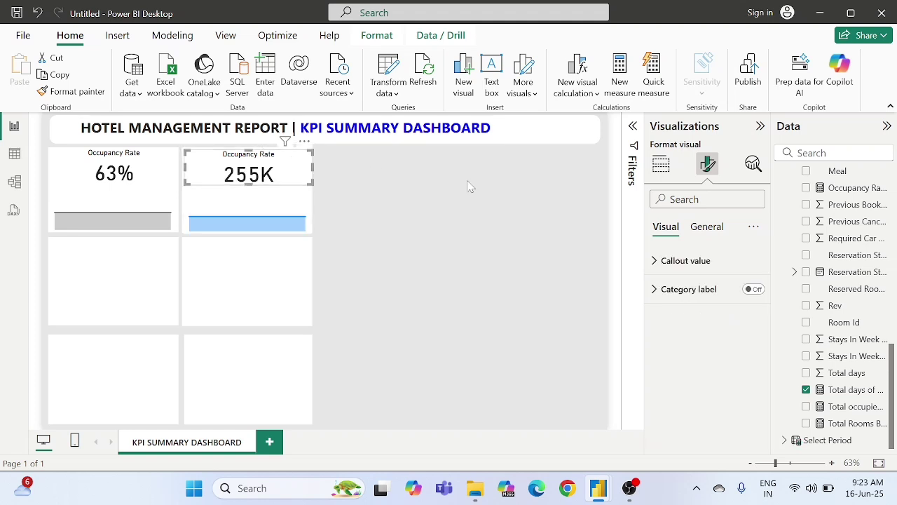
left_click(708, 227)
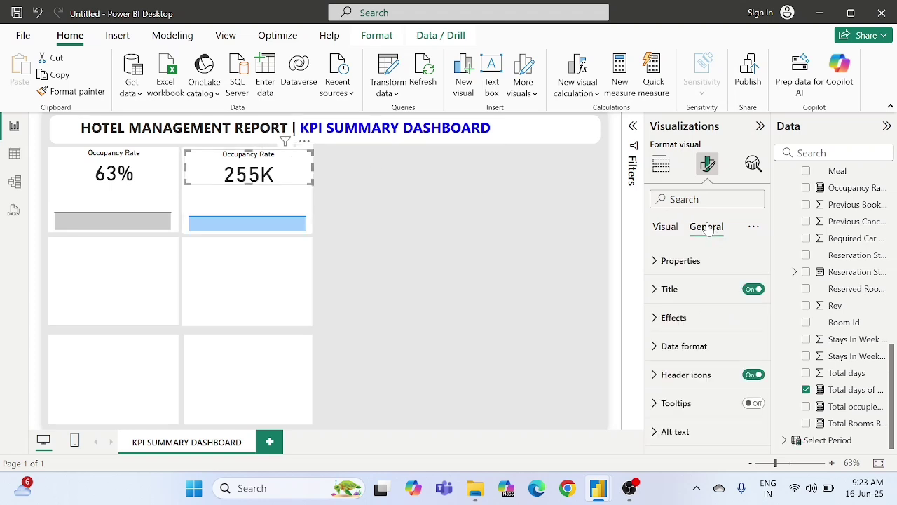
left_click(698, 292)
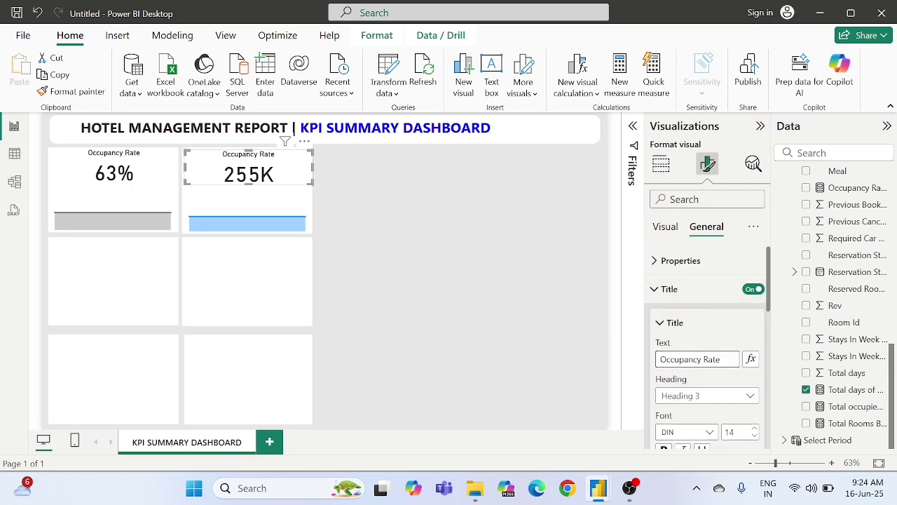
key("ctrl+a")
key("ctrl+v")
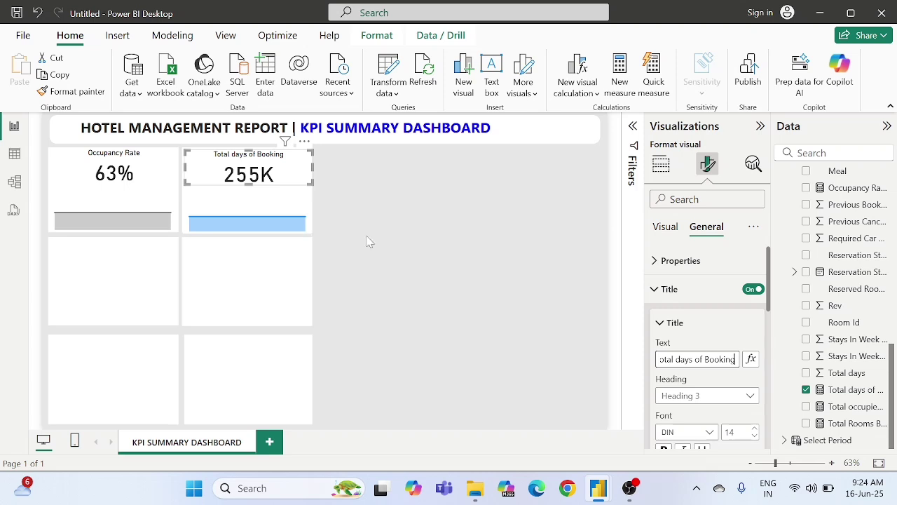
left_click(367, 241)
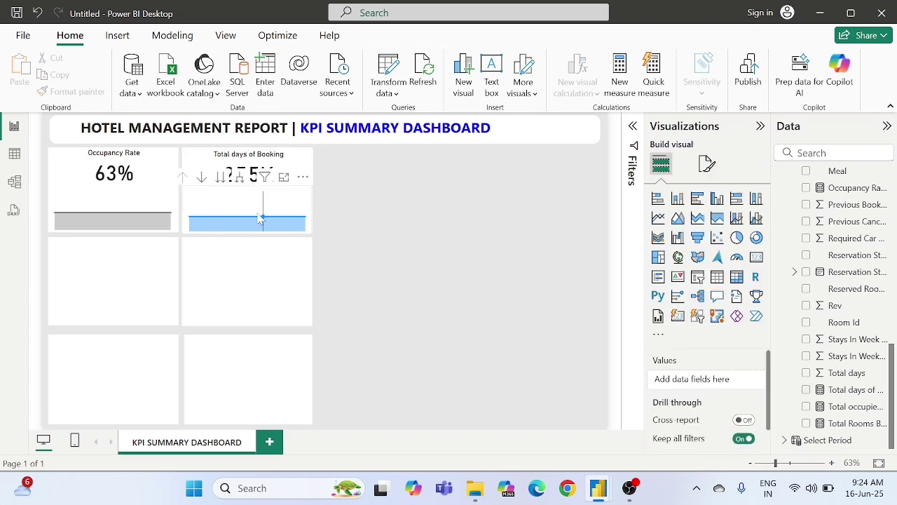
Step: Duplicate the Total days of Booking card with its area chart and place the copy on the first tile of the second row
left_click(221, 162)
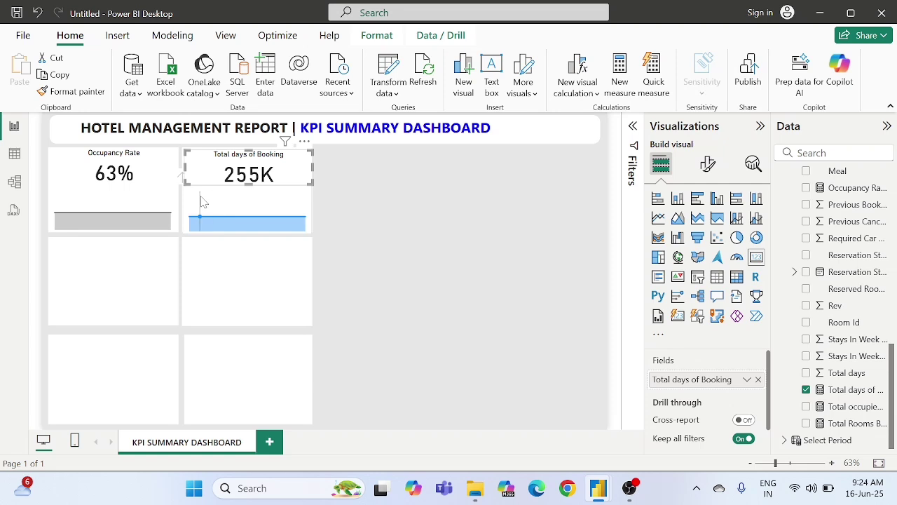
left_click(201, 202)
key("ctrl+c")
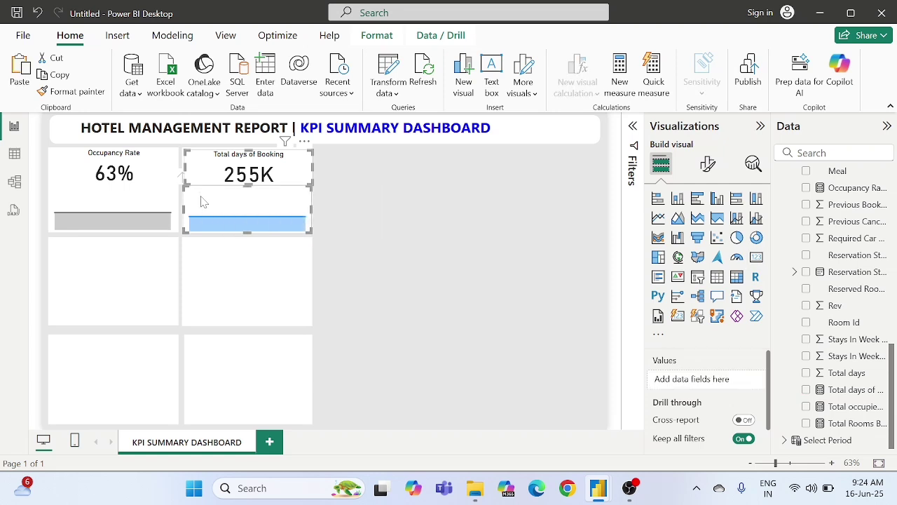
key("ctrl+v")
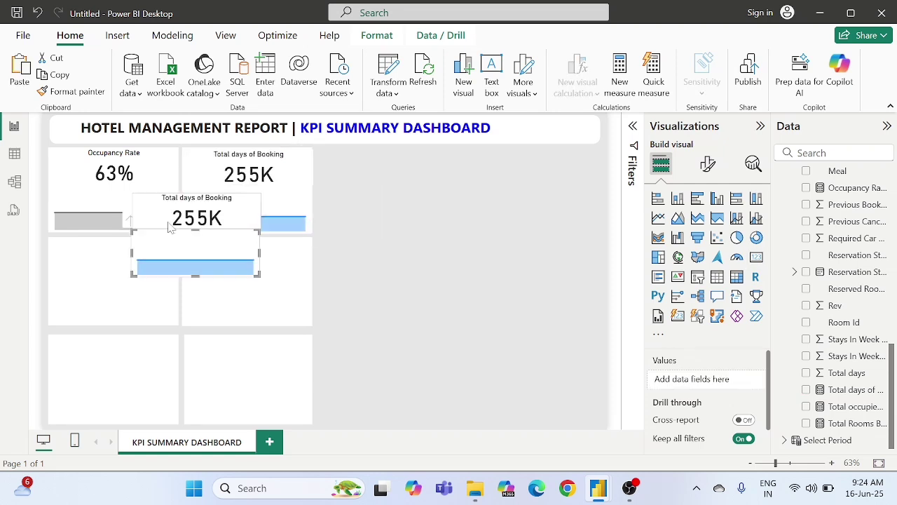
left_click_drag(180, 217, 106, 265)
left_click(105, 265)
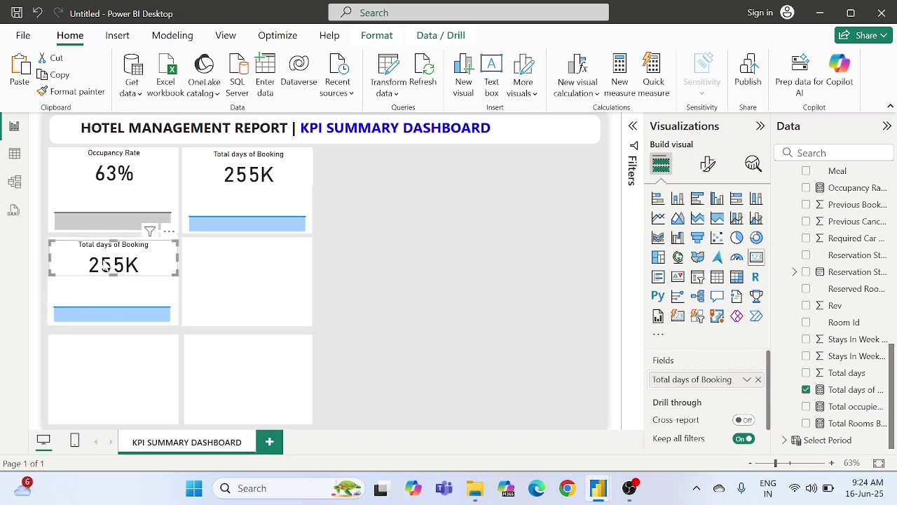
Step: Paste further copies of the card and area chart pair onto the three remaining empty tiles
key("ctrl+v")
left_click_drag(219, 181, 83, 360)
key("ctrl+v")
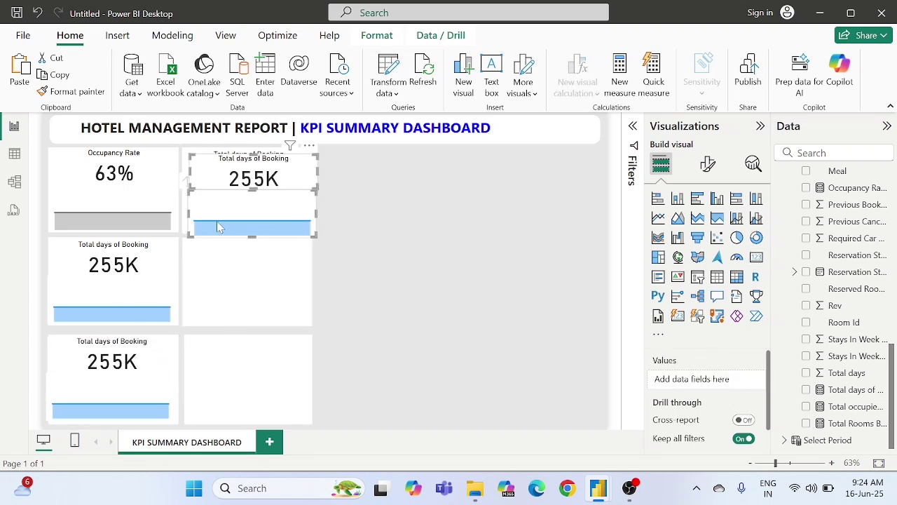
left_click_drag(257, 169, 270, 357)
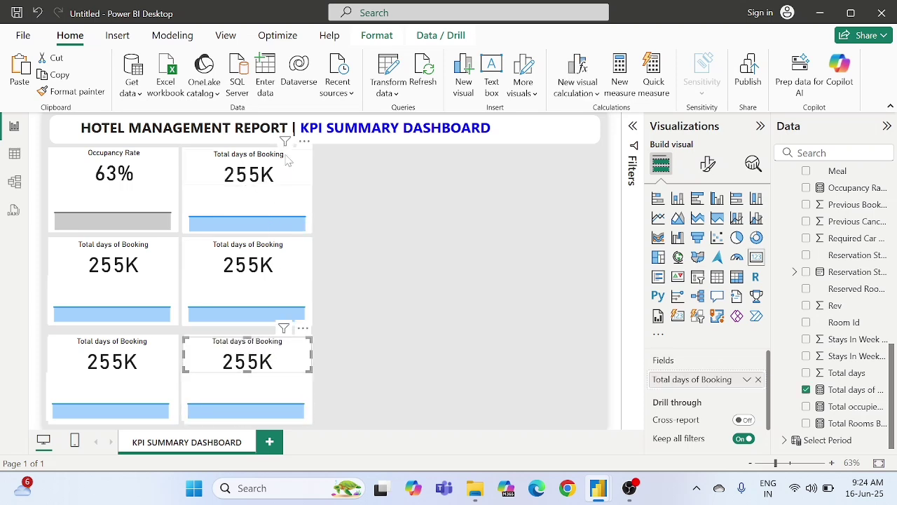
Step: Replace Total days of Booking with Total occupied Rooms in both the card and the area chart of the second row's first tile
left_click(127, 257)
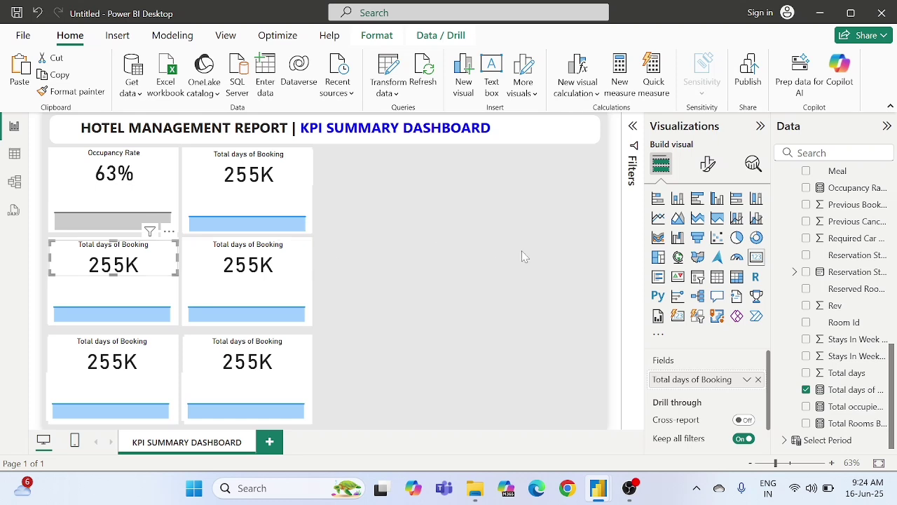
left_click(758, 381)
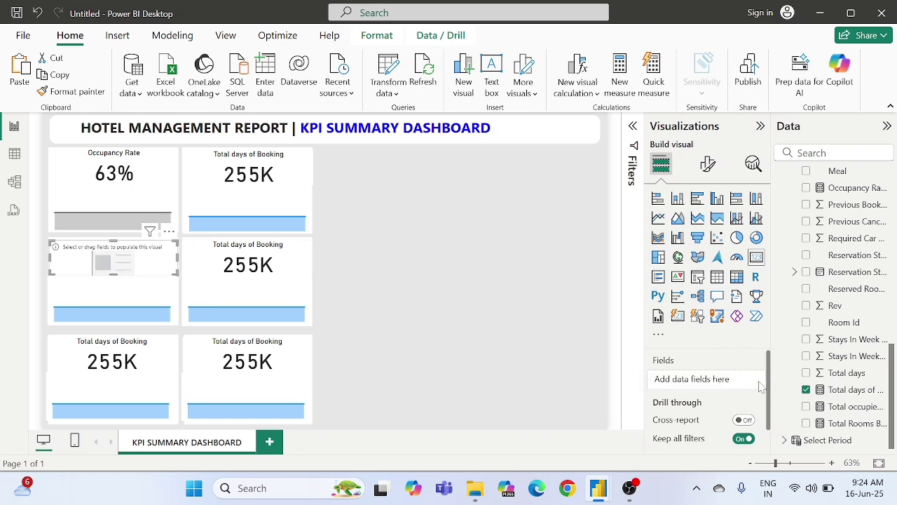
left_click_drag(836, 412, 710, 389)
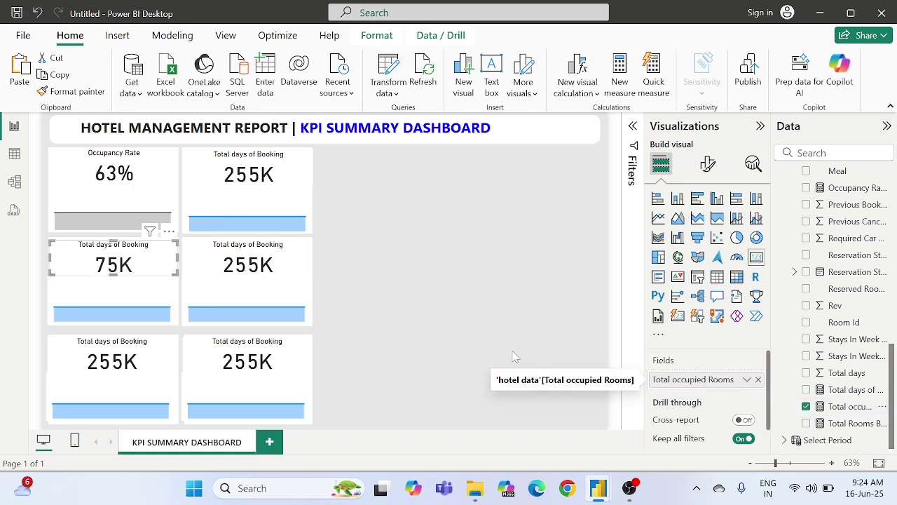
left_click(149, 292)
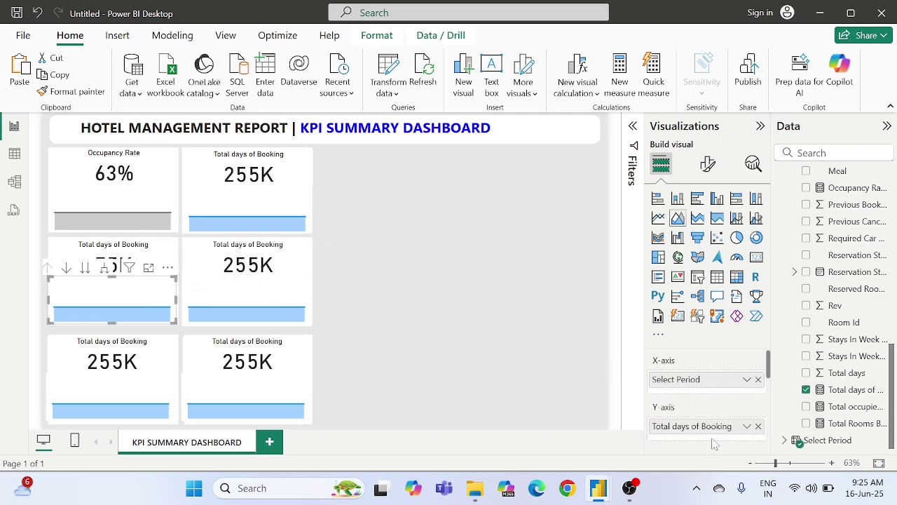
left_click(758, 427)
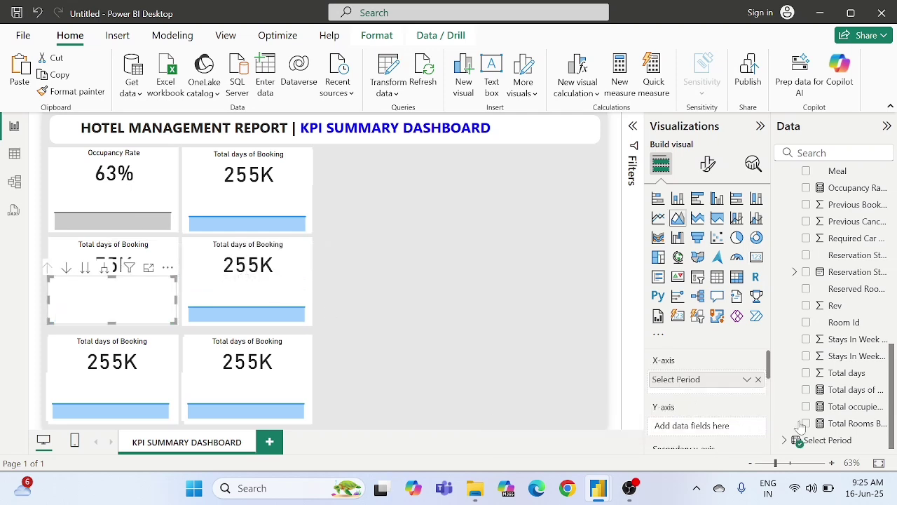
left_click_drag(832, 412, 711, 396)
scroll(693, 376, "up", 1)
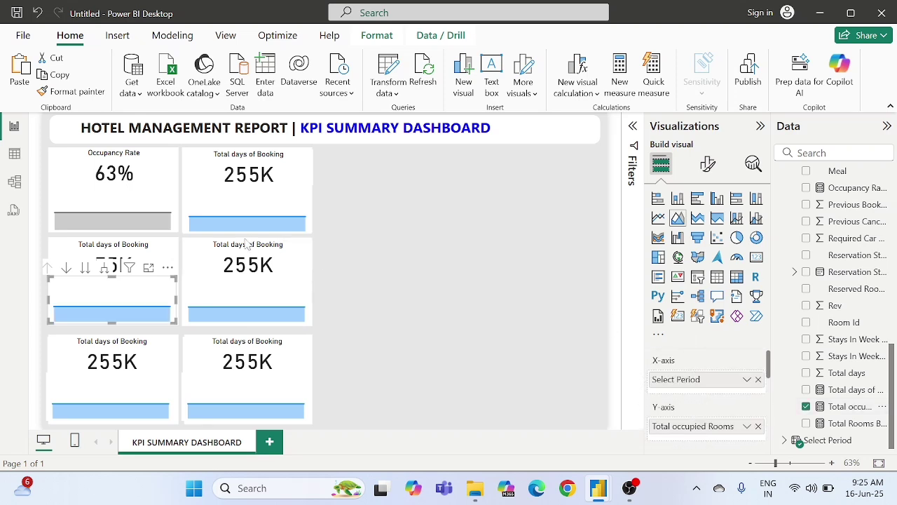
left_click(232, 255)
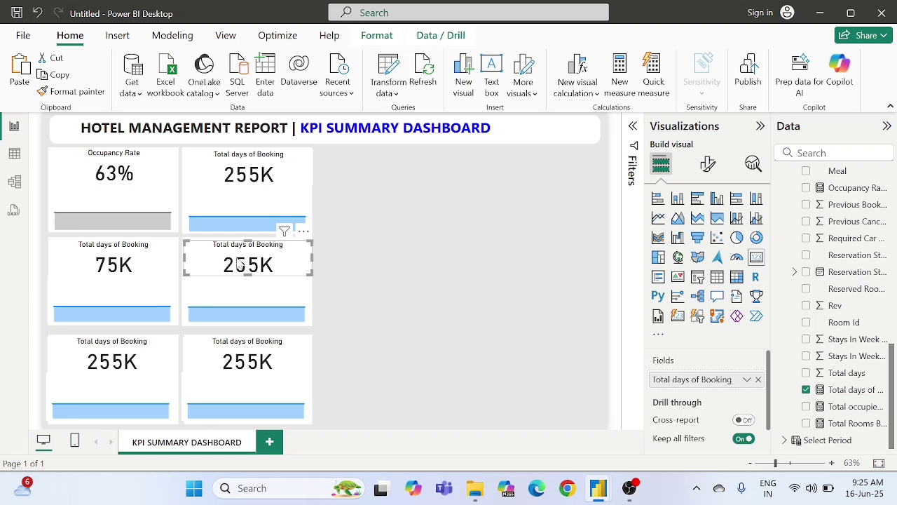
Step: Copy the measure name Total occupied Rooms from its formula and return to the 75K card
left_click(119, 273)
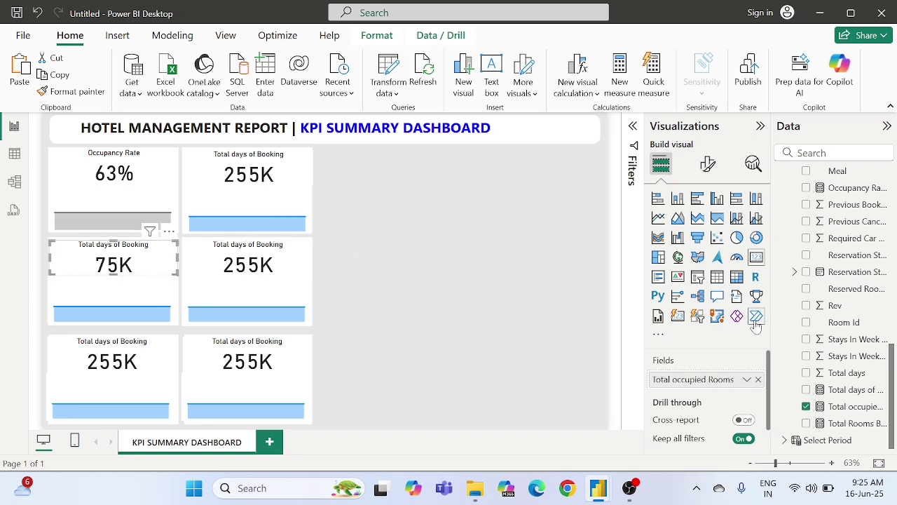
left_click(847, 406)
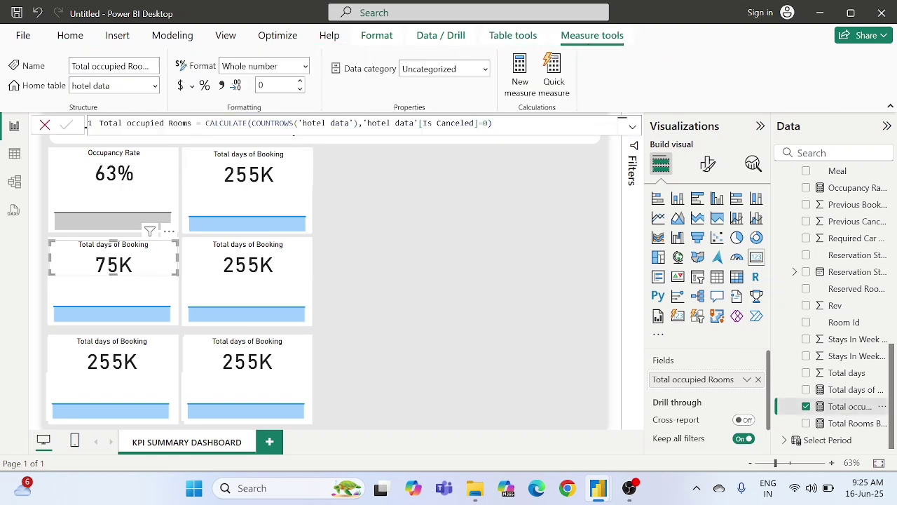
left_click_drag(192, 122, 81, 124)
key("ctrl+c")
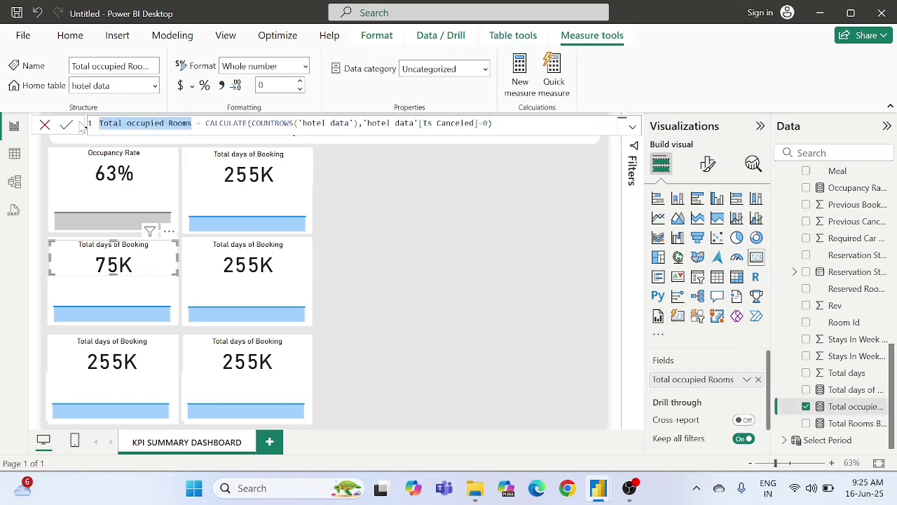
left_click(141, 258)
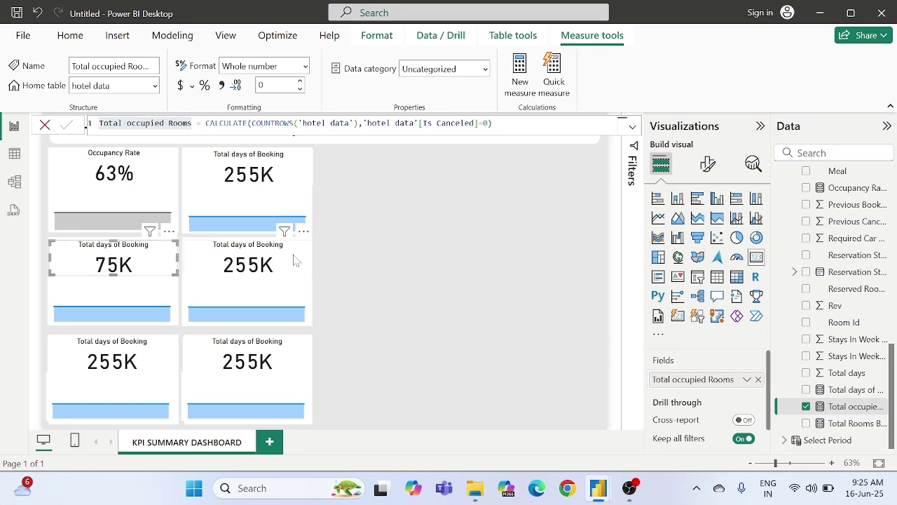
Step: Change the title of the 75K card to Total occupied Rooms
left_click(708, 166)
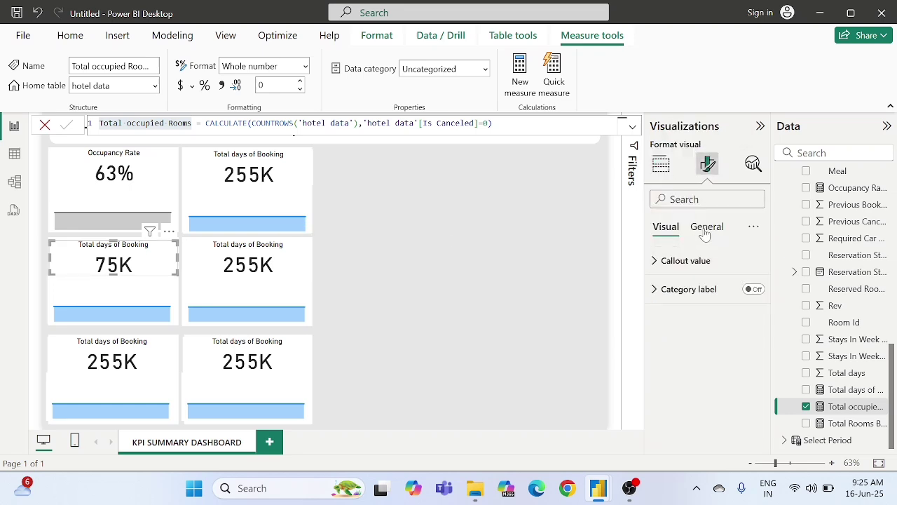
left_click(705, 231)
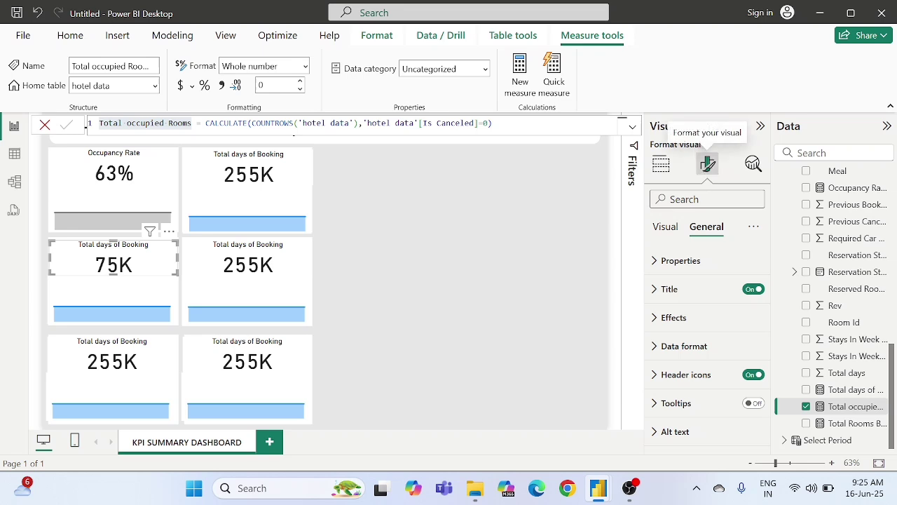
left_click(695, 289)
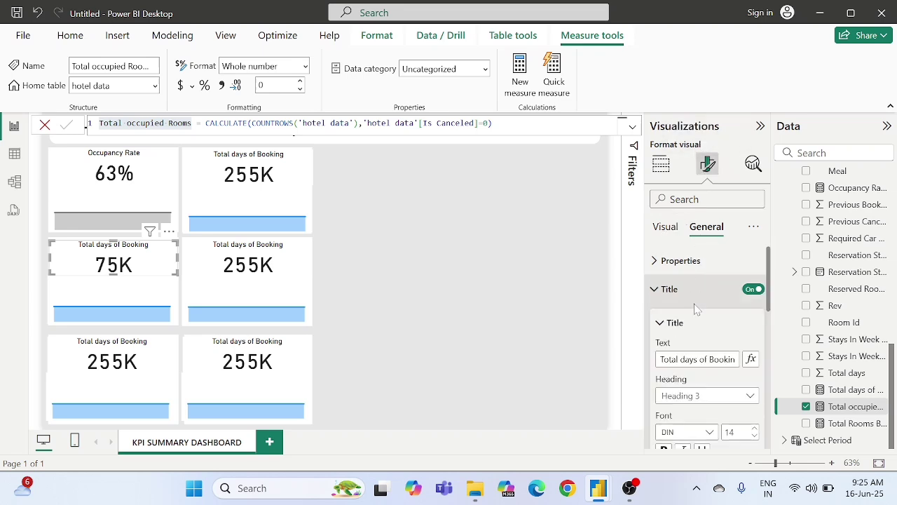
left_click(715, 358)
key("ctrl+a")
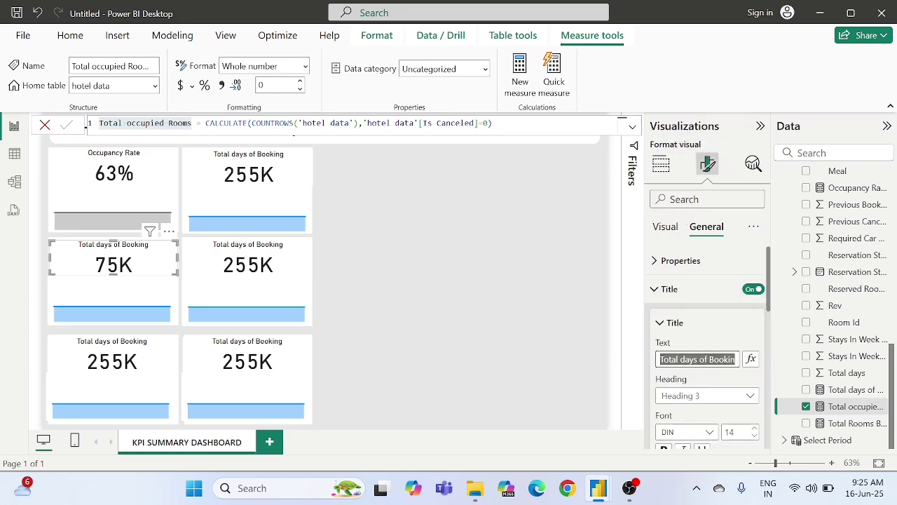
key("ctrl+v")
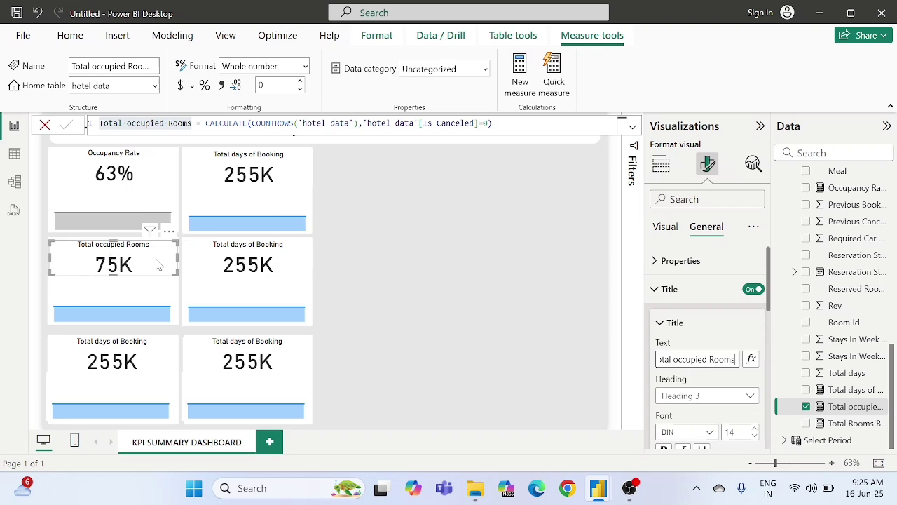
left_click(387, 257)
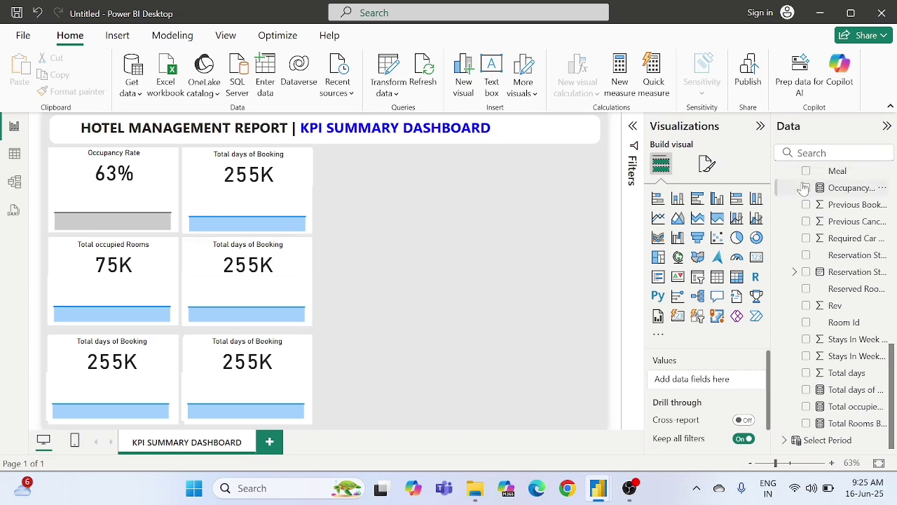
Step: Create a new measure in the hotel data table named Total Weekend Nights, starting its formula with CALCULATE
scroll(804, 188, "up", 5)
scroll(804, 188, "up", 3)
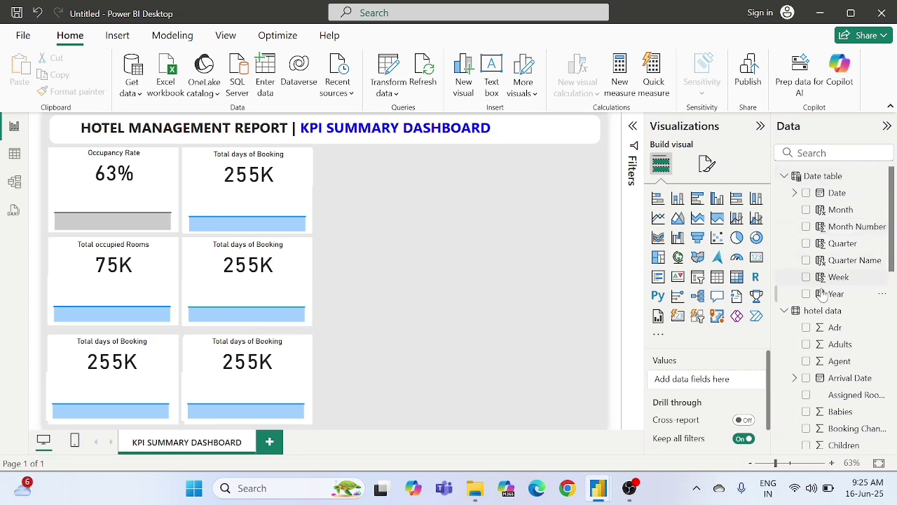
right_click(822, 314)
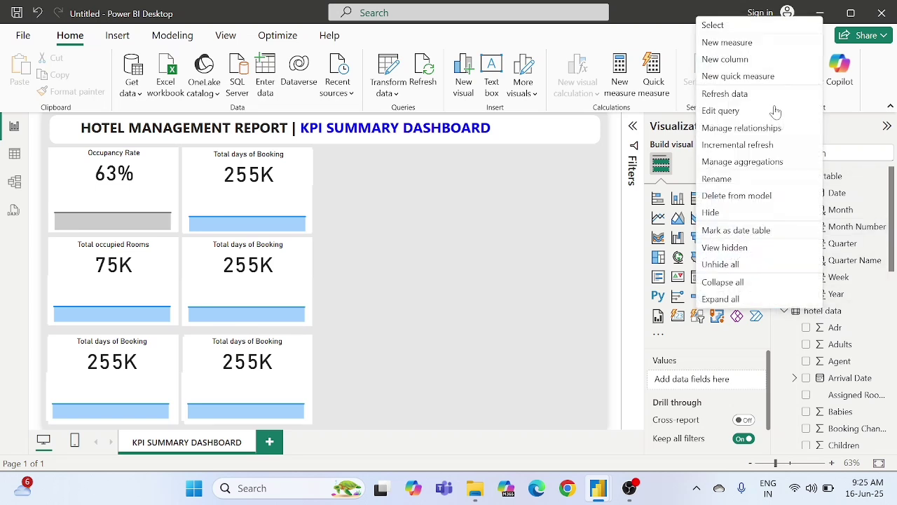
left_click(753, 45)
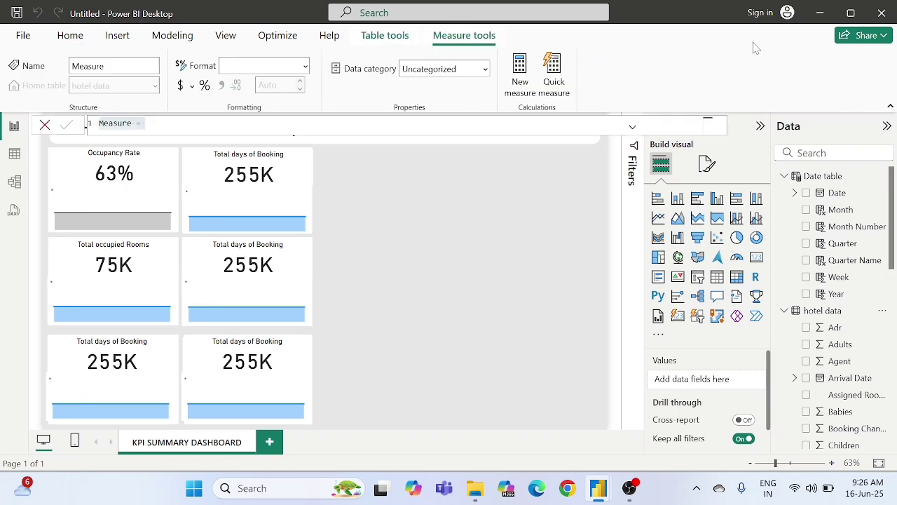
key("BackSpace")
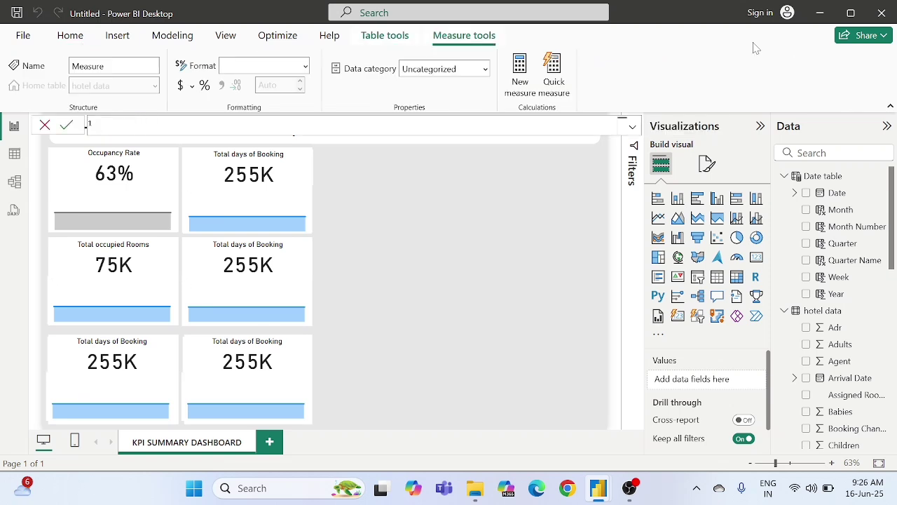
type("Total Weekend Nights = CALC")
key("Tab")
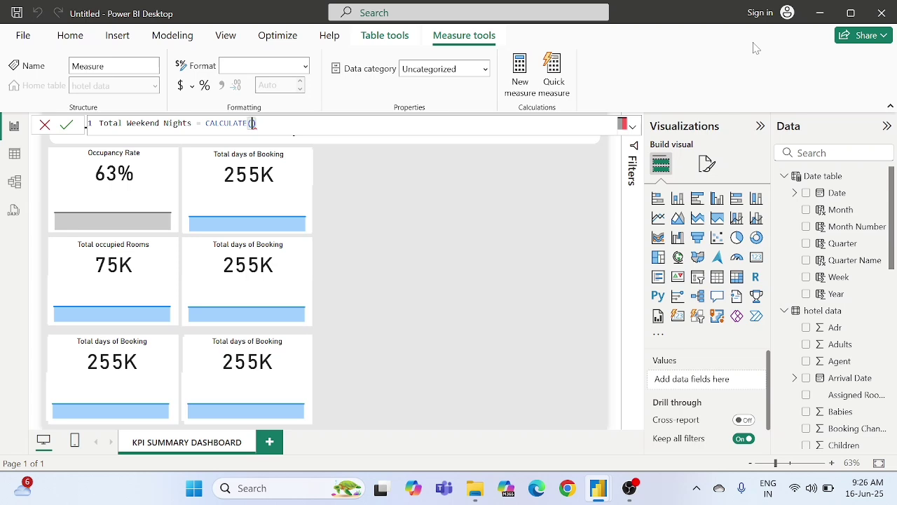
Step: Enter SUM('hotel data'[Stays In Weekend Nights]) as the expression inside the measure's CALCULATE function
type("SUM(")
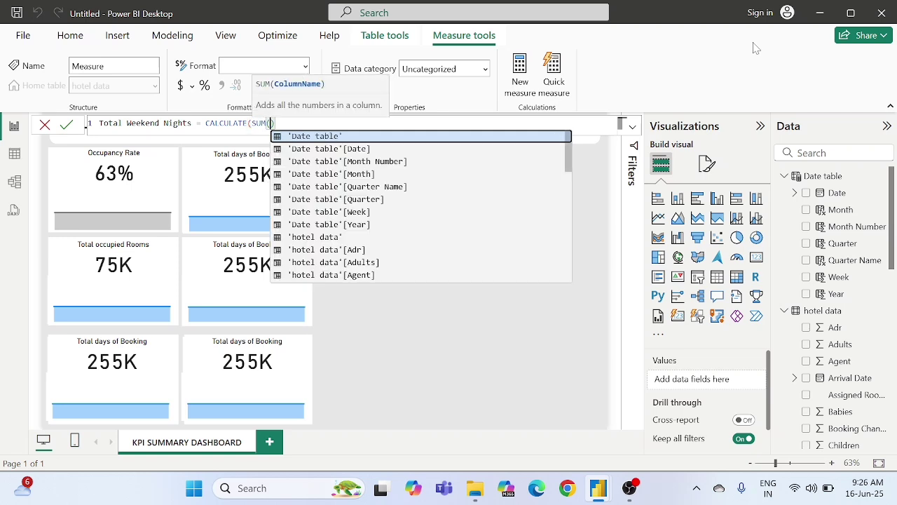
type(")")
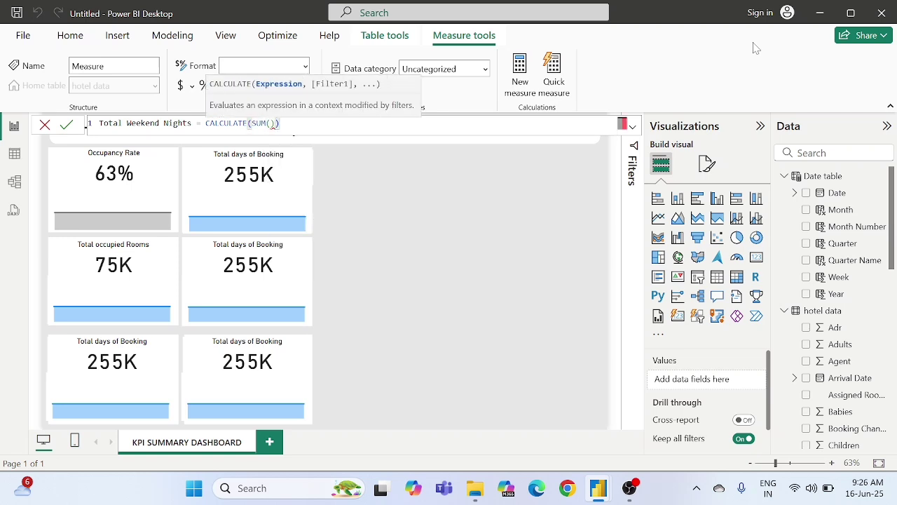
key("Left")
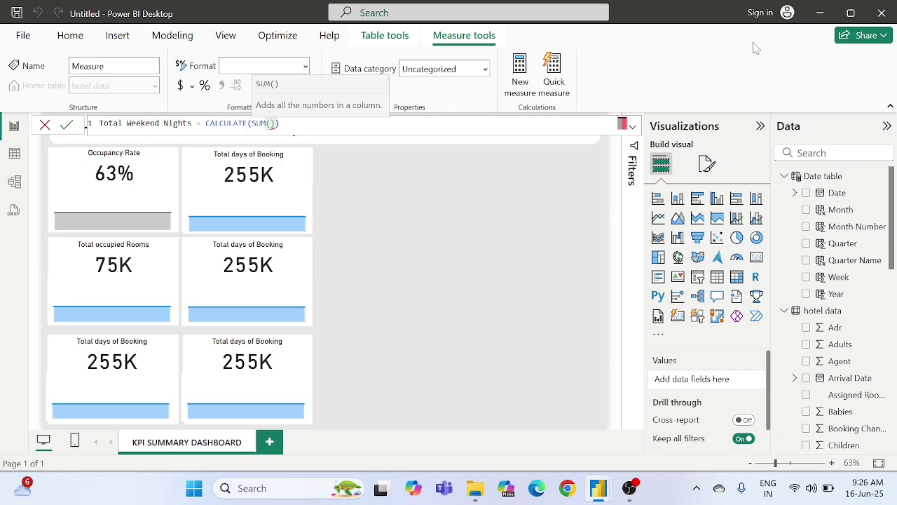
type("stay")
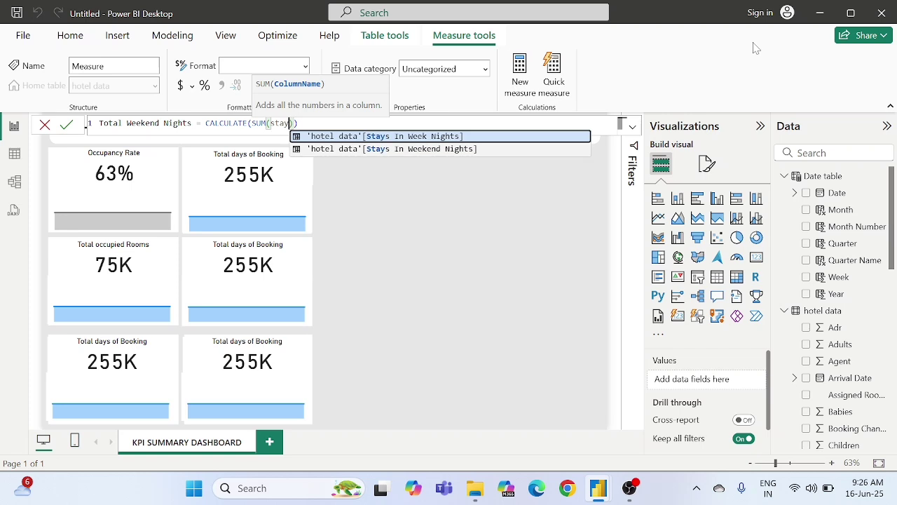
type("s")
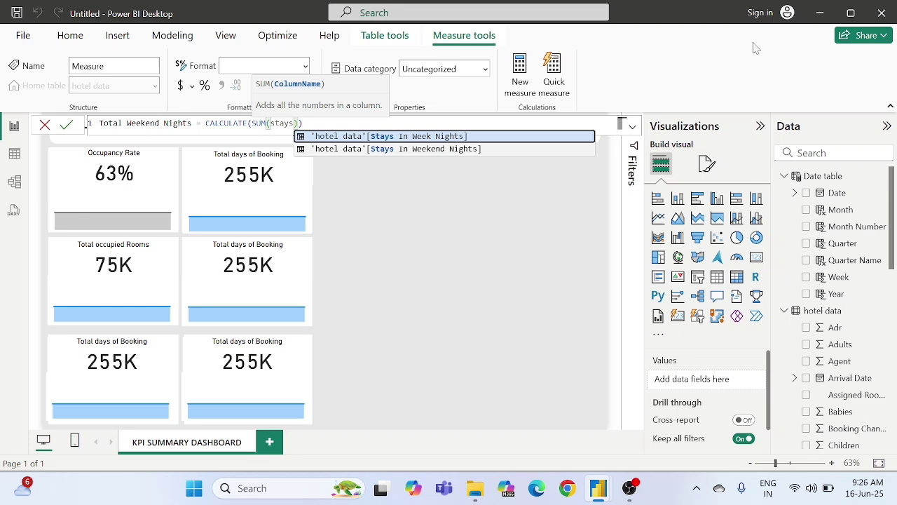
key("Down")
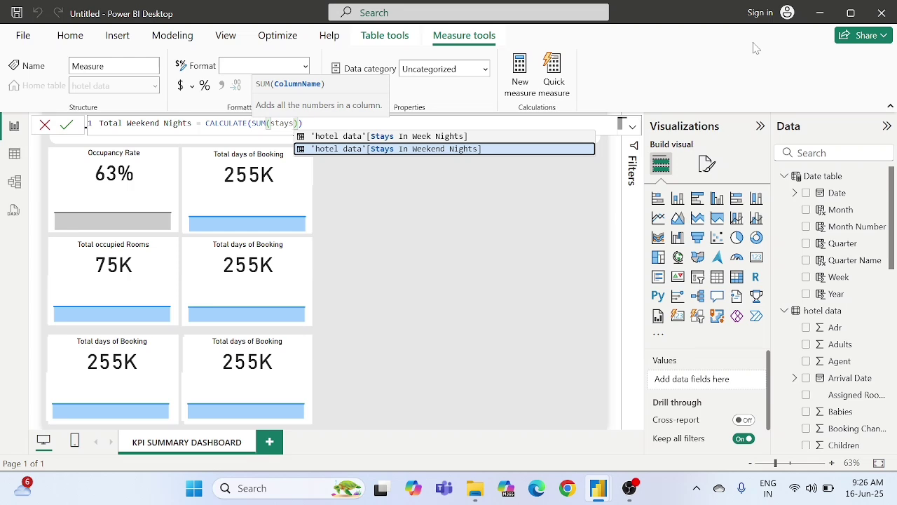
key("Tab")
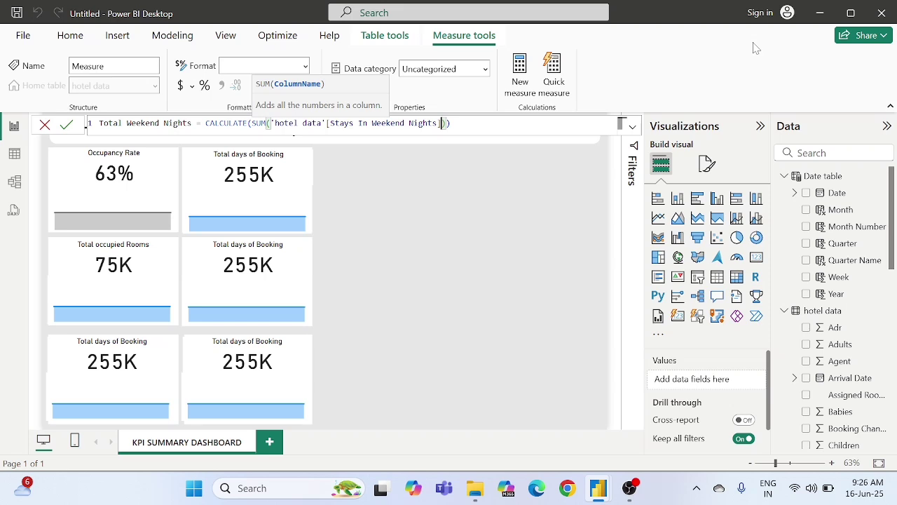
Step: Add the filter 'hotel data'[Is Canceled]=0 to the CALCULATE function and commit the Total Weekend Nights measure
type("),")
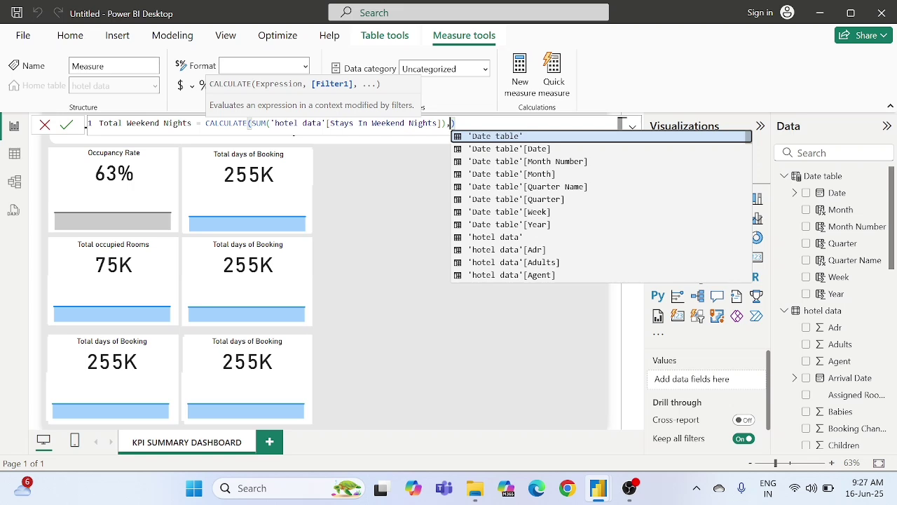
type("hotel")
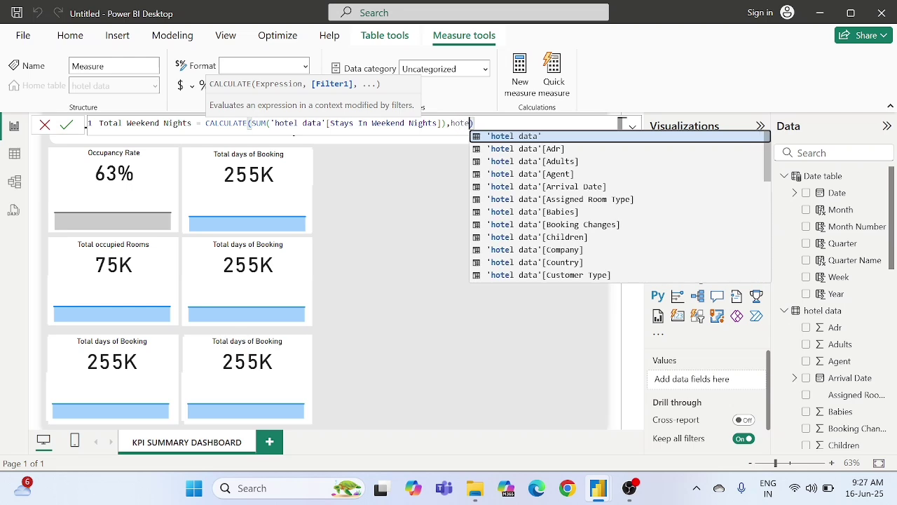
key("Tab")
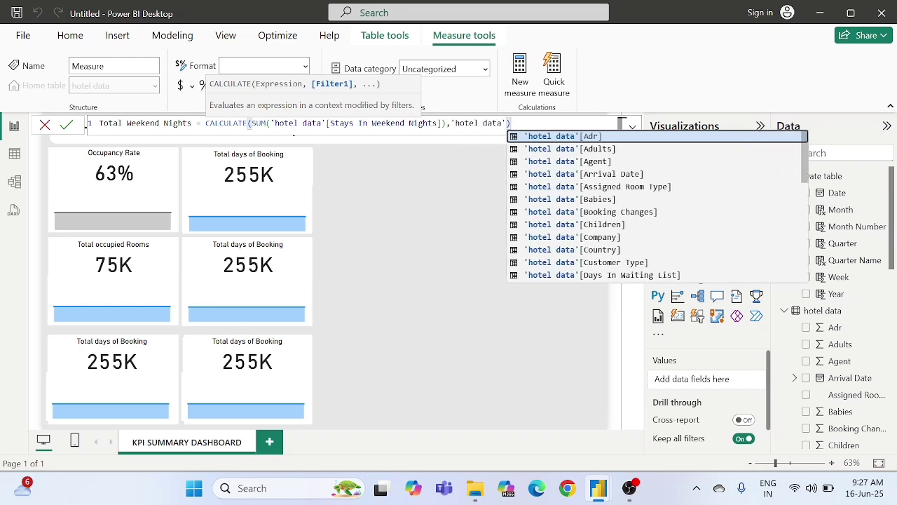
type("[")
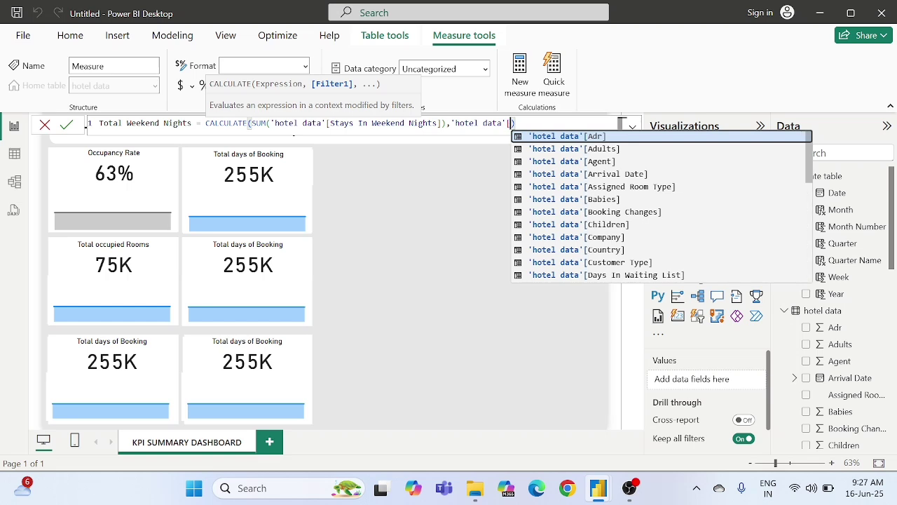
type("is")
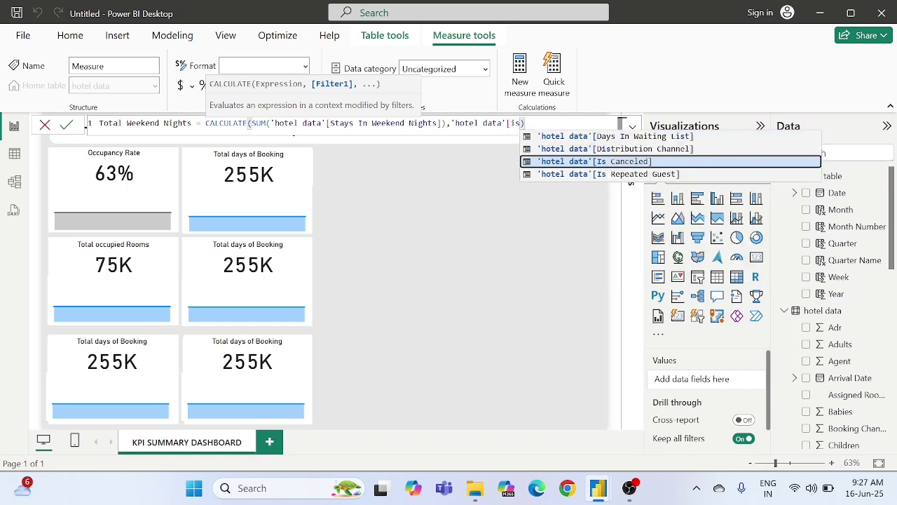
key("Tab")
type("=0")
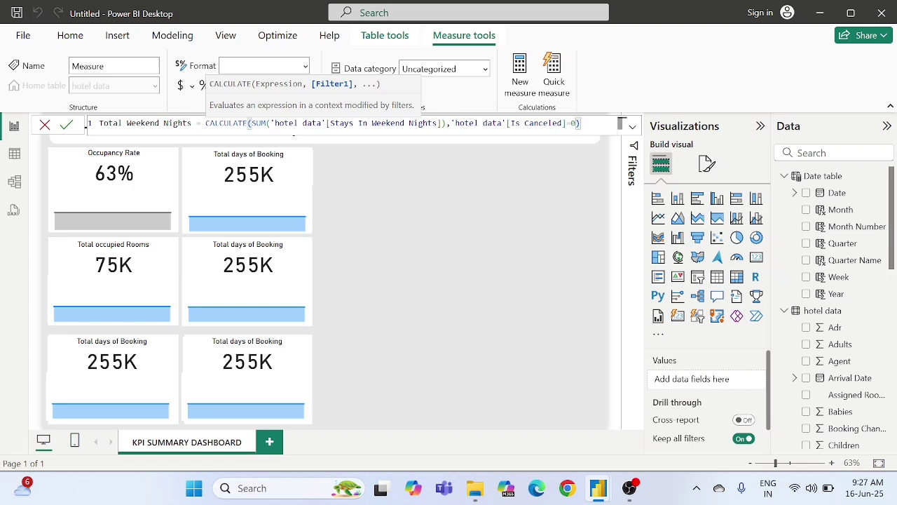
left_click(66, 124)
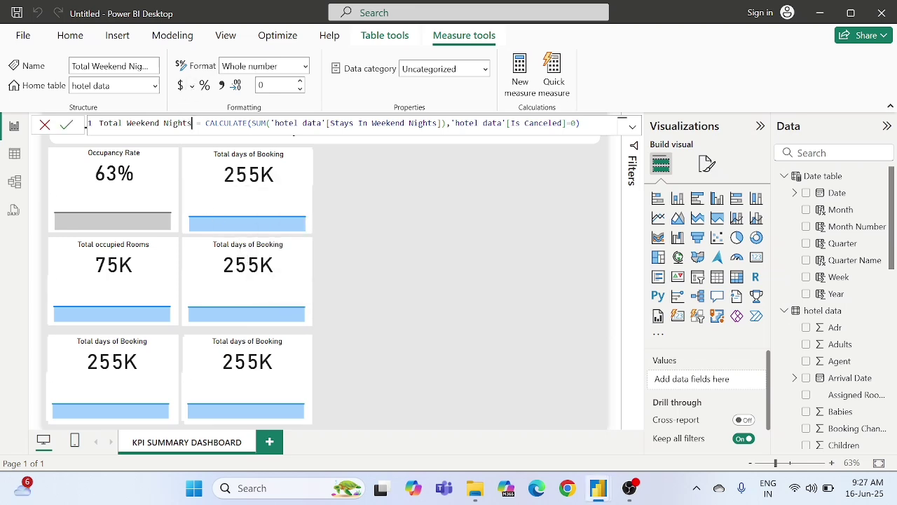
Step: Copy the measure name Total Weekend Nights from its formula and select the card in the second row's second tile
left_click_drag(191, 123, 99, 123)
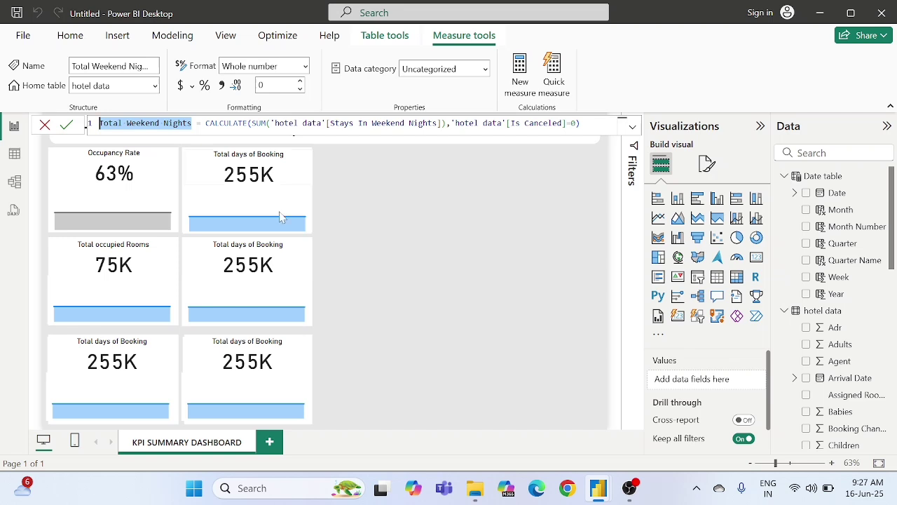
left_click(269, 267)
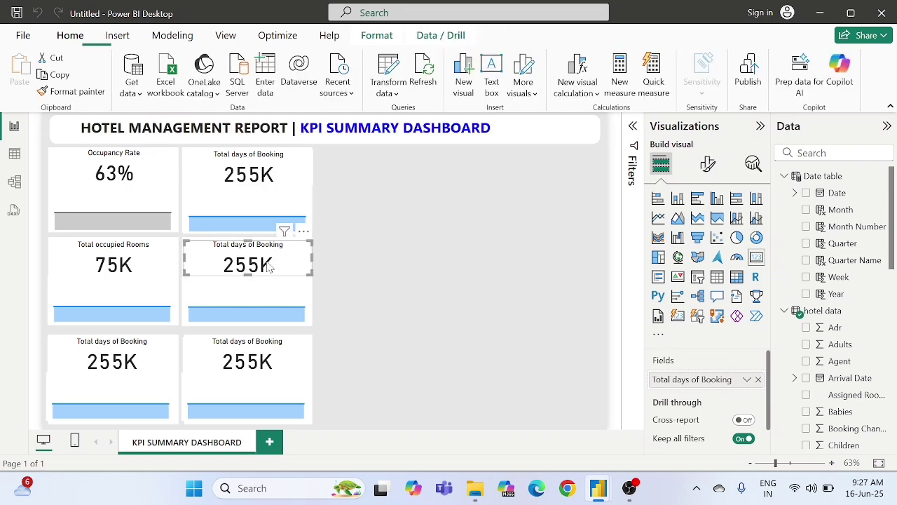
Step: Replace the field in the card beside Total occupied Rooms with the Total Weekend Nights measure
left_click(759, 379)
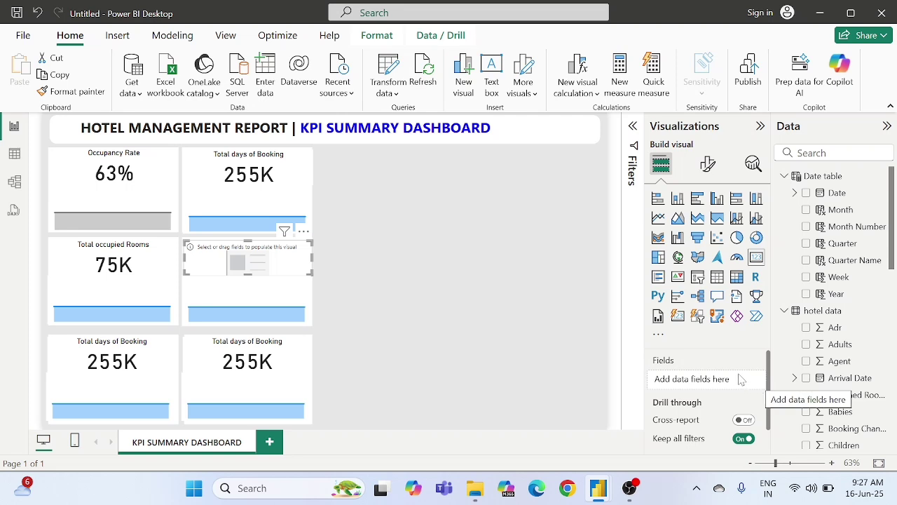
scroll(849, 358, "down", 3)
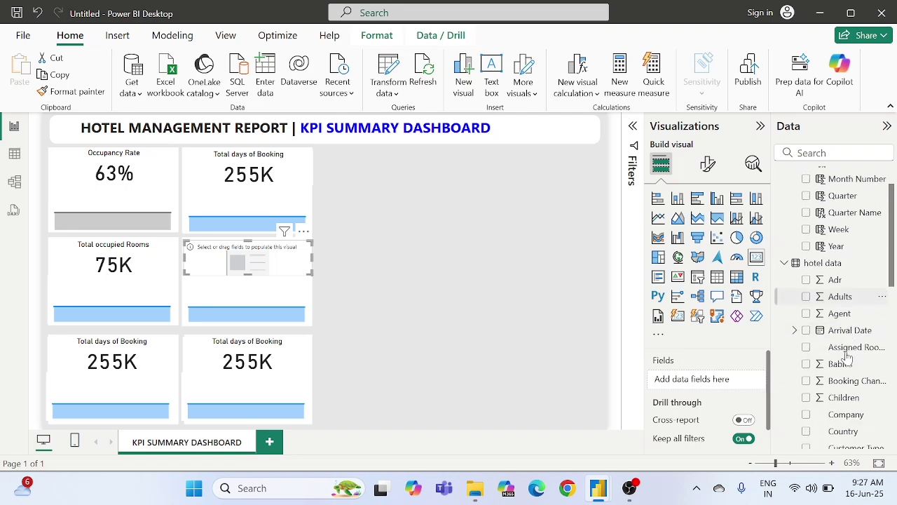
scroll(847, 357, "down", 9)
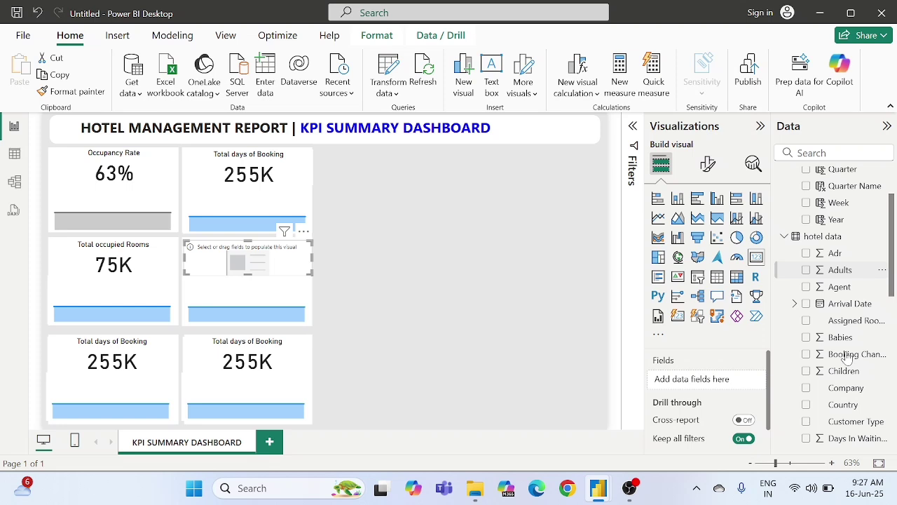
scroll(847, 359, "down", 9)
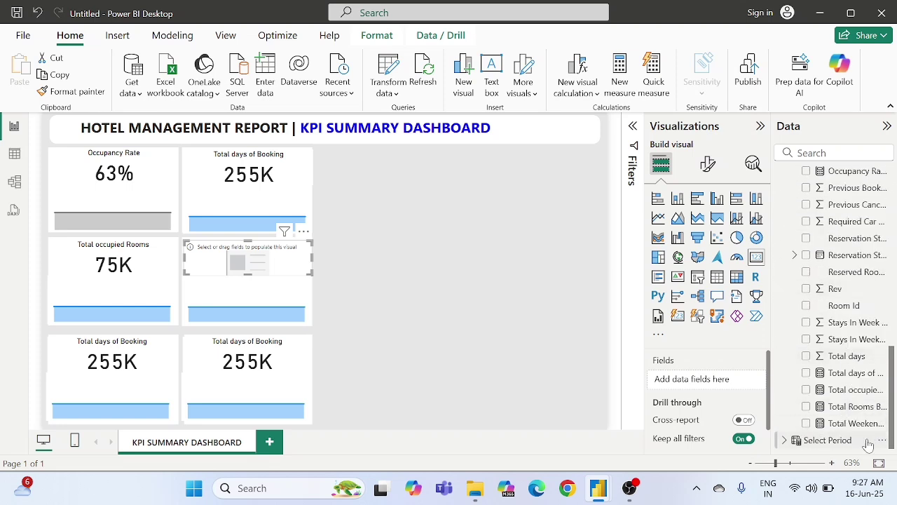
left_click_drag(845, 424, 729, 382)
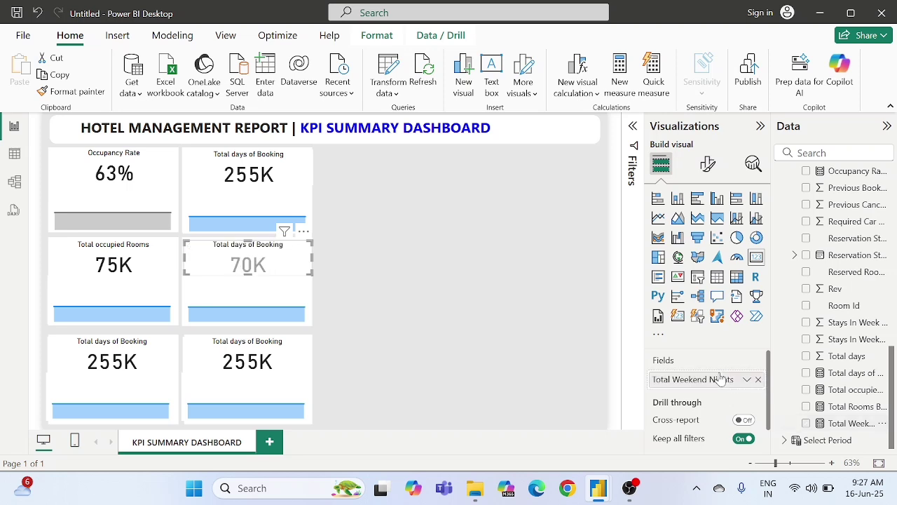
Step: Replace Total days of Booking with Total Weekend Nights on the Y-axis of the area chart beneath that card
left_click(255, 293)
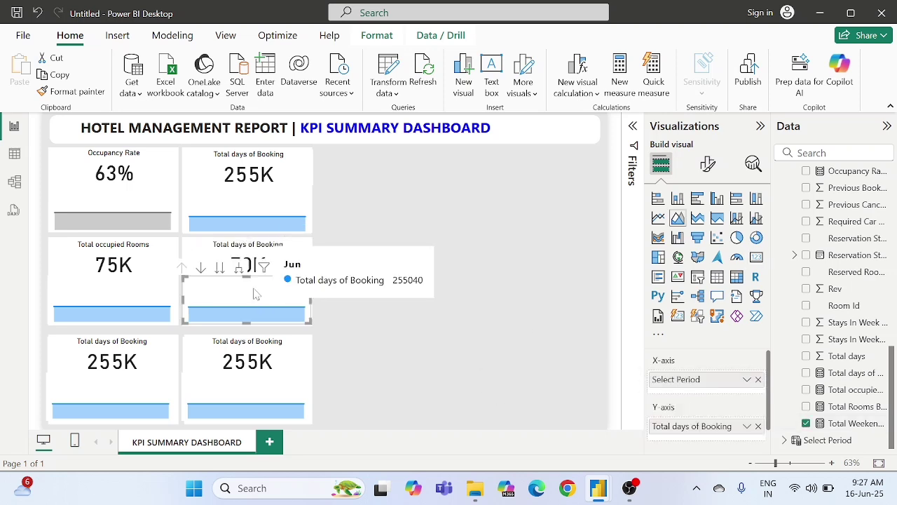
left_click_drag(837, 423, 704, 435)
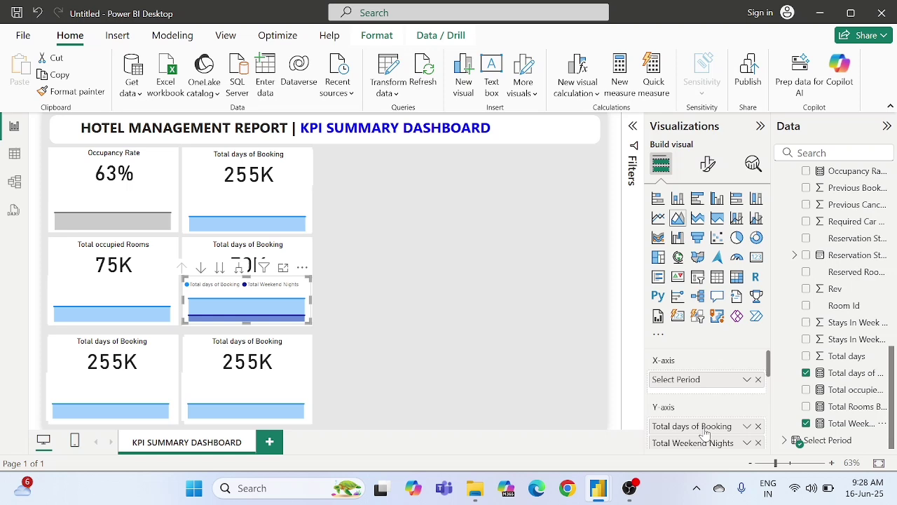
left_click(758, 426)
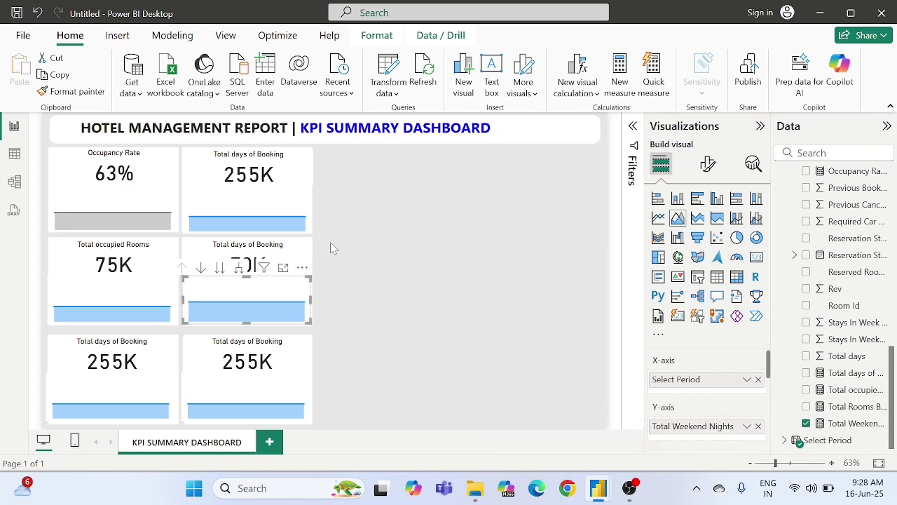
Step: Change the title of the card showing weekend nights to "Total Weekend Nights"
left_click(293, 253)
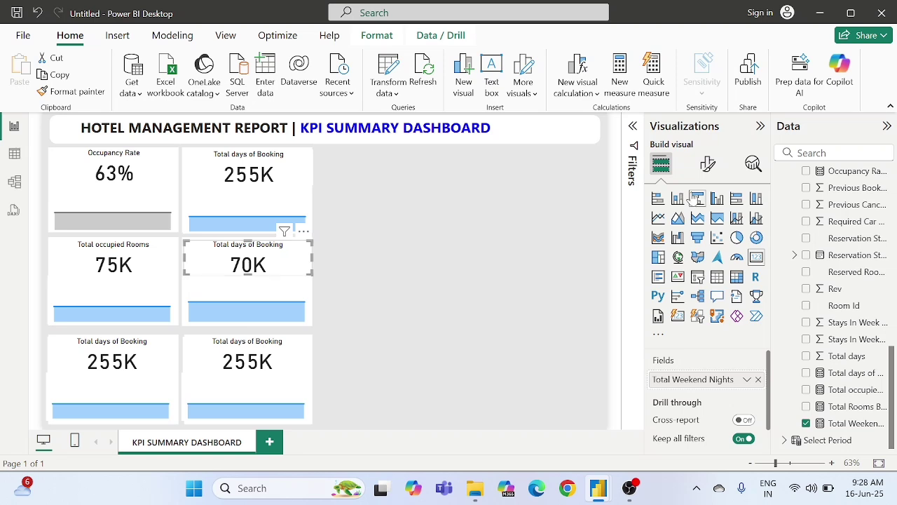
left_click(709, 163)
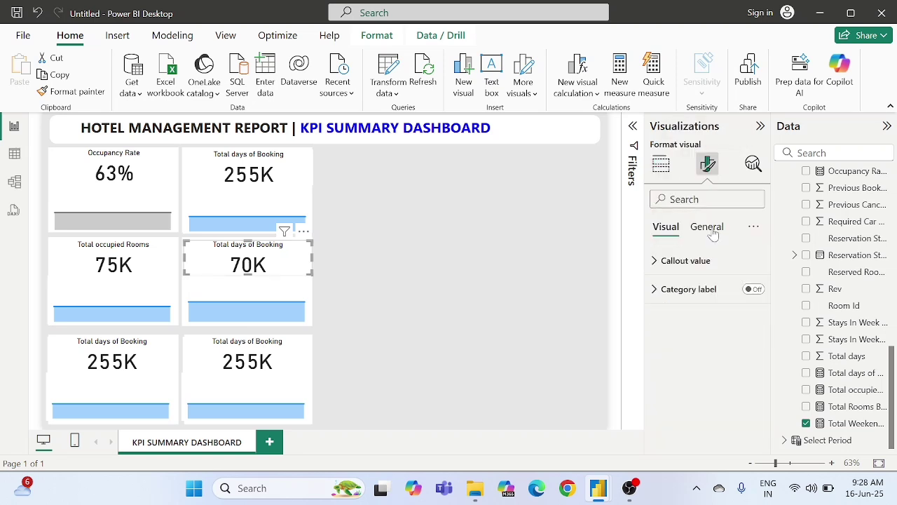
left_click(713, 233)
left_click(686, 289)
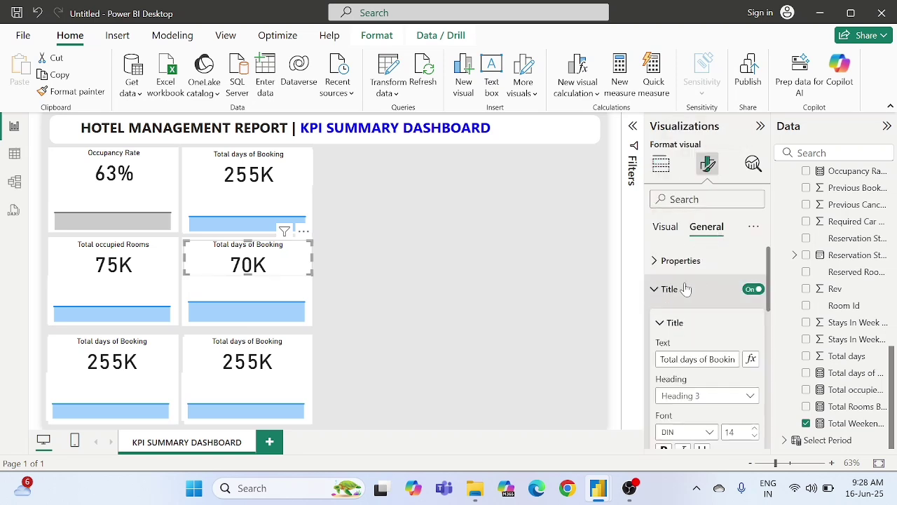
left_click(690, 359)
key("ctrl+a")
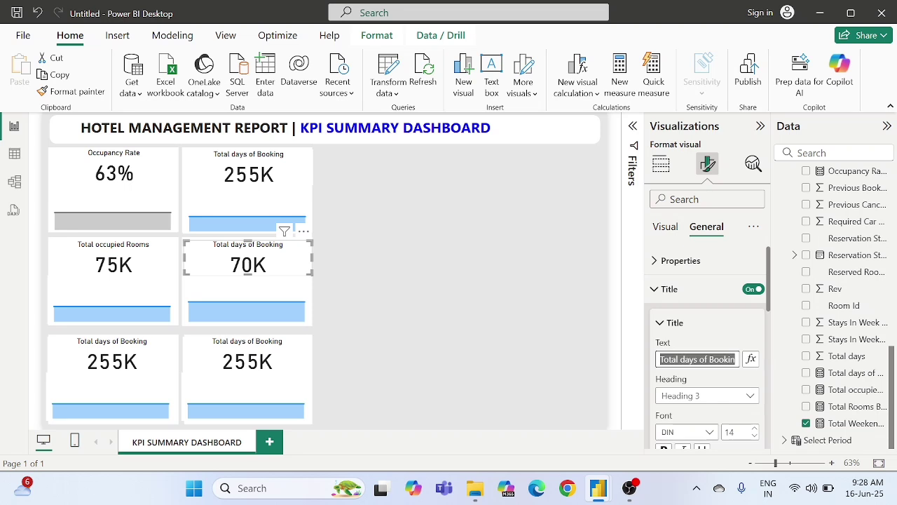
type("Total Weekend Nights")
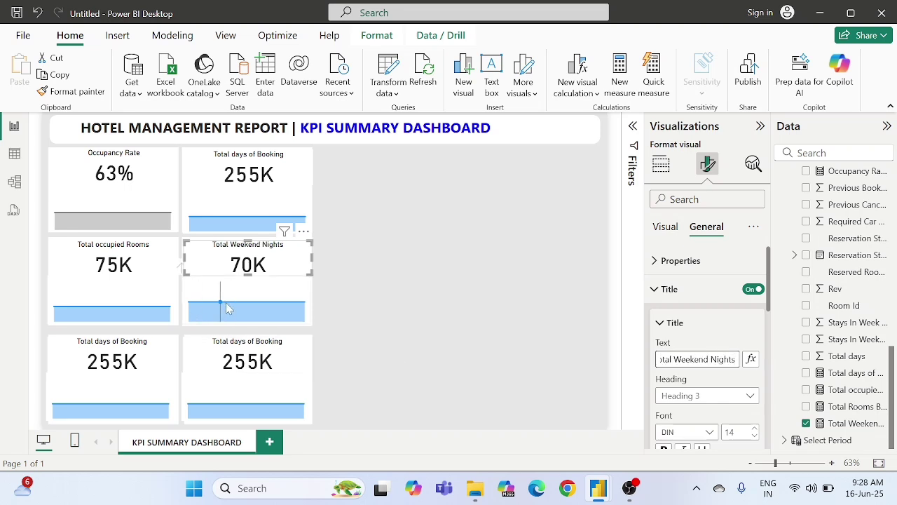
Step: Start a new measure in the hotel data table and name it "Average Daily Rate (ADR)"
left_click(138, 350)
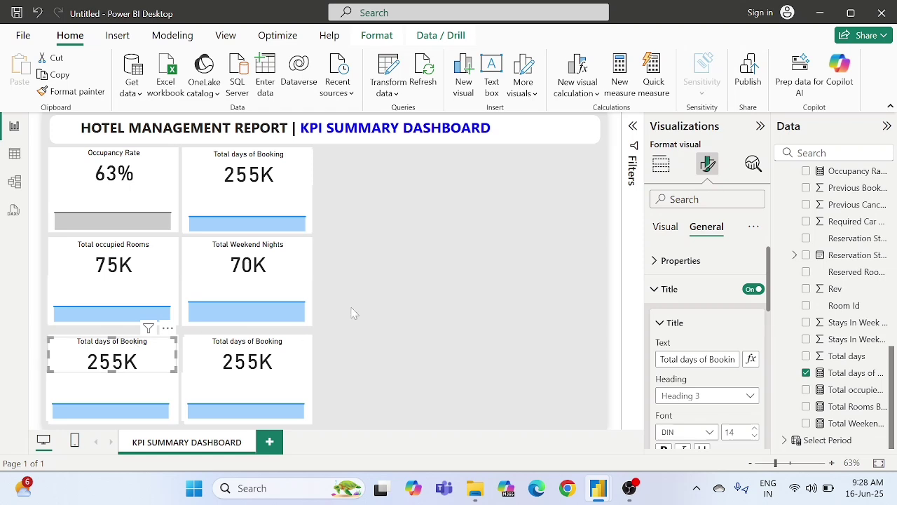
left_click(378, 309)
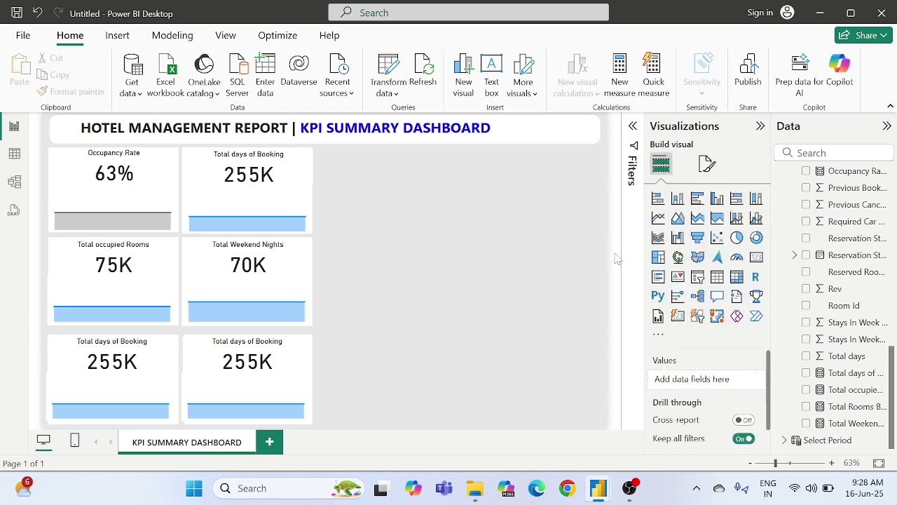
scroll(799, 235, "up", 10)
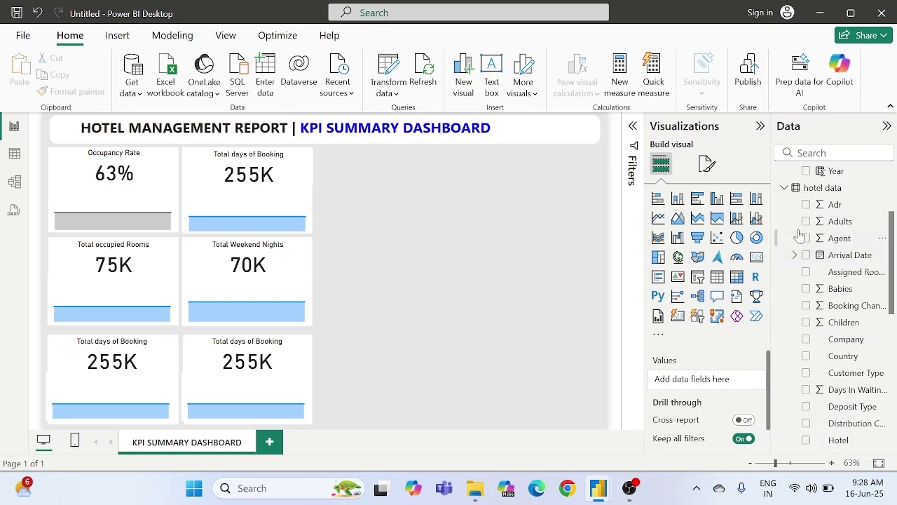
right_click(817, 224)
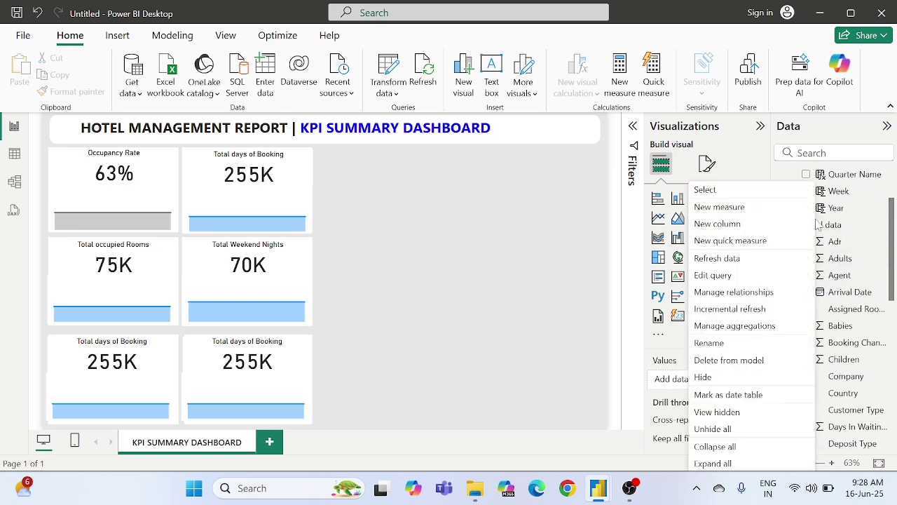
left_click(729, 212)
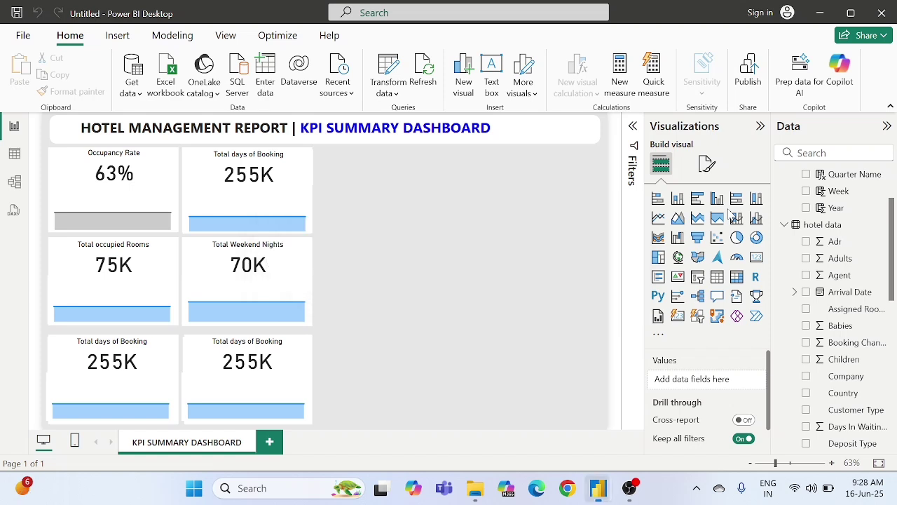
type("Average ")
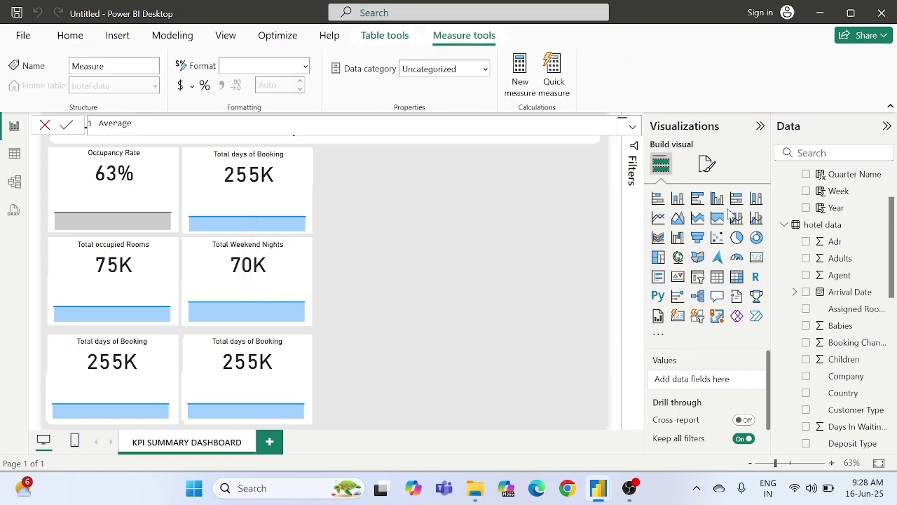
type("Daily Rate ()")
key("Left")
type("ADR")
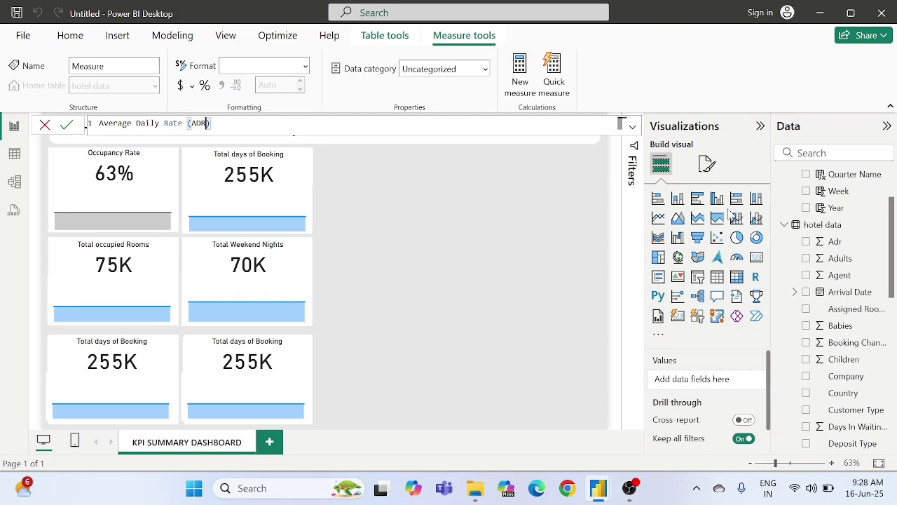
Step: Define the new measure as CALCULATE(AVERAGE('hotel data'[Adr])) and commit the formula
type(" =cal")
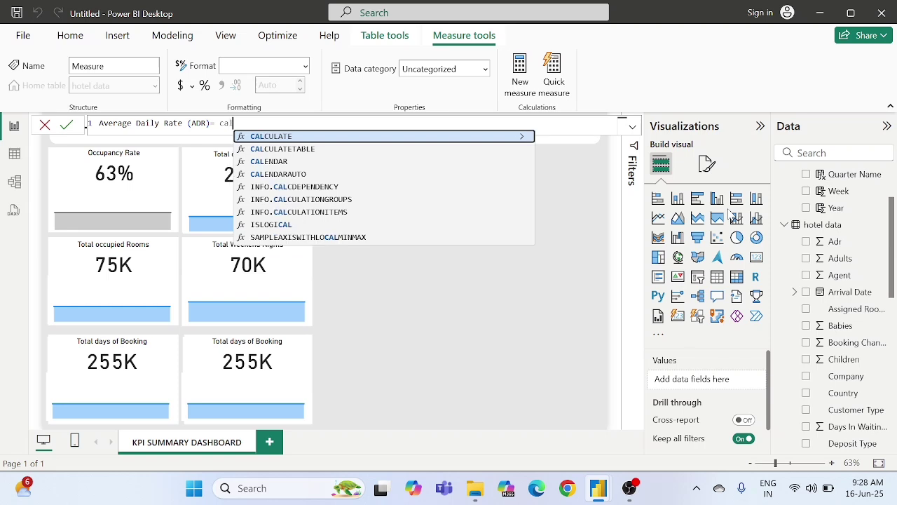
key("Tab")
type(")")
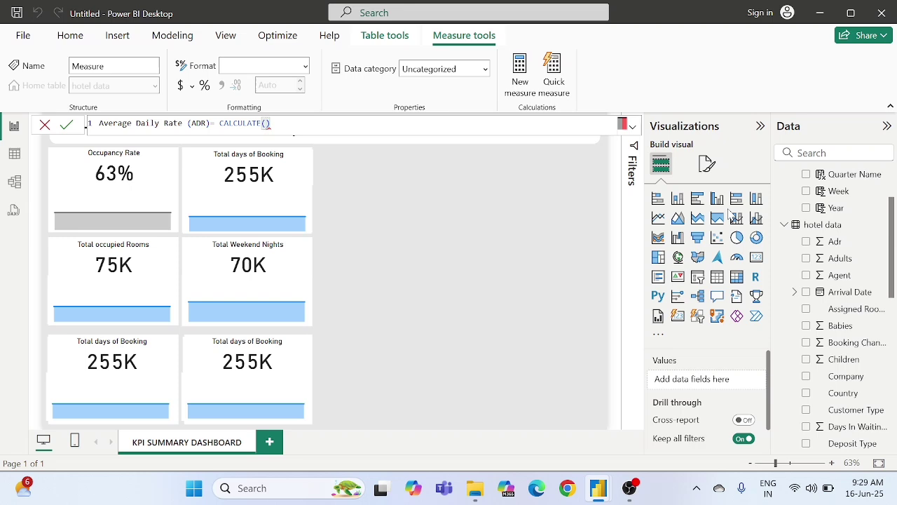
type("average")
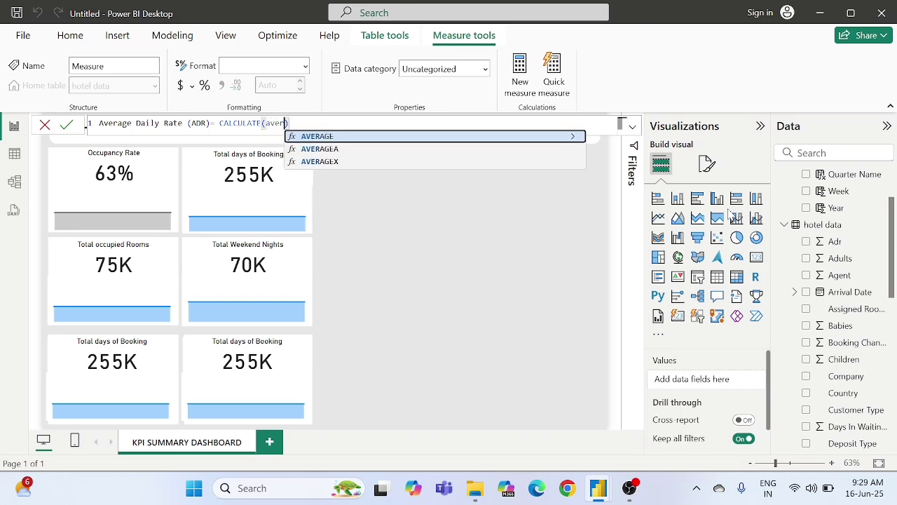
key("Tab")
type(")")
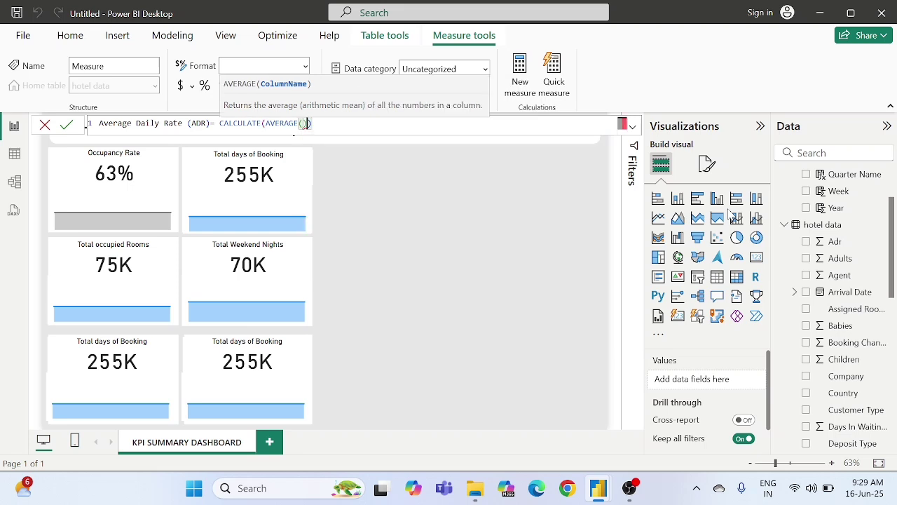
key("Left")
type("a'[Adr")
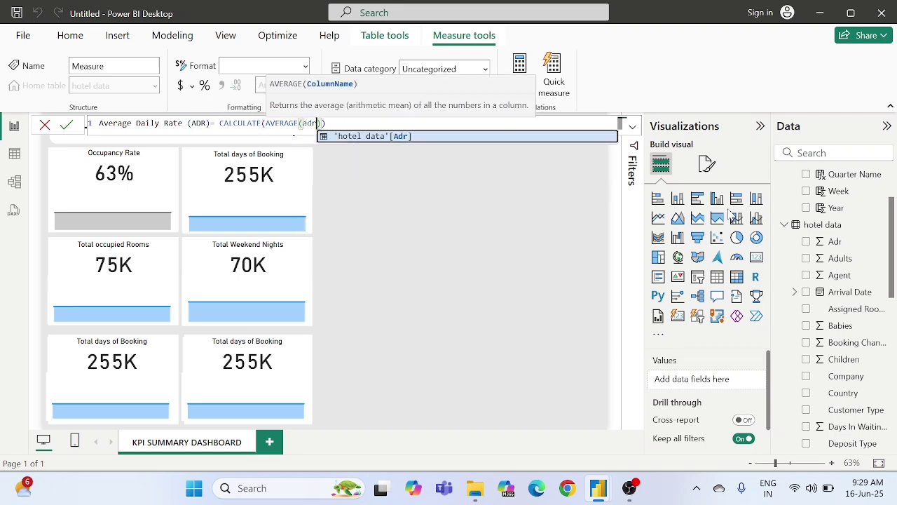
key("Tab")
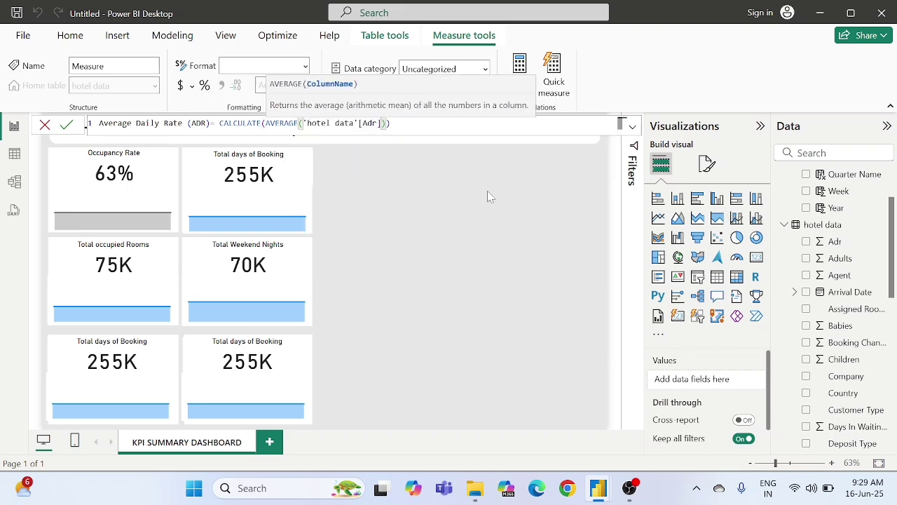
left_click(67, 125)
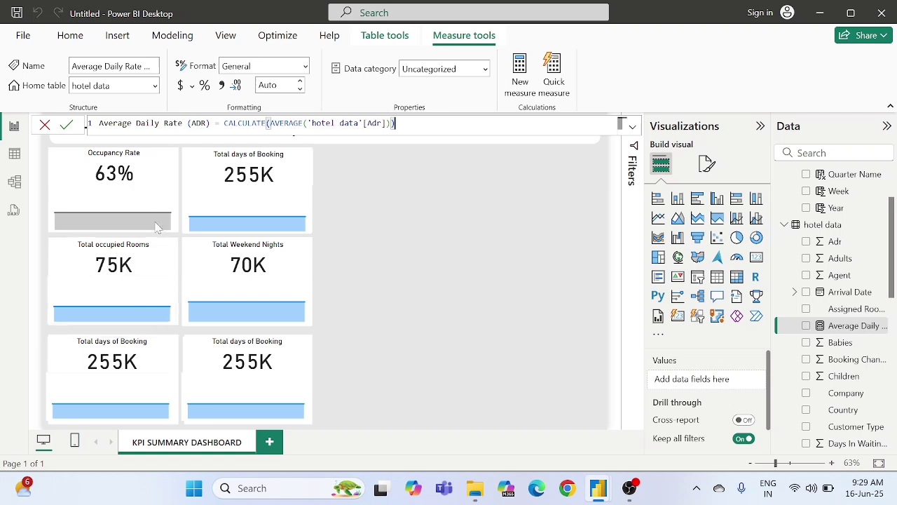
Step: Copy the measure name "Average Daily Rate (ADR)" from its formula
left_click_drag(210, 122, 96, 123)
key("shift+End")
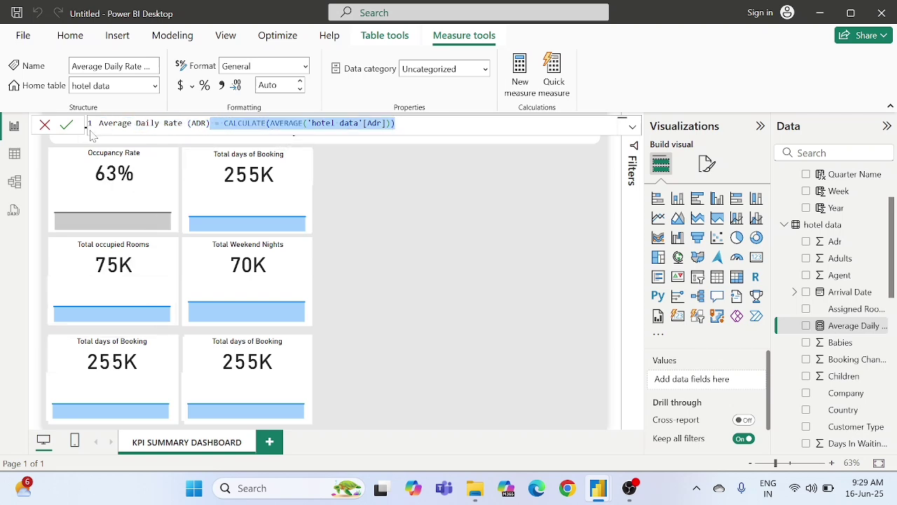
key("Left")
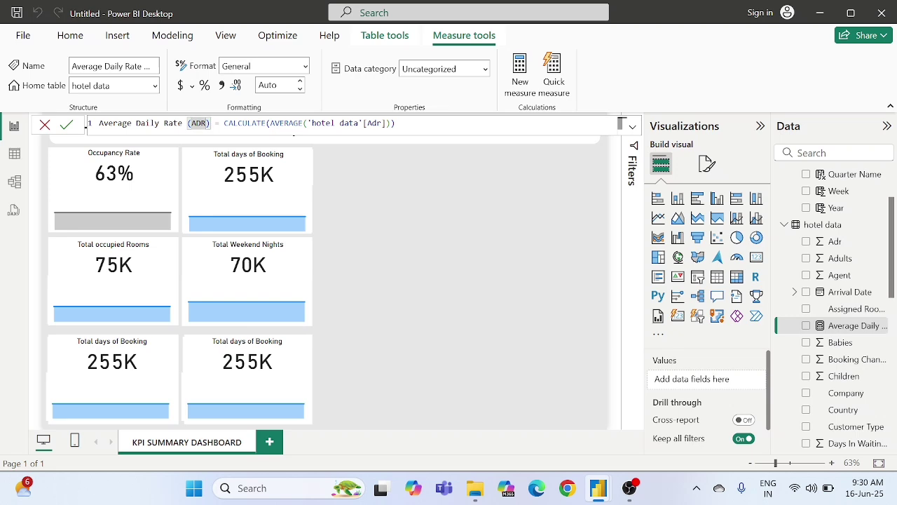
left_click_drag(210, 123, 99, 123)
key("Right")
key("shift+Left")
key("shift+Left")
key("shift+Left")
key("shift+Left")
key("shift+Left")
key("shift+Left")
key("shift+Left")
key("shift+Left")
key("shift+Left")
key("shift+Left")
key("shift+Left")
key("shift+Left")
key("shift+Left")
key("shift+Left")
key("shift+Left")
key("shift+Left")
key("shift+Left")
key("shift+Left")
key("shift+Left")
key("shift+Left")
key("ctrl+c")
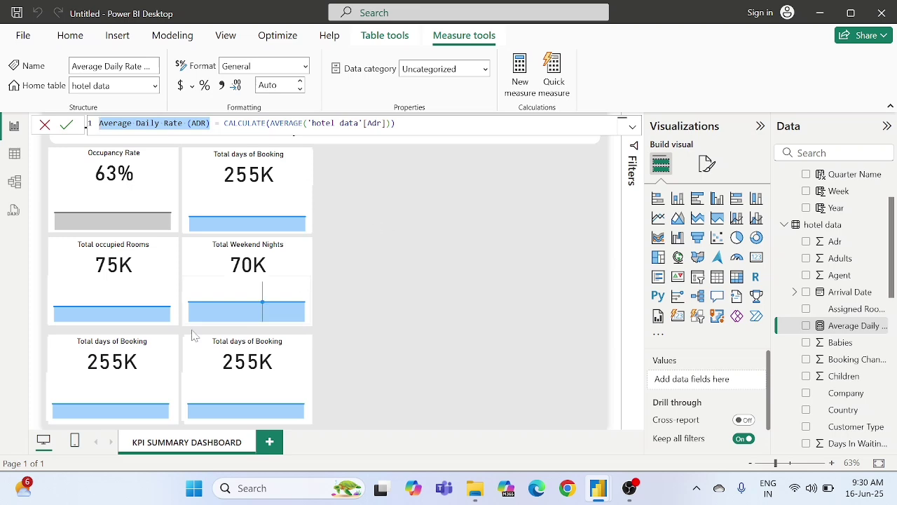
Step: Replace the field in the card below Total occupied Rooms with the Average Daily Rate (ADR) measure
left_click(138, 360)
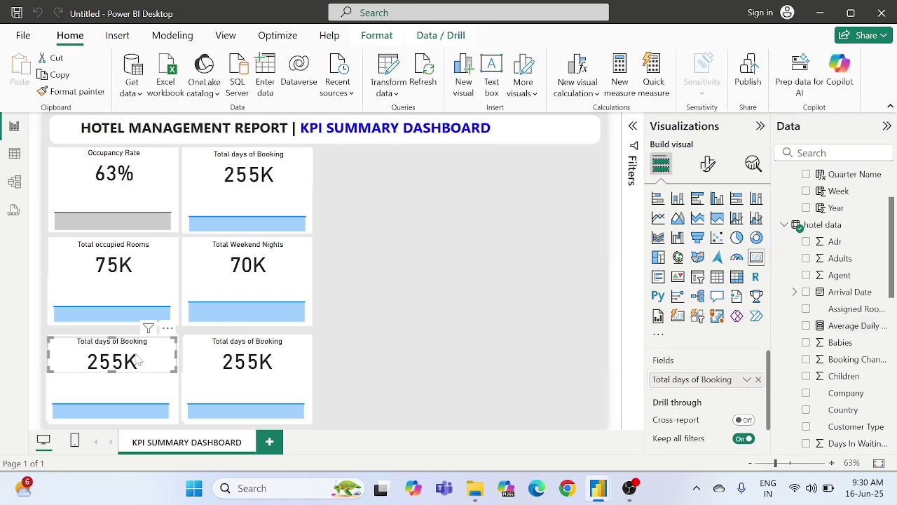
left_click(758, 379)
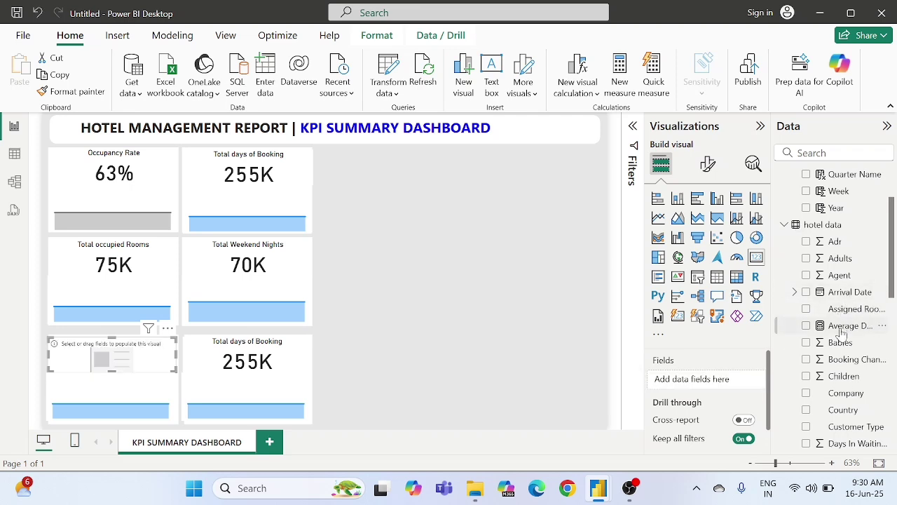
left_click_drag(840, 335, 709, 380)
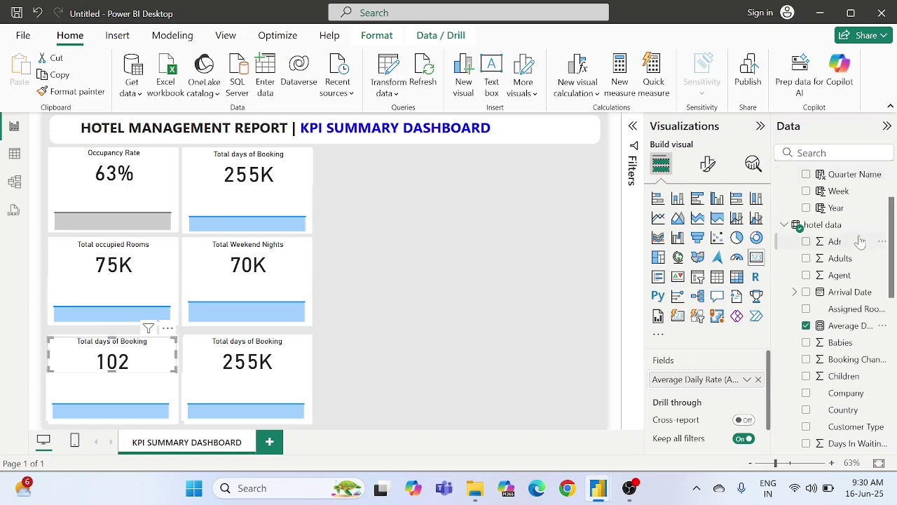
Step: Format the Average Daily Rate (ADR) measure as currency with the dollar symbol
left_click(848, 326)
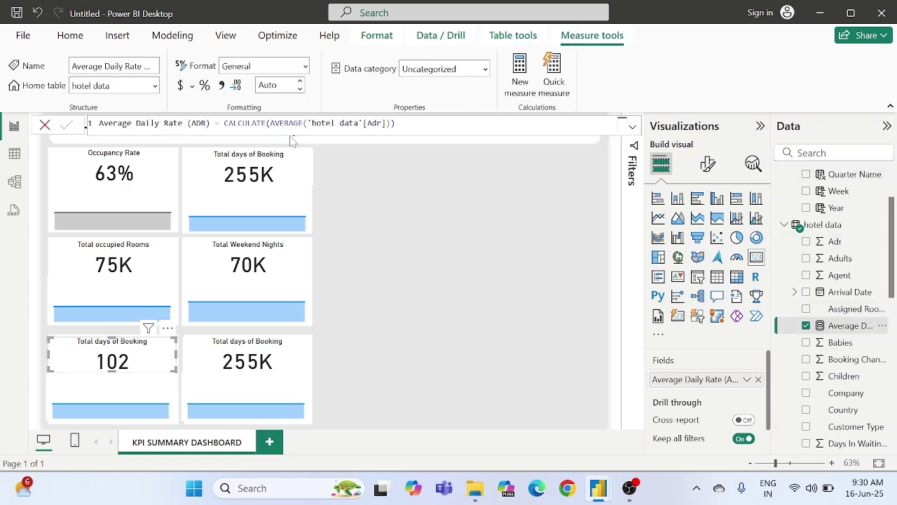
left_click(192, 86)
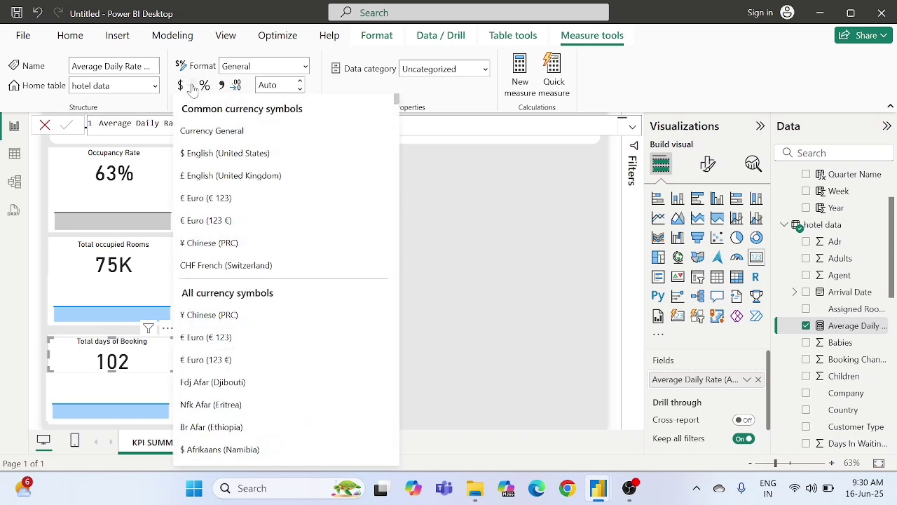
left_click(192, 87)
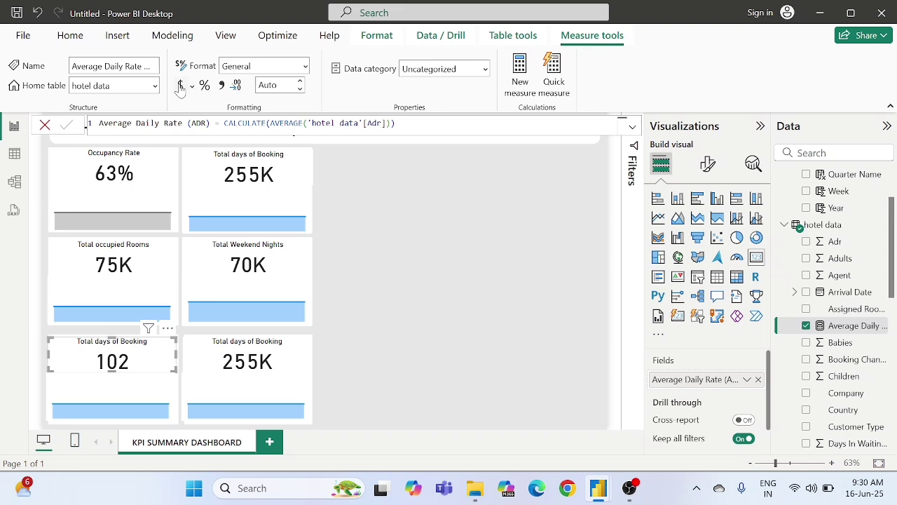
left_click(180, 86)
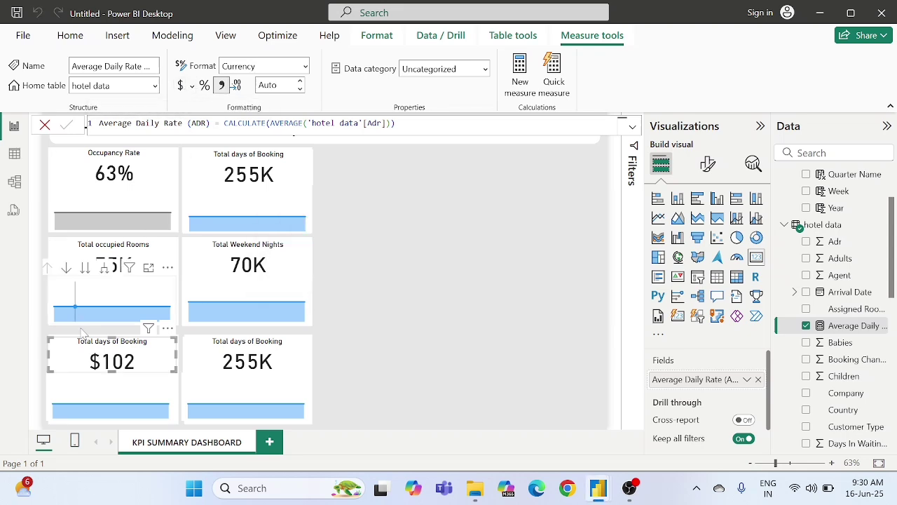
Step: Change the title text of the card showing the average daily rate to "Average Daily Rate (ADR)"
left_click(707, 163)
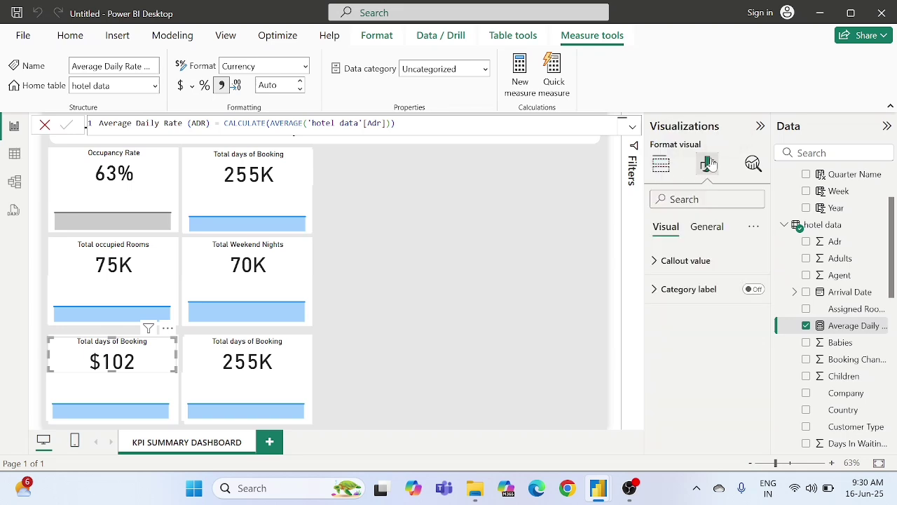
left_click(707, 227)
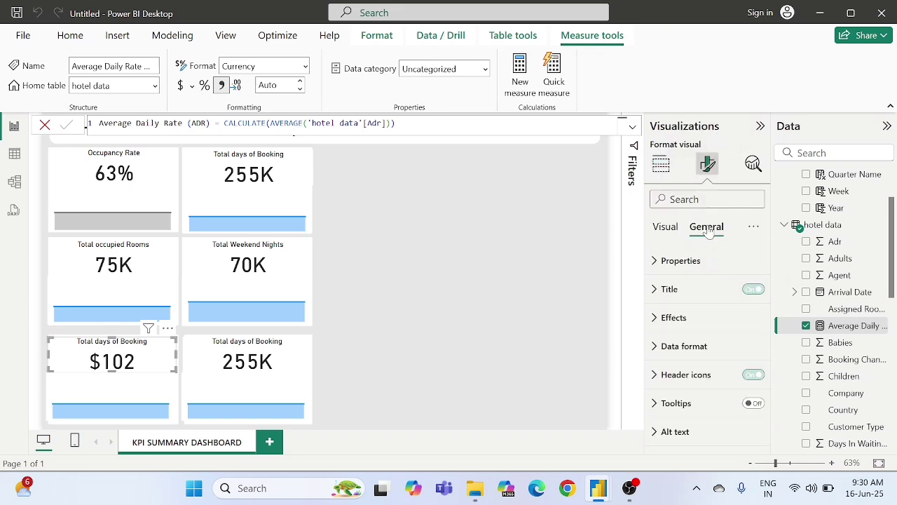
left_click(680, 290)
left_click(694, 359)
key("ctrl+a")
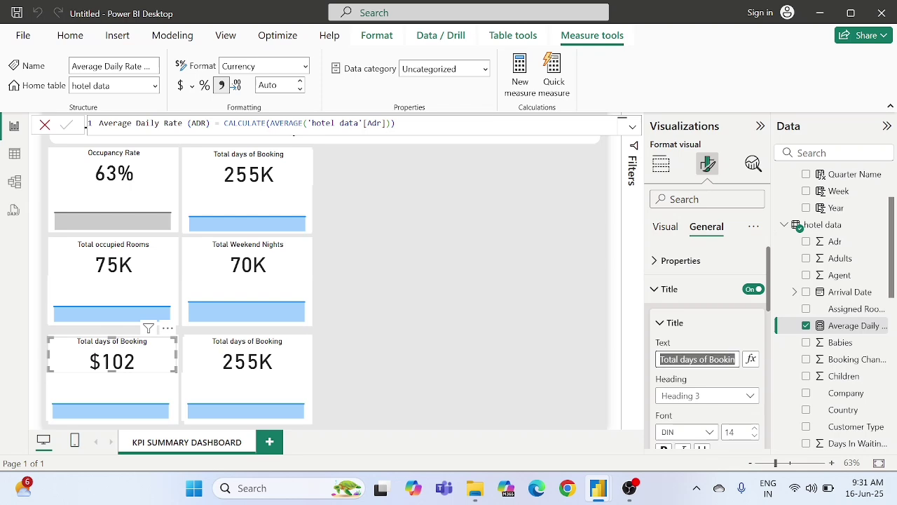
key("ctrl+v")
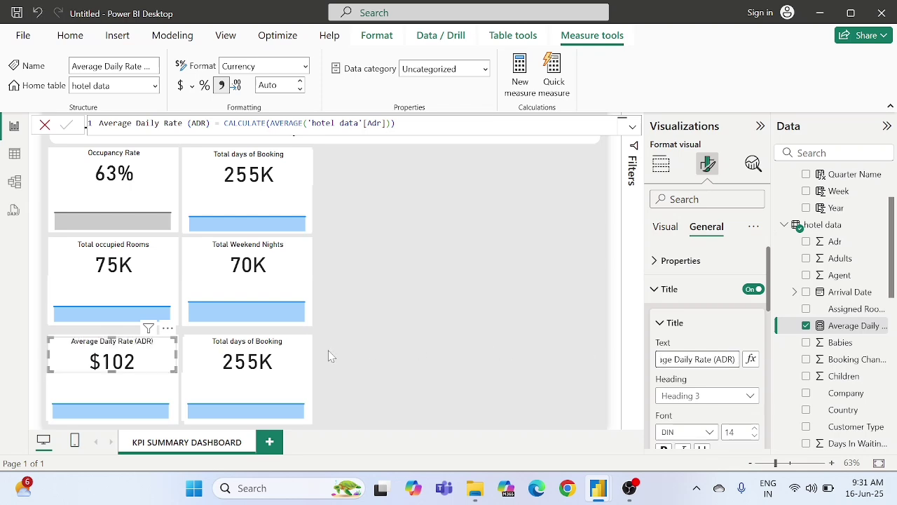
Step: Replace the Y-axis field of the area chart below the Average Daily Rate card with the Average Daily Rate (ADR) measure
left_click(158, 384)
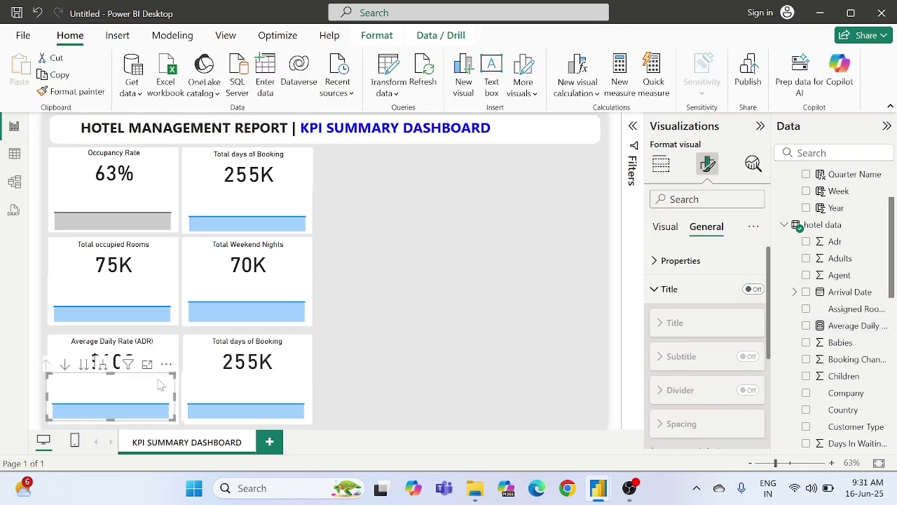
left_click(661, 164)
scroll(699, 393, "down", 1)
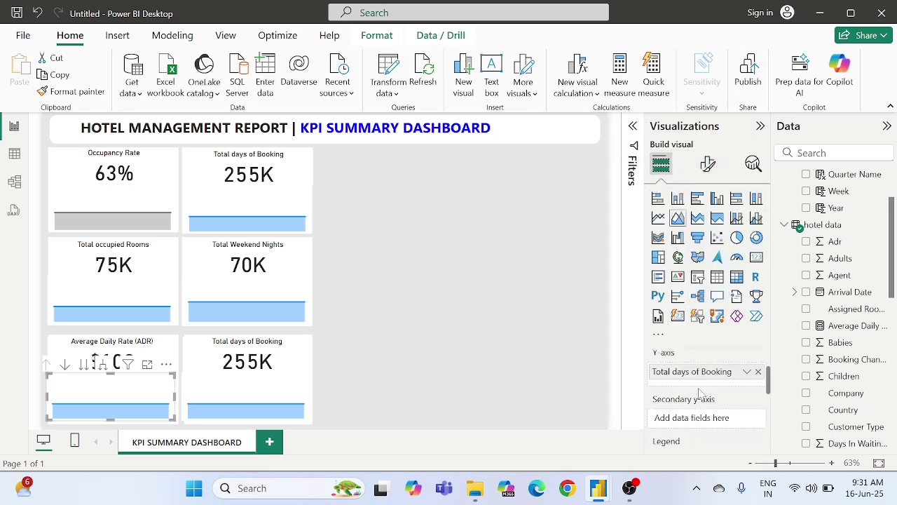
left_click(758, 372)
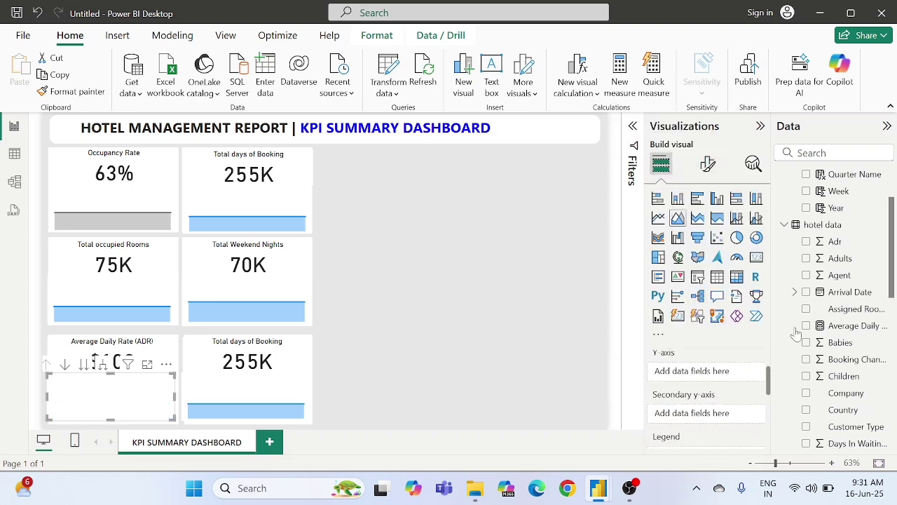
left_click_drag(836, 325, 697, 372)
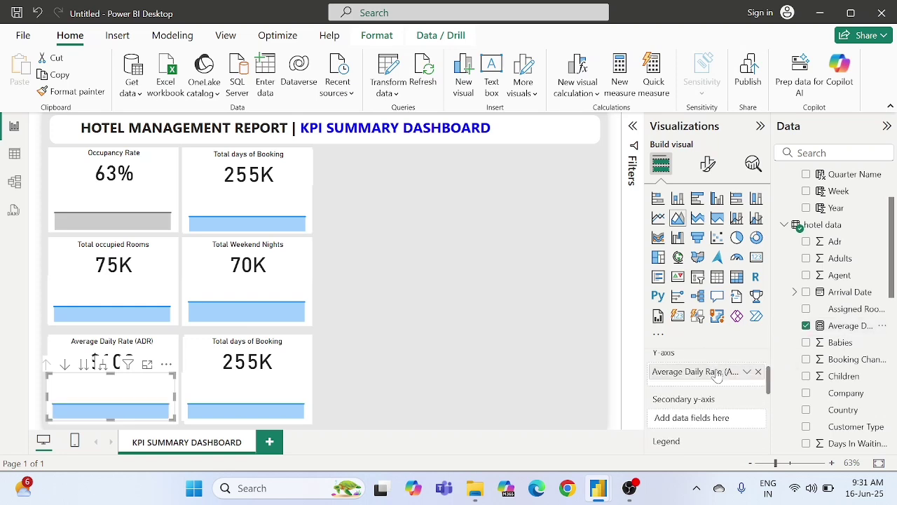
left_click(380, 355)
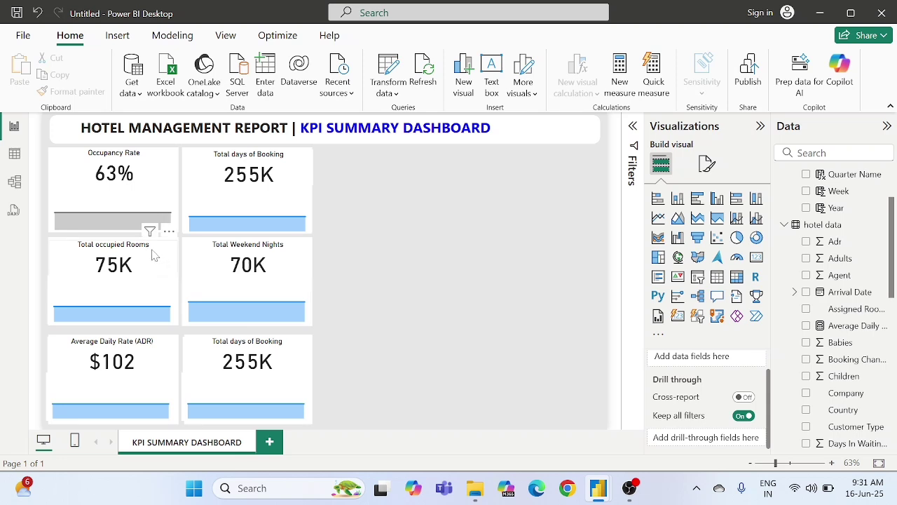
Step: Shift the area chart under the Total days of Booking card beside Occupancy Rate, widen it slightly and reduce its height
left_click(305, 263)
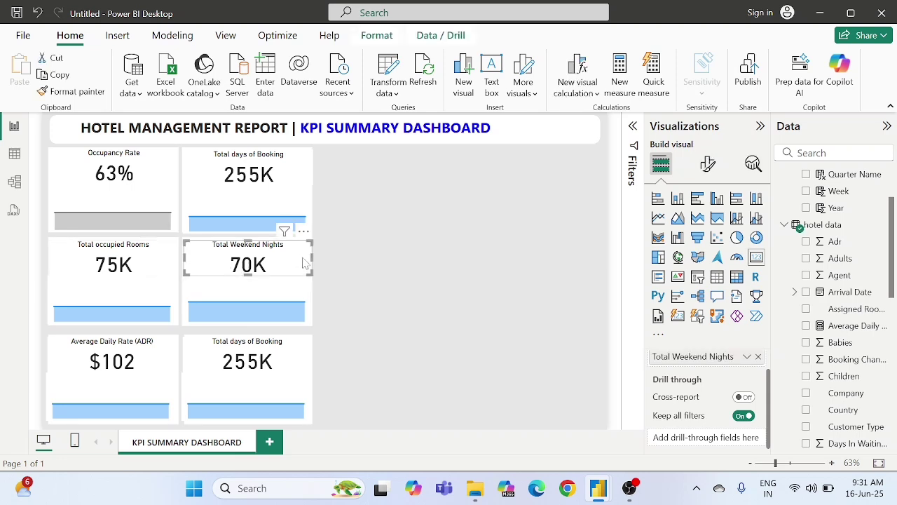
left_click(198, 163)
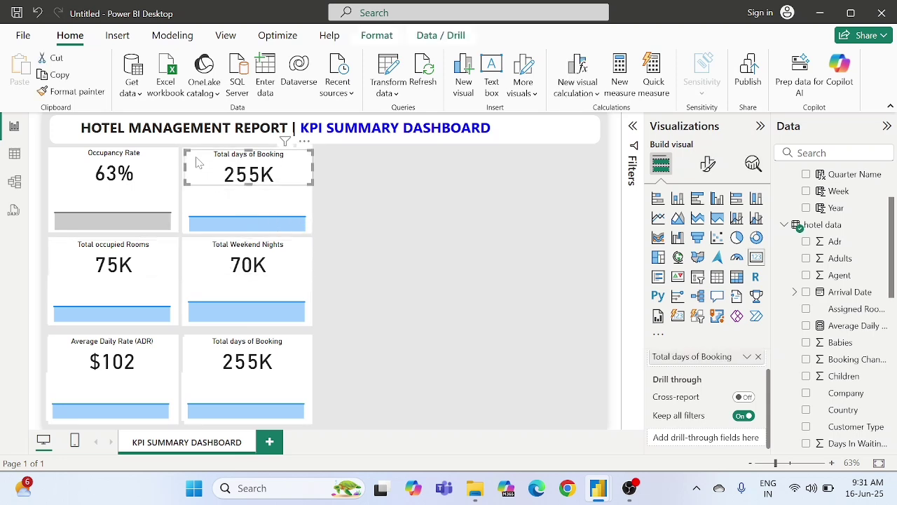
left_click(233, 208)
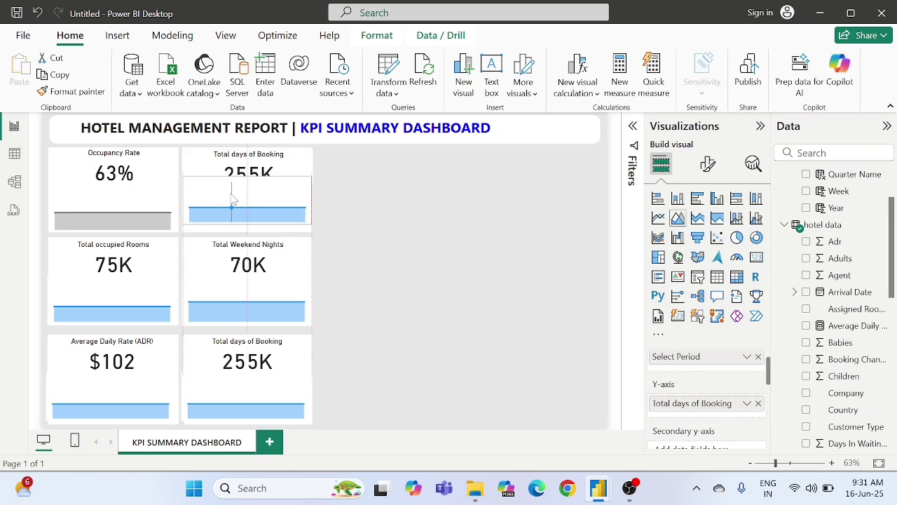
left_click_drag(231, 195, 227, 203)
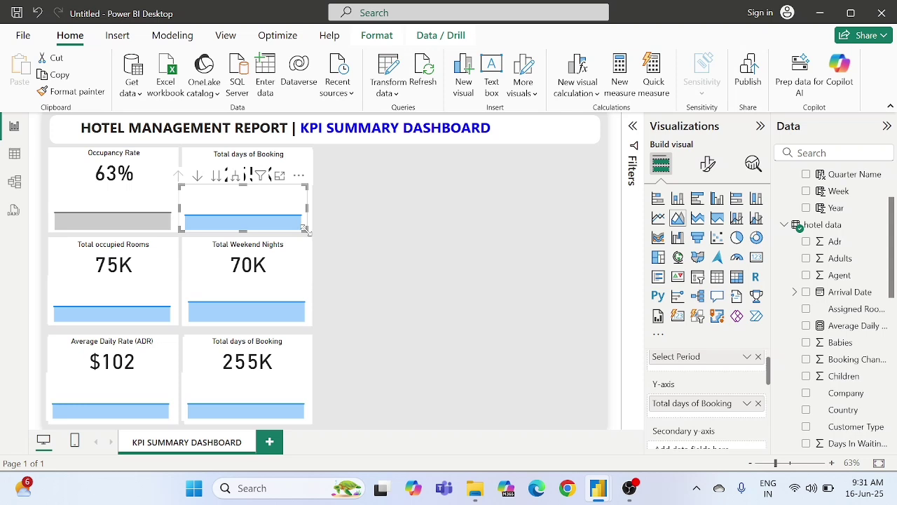
left_click_drag(305, 228, 309, 228)
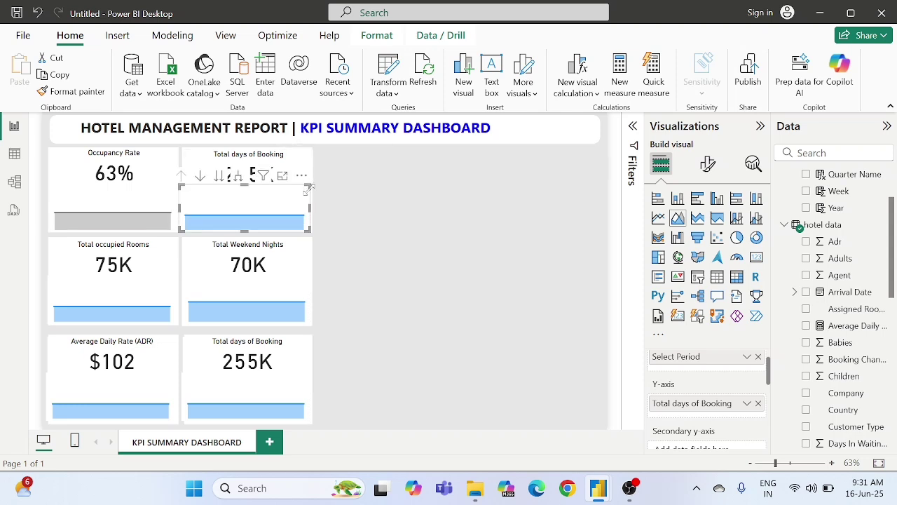
left_click_drag(309, 188, 308, 200)
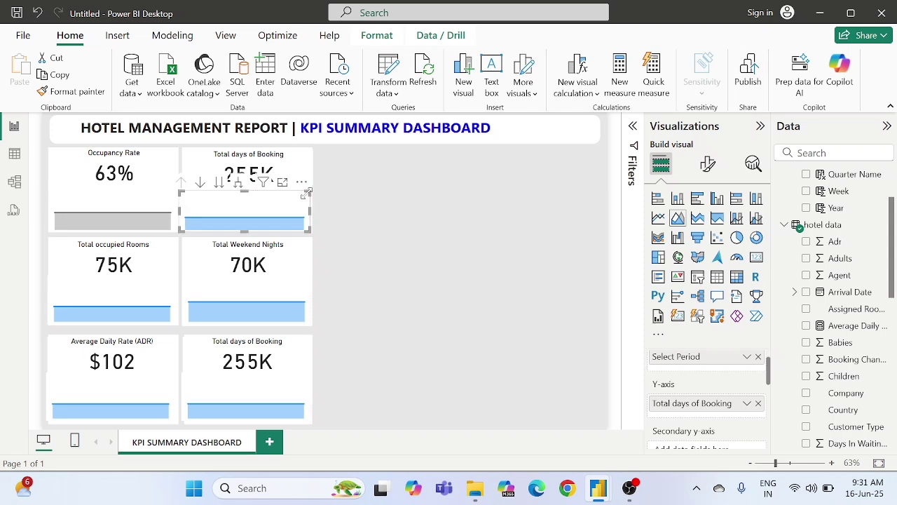
Step: Reduce the height of the area charts under the Occupancy Rate, Total occupied Rooms and Total Weekend Nights cards
left_click(129, 202)
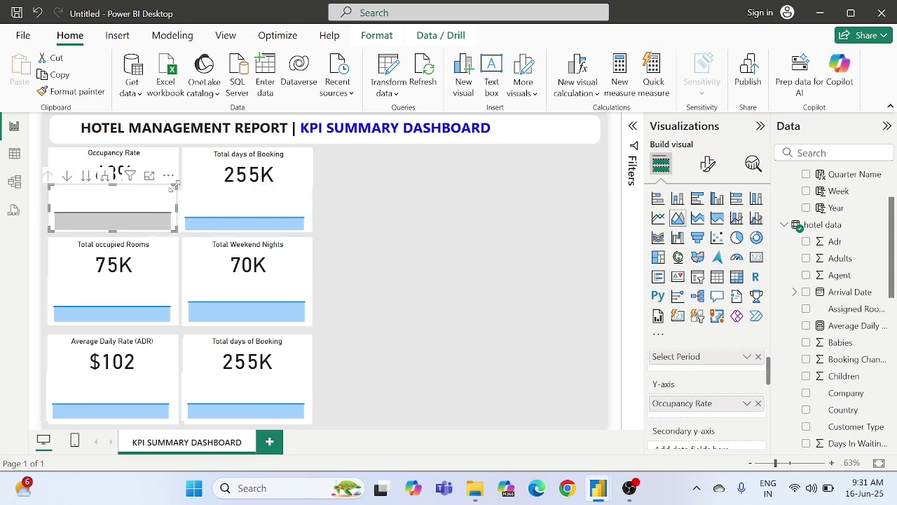
left_click_drag(175, 189, 175, 195)
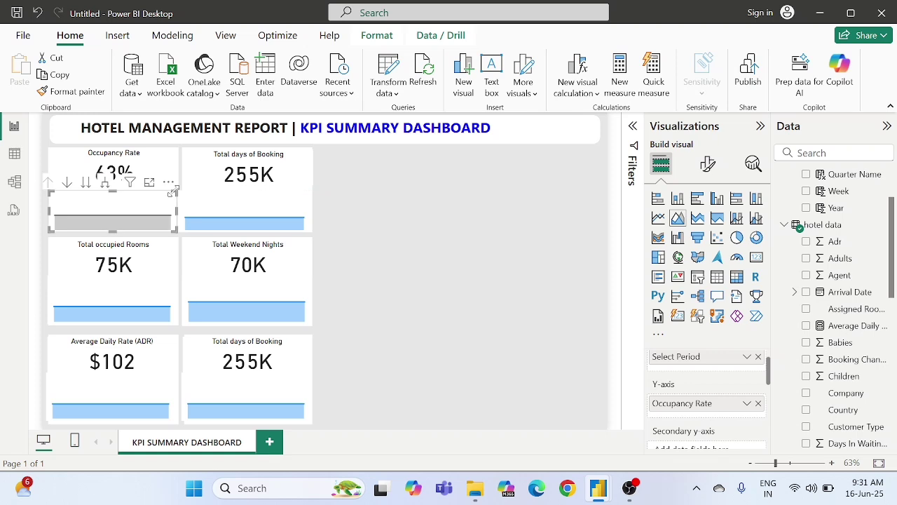
left_click(140, 281)
left_click_drag(174, 279, 176, 296)
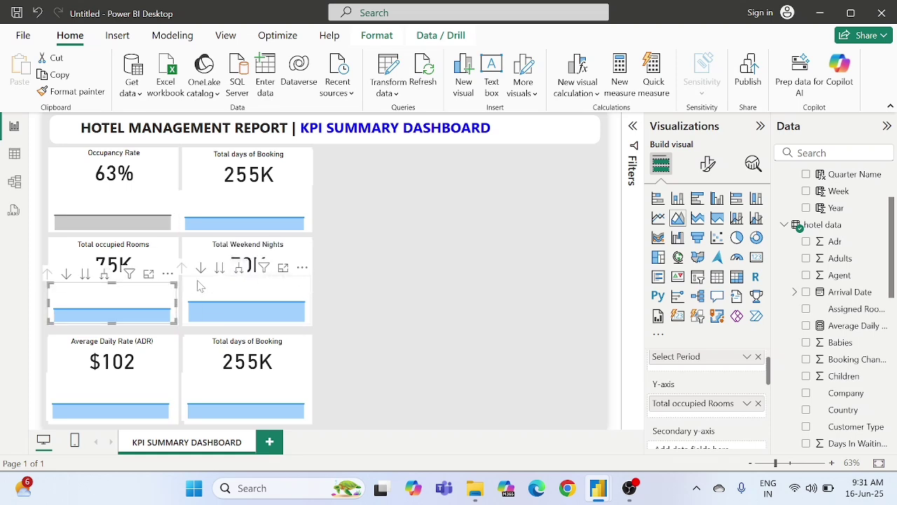
left_click(199, 286)
left_click_drag(182, 277, 186, 288)
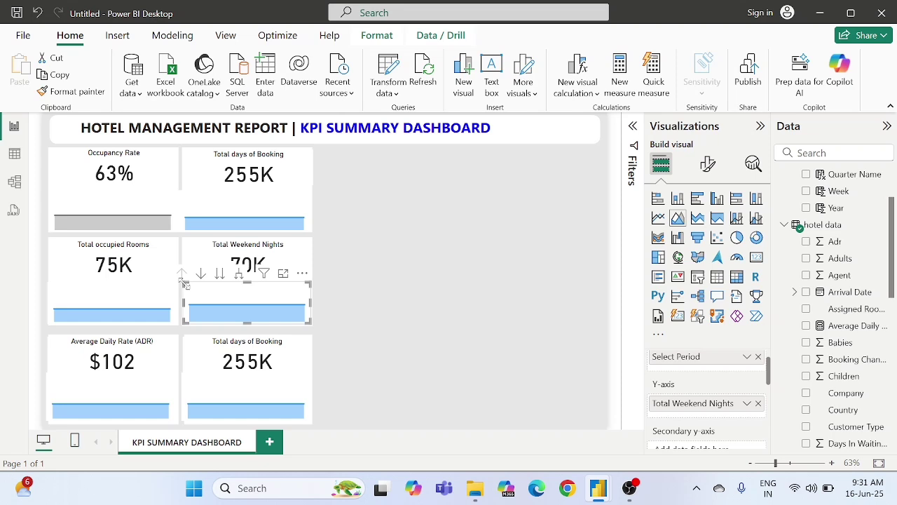
left_click(336, 240)
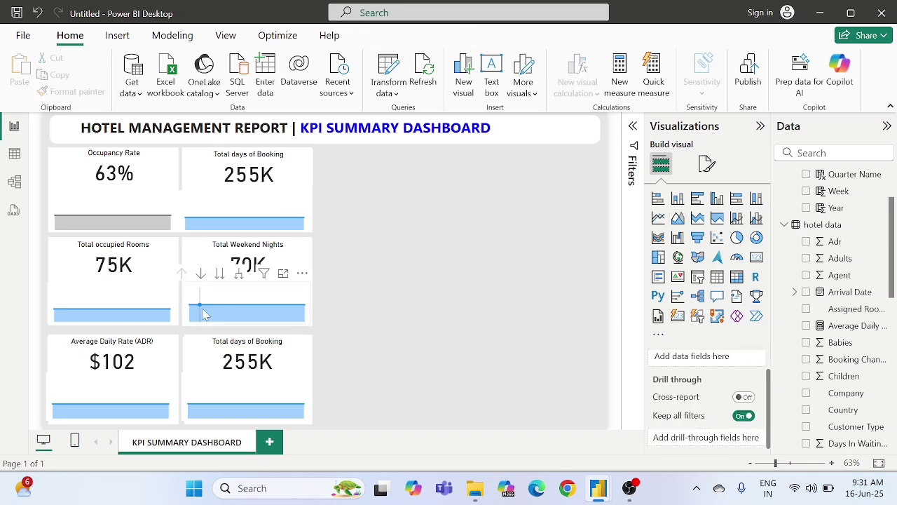
Step: Reduce the height of the area charts under the Average Daily Rate (ADR) card and the Total days of Booking card beside it
left_click(171, 375)
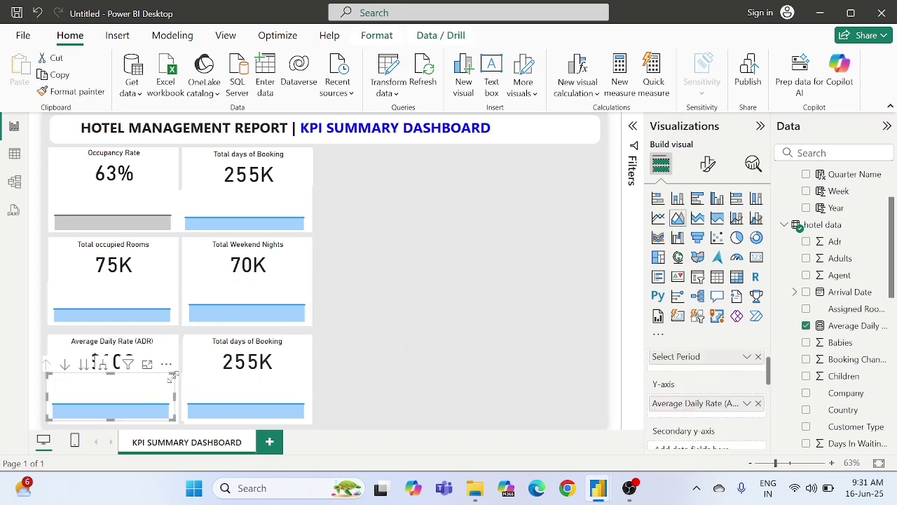
left_click_drag(172, 375, 170, 387)
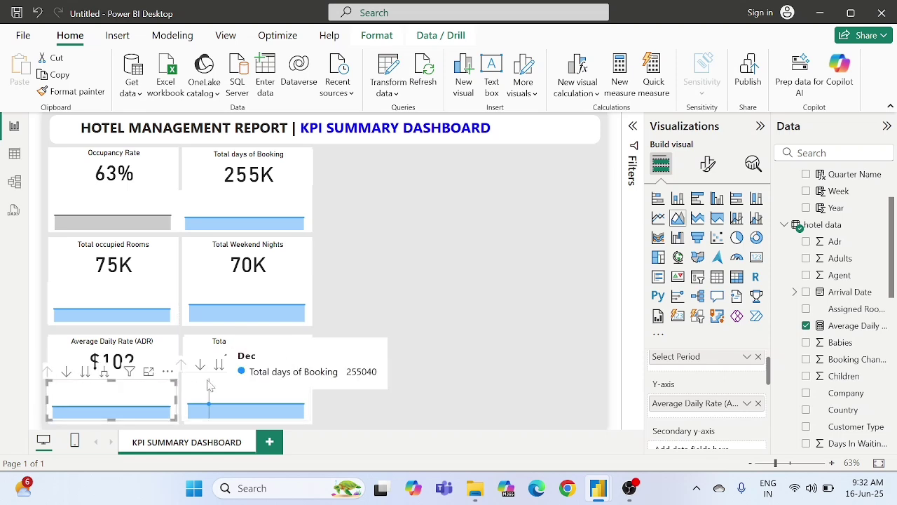
left_click(195, 384)
left_click(185, 381)
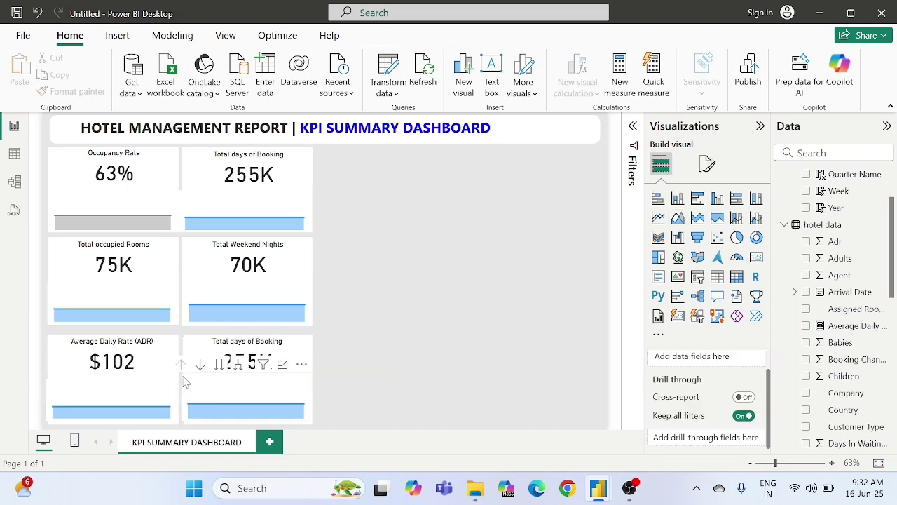
left_click(185, 381)
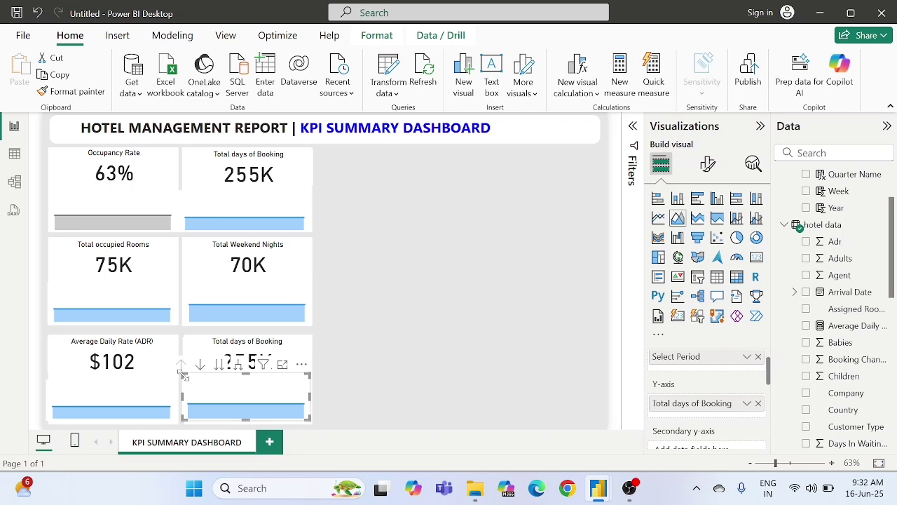
left_click_drag(182, 374, 186, 385)
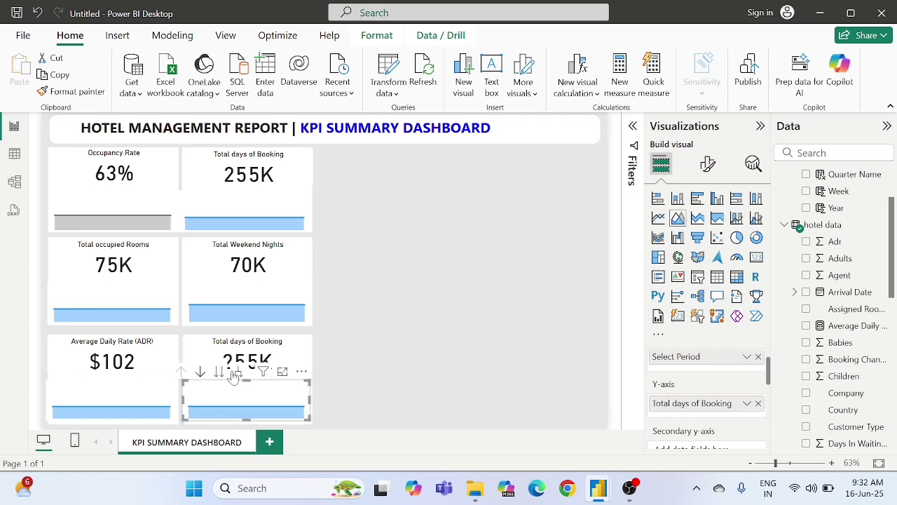
left_click(379, 321)
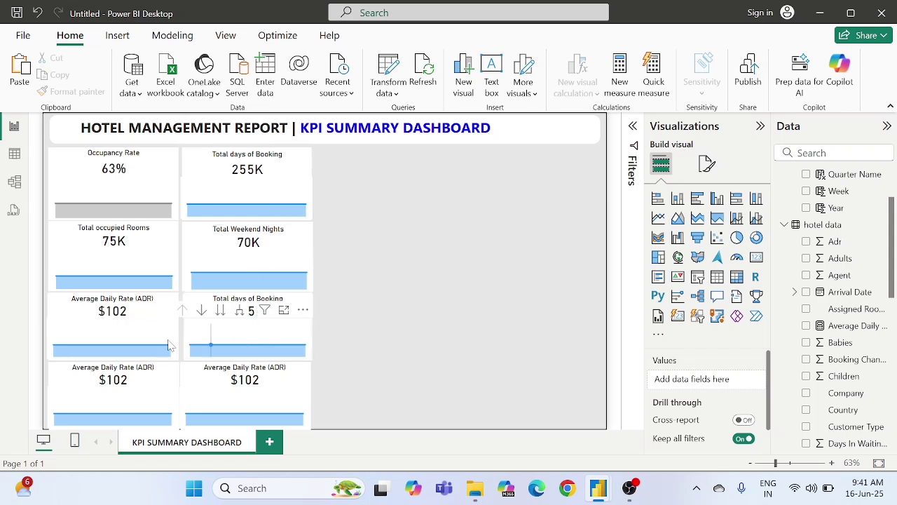
left_click(137, 332)
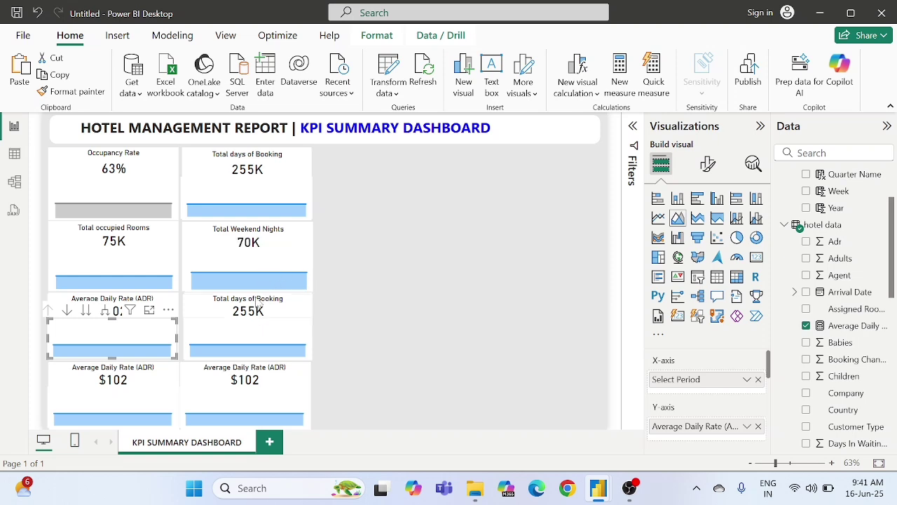
left_click(461, 287)
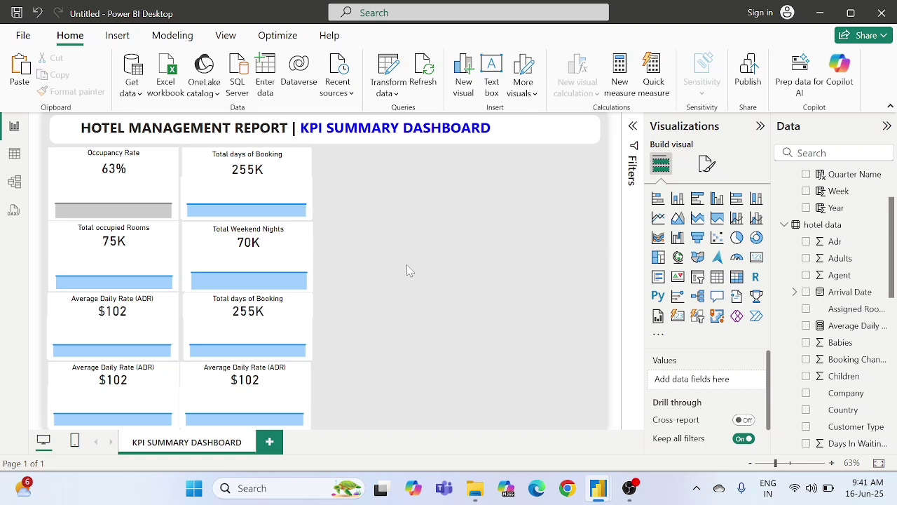
Step: Create a measure named Total Weekday Nights in the hotel data table, using CALCULATE over the SUM of 'hotel data'[Stays In Week Nights]
right_click(824, 226)
left_click(720, 211)
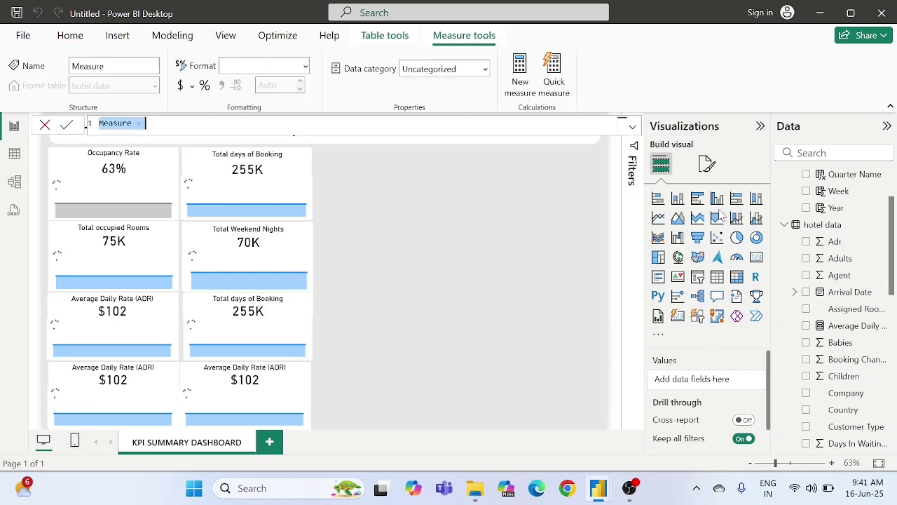
key("BackSpace")
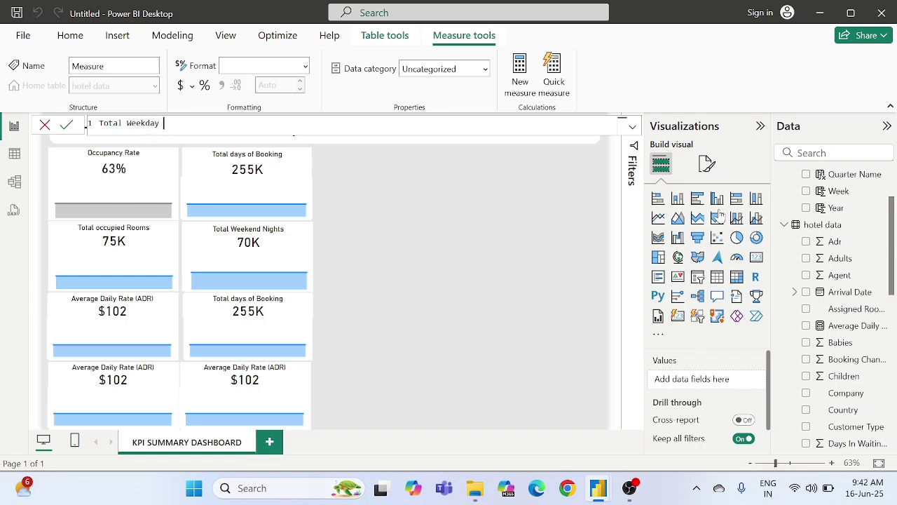
type("Nights = CALCULATE(")
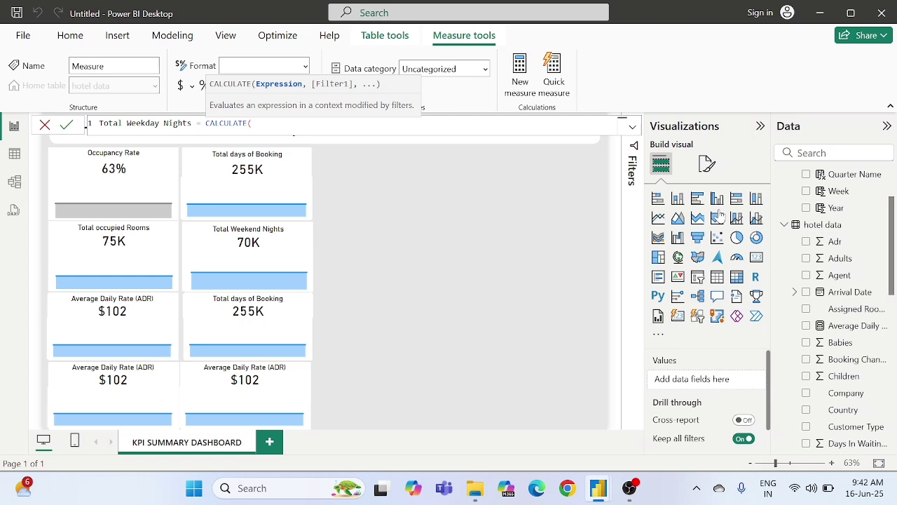
type(")")
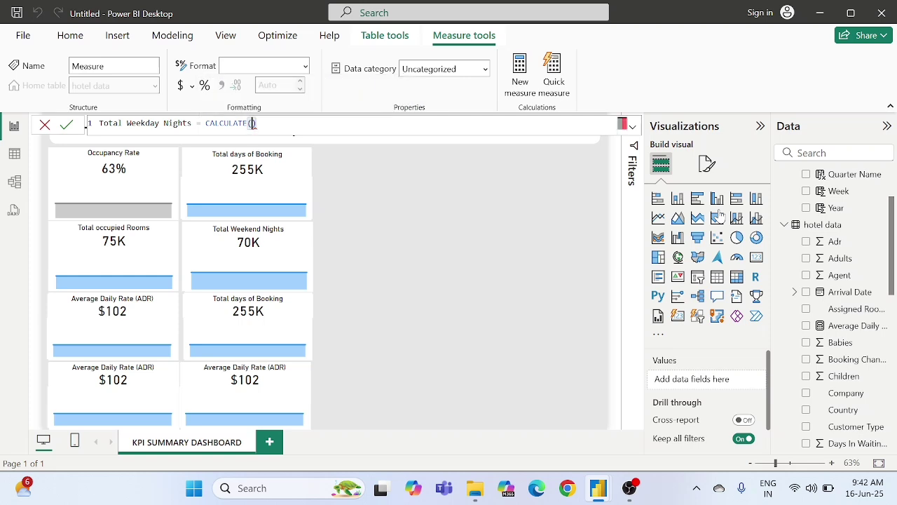
type("SUM()")
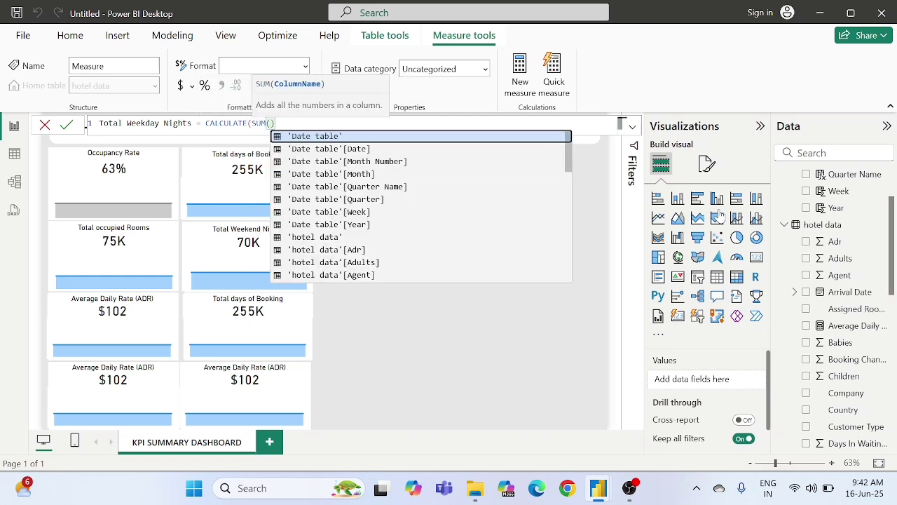
key("Left")
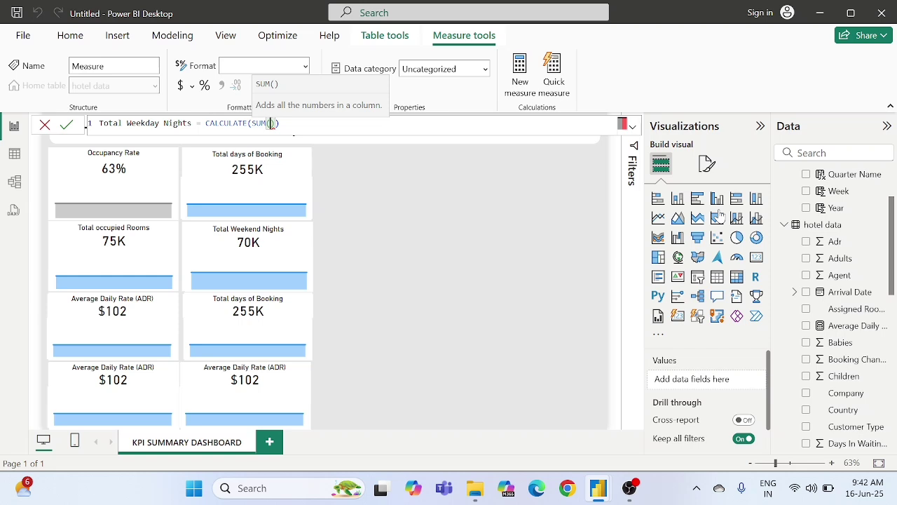
type("sta")
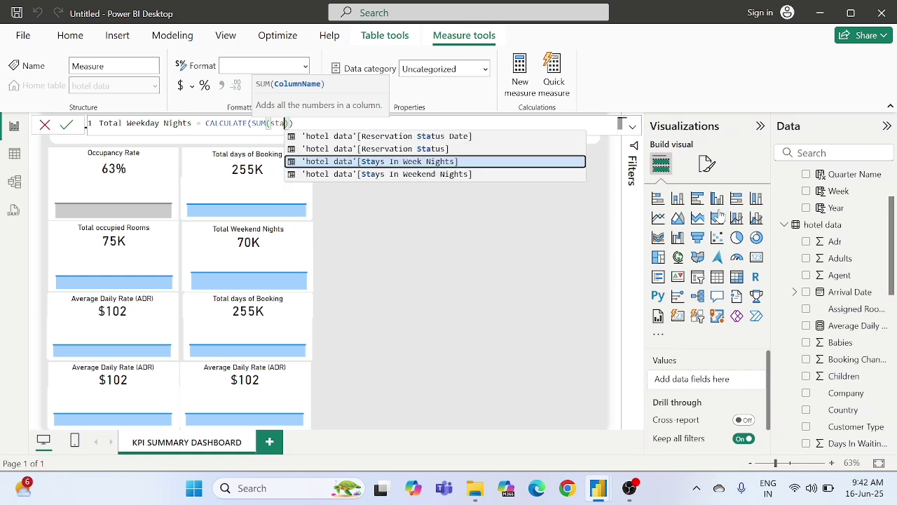
type("ys")
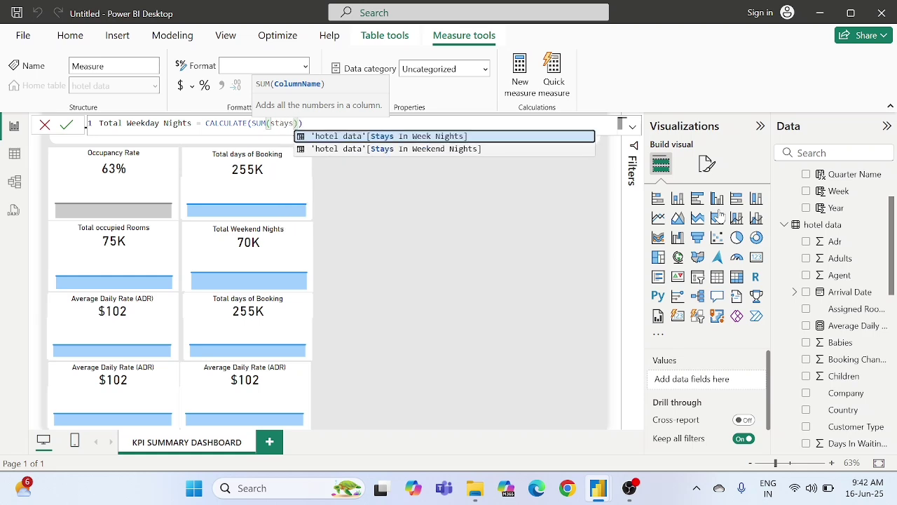
key("Tab")
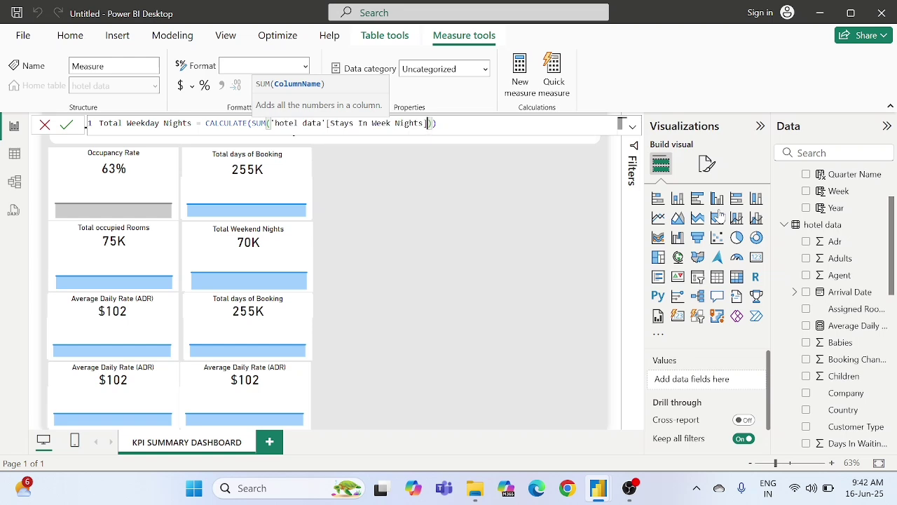
type(")")
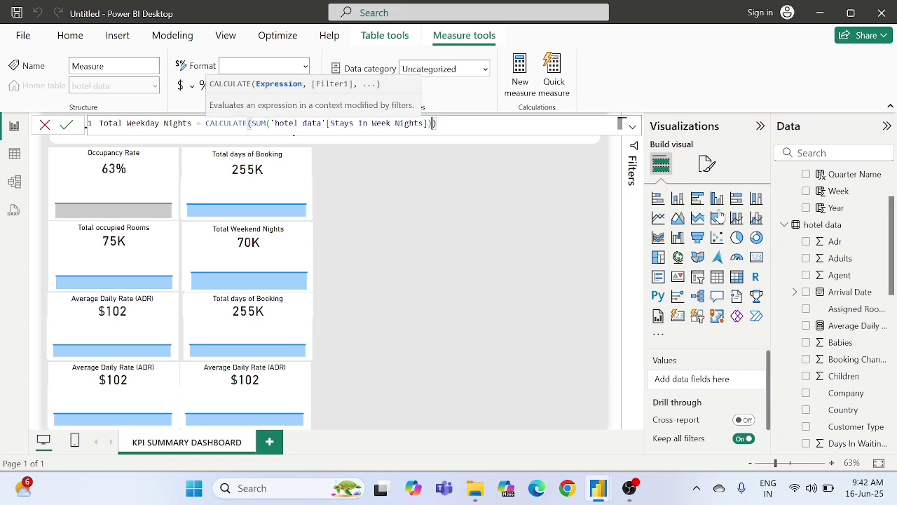
type(",")
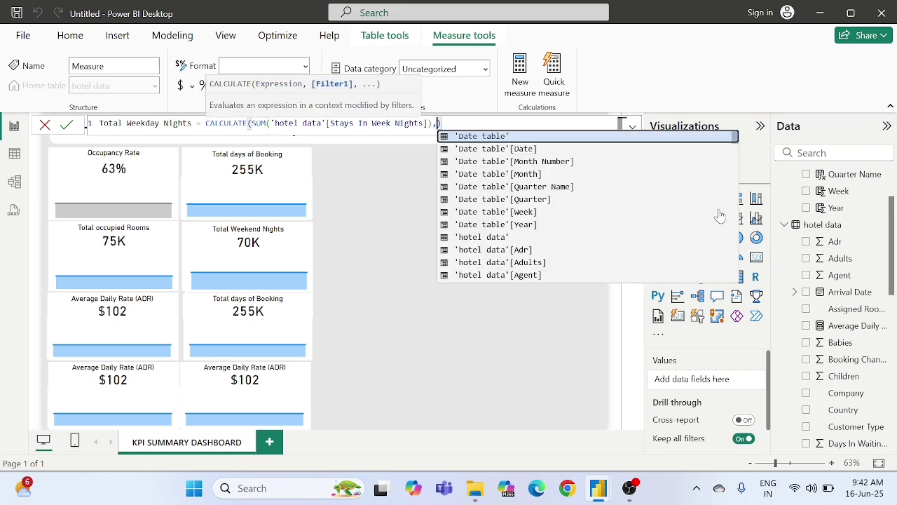
type("'Date table'")
key("BackSpace")
key("BackSpace")
key("BackSpace")
key("BackSpace")
key("BackSpace")
key("BackSpace")
key("BackSpace")
key("BackSpace")
key("BackSpace")
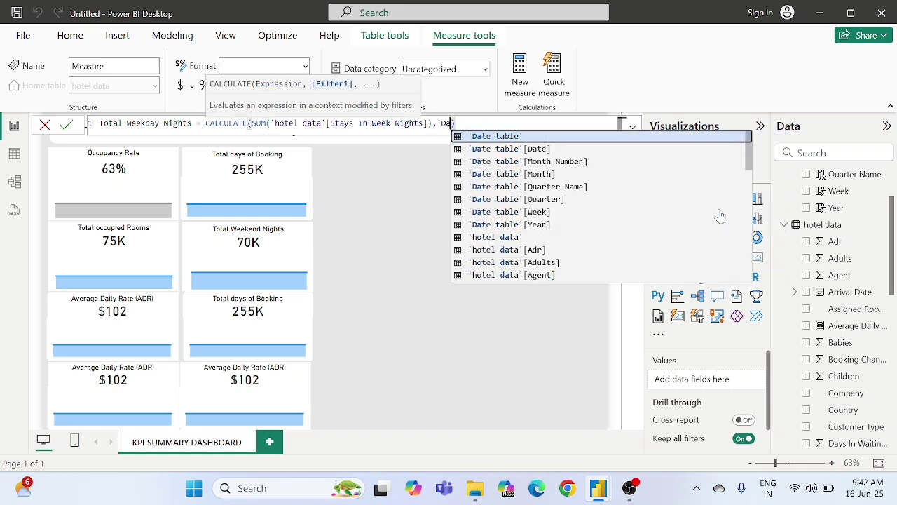
key("BackSpace")
key("BackSpace")
Step: Complete the Total Weekday Nights formula with the filter 'hotel data'[Is Canceled]=0 and commit the measure
type("ho")
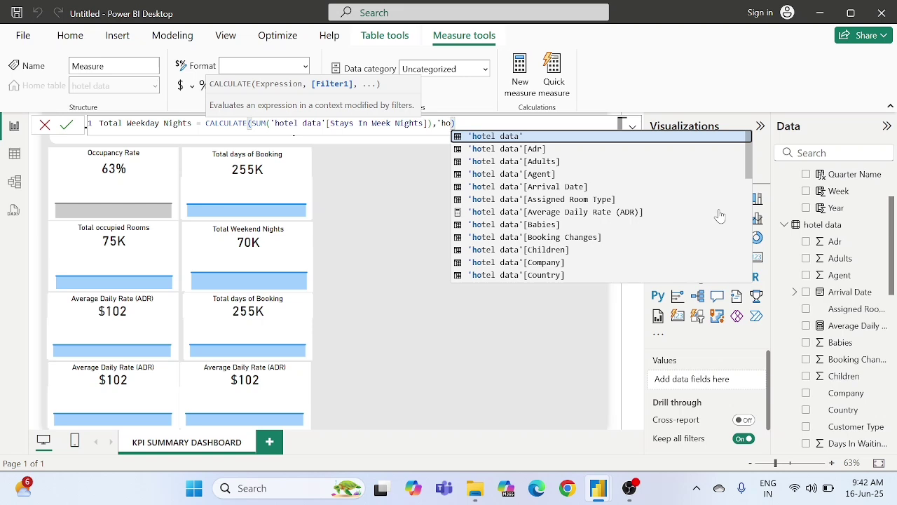
key("Tab")
type("[")
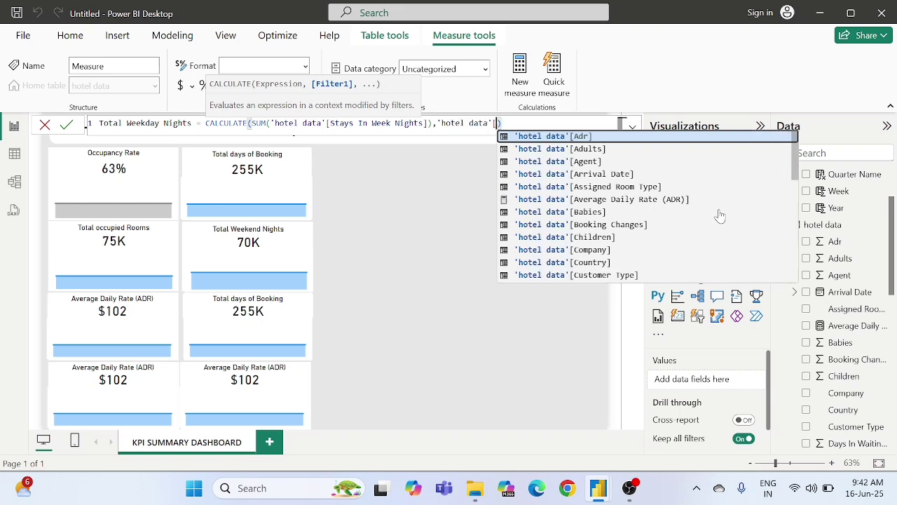
type("is")
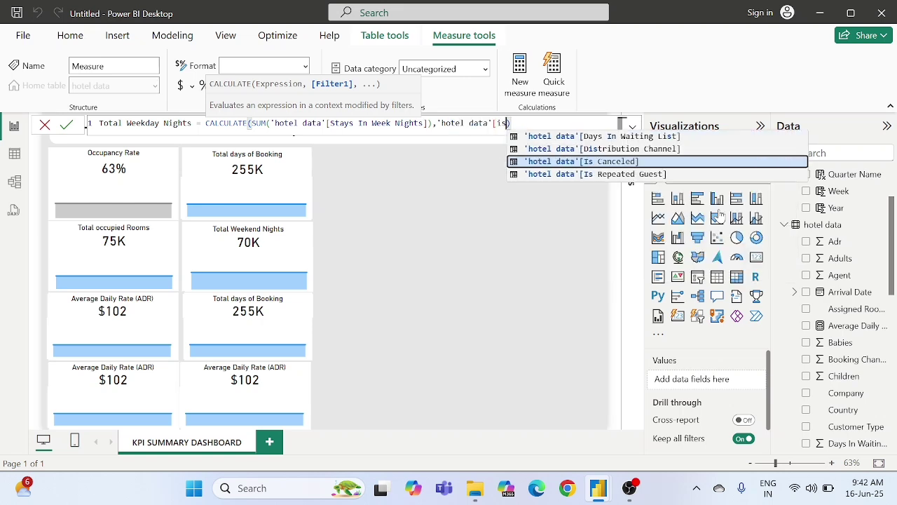
key("Tab")
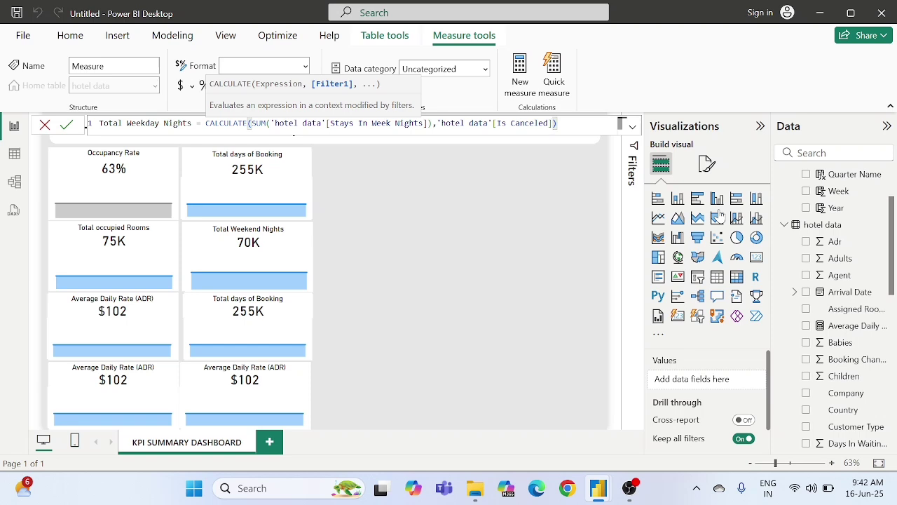
type("=0")
left_click(191, 123)
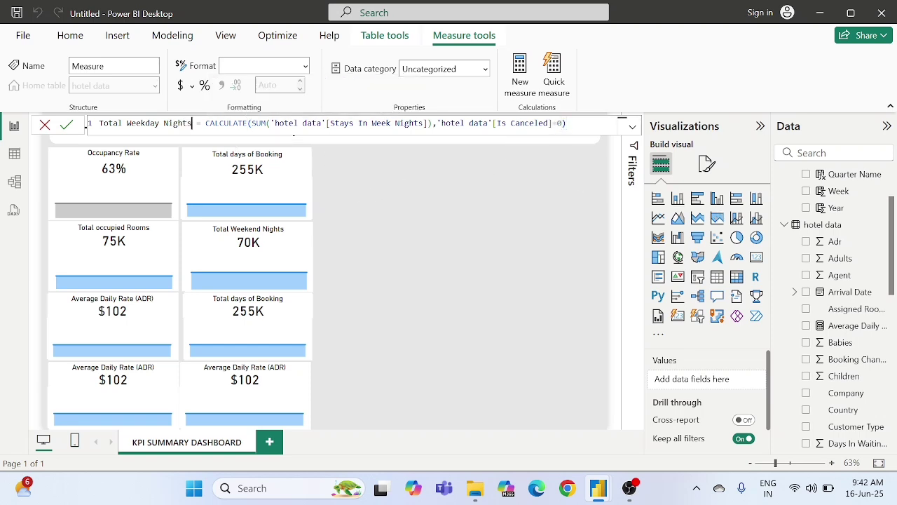
left_click(66, 125)
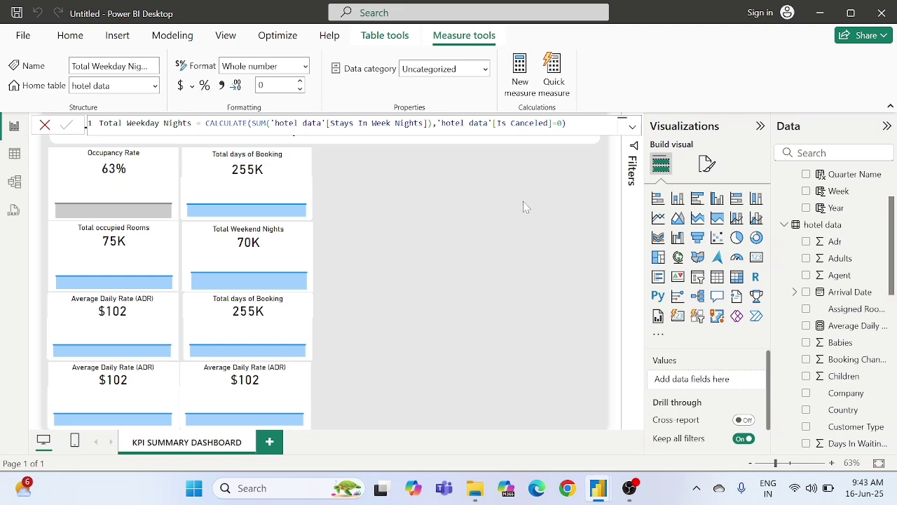
Step: Replace the field of the Total days of Booking card below Total Weekend Nights with the Total Weekday Nights measure
left_click(231, 317)
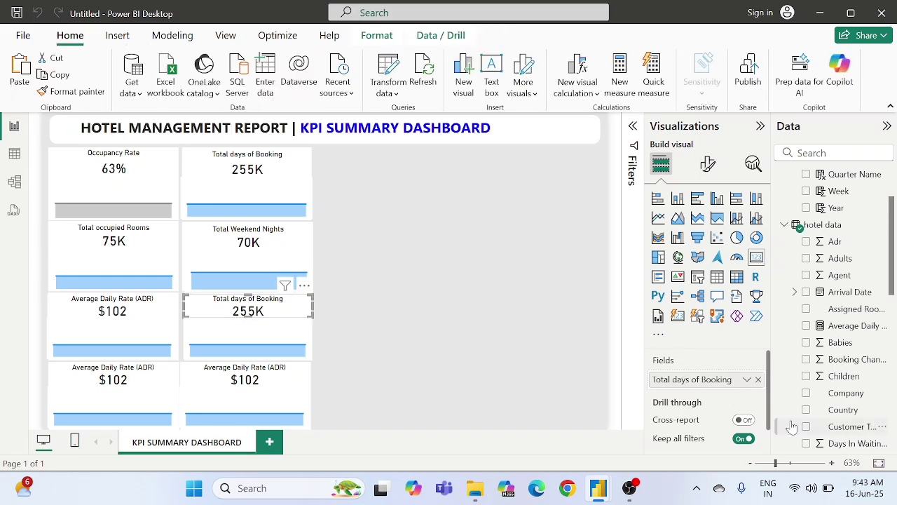
scroll(839, 354, "down", 6)
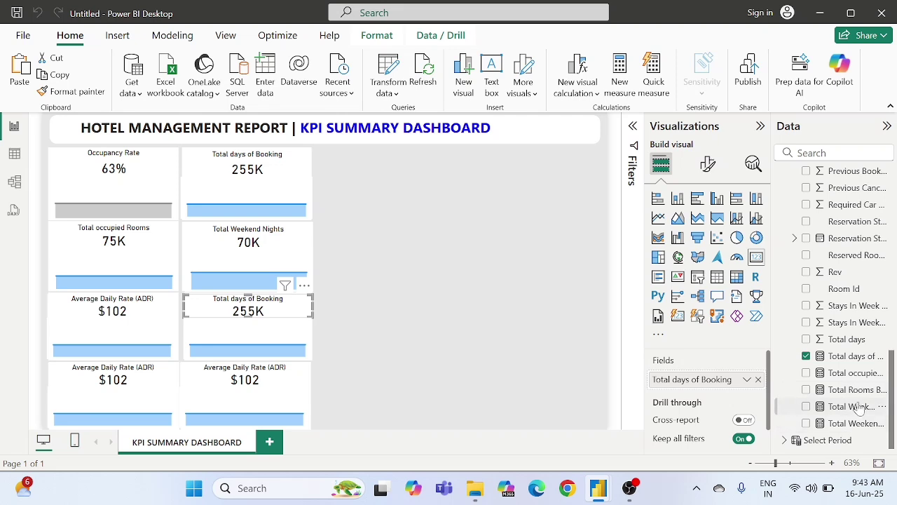
left_click(758, 379)
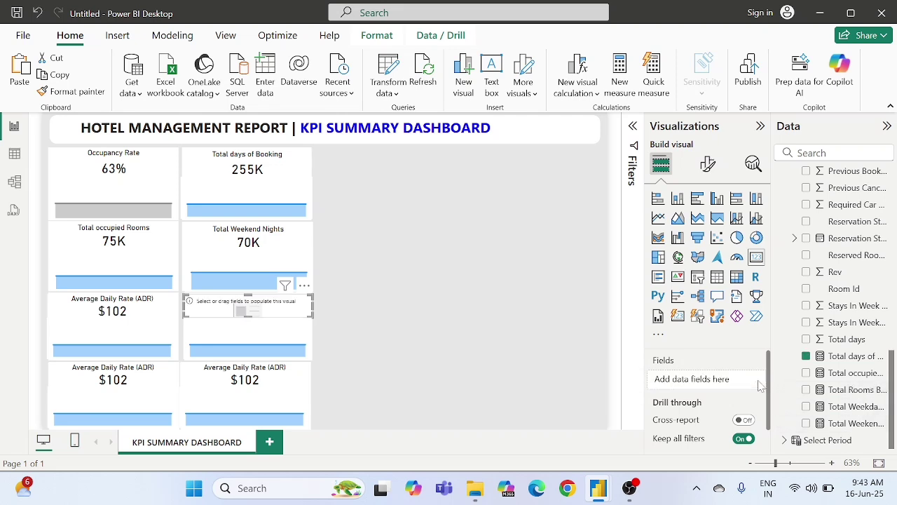
left_click_drag(858, 410, 713, 379)
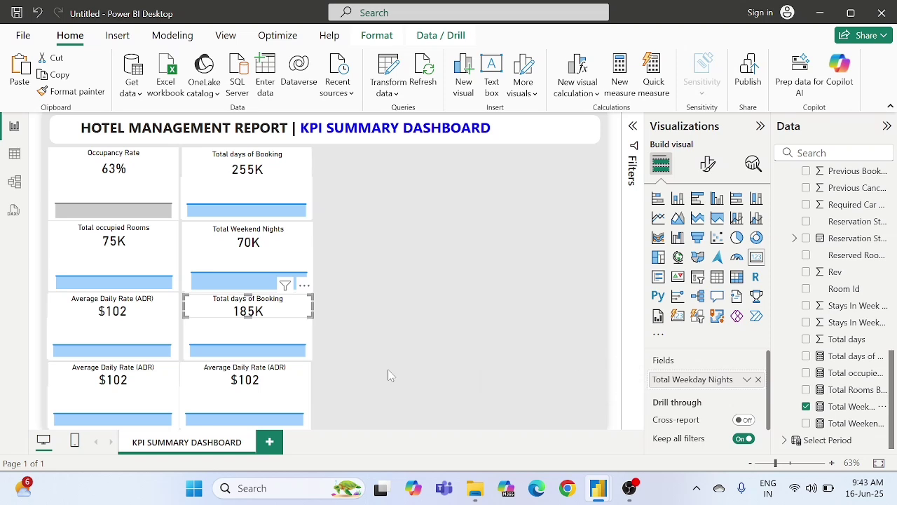
Step: Replace the Y-axis field of the area chart directly under that card with the Total Weekday Nights measure
key("ctrl+z")
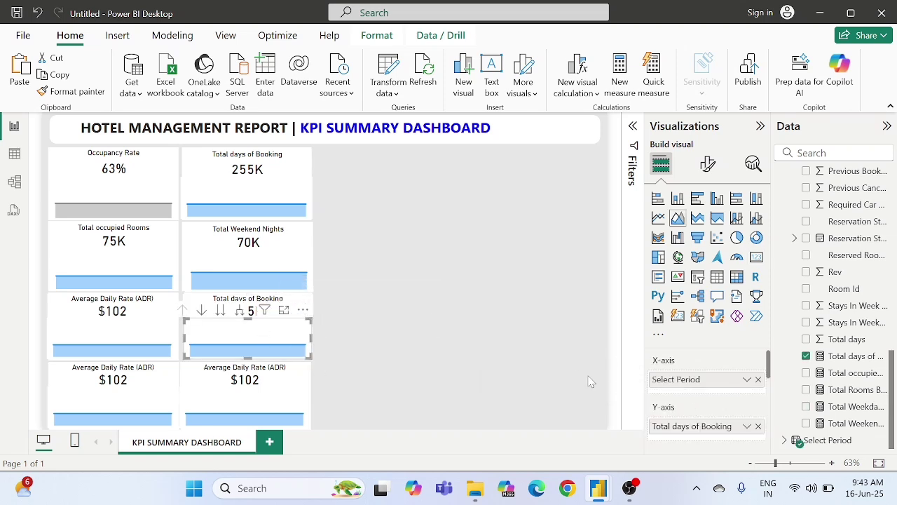
left_click(755, 426)
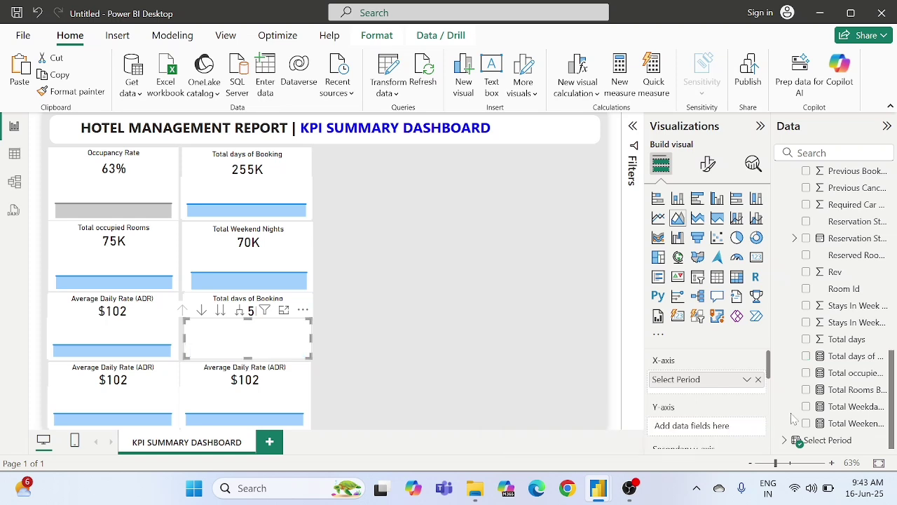
left_click_drag(831, 409, 694, 425)
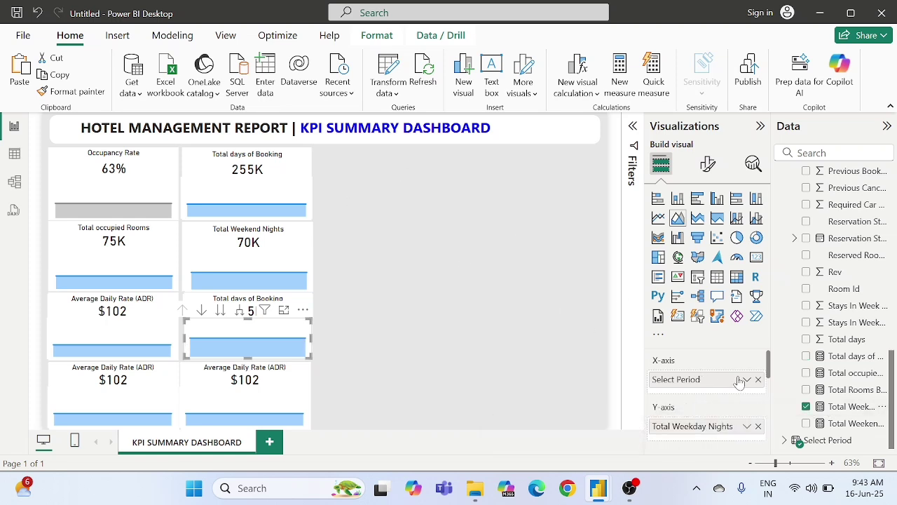
Step: Copy the measure's name from its formula and set it as the 185K card's title, Total Weekday Nights
left_click(848, 407)
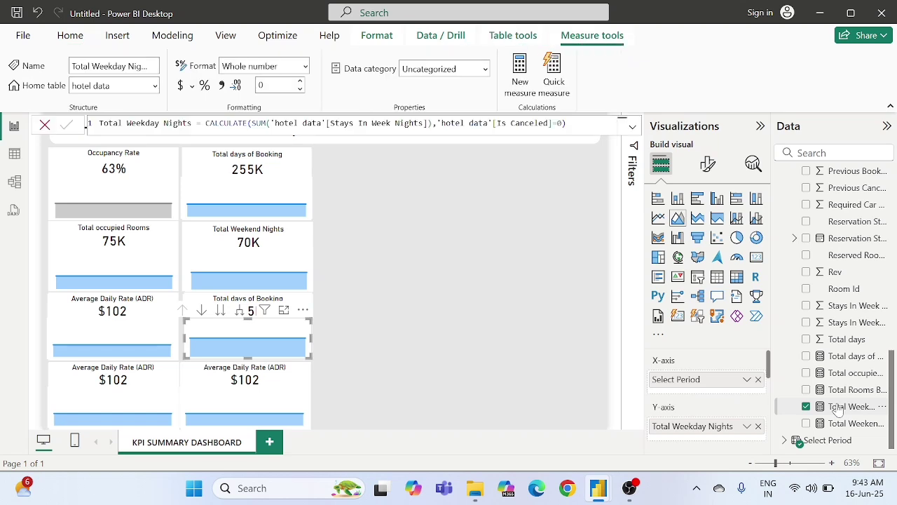
left_click_drag(192, 123, 99, 124)
key("ctrl+c")
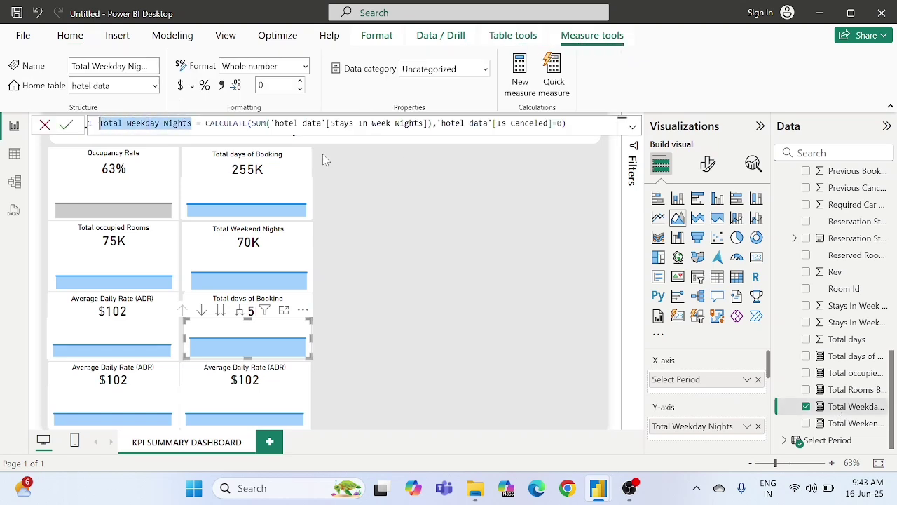
left_click(250, 309)
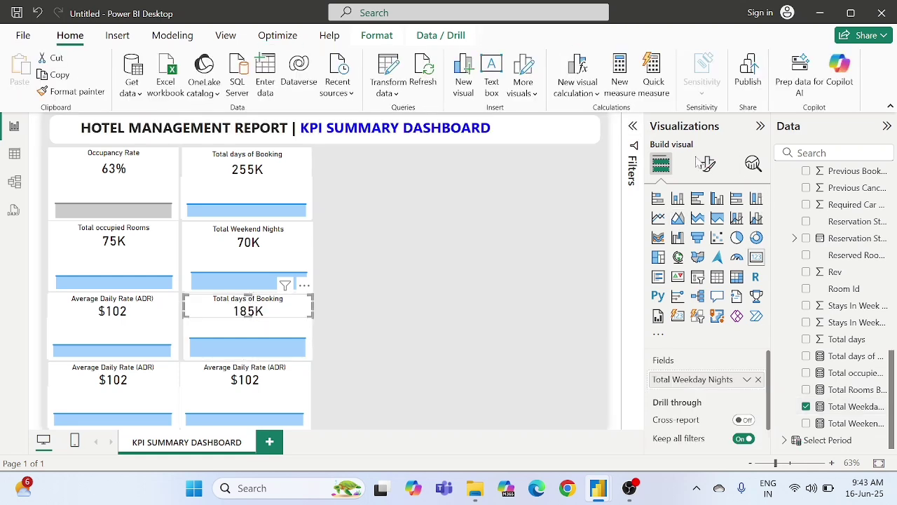
left_click(708, 162)
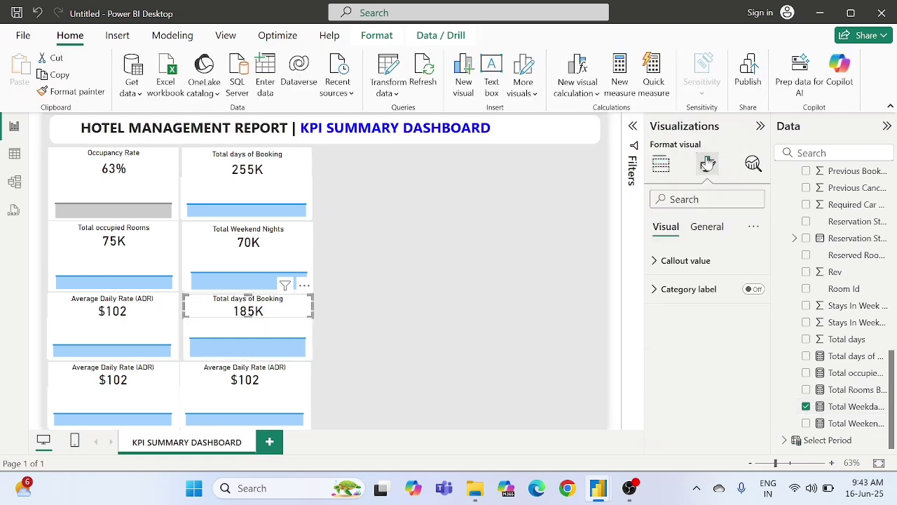
left_click(706, 225)
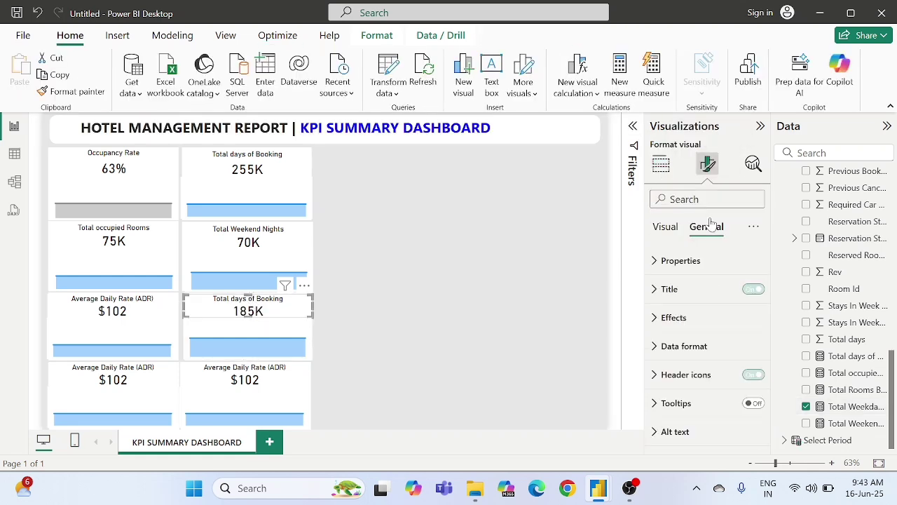
left_click(693, 290)
left_click(698, 359)
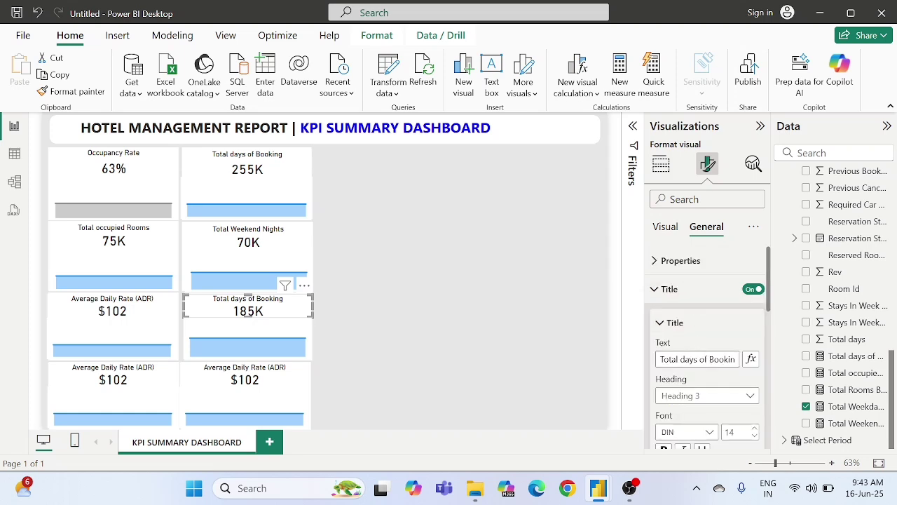
key("ctrl+a")
key("ctrl+v")
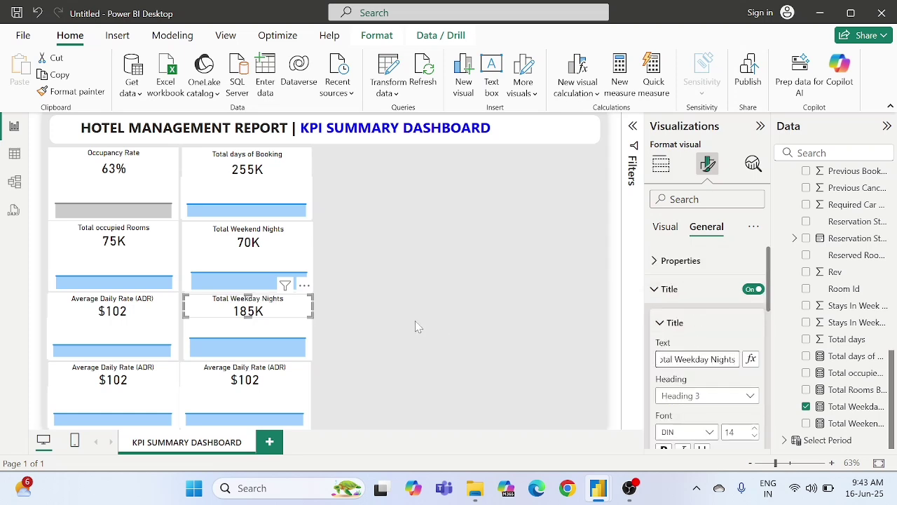
left_click(338, 316)
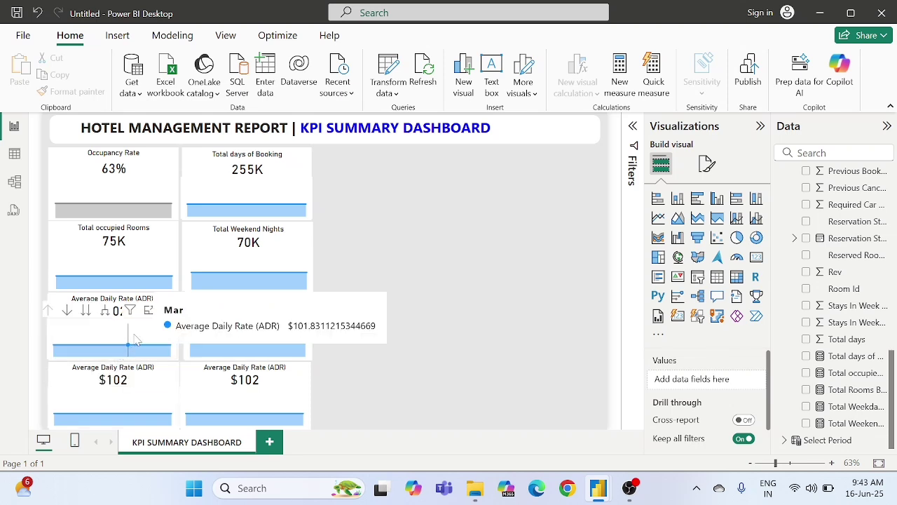
Step: Start a new measure in the hotel data table named Rev PAR, with its formula beginning with the [Average Daily Rate (ADR)] measure
scroll(809, 284, "up", 5)
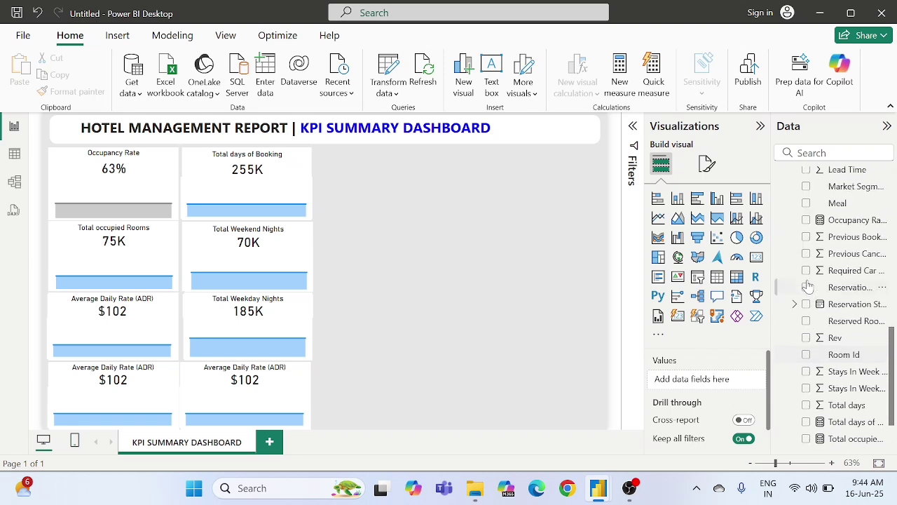
scroll(808, 284, "up", 6)
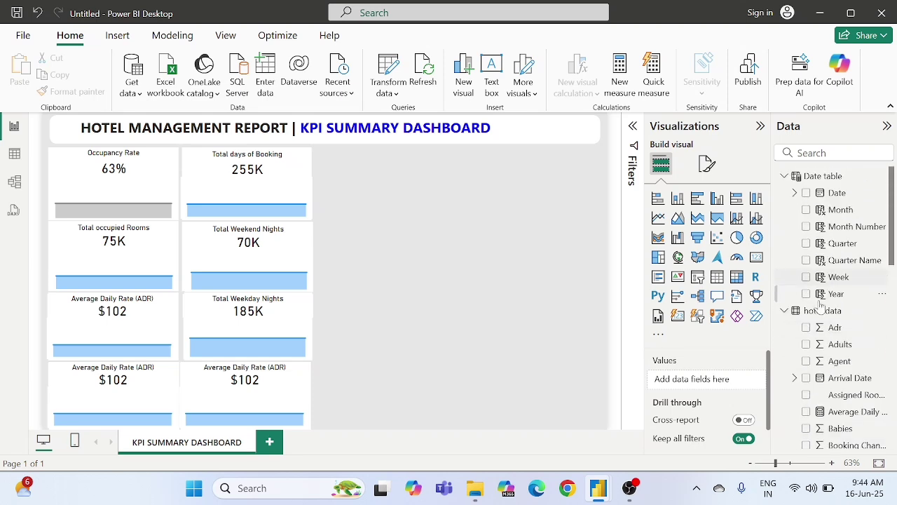
right_click(827, 314)
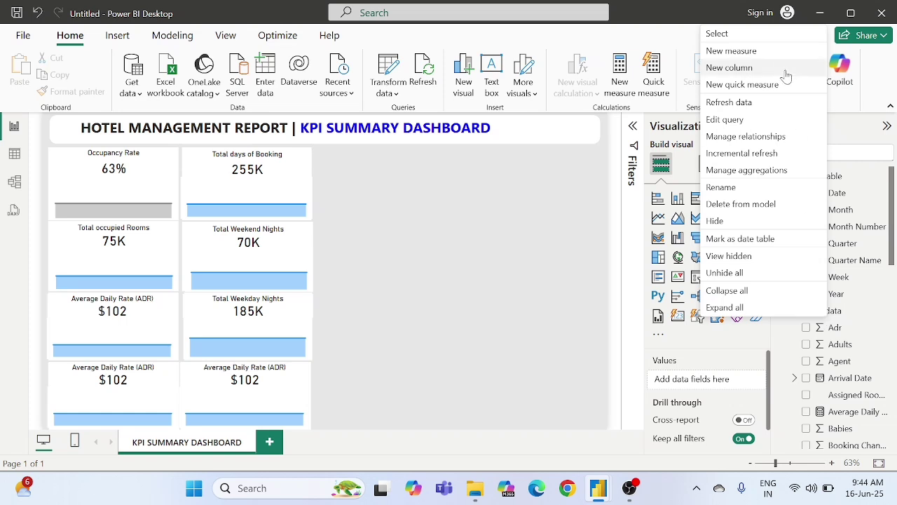
left_click(749, 52)
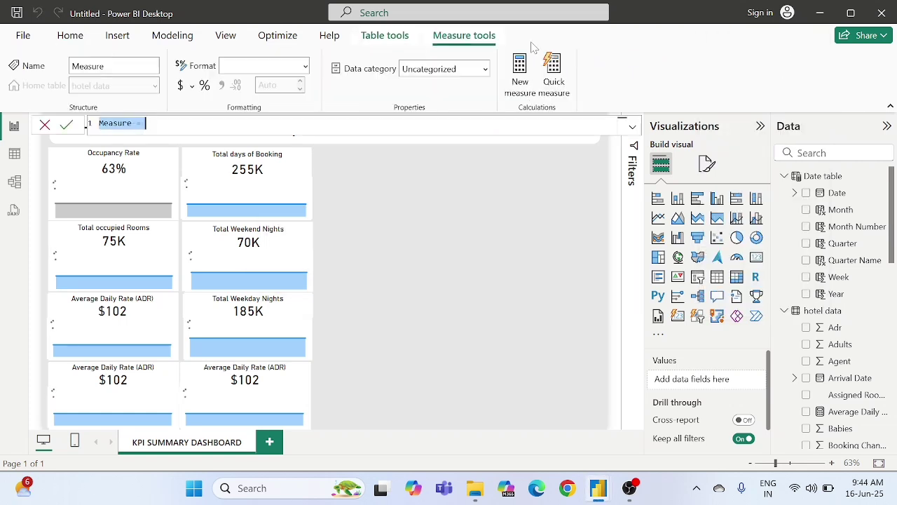
key("BackSpace")
type("Rev")
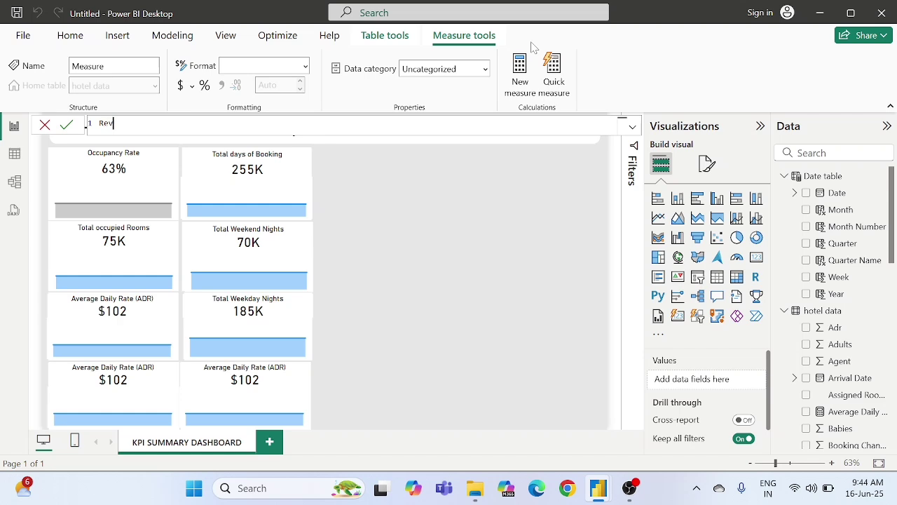
type(" PAr ")
type("R")
type("= avera")
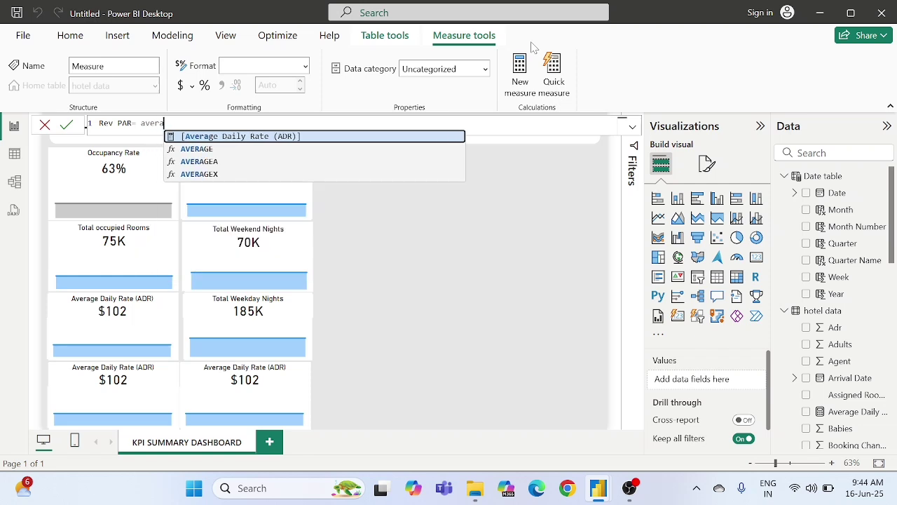
key("Tab")
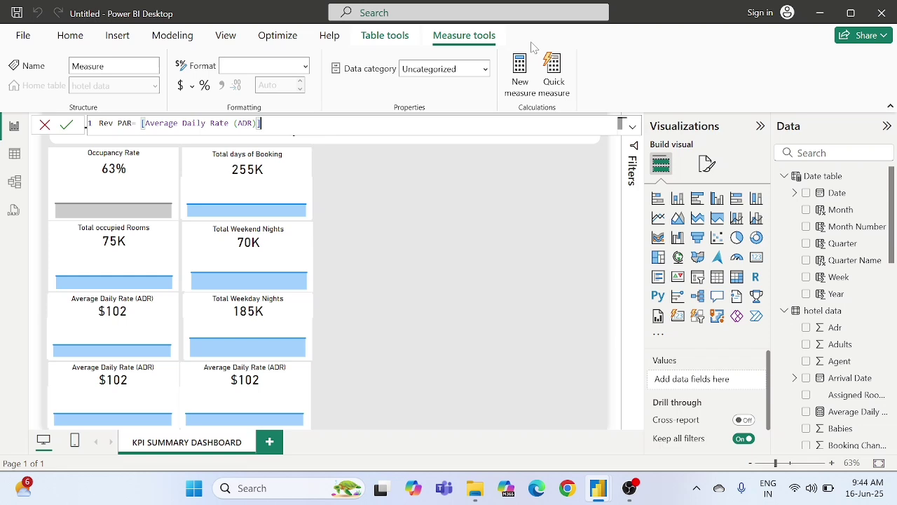
Step: Multiply the average daily rate by [Occupancy Rate] in the Rev PAR formula and commit the measure
type("+")
key("BackSpace")
type("*o")
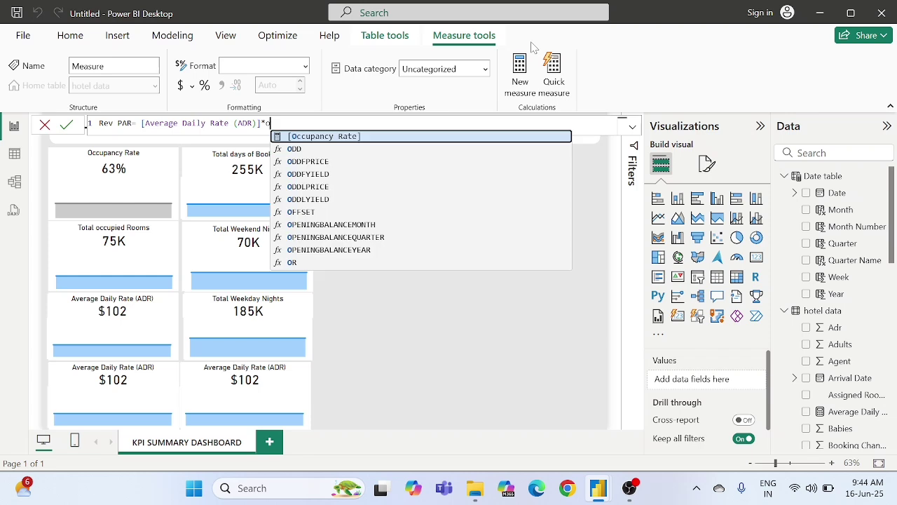
type("ccu")
key("Tab")
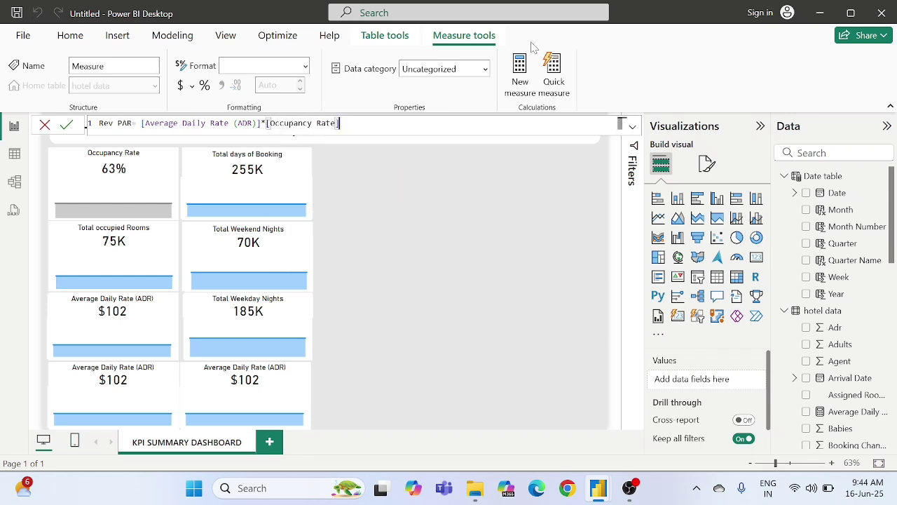
left_click(66, 125)
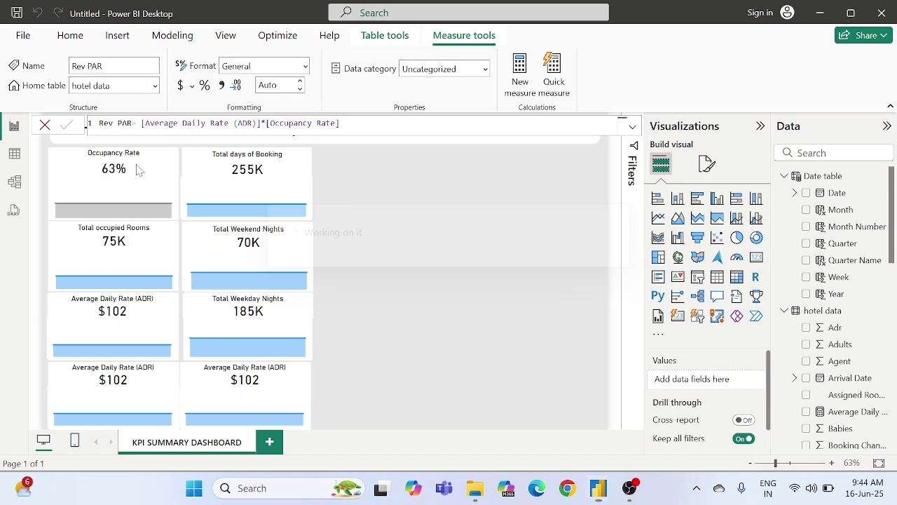
Step: Replace the field of the first column's lowest Average Daily Rate card with Rev PAR and format that measure as currency in dollars
left_click(146, 382)
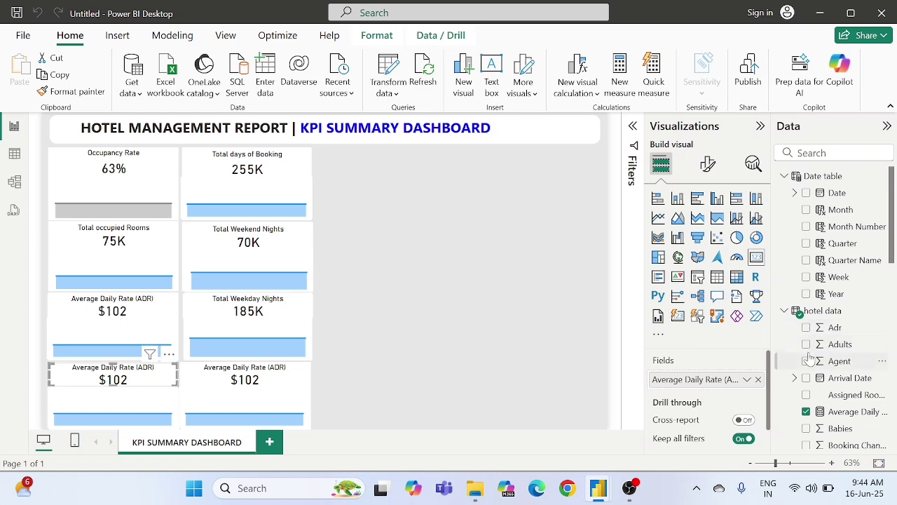
scroll(808, 358, "down", 7)
scroll(809, 358, "down", 1)
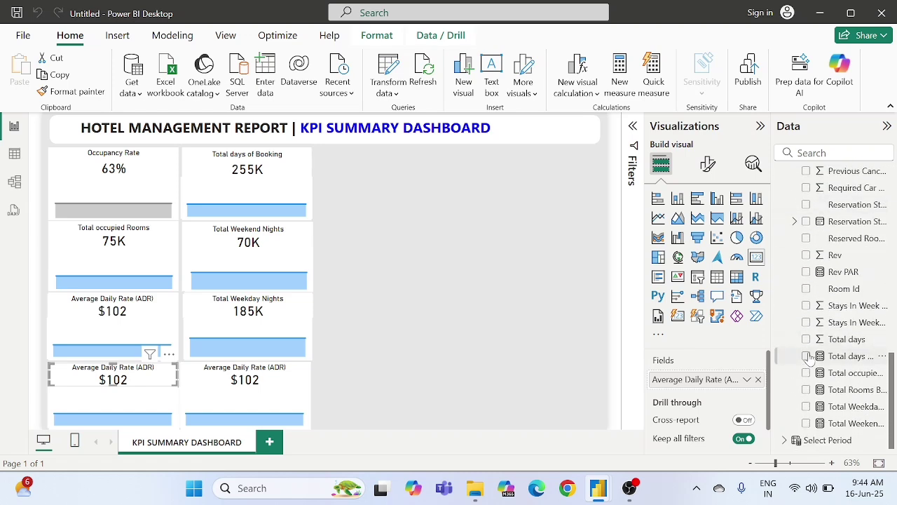
scroll(808, 357, "up", 3)
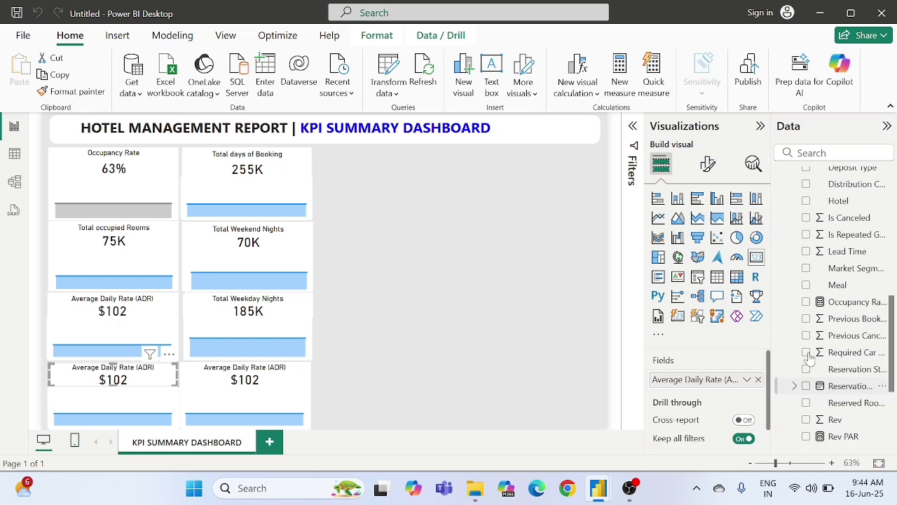
scroll(808, 357, "down", 3)
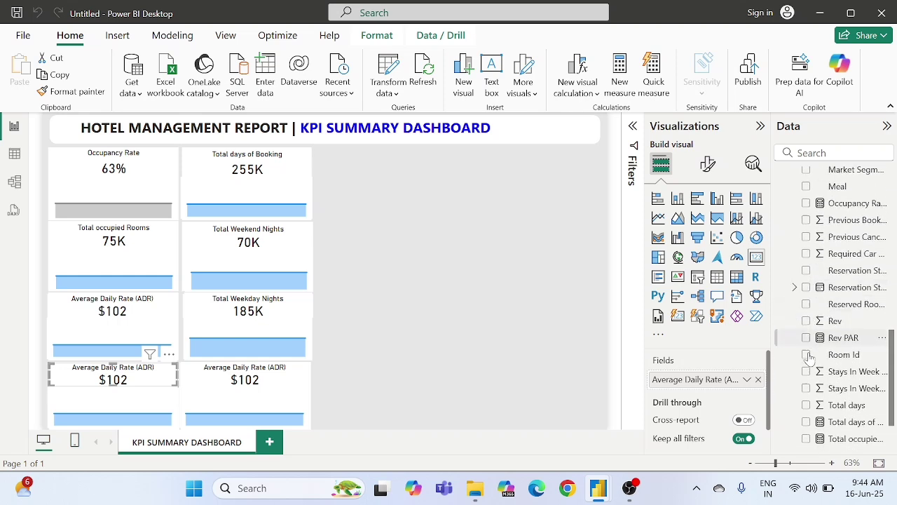
left_click_drag(847, 343, 715, 387)
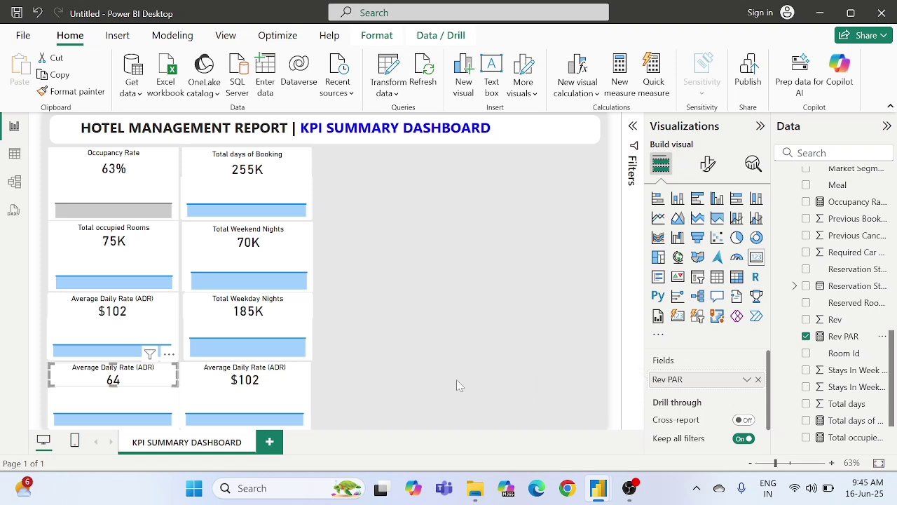
left_click(843, 339)
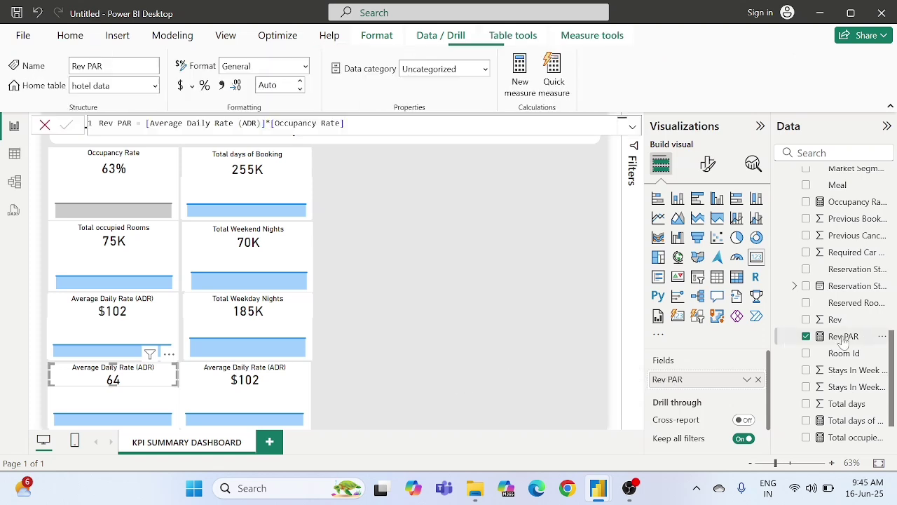
left_click(180, 85)
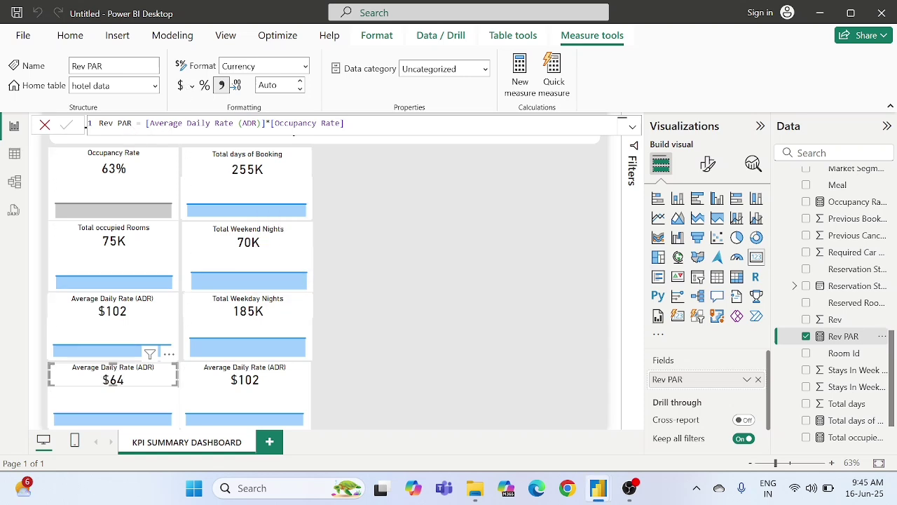
Step: Copy the measure's name from its formula and set it as the $64 card's title, Rev PAR
left_click_drag(131, 123, 98, 125)
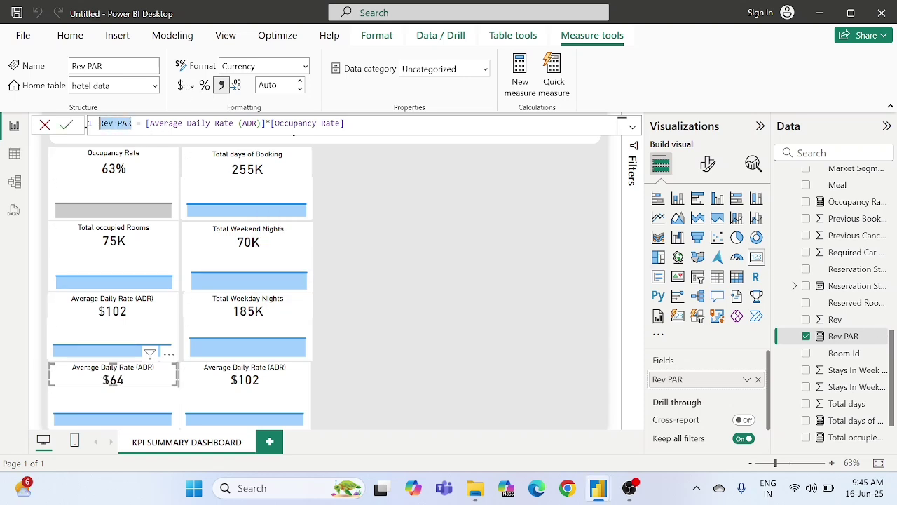
left_click(712, 170)
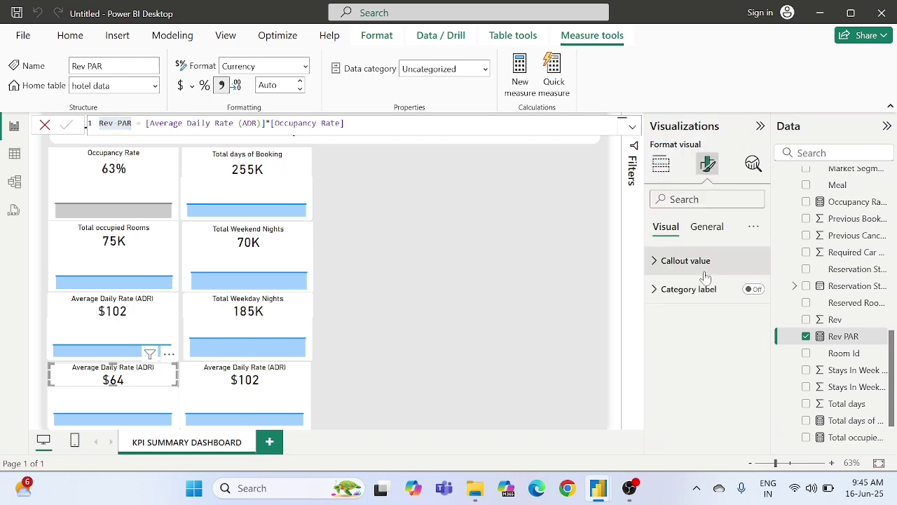
left_click(708, 231)
left_click(691, 290)
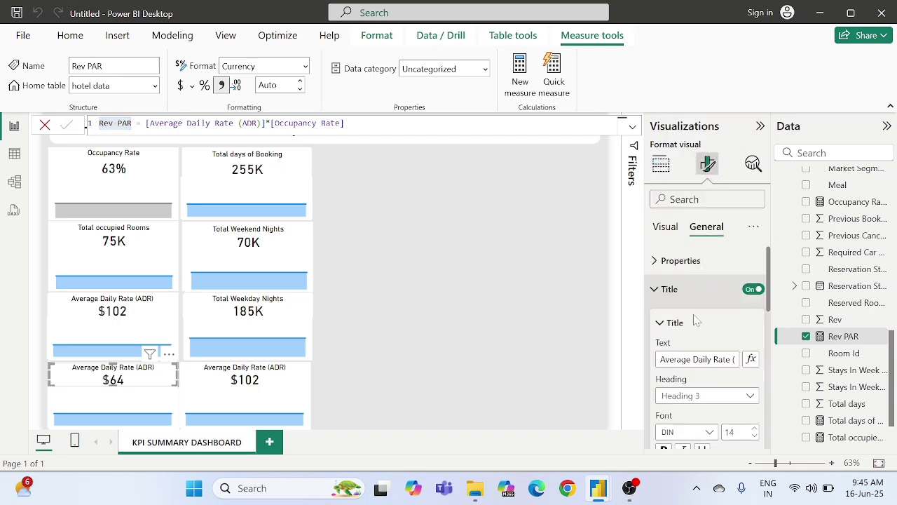
left_click(697, 359)
key("ctrl+a")
type("Rev PAR")
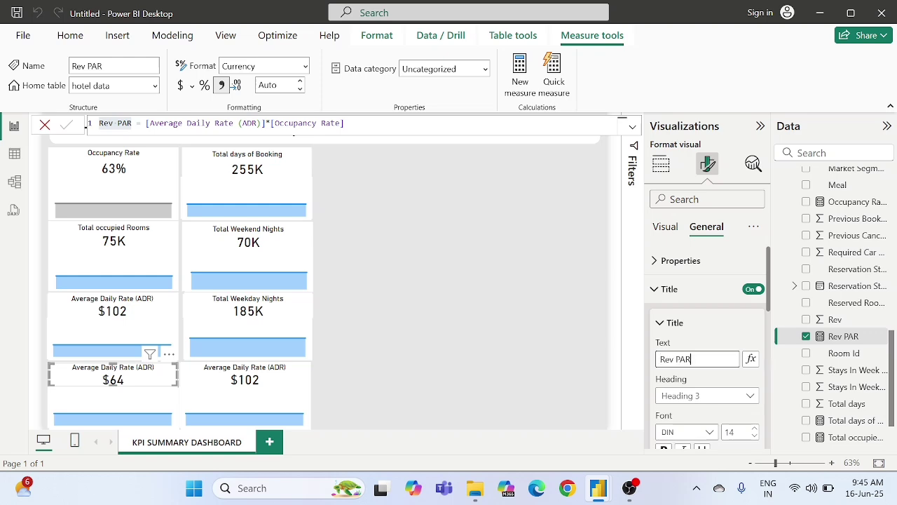
Step: Replace the Y-axis field of the area chart directly under the Rev PAR card with the Rev PAR measure
left_click(136, 404)
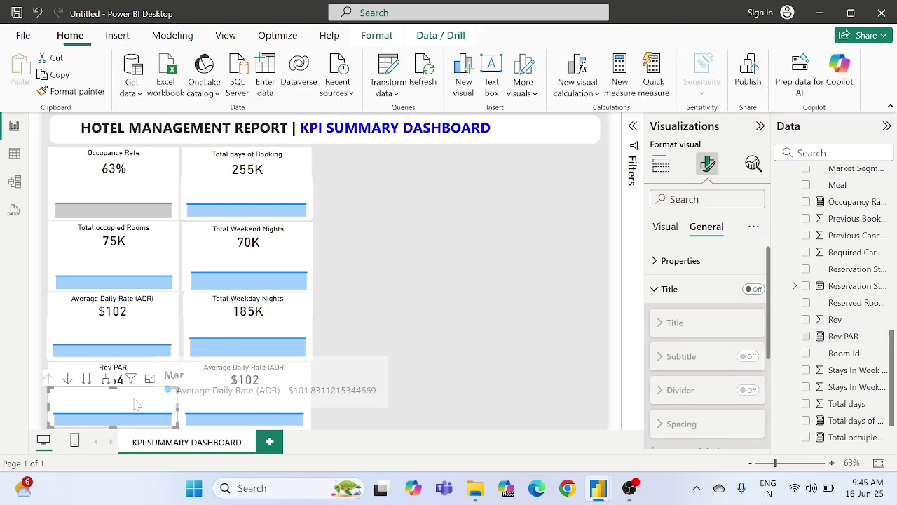
left_click(663, 168)
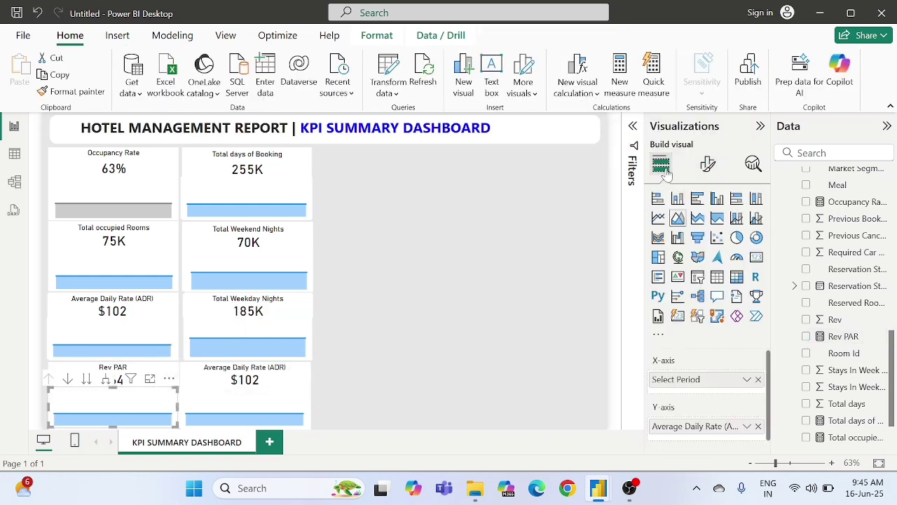
left_click(758, 427)
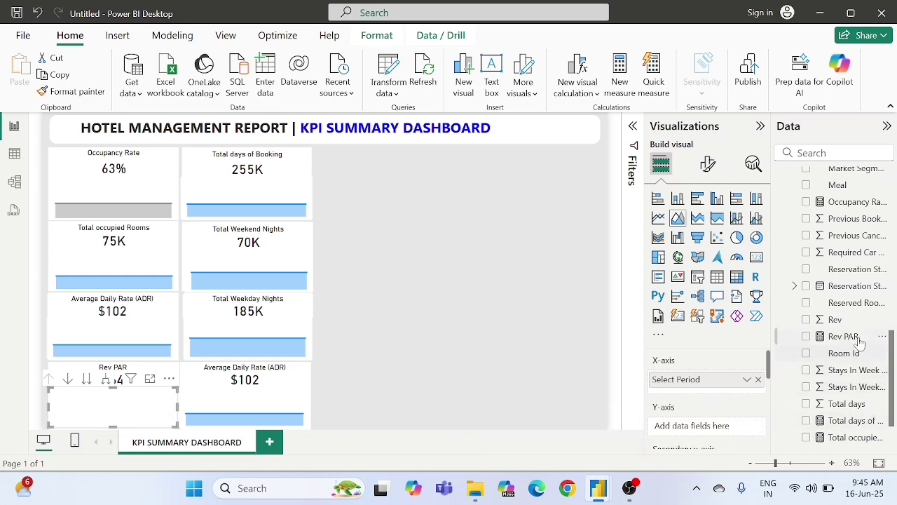
left_click_drag(850, 339, 716, 429)
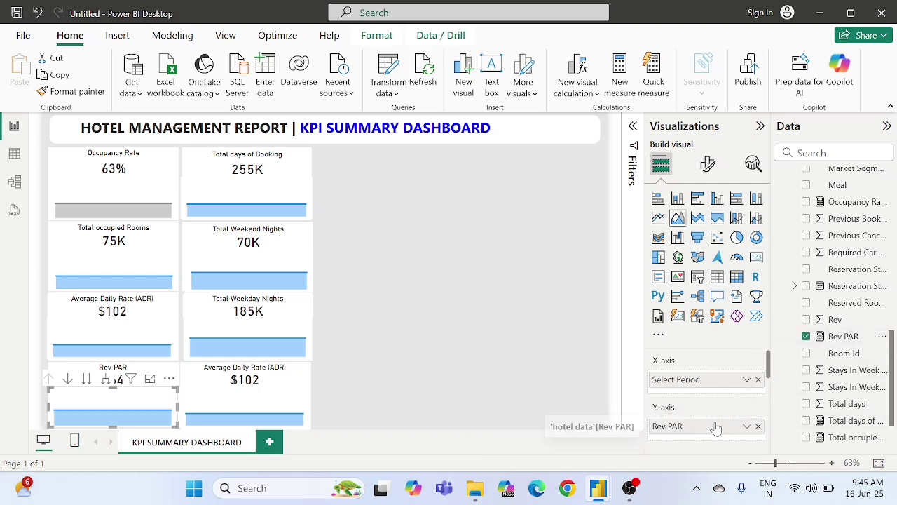
left_click(273, 315)
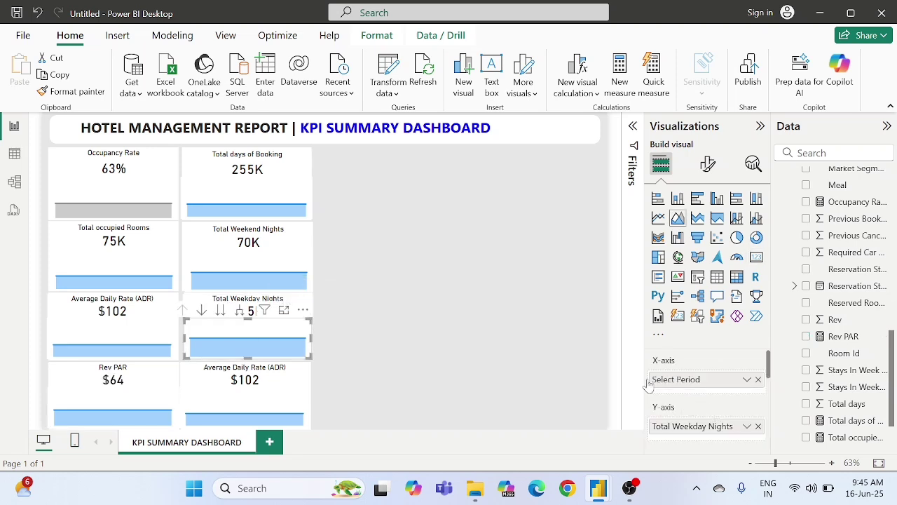
Step: Create a new measure in the hotel data table named Total Cancelled bookings, with CALCULATE() as its formula's outer function
left_click(271, 387)
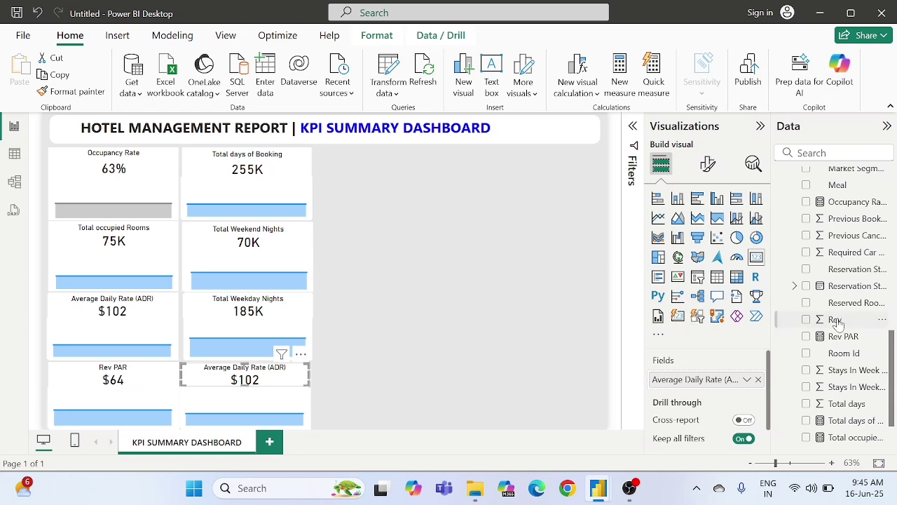
scroll(846, 317, "up", 10)
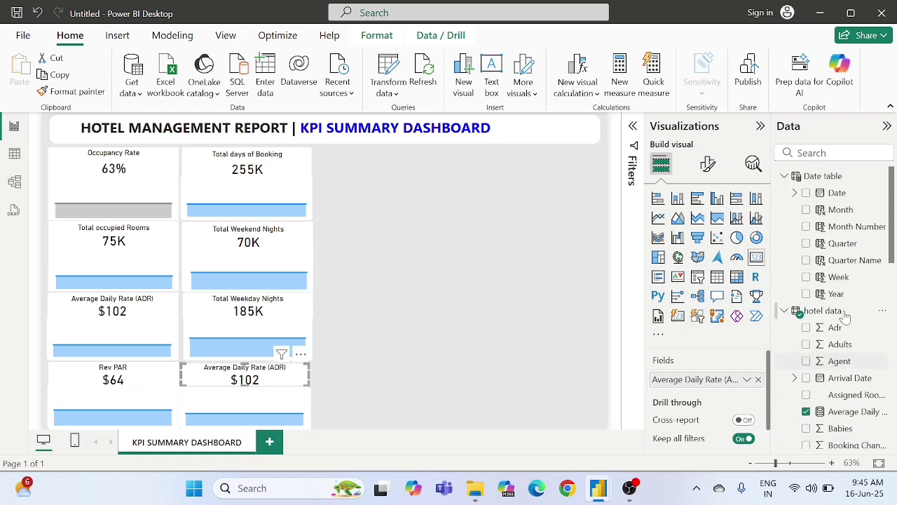
right_click(826, 313)
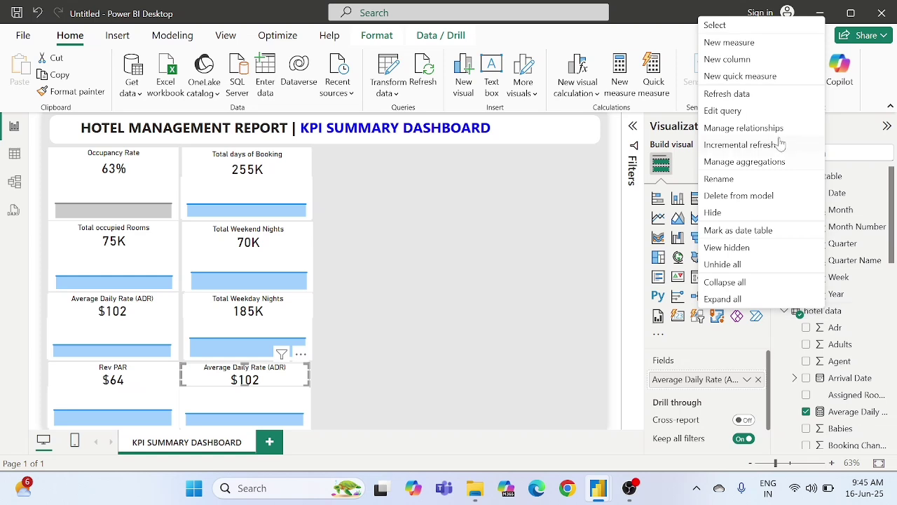
left_click(747, 43)
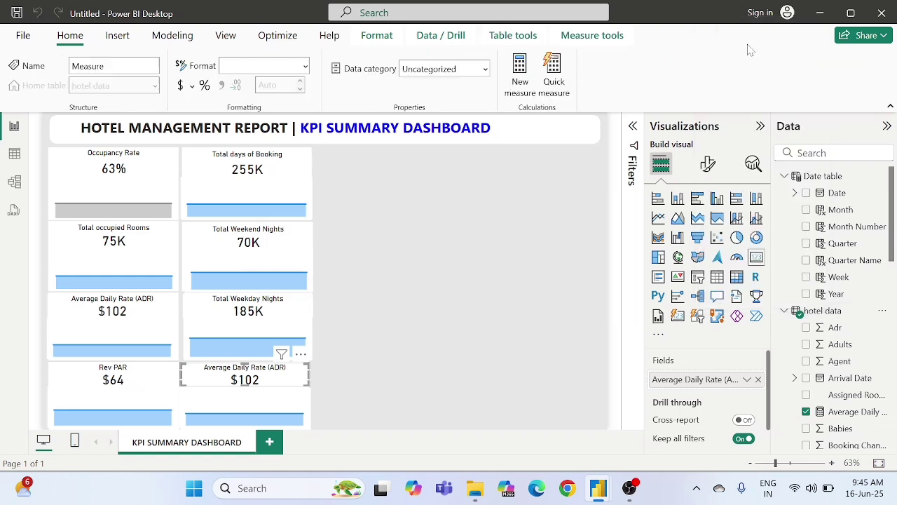
key("BackSpace")
type("Total ")
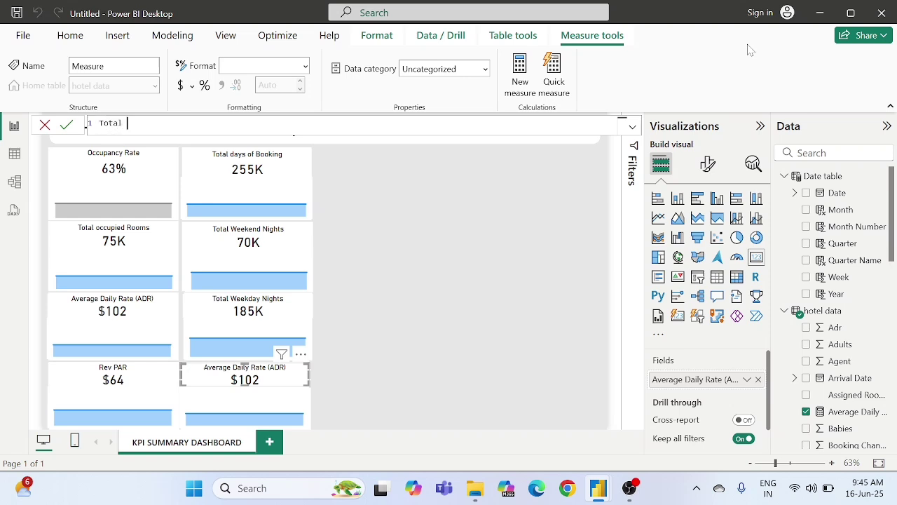
type("Cancelled bookings =CALCULATE(")
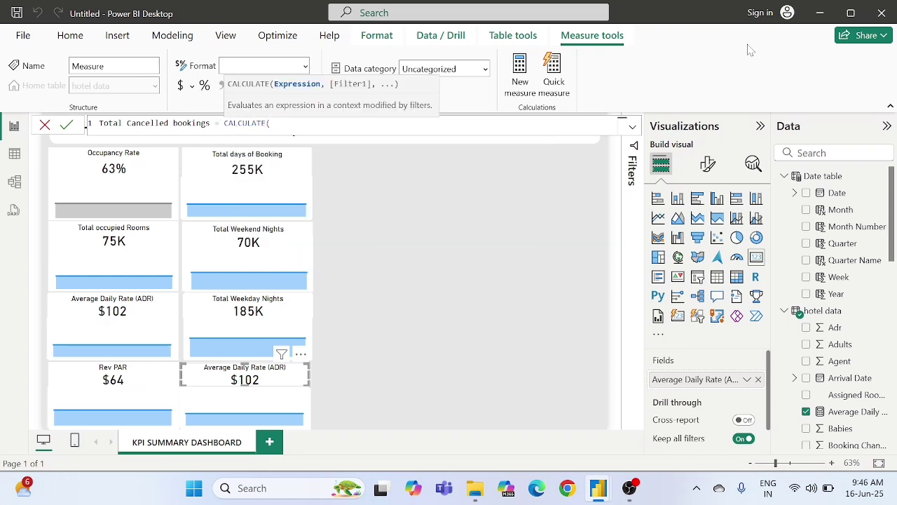
type(")")
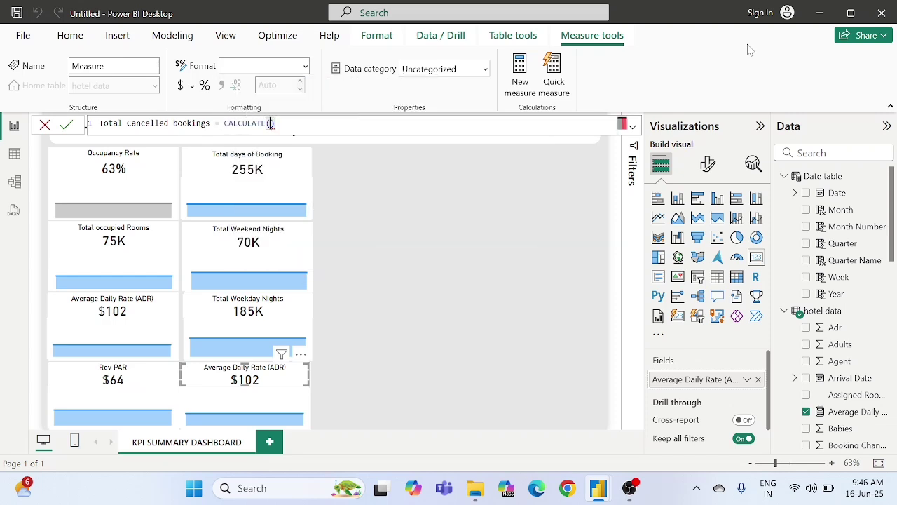
Step: Insert COUNTROWS('hotel data') as the expression inside CALCULATE in the Total Cancelled bookings formula
type("COUNTROWS(")
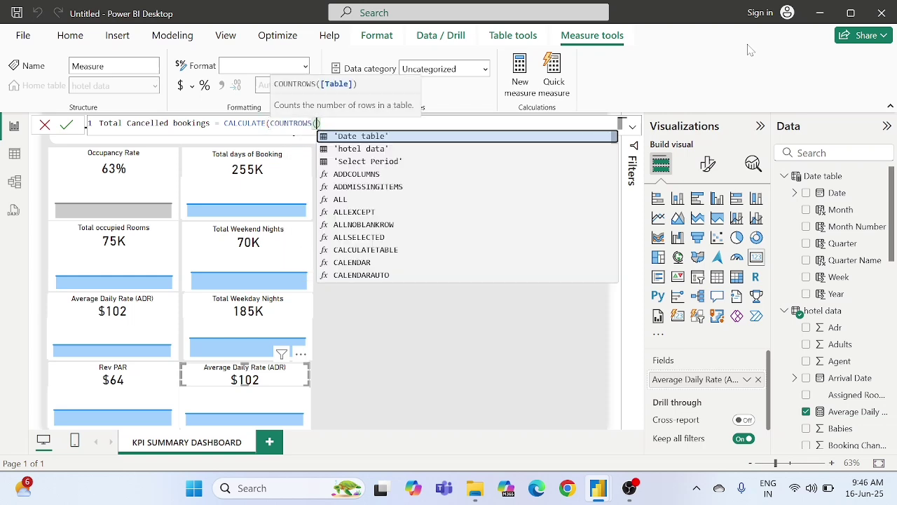
type(")")
key("Left")
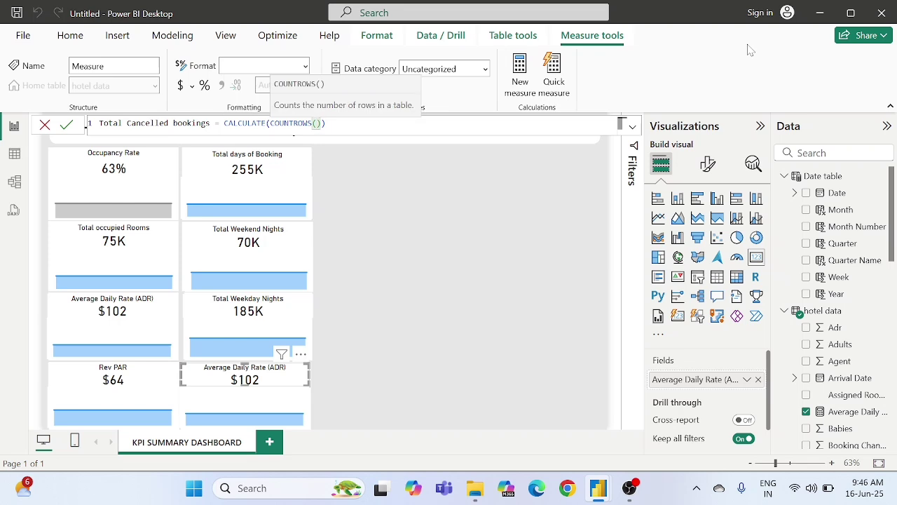
type("hot")
key("Tab")
key("Right")
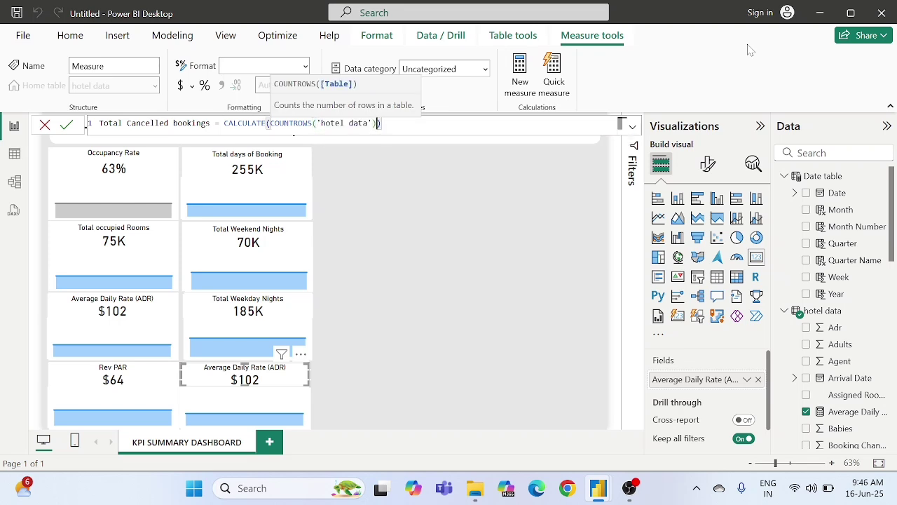
Step: Add the filter 'hotel data'[Is Canceled]=1 to the CALCULATE formula and commit the measure
type(",")
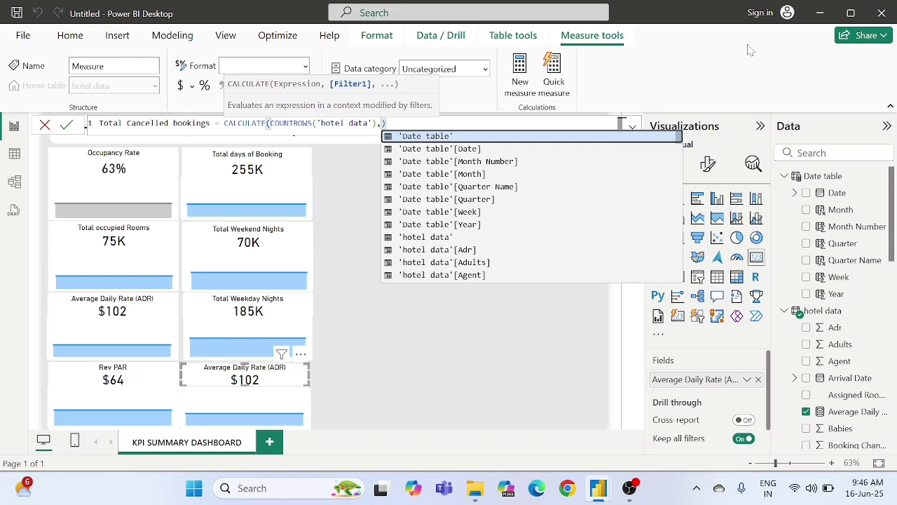
type("hos")
key("BackSpace")
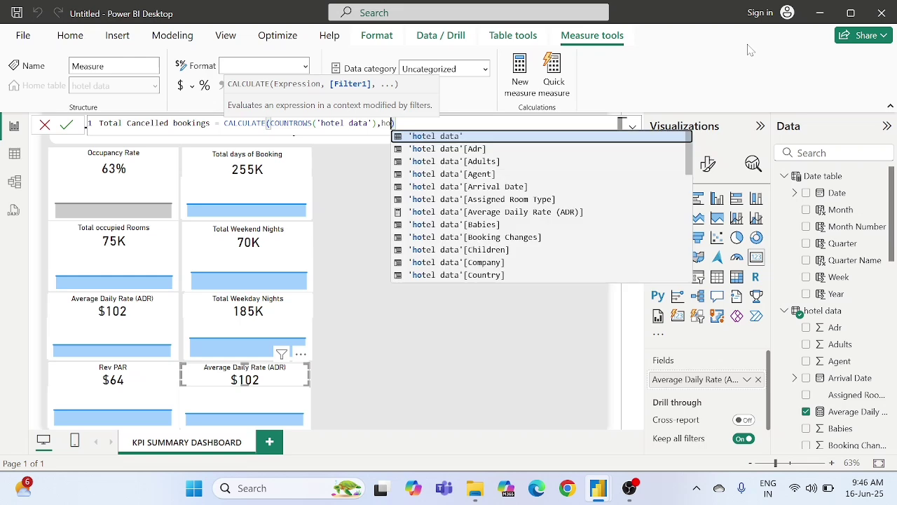
type("te")
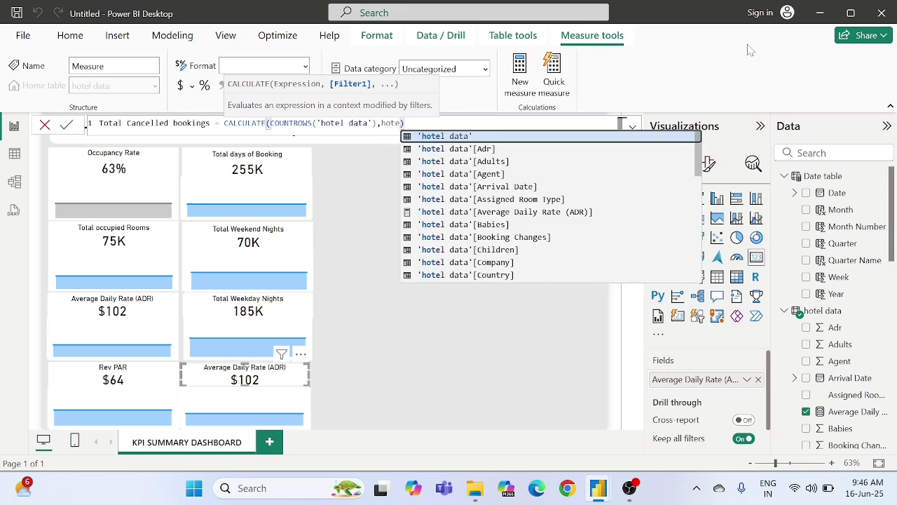
key("Tab")
type("[")
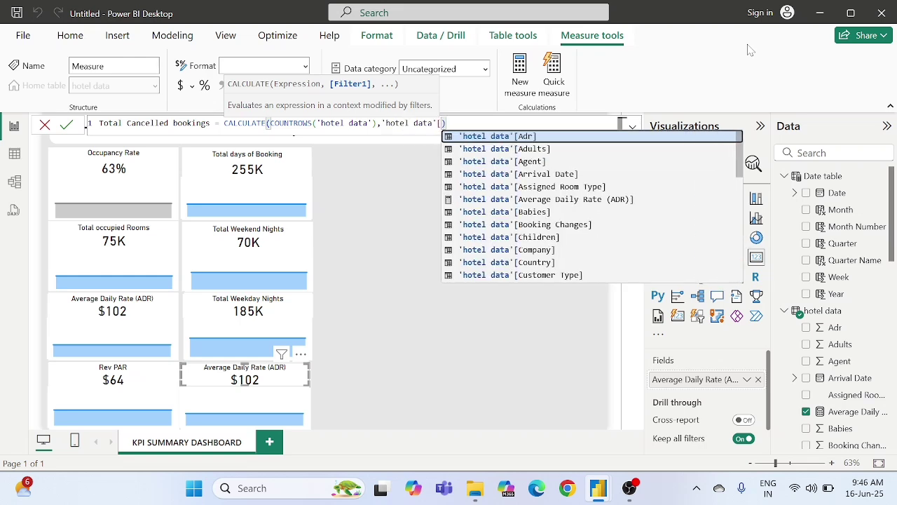
type("is")
key("Tab")
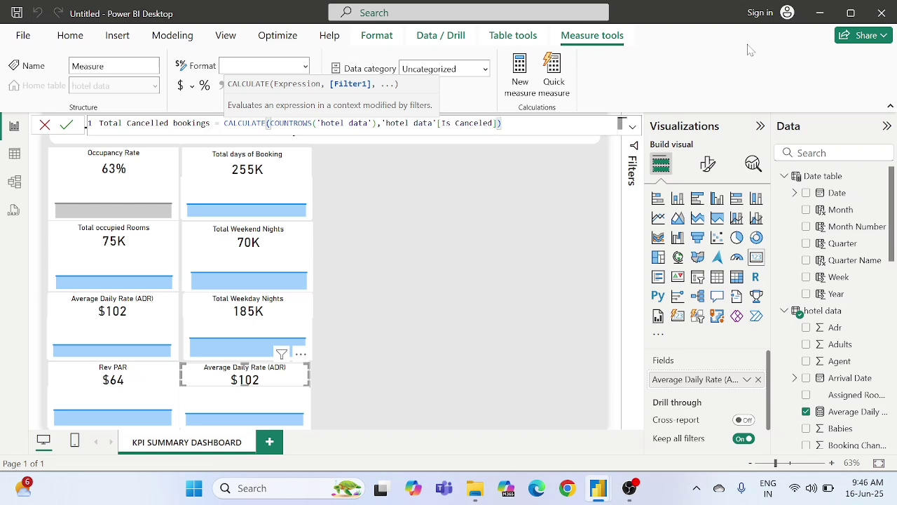
type("=1")
left_click(66, 124)
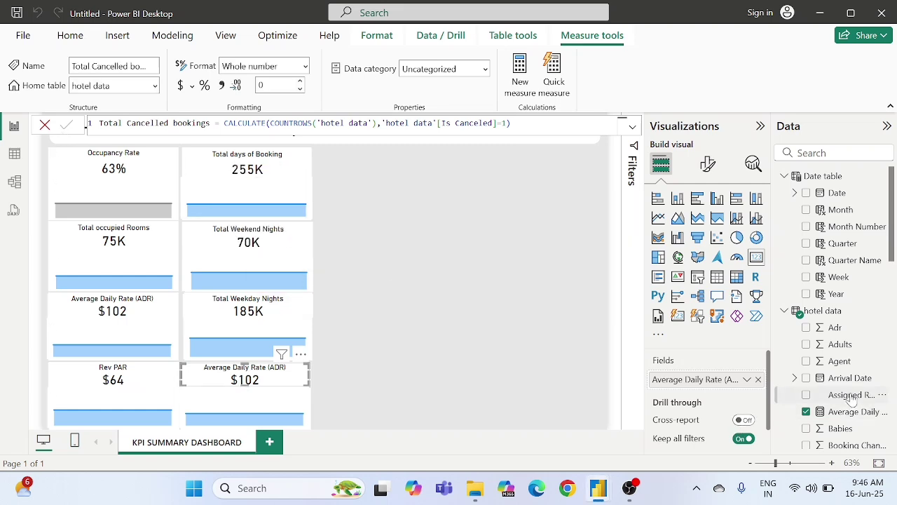
Step: Replace the field of the second column's Average Daily Rate card with Total Cancelled bookings and copy the measure's name from its formula
scroll(851, 398, "down", 3)
scroll(852, 397, "down", 7)
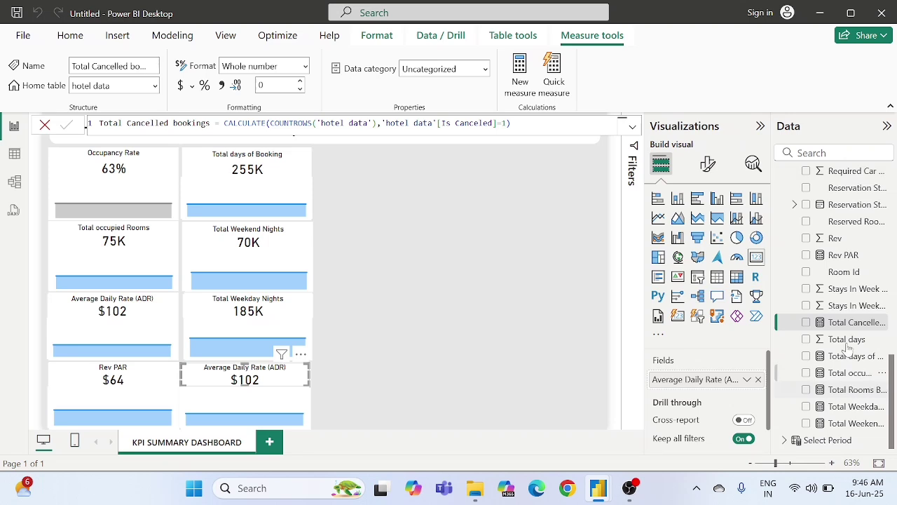
left_click_drag(850, 323, 745, 379)
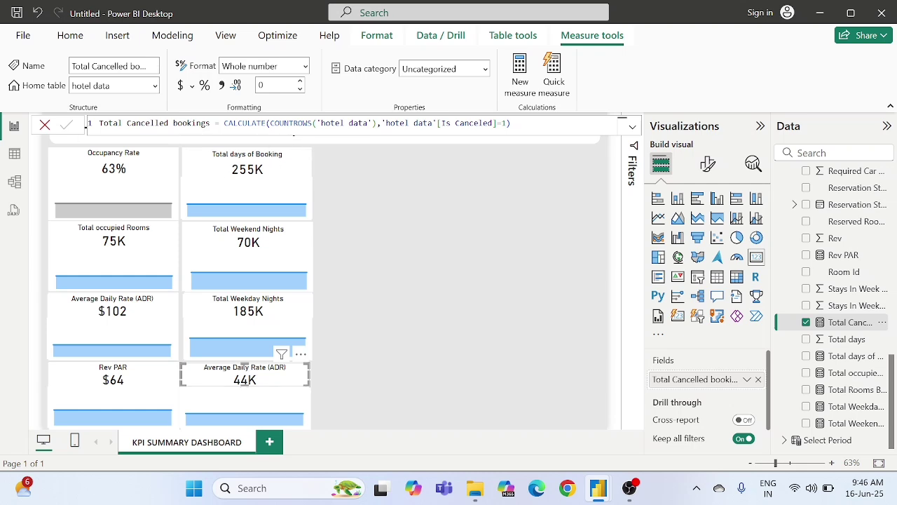
left_click_drag(211, 124, 99, 123)
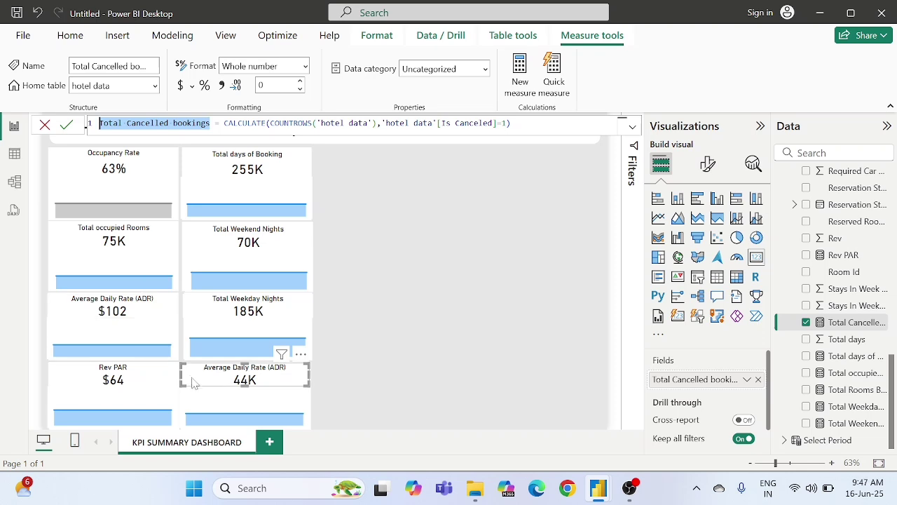
Step: Replace the Y-axis field of the second column's lowest area chart with the Total Cancelled bookings measure
left_click(209, 399)
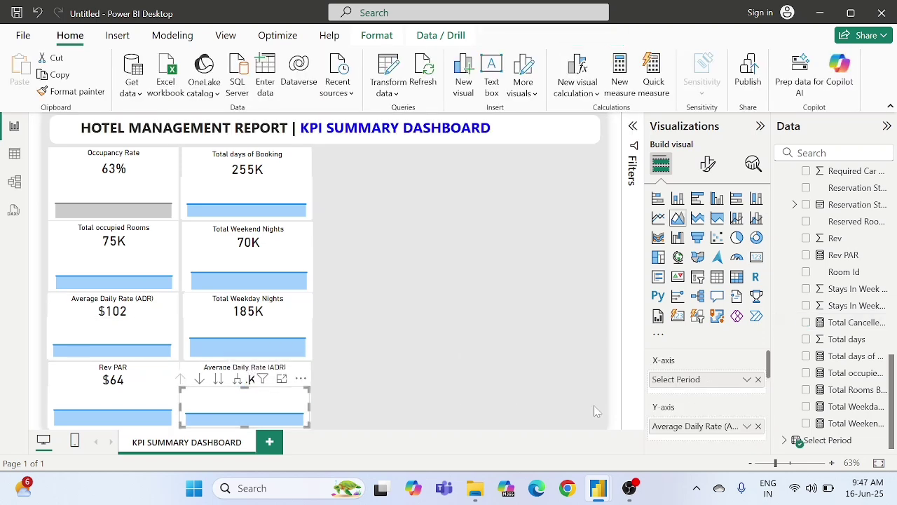
left_click(758, 427)
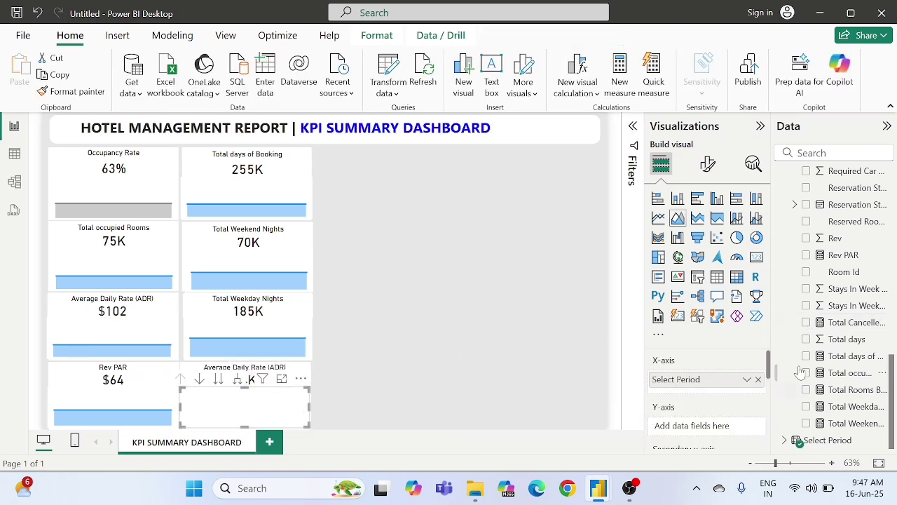
left_click_drag(834, 321, 701, 426)
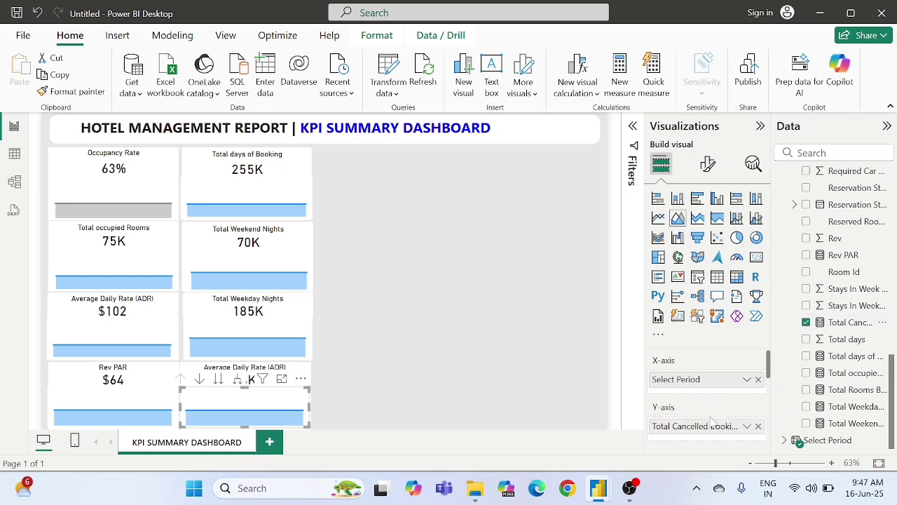
Step: Set the title of the second column's lowest card, the 44K one, to Total Cancelled bookings
left_click(707, 164)
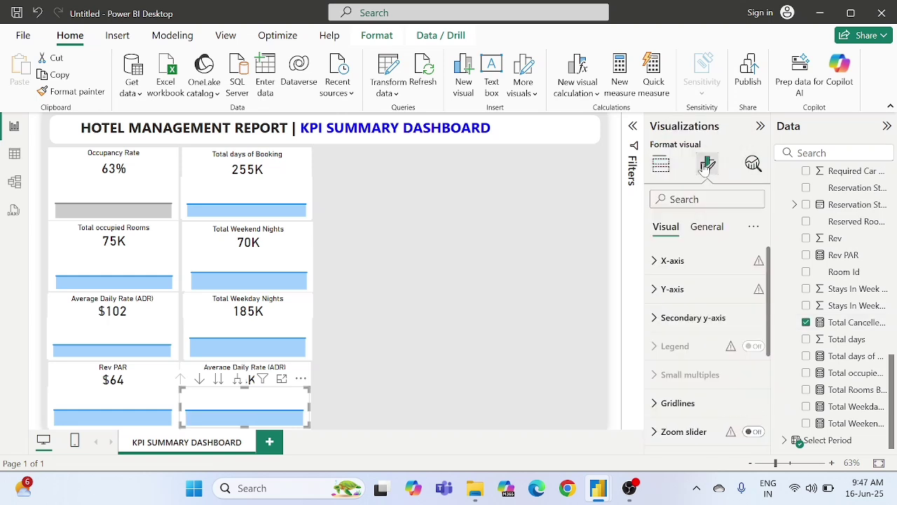
left_click(702, 233)
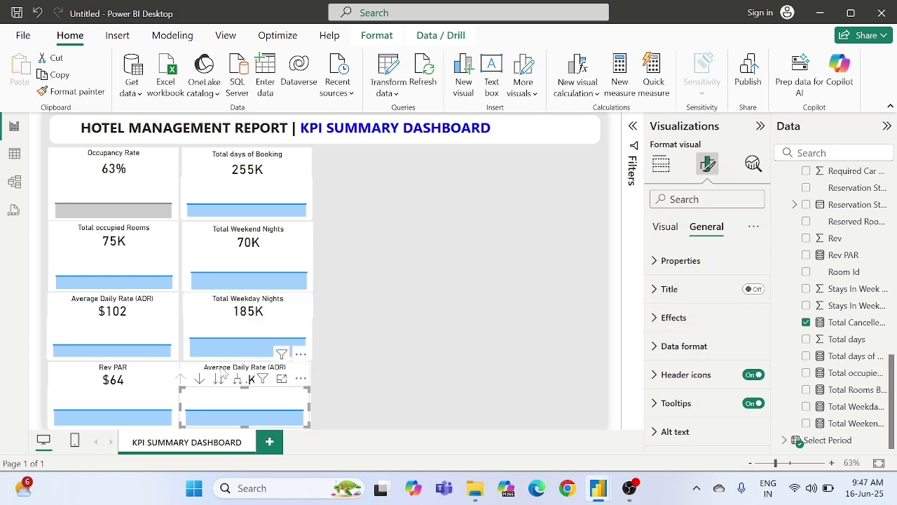
left_click(680, 288)
left_click(697, 359)
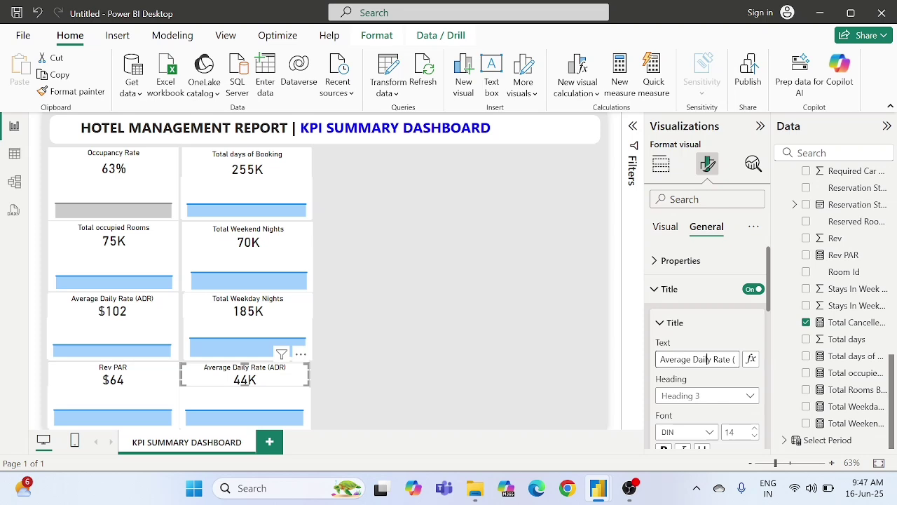
key("ctrl+a")
type("Total Cancelled bookings")
key("Return")
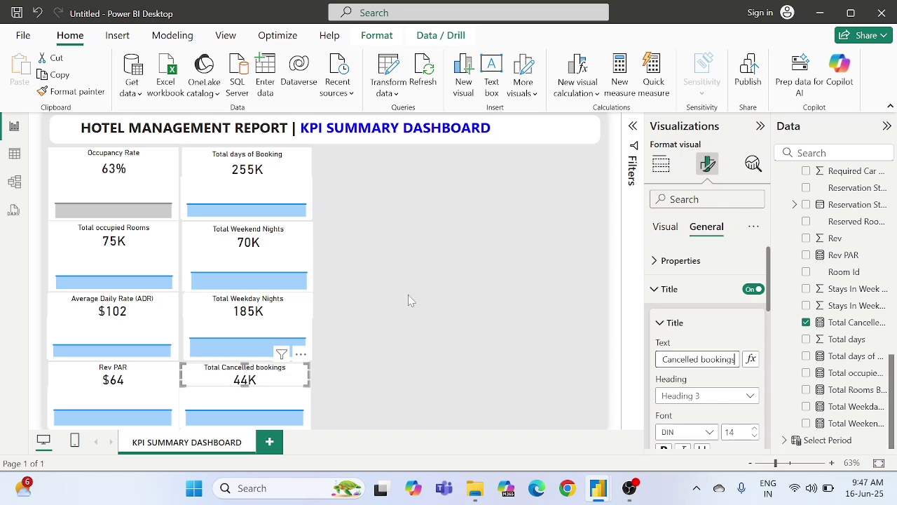
Step: Add a slicer for the Select Period field, resized and placed in the empty area beside the Total days of Booking card
left_click(409, 295)
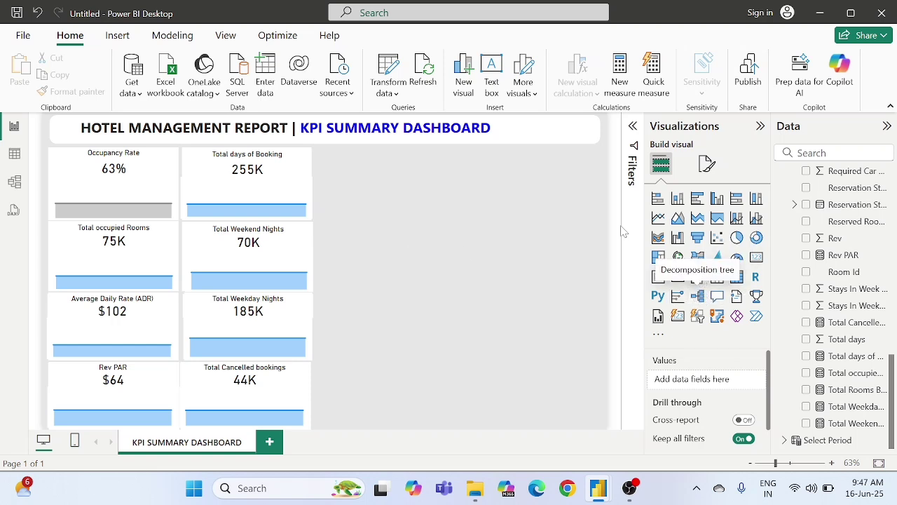
left_click(698, 278)
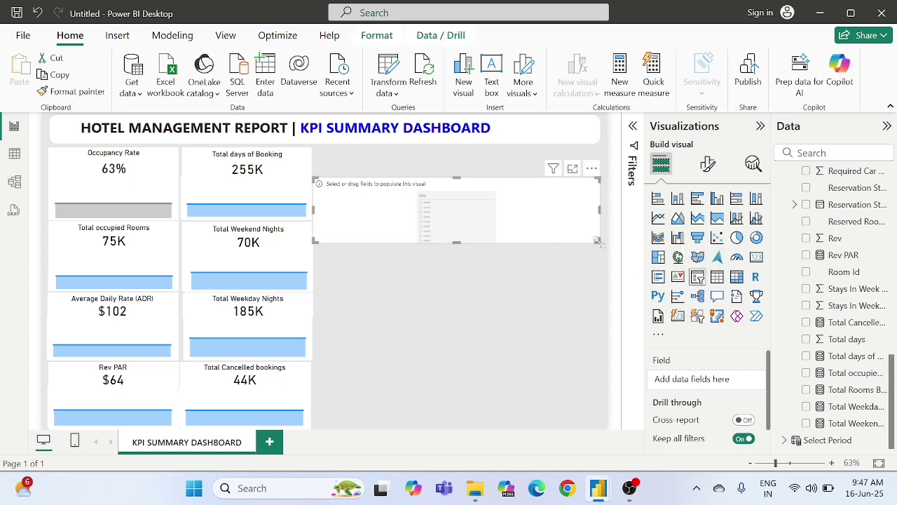
left_click_drag(595, 242, 509, 255)
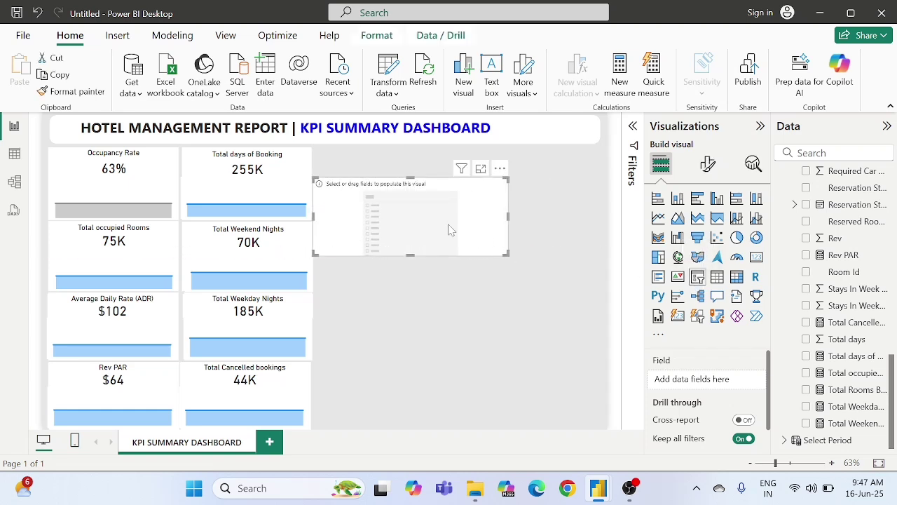
left_click_drag(454, 231, 466, 203)
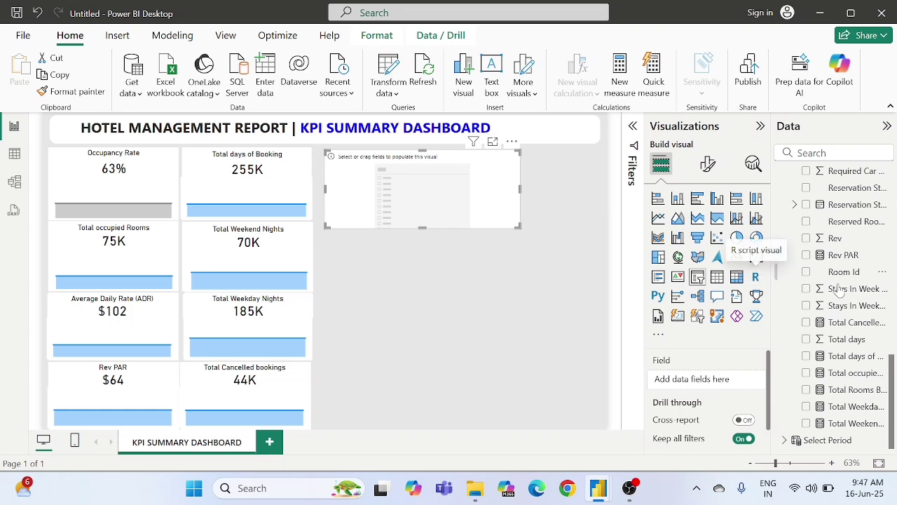
left_click(785, 440)
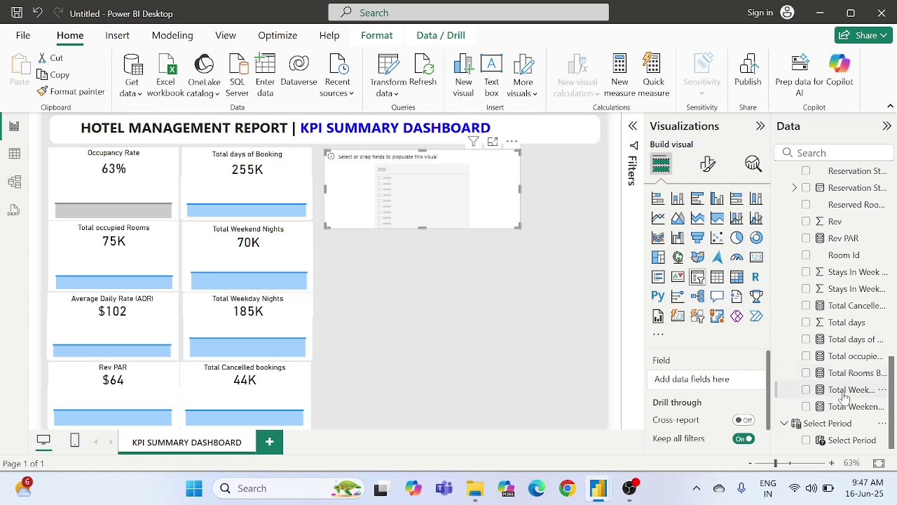
left_click_drag(845, 442, 703, 384)
Step: Try the Tile style on the Select Period slicer and set its style to Dropdown
left_click(708, 164)
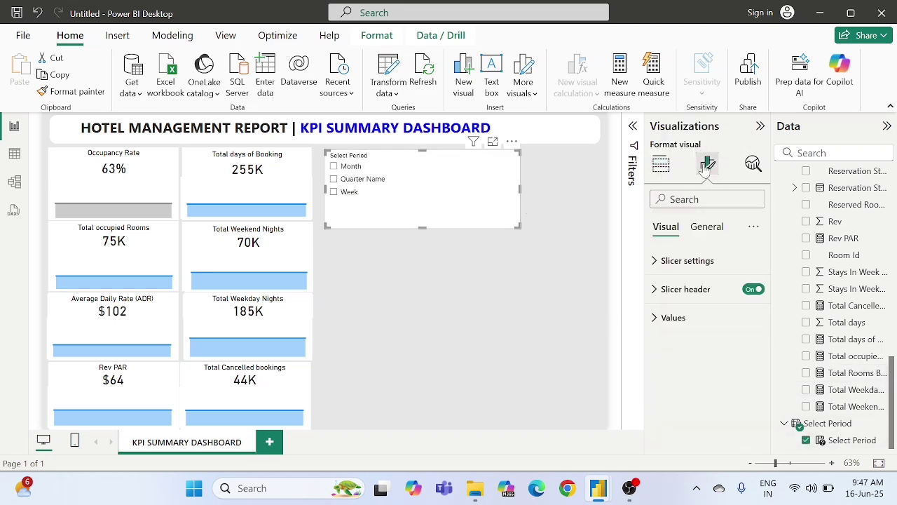
left_click(687, 261)
left_click(689, 330)
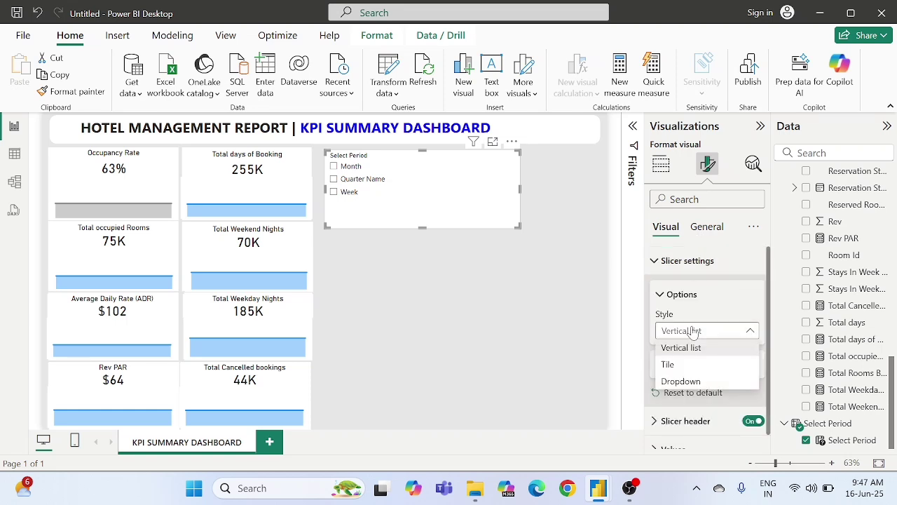
left_click(677, 370)
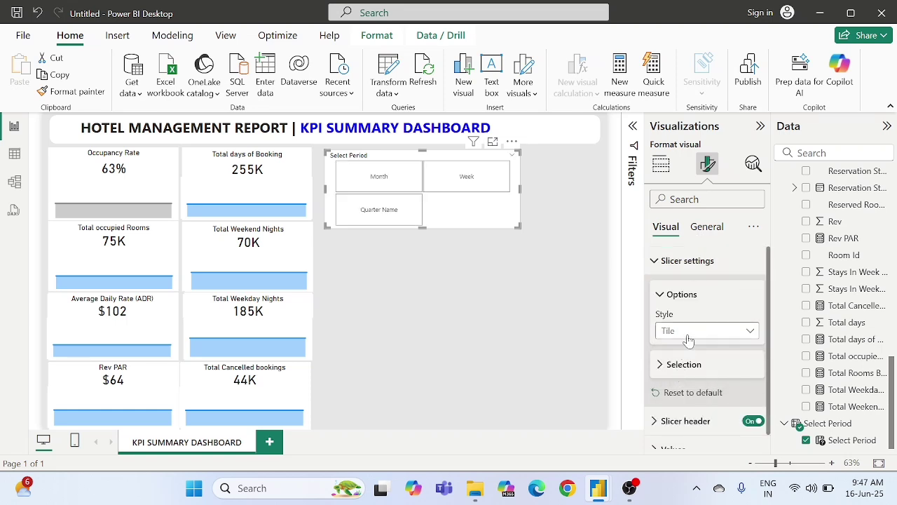
left_click(687, 336)
left_click(680, 381)
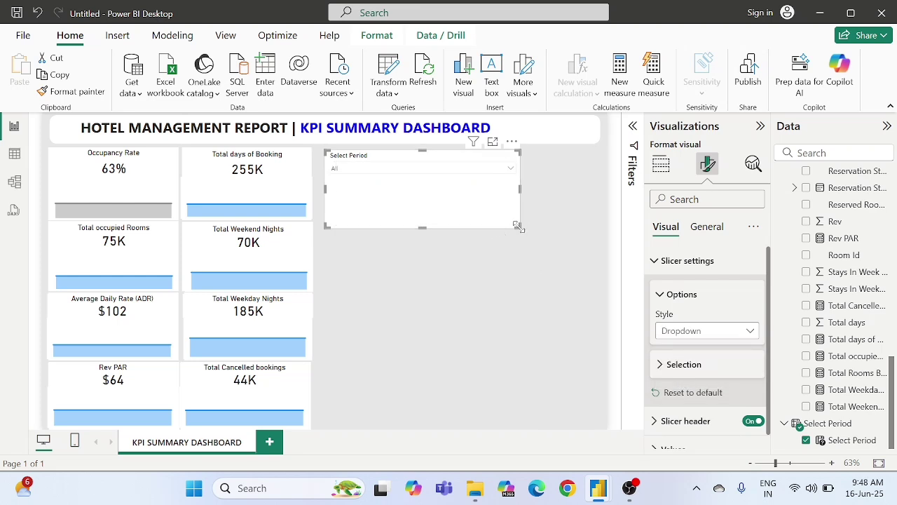
Step: Shrink the Select Period slicer to a compact box and test its Week, Quarter Name and Month options, leaving Week selected
left_click_drag(517, 225, 440, 191)
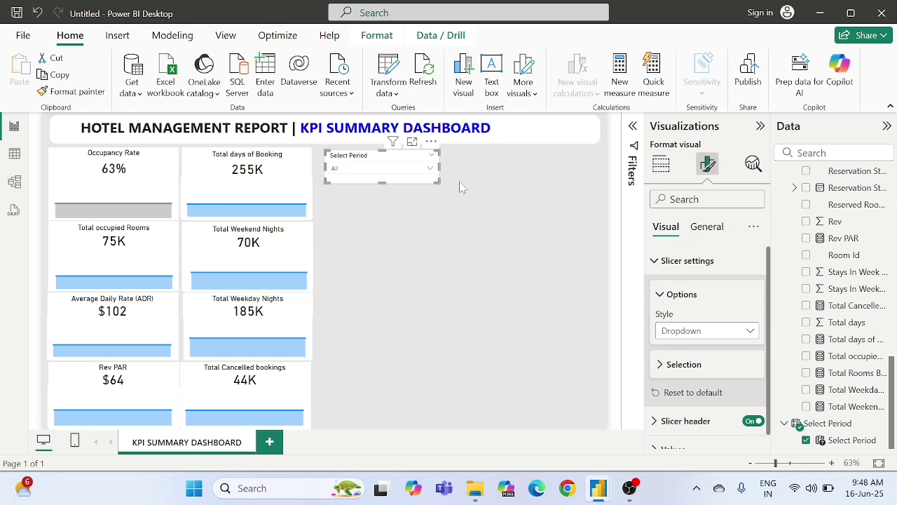
left_click(419, 168)
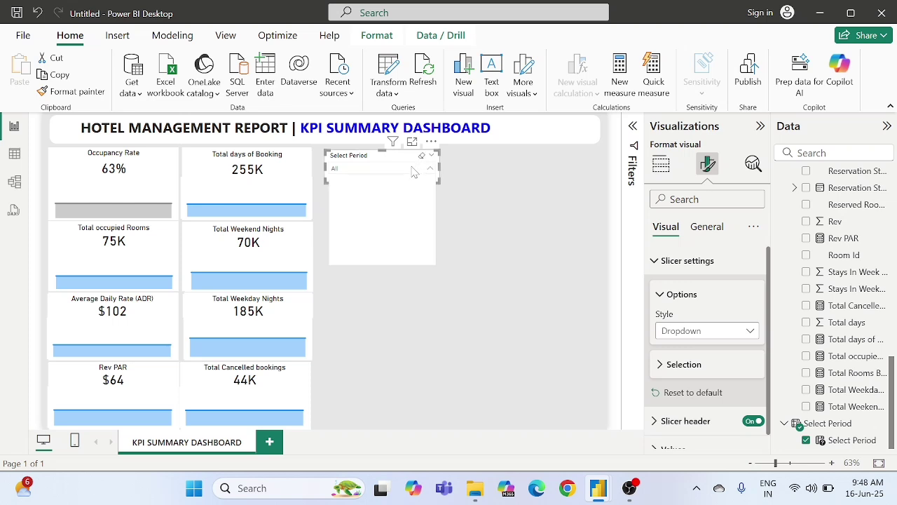
left_click(353, 207)
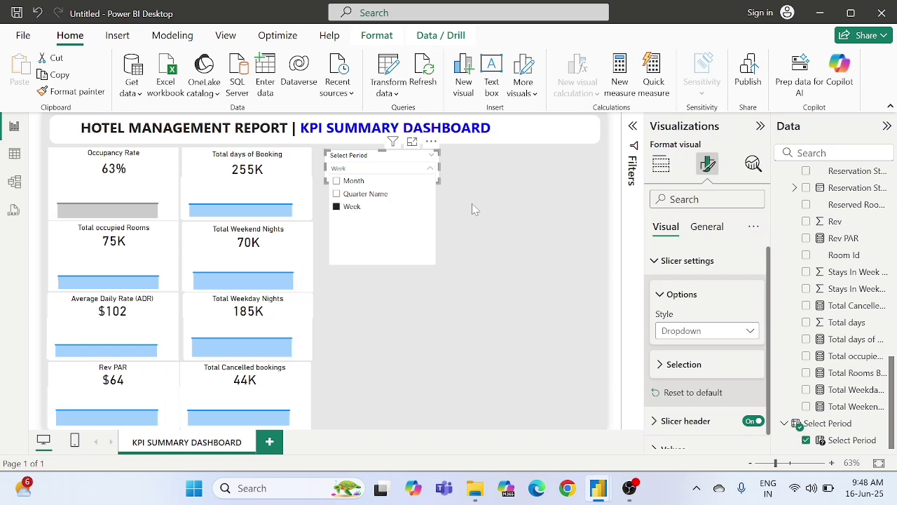
left_click(356, 194)
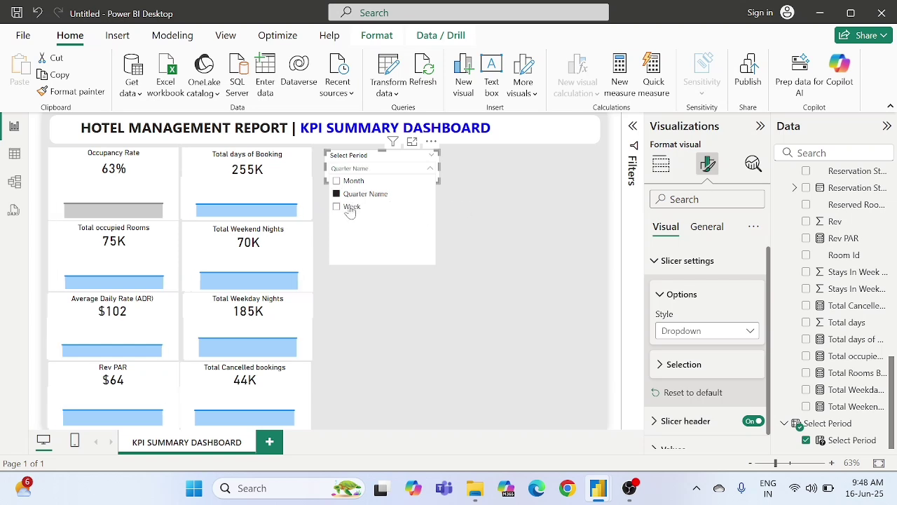
left_click(350, 209)
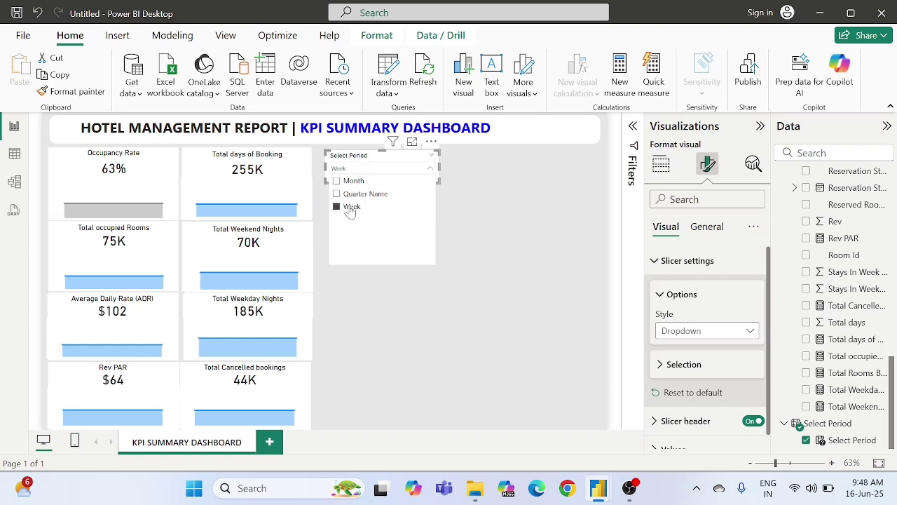
left_click(352, 184)
left_click(348, 208)
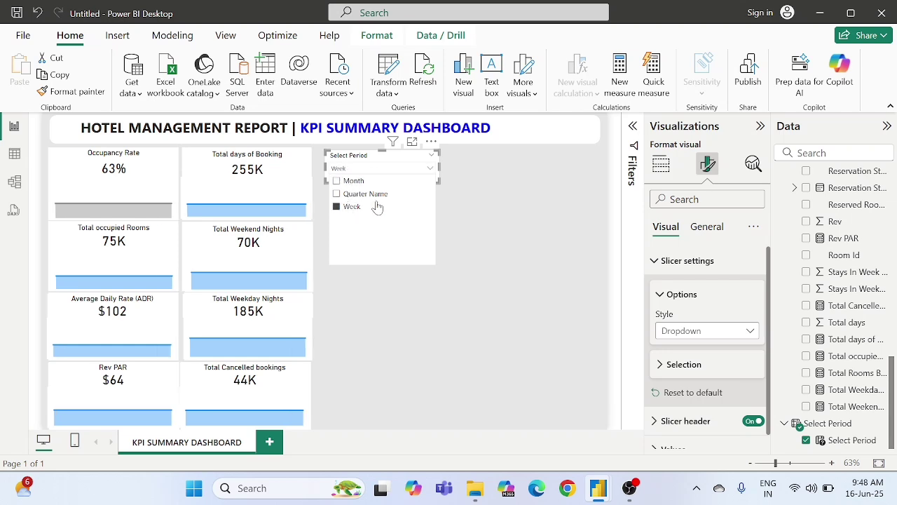
left_click(450, 197)
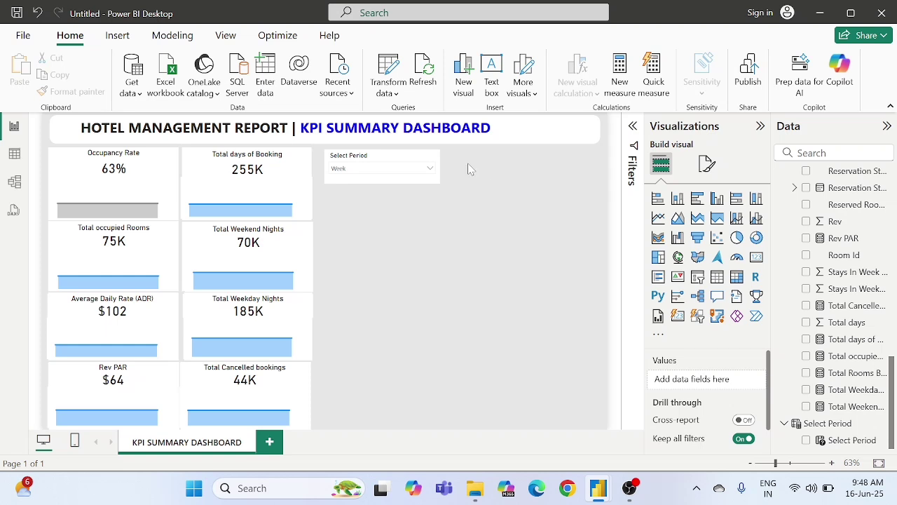
Step: Create two copies of the Select Period slicer and place them in a row beside the original, beneath the report title
left_click(440, 163)
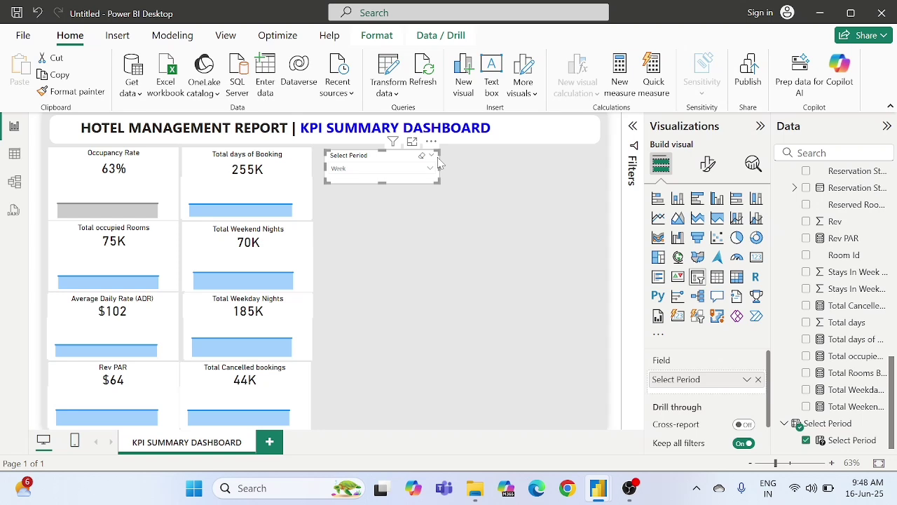
key("ctrl+c")
left_click(482, 168)
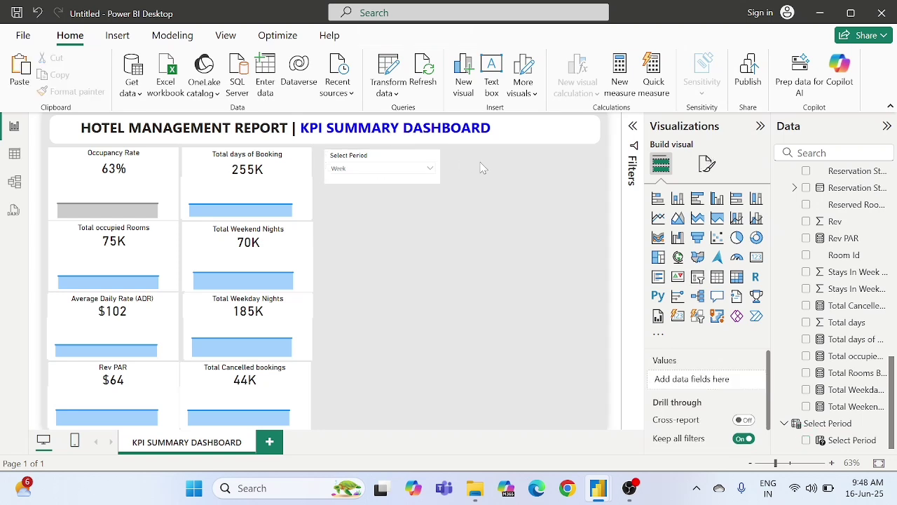
key("ctrl+v")
key("ctrl+v")
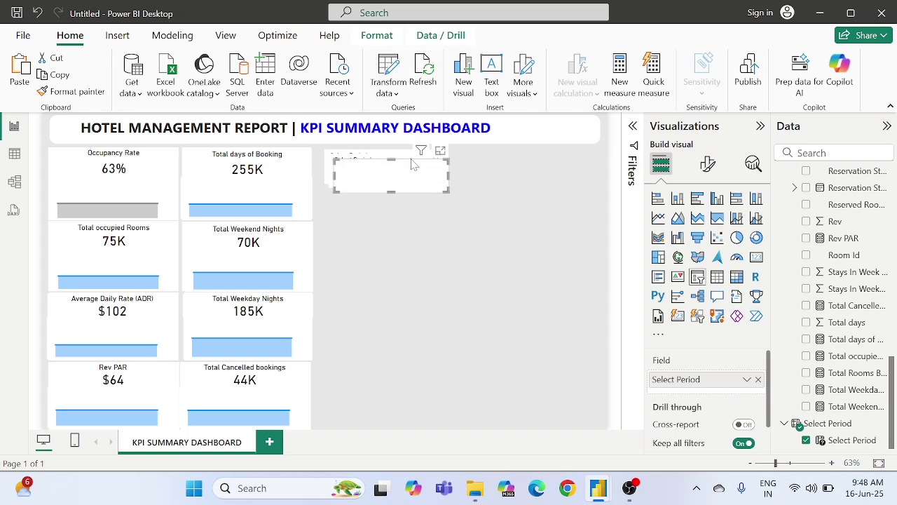
left_click_drag(411, 173, 559, 167)
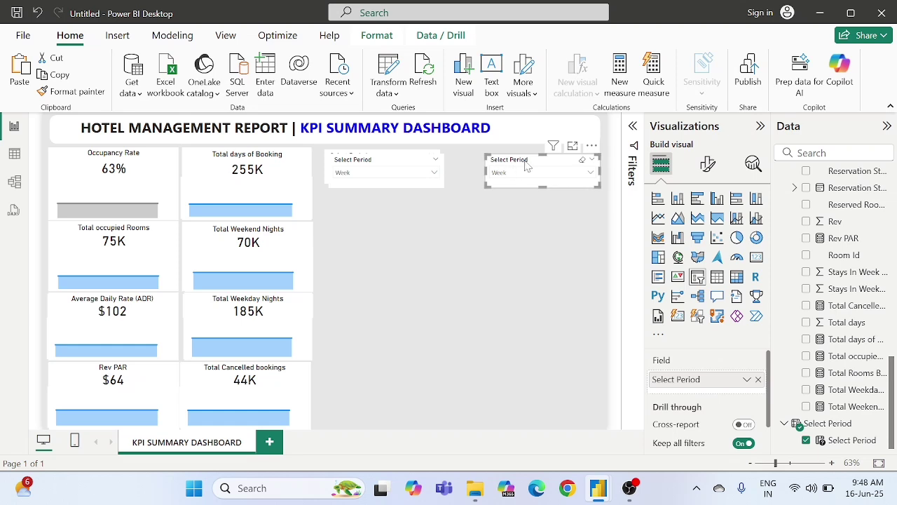
left_click_drag(527, 163, 504, 152)
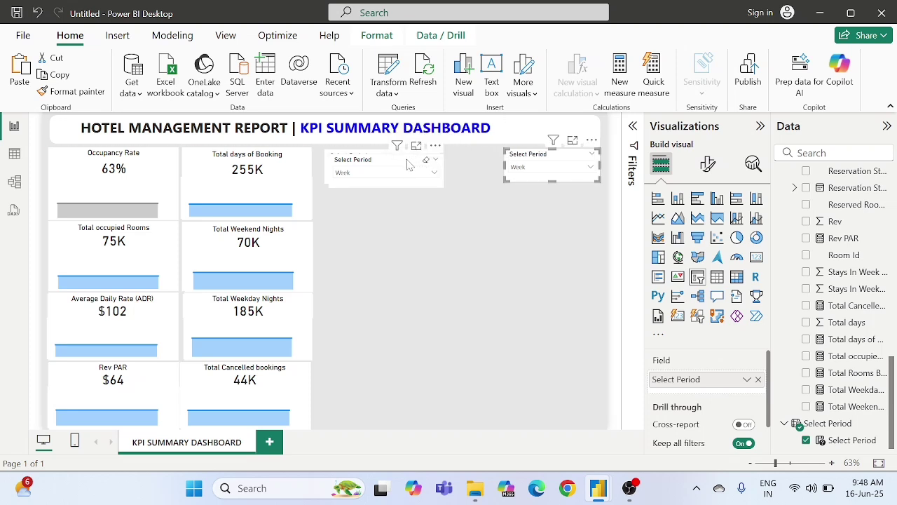
left_click_drag(407, 166, 479, 161)
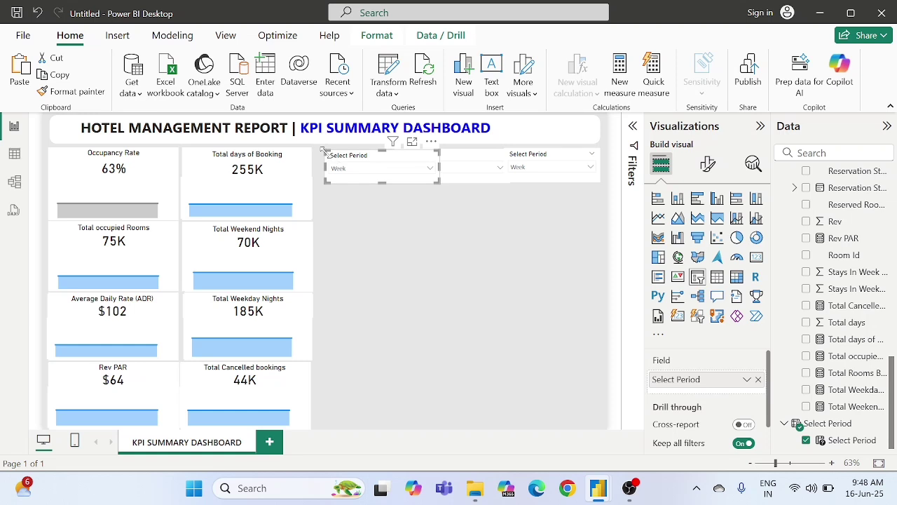
Step: Narrow the first and middle Select Period slicers and align them so all three slicers fit side by side with gaps
left_click_drag(325, 150, 351, 161)
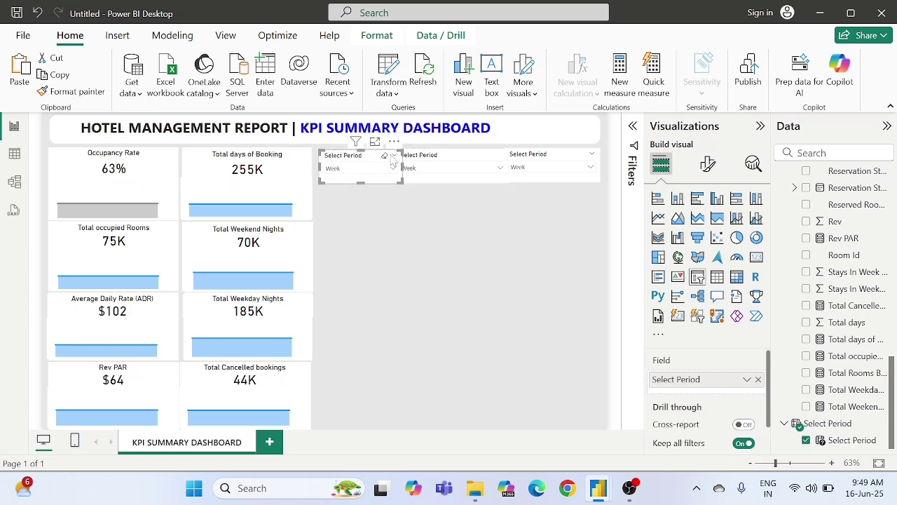
left_click(444, 157)
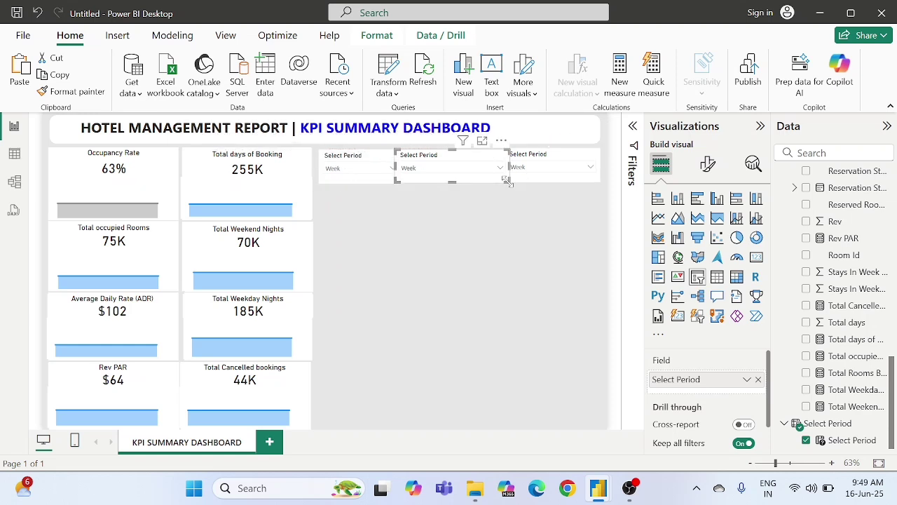
left_click_drag(506, 180, 459, 158)
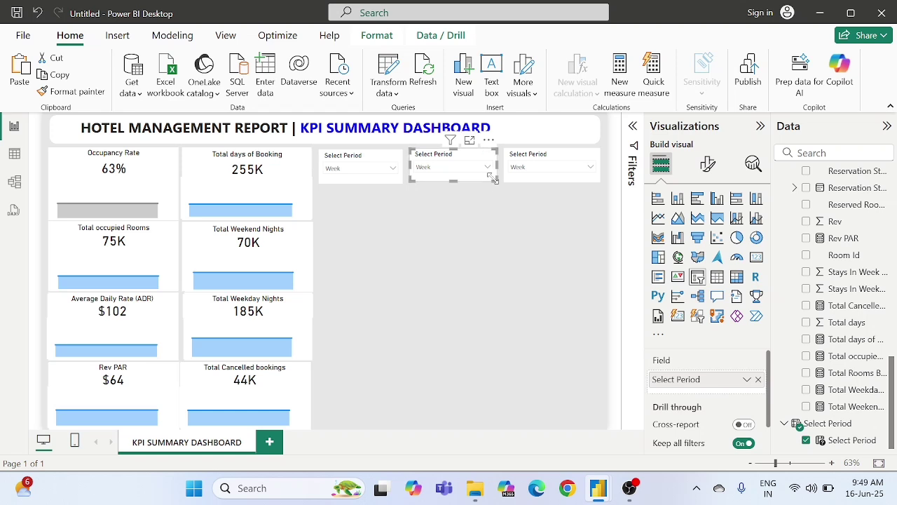
left_click_drag(493, 180, 494, 181)
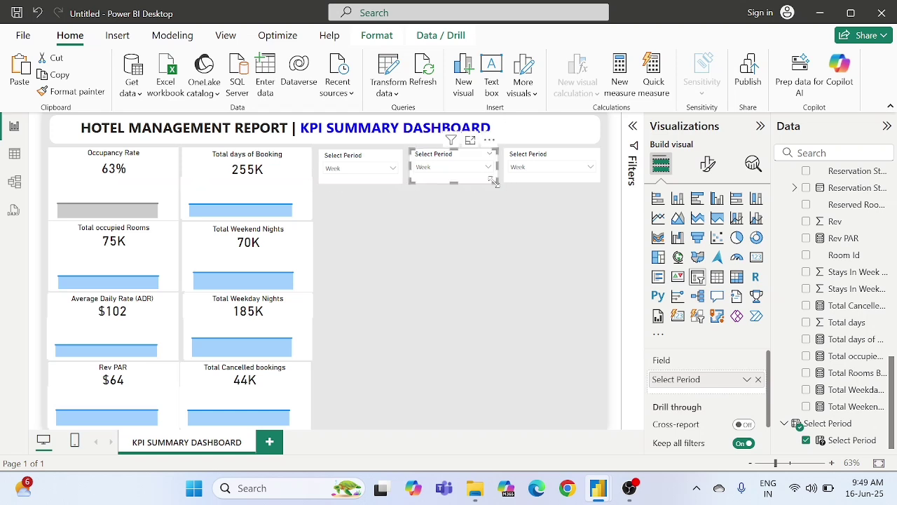
left_click(544, 196)
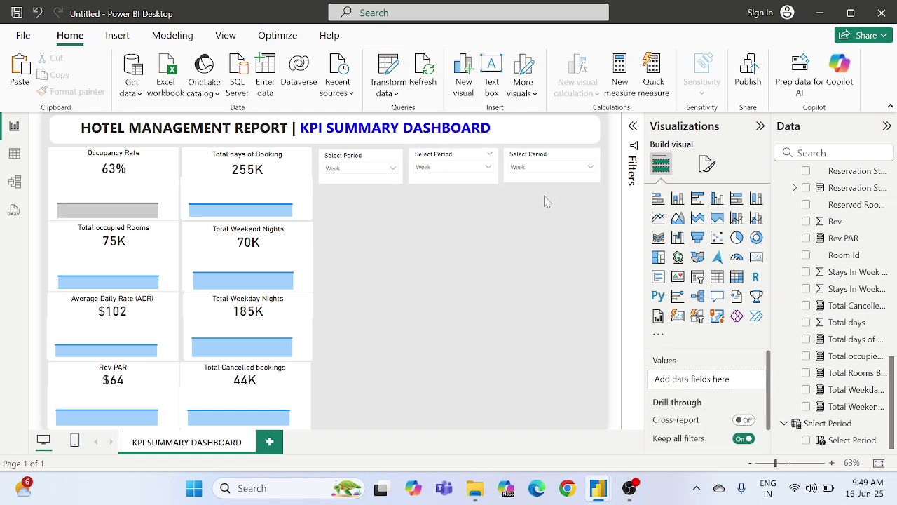
left_click(475, 184)
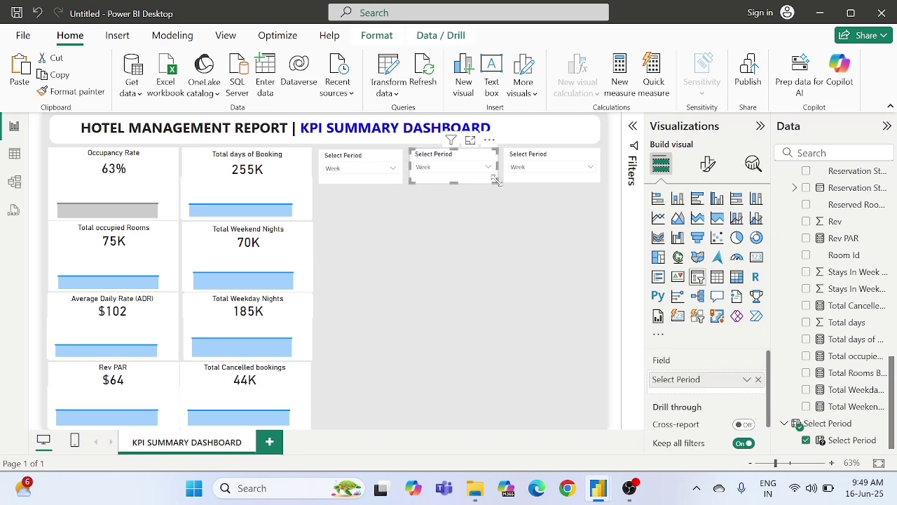
left_click_drag(496, 178, 497, 180)
left_click(527, 218)
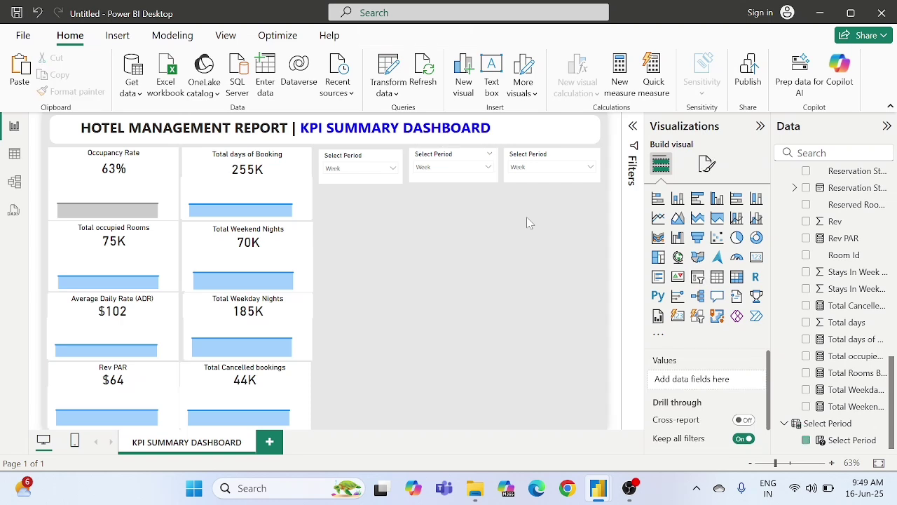
Step: Replace the middle slicer's Select Period field with Year from the Date table
left_click(453, 160)
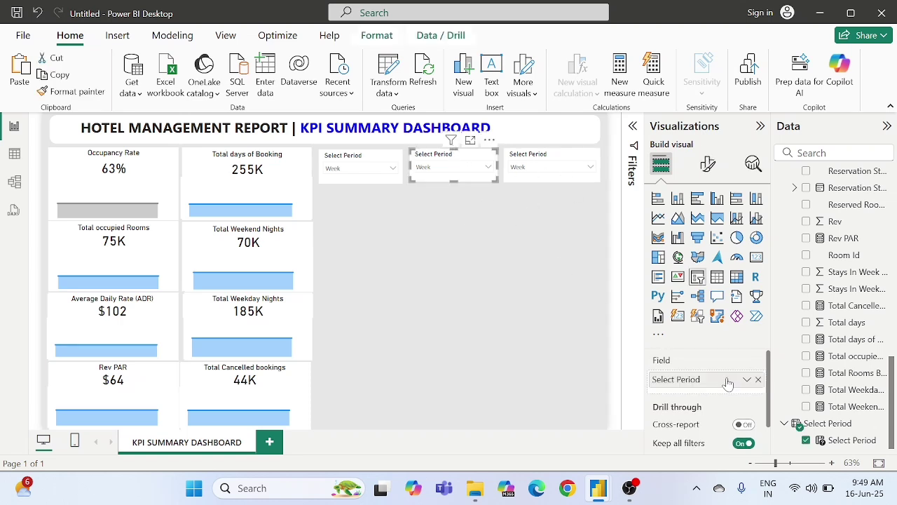
left_click(757, 379)
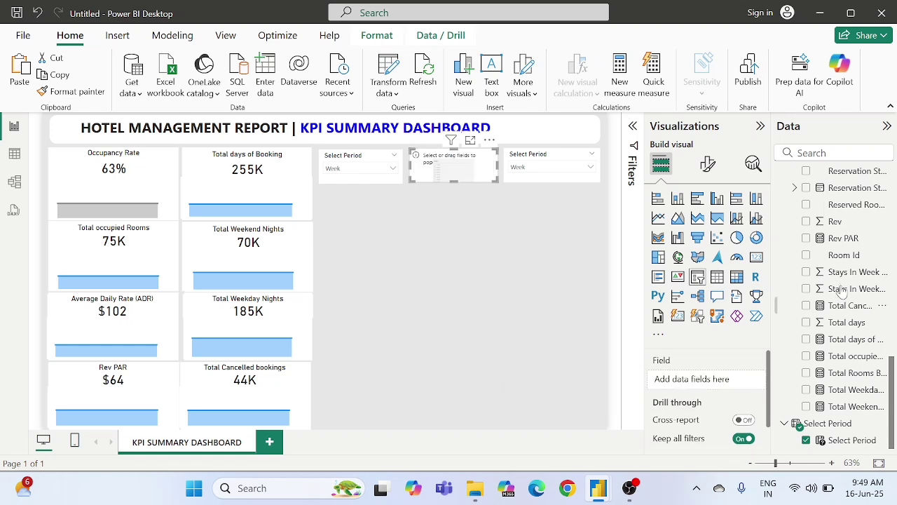
scroll(840, 279, "up", 10)
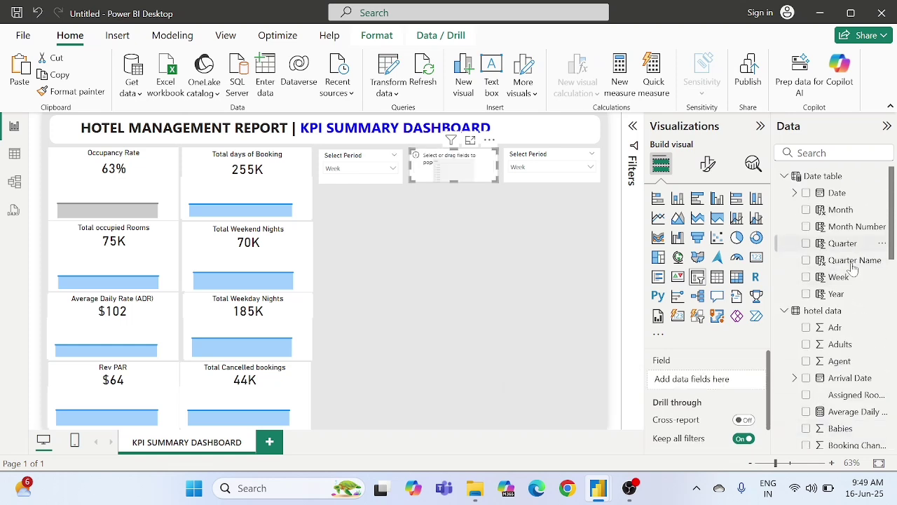
left_click_drag(722, 370, 722, 375)
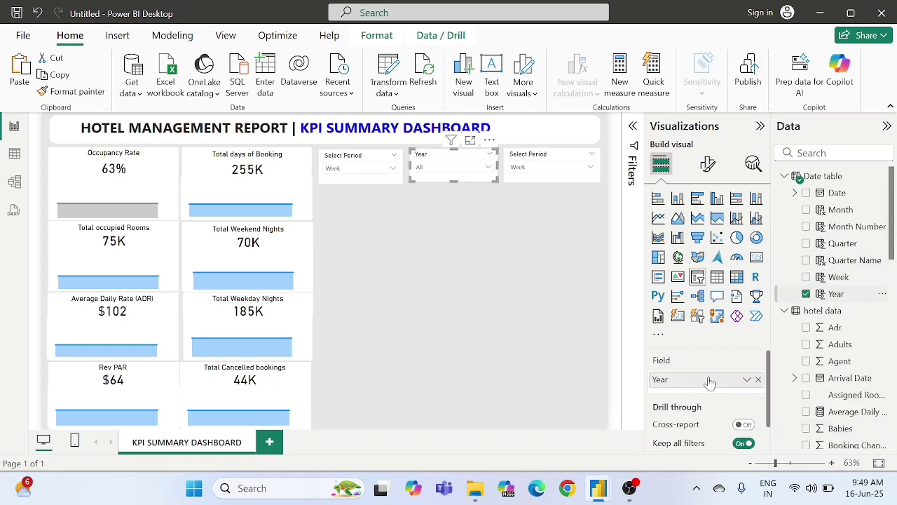
Step: Replace the third slicer's Select Period field with Assigned Room Type from the hotel data table
left_click(544, 159)
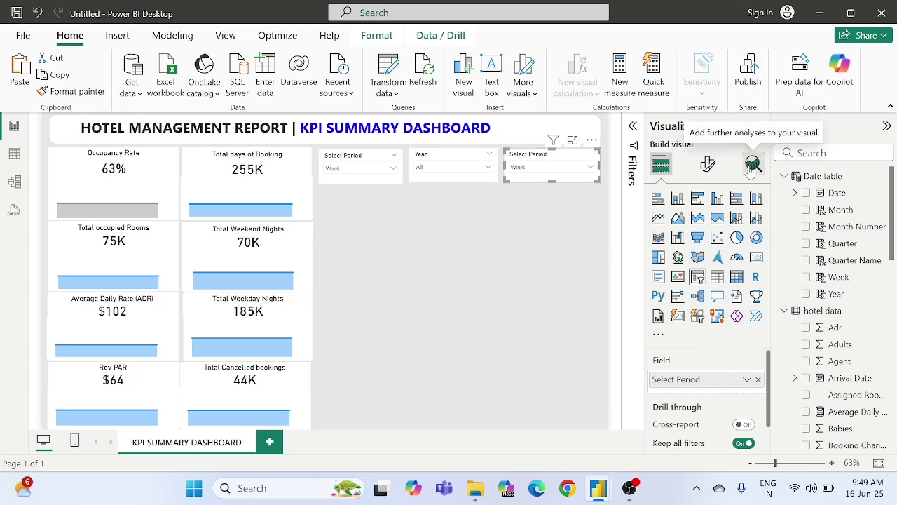
scroll(827, 296, "down", 5)
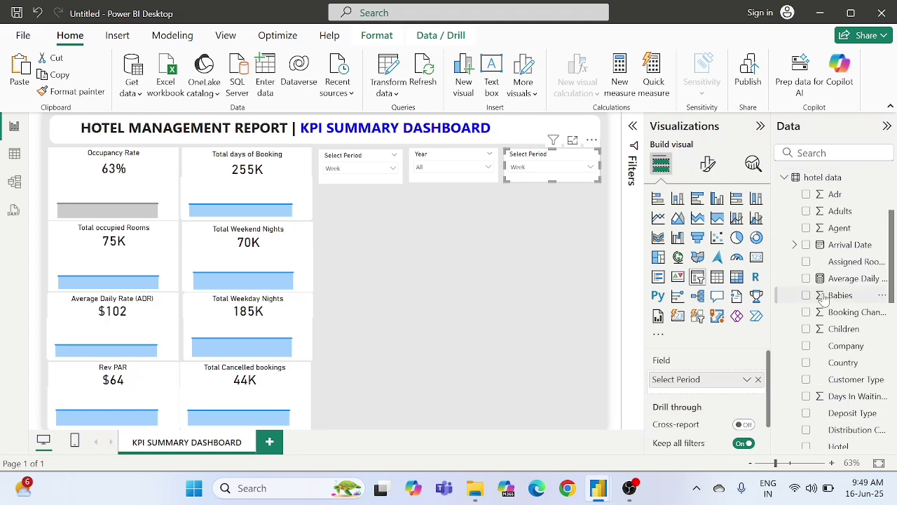
scroll(824, 298, "up", 2)
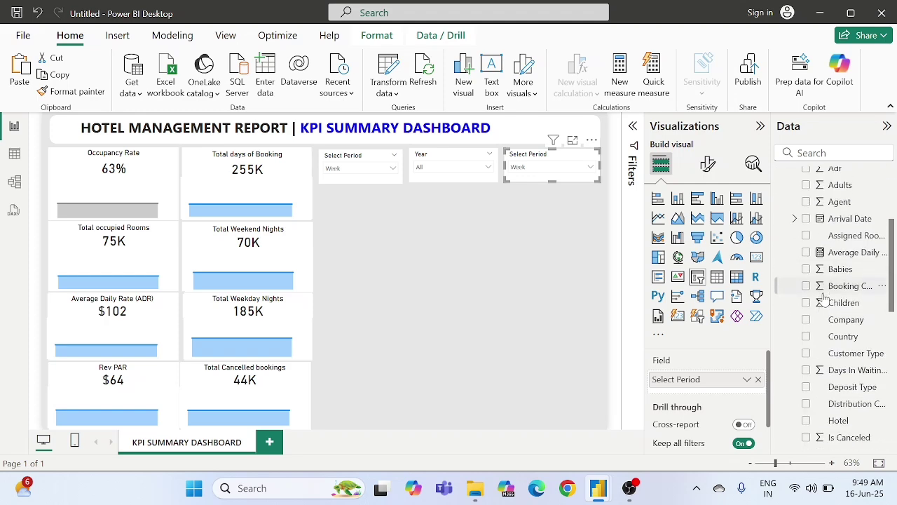
scroll(823, 298, "down", 6)
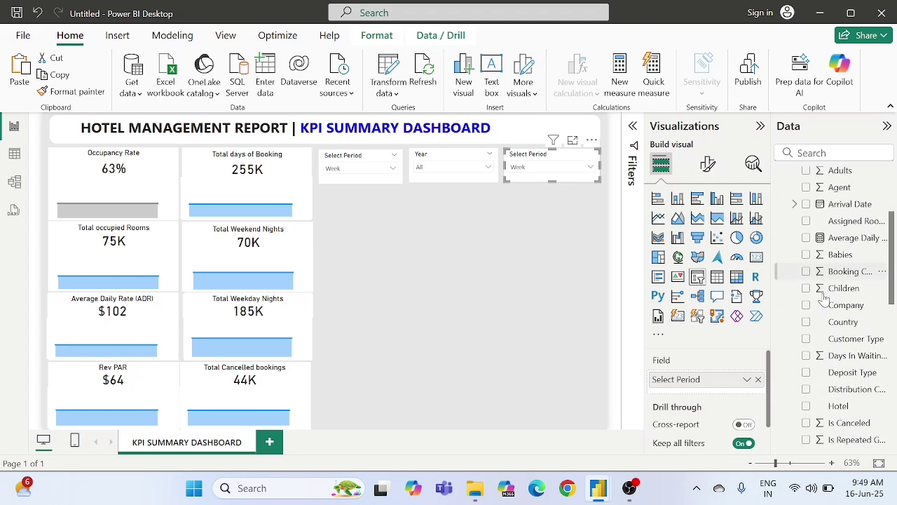
scroll(823, 298, "up", 4)
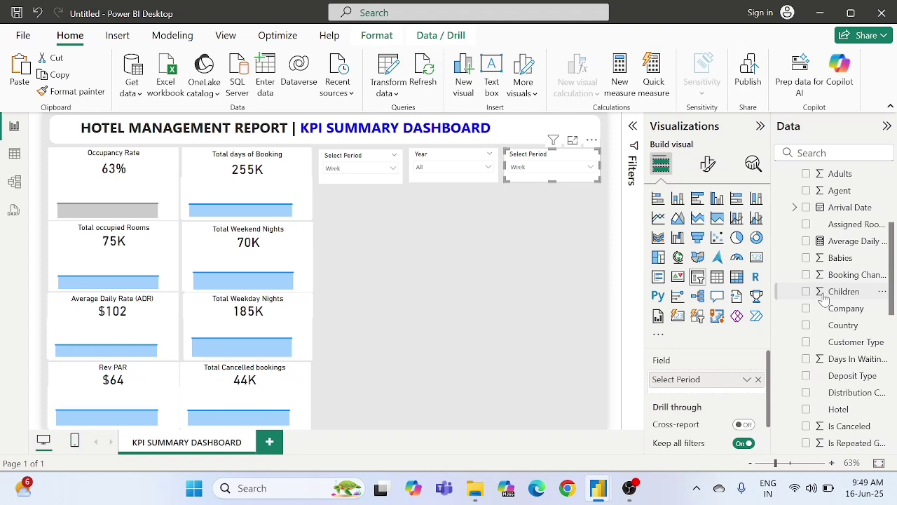
scroll(824, 298, "up", 1)
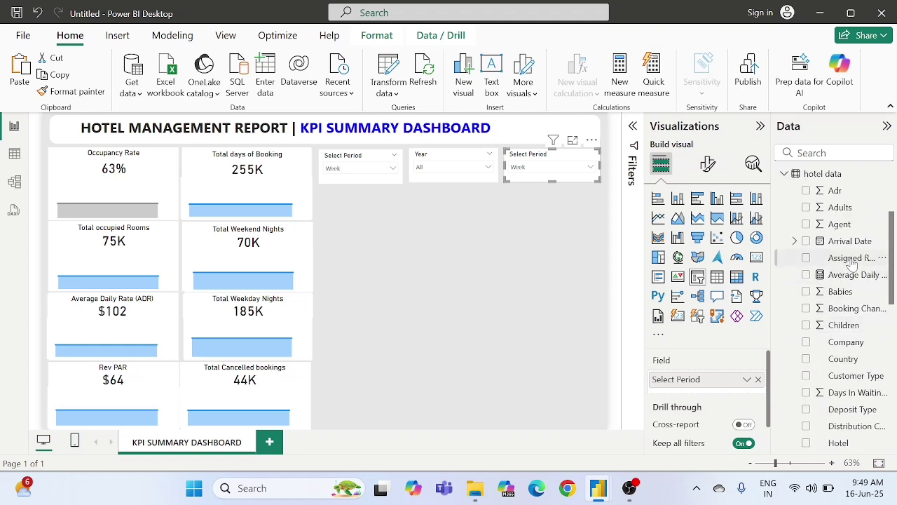
left_click_drag(841, 259, 736, 423)
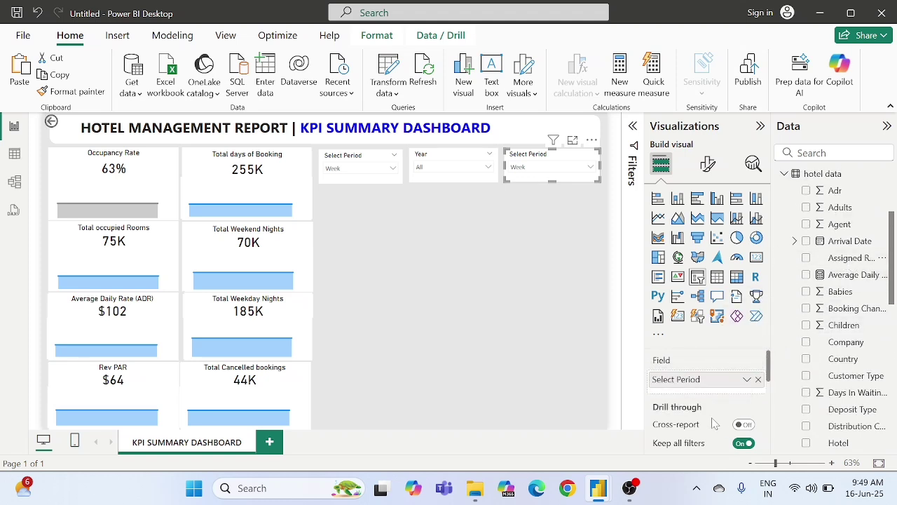
left_click(758, 379)
left_click_drag(861, 258, 701, 379)
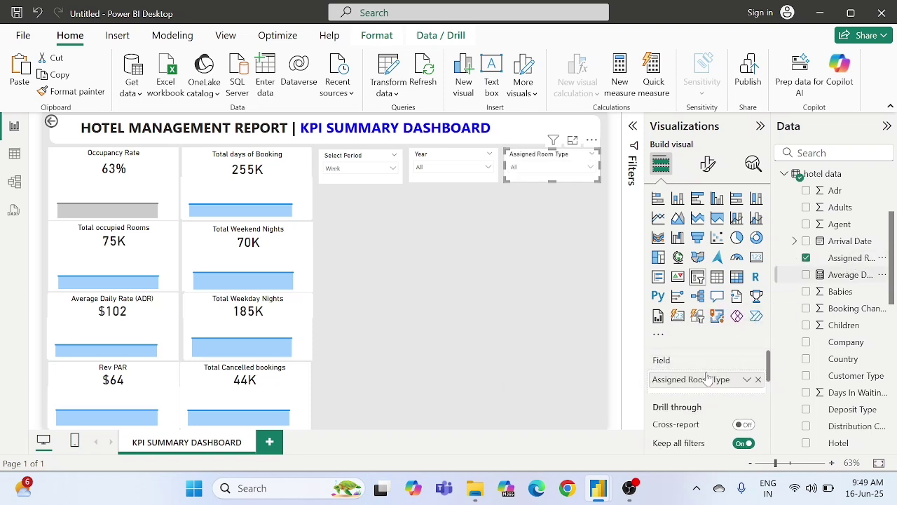
left_click(461, 311)
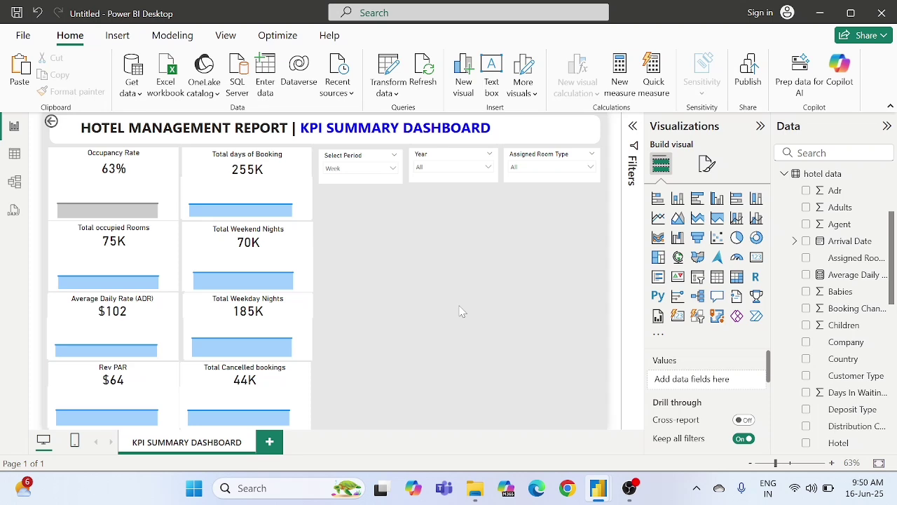
Step: Duplicate the Select Period, Year and Assigned Room Type slicers together and place the copies in a second row directly beneath the originals
left_click(358, 158)
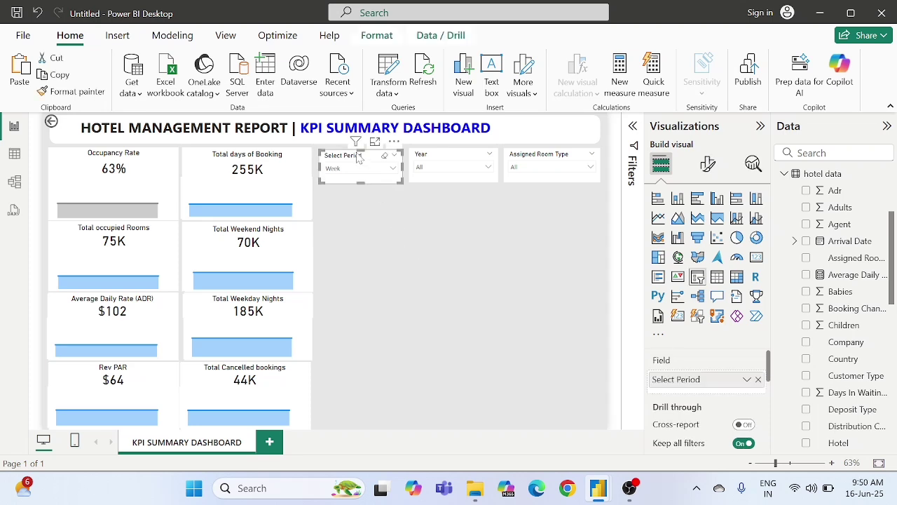
left_click(443, 156, "ctrl")
left_click(518, 160, "ctrl")
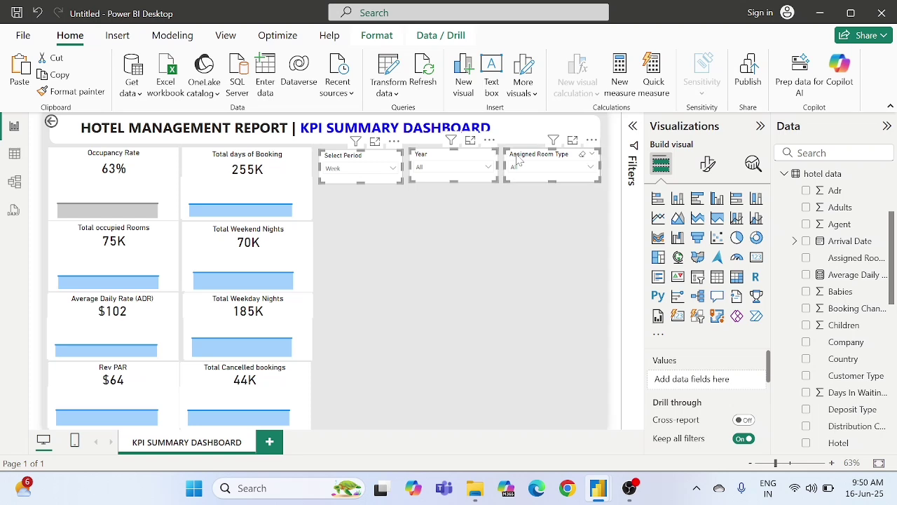
left_click(385, 219)
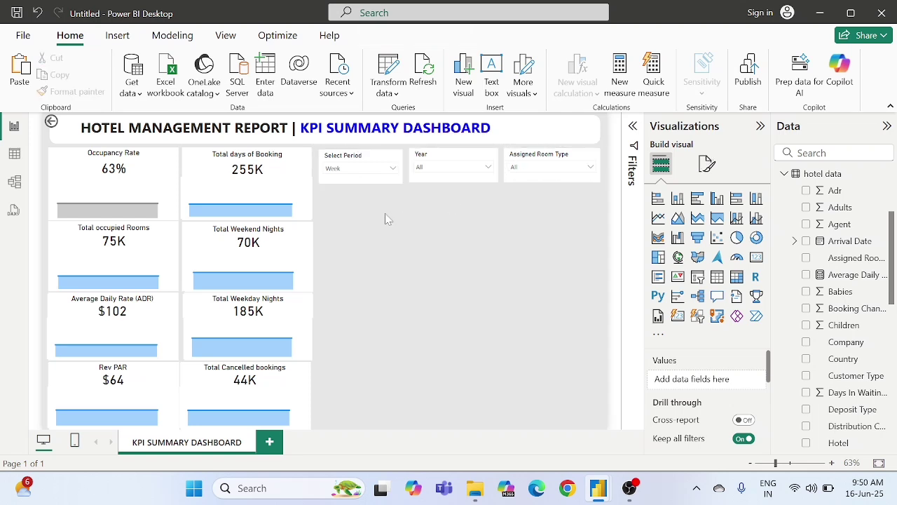
key("ctrl+v")
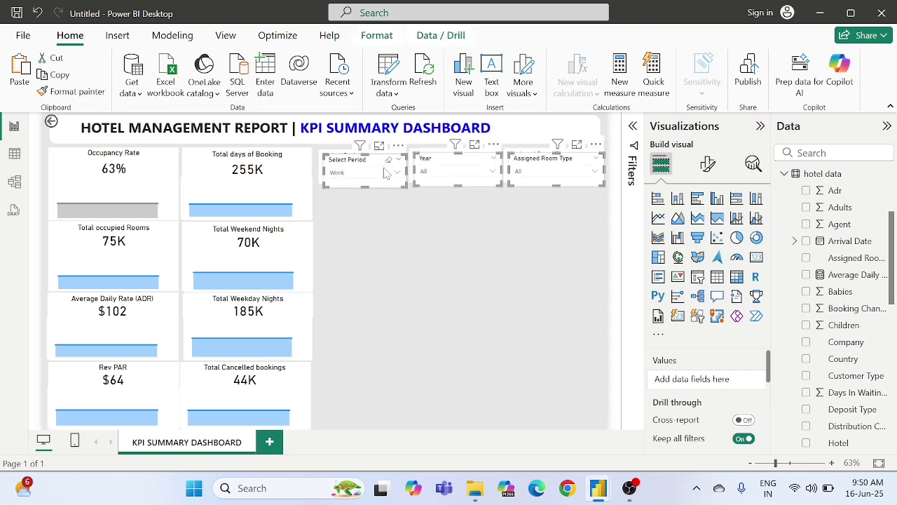
left_click_drag(373, 163, 370, 199)
left_click(368, 209)
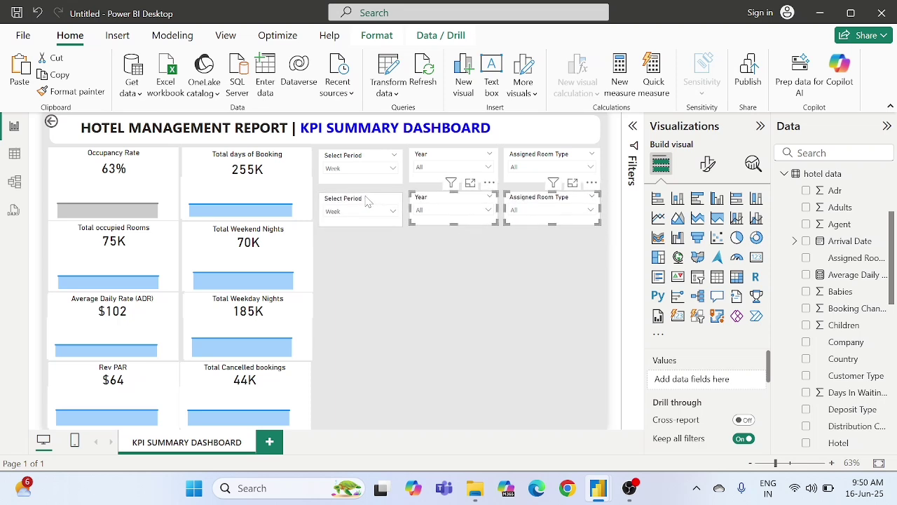
left_click(380, 256)
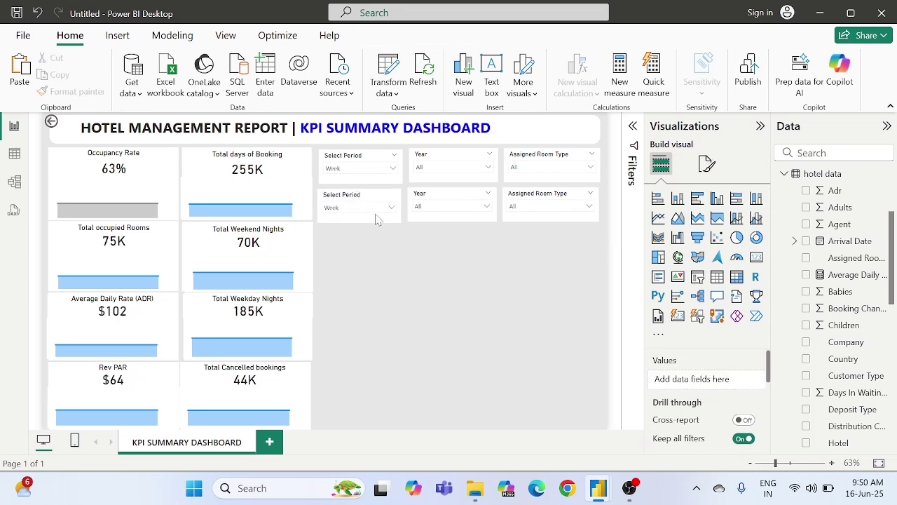
Step: Replace the Select Period field of the second row's first slicer with Market Segment from the hotel data table
left_click(360, 199)
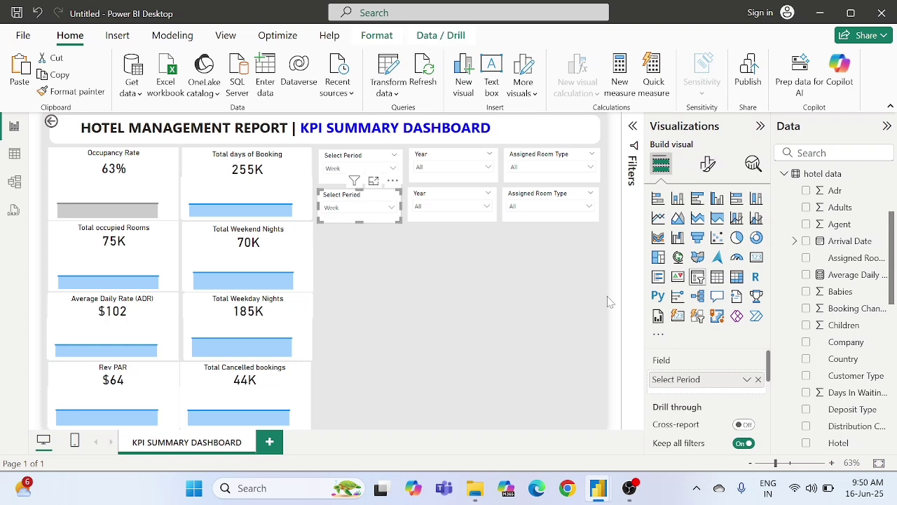
left_click(759, 379)
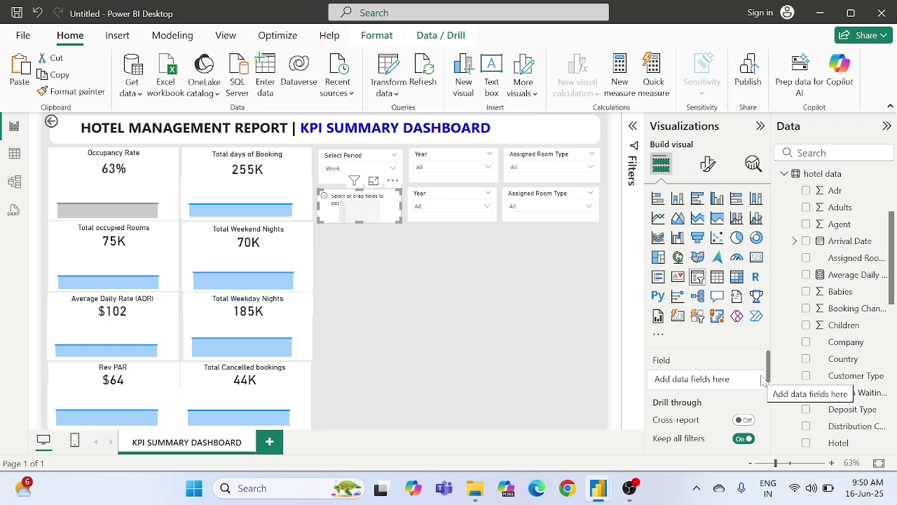
scroll(847, 382, "down", 3)
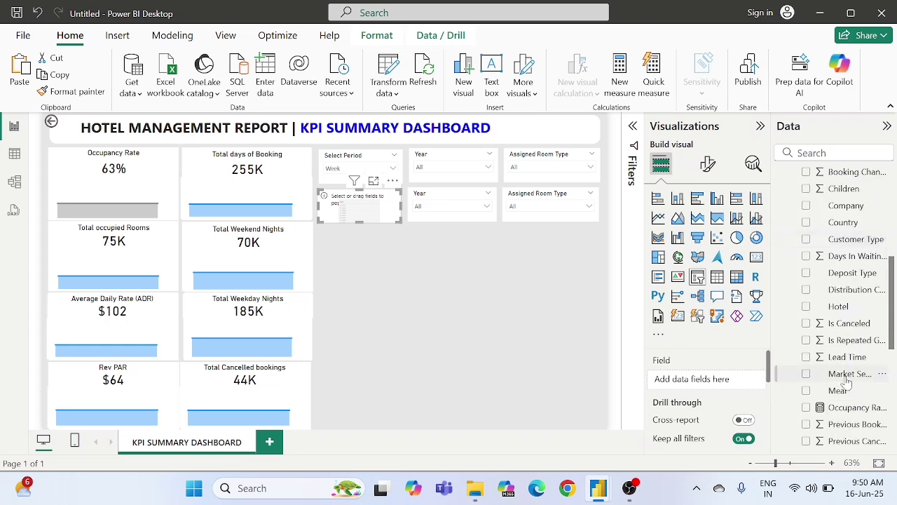
scroll(847, 382, "down", 6)
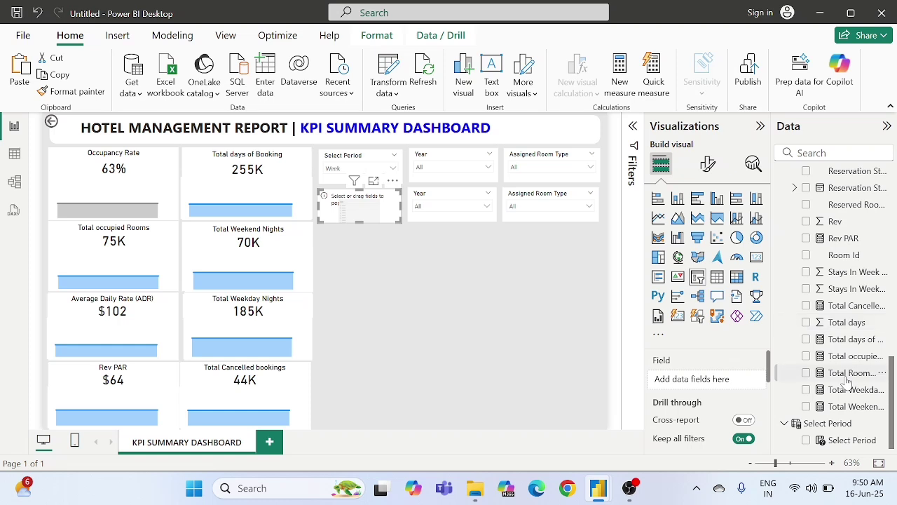
scroll(848, 381, "up", 5)
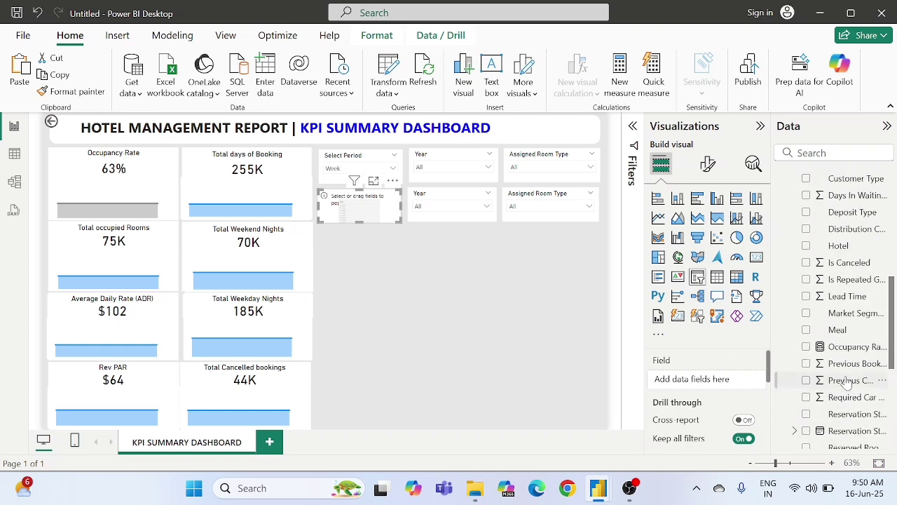
scroll(847, 382, "down", 3)
scroll(847, 382, "up", 4)
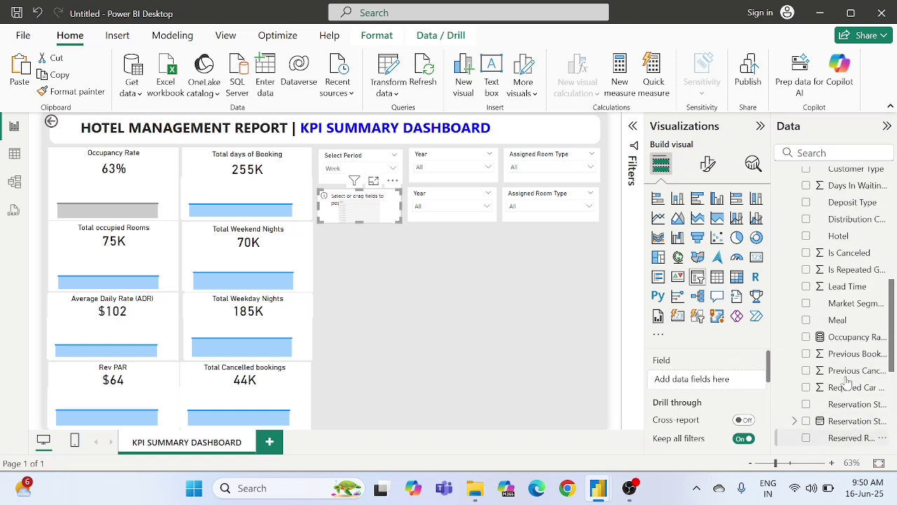
scroll(847, 382, "up", 1)
scroll(847, 382, "down", 1)
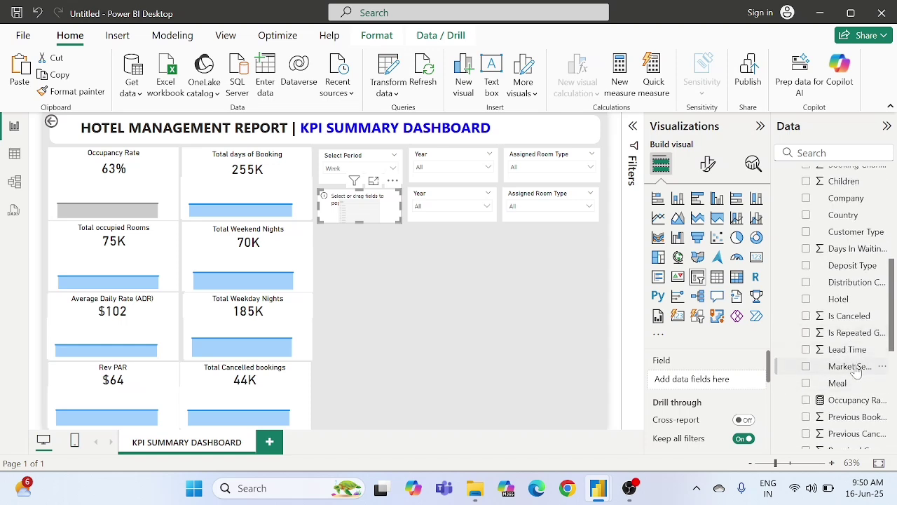
left_click_drag(855, 366, 729, 382)
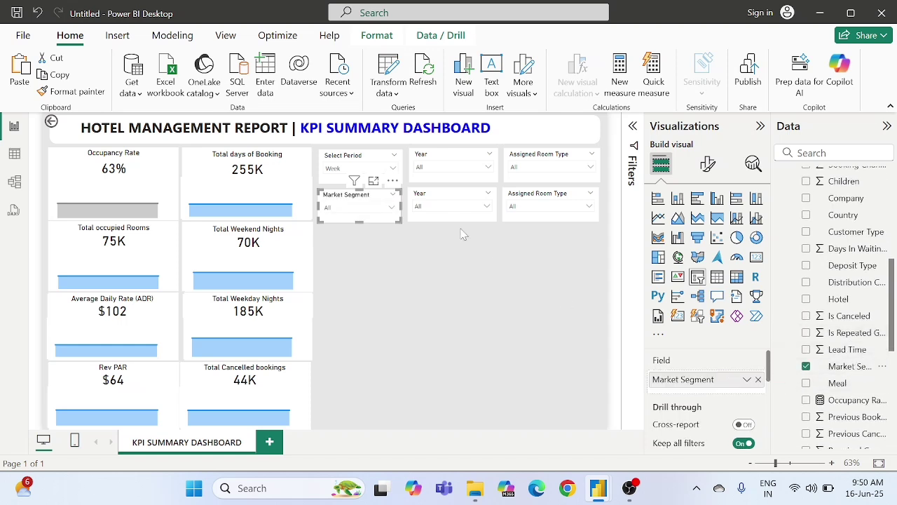
Step: Replace the Year field of the second row's middle slicer with Country from the hotel data table
left_click(447, 198)
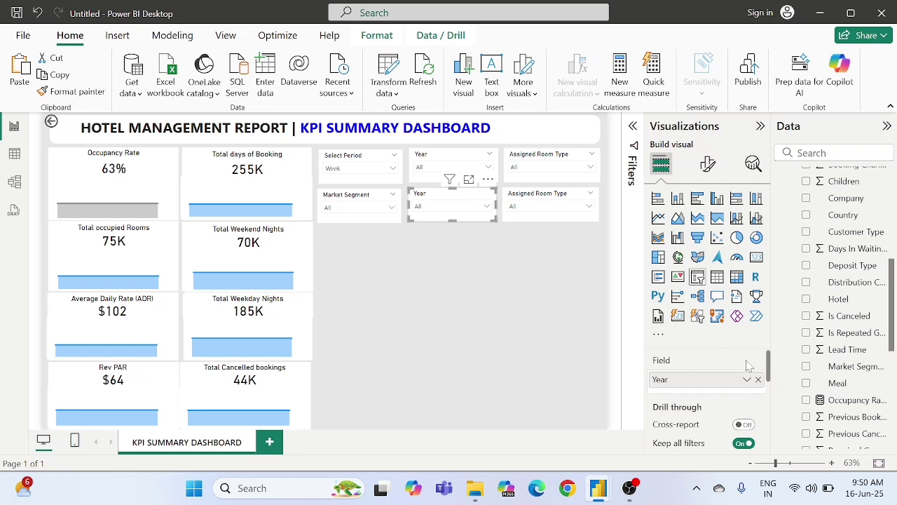
left_click(760, 379)
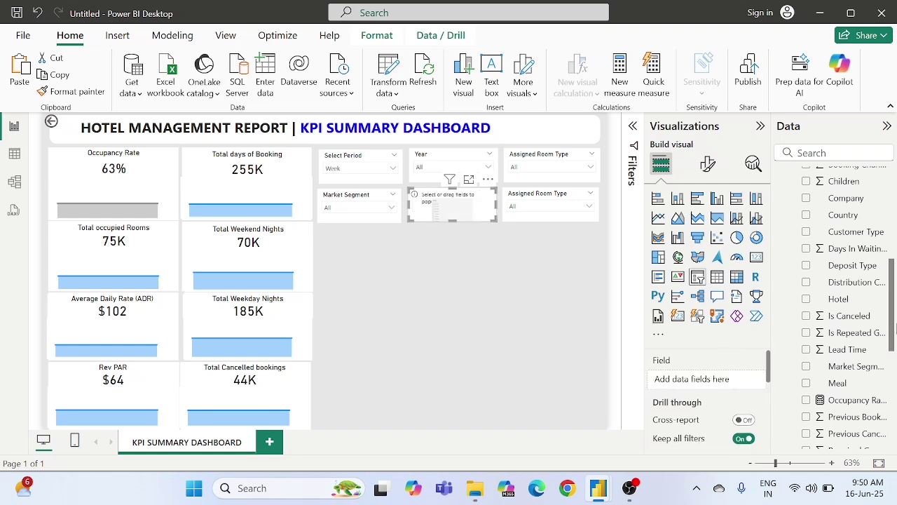
scroll(848, 295, "up", 1)
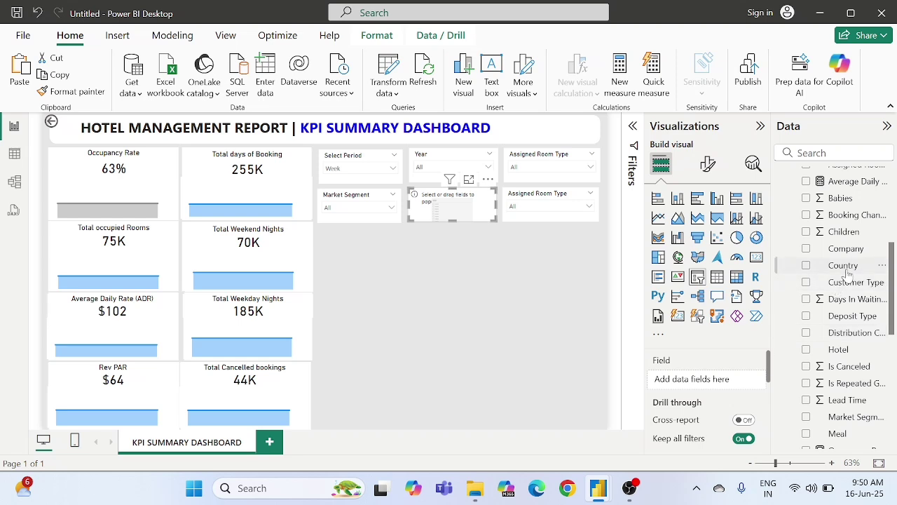
left_click_drag(848, 272, 722, 382)
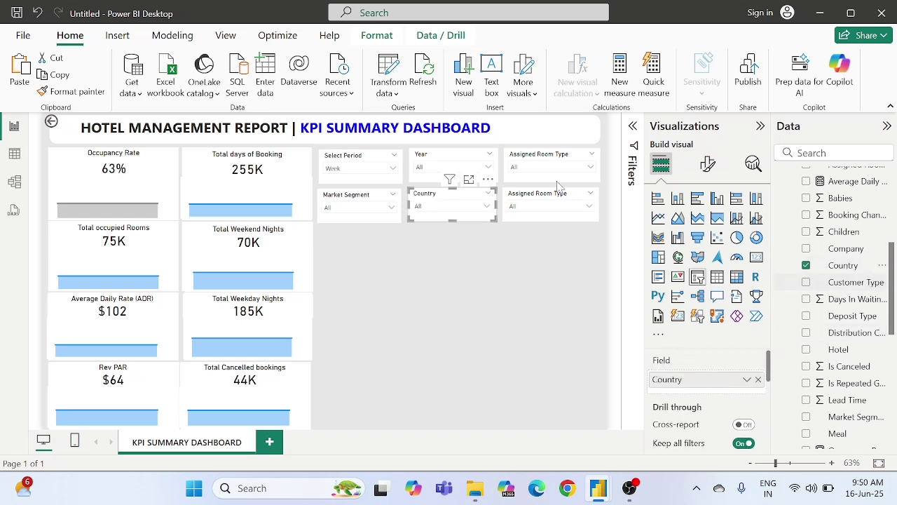
Step: Replace the Assigned Room Type field of the second row's last slicer with Hotel from the hotel data table
left_click(537, 196)
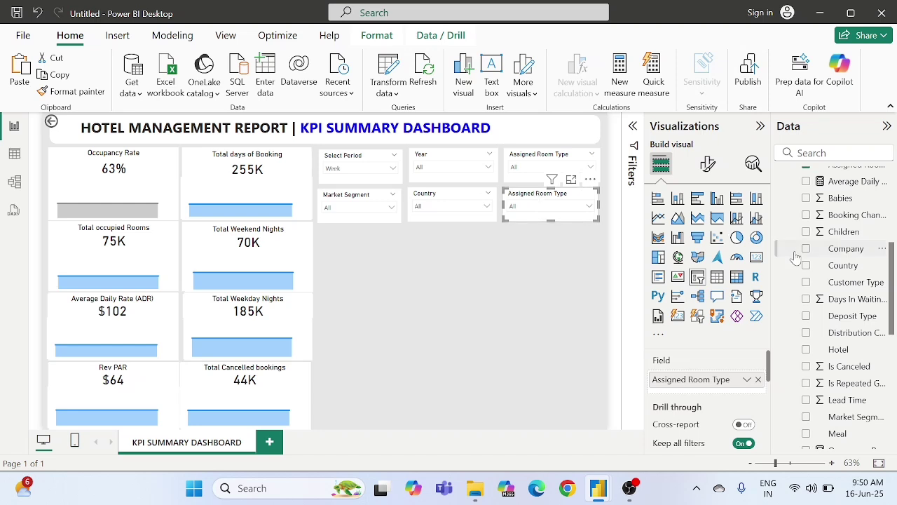
scroll(838, 284, "down", 2)
scroll(839, 284, "down", 3)
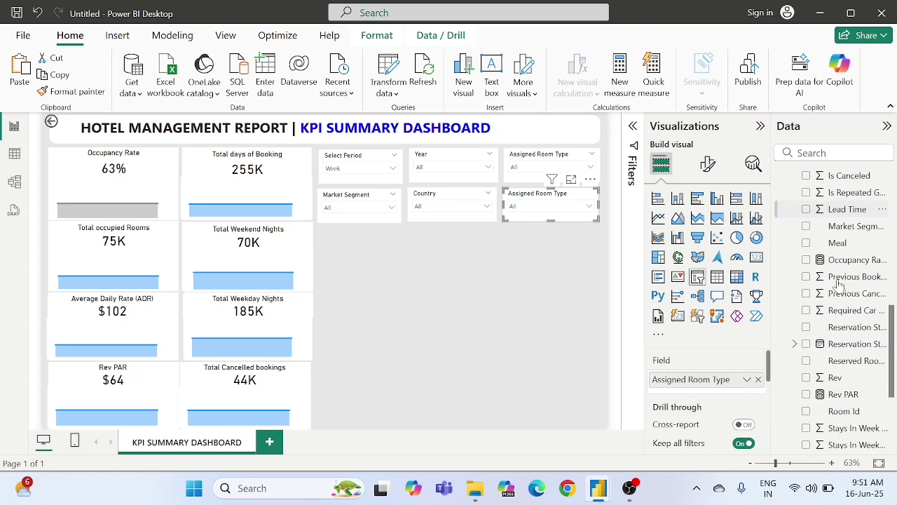
scroll(839, 284, "up", 3)
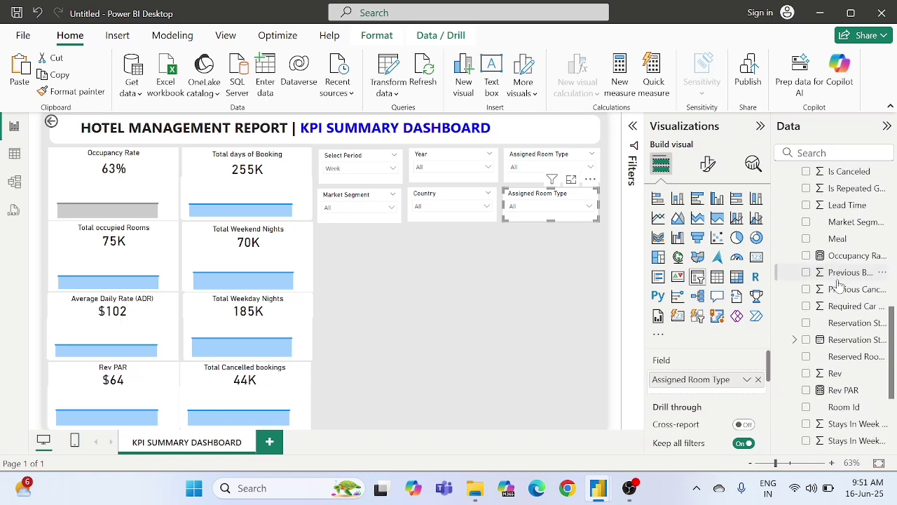
scroll(839, 284, "up", 2)
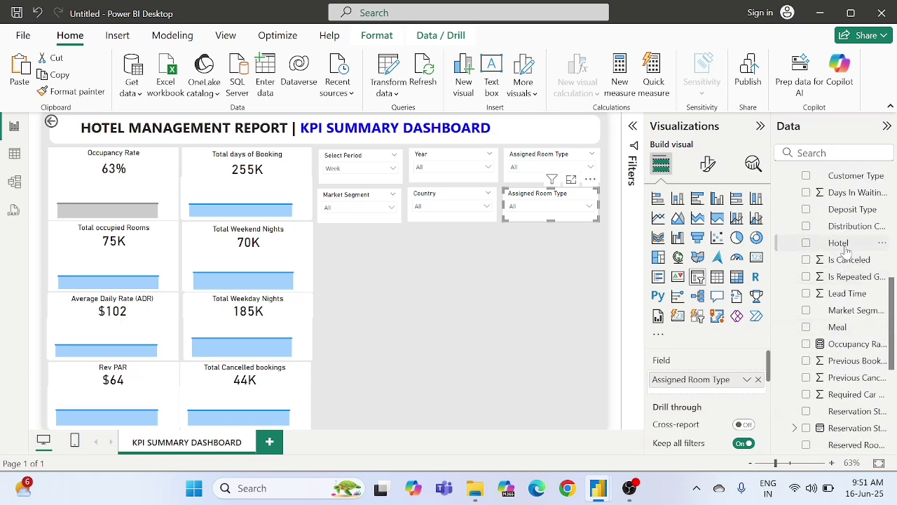
left_click_drag(839, 243, 748, 382)
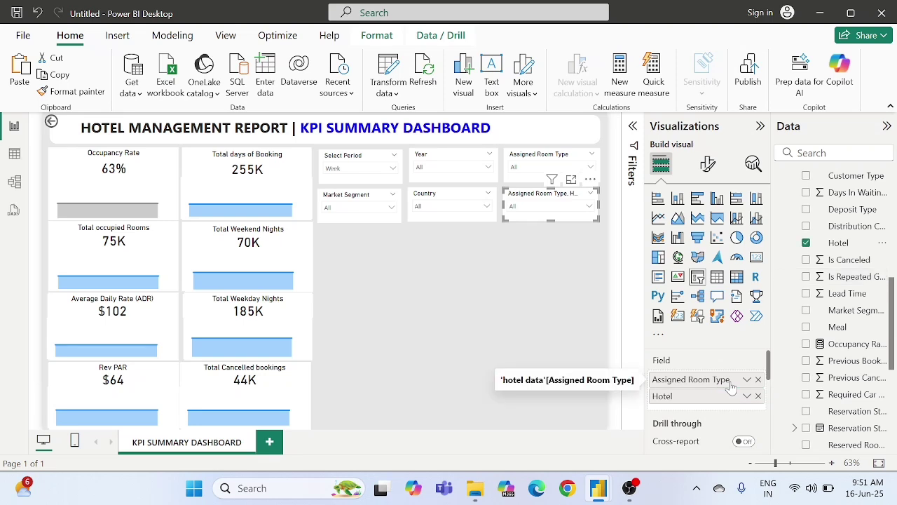
left_click(758, 379)
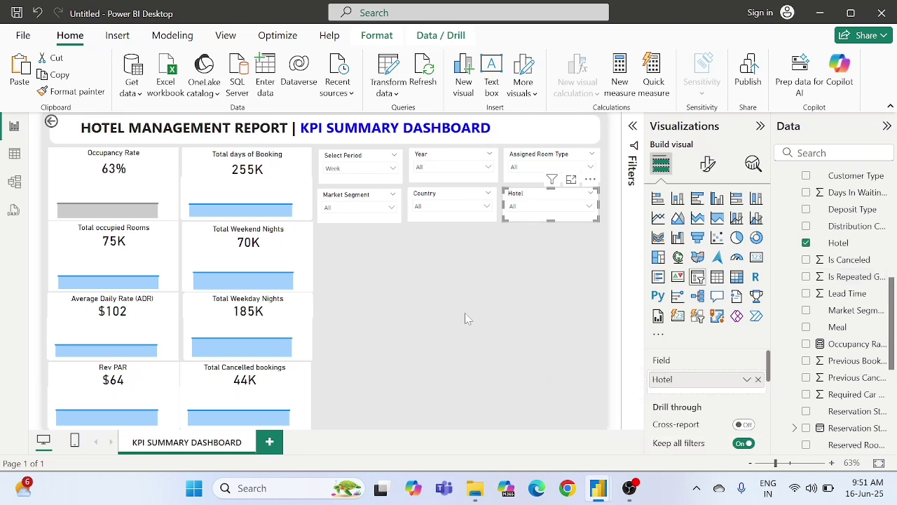
left_click(400, 271)
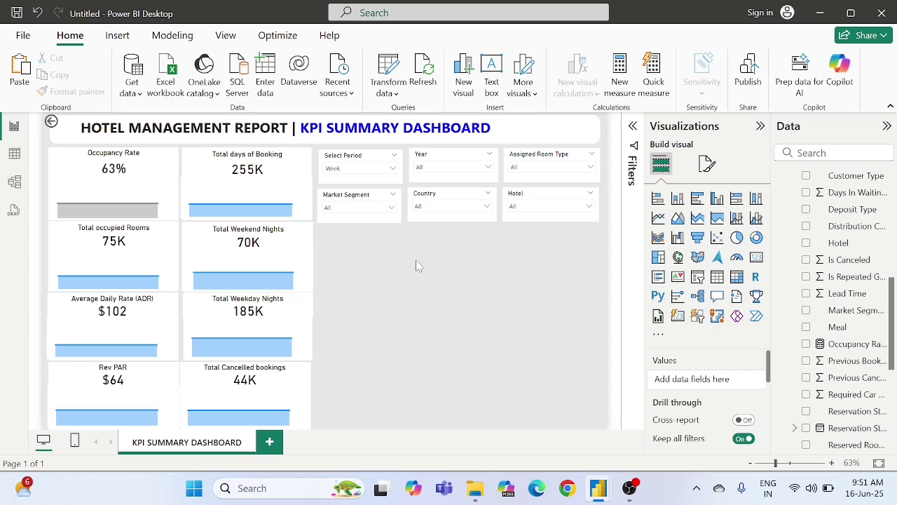
Step: Create a new measure in the hotel data table, starting its formula as Total Revenue = CALCULATE(SUM('hotel data'[Rev]))
scroll(866, 253, "up", 5)
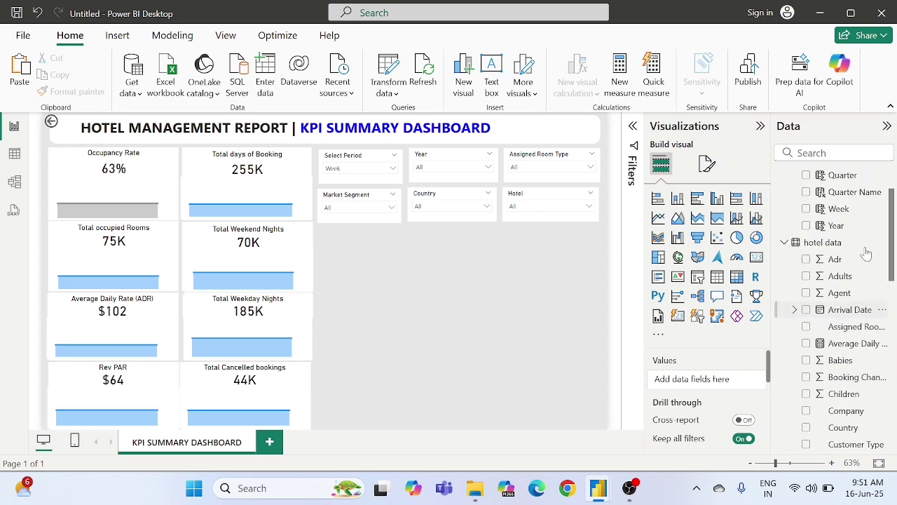
right_click(832, 244)
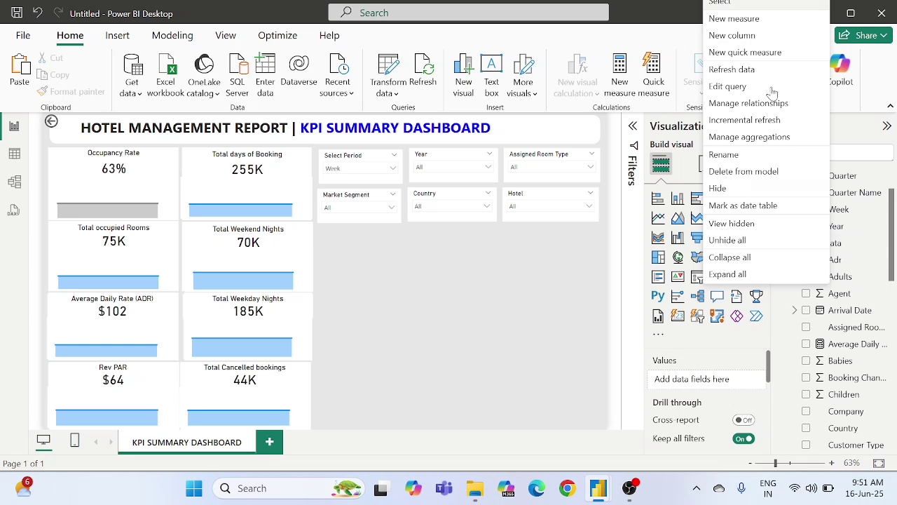
left_click(747, 19)
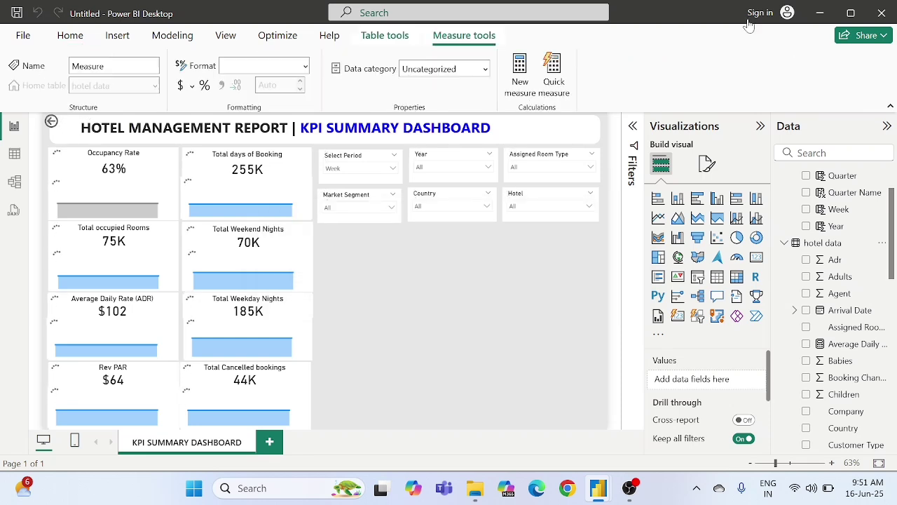
key("ctrl+a")
key("BackSpace")
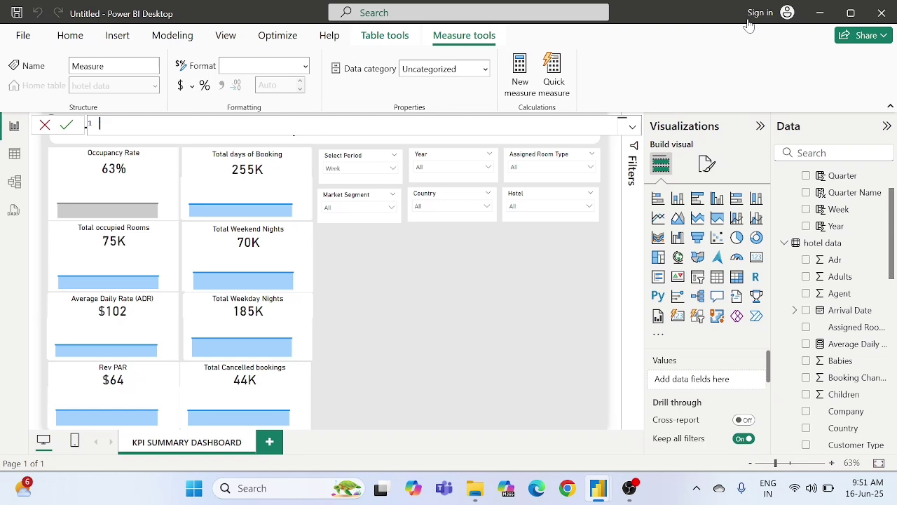
type("Total Revenue = CALCULATE(")
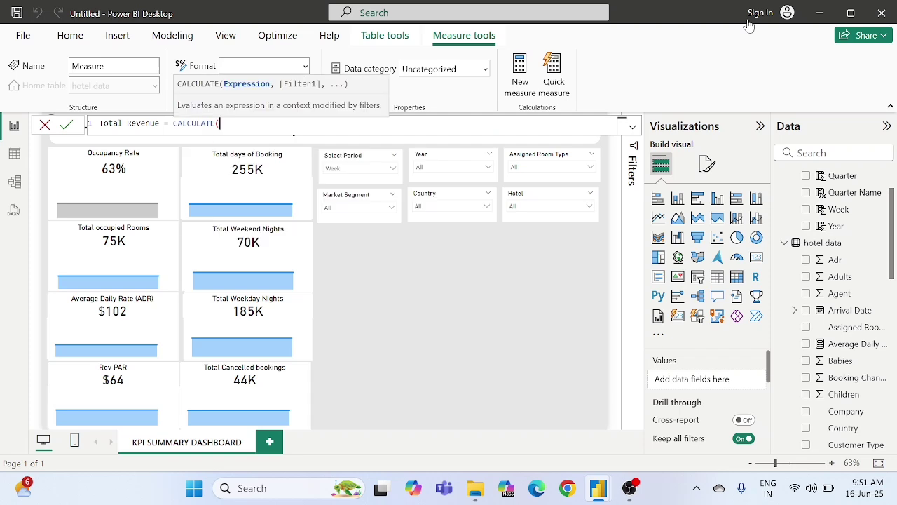
key("Escape")
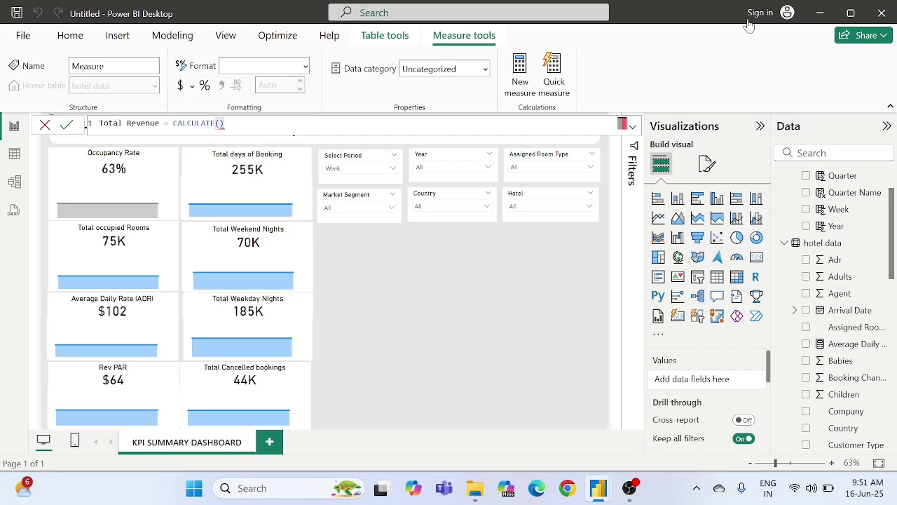
type("sum")
key("Tab")
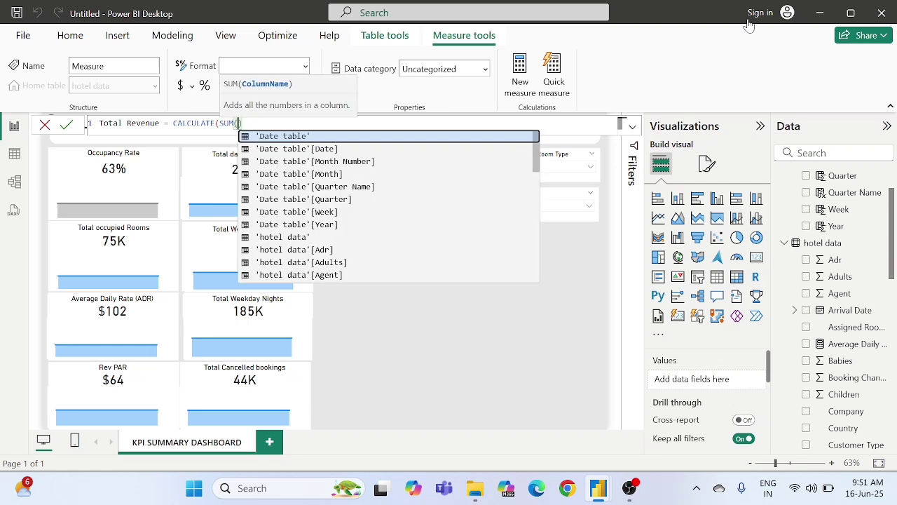
type(")")
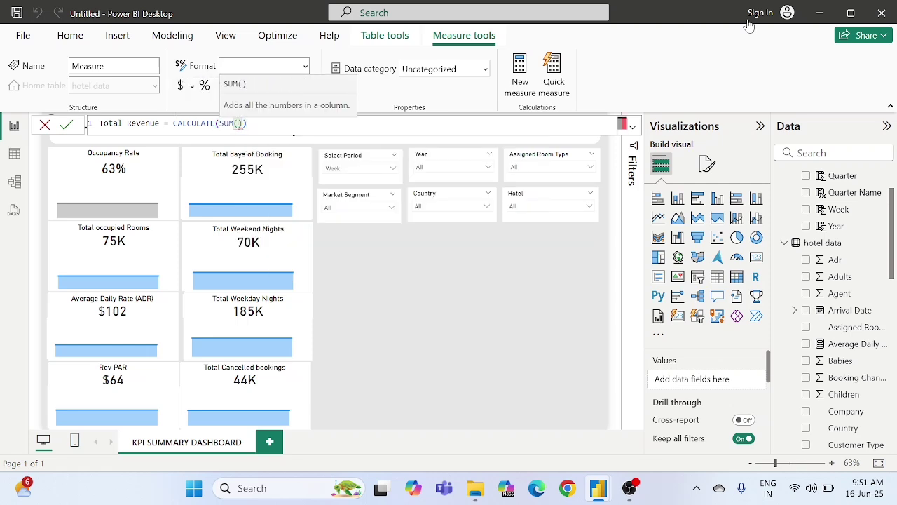
type("rev")
key("Tab")
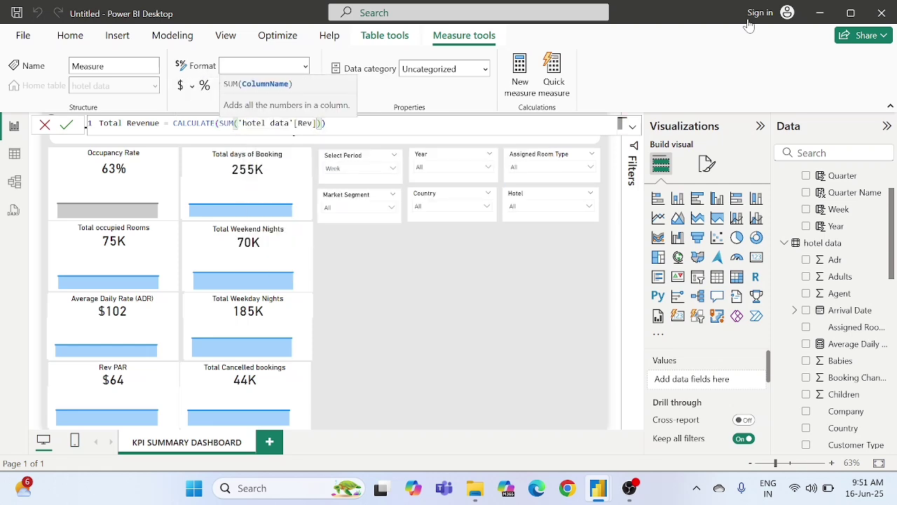
type(")")
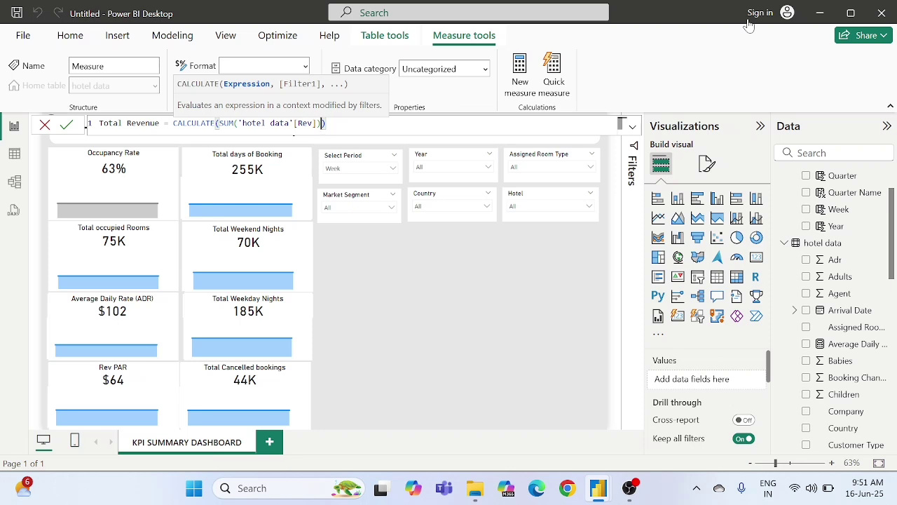
Step: Add the filter 'hotel data'[Is Canceled]=0 to the Total Revenue formula and commit the measure
type(",ho")
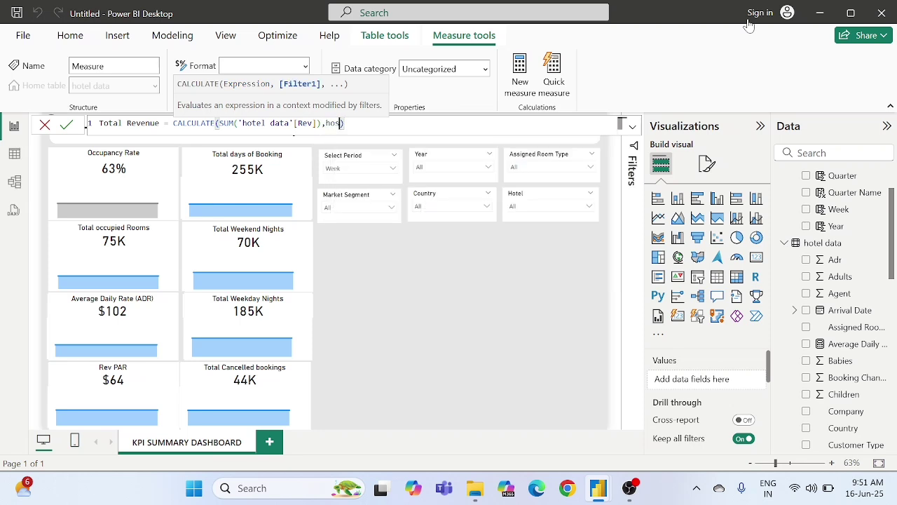
type("tel")
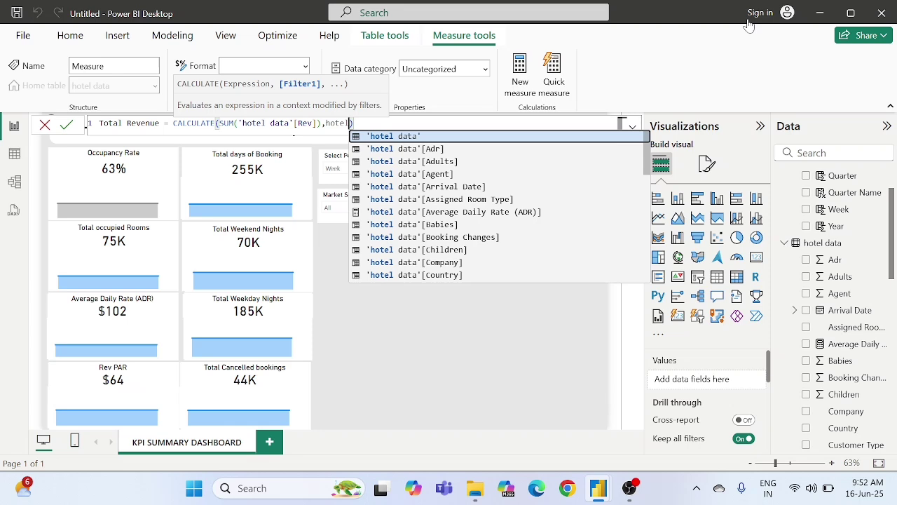
key("Tab")
type("[")
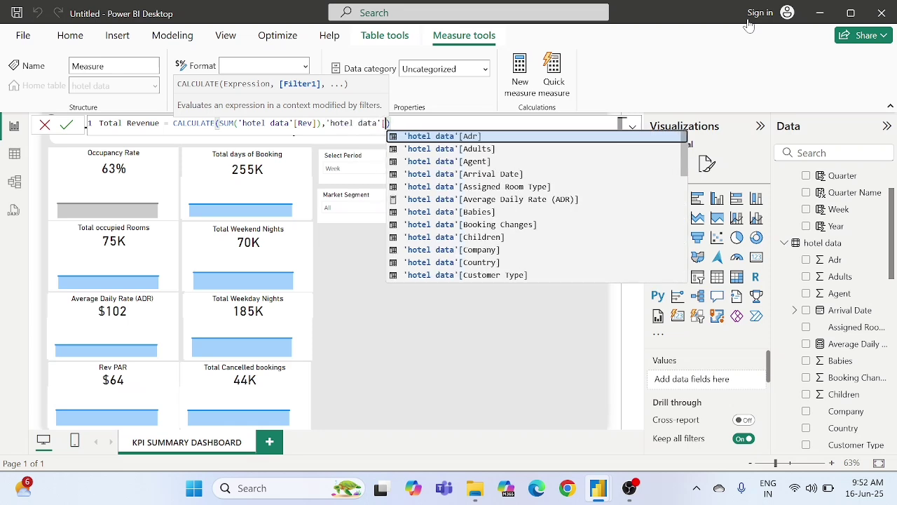
type("is")
key("Tab")
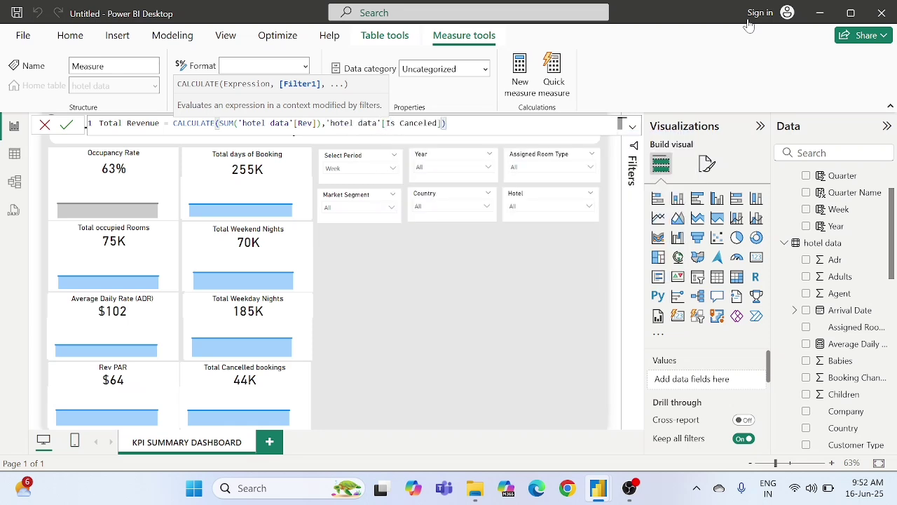
type("=0")
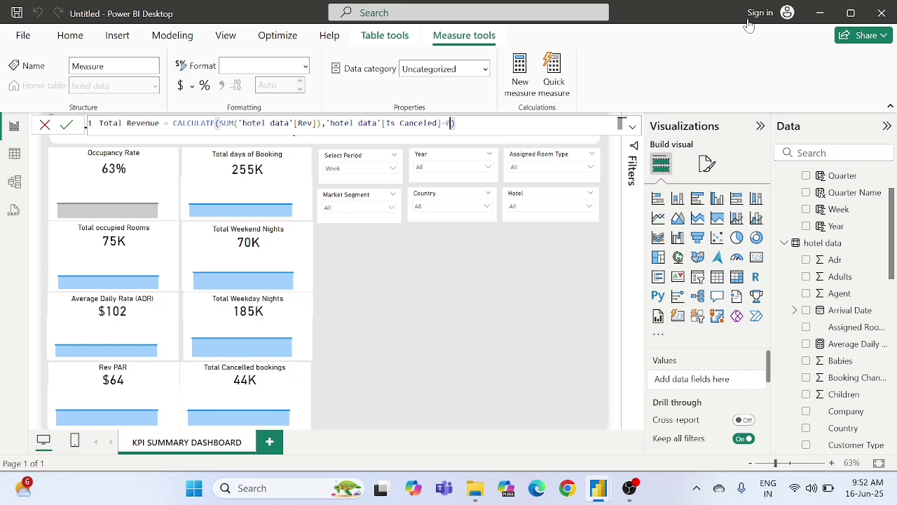
left_click(68, 126)
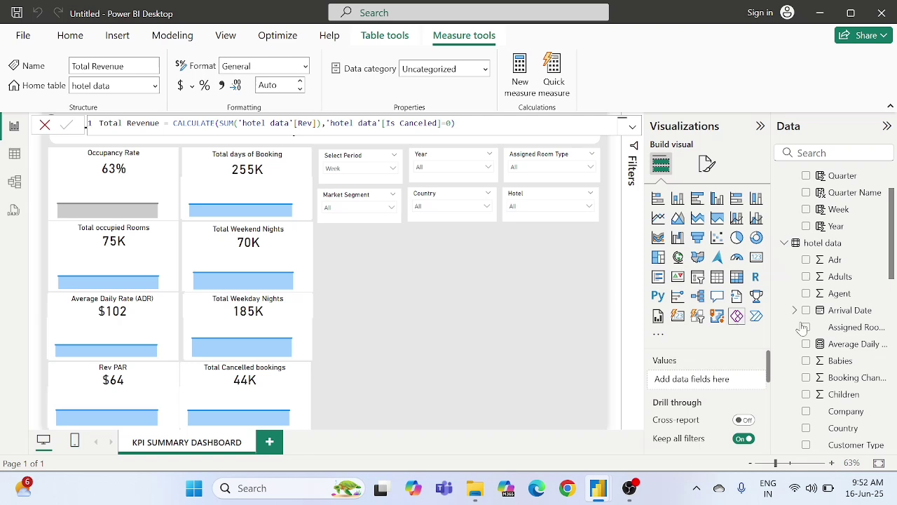
Step: Start another new measure in the hotel data table and clear its default formula text
scroll(839, 242, "up", 1)
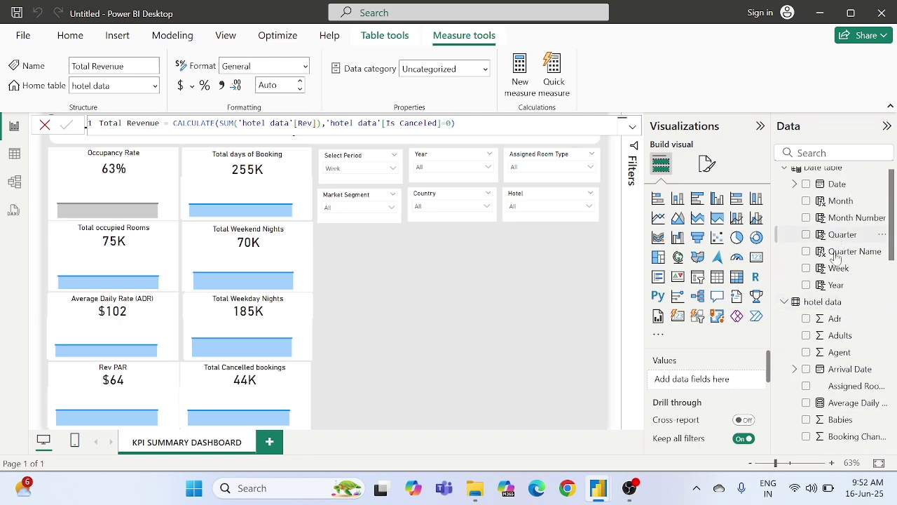
right_click(824, 307)
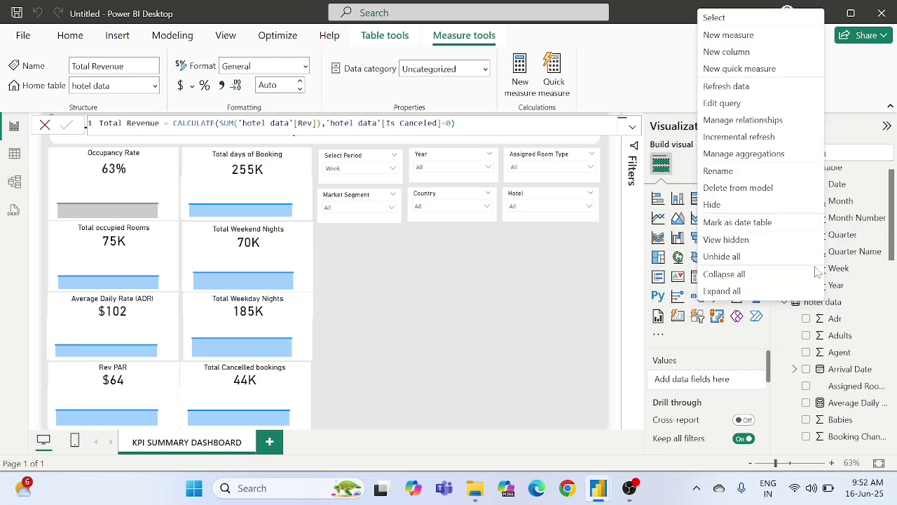
left_click(728, 35)
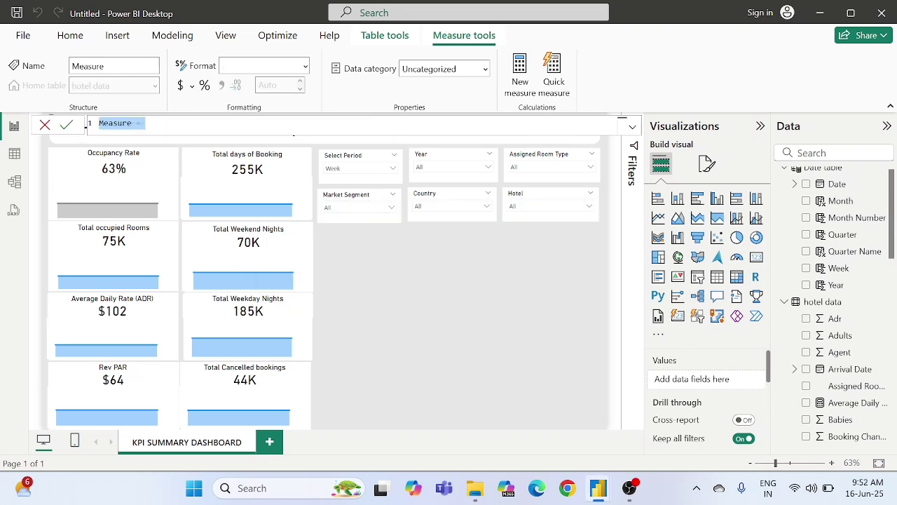
key("BackSpace")
type("We")
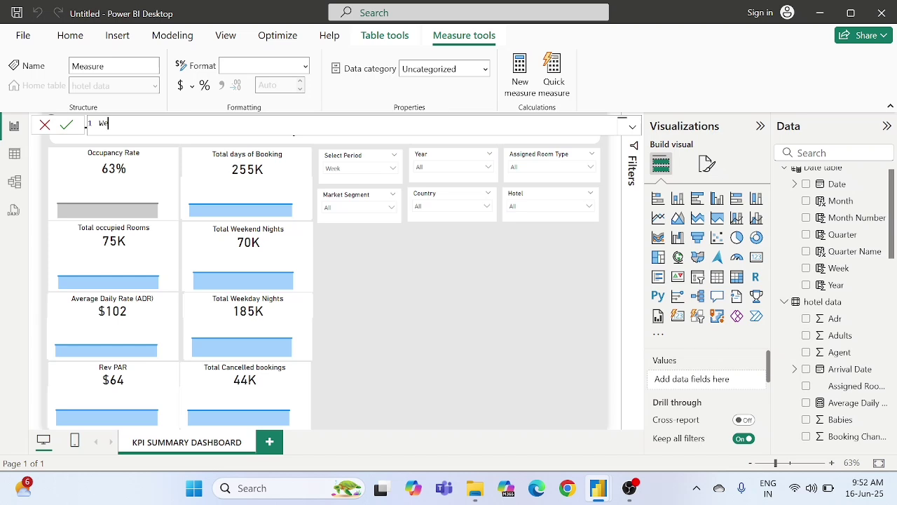
type("ek Nights = Rev")
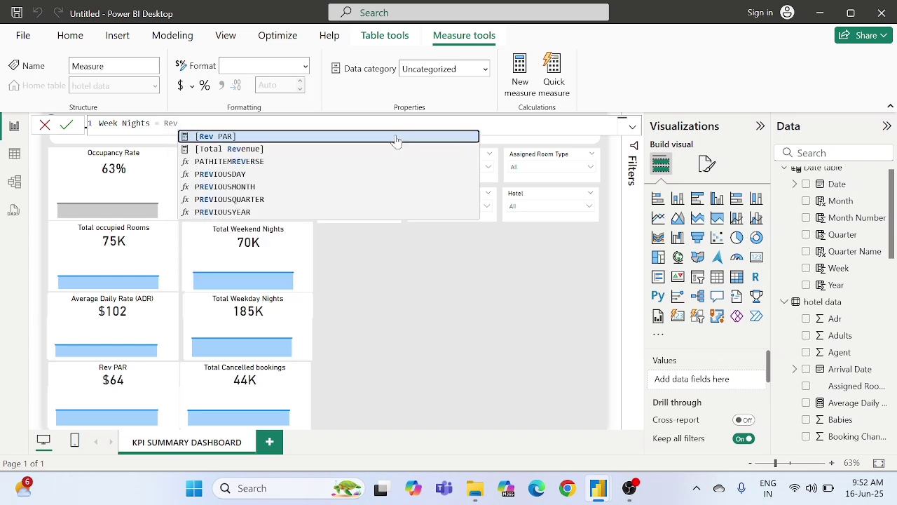
key("BackSpace")
key("BackSpace")
key("BackSpace")
key("BackSpace")
key("BackSpace")
type("Rev =")
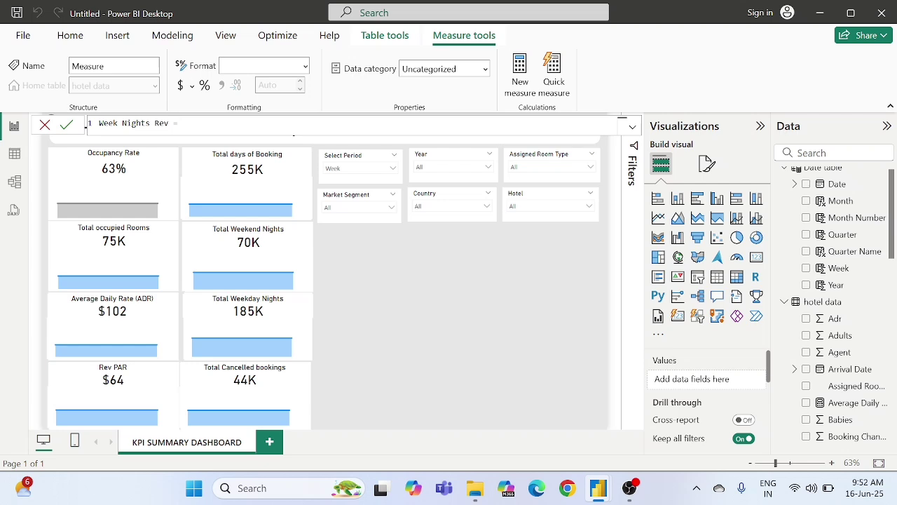
type(" CALCULATE(")
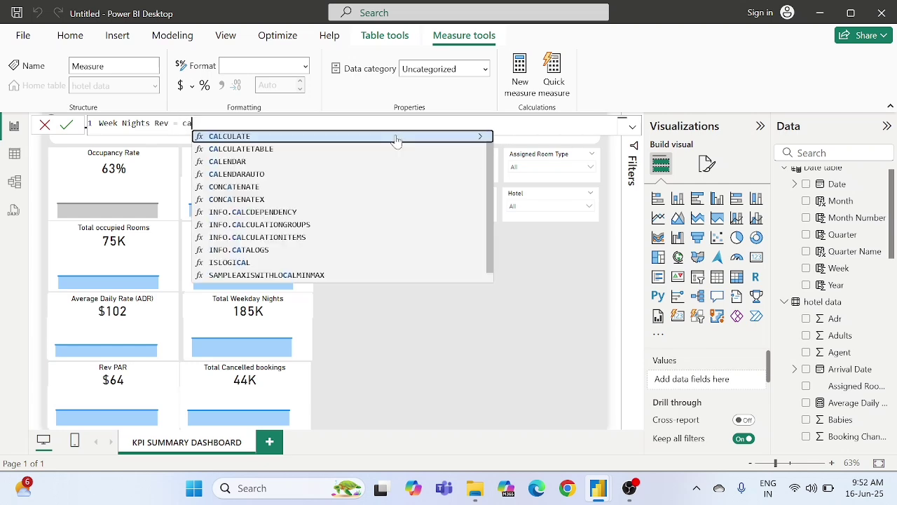
type(")")
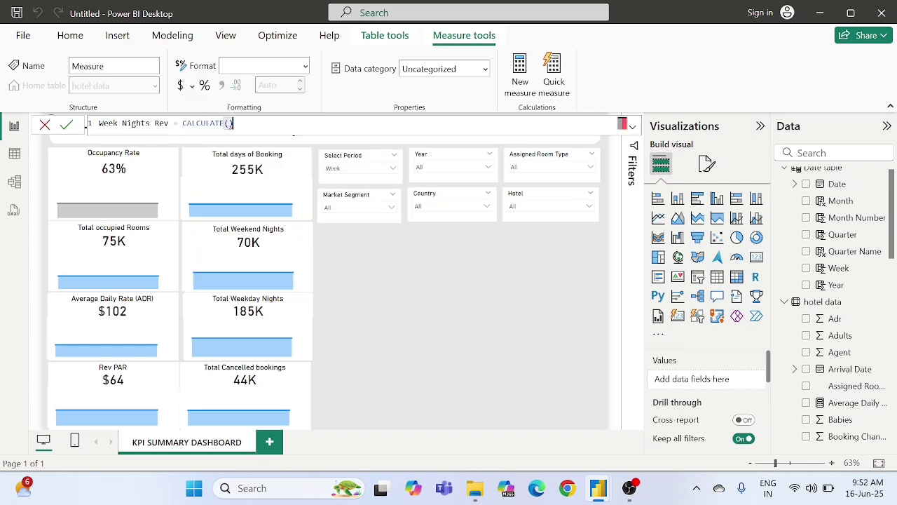
type("sum")
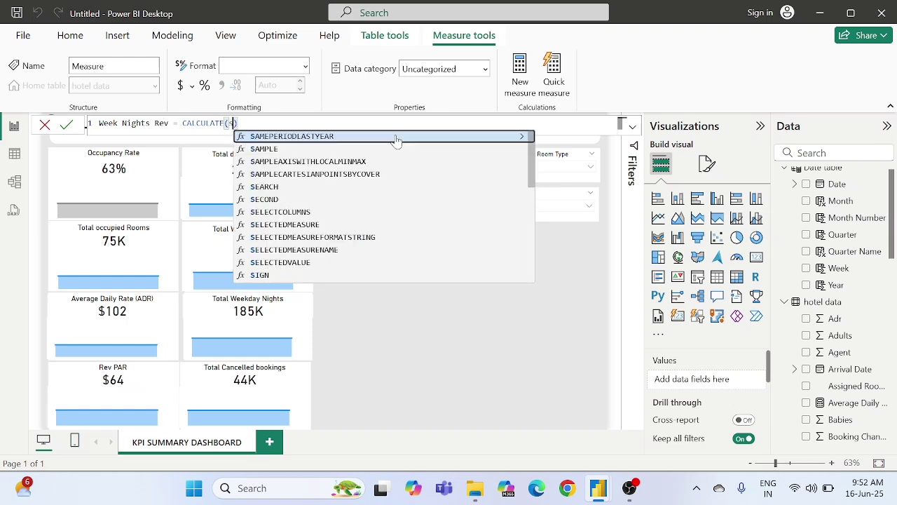
left_click(396, 136)
key("Escape")
type(")")
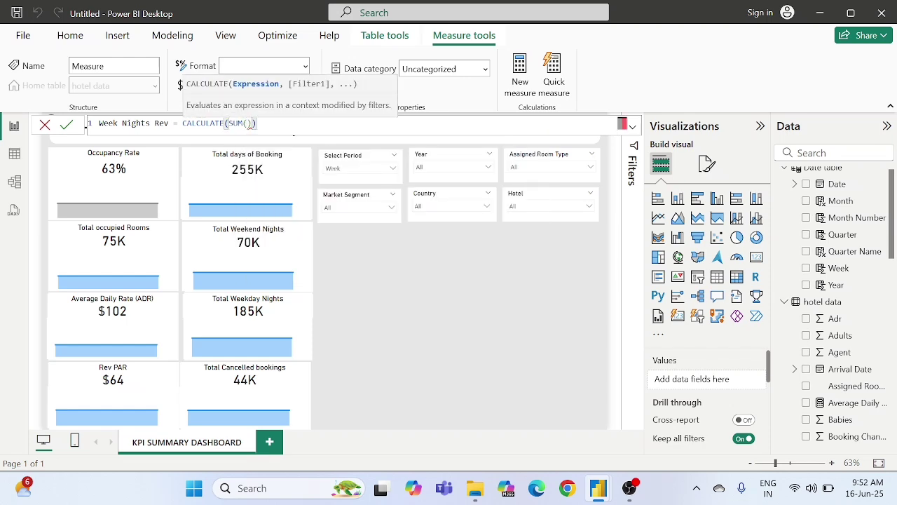
key("Left")
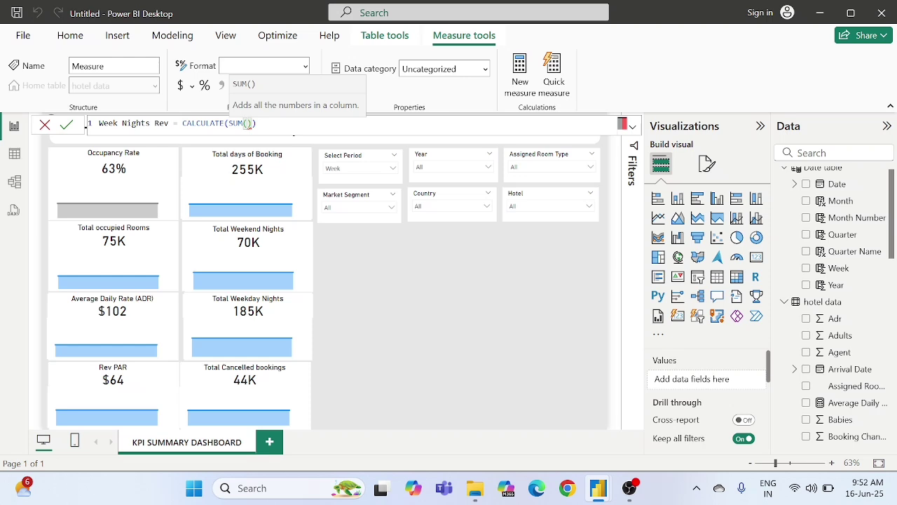
type("week")
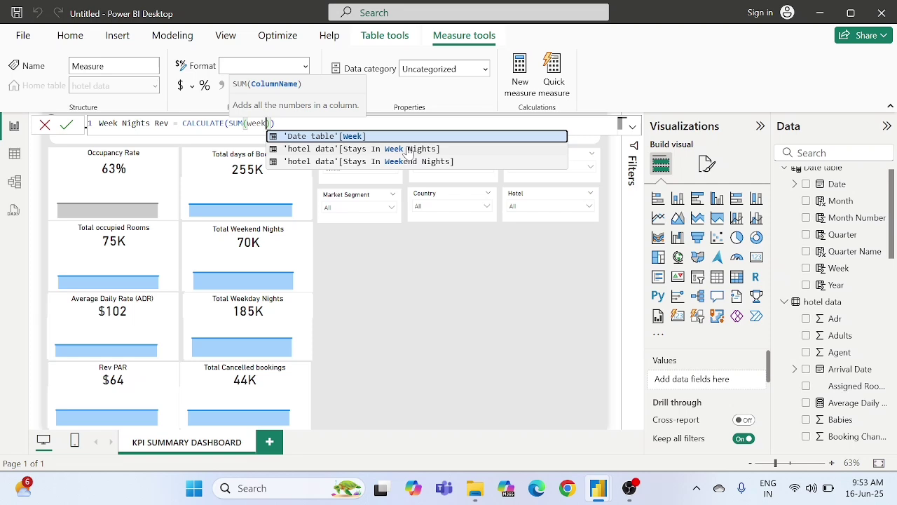
key("BackSpace")
key("BackSpace")
key("BackSpace")
key("BackSpace")
type("re")
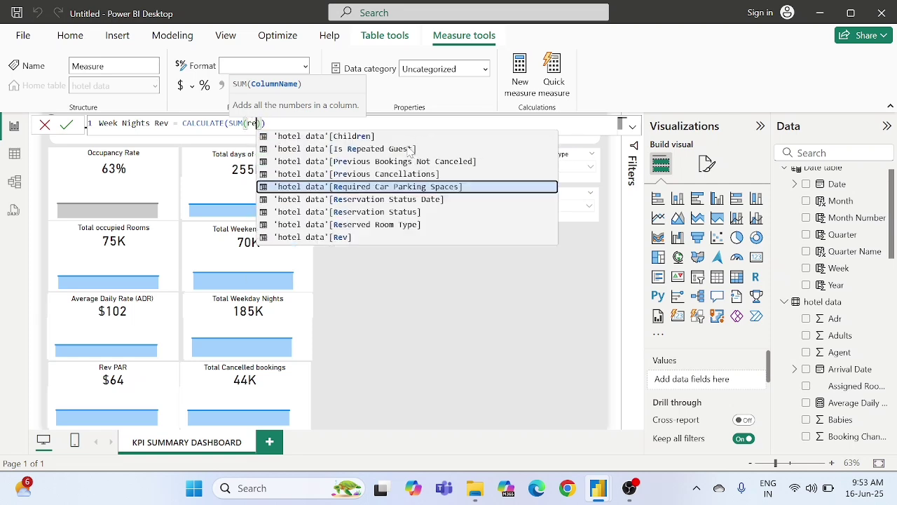
type("v")
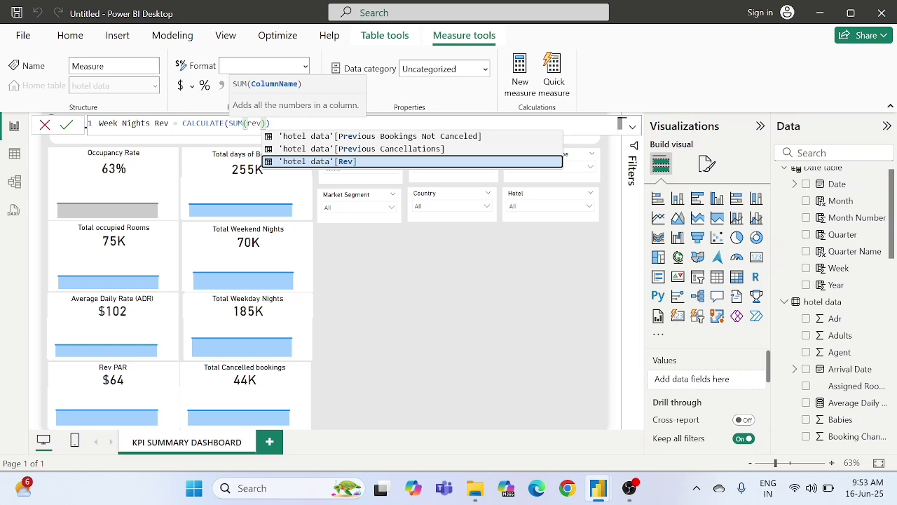
key("Escape")
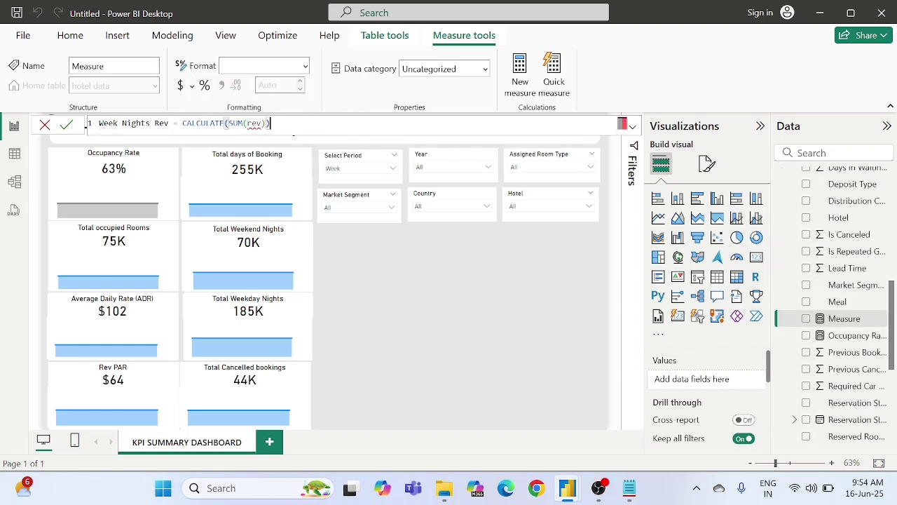
left_click_drag(270, 123, 98, 123)
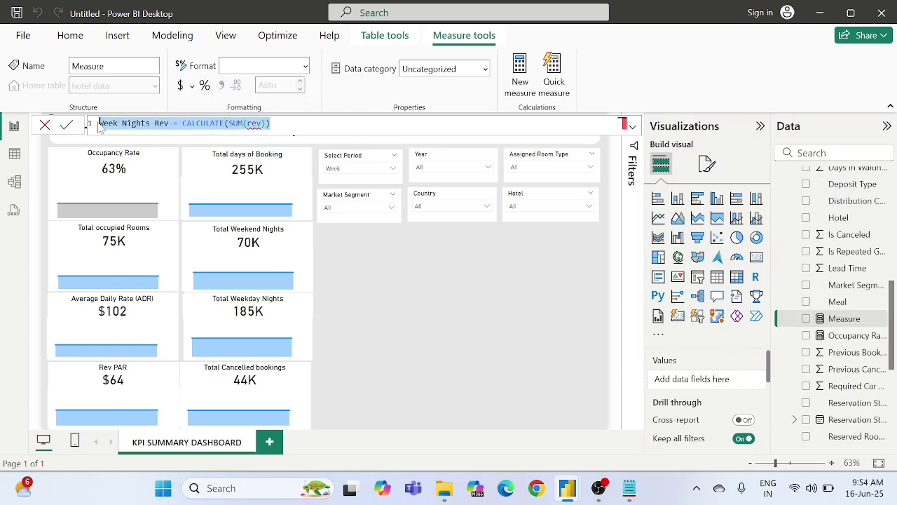
key("BackSpace")
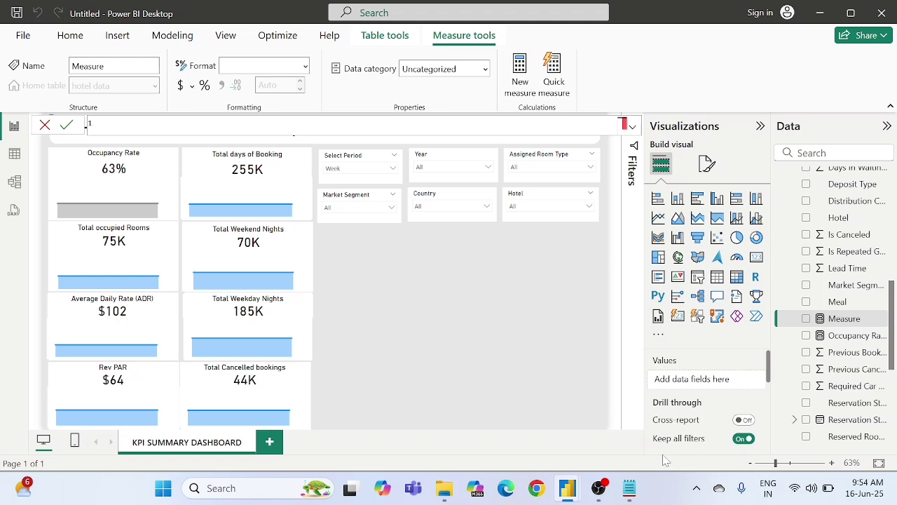
Step: Switch to Notepad and copy the formula Week Nights Revenue = 'hotel data'[Stays In Week Nights] * 'hotel data'[Adr]
left_click(634, 499)
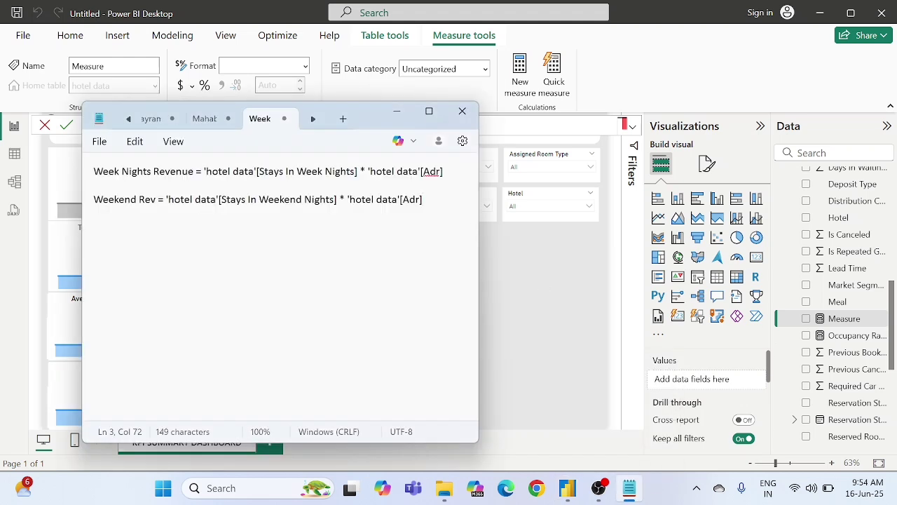
left_click_drag(443, 171, 84, 180)
key("ctrl+c")
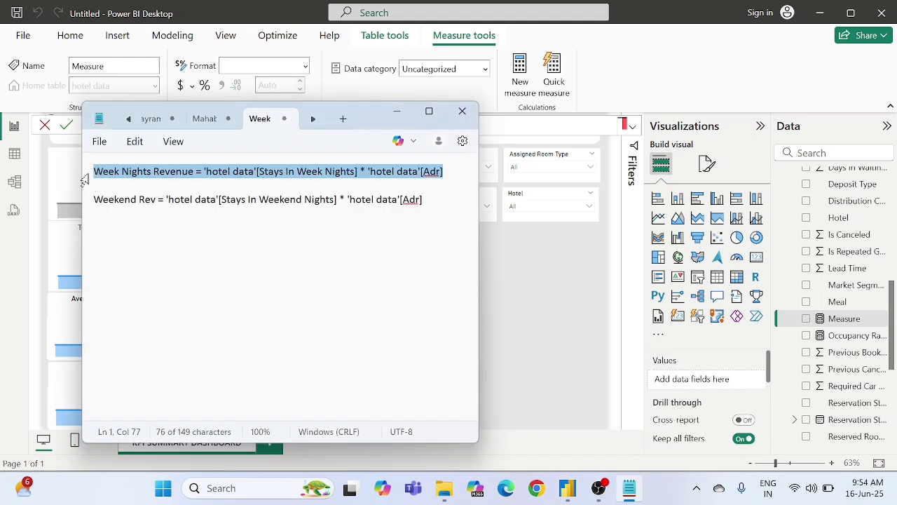
Step: Switch back to Power BI Desktop and discard the empty new measure
left_click(385, 119)
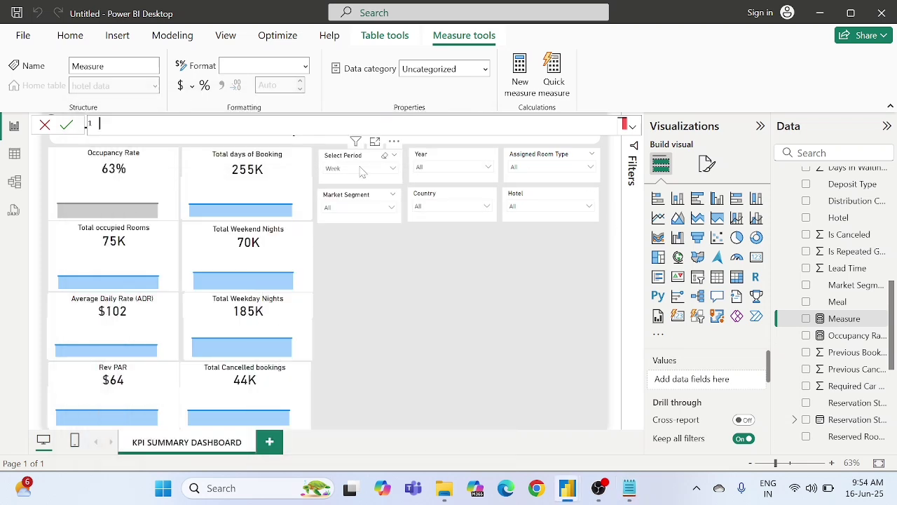
left_click(44, 126)
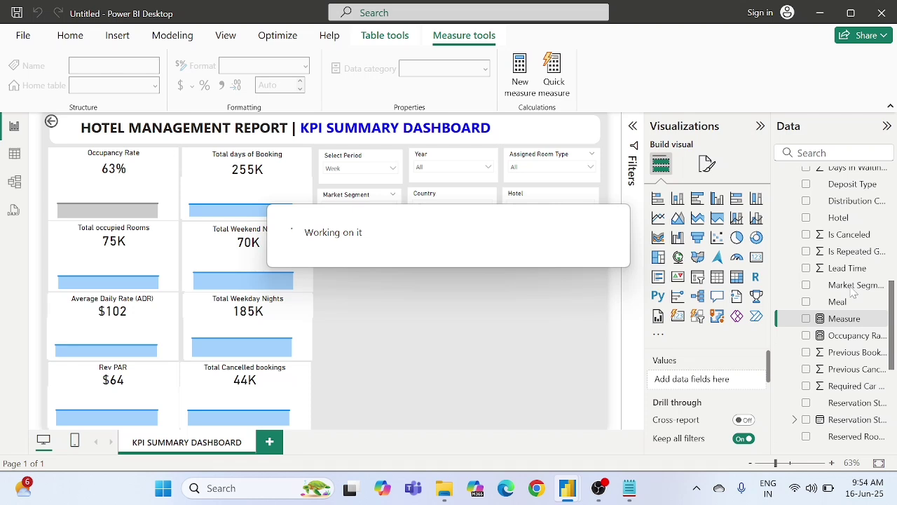
Step: Add a calculated column to the hotel data table: Week Nights Revenue = 'hotel data'[Stays In Week Nights] * 'hotel data'[Adr]
scroll(847, 268, "up", 5)
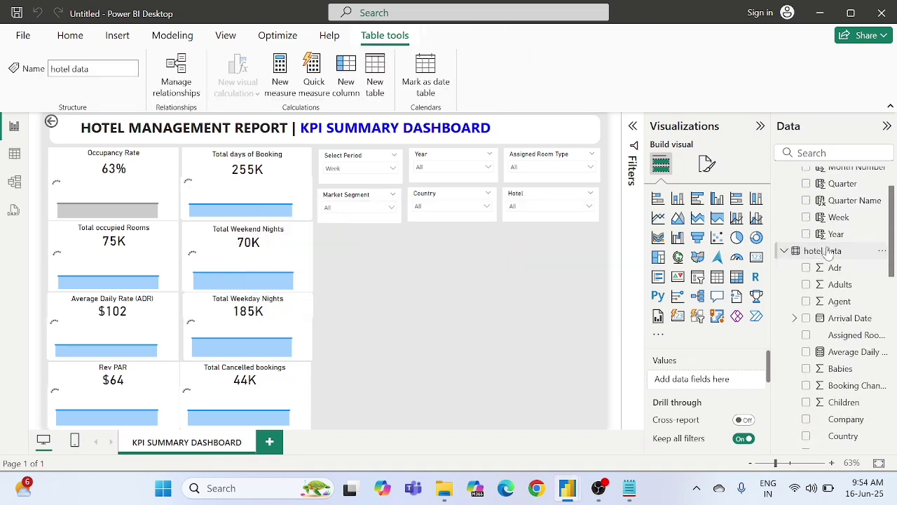
right_click(830, 252)
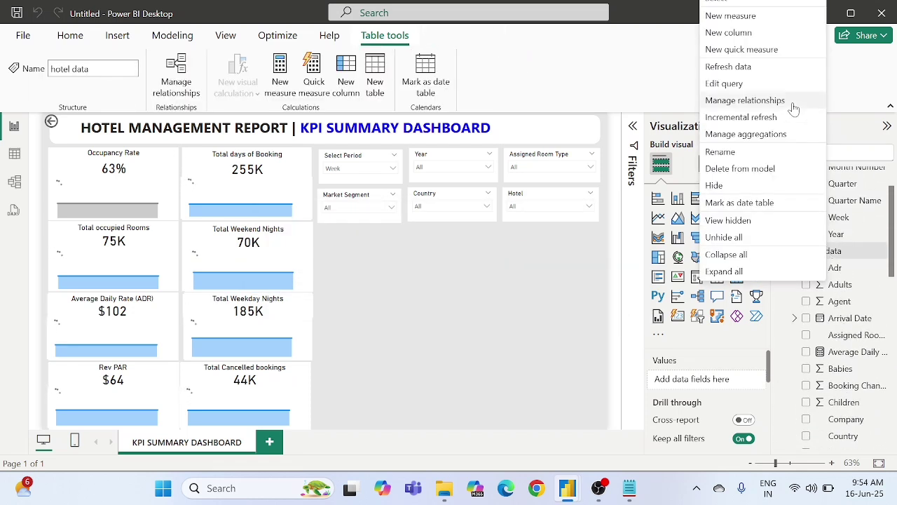
left_click(744, 33)
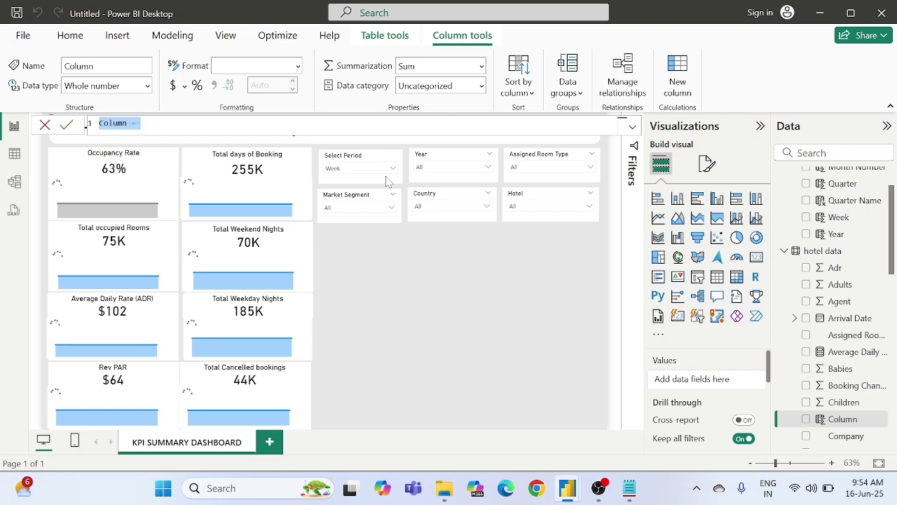
key("ctrl+v")
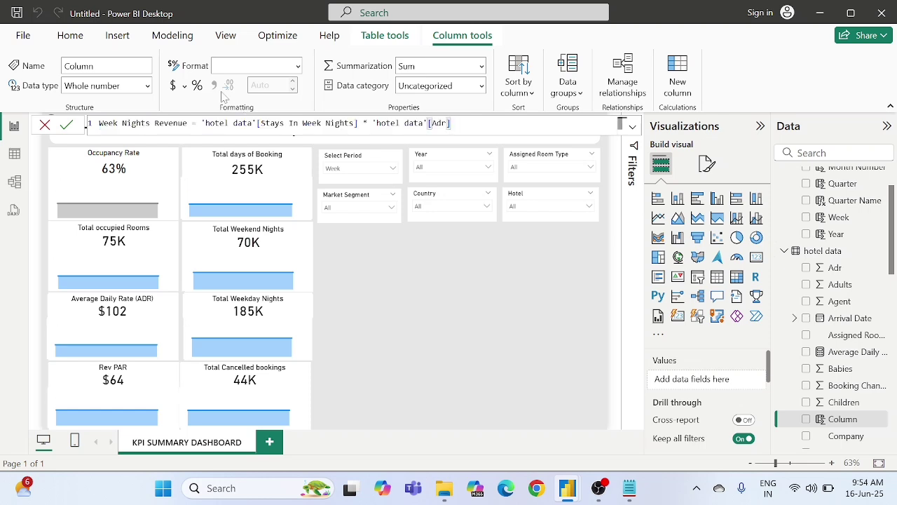
left_click(297, 122)
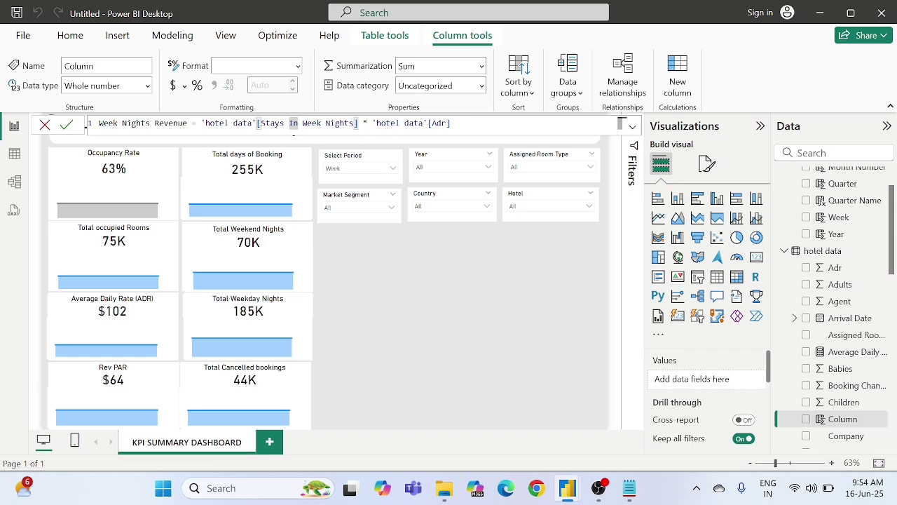
key("End")
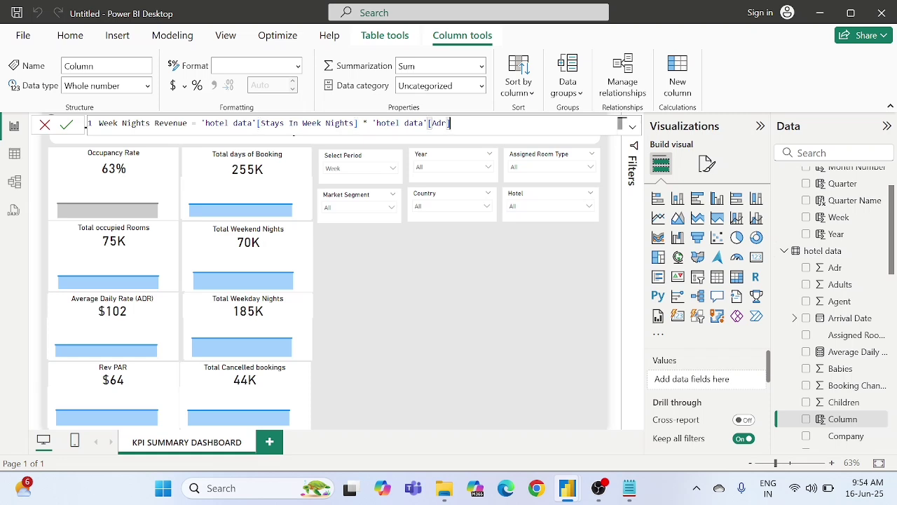
left_click(66, 125)
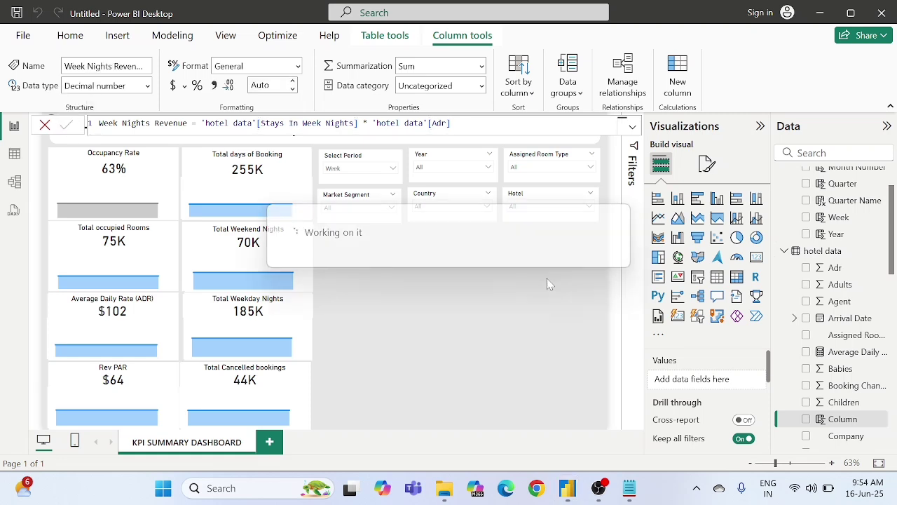
Step: Copy the formula Weekend Rev = 'hotel data'[Stays In Weekend Nights] * 'hotel data'[Adr] from Notepad and return to Power BI Desktop
left_click(630, 489)
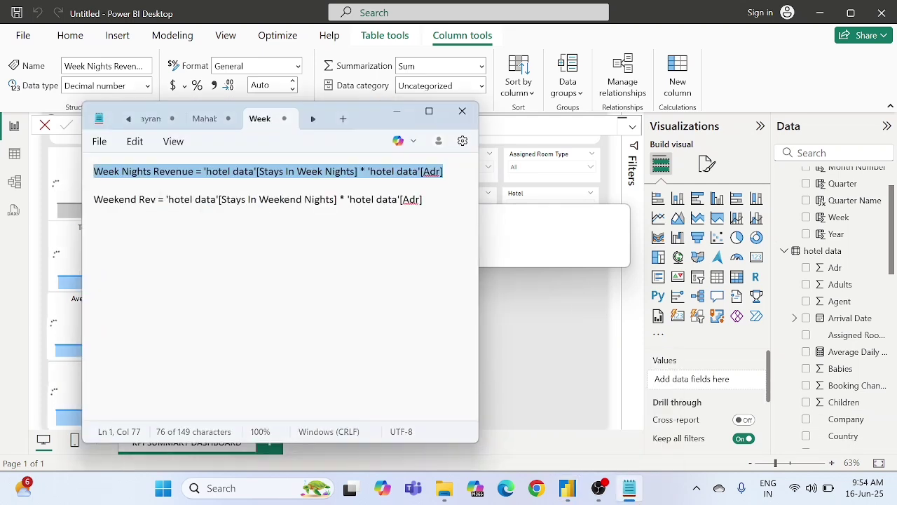
left_click_drag(423, 199, 93, 199)
key("ctrl+c")
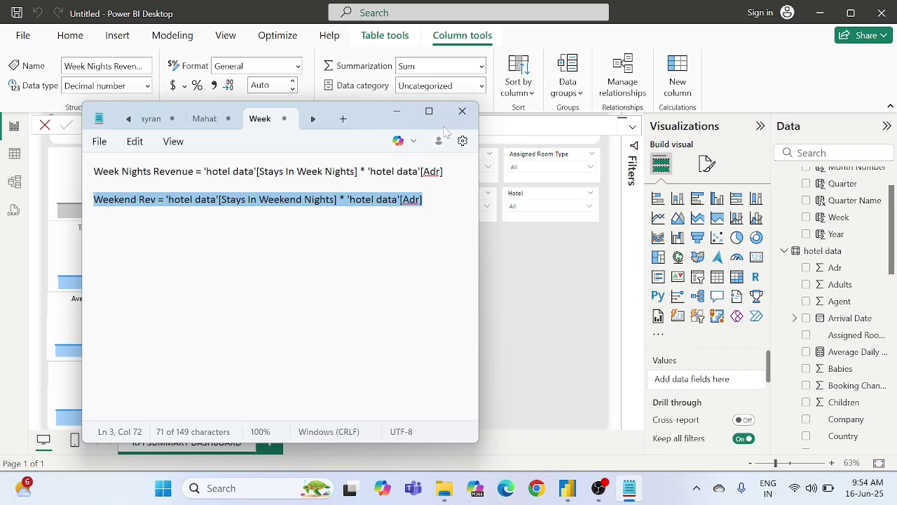
left_click(397, 111)
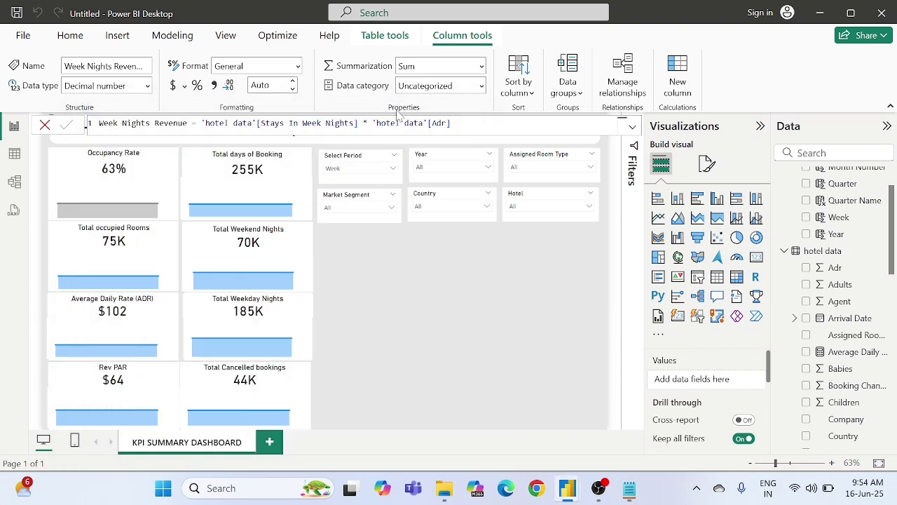
Step: Add a calculated column to the hotel data table: Weekend Rev = 'hotel data'[Stays In Weekend Nights] * 'hotel data'[Adr]
right_click(832, 257)
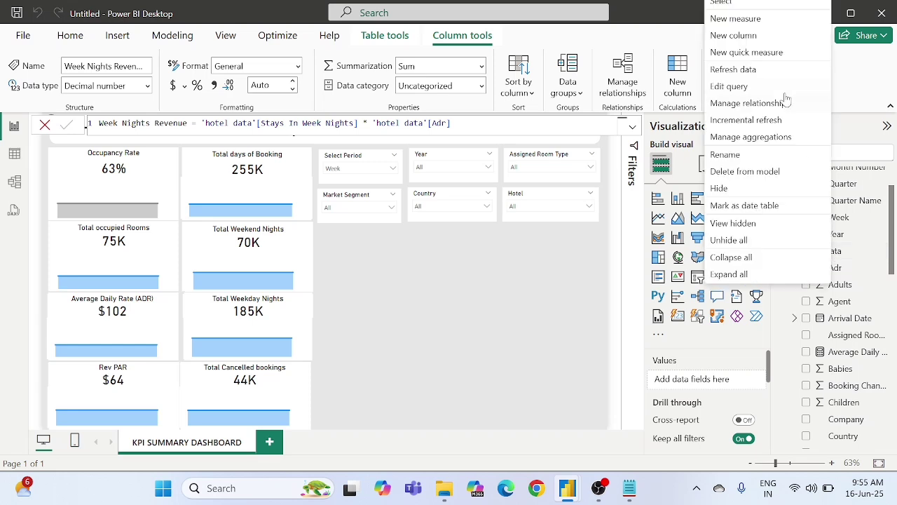
left_click(755, 36)
key("Return")
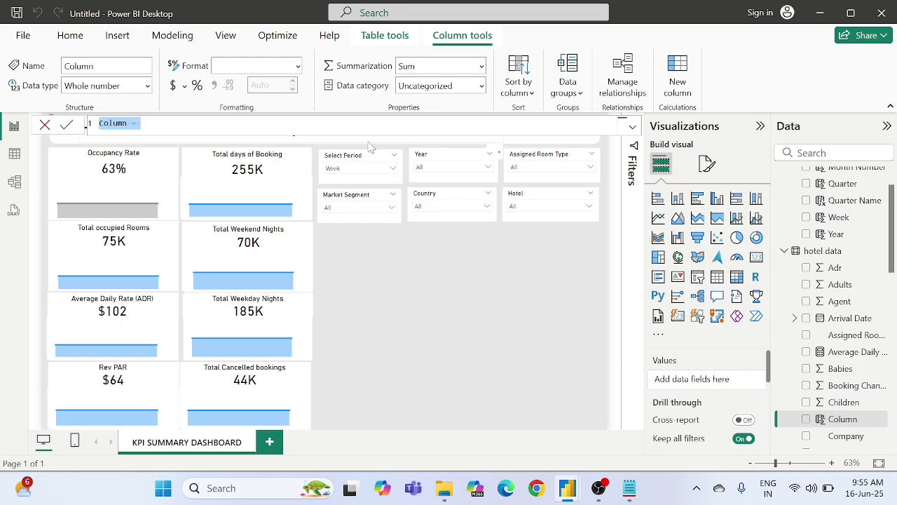
key("ctrl+v")
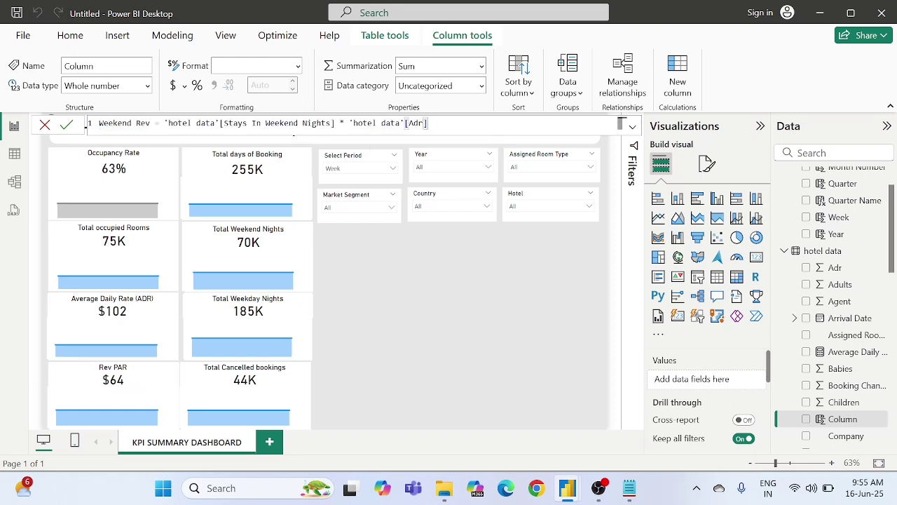
left_click(266, 123)
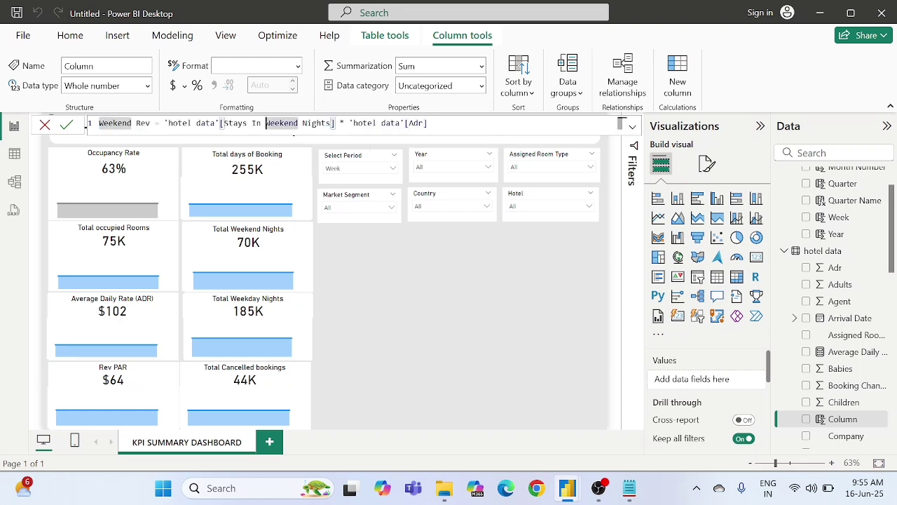
left_click(373, 124)
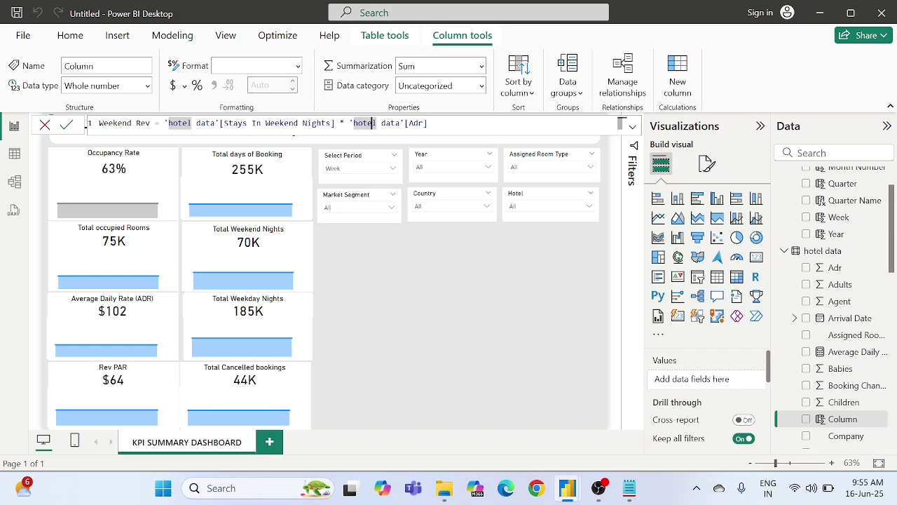
left_click(427, 122)
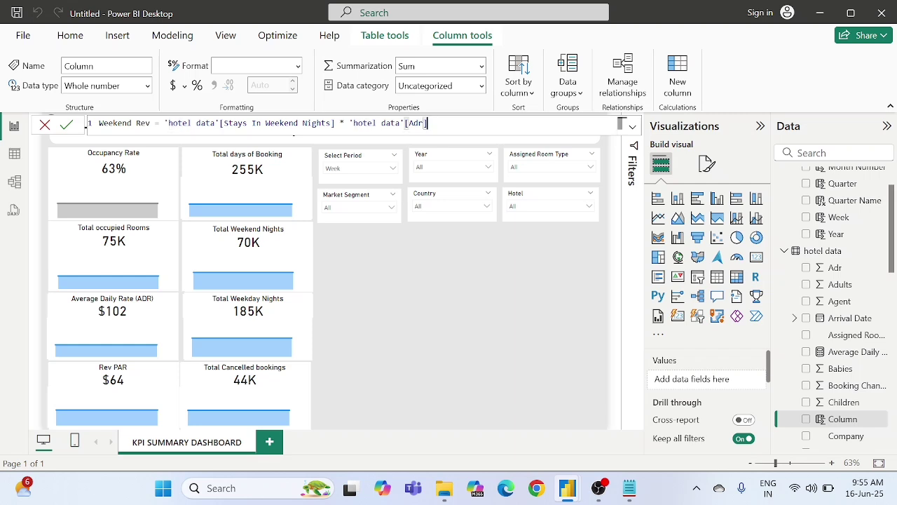
left_click(66, 125)
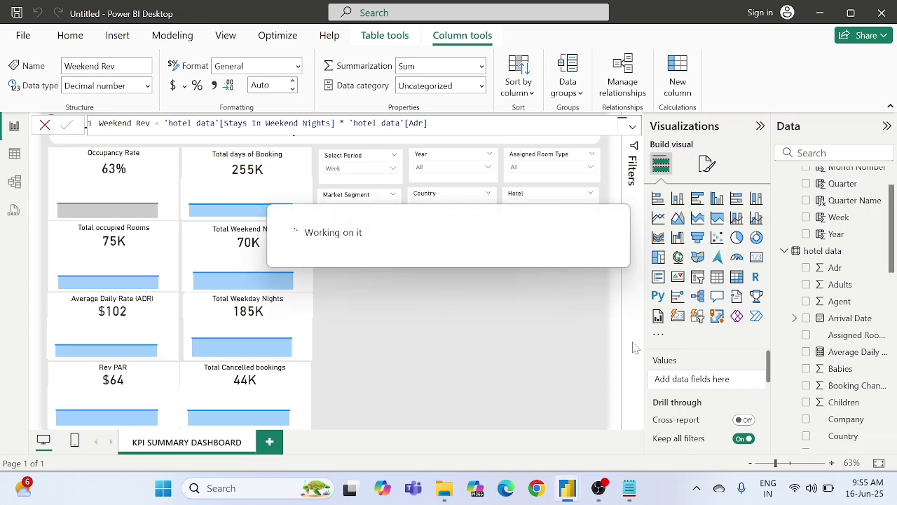
Step: Create a new measure in the hotel data table, starting its formula as Week Nights Rev = CALCULATE(SUM('hotel data'[Week Nights Revenue]))
right_click(824, 253)
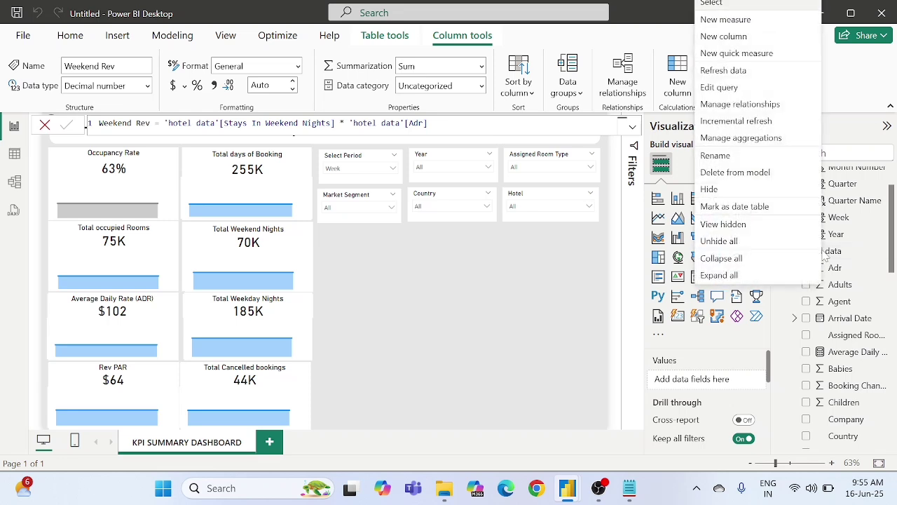
left_click(748, 21)
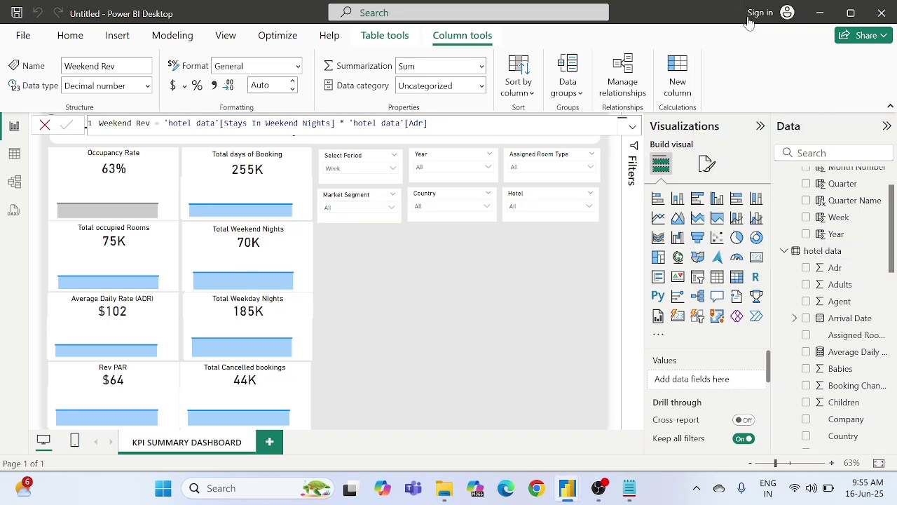
key("BackSpace")
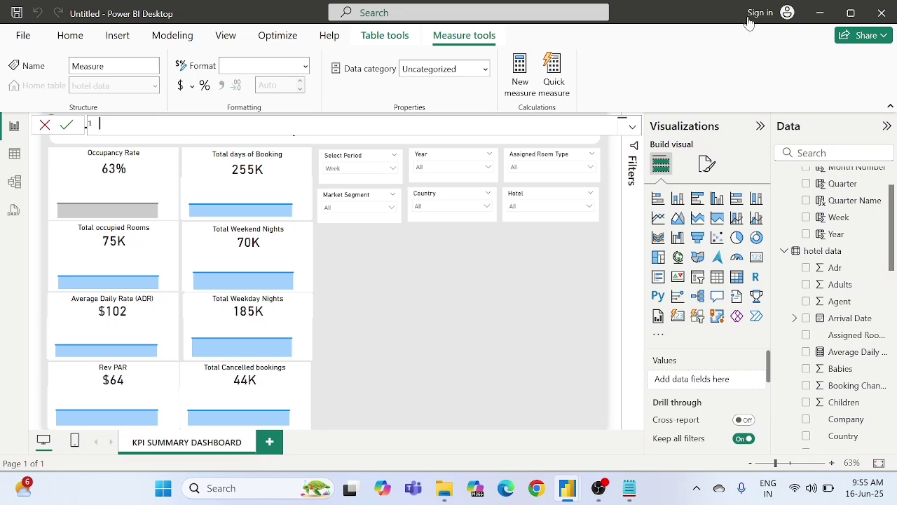
type("Week Nights Rev = cal")
key("Tab")
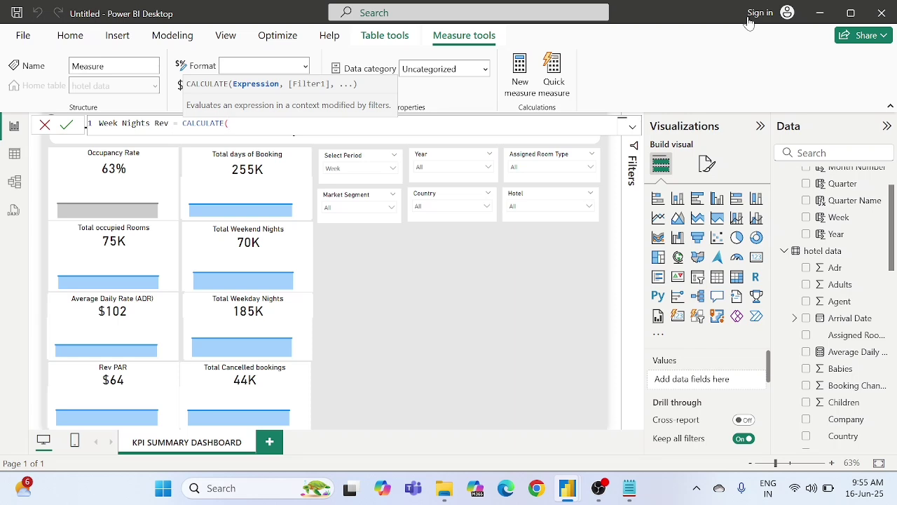
type("s")
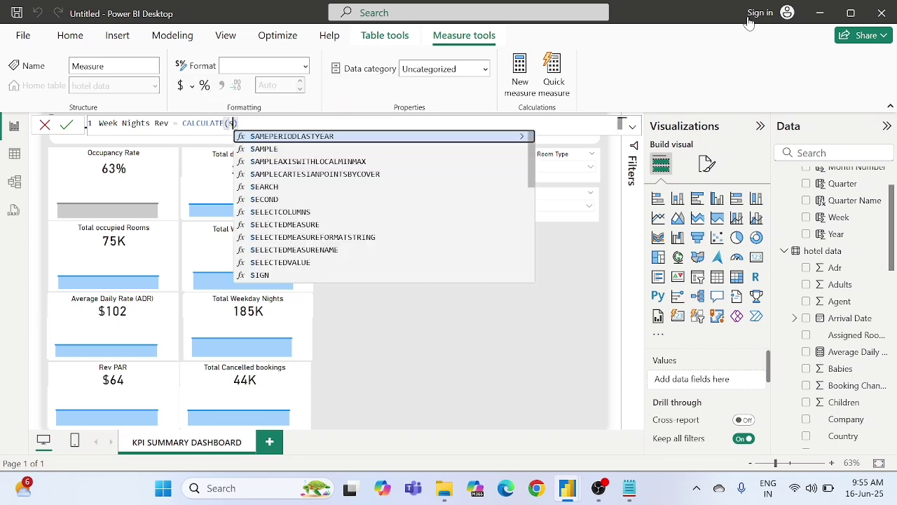
type("um")
key("Tab")
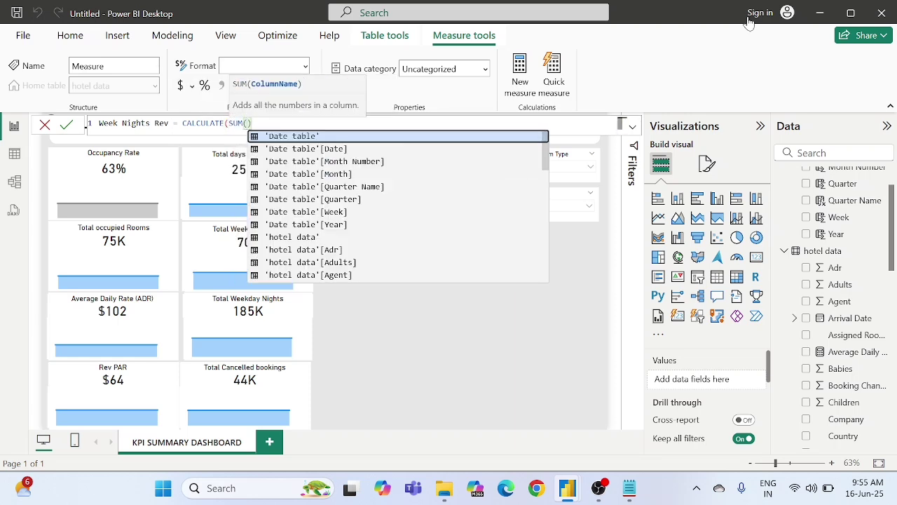
type(")")
key("Left")
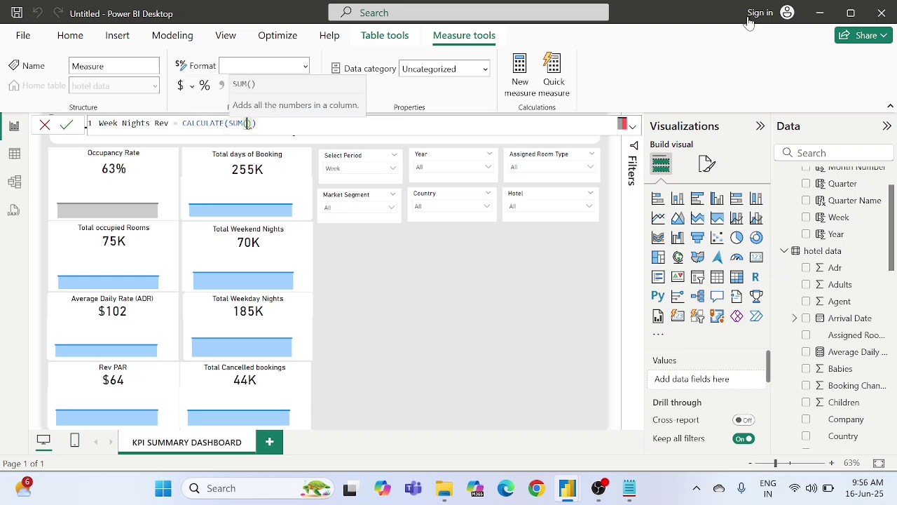
type("week")
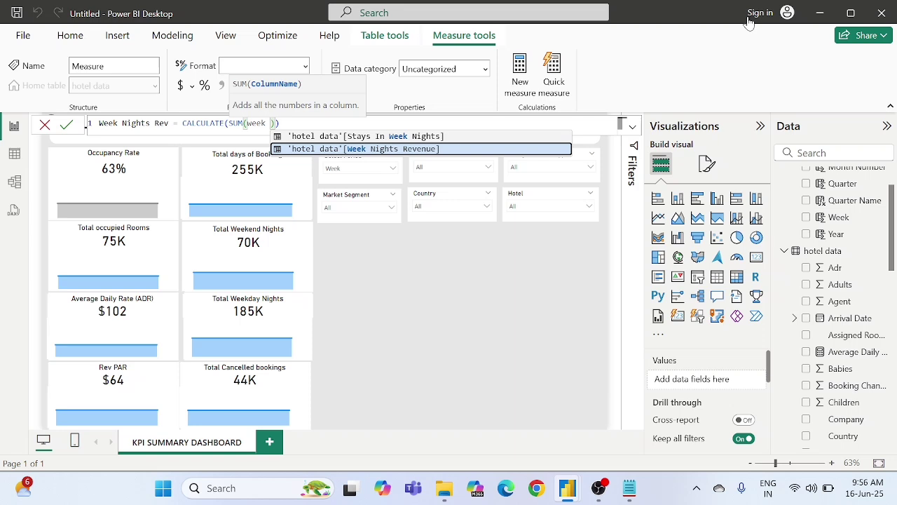
key("Tab")
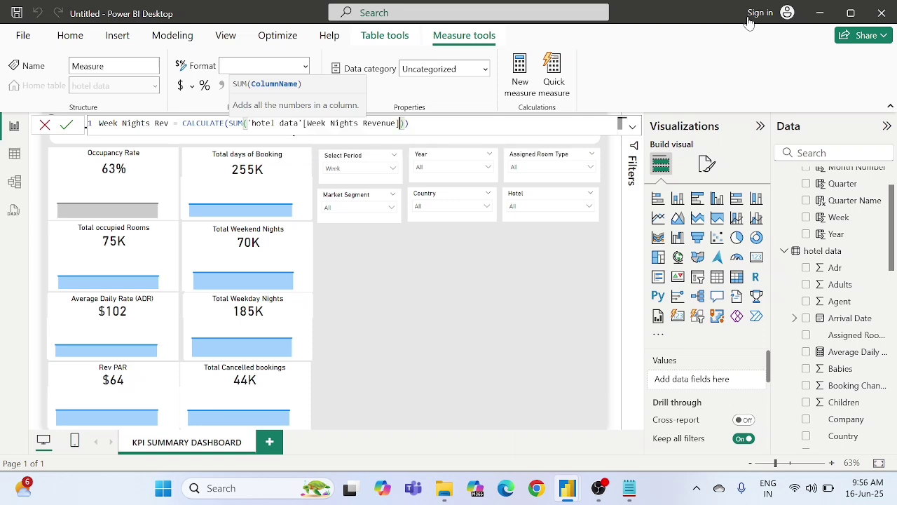
Step: Add the filter 'hotel data'[Is Canceled]=0 to the Week Nights Rev formula and commit the measure
type("),'")
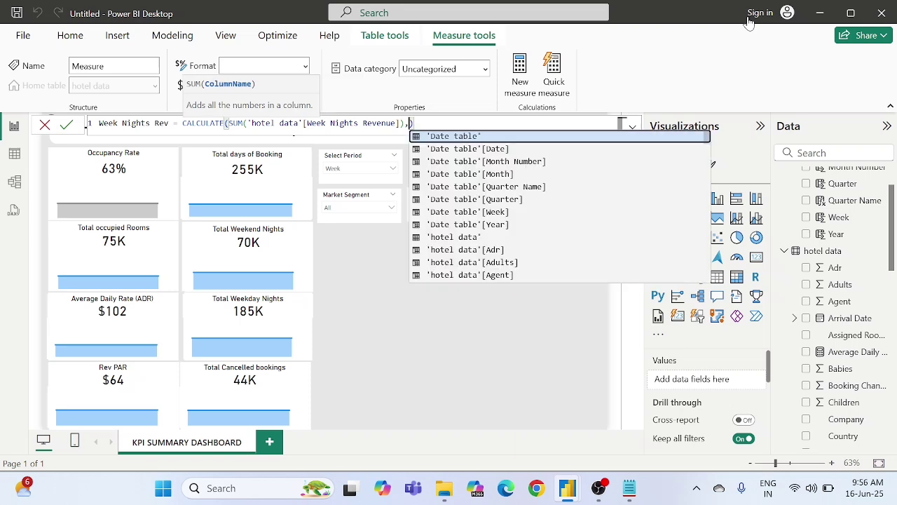
type("hote")
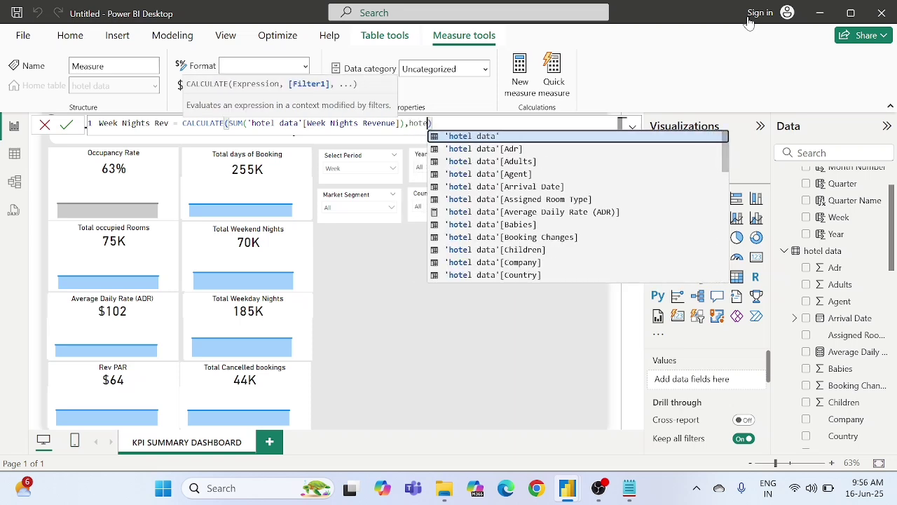
key("Tab")
type("[is")
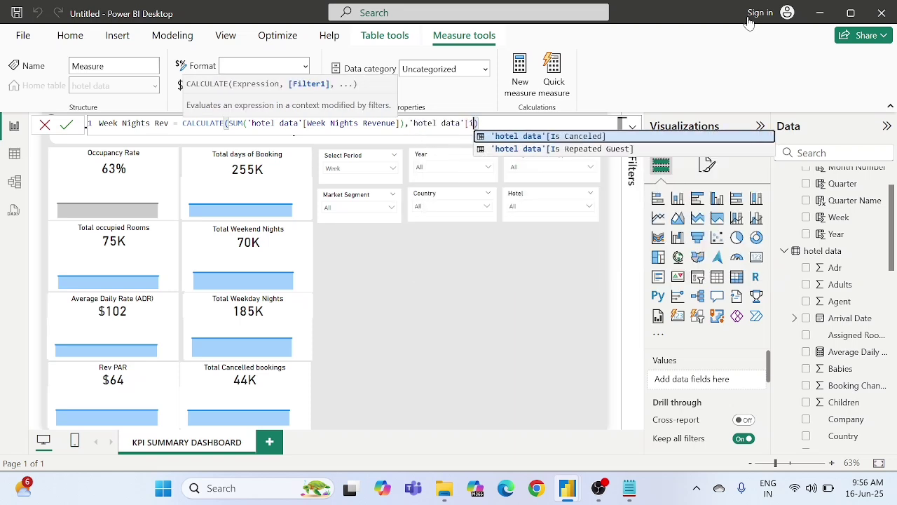
key("Tab")
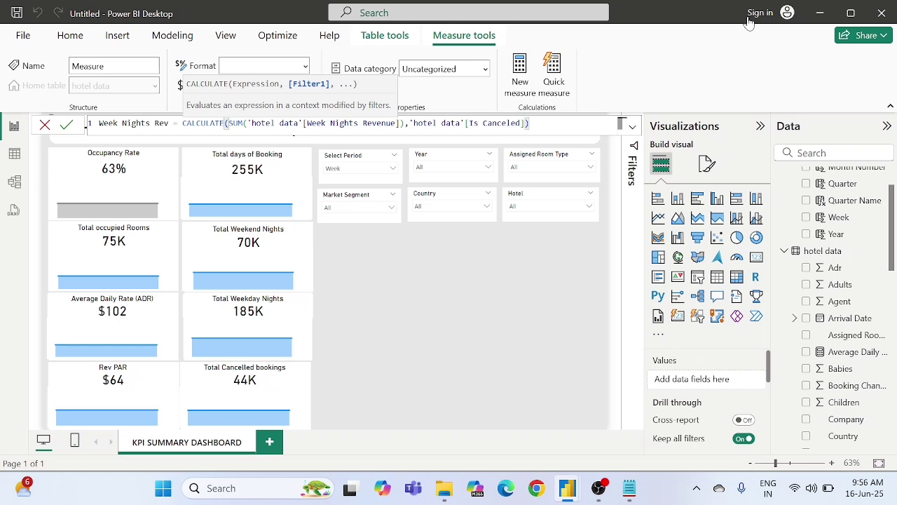
type("=0")
left_click(67, 125)
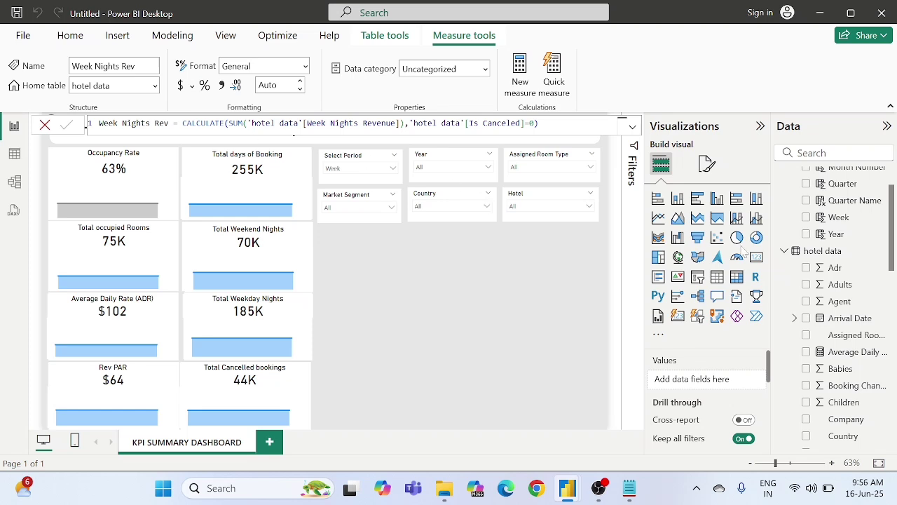
Step: Create a new measure in the hotel data table, starting its formula as Weekend Nights Rev = CALCULATE(SUM('hotel data'[Weekend Rev]))
right_click(825, 254)
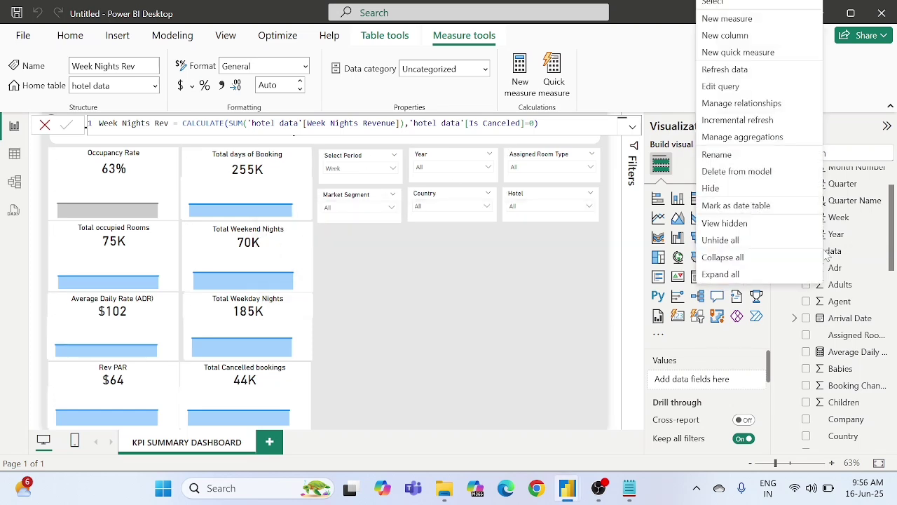
left_click(728, 18)
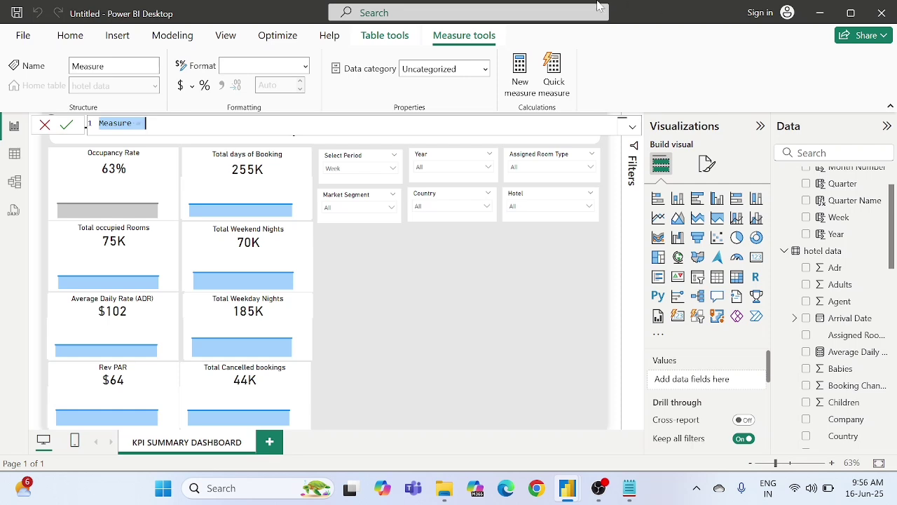
type("Weekend ")
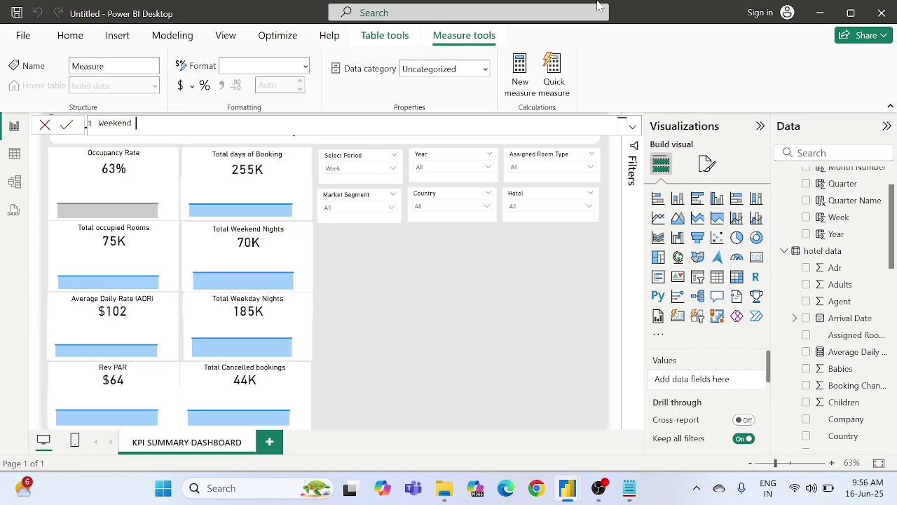
type("Nights Rev = CALCULATE(")
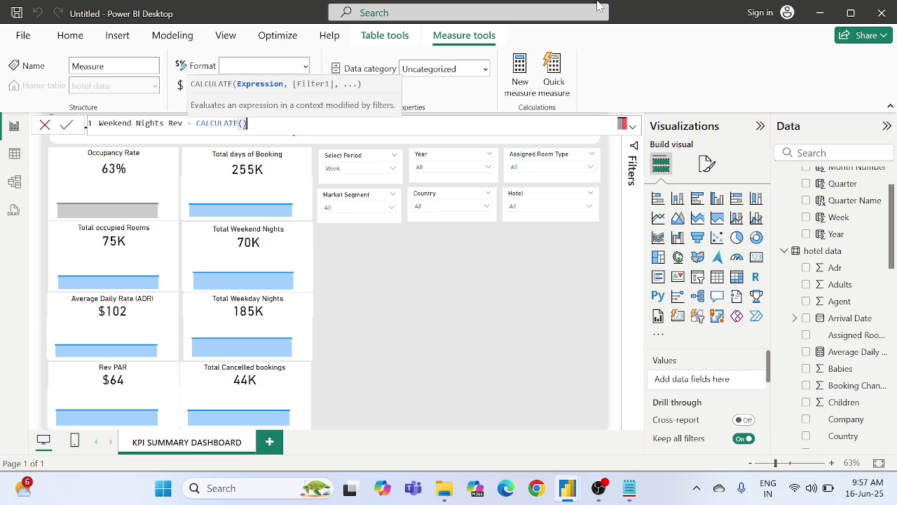
type("sum()")
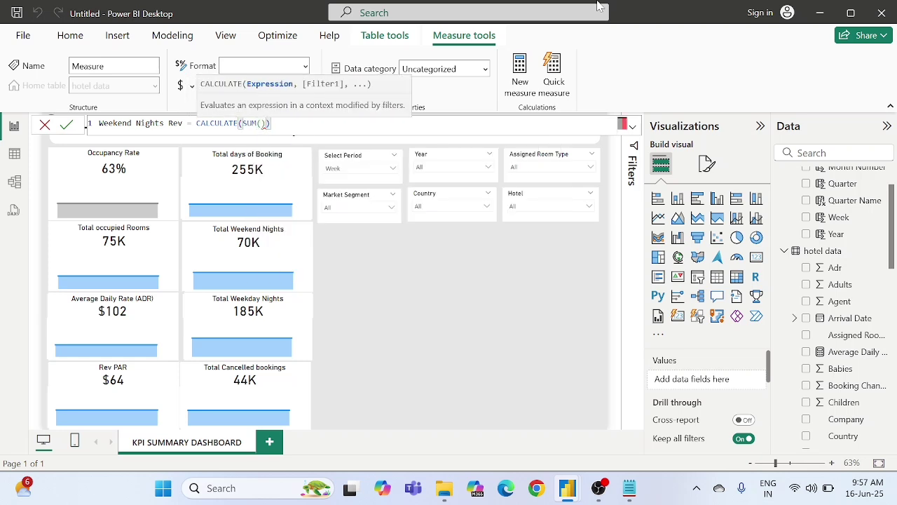
key("Left")
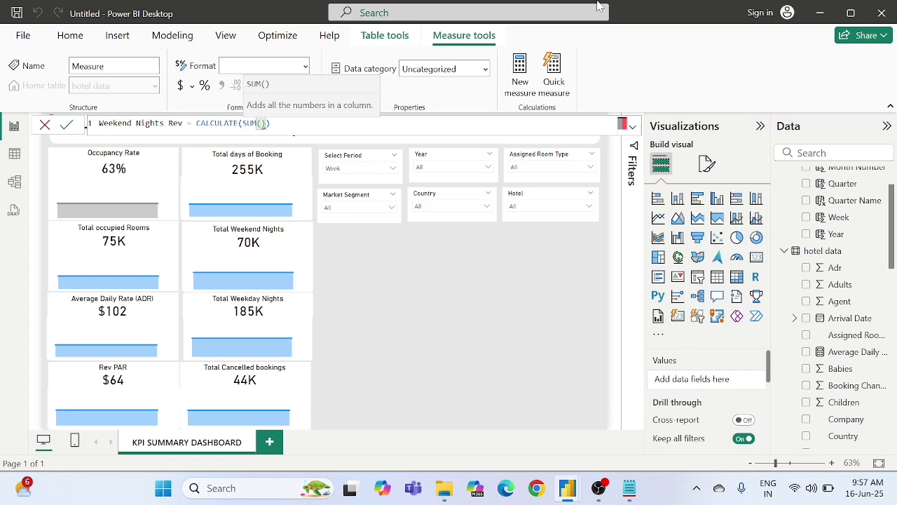
type("ekend")
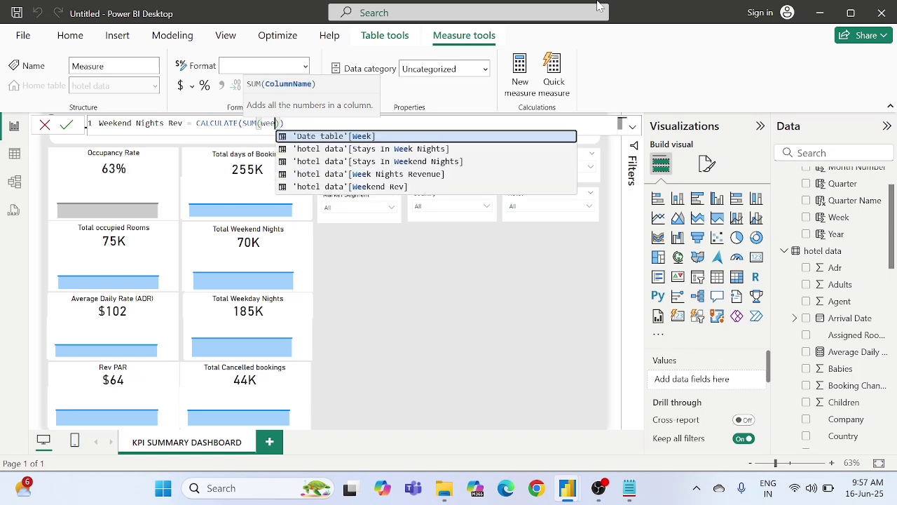
key("Tab")
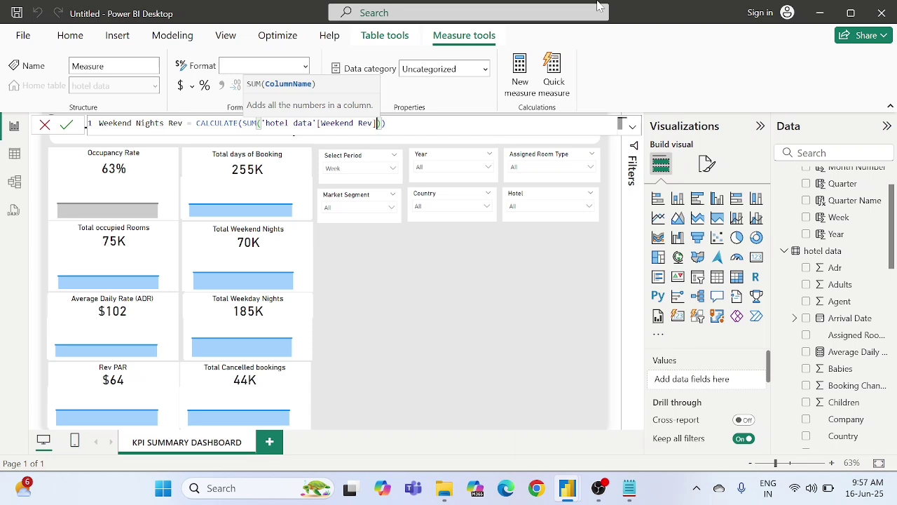
Step: Add the filter 'hotel data'[Is Canceled]=0 to the Weekend Nights Rev formula and commit the measure
type("),")
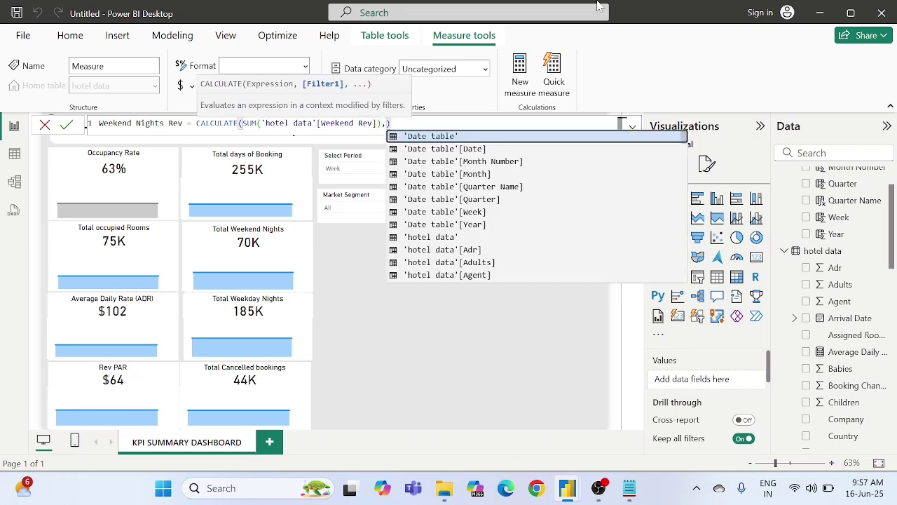
type("'hotel data'")
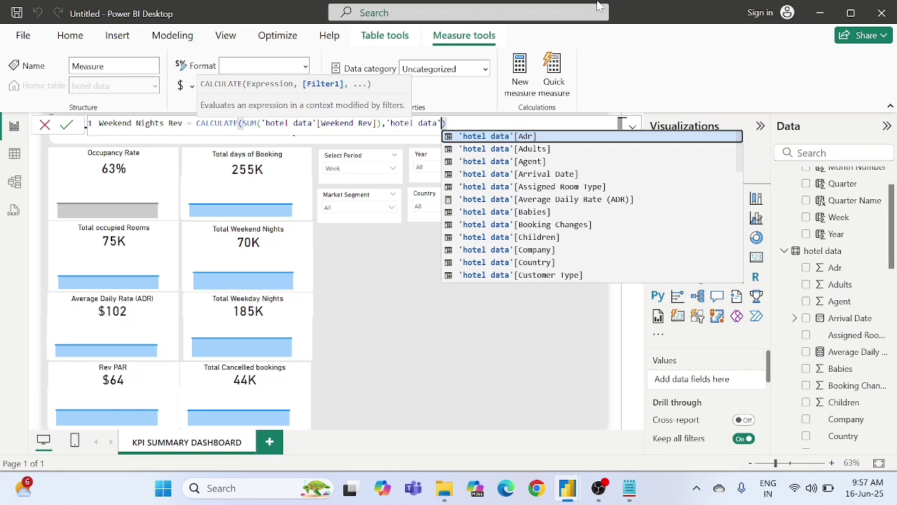
type("[Is Canceled]")
key("Tab")
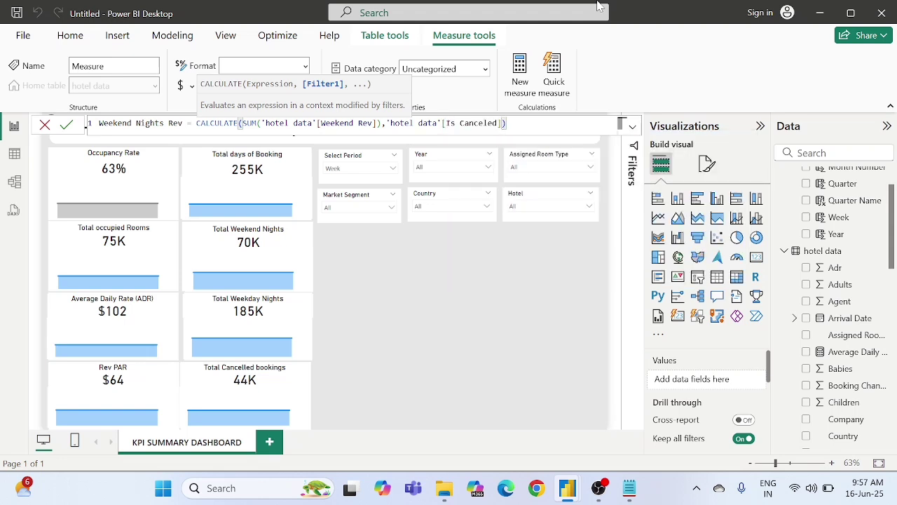
type("=0")
left_click(67, 125)
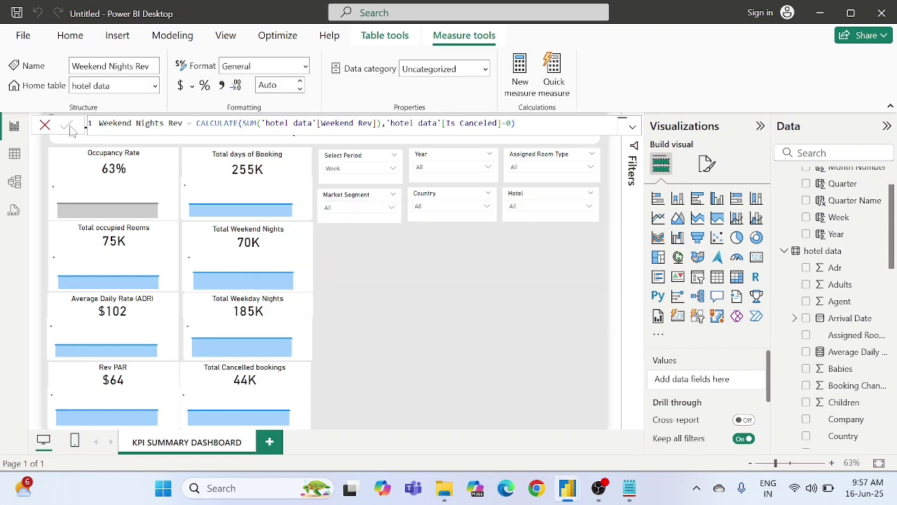
Step: Duplicate the Total Weekend Nights card and fit the copy beneath the Market Segment slicer at about the slicer's width
left_click(341, 267)
left_click(247, 238)
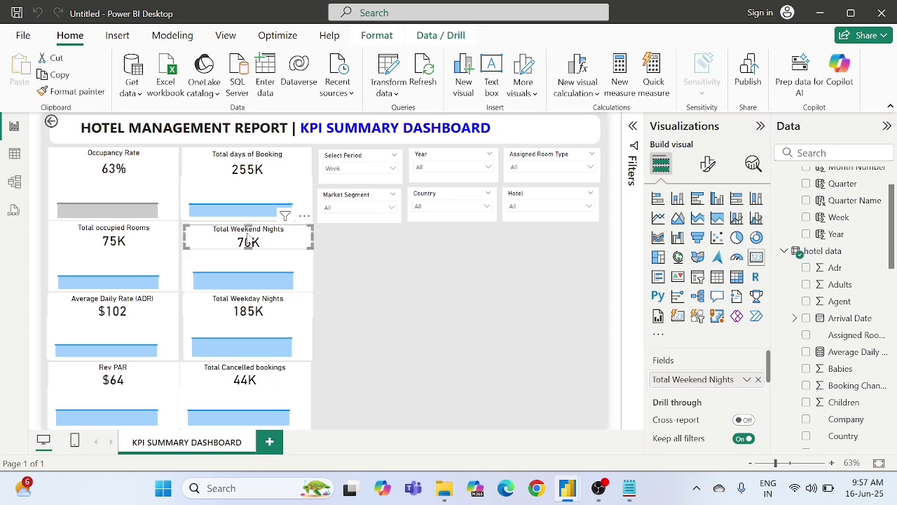
key("ctrl+c")
left_click(442, 275)
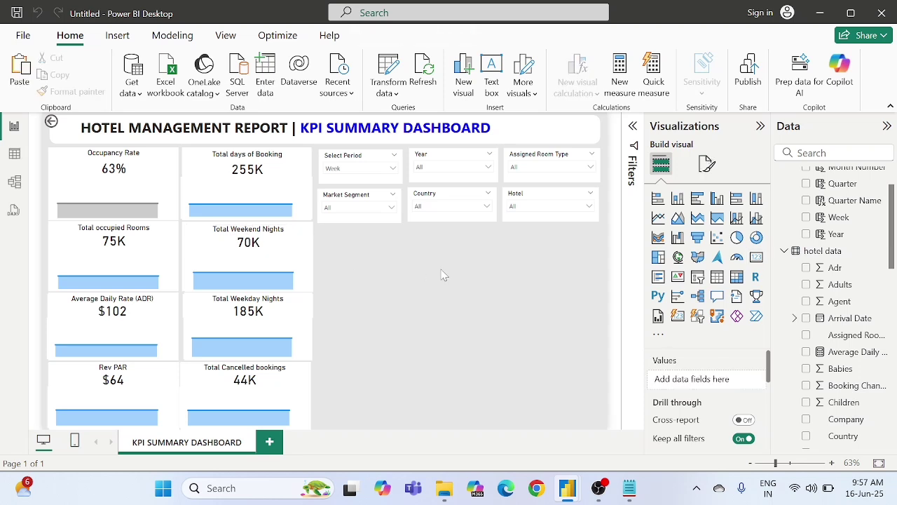
key("ctrl+v")
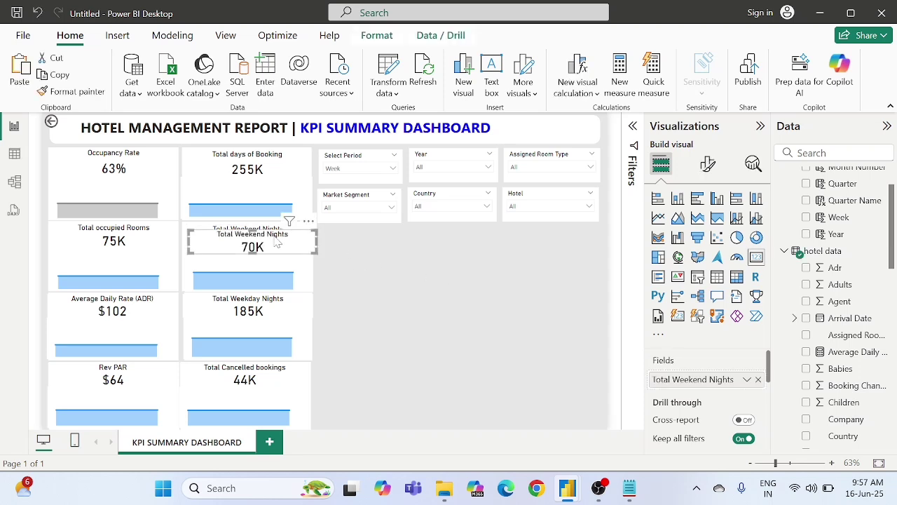
left_click_drag(275, 241, 398, 259)
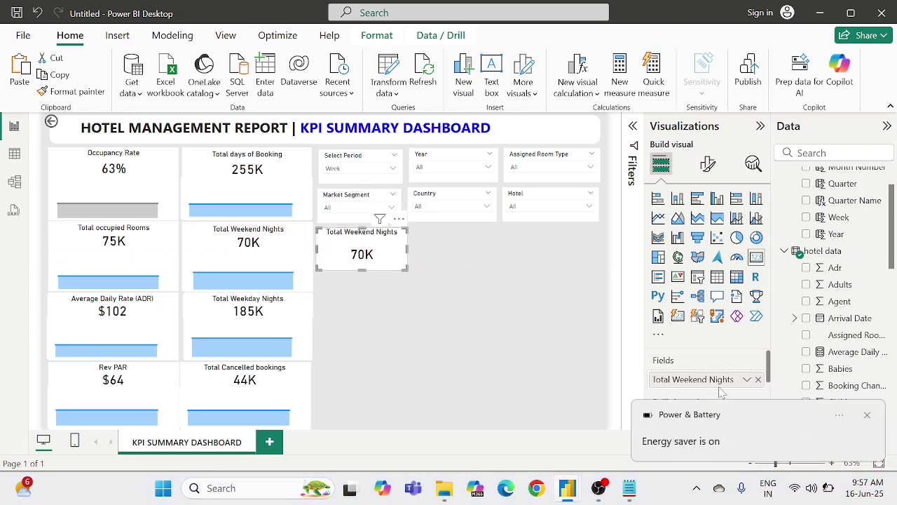
left_click(866, 416)
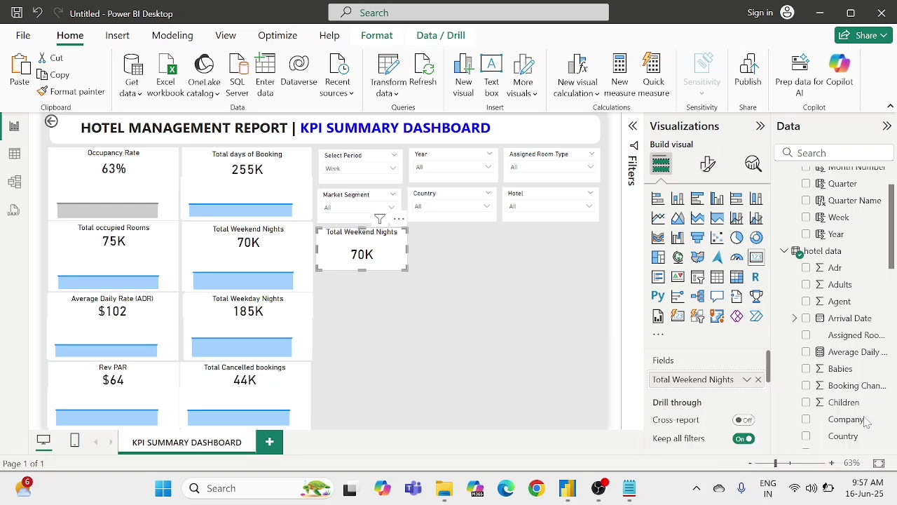
left_click(556, 334)
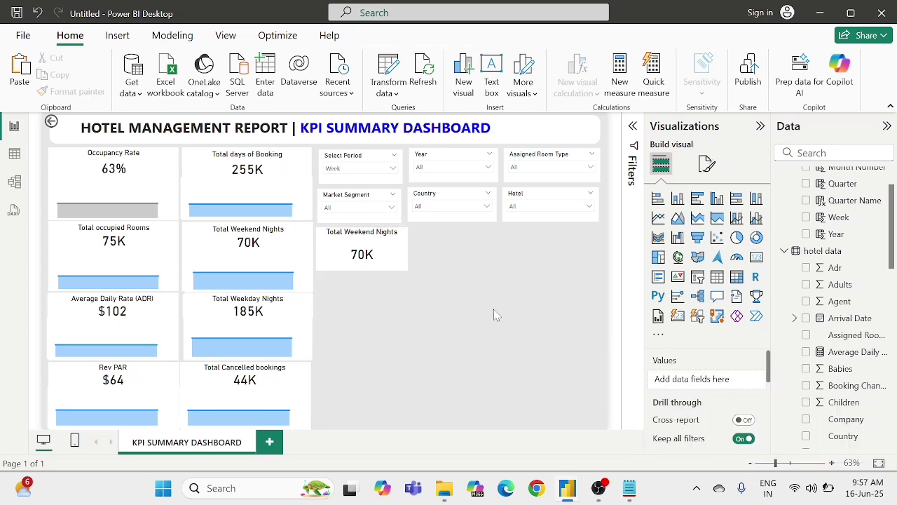
Step: Duplicate the new card twice, placing the copies beside it in a row beneath the Country and Hotel slicers
left_click(380, 240)
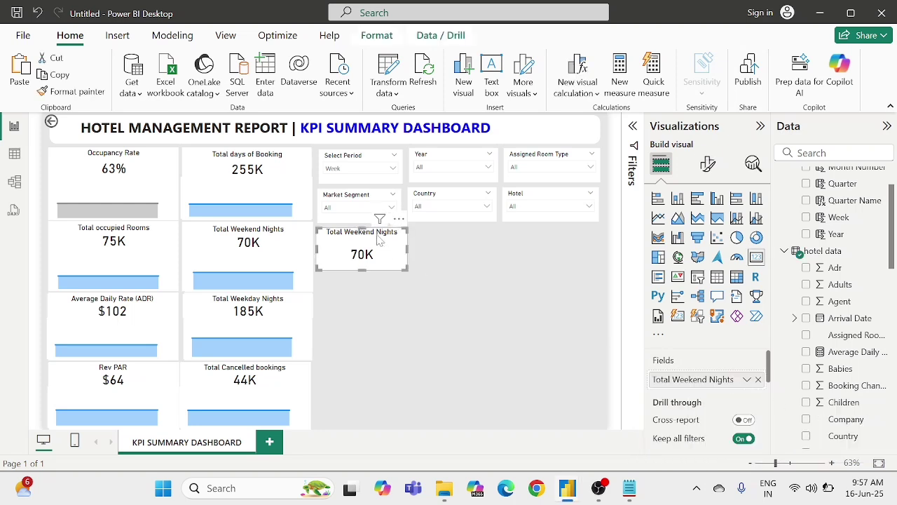
left_click(472, 256)
left_click_drag(369, 246, 466, 246)
left_click(469, 330)
left_click(366, 246)
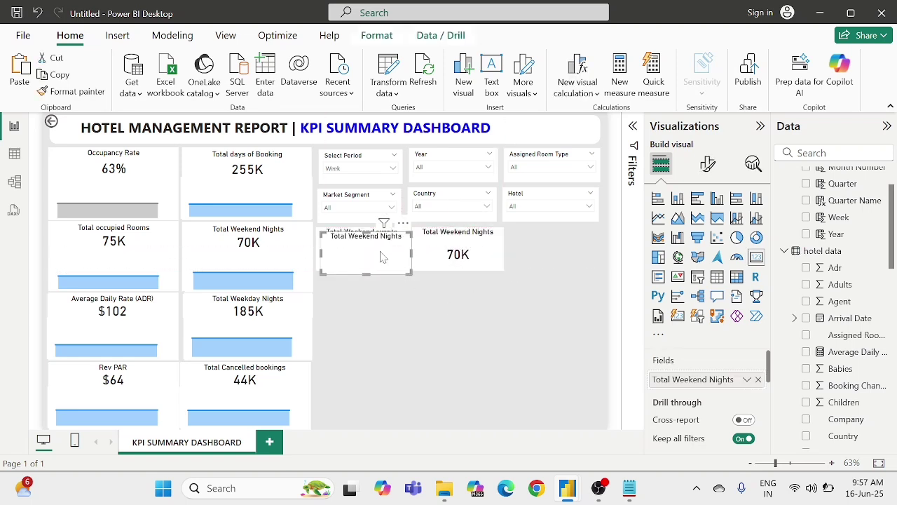
left_click_drag(369, 247, 558, 243)
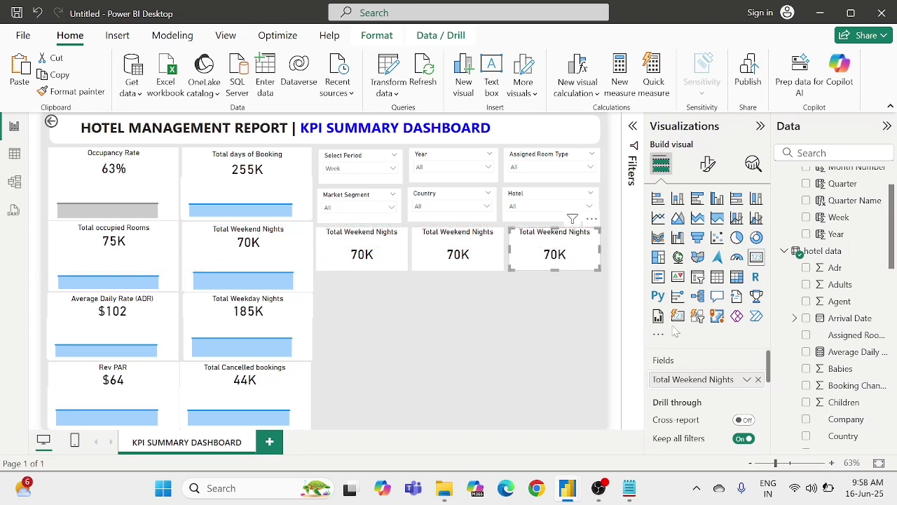
left_click(474, 309)
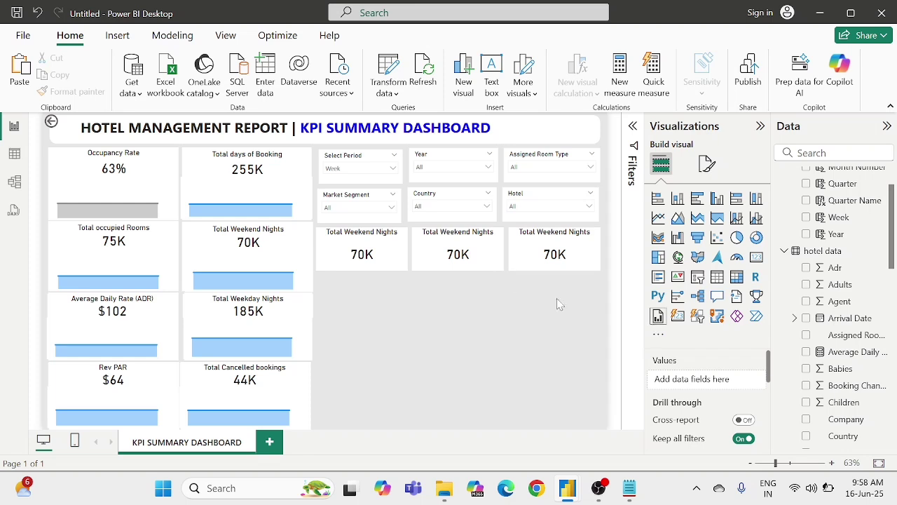
Step: Replace the field of the card beneath the Market Segment slicer with the Total Revenue measure
left_click(378, 253)
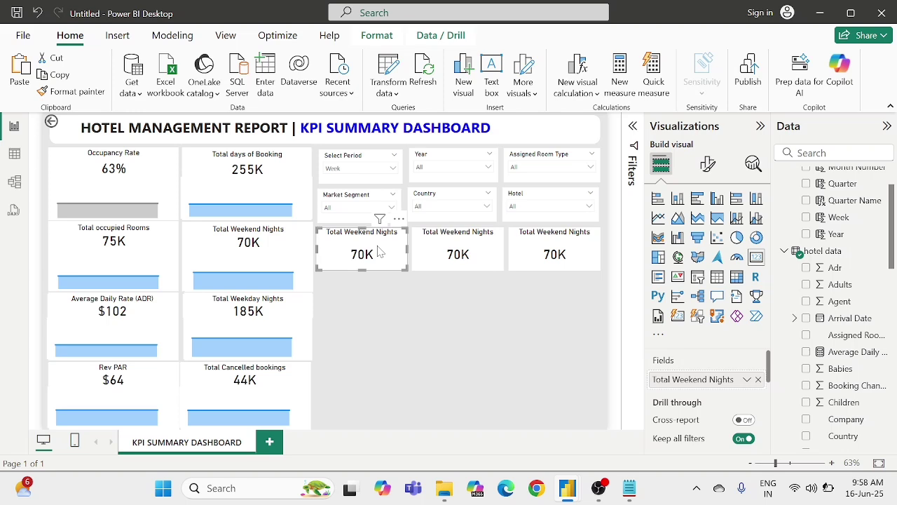
left_click(757, 380)
scroll(830, 369, "down", 5)
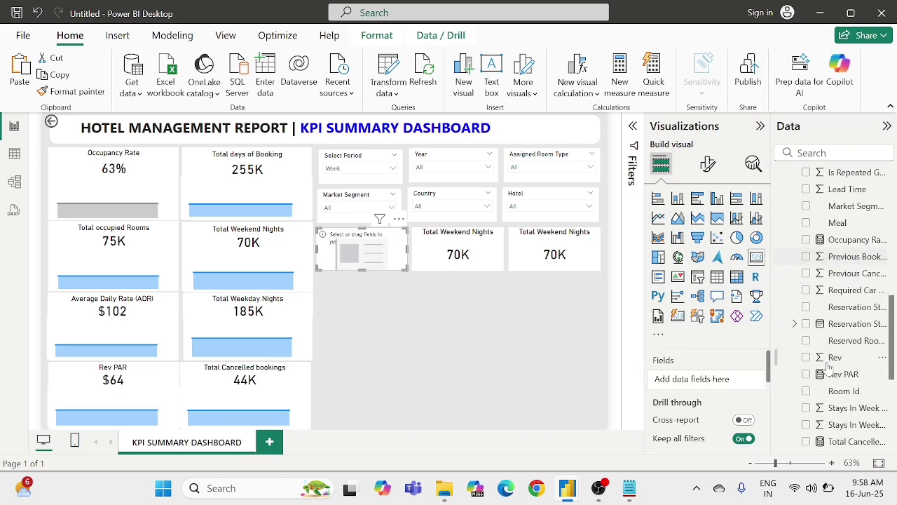
scroll(829, 369, "down", 4)
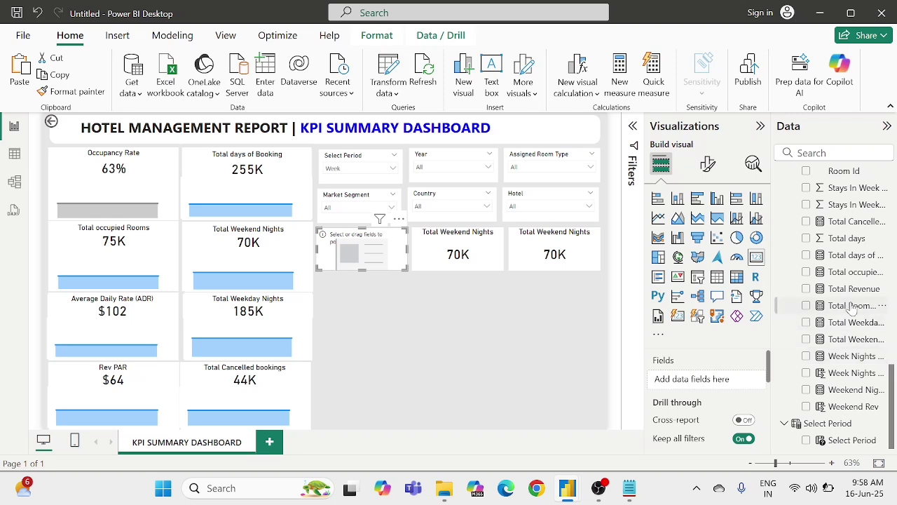
left_click_drag(855, 305, 729, 380)
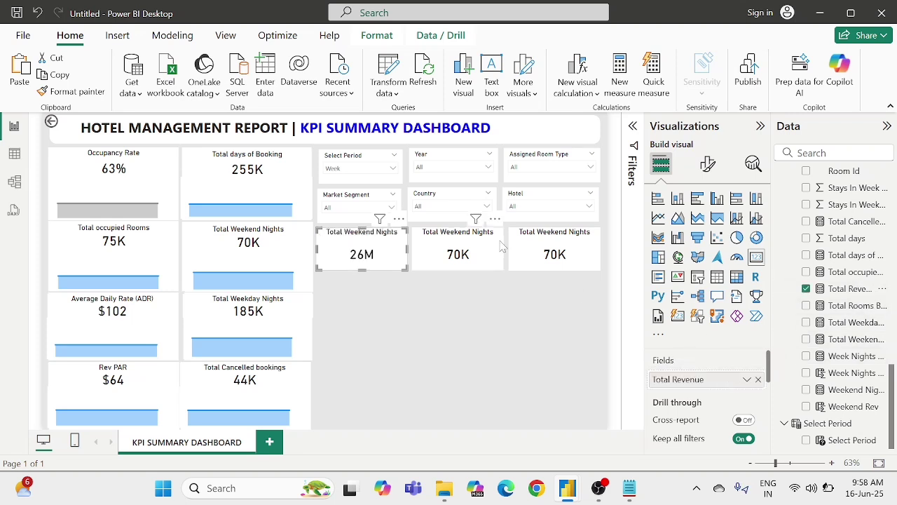
Step: Replace the field of the card beneath Country with Week Nights Rev and of the card beneath Hotel with Weekend Nights Rev
left_click(455, 257)
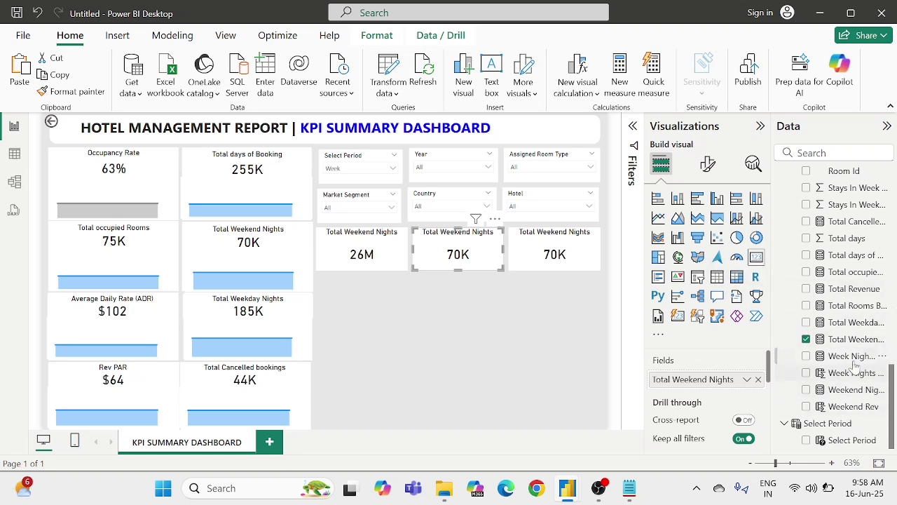
left_click_drag(854, 358, 744, 379)
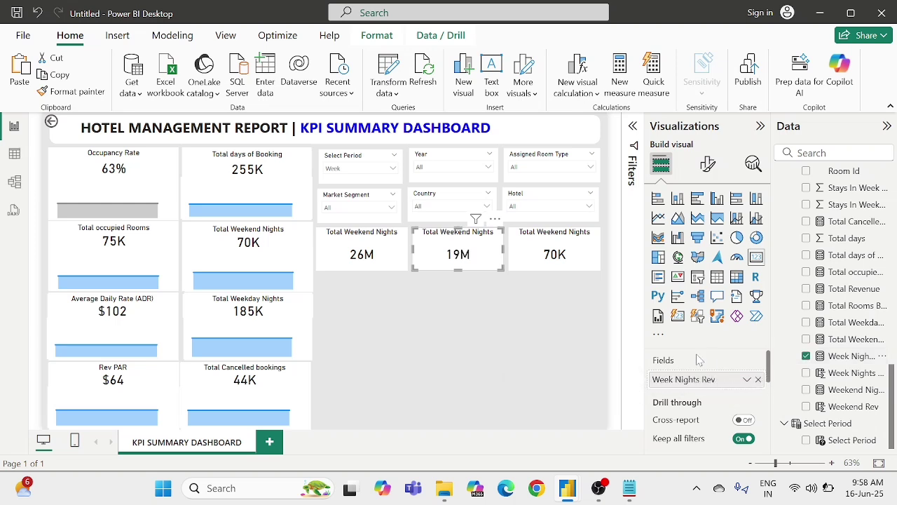
left_click(547, 253)
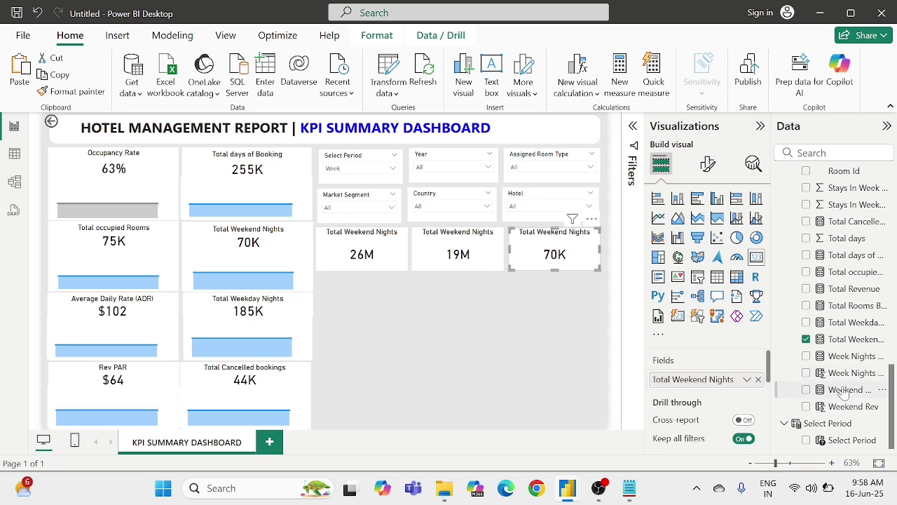
left_click_drag(845, 391, 722, 382)
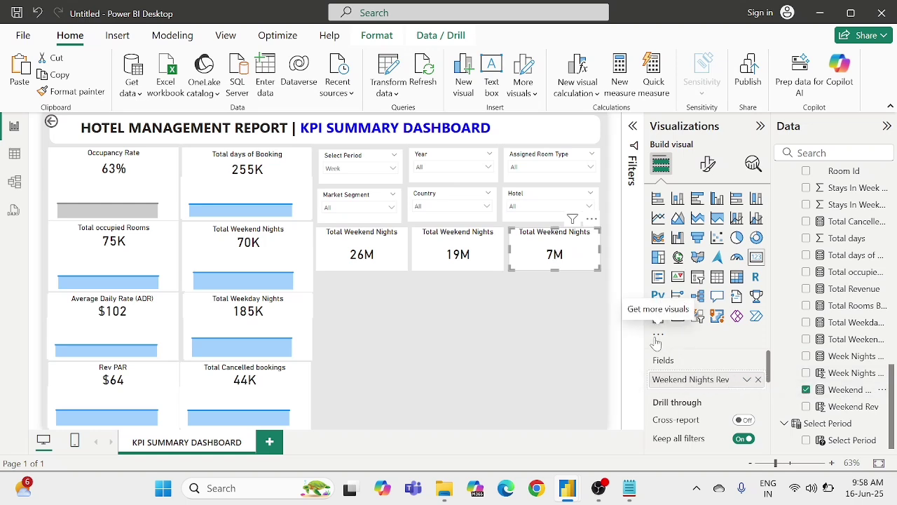
left_click(542, 309)
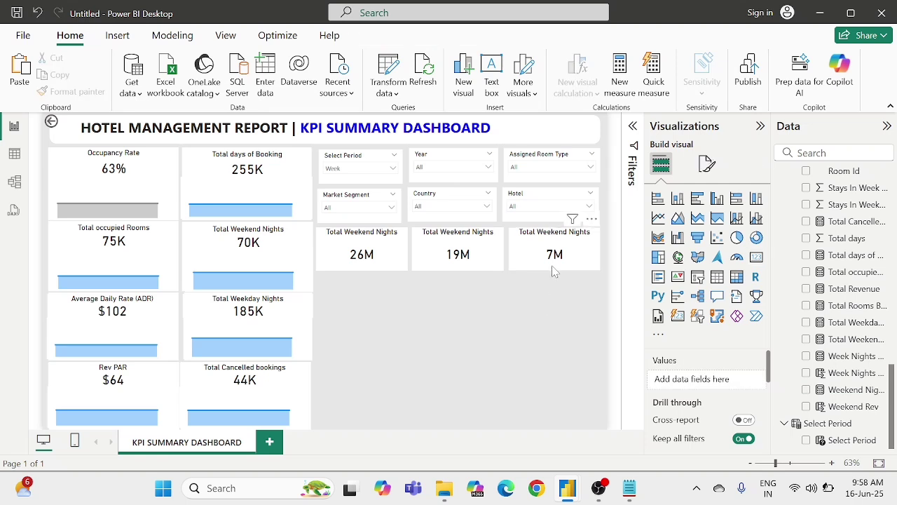
left_click(489, 251)
left_click(708, 166)
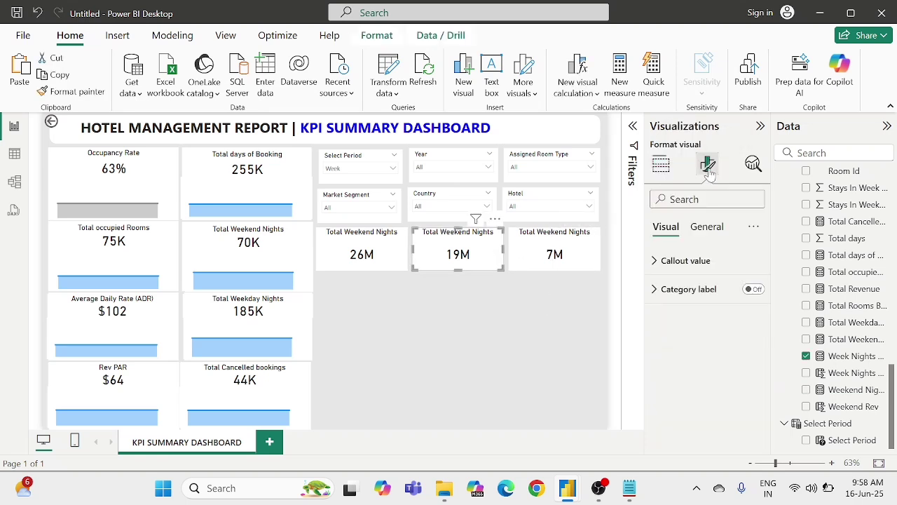
Step: Add an empty stacked column chart and stretch it beneath the three revenue cards across their full width
left_click(507, 292)
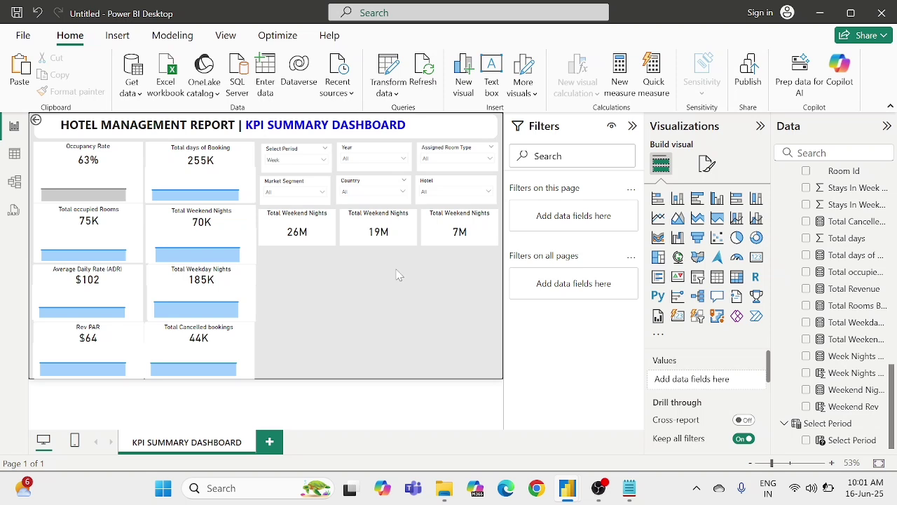
left_click(677, 199)
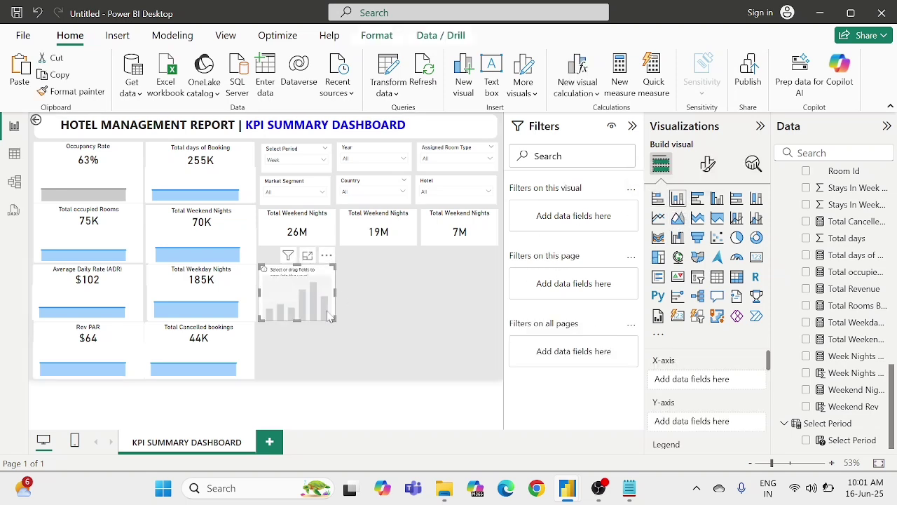
left_click_drag(332, 317, 448, 307)
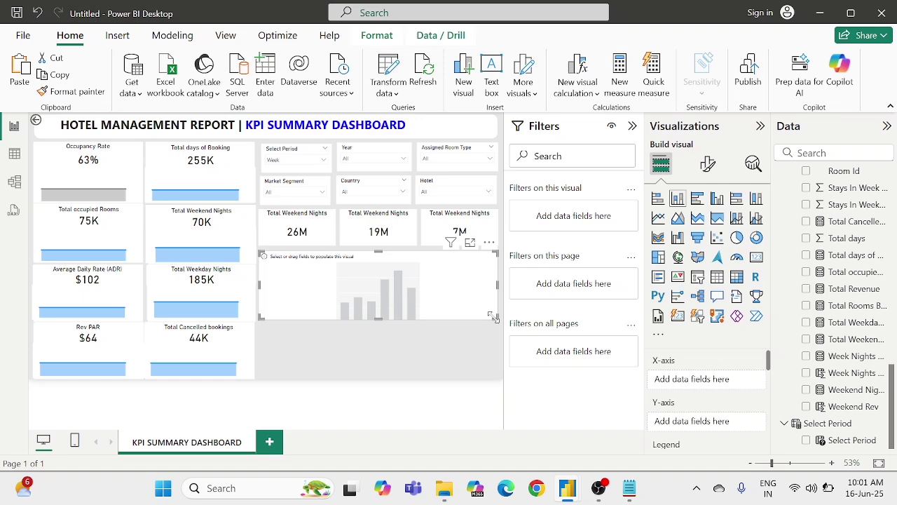
Step: Fill the empty stacked column chart with Week on the X-axis and the Total Revenue measure on the Y-axis
scroll(804, 282, "up", 5)
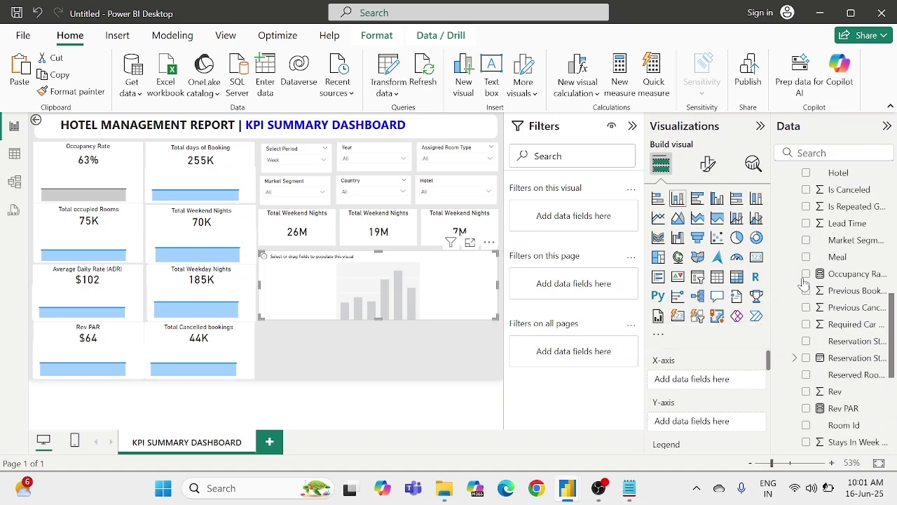
scroll(804, 282, "up", 8)
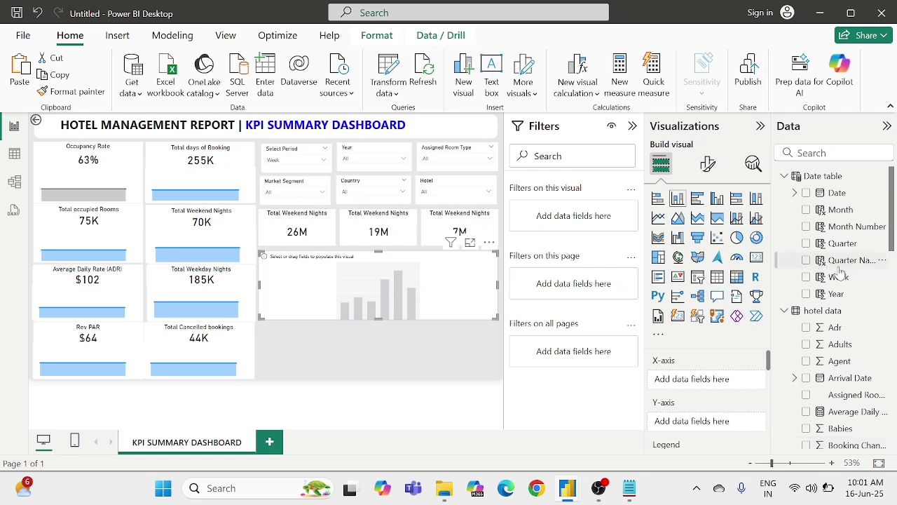
left_click_drag(840, 276, 705, 381)
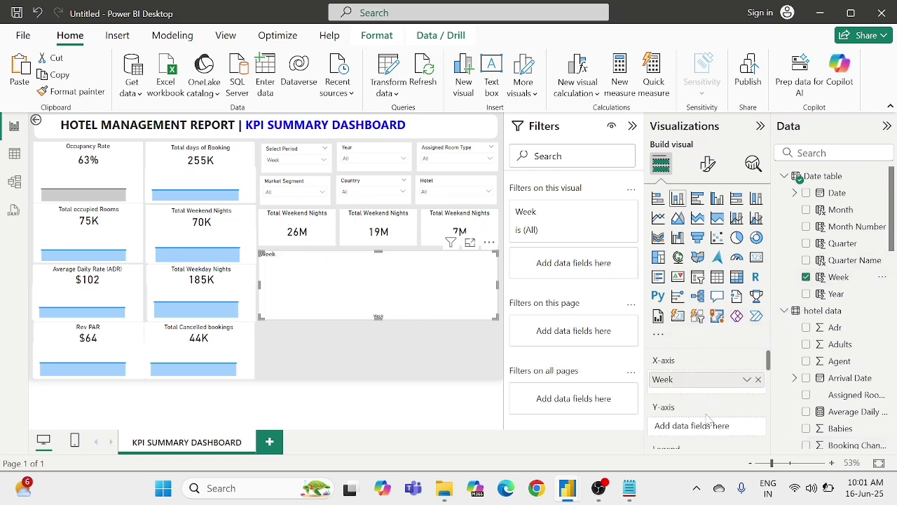
scroll(850, 381, "down", 5)
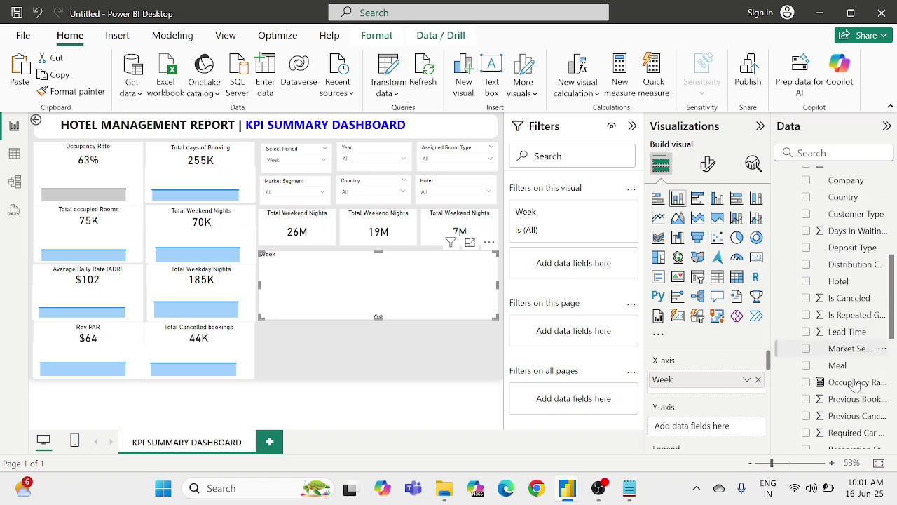
scroll(854, 384, "down", 5)
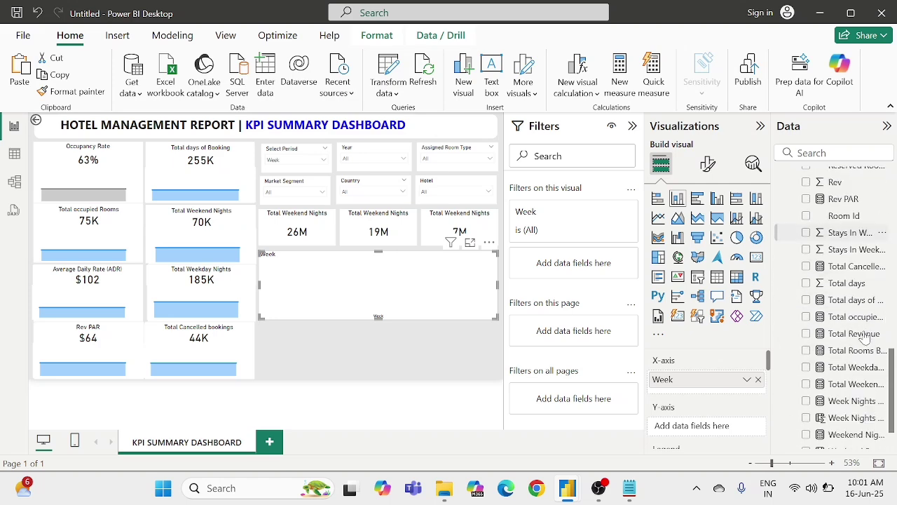
scroll(864, 338, "down", 2)
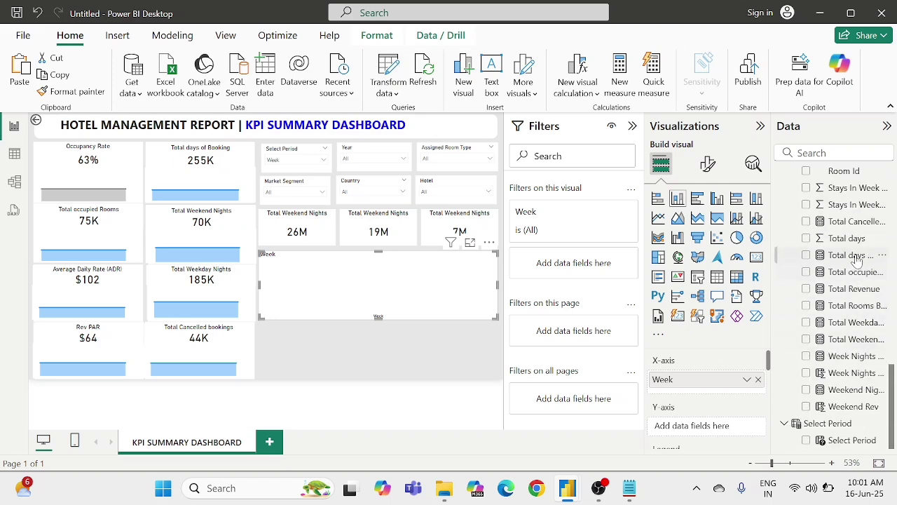
left_click_drag(855, 291, 707, 425)
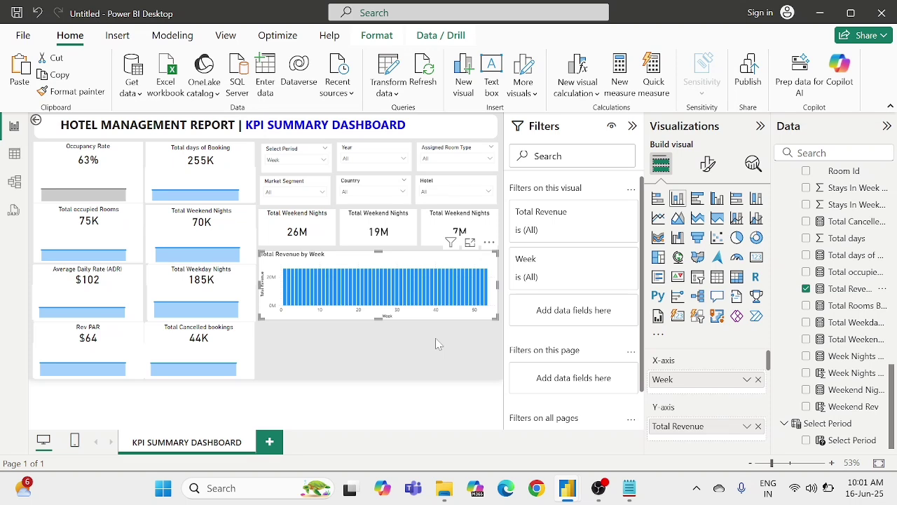
Step: Duplicate the Total Revenue by Week chart and place the copy directly beneath the original
left_click(373, 351)
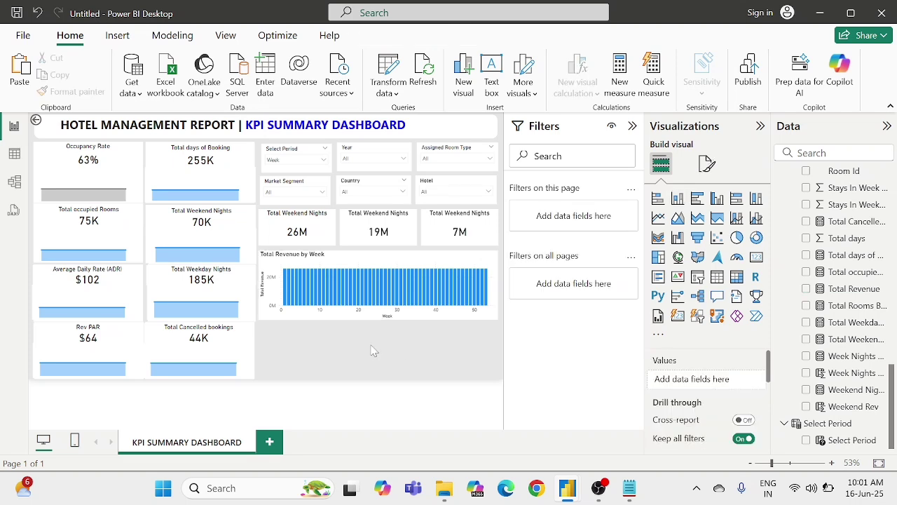
left_click(370, 273)
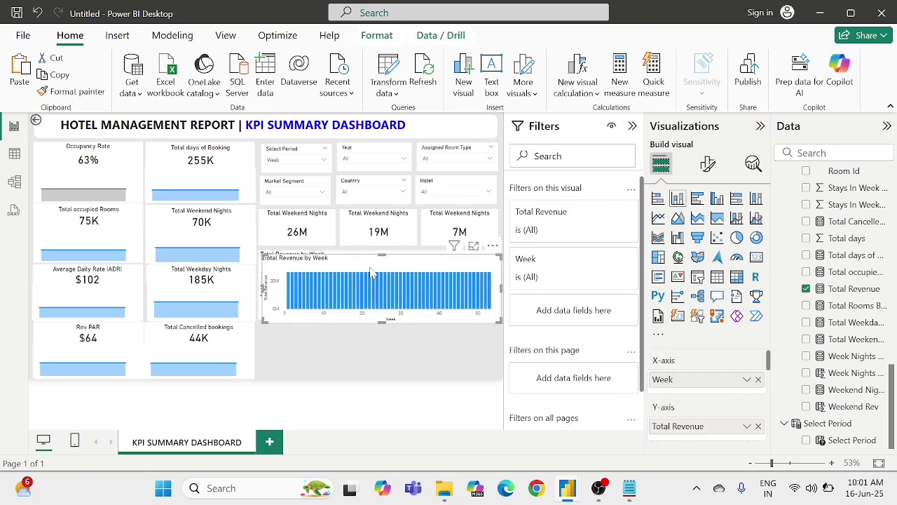
left_click_drag(369, 274, 367, 337)
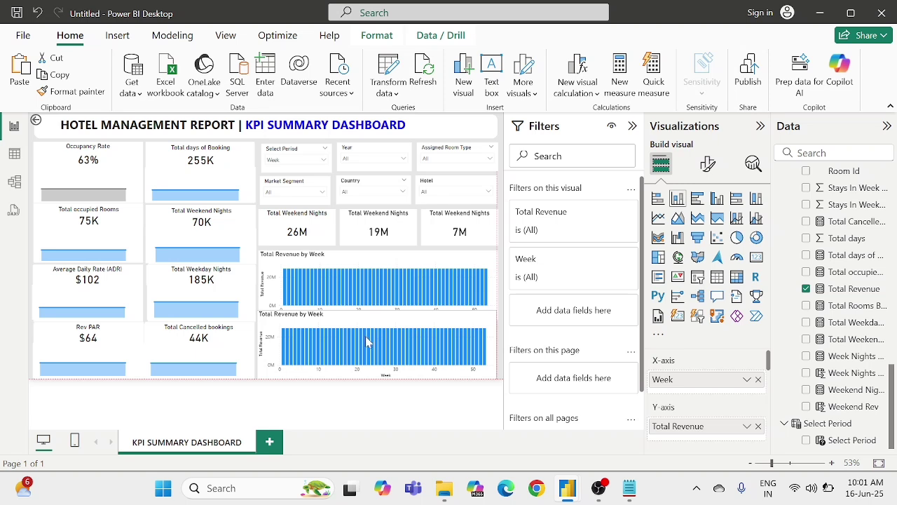
Step: Shift the upper chart and the row of three revenue cards up slightly, closer to the slicers
left_click(363, 257)
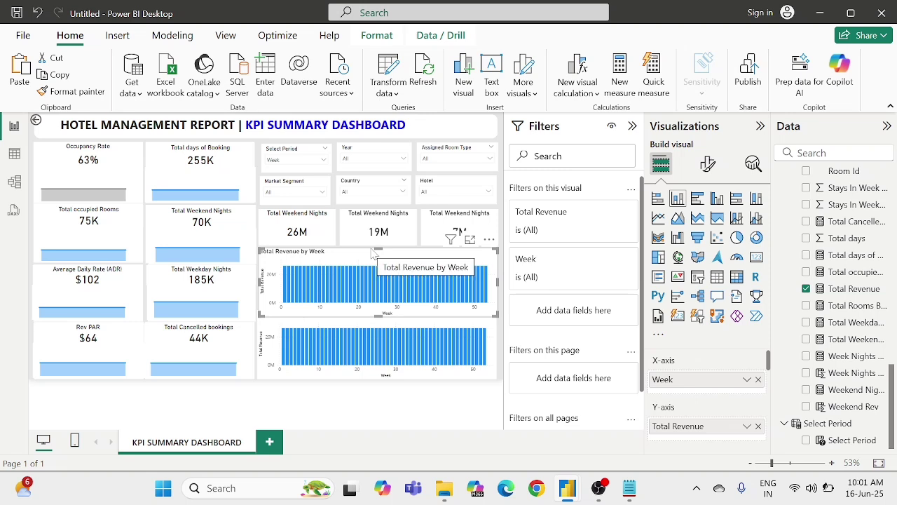
left_click(322, 225)
left_click(359, 223, "ctrl")
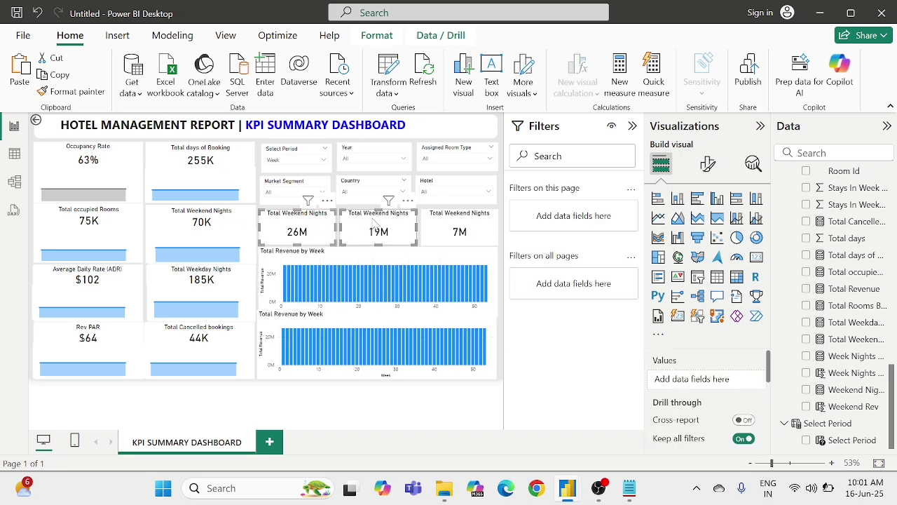
left_click(429, 228, "ctrl")
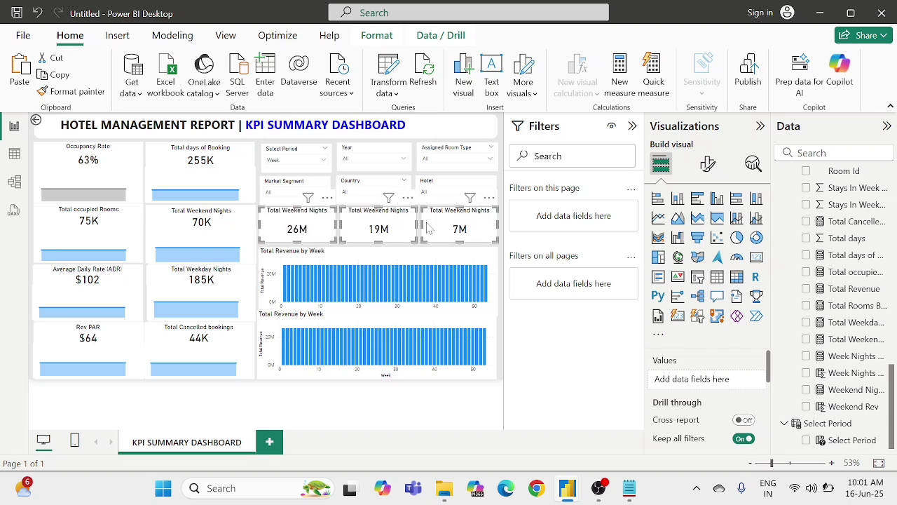
Step: Nudge the Market Segment, Country and Hotel slicers together up slightly, closer to the first slicer row
left_click(293, 181)
left_click(369, 186)
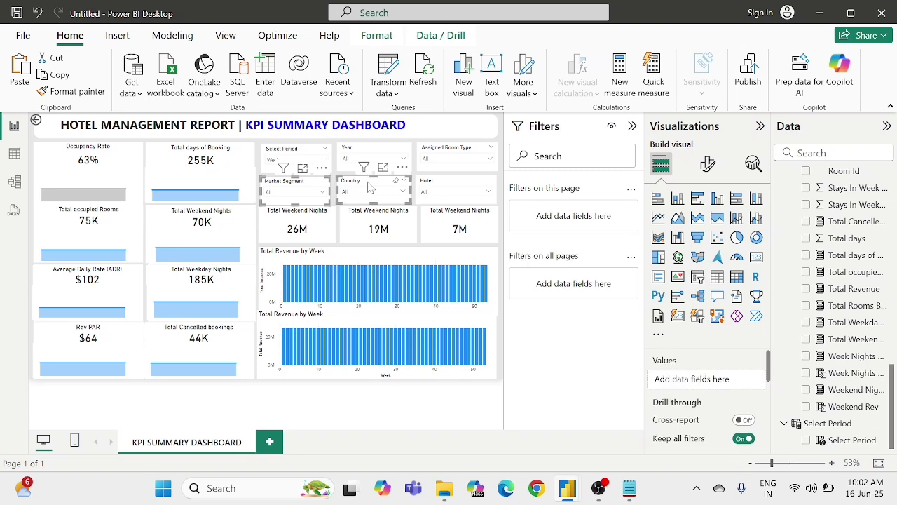
left_click(431, 183, "ctrl")
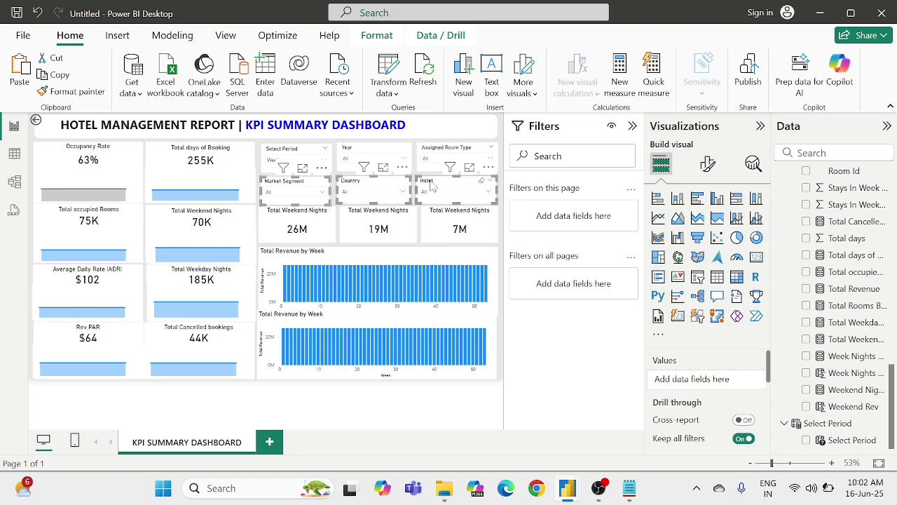
key("Up")
key("Up")
key("Down")
key("Down")
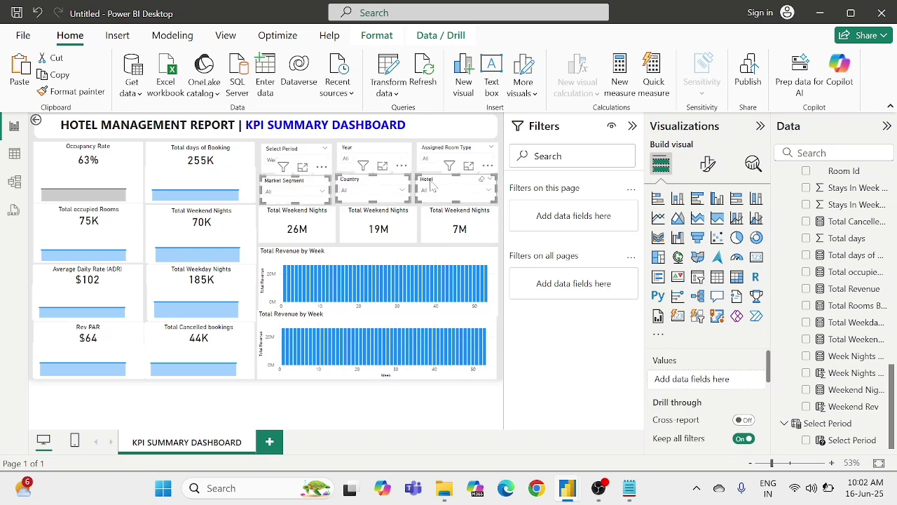
left_click(412, 250)
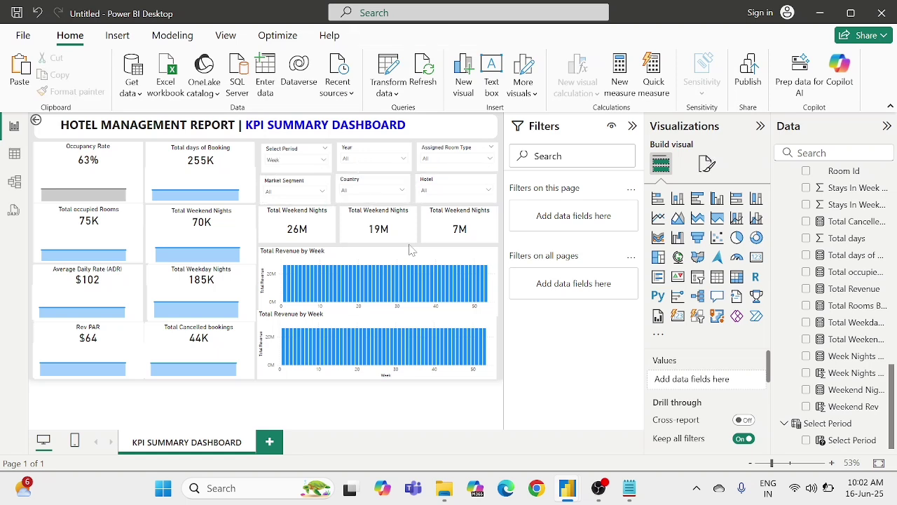
Step: Move the upper chart up towards the revenue cards and shorten the lower chart from its top edge, matching the upper chart's width
left_click(400, 260)
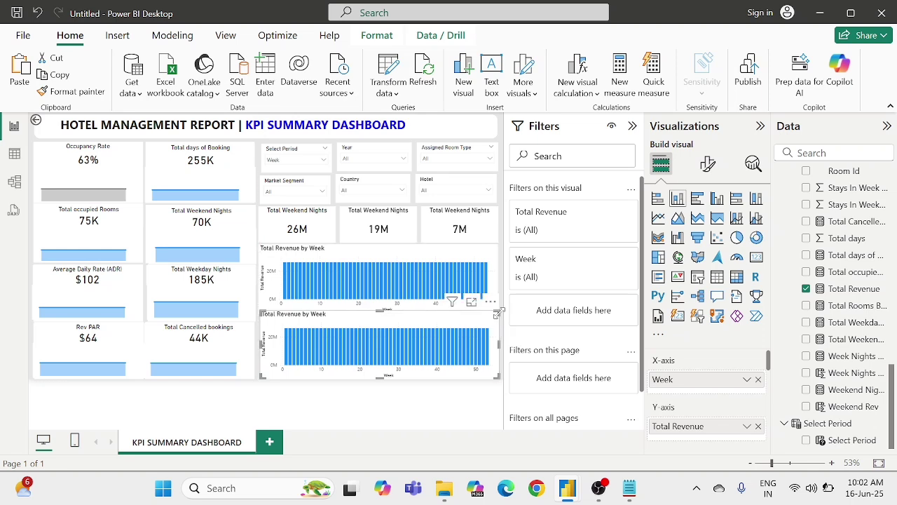
mouse_move(497, 314)
left_mouse_down()
mouse_move(500, 328)
mouse_move(499, 314)
left_mouse_up()
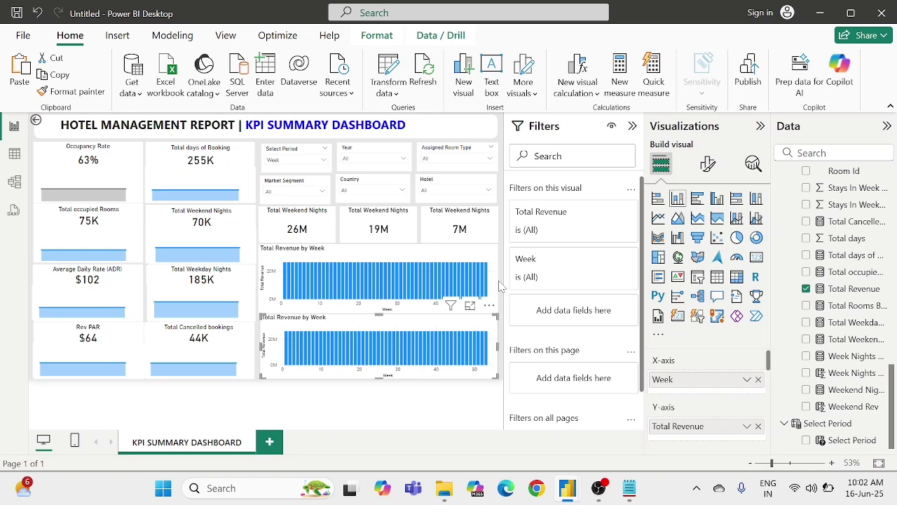
left_click(500, 286)
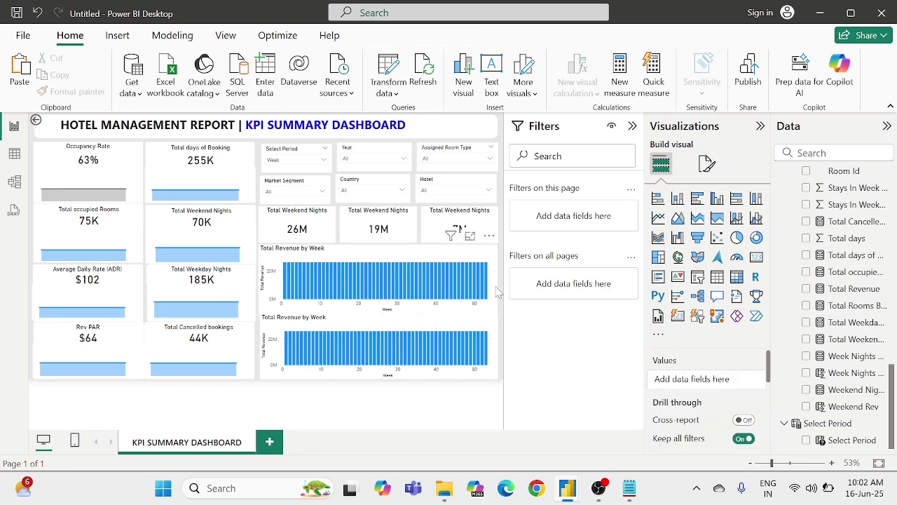
Step: Reduce the upper chart's height slightly and nudge it down to even out the gaps to the cards and the lower chart
left_click(496, 291)
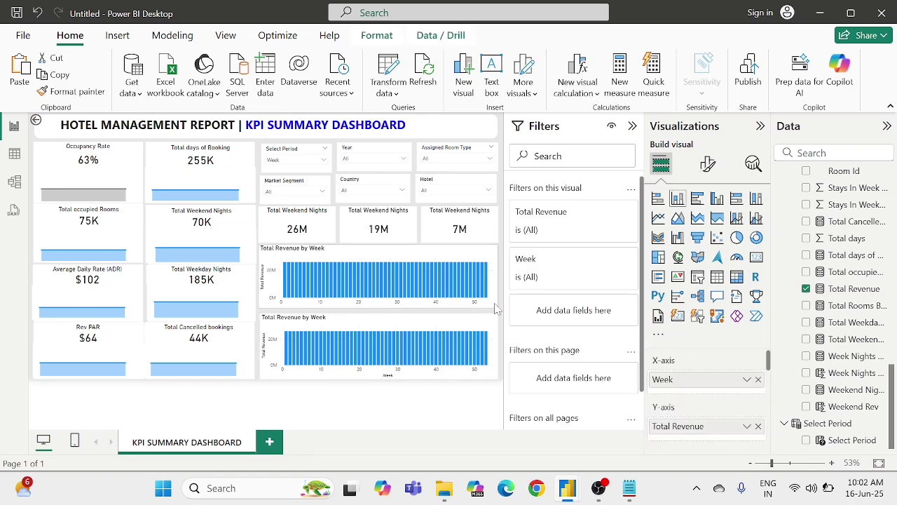
left_click(501, 297)
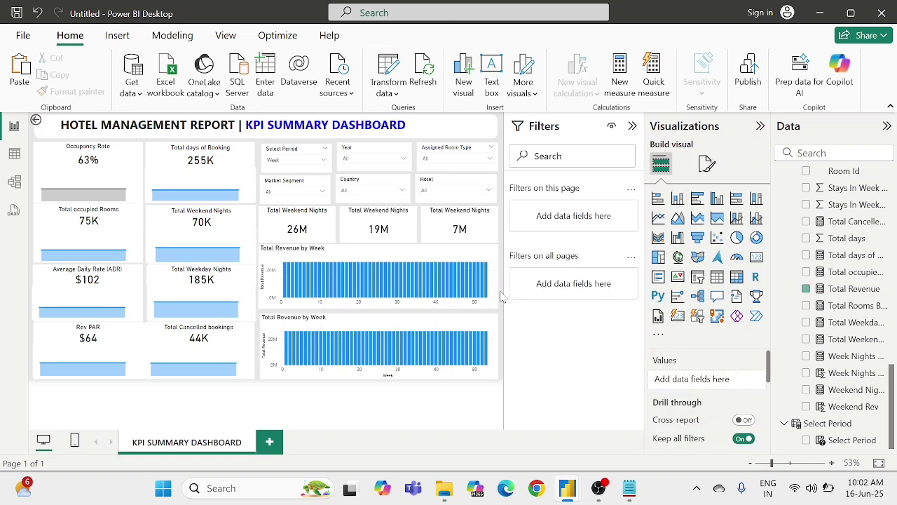
left_click(491, 259)
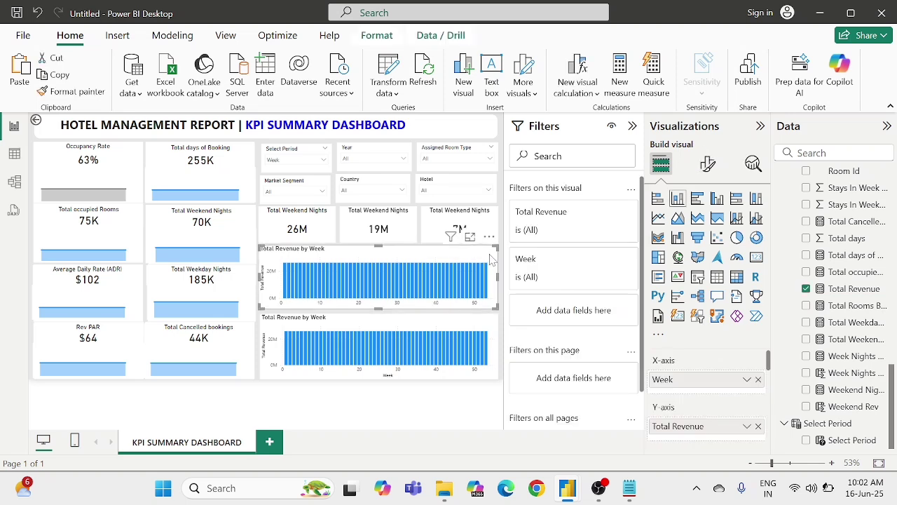
left_click(502, 202)
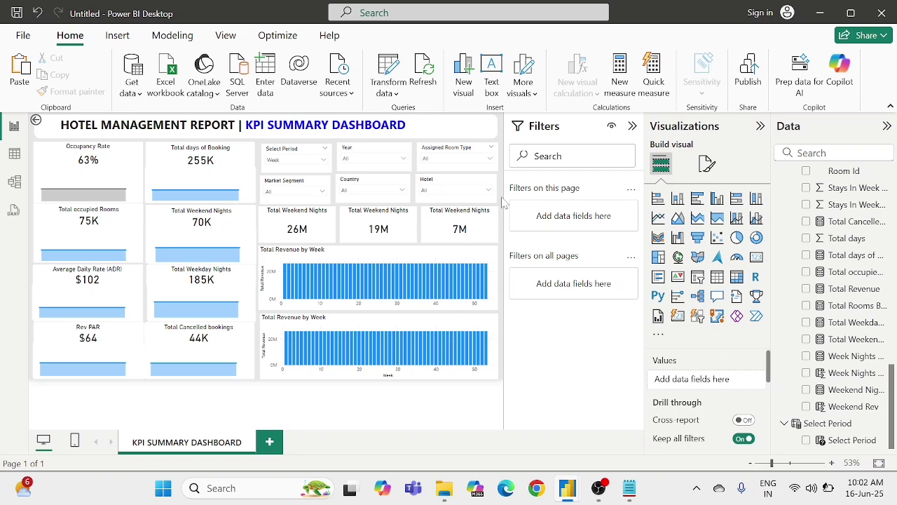